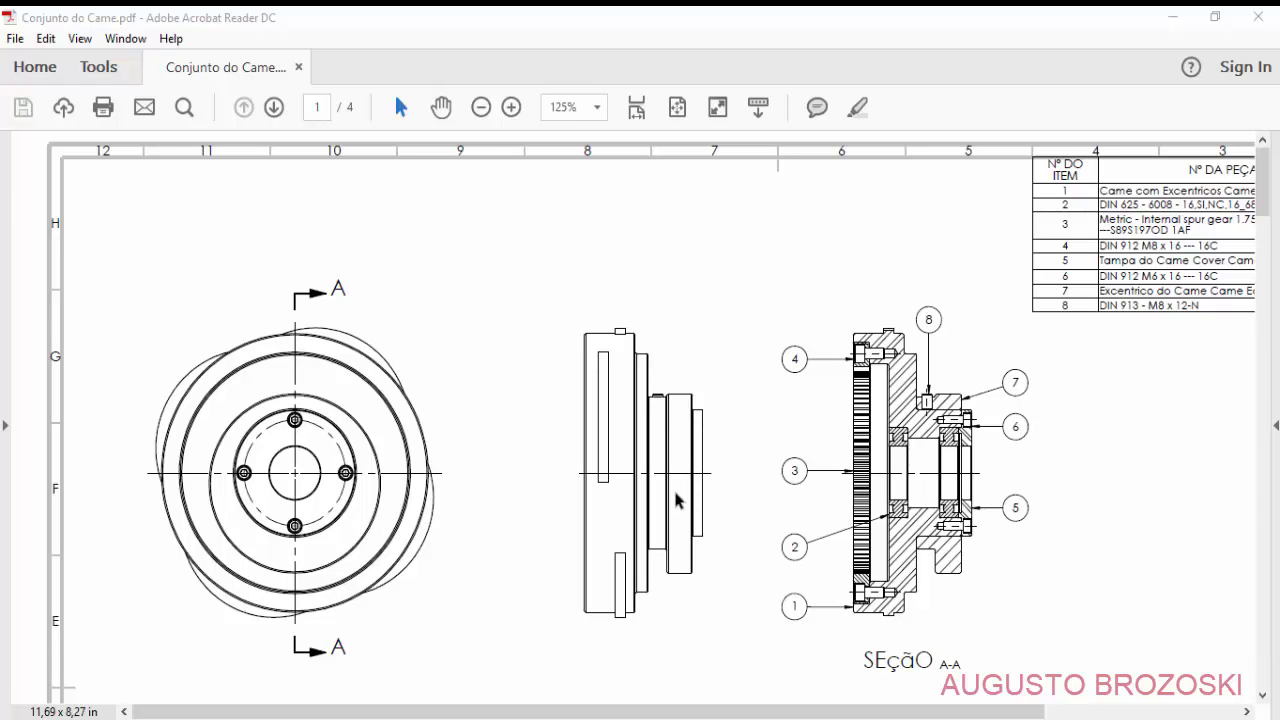
Review pages 1–4 of Conjunto do Came.pdf for the cover dimensions, then minimize Acrobat Reader.
{"action": "scroll", "coordinate": [724, 473], "scroll_direction": "down", "scroll_amount": 2}
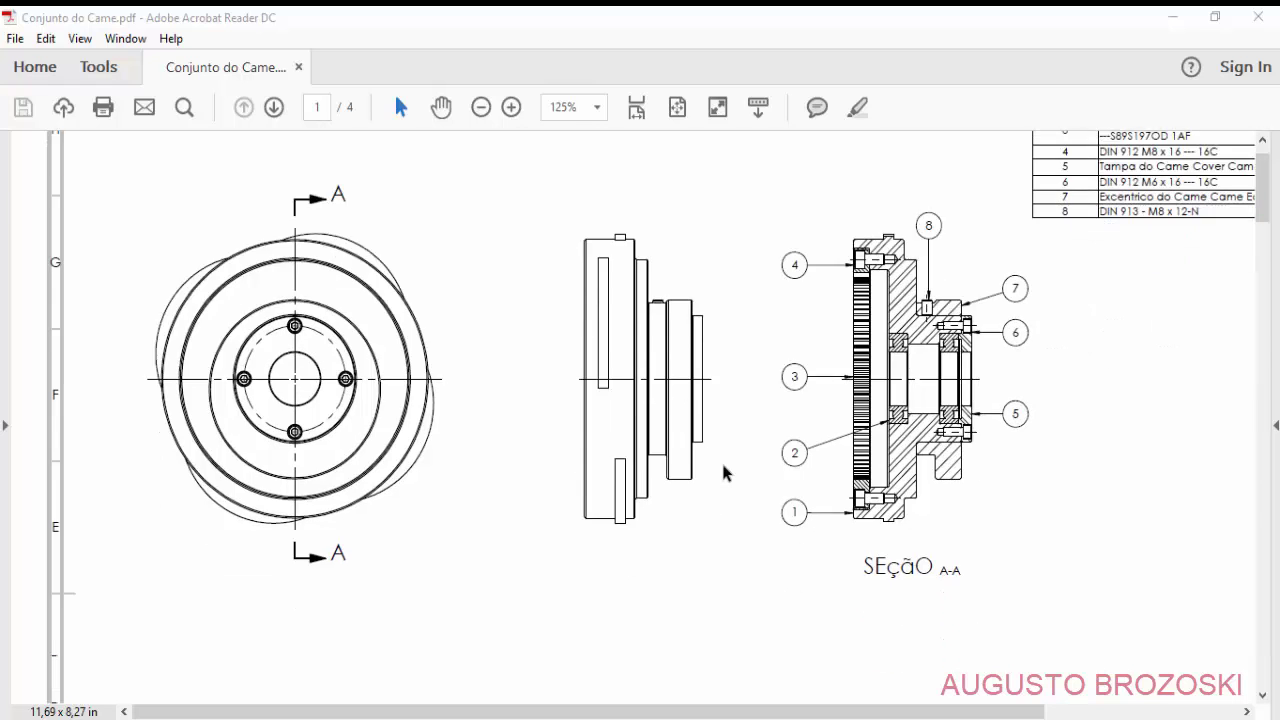
{"action": "scroll", "coordinate": [723, 471], "scroll_direction": "down", "scroll_amount": 5}
{"action": "scroll", "coordinate": [723, 463], "scroll_direction": "down", "scroll_amount": 4}
{"action": "scroll", "coordinate": [723, 457], "scroll_direction": "down", "scroll_amount": 4}
{"action": "scroll", "coordinate": [725, 453], "scroll_direction": "down", "scroll_amount": 3}
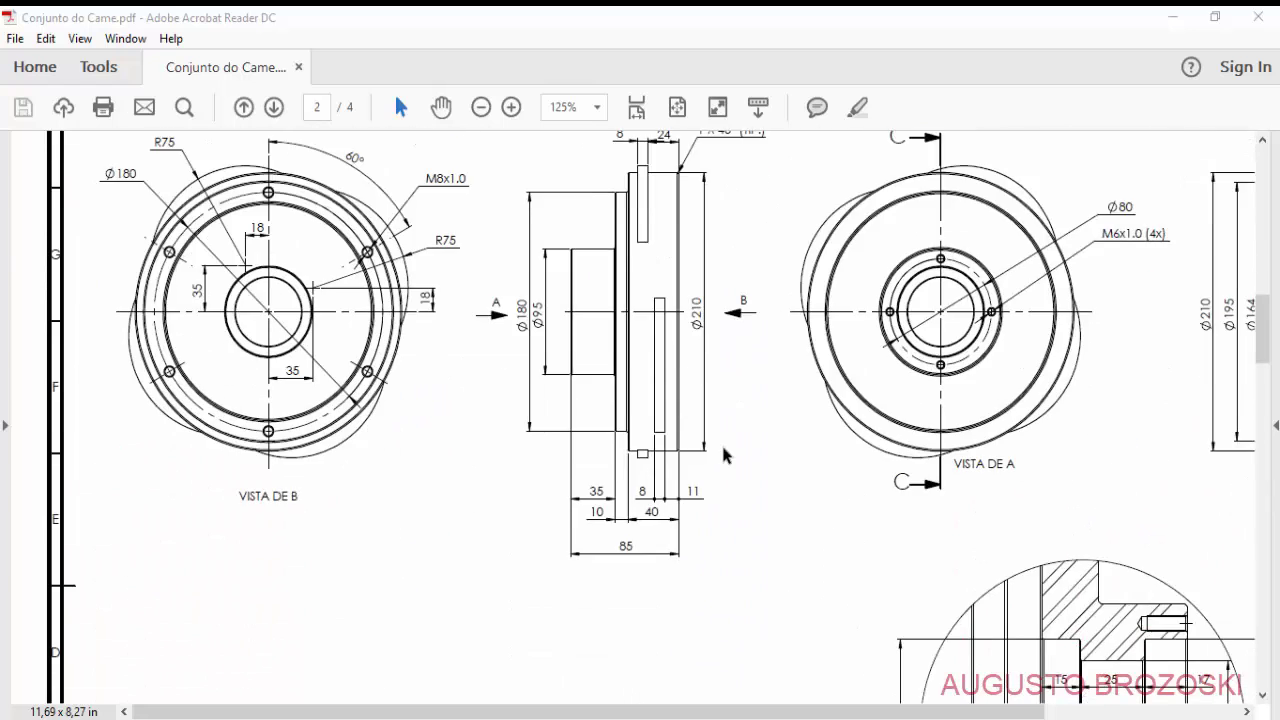
{"action": "scroll", "coordinate": [646, 429], "scroll_direction": "up", "scroll_amount": 1}
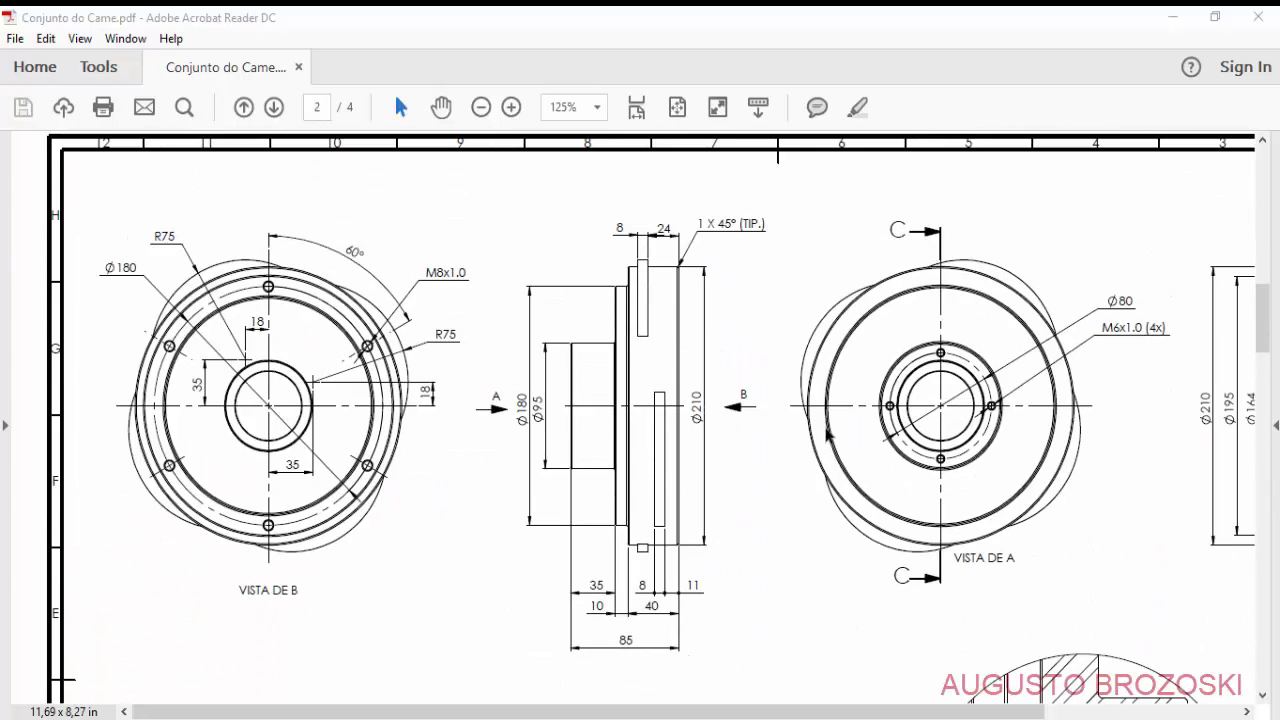
{"action": "scroll", "coordinate": [743, 449], "scroll_direction": "down", "scroll_amount": 3}
{"action": "scroll", "coordinate": [723, 466], "scroll_direction": "down", "scroll_amount": 5}
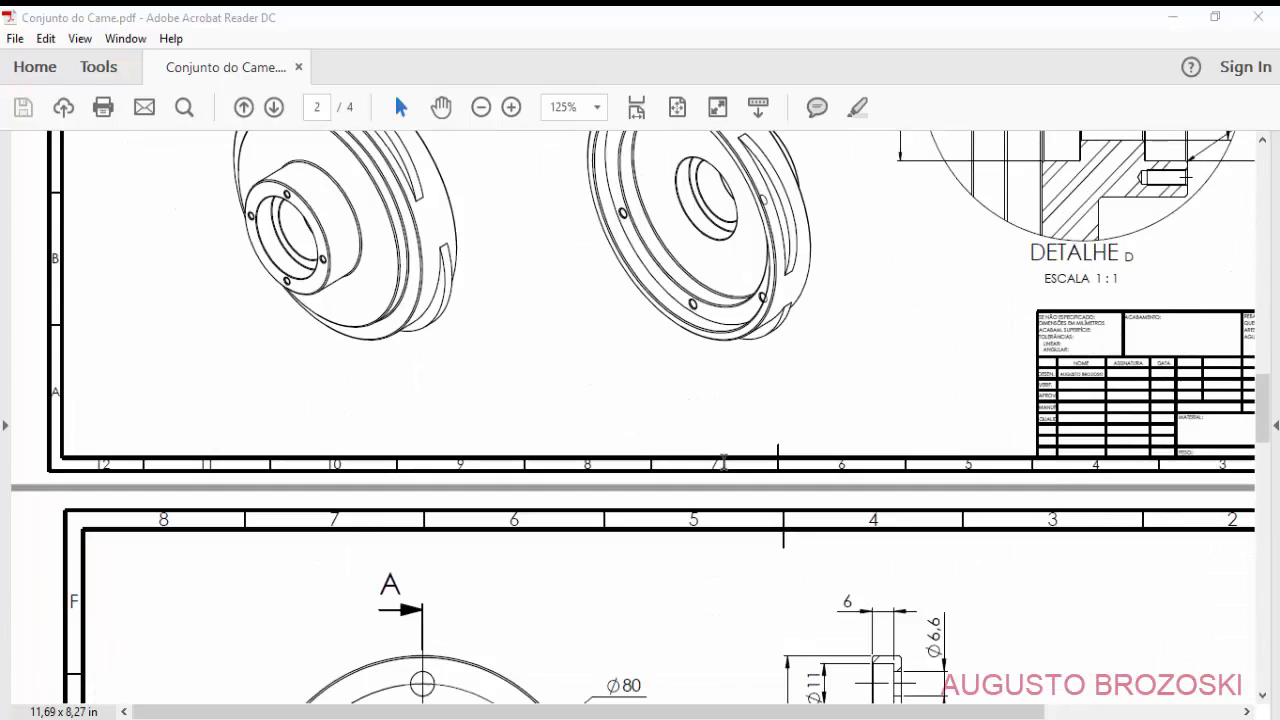
{"action": "scroll", "coordinate": [724, 470], "scroll_direction": "down", "scroll_amount": 5}
{"action": "scroll", "coordinate": [726, 470], "scroll_direction": "down", "scroll_amount": 4}
{"action": "scroll", "coordinate": [740, 420], "scroll_direction": "down", "scroll_amount": 5}
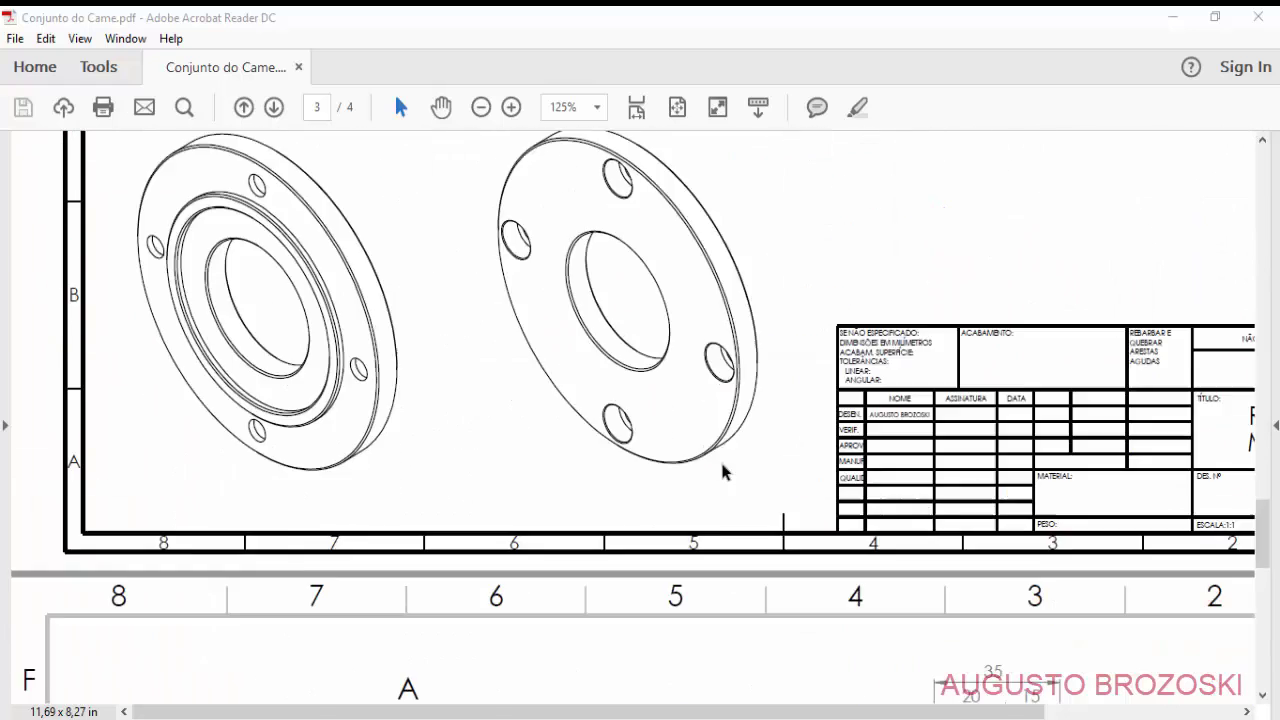
{"action": "scroll", "coordinate": [726, 471], "scroll_direction": "down", "scroll_amount": 7}
{"action": "scroll", "coordinate": [749, 491], "scroll_direction": "down", "scroll_amount": 2}
{"action": "scroll", "coordinate": [703, 517], "scroll_direction": "down", "scroll_amount": 1}
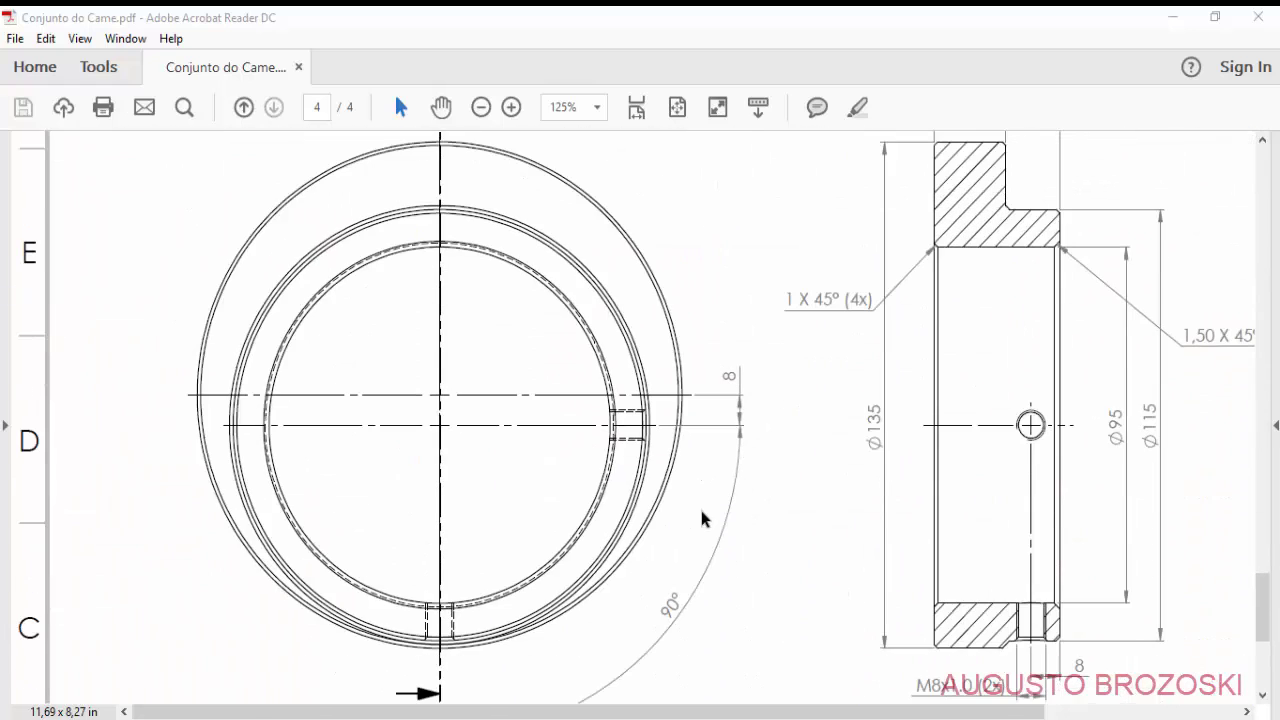
{"action": "scroll", "coordinate": [726, 517], "scroll_direction": "up", "scroll_amount": 4}
{"action": "scroll", "coordinate": [725, 515], "scroll_direction": "up", "scroll_amount": 3}
{"action": "scroll", "coordinate": [725, 515], "scroll_direction": "up", "scroll_amount": 5}
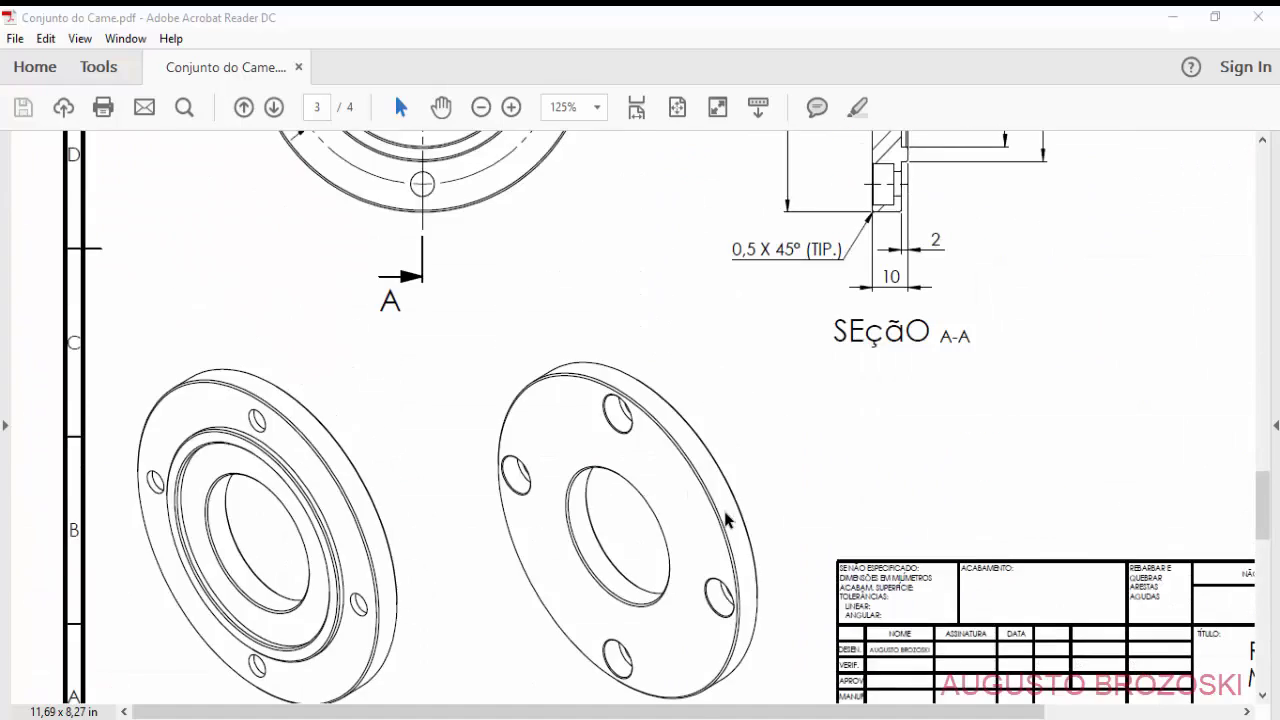
{"action": "scroll", "coordinate": [725, 515], "scroll_direction": "up", "scroll_amount": 3}
{"action": "scroll", "coordinate": [725, 513], "scroll_direction": "up", "scroll_amount": 4}
{"action": "scroll", "coordinate": [726, 513], "scroll_direction": "up", "scroll_amount": 5}
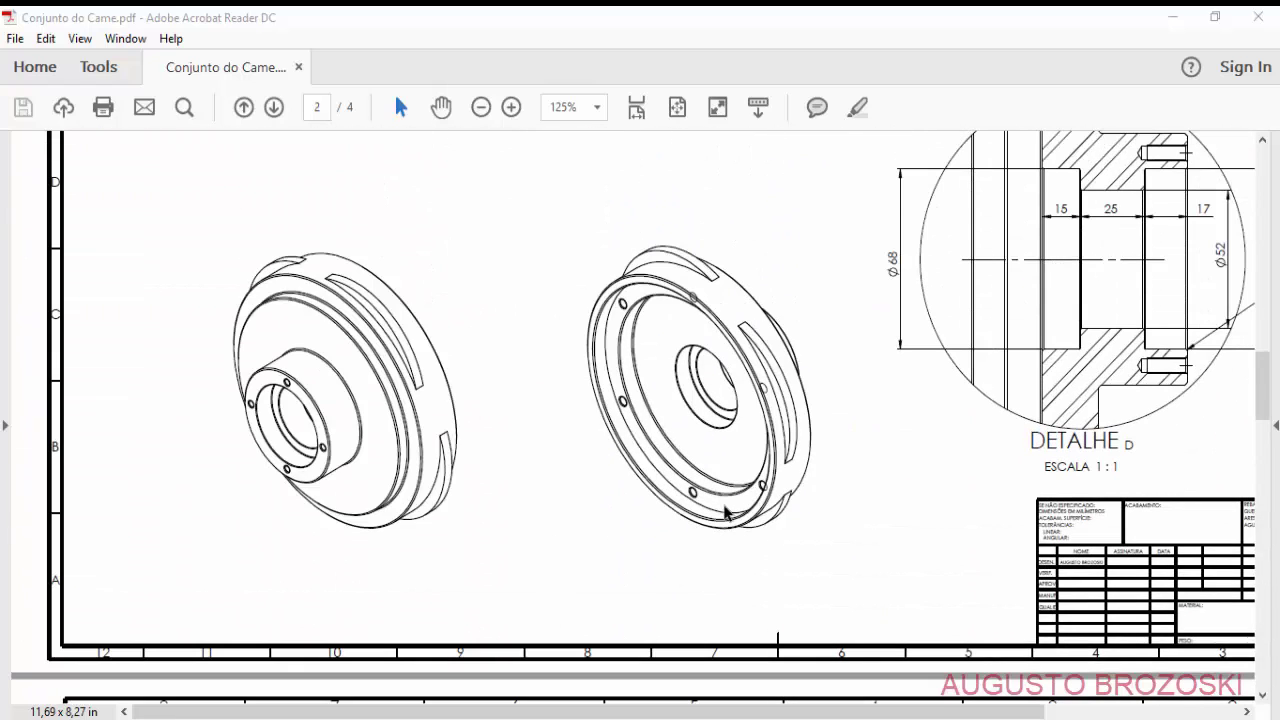
{"action": "scroll", "coordinate": [725, 508], "scroll_direction": "down", "scroll_amount": 4}
{"action": "scroll", "coordinate": [725, 508], "scroll_direction": "down", "scroll_amount": 4}
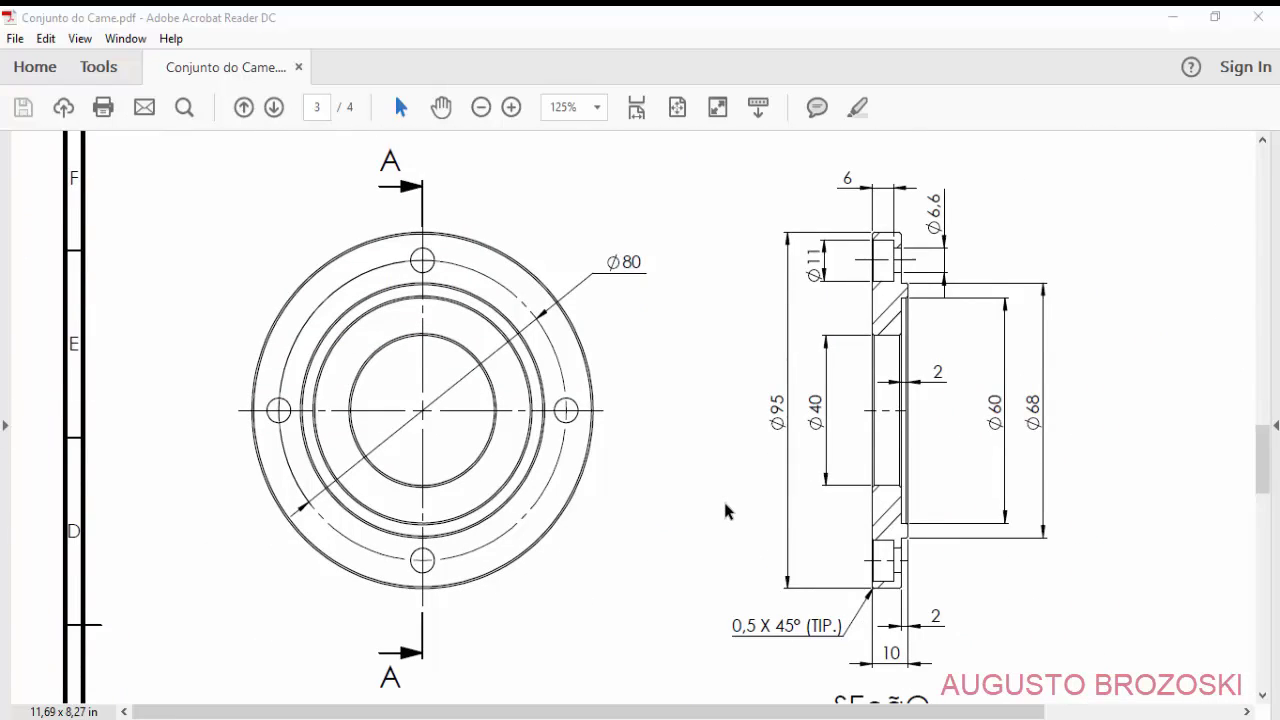
{"action": "scroll", "coordinate": [726, 511], "scroll_direction": "down", "scroll_amount": 1}
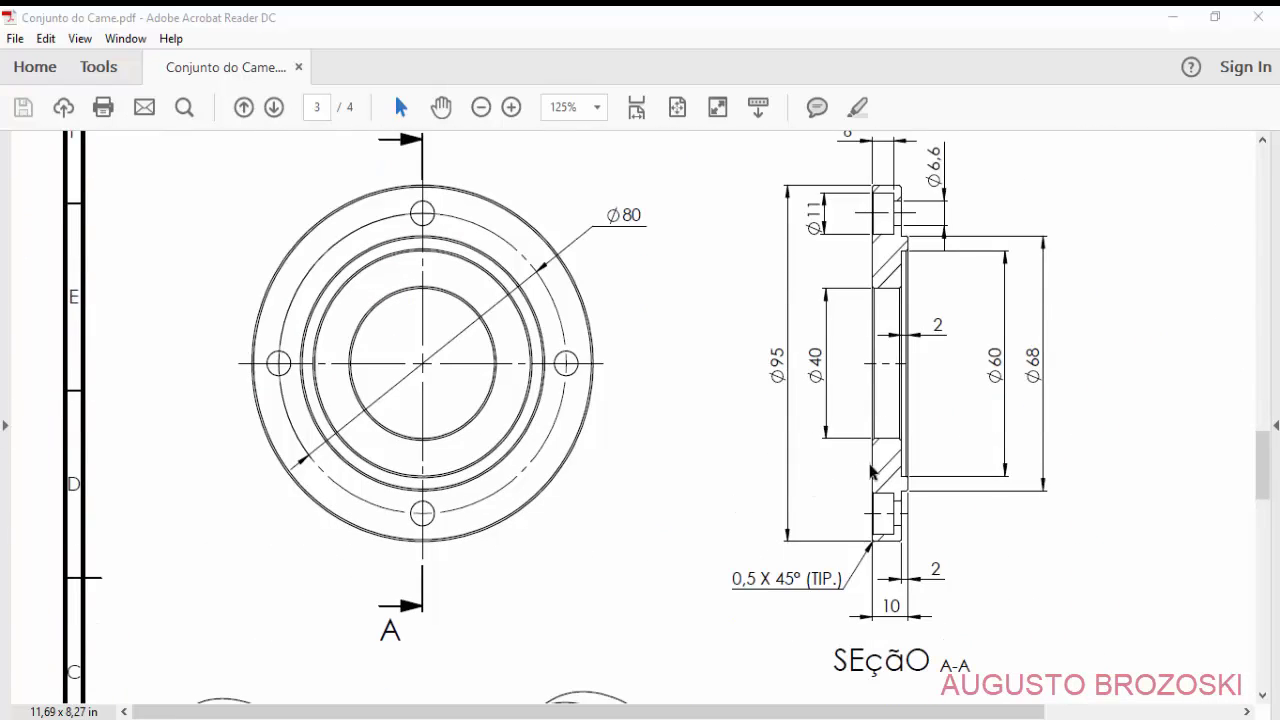
{"action": "left_click", "coordinate": [1162, 22]}
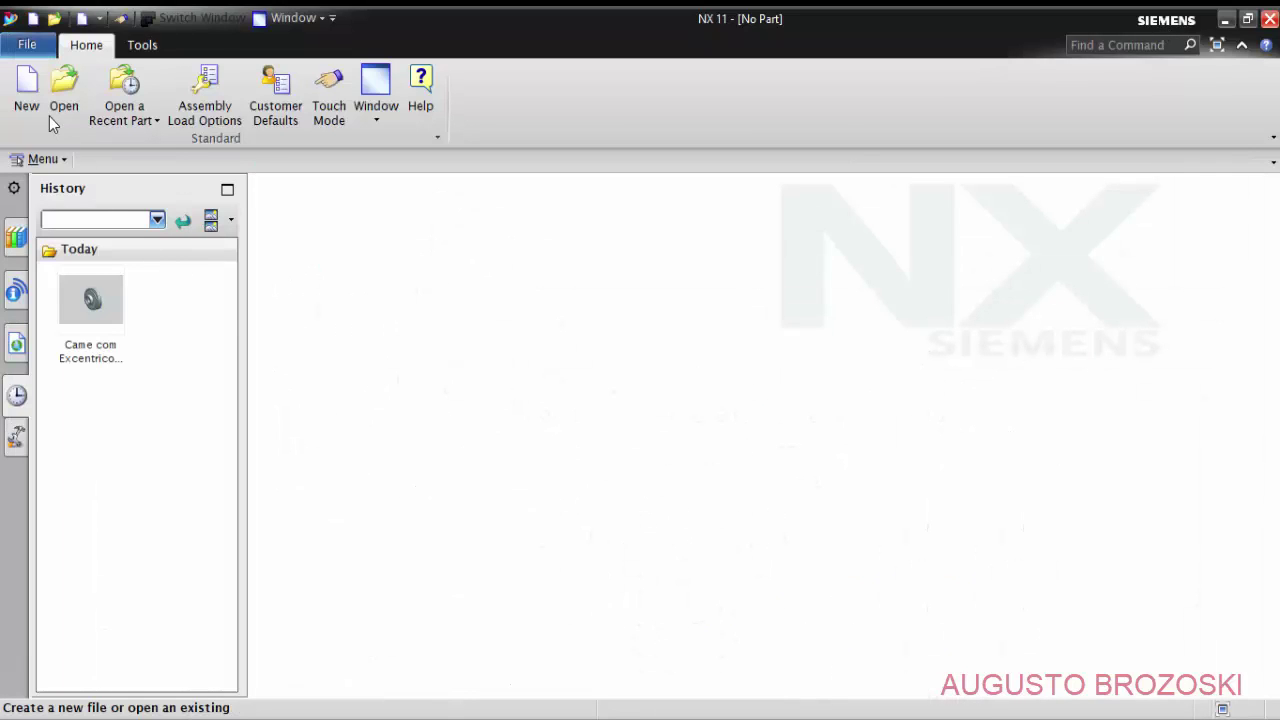
Create a new millimetre Model part named 'Tampa do came.prt'.
{"action": "left_click", "coordinate": [27, 88]}
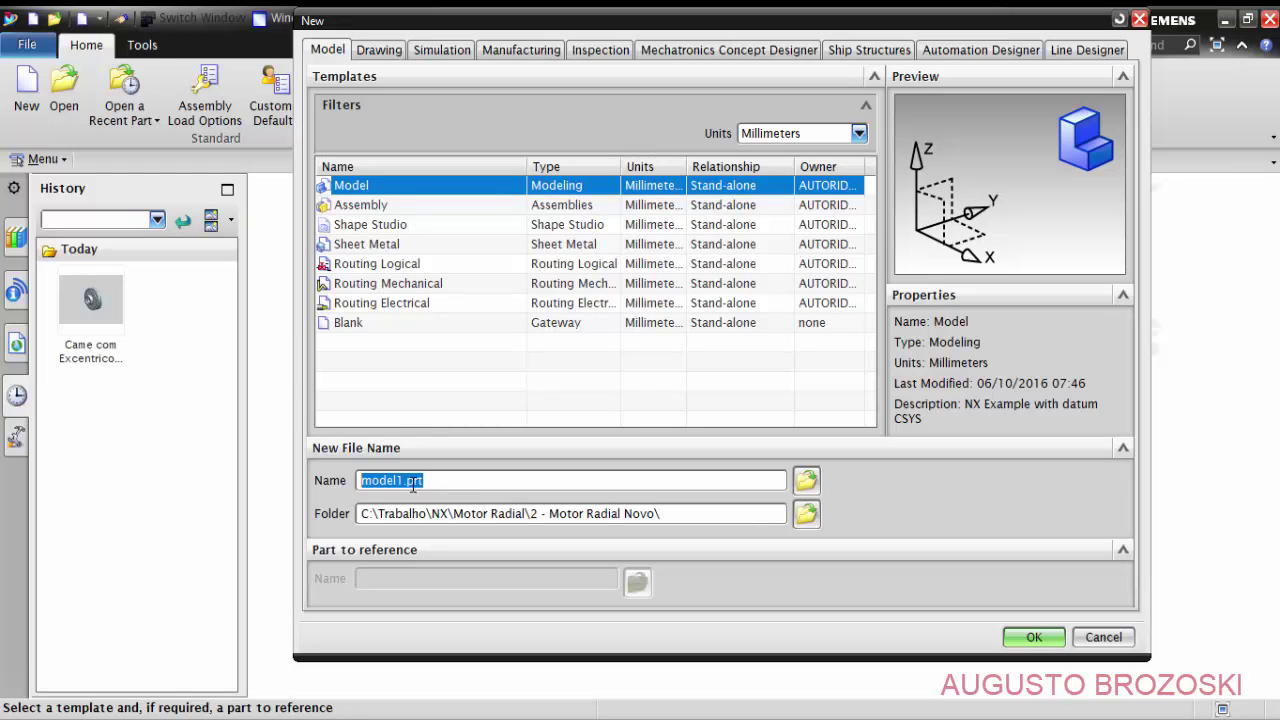
{"action": "left_click", "coordinate": [404, 481]}
{"action": "type", "text": "Tampa do cam"}
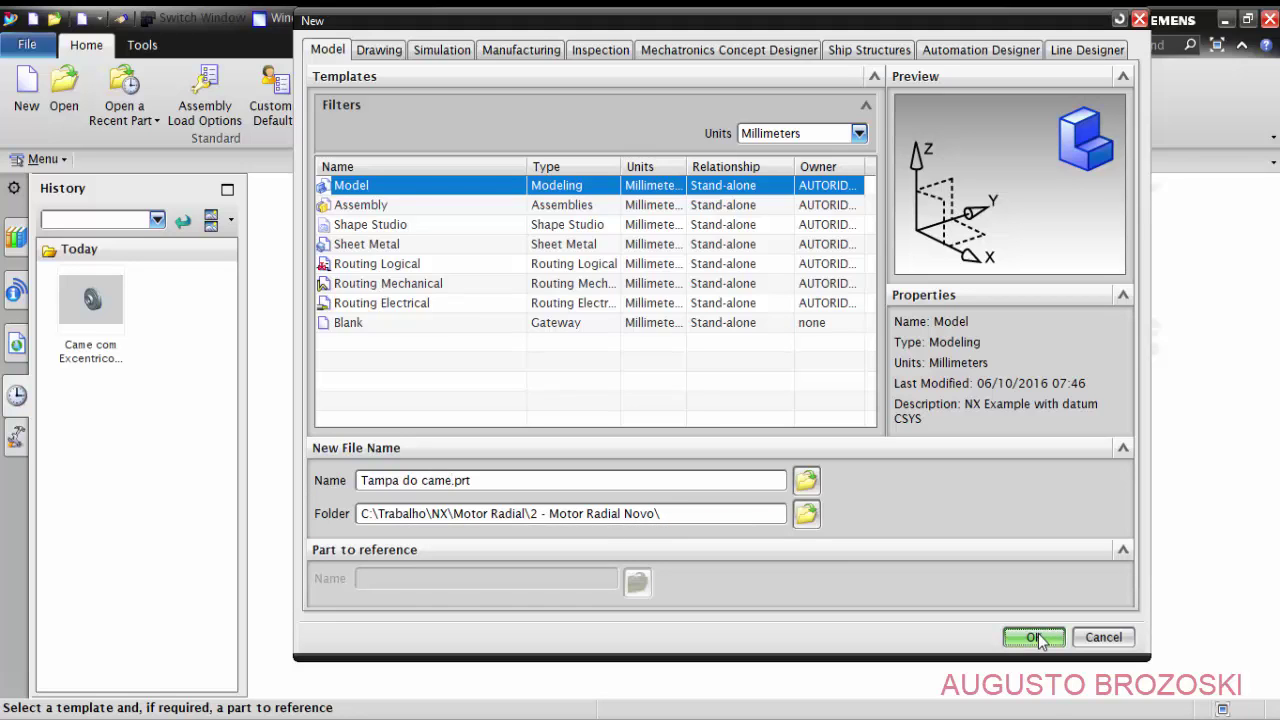
{"action": "left_click", "coordinate": [1034, 637]}
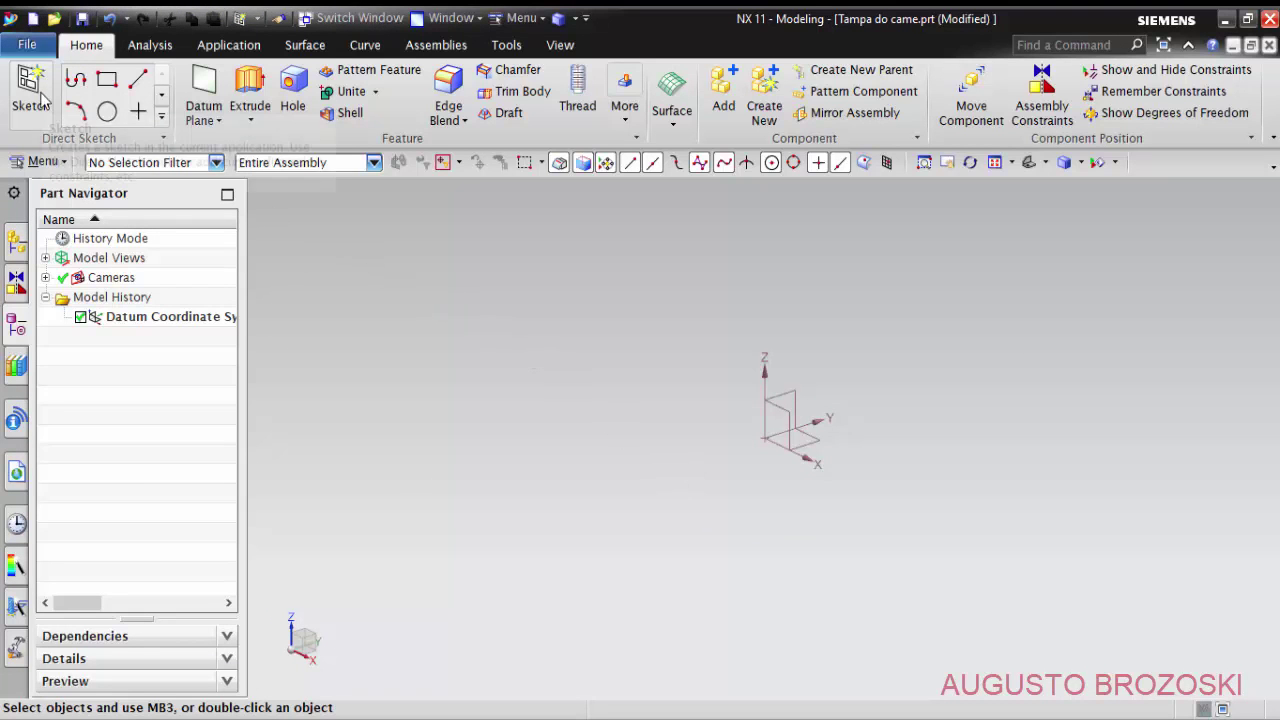
Start a new sketch on the XZ datum plane.
{"action": "left_click", "coordinate": [30, 88]}
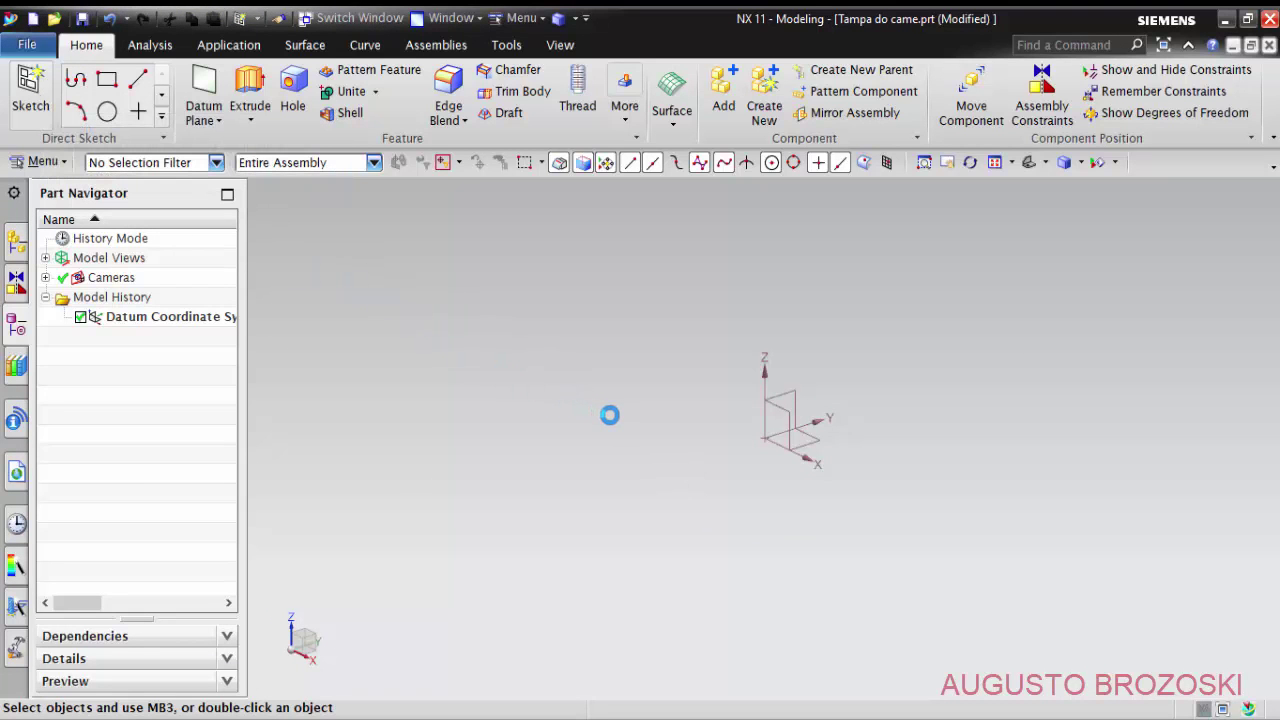
{"action": "left_click", "coordinate": [790, 412]}
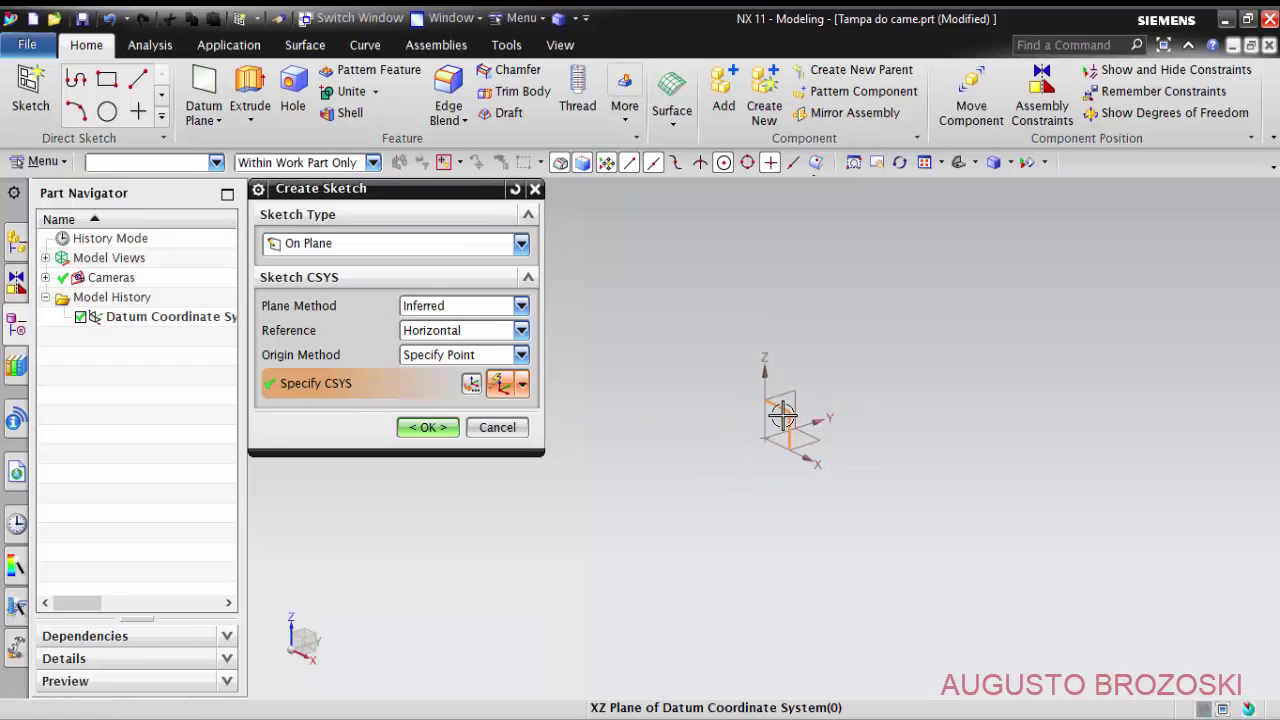
{"action": "left_click", "coordinate": [445, 427]}
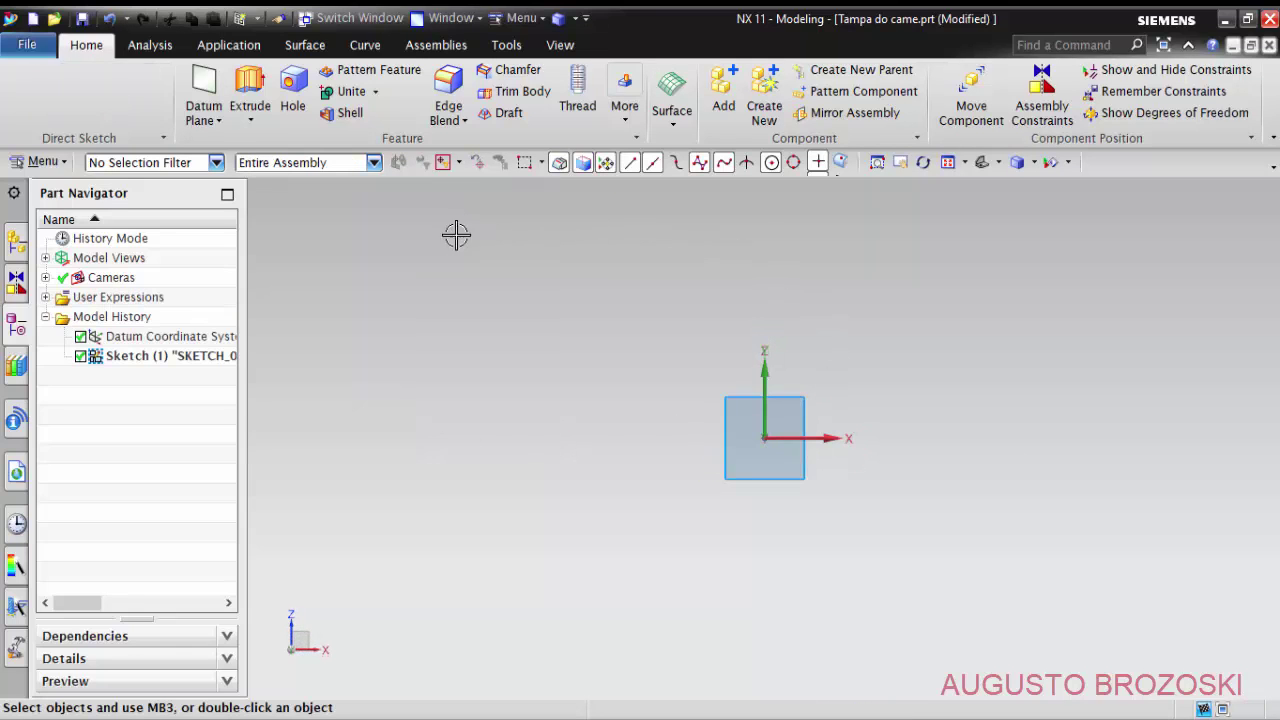
Draw outer and inner circles centred on the origin and start Rapid Dimension.
{"action": "left_click", "coordinate": [262, 80]}
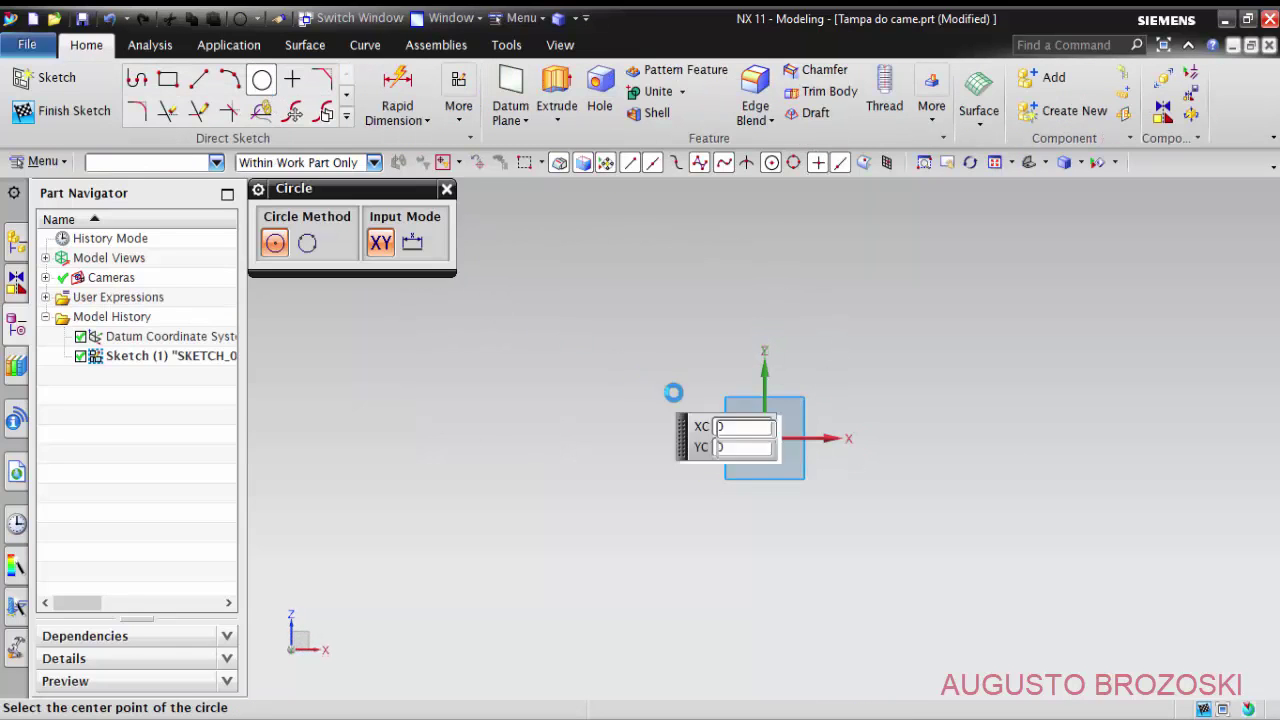
{"action": "left_click", "coordinate": [764, 437]}
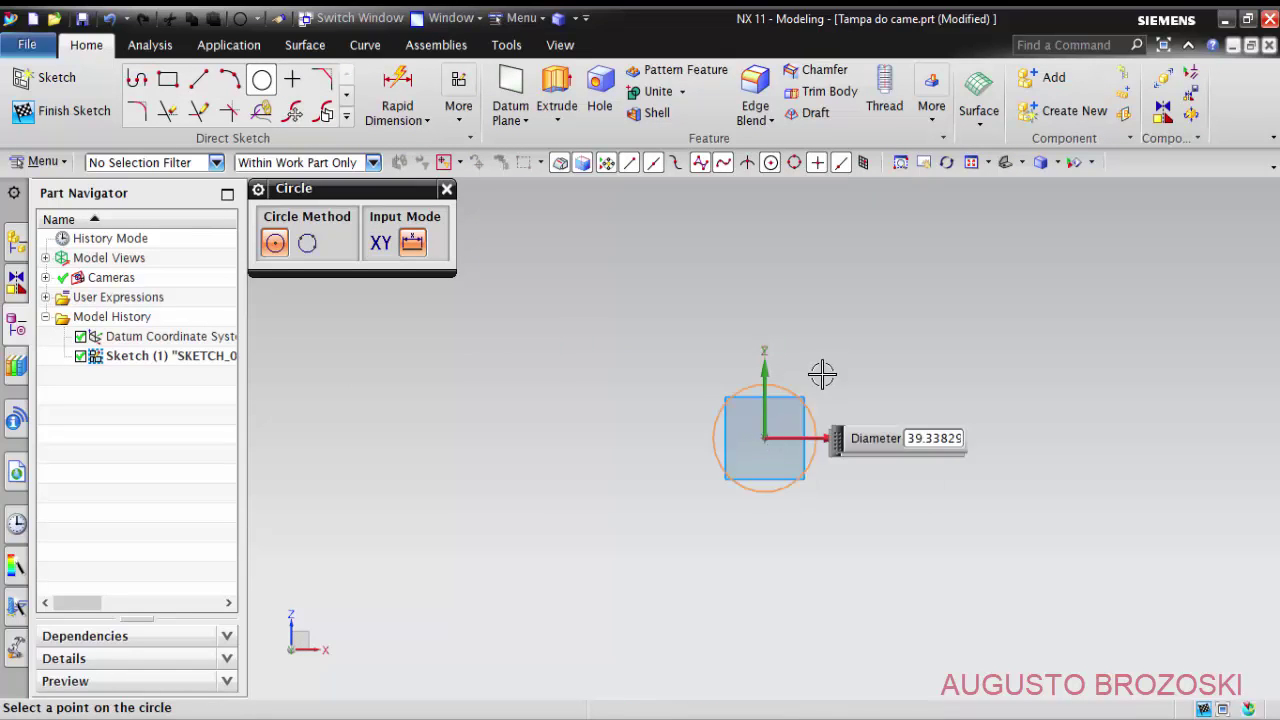
{"action": "left_click", "coordinate": [886, 318]}
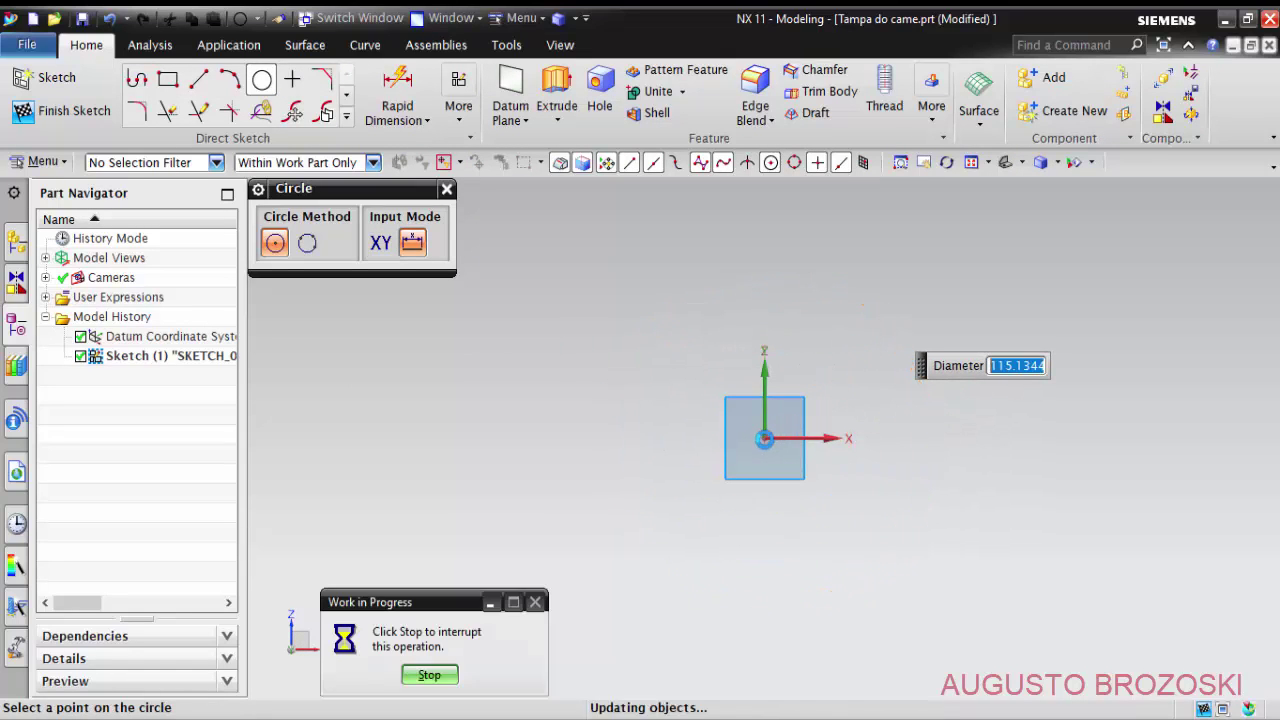
{"action": "left_click", "coordinate": [766, 434]}
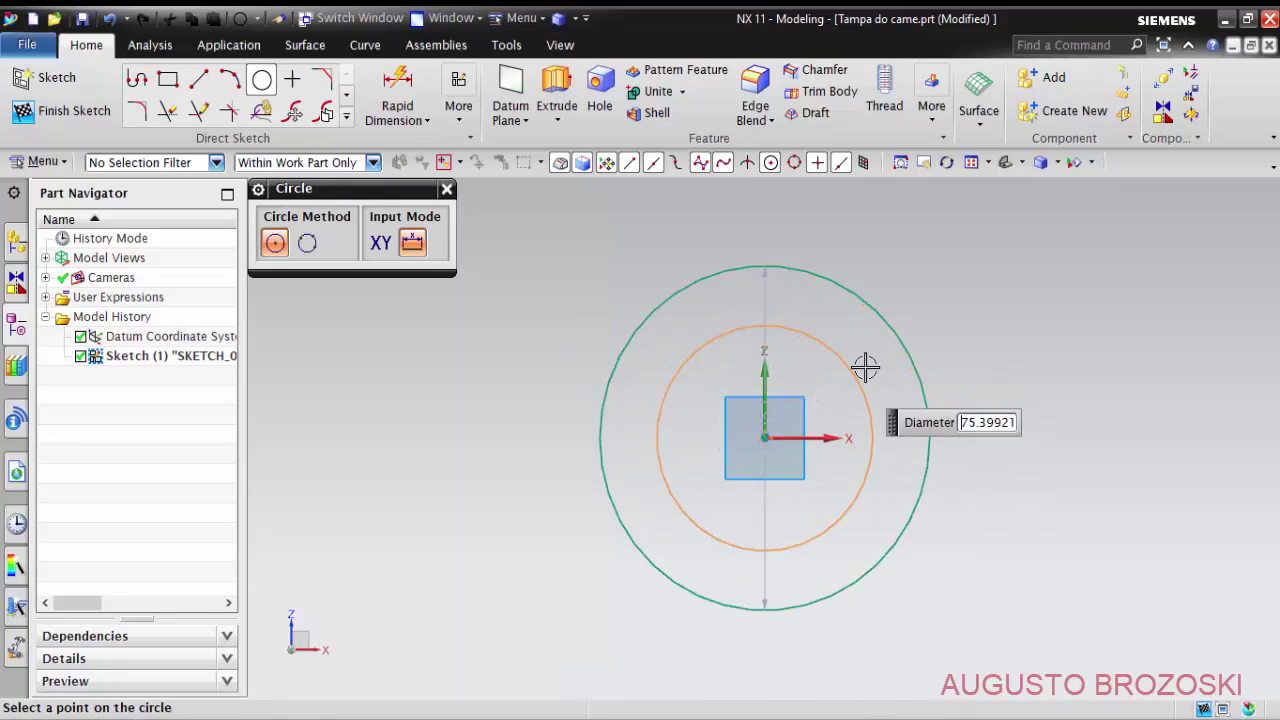
{"action": "left_click", "coordinate": [843, 386]}
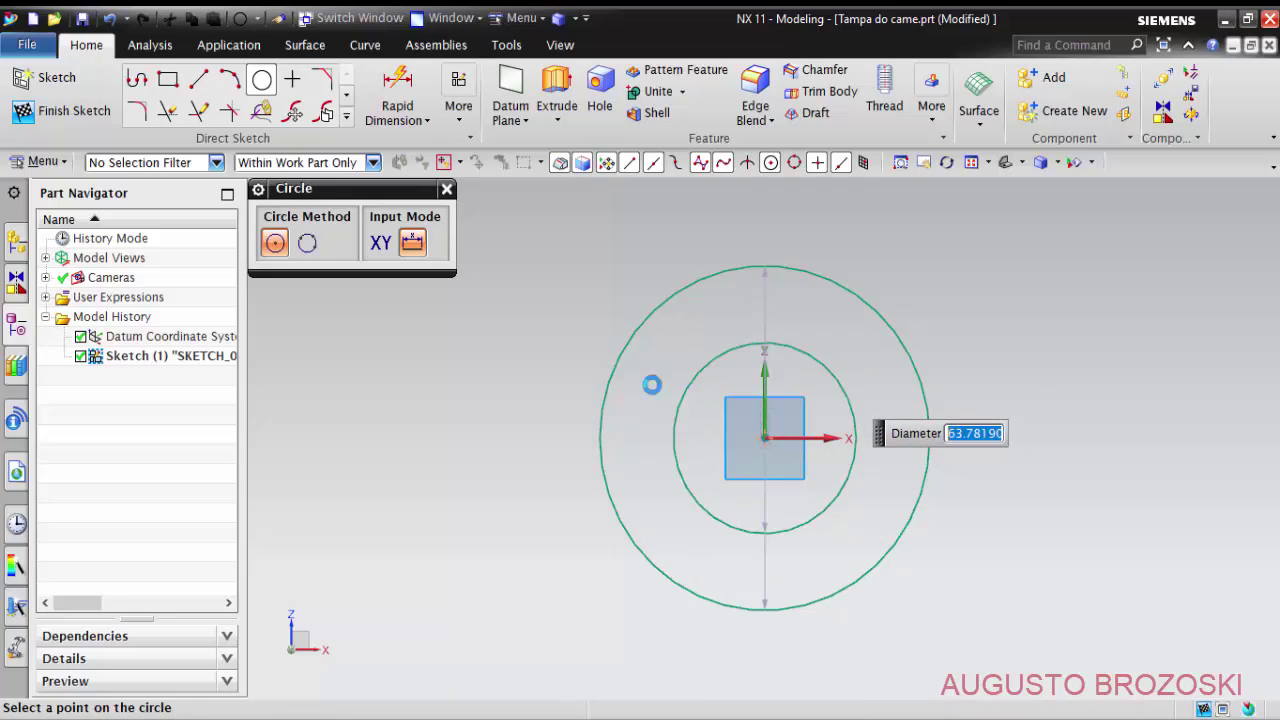
{"action": "left_click", "coordinate": [446, 190]}
{"action": "left_click", "coordinate": [397, 118]}
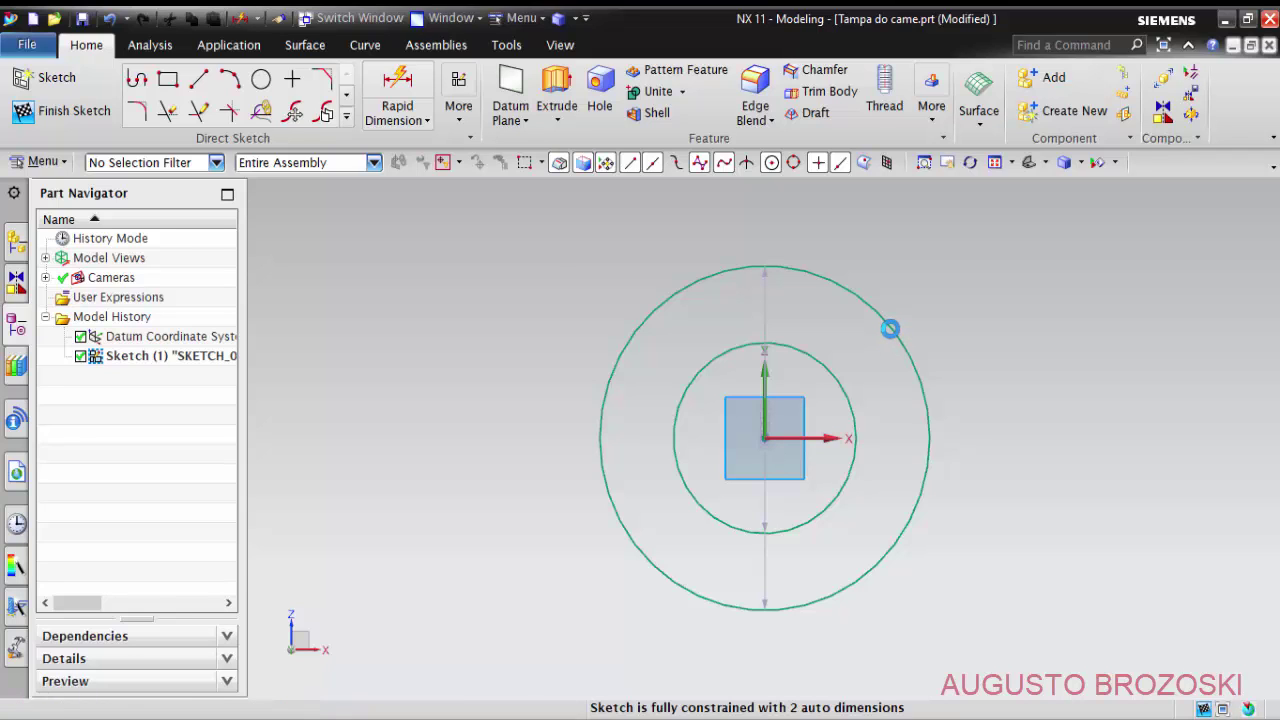
Dimension the outer circle's diameter to 95.
{"action": "left_click", "coordinate": [906, 324]}
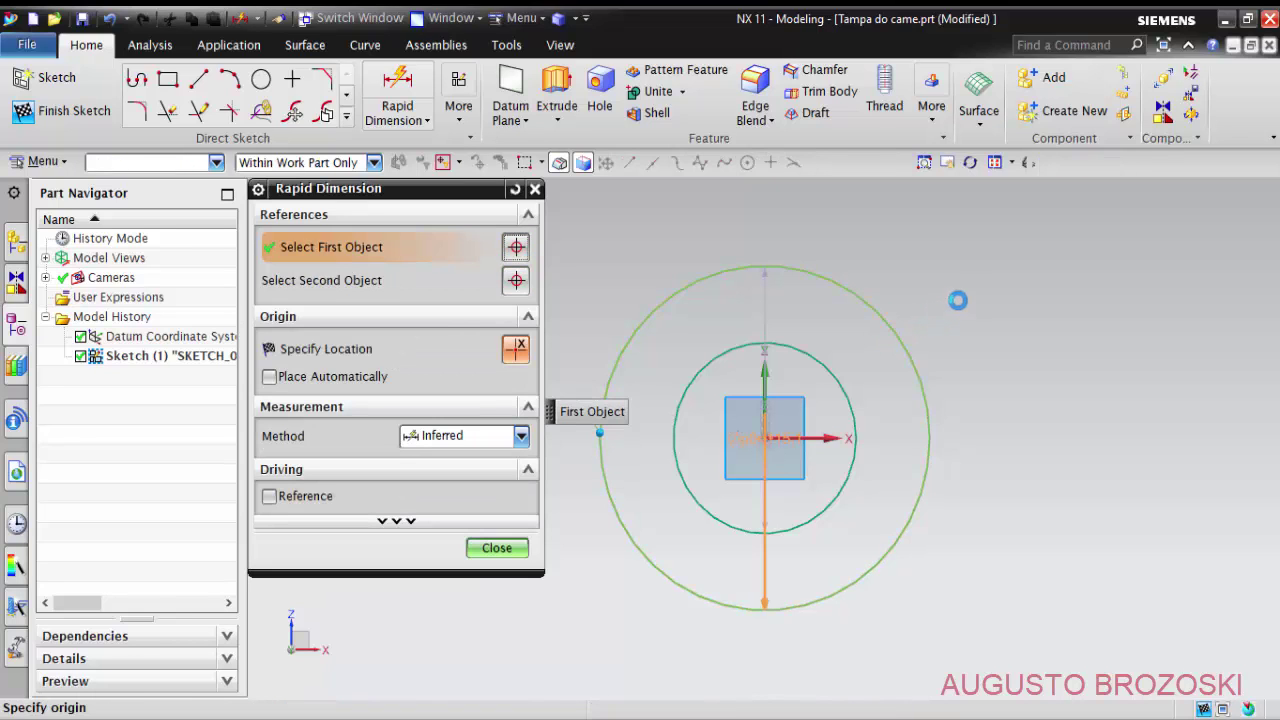
{"action": "left_click", "coordinate": [956, 309]}
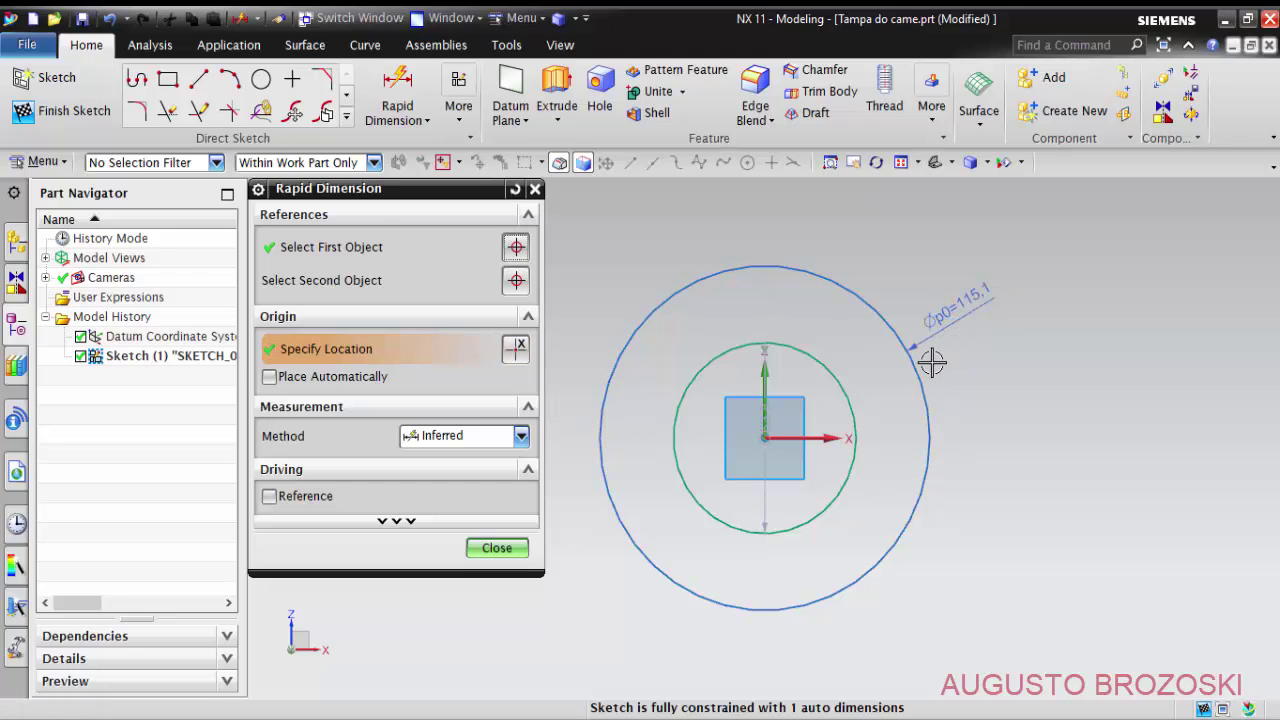
{"action": "double_click", "coordinate": [946, 350]}
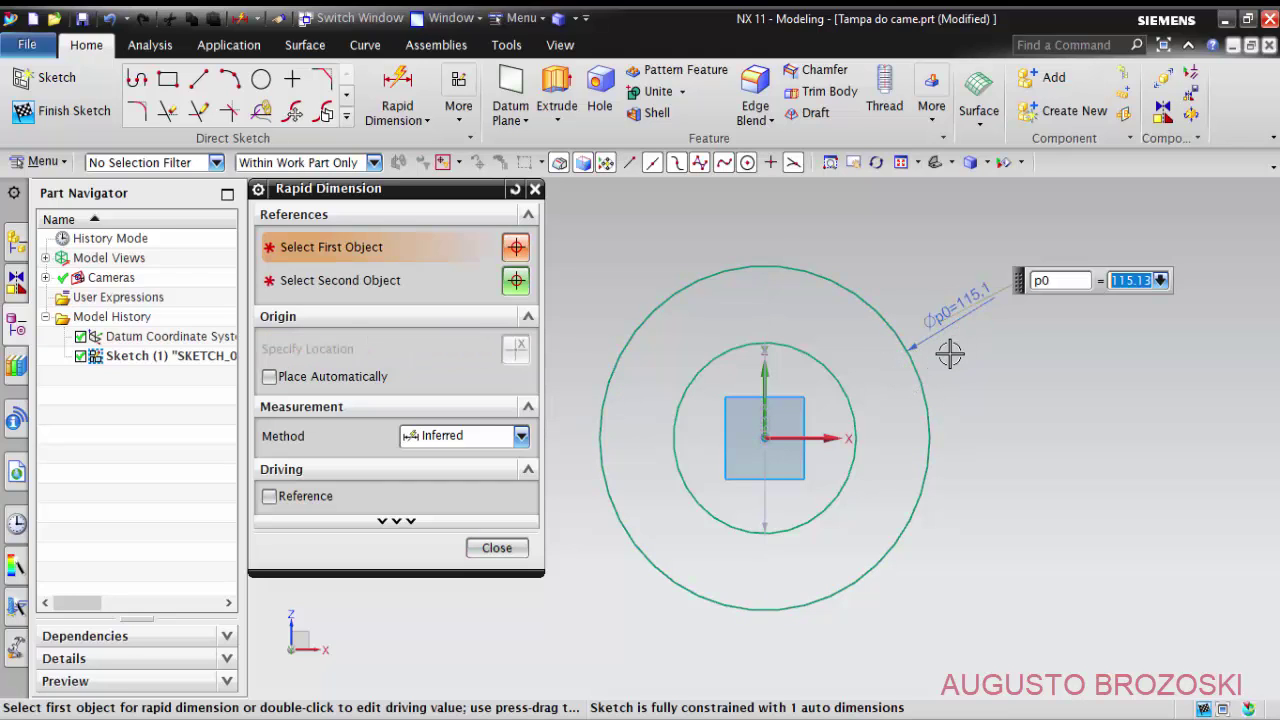
{"action": "type", "text": "95"}
{"action": "key", "text": "Return"}
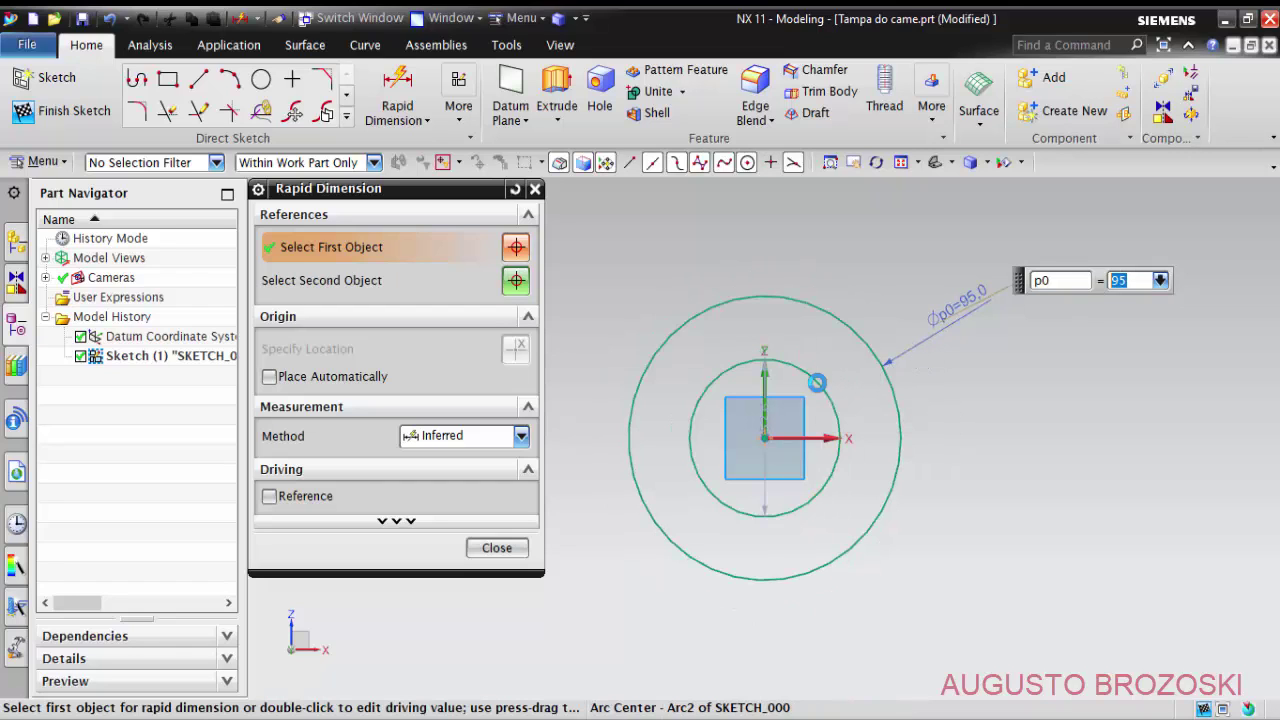
Dimension the inner circle to Ø40 and finish the sketch.
{"action": "left_click", "coordinate": [818, 383]}
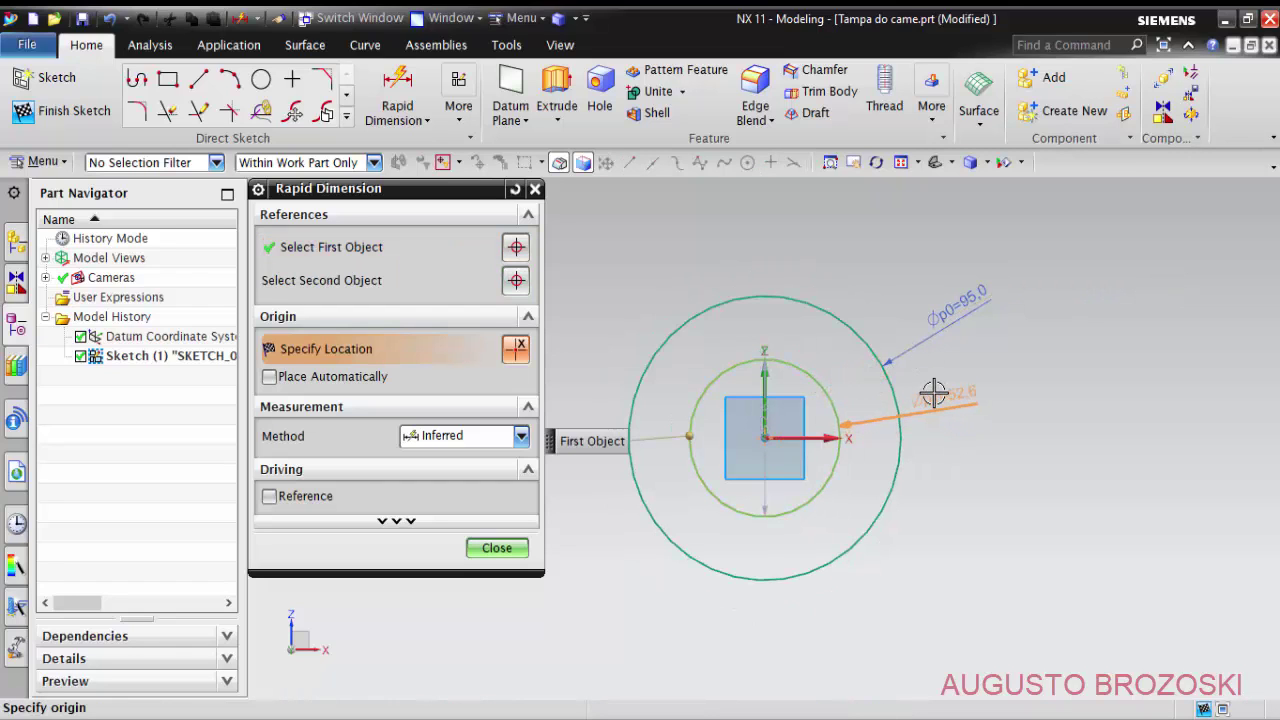
{"action": "left_click", "coordinate": [928, 396]}
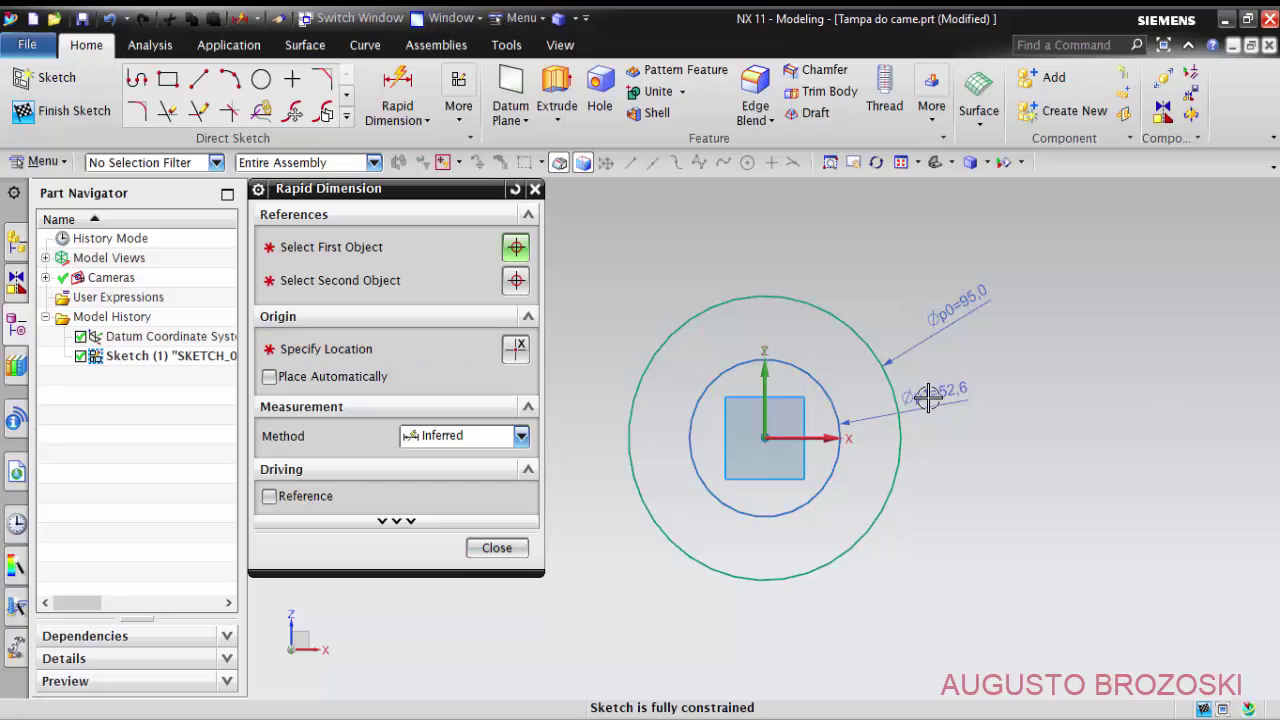
{"action": "type", "text": "40"}
{"action": "key", "text": "Return"}
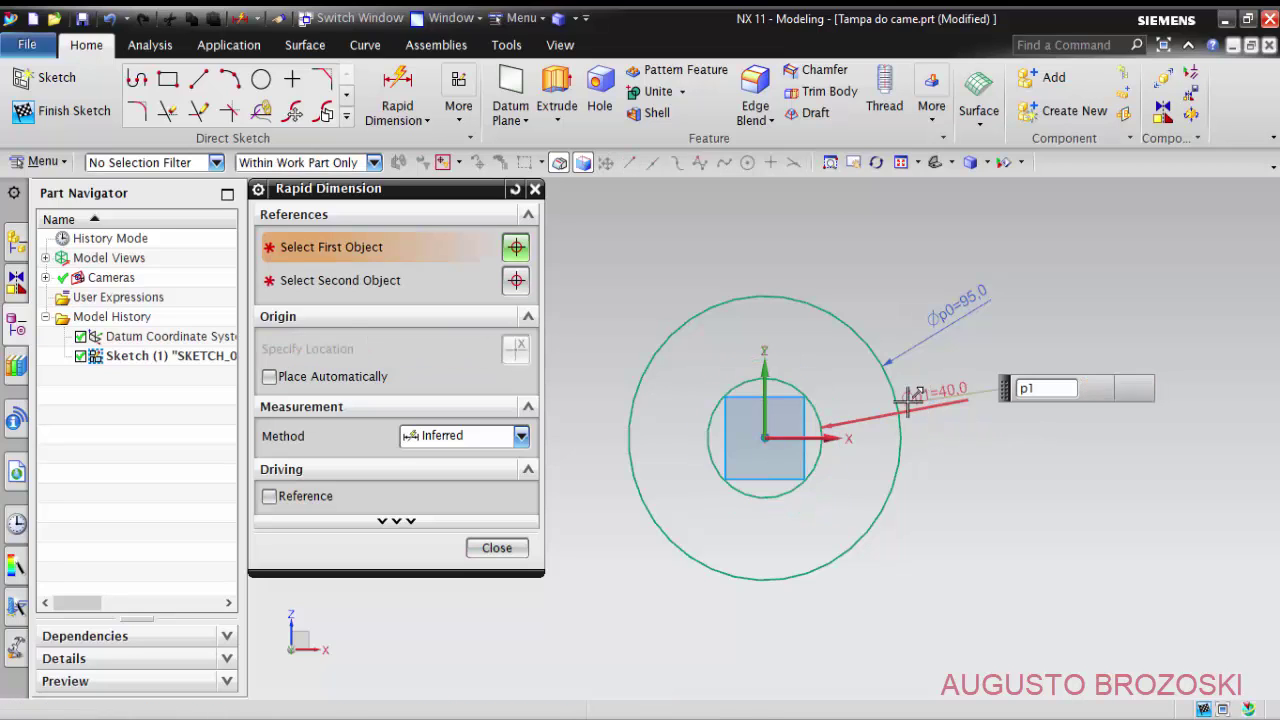
{"action": "left_click", "coordinate": [497, 549]}
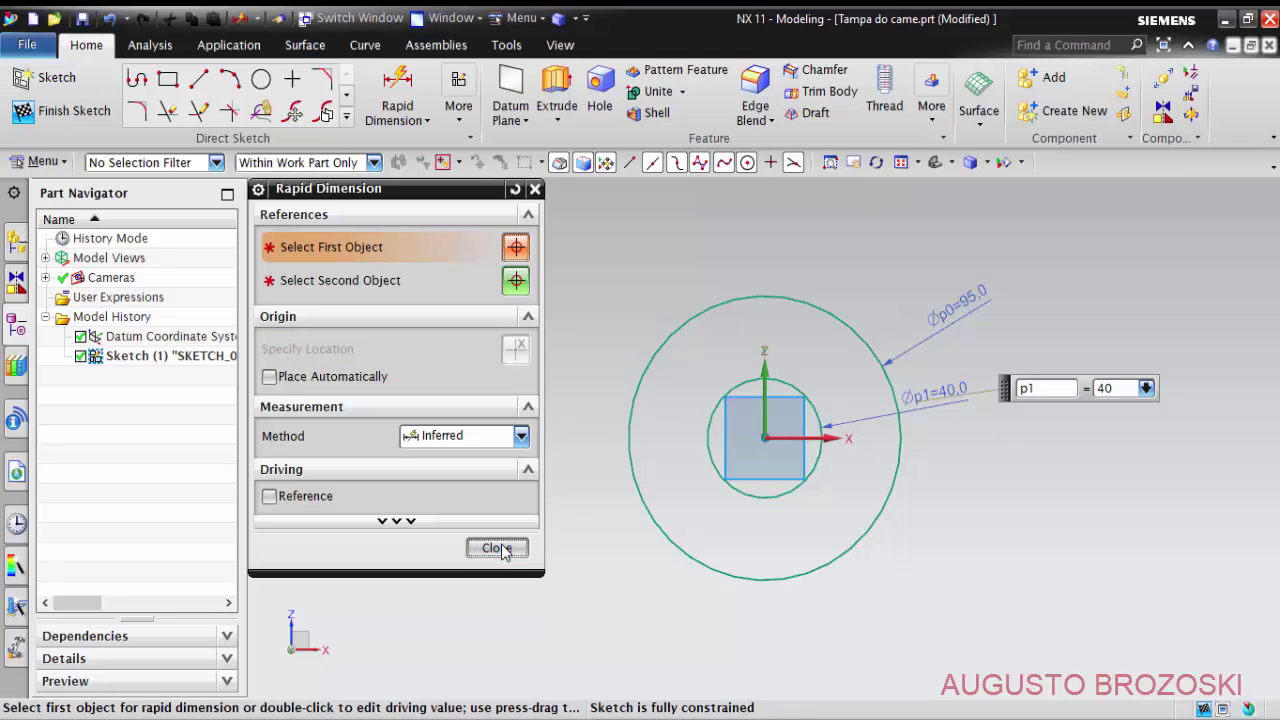
{"action": "left_click", "coordinate": [70, 110]}
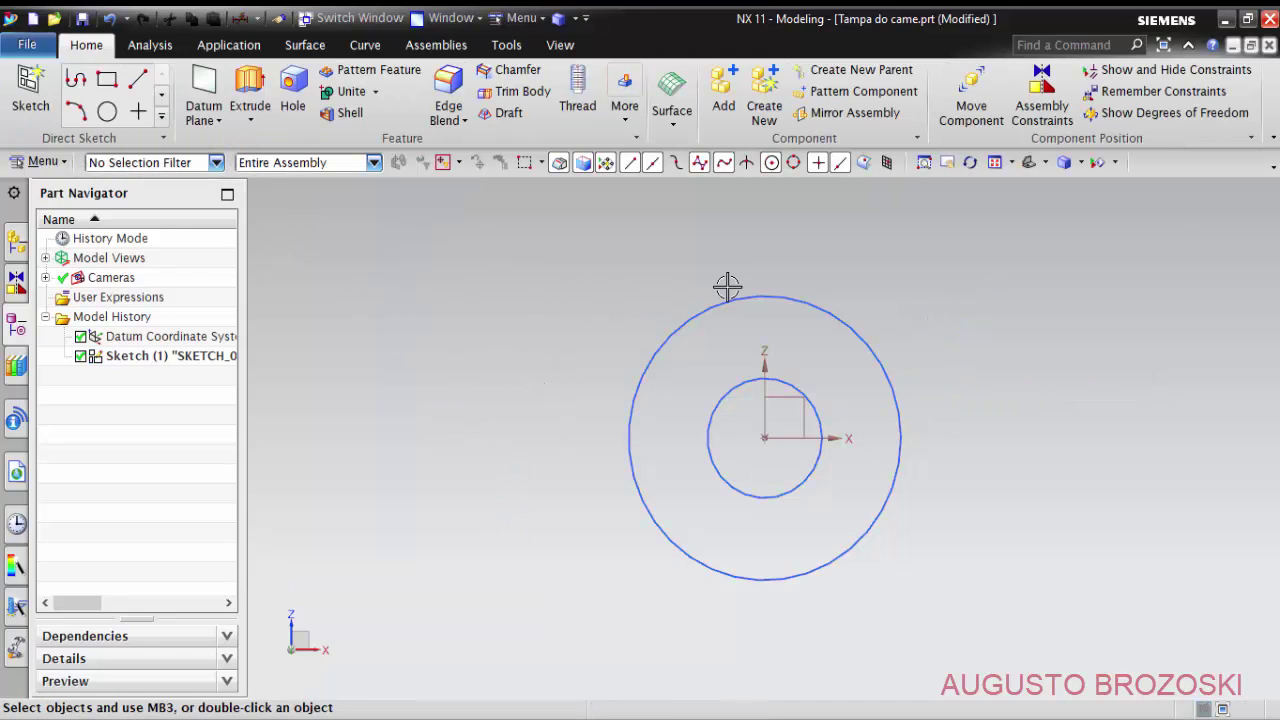
In trimetric view, extrude both sketch circles from 0 to 8 mm, checking the cam drawing.
{"action": "left_click", "coordinate": [1028, 164]}
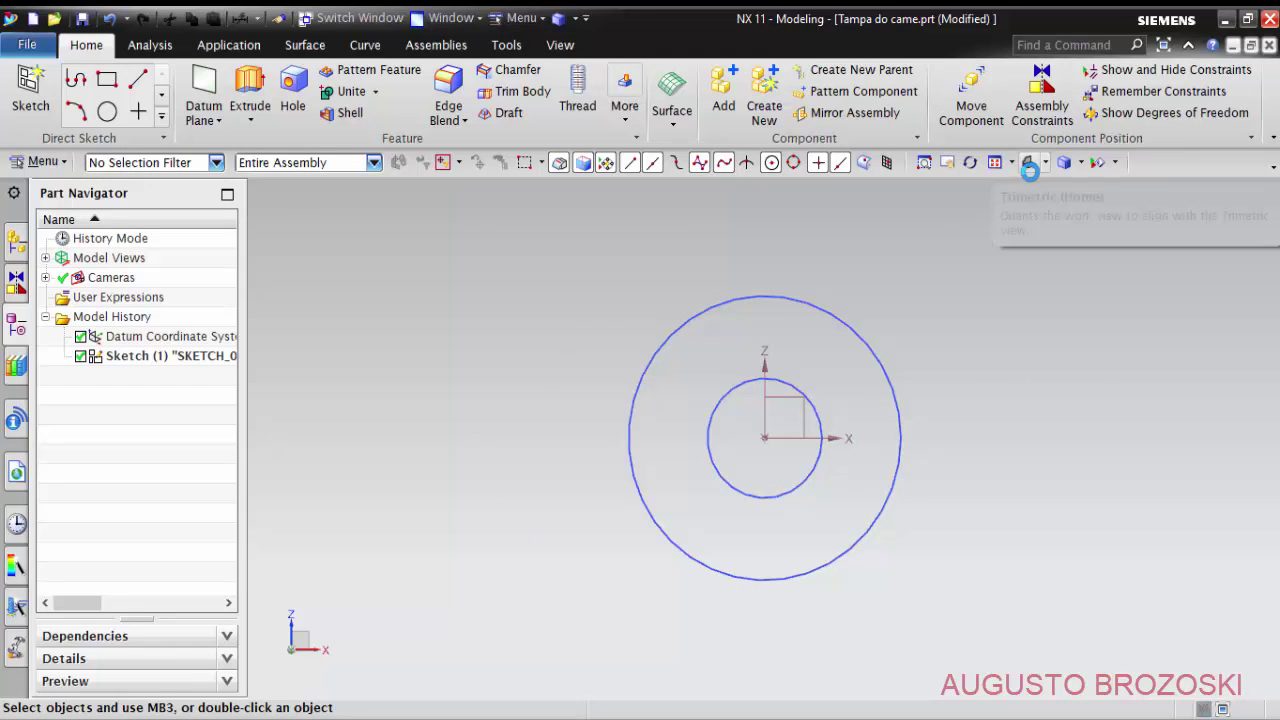
{"action": "left_click", "coordinate": [250, 95]}
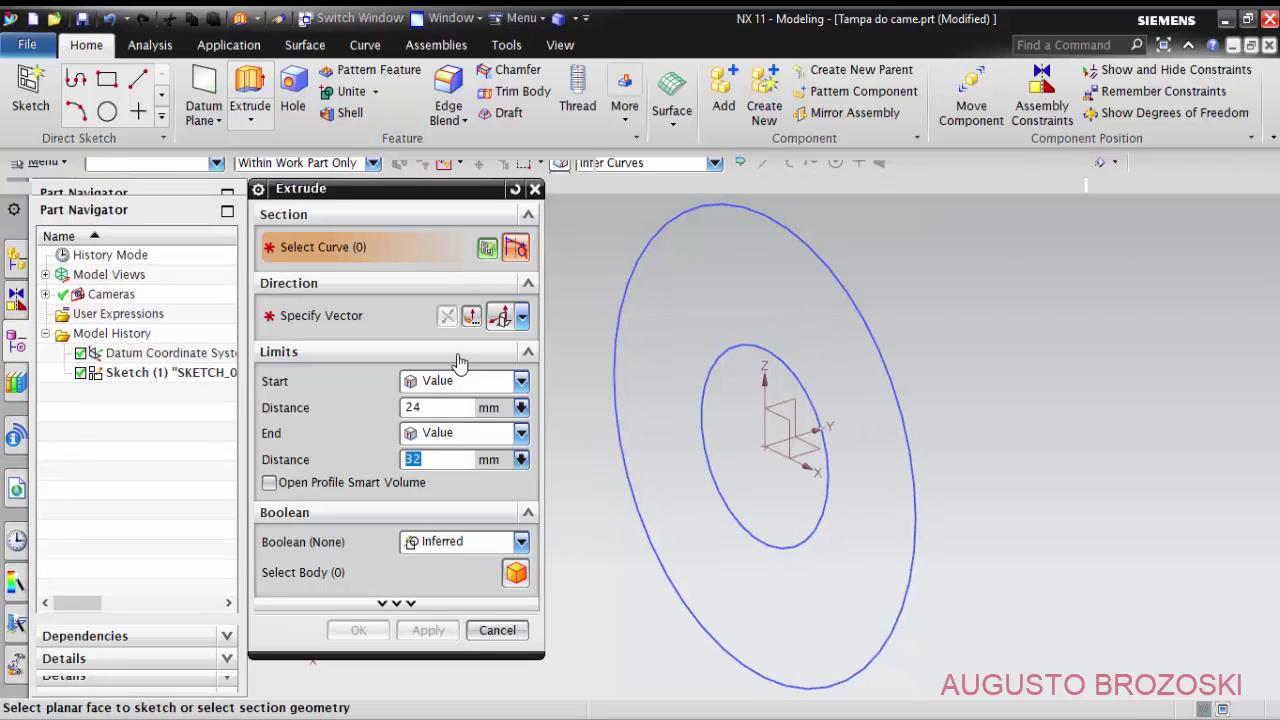
{"action": "left_click", "coordinate": [177, 373]}
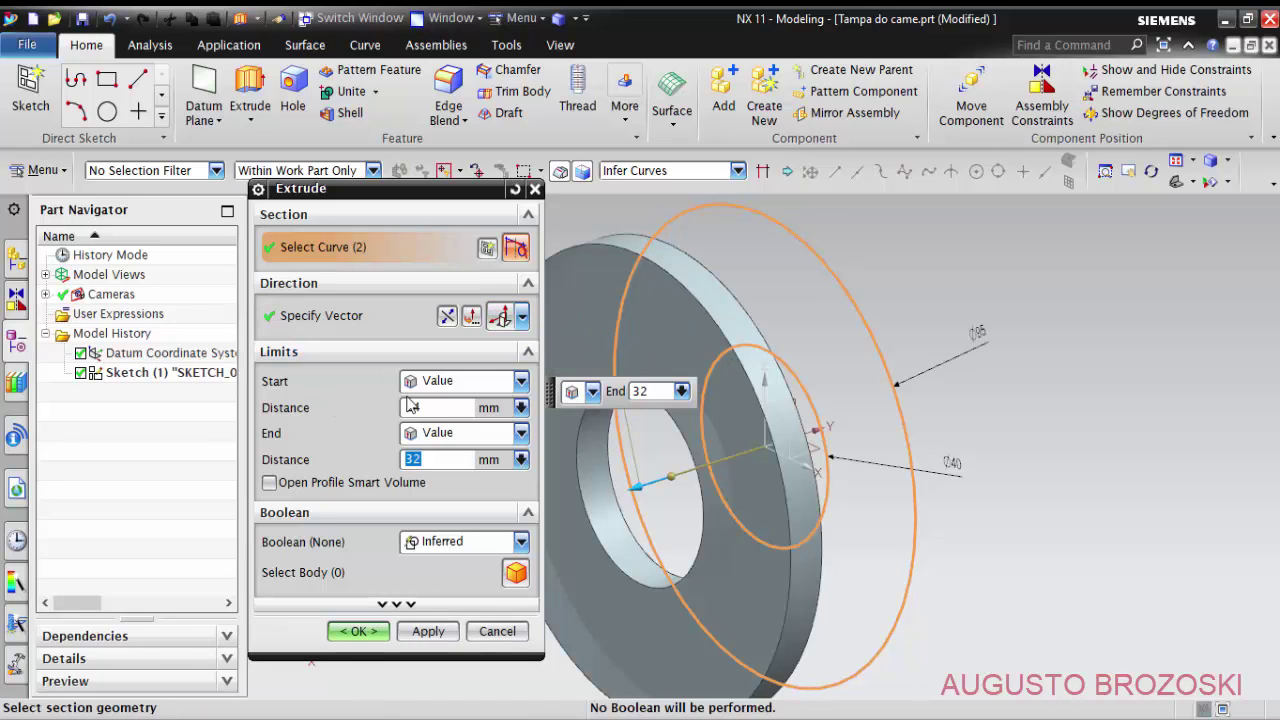
{"action": "left_click", "coordinate": [439, 408]}
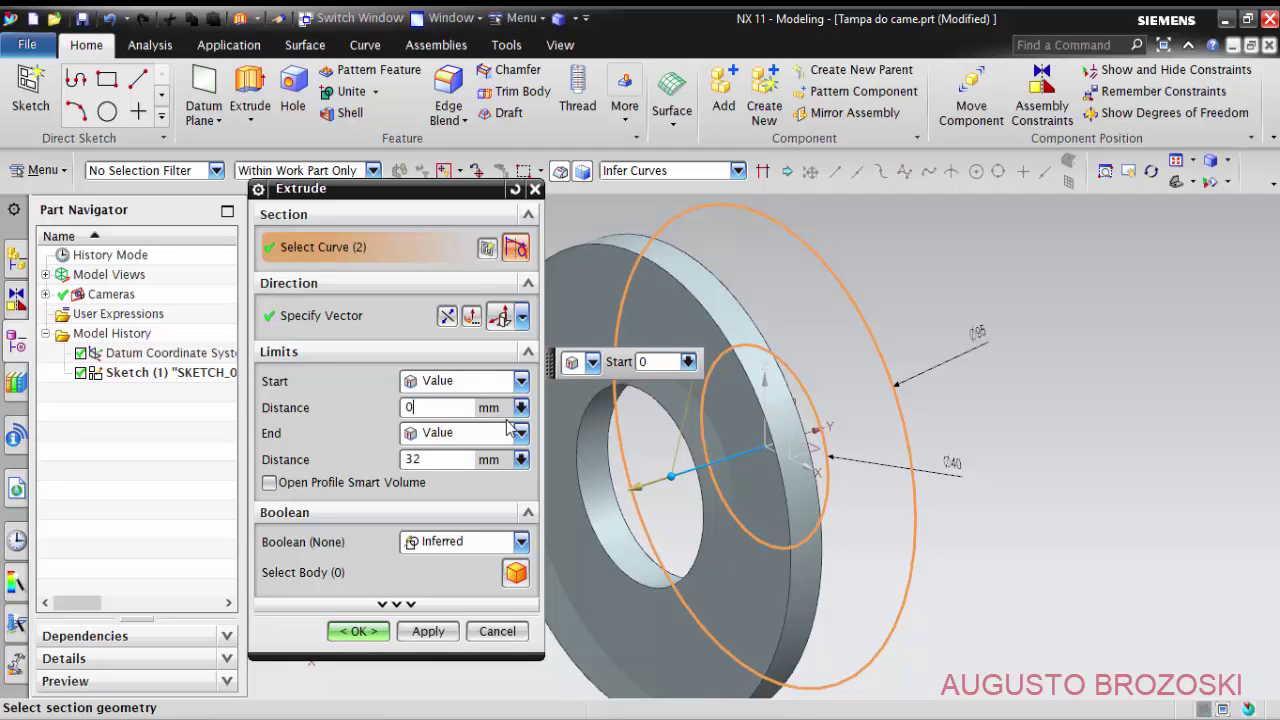
{"action": "key", "text": "Return"}
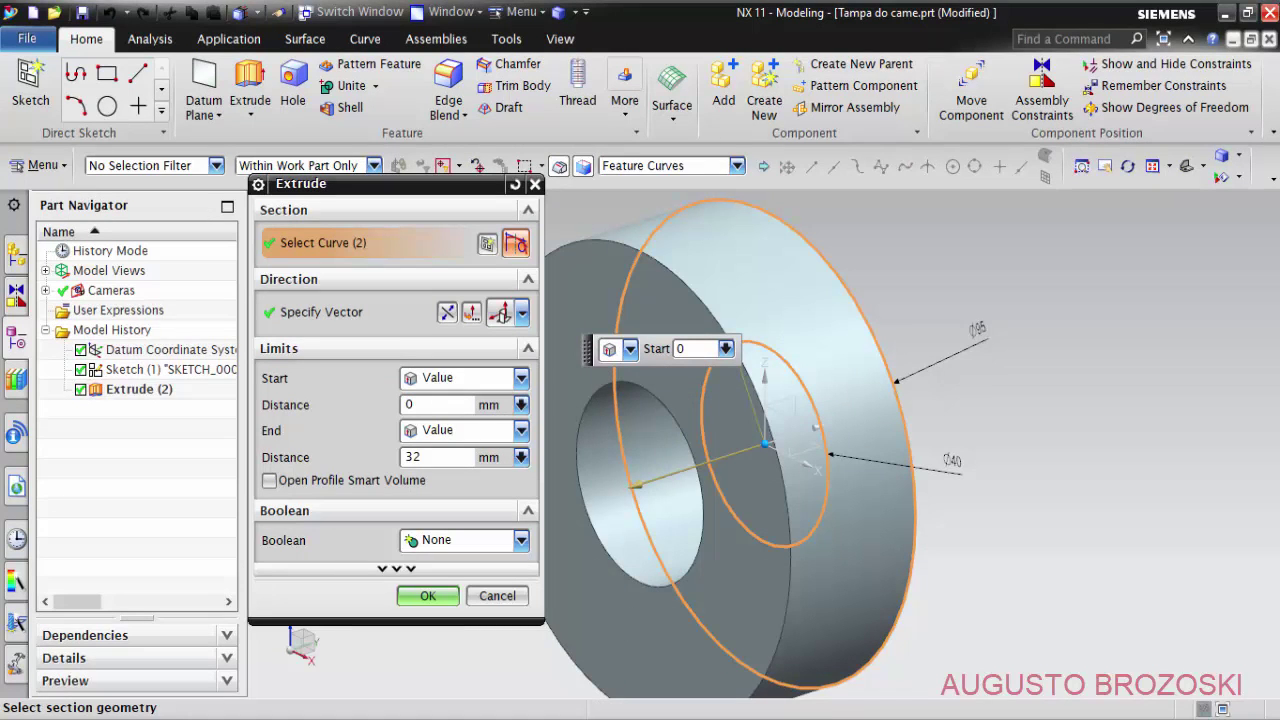
{"action": "key", "text": "alt+Tab"}
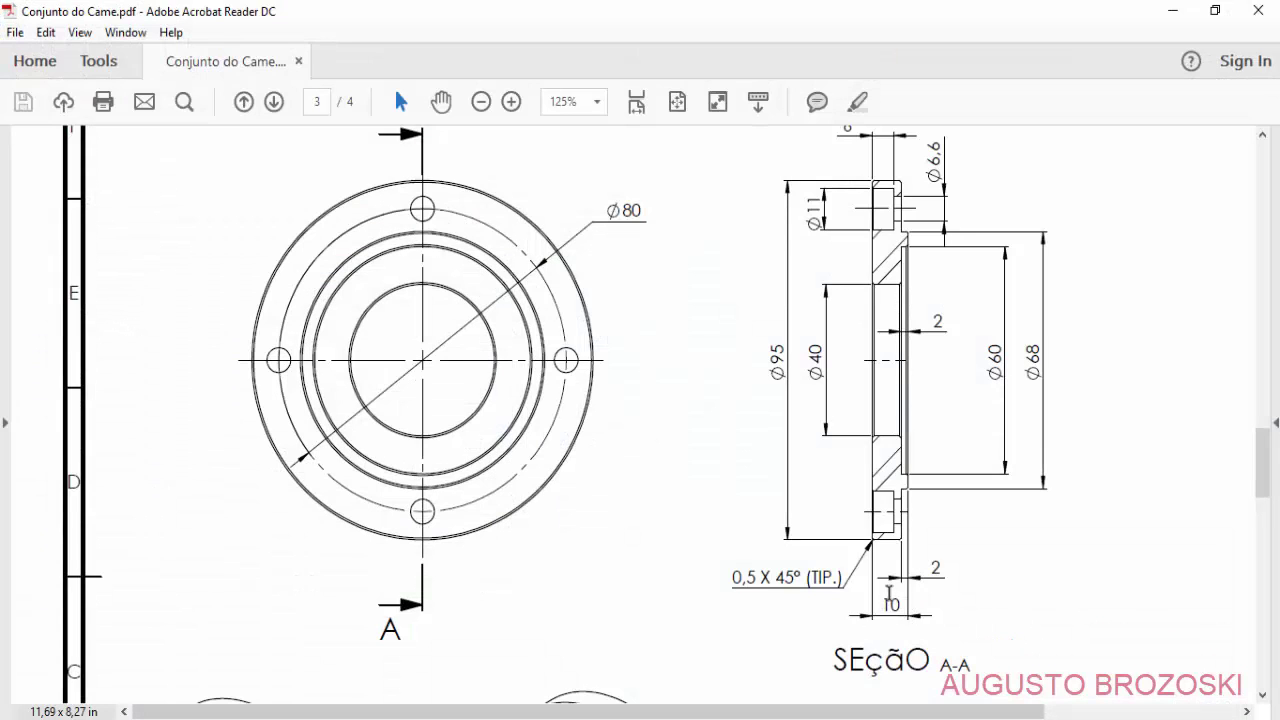
{"action": "left_click", "coordinate": [1174, 18]}
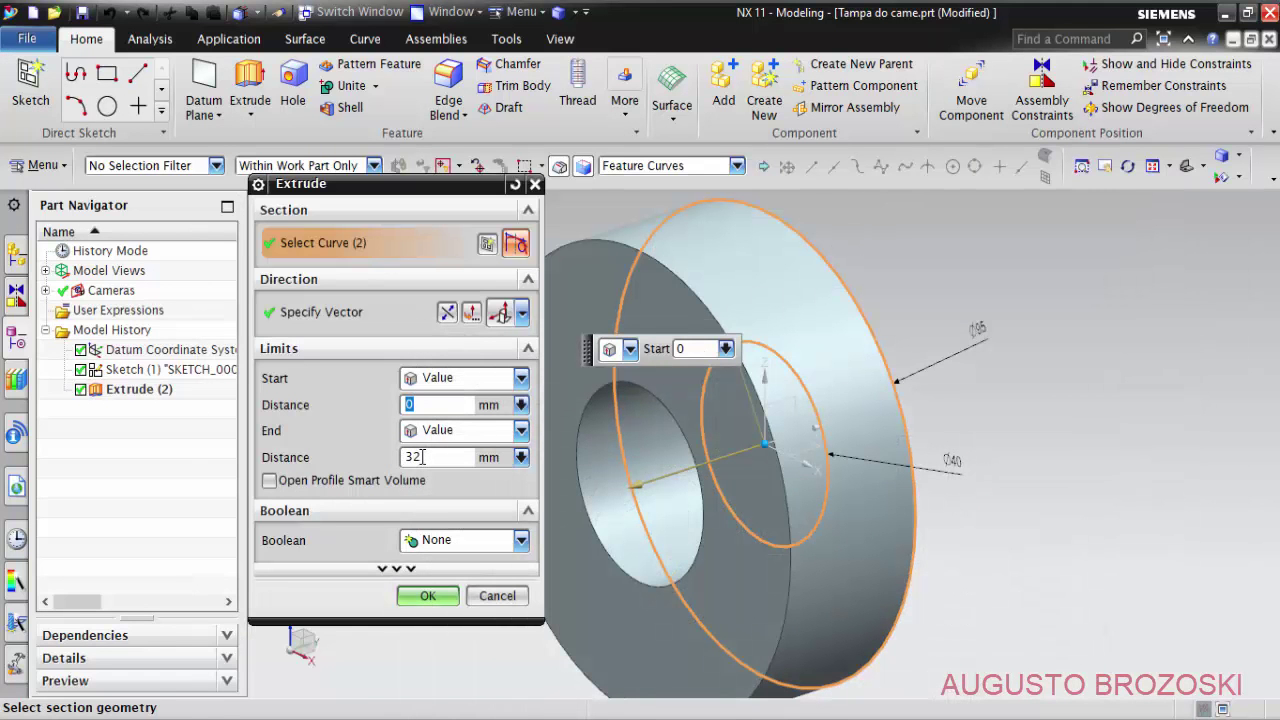
{"action": "left_click", "coordinate": [422, 457]}
{"action": "type", "text": "8"}
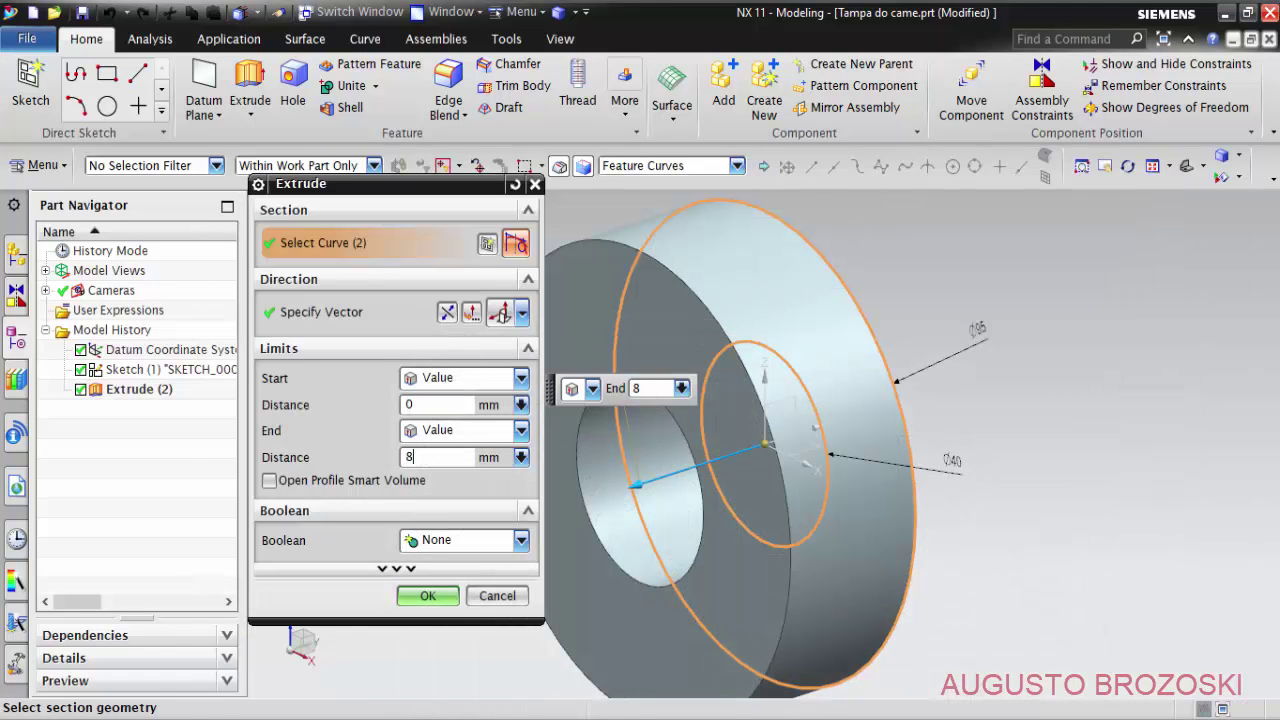
{"action": "key", "text": "Return"}
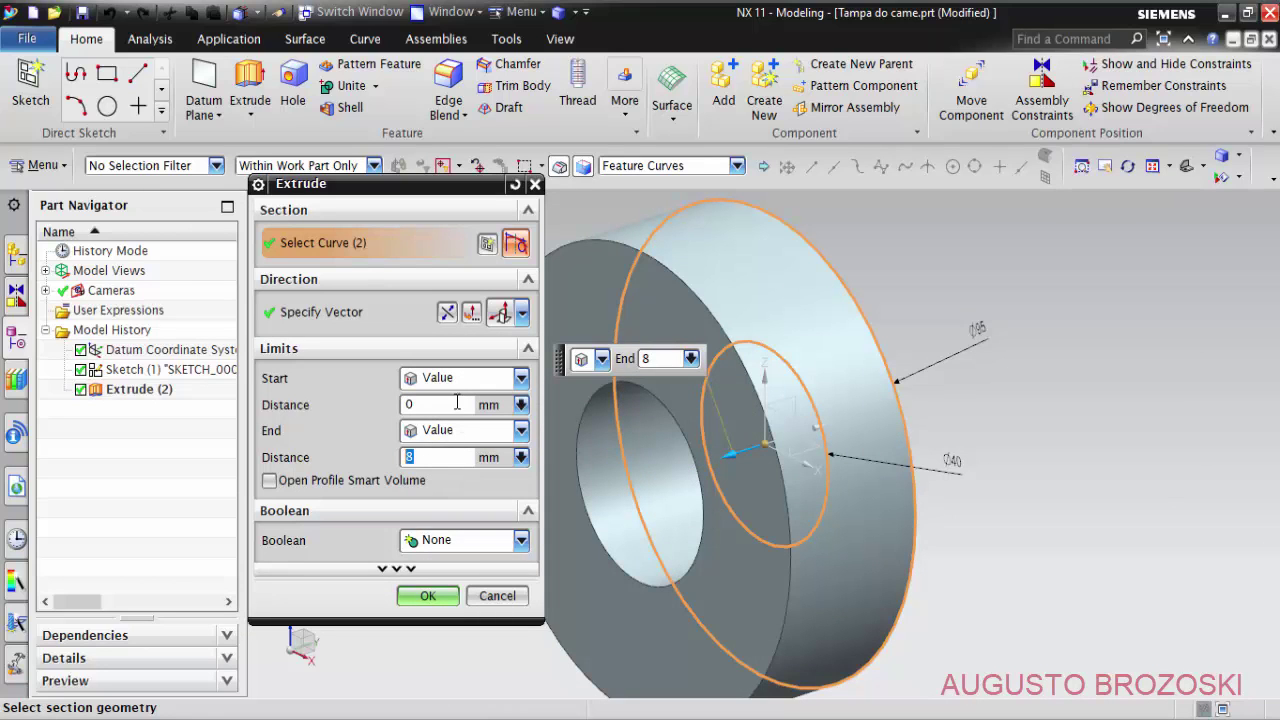
{"action": "left_click", "coordinate": [457, 402]}
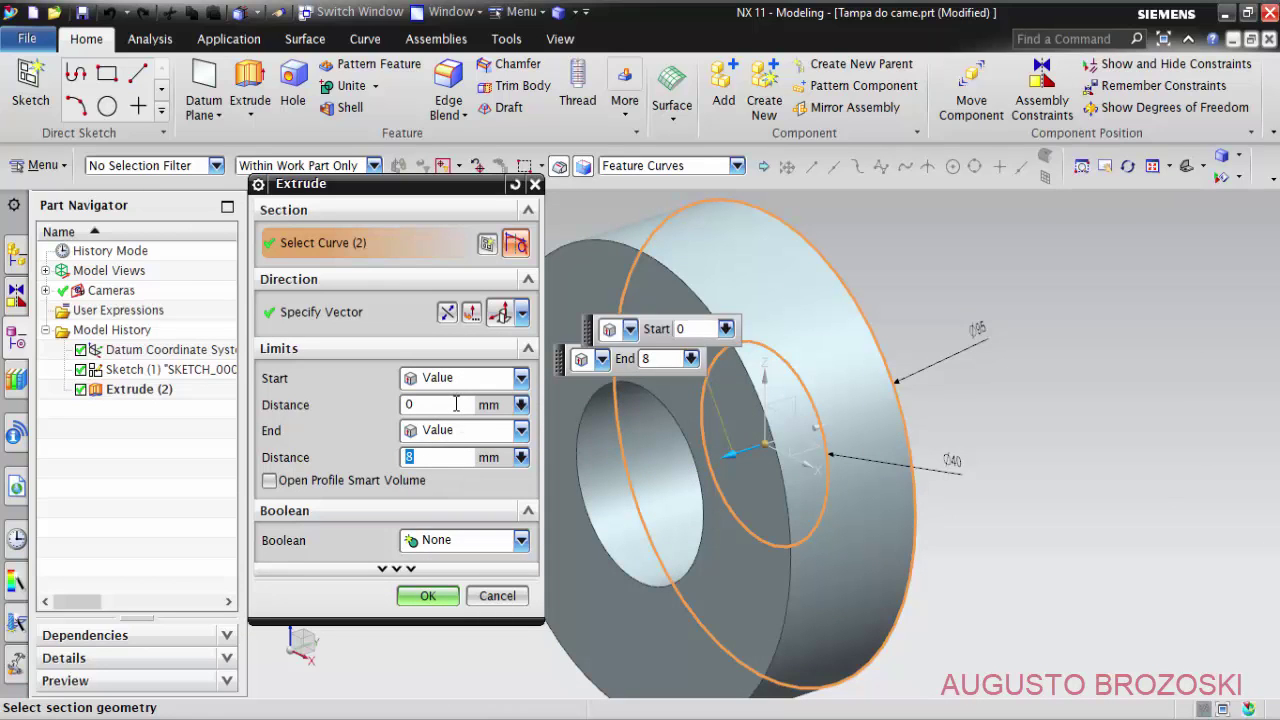
Confirm the 8 mm ring extrusion, save Tampa do came.prt, and check the drawing.
{"action": "left_click", "coordinate": [420, 604]}
{"action": "mouse_move", "coordinate": [434, 591]}
{"action": "middle_mouse_down"}
{"action": "mouse_move", "coordinate": [694, 463]}
{"action": "mouse_move", "coordinate": [657, 434]}
{"action": "middle_mouse_up"}
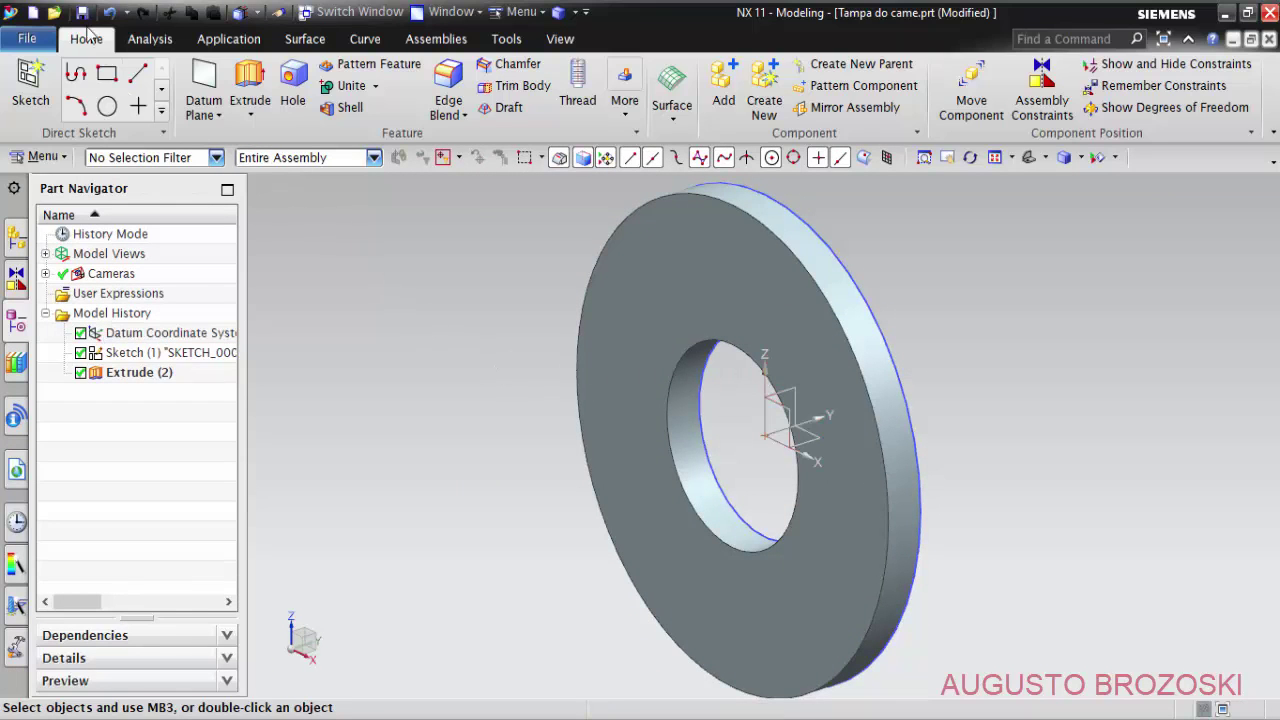
{"action": "left_click", "coordinate": [82, 12]}
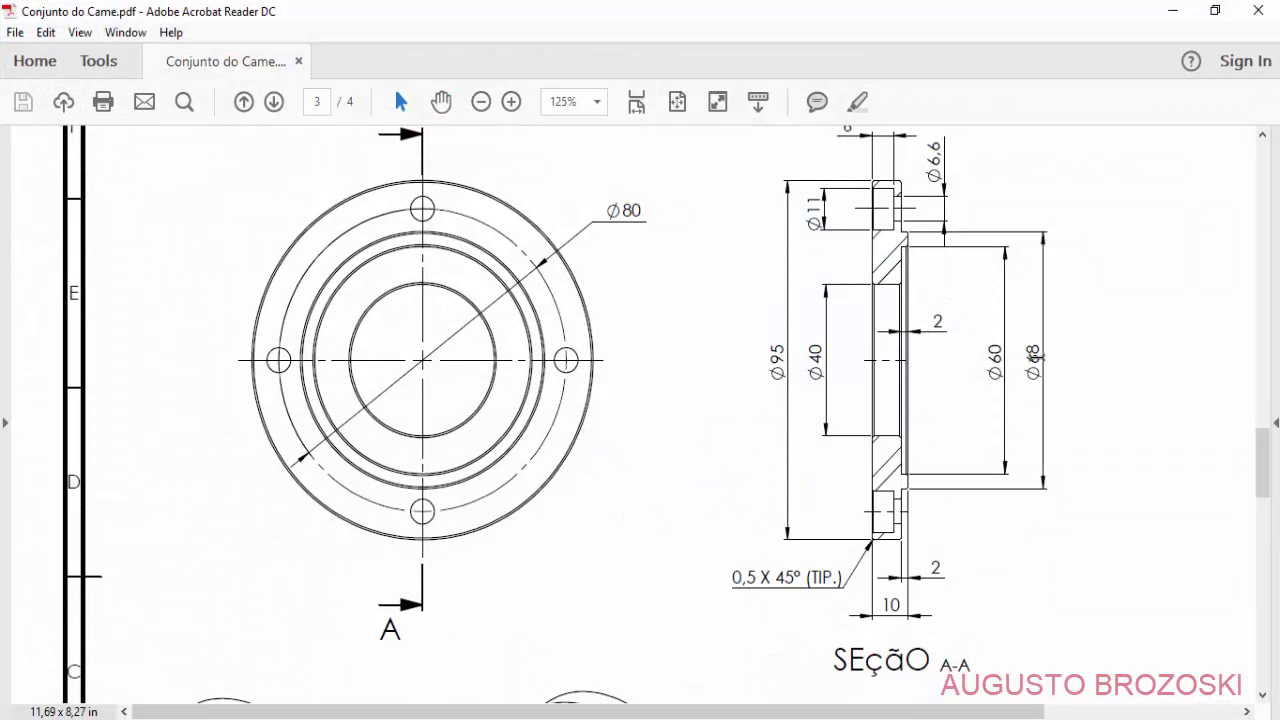
{"action": "left_click", "coordinate": [1170, 12]}
Start a new sketch on the ring's front face.
{"action": "mouse_move", "coordinate": [808, 400]}
{"action": "middle_mouse_down"}
{"action": "mouse_move", "coordinate": [828, 423]}
{"action": "mouse_move", "coordinate": [740, 425]}
{"action": "middle_mouse_up"}
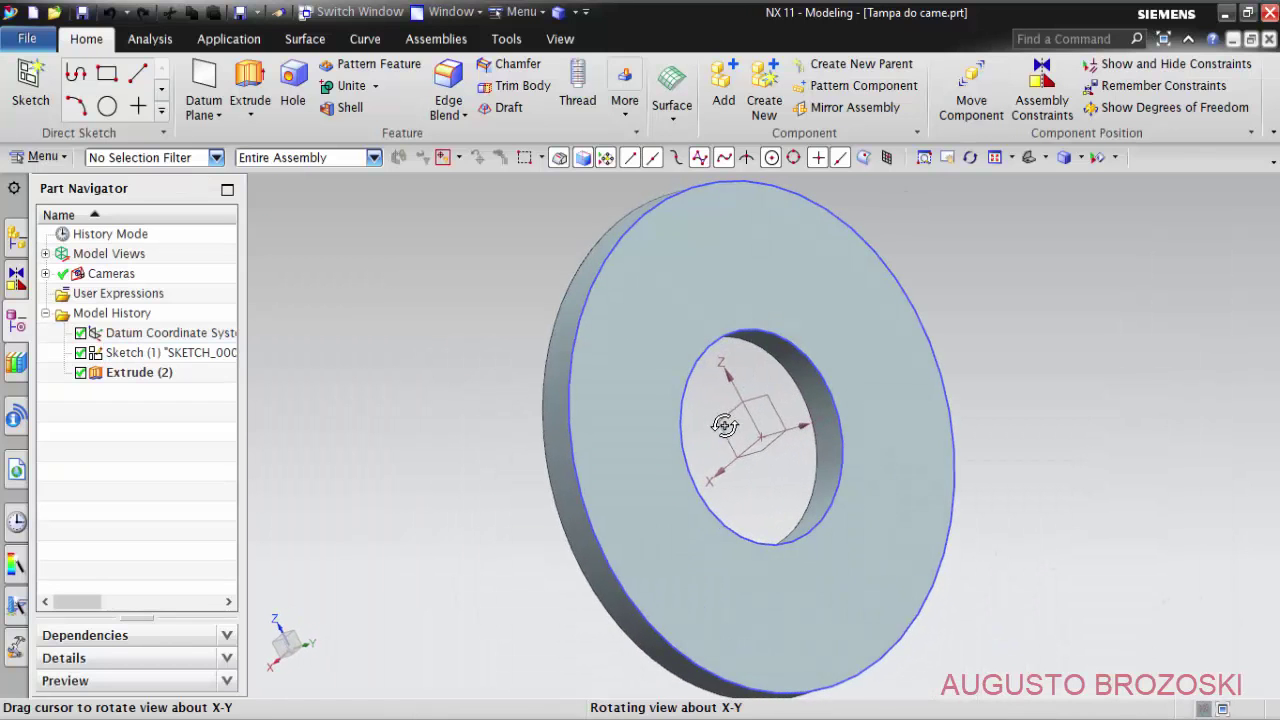
{"action": "left_click", "coordinate": [30, 88]}
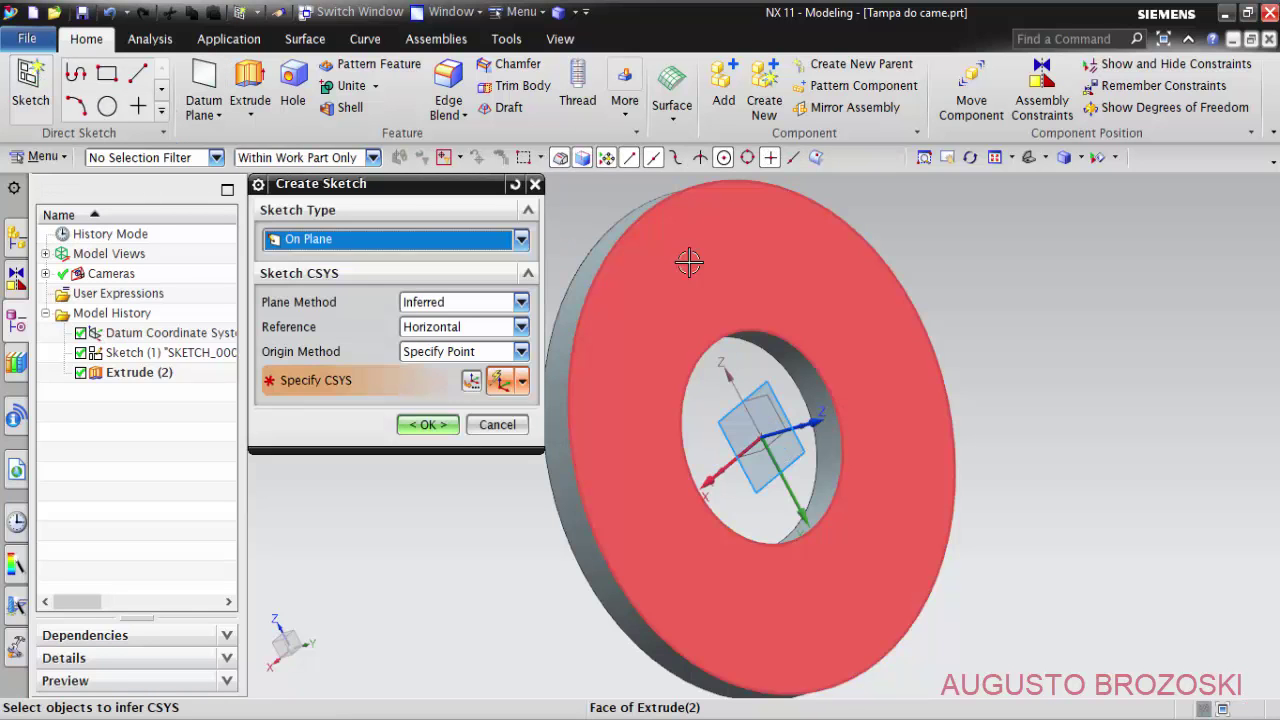
{"action": "left_click", "coordinate": [594, 340]}
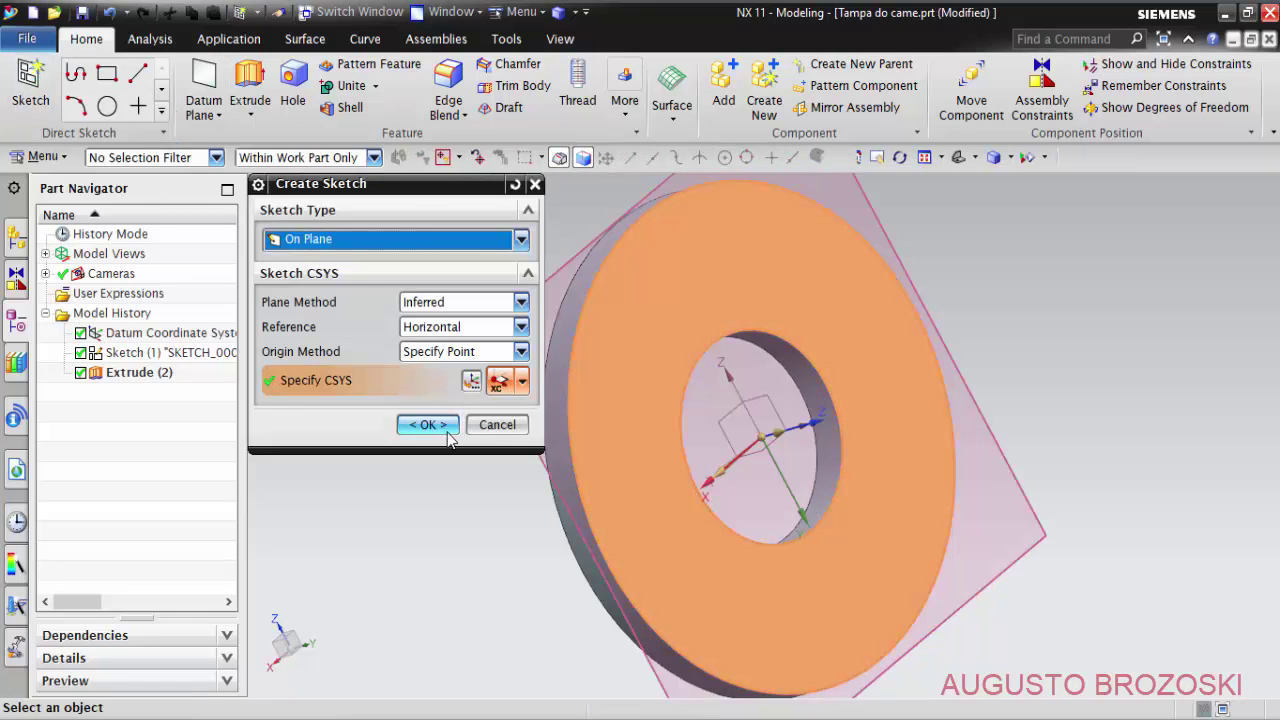
{"action": "left_click", "coordinate": [448, 428]}
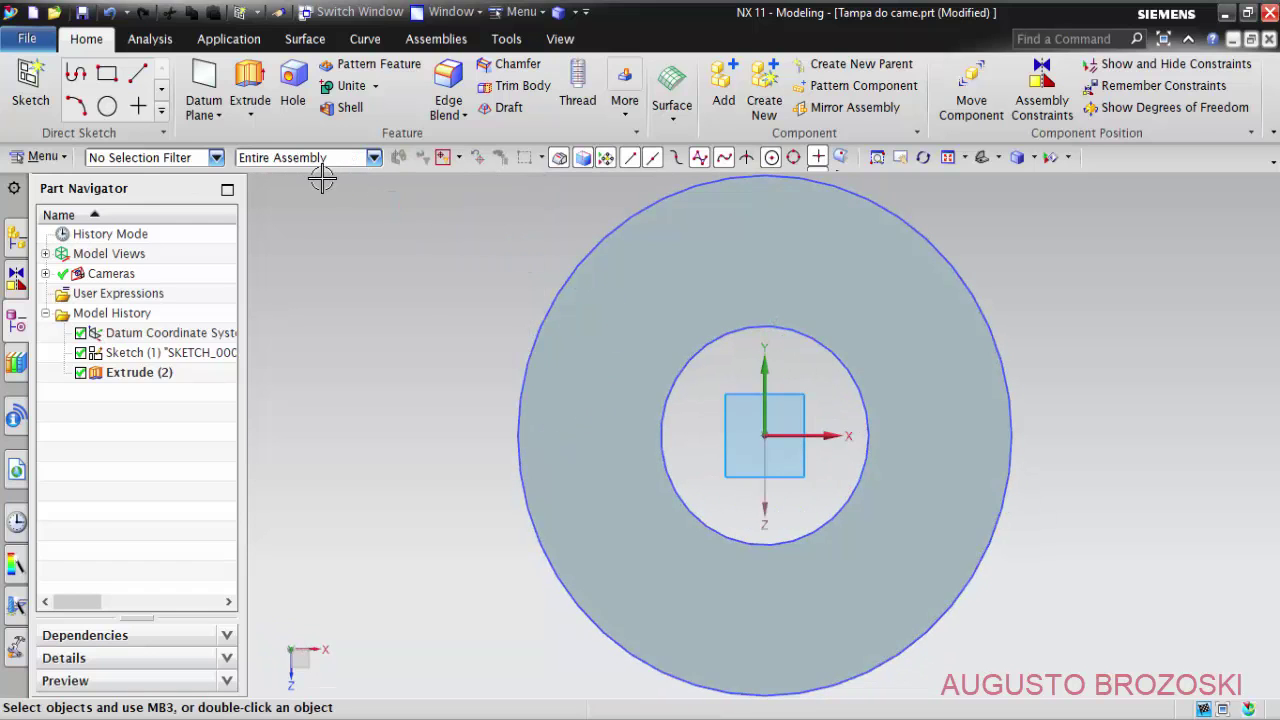
Draw two circles centred on the ring centre, one inside the other.
{"action": "left_click", "coordinate": [260, 78]}
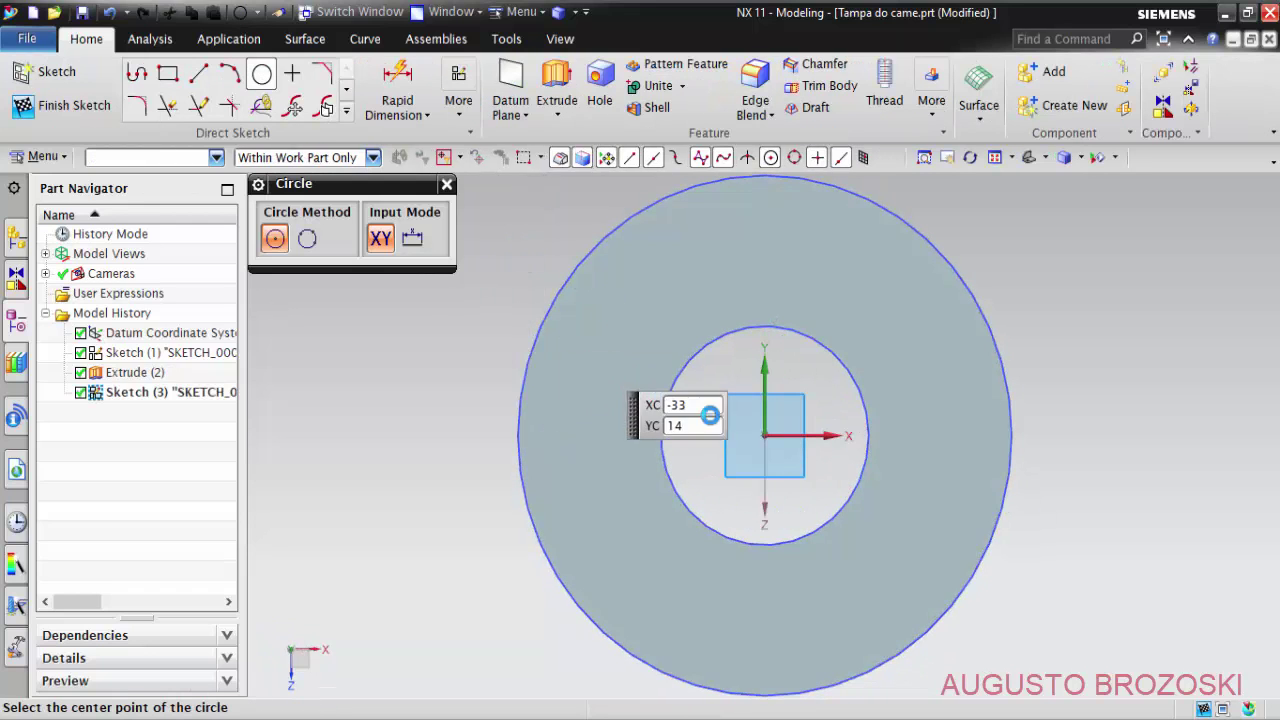
{"action": "left_click", "coordinate": [765, 435]}
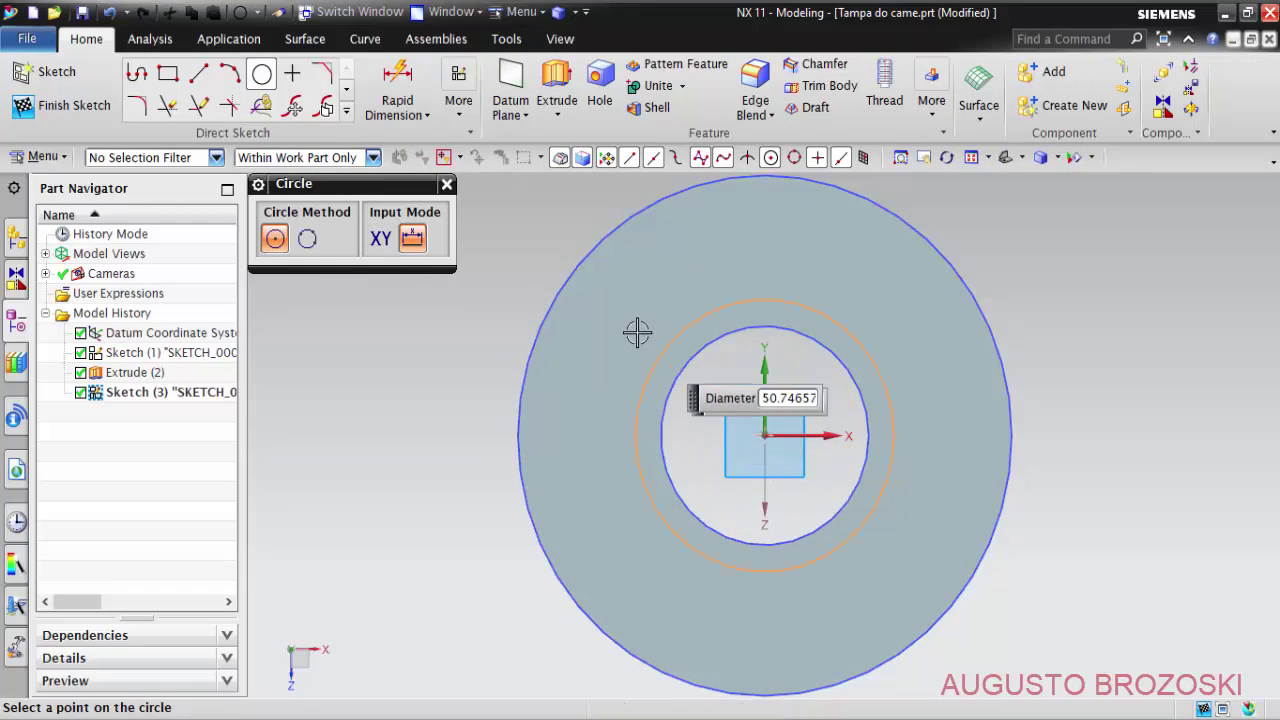
{"action": "left_click", "coordinate": [620, 304]}
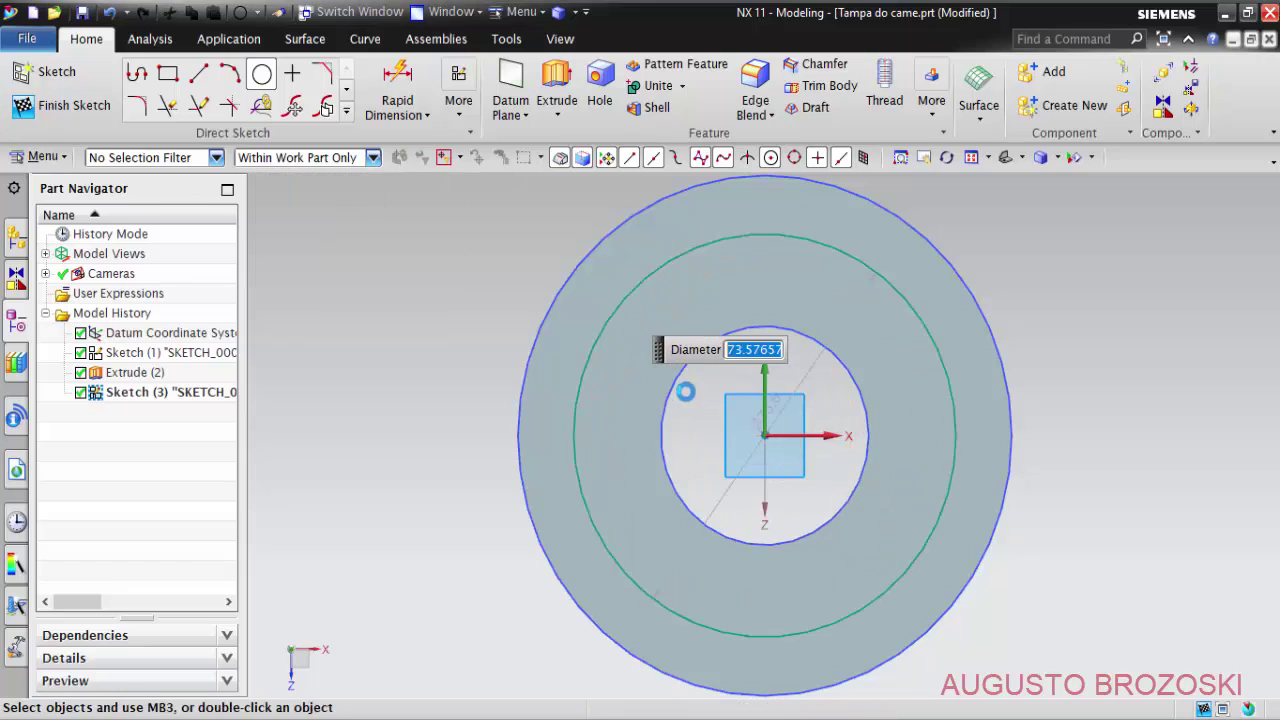
{"action": "left_click", "coordinate": [765, 435]}
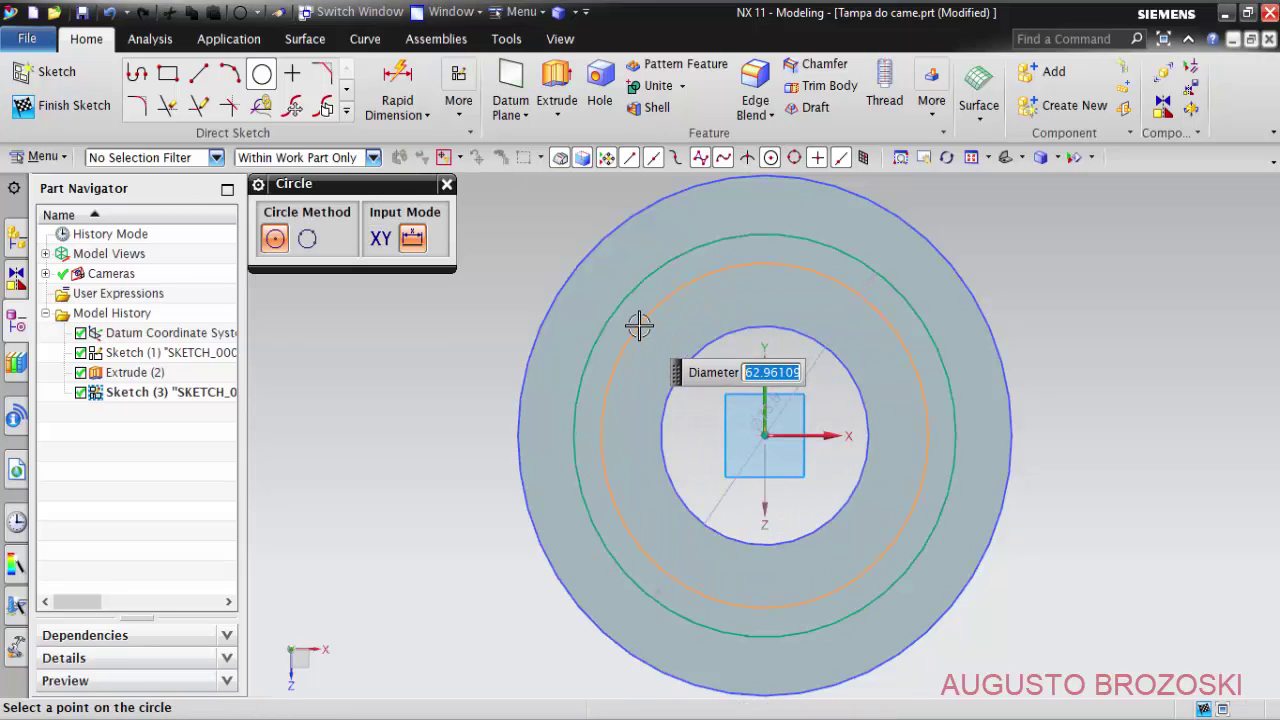
{"action": "left_click", "coordinate": [638, 325]}
{"action": "left_click", "coordinate": [447, 185]}
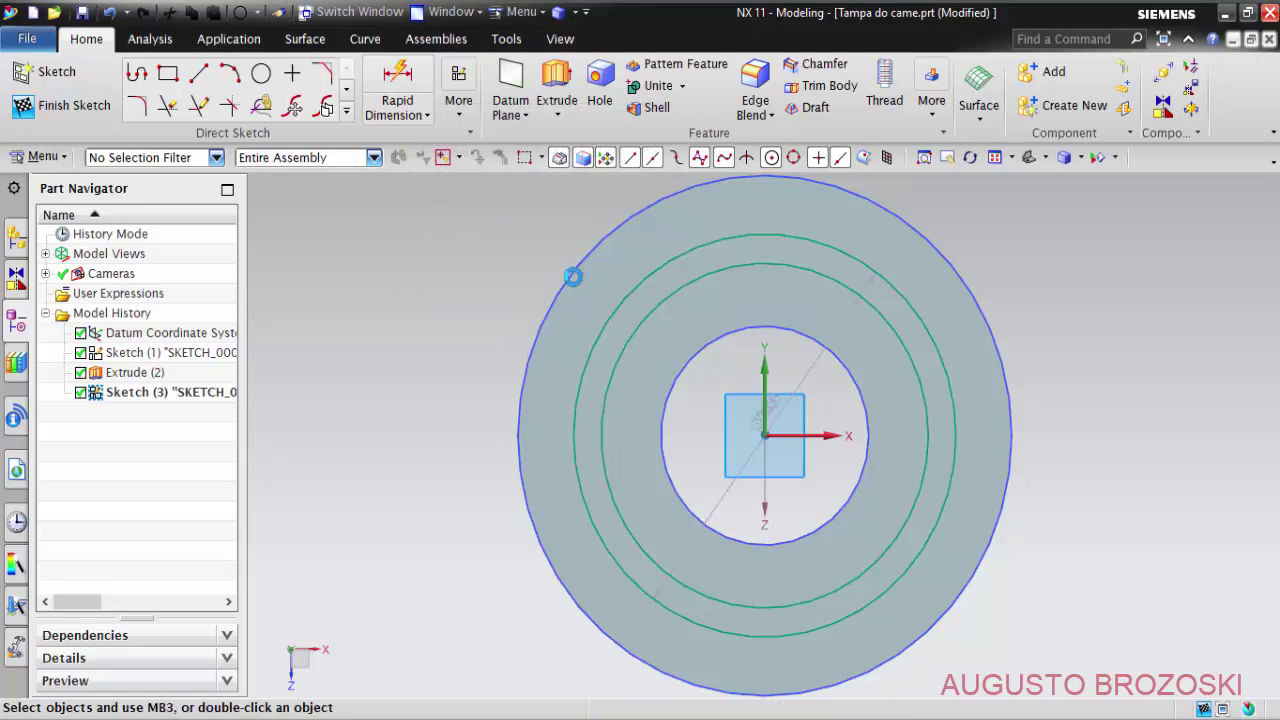
Dimension the inner new circle to a 60 mm diameter.
{"action": "key", "text": "d"}
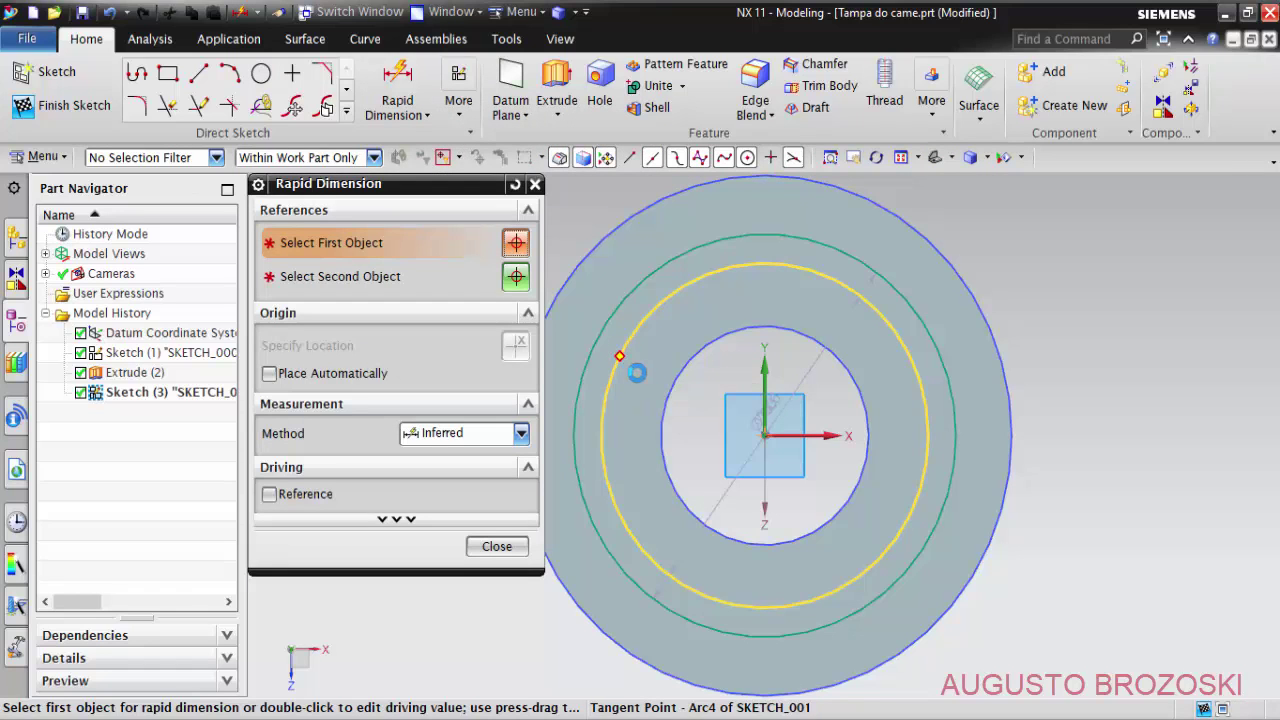
{"action": "left_click", "coordinate": [638, 368]}
{"action": "left_click", "coordinate": [695, 408]}
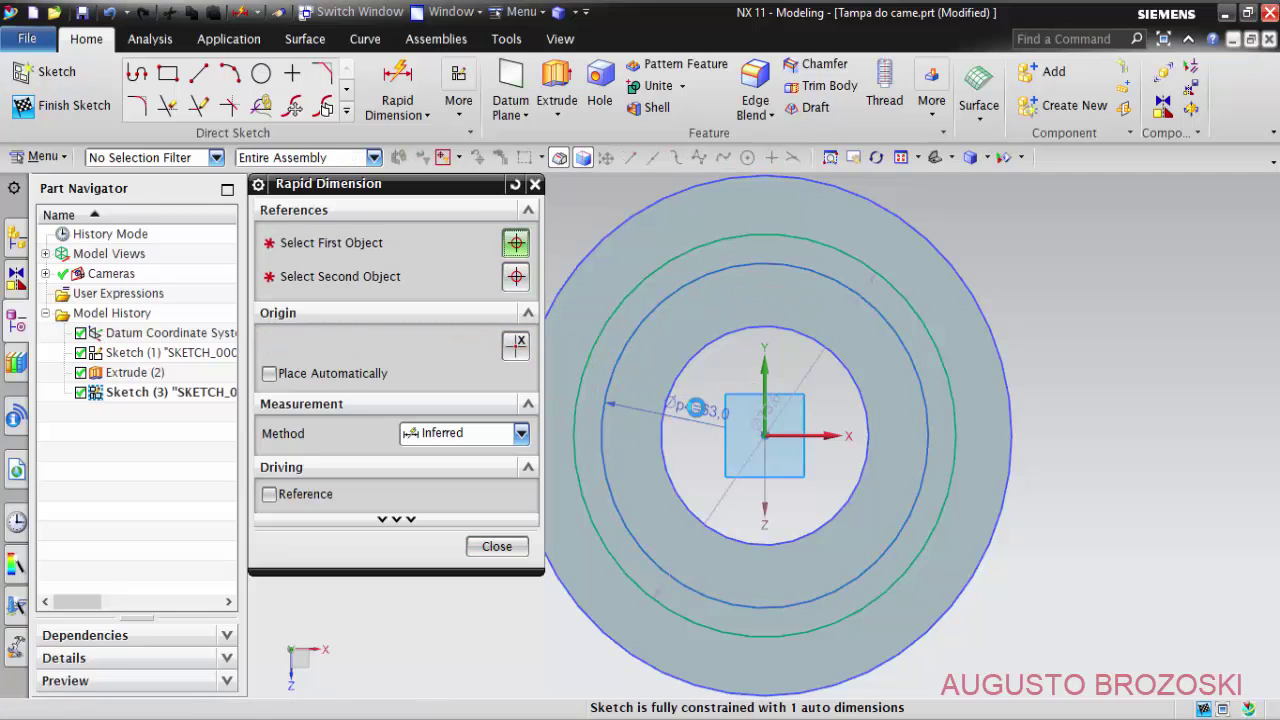
{"action": "double_click", "coordinate": [695, 408]}
{"action": "type", "text": "60"}
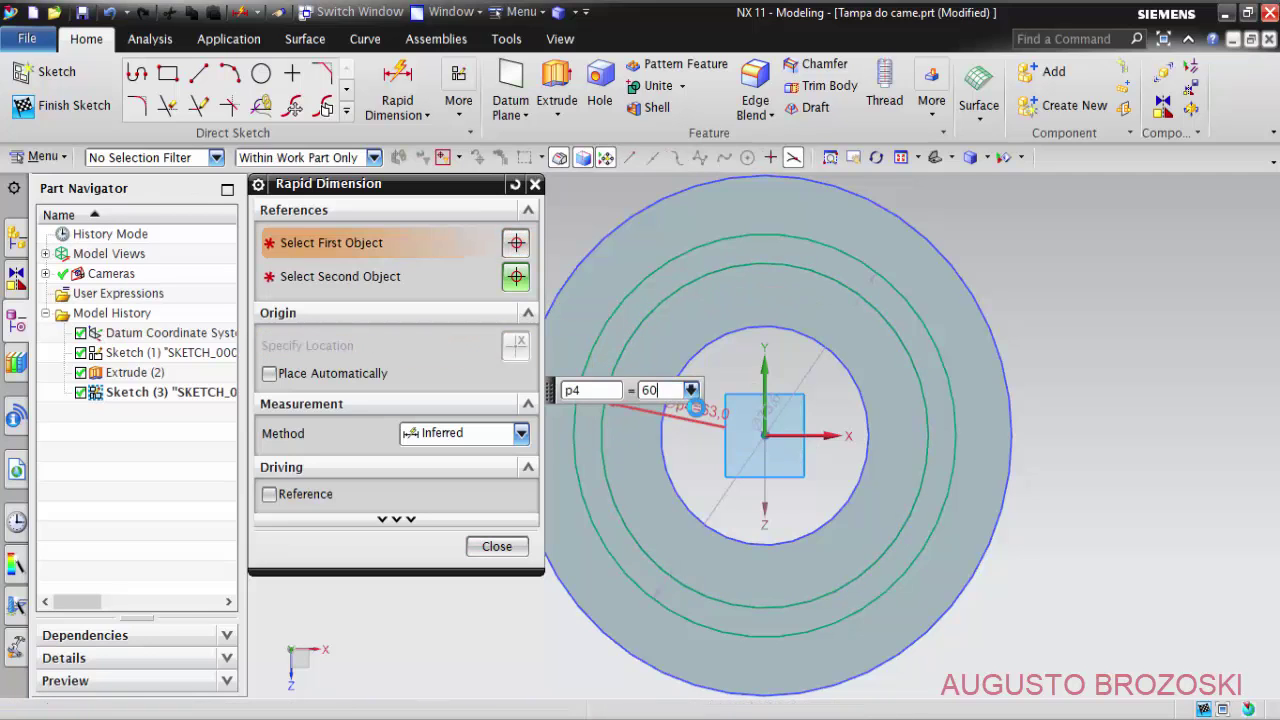
{"action": "key", "text": "Return"}
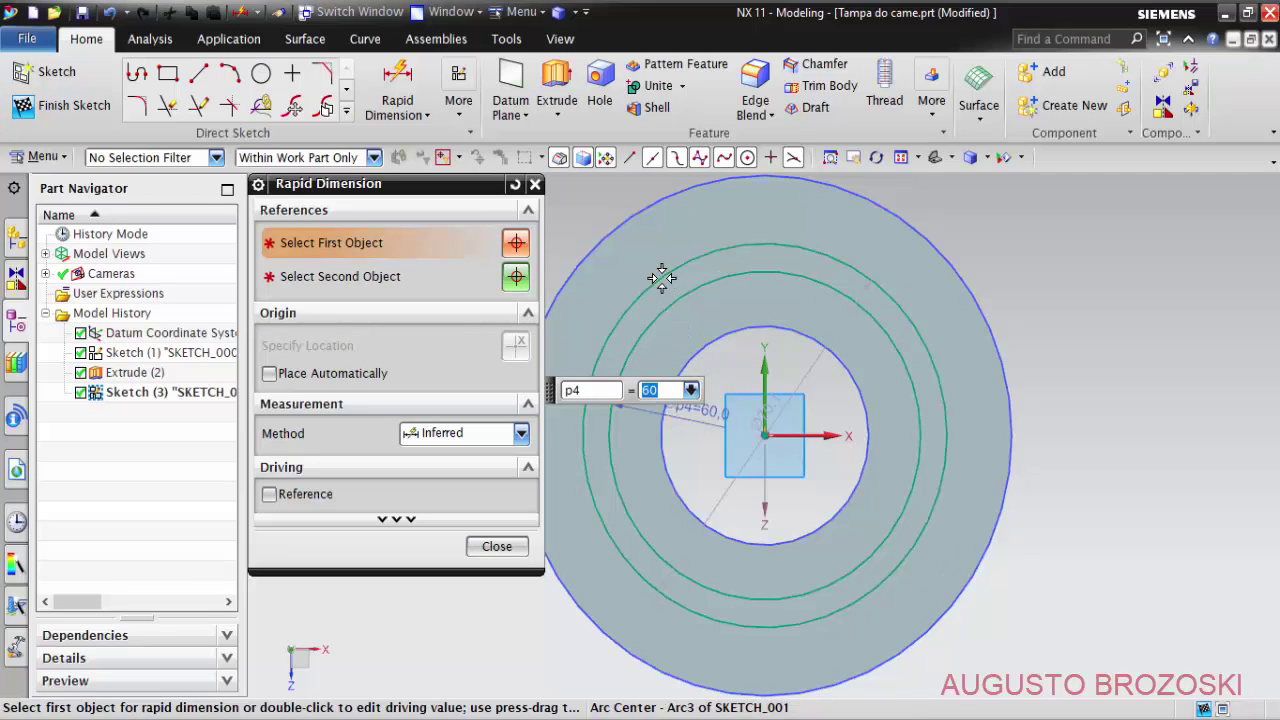
Dimension the outer new circle to Ø68 and finish the sketch.
{"action": "left_click", "coordinate": [658, 286]}
{"action": "left_click", "coordinate": [722, 353]}
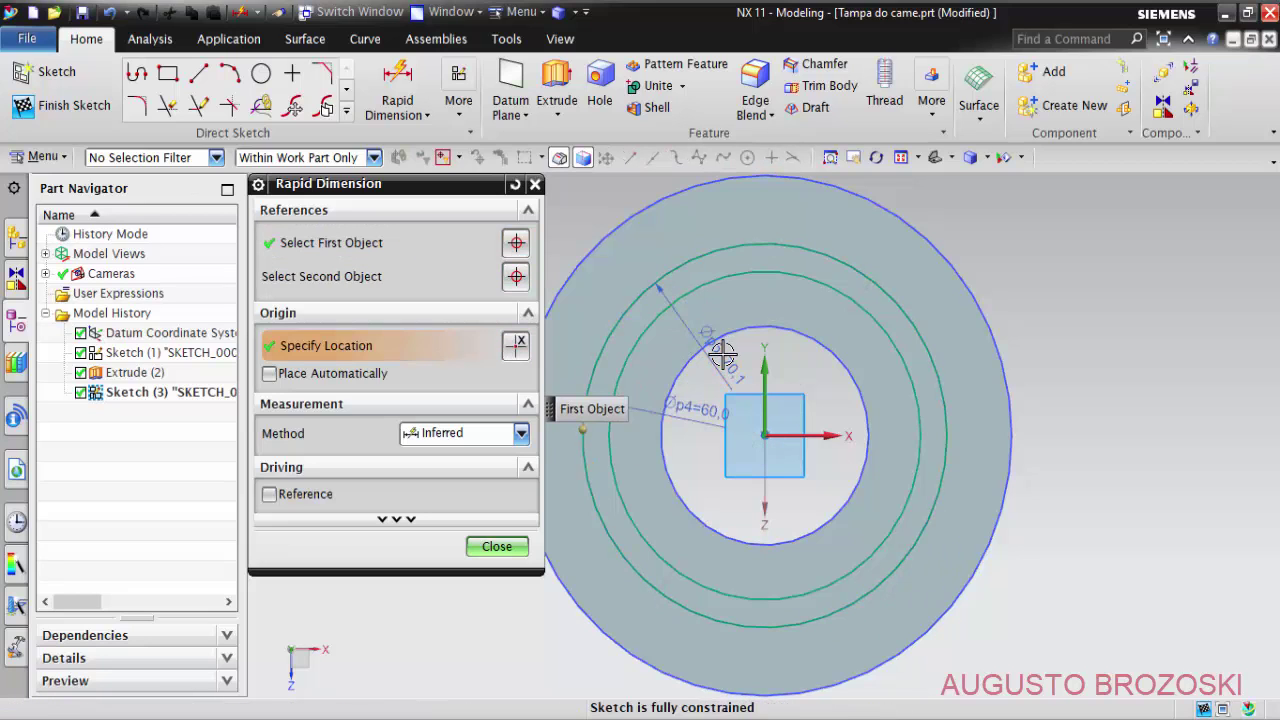
{"action": "type", "text": "68"}
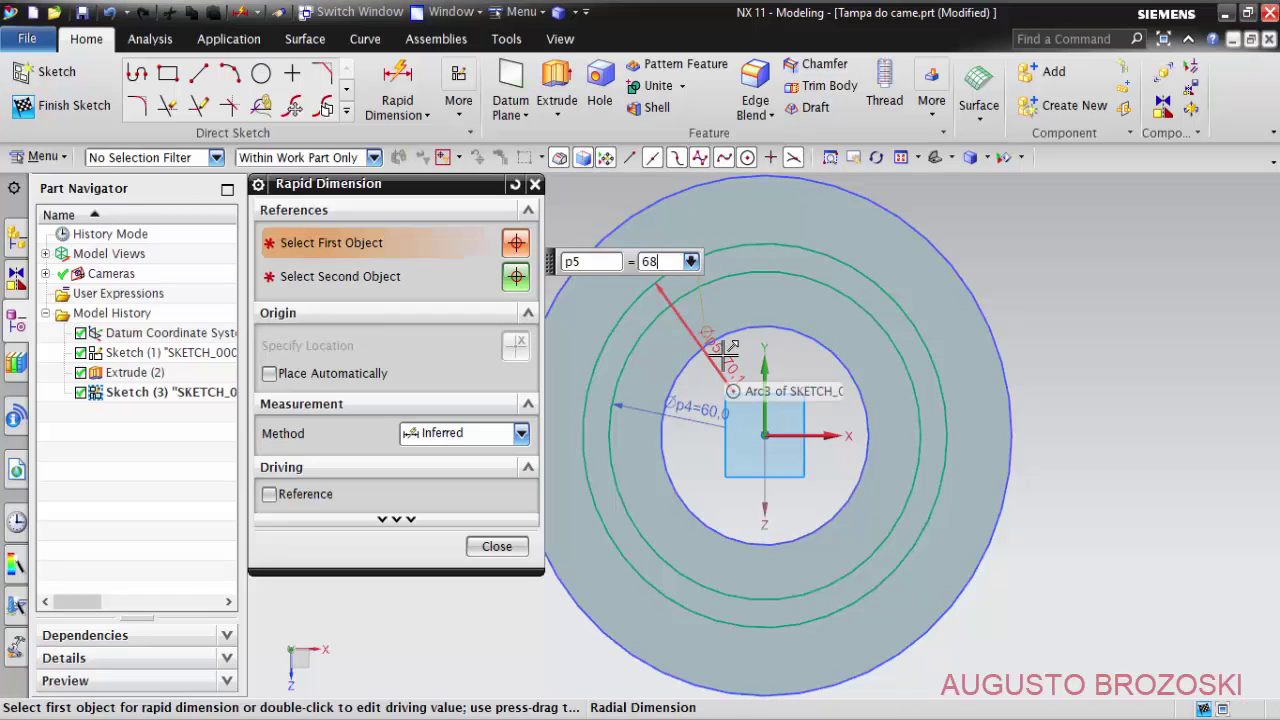
{"action": "key", "text": "Return"}
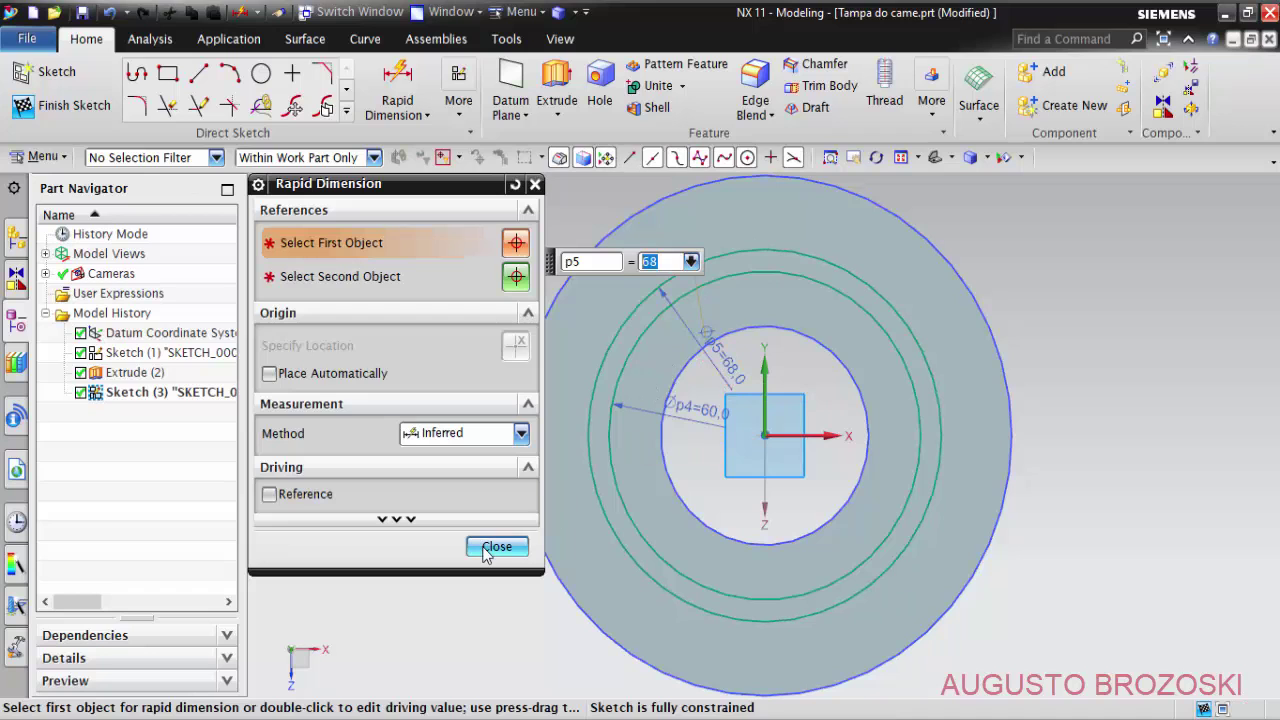
{"action": "left_click", "coordinate": [497, 546]}
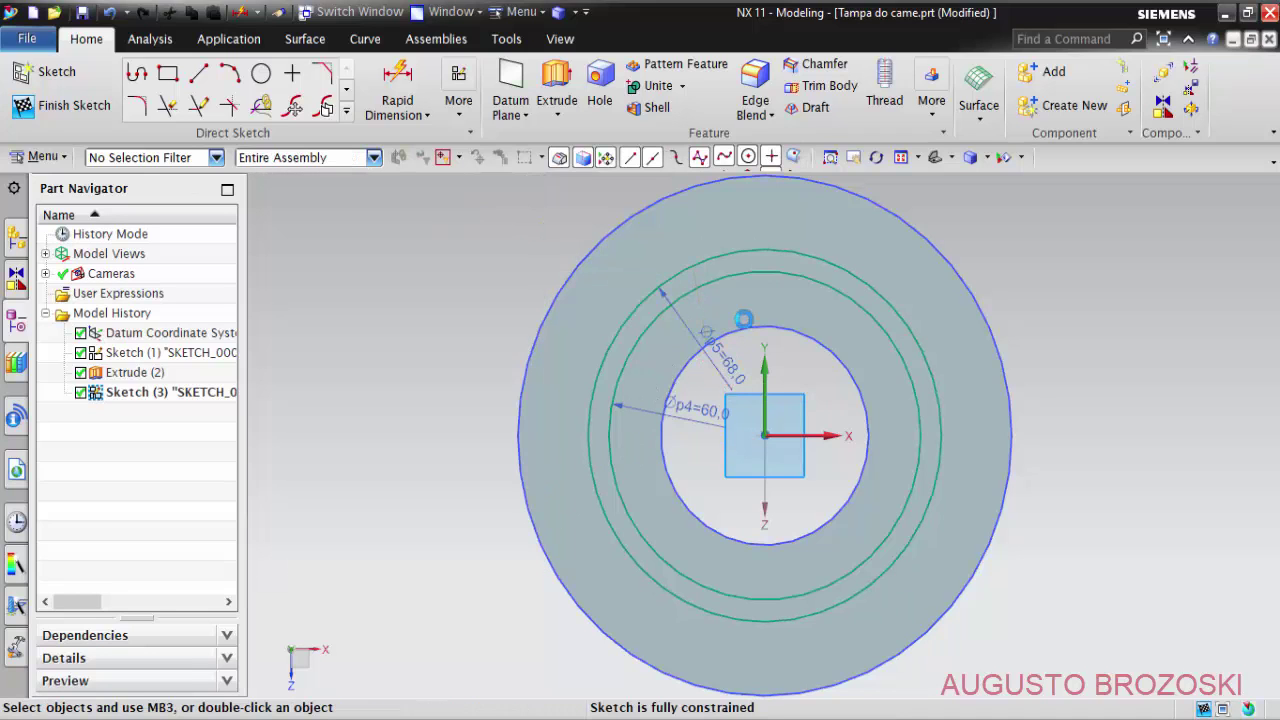
{"action": "left_click", "coordinate": [63, 105]}
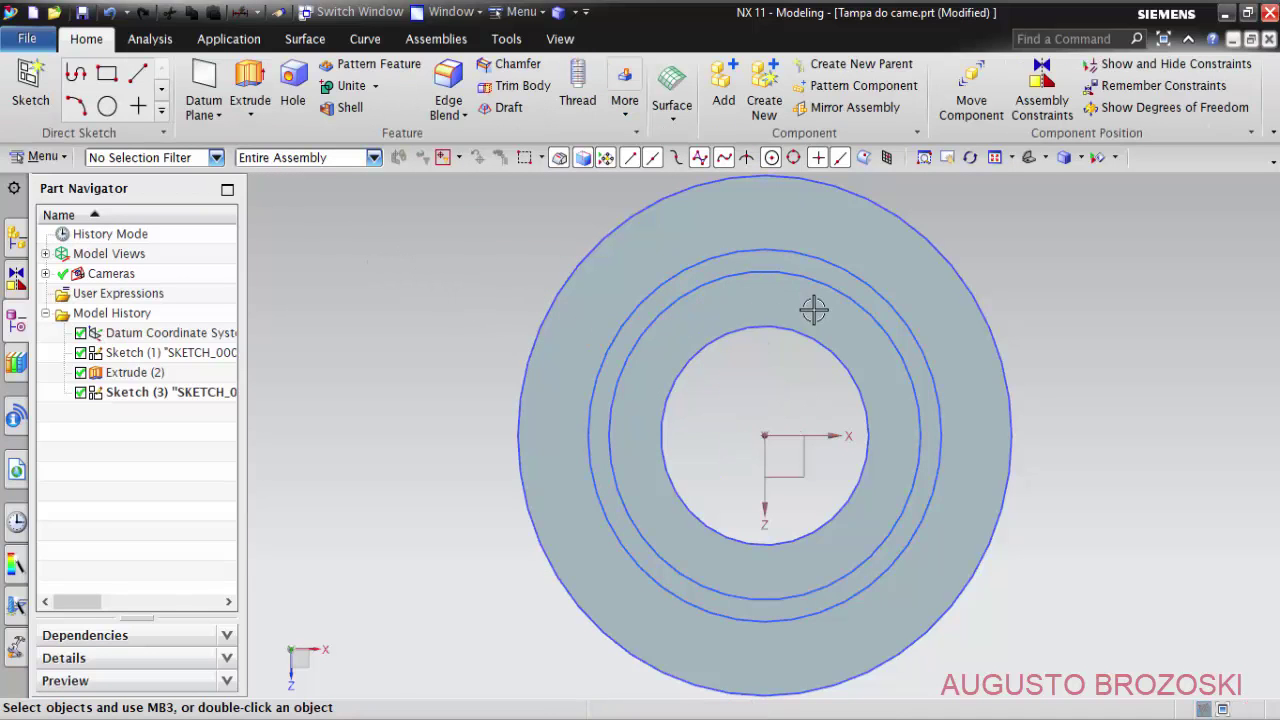
Extrude the Sketch (3) band 2 mm, united with the 8 mm ring body.
{"action": "middle_click_drag", "start_coordinate": [814, 309], "coordinate": [862, 343]}
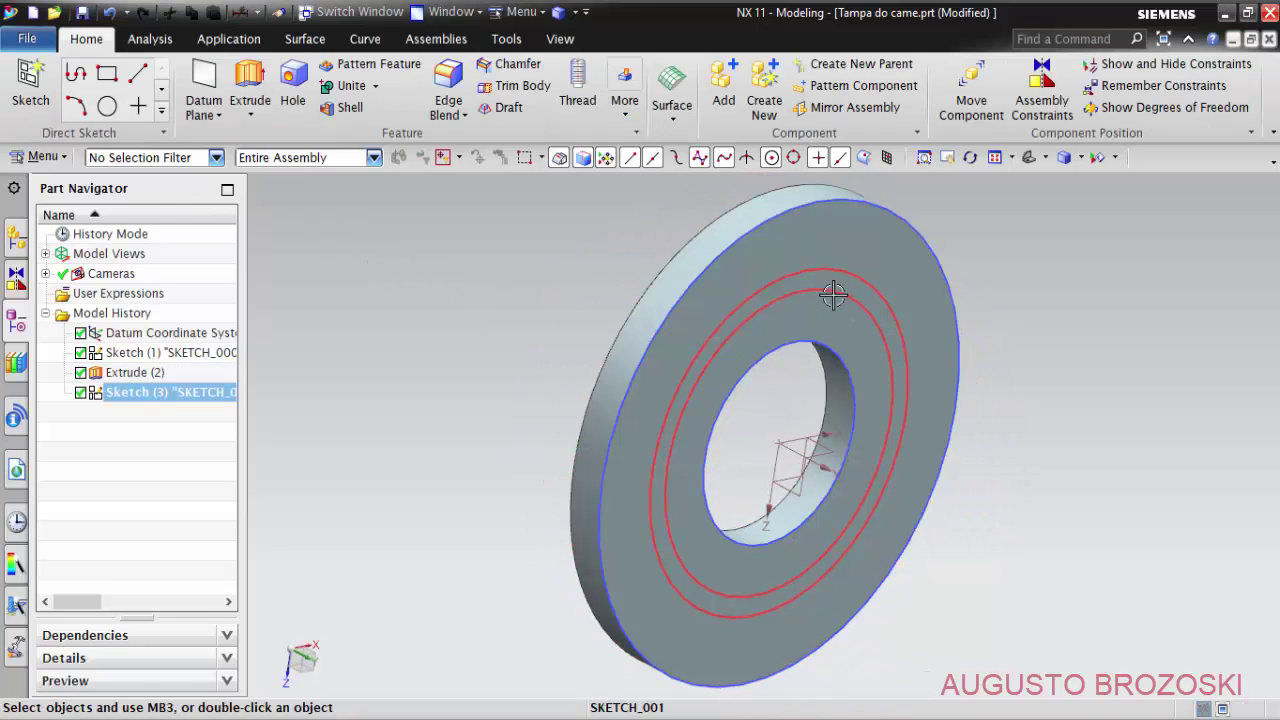
{"action": "left_click", "coordinate": [245, 82]}
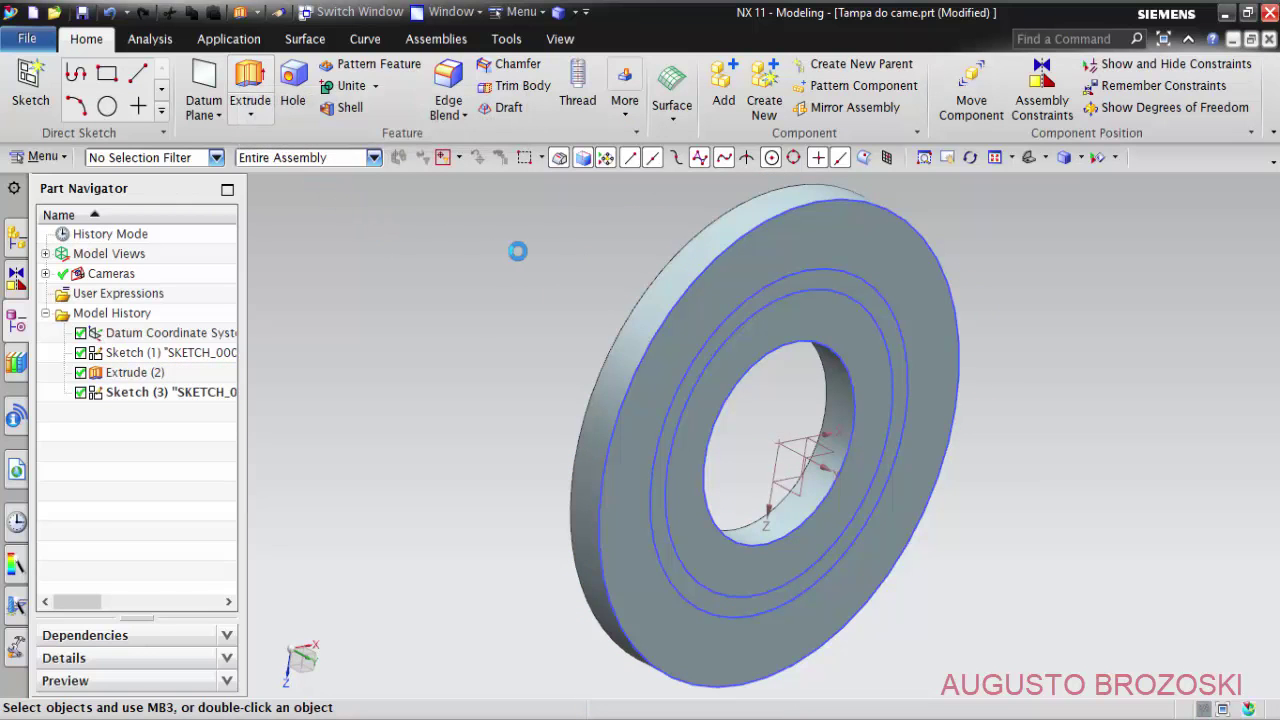
{"action": "left_click", "coordinate": [180, 412]}
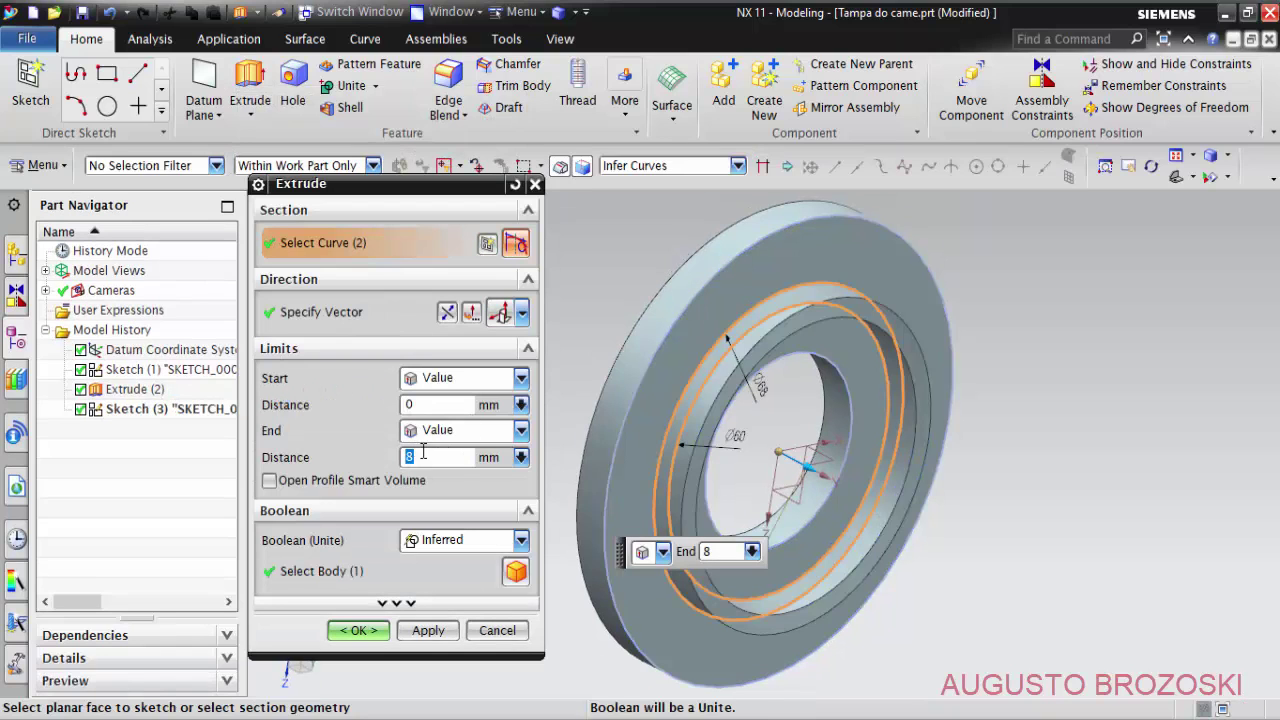
{"action": "left_click", "coordinate": [346, 575]}
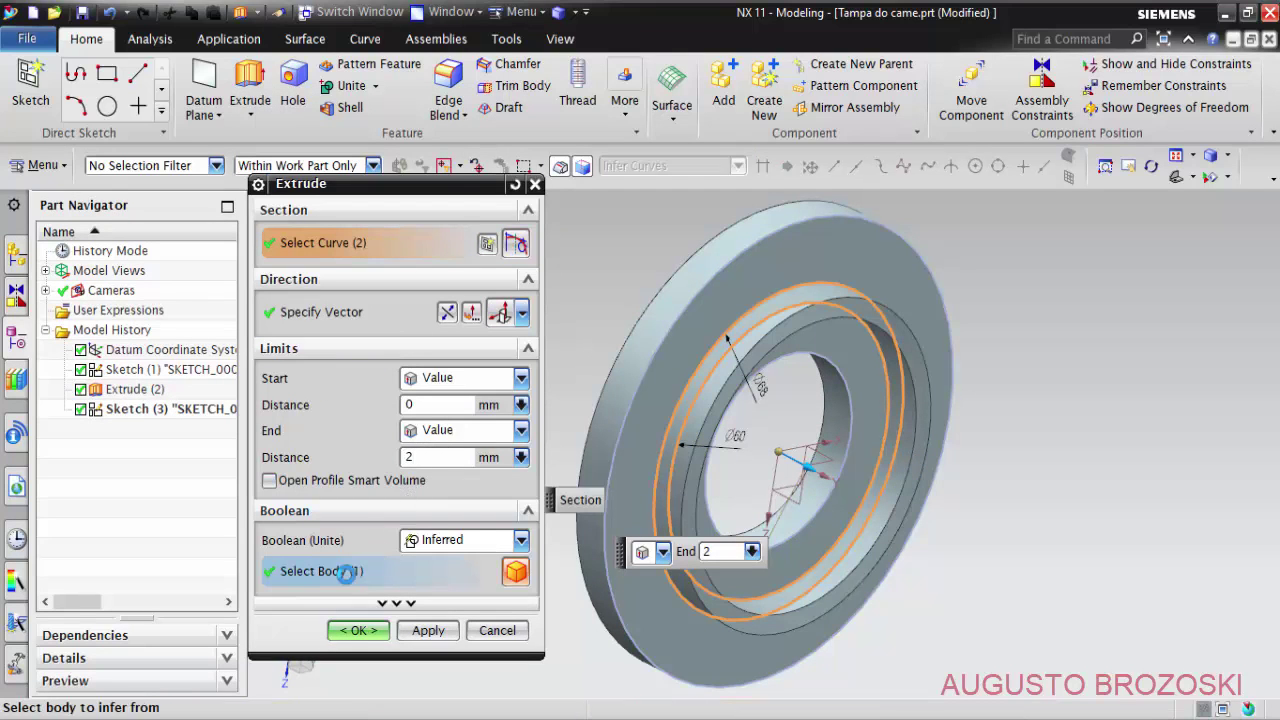
{"action": "left_click", "coordinate": [521, 541]}
{"action": "left_click", "coordinate": [430, 581]}
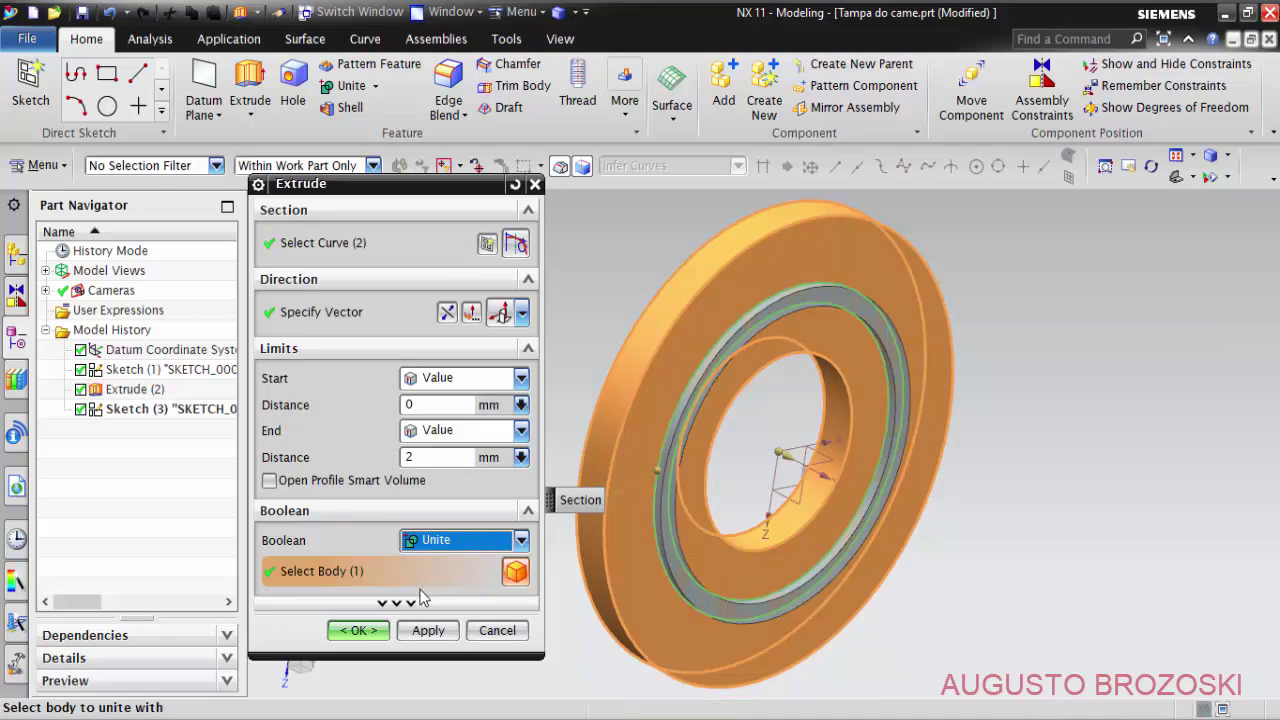
{"action": "left_click", "coordinate": [373, 632]}
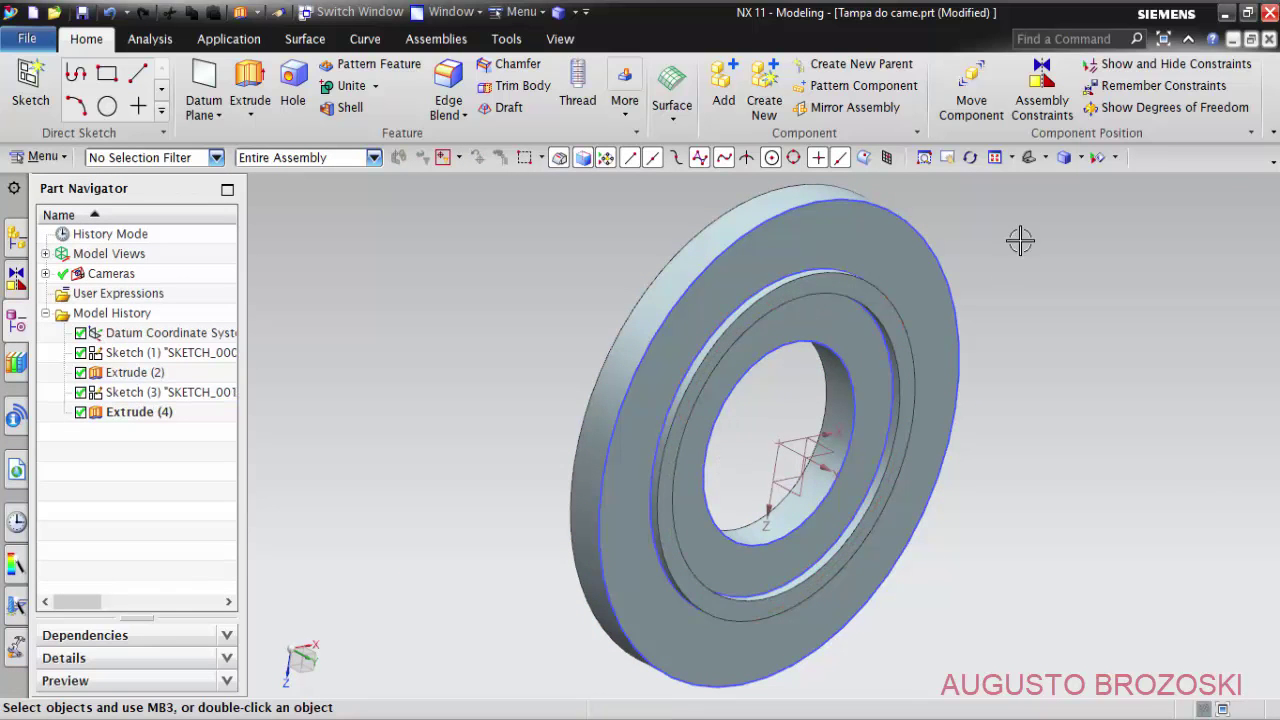
{"action": "left_click", "coordinate": [1030, 160]}
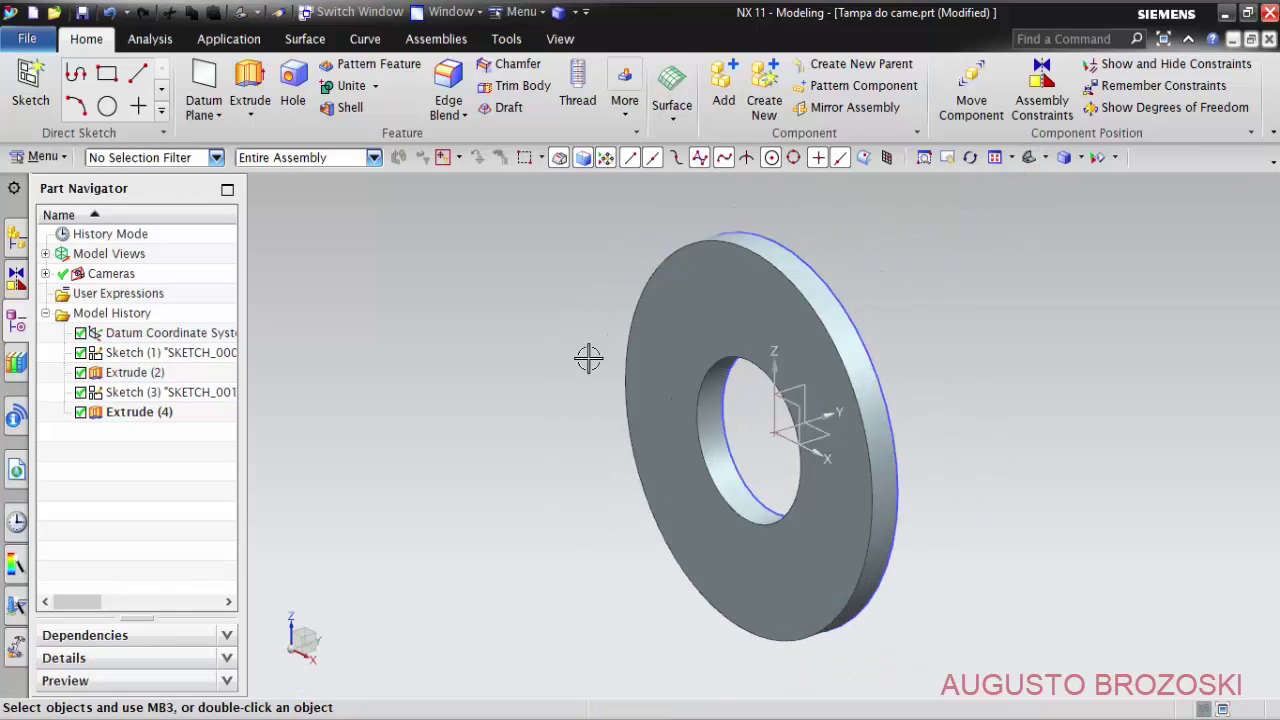
Start a threaded M6 hole, sketching its position point on the ring's flat face.
{"action": "left_click", "coordinate": [290, 110]}
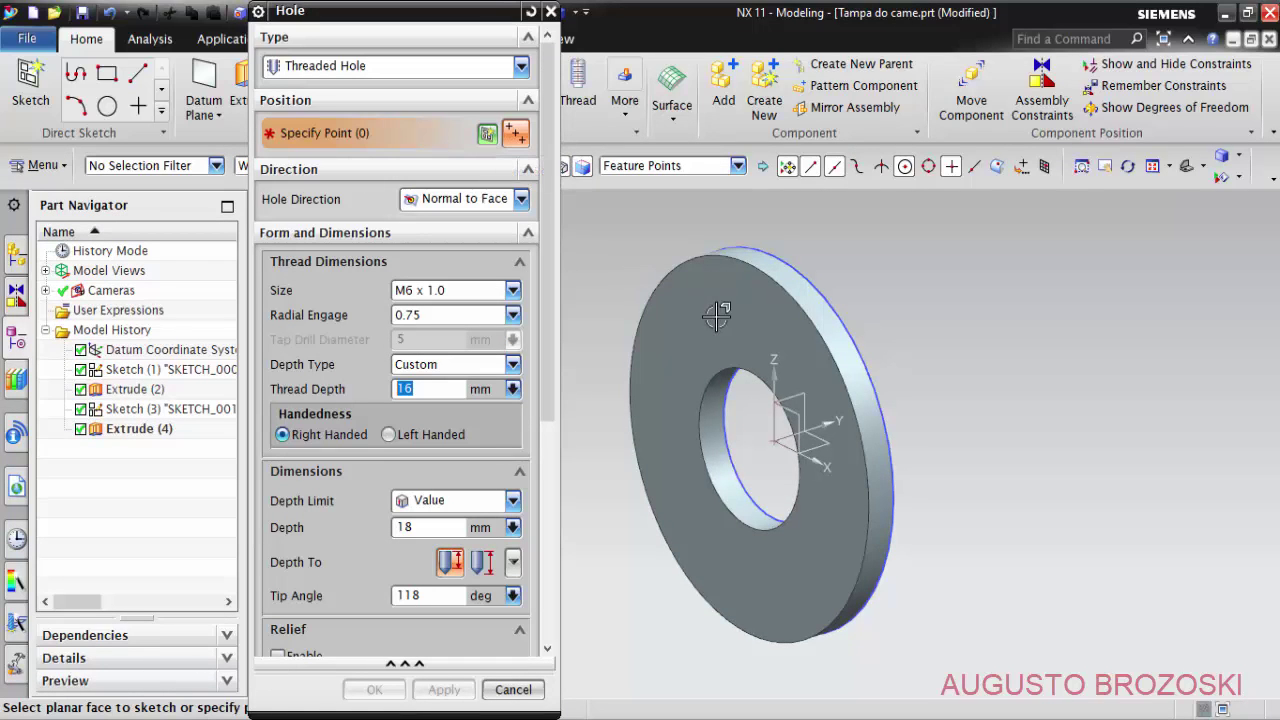
{"action": "left_click", "coordinate": [487, 134]}
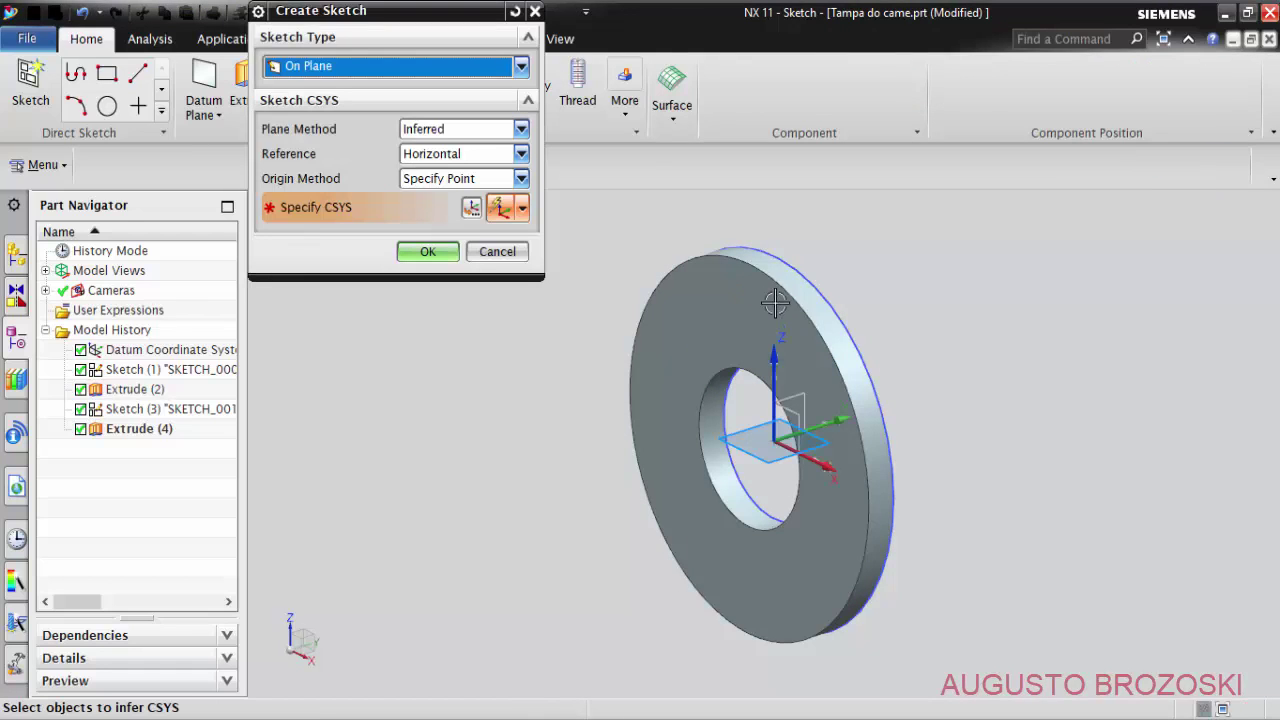
{"action": "left_click", "coordinate": [716, 265]}
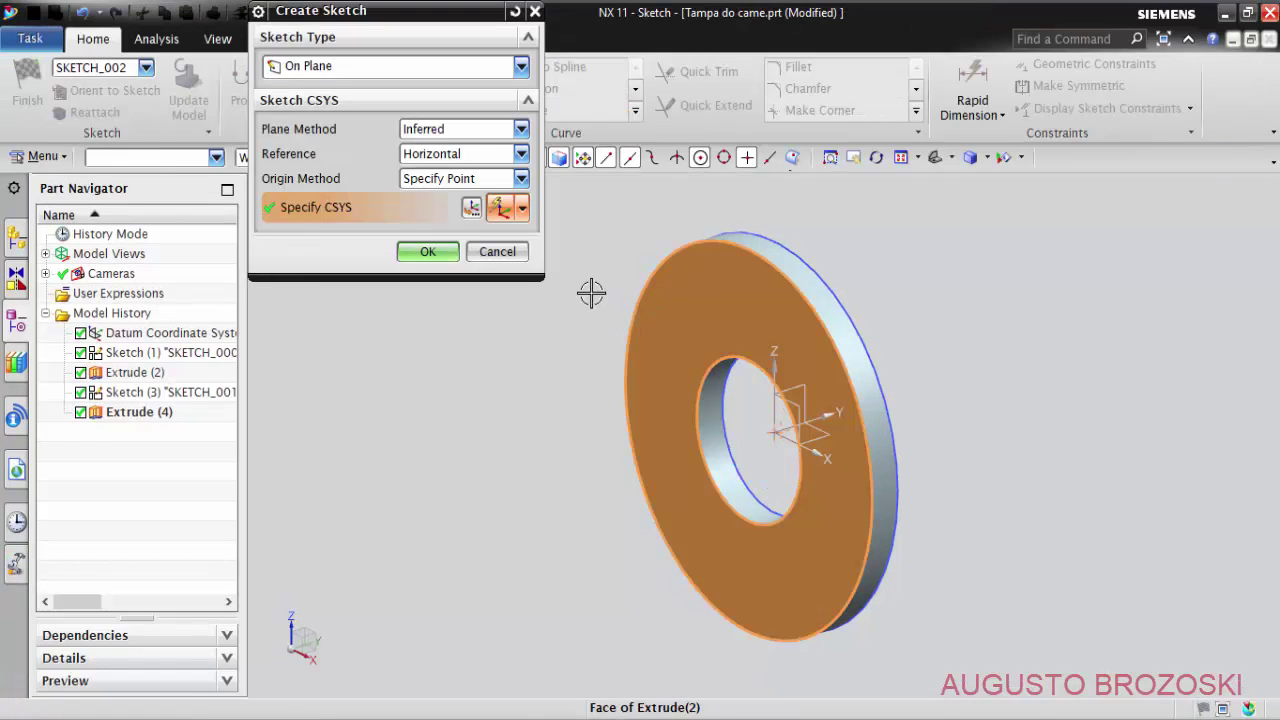
{"action": "left_click", "coordinate": [427, 251]}
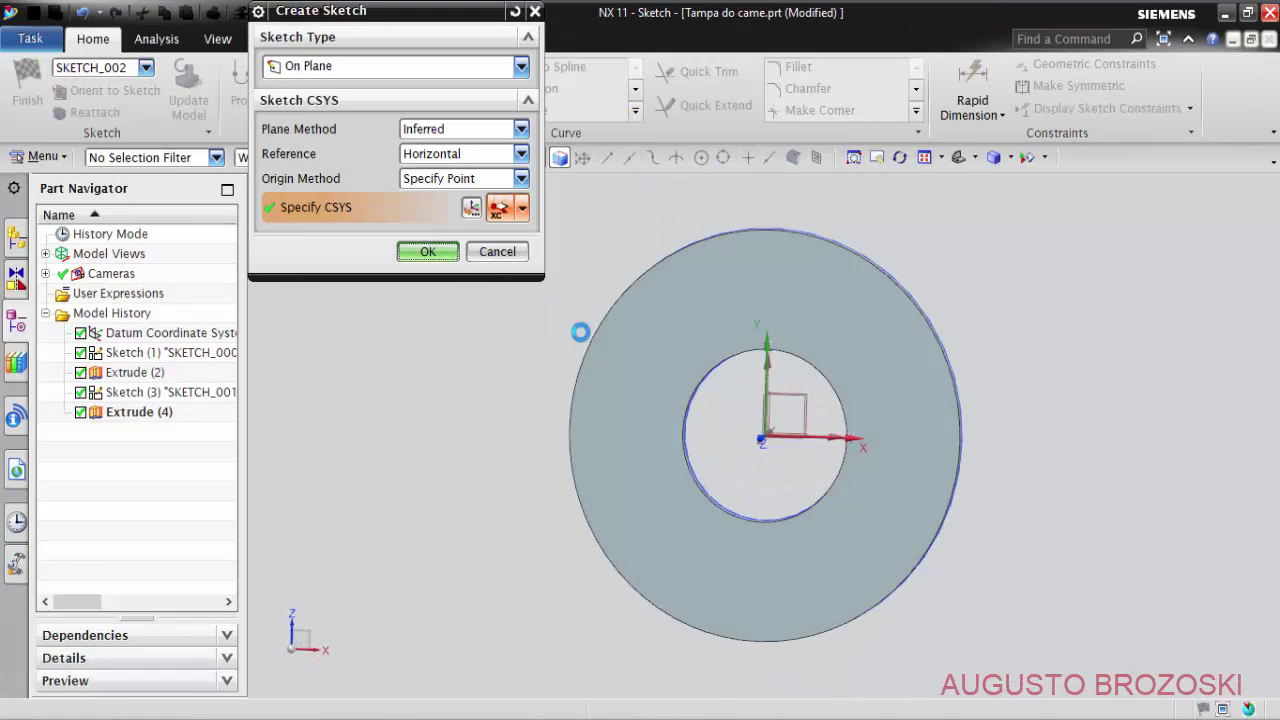
{"action": "key", "text": "p"}
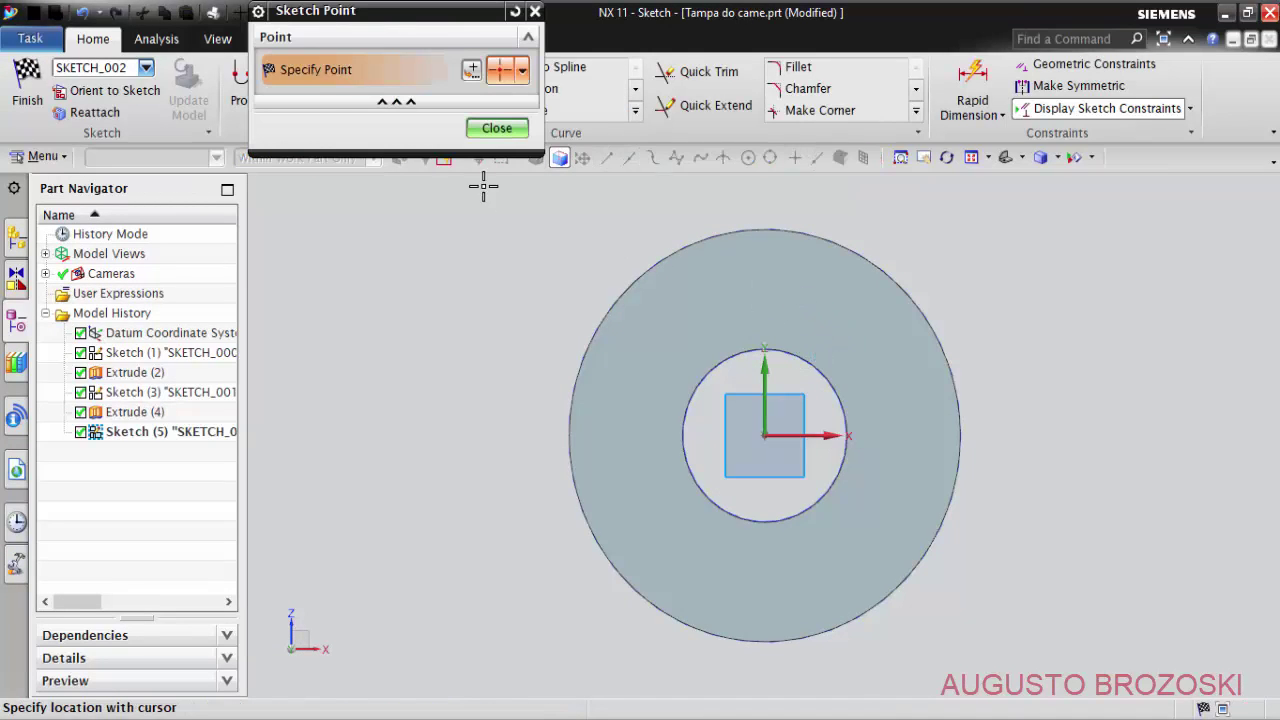
{"action": "scroll", "coordinate": [760, 312], "scroll_direction": "up", "scroll_amount": 1}
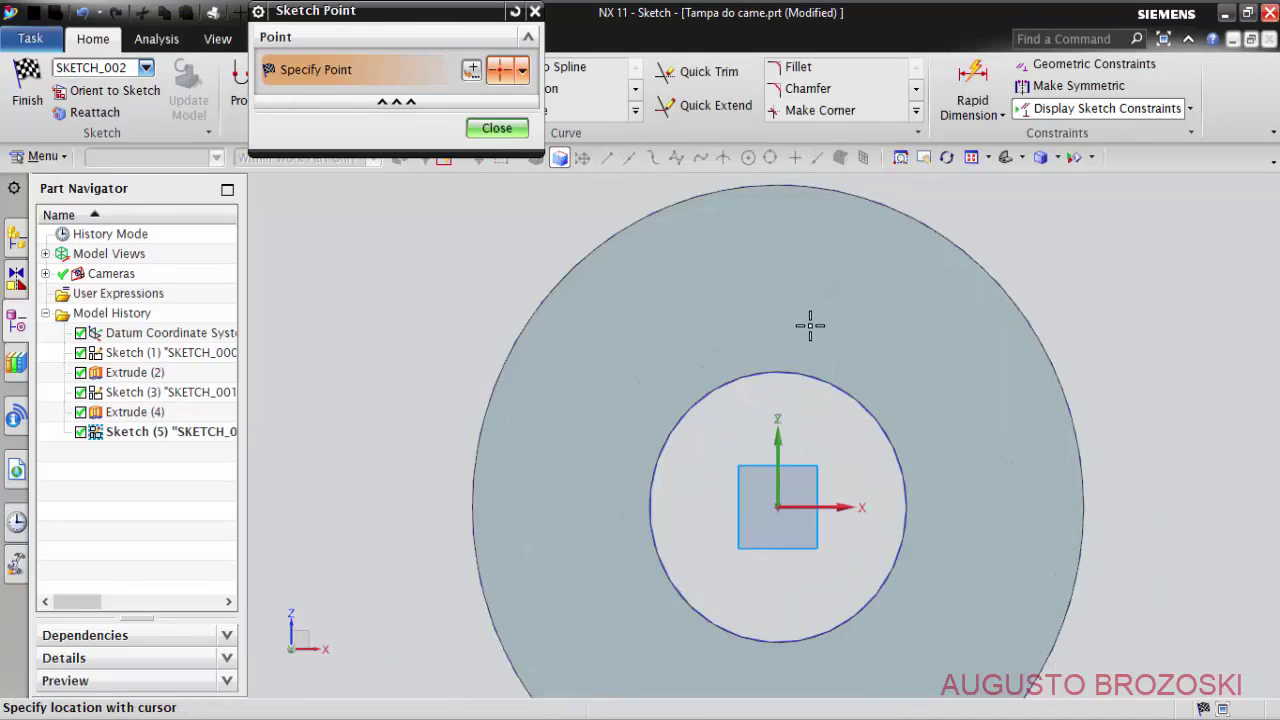
{"action": "scroll", "coordinate": [808, 323], "scroll_direction": "up", "scroll_amount": 1}
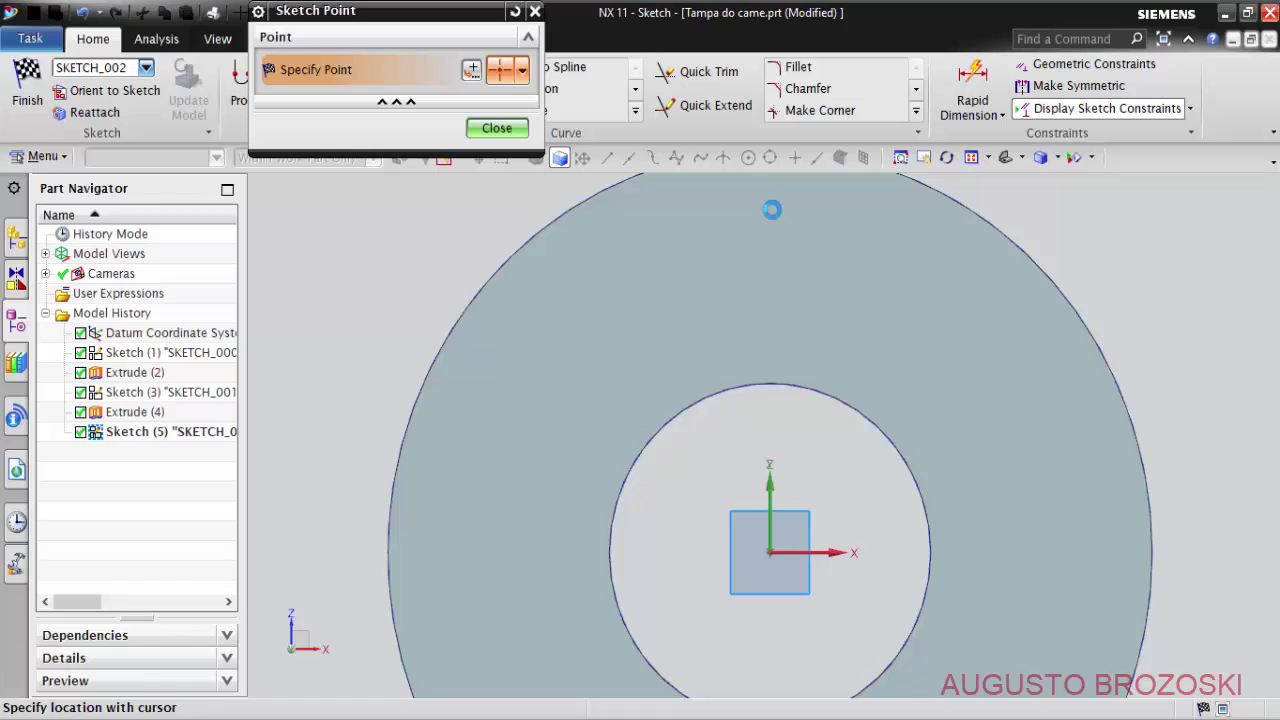
{"action": "left_click", "coordinate": [497, 131]}
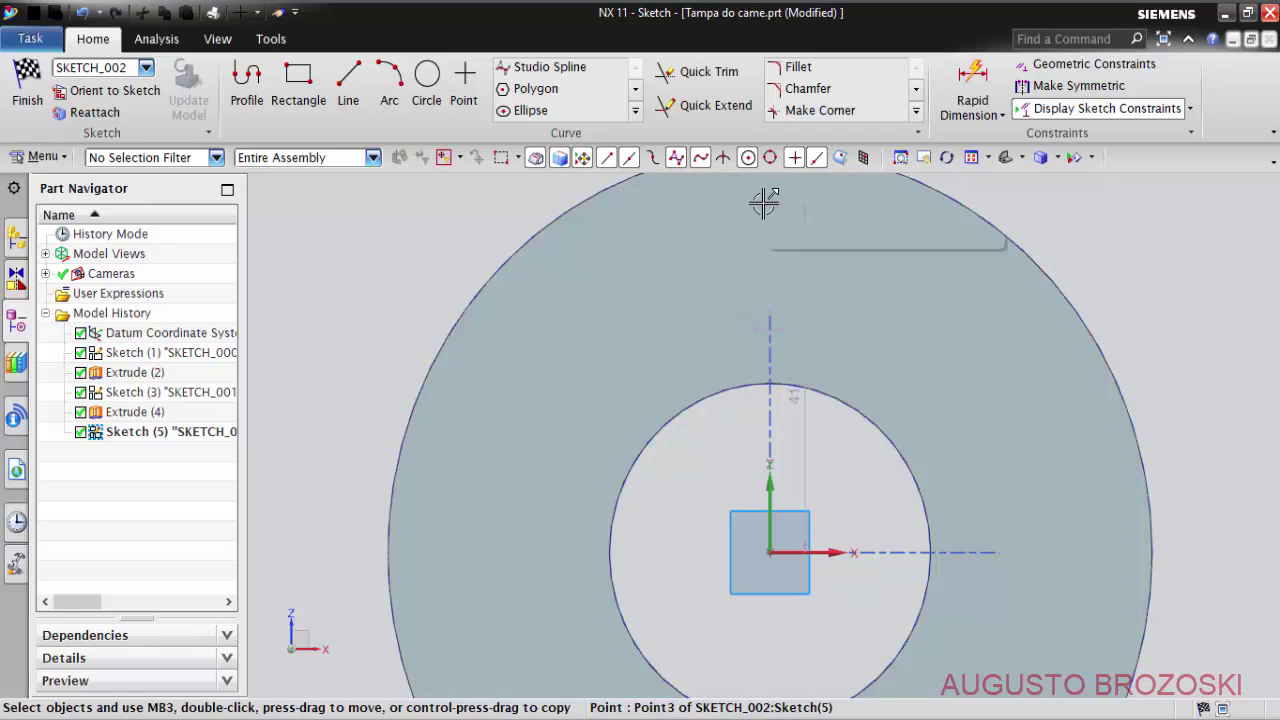
Constrain the new hole point vertically aligned with the ring's centre.
{"action": "left_click", "coordinate": [763, 203]}
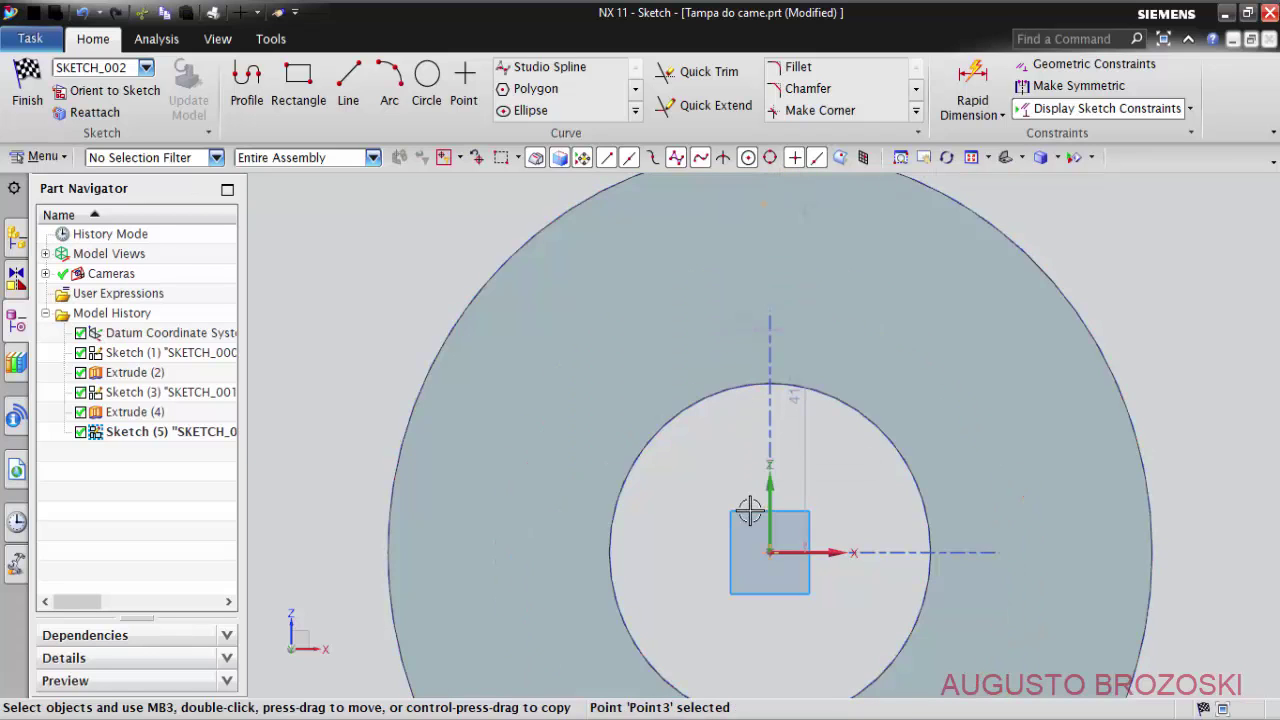
{"action": "left_click", "coordinate": [769, 551]}
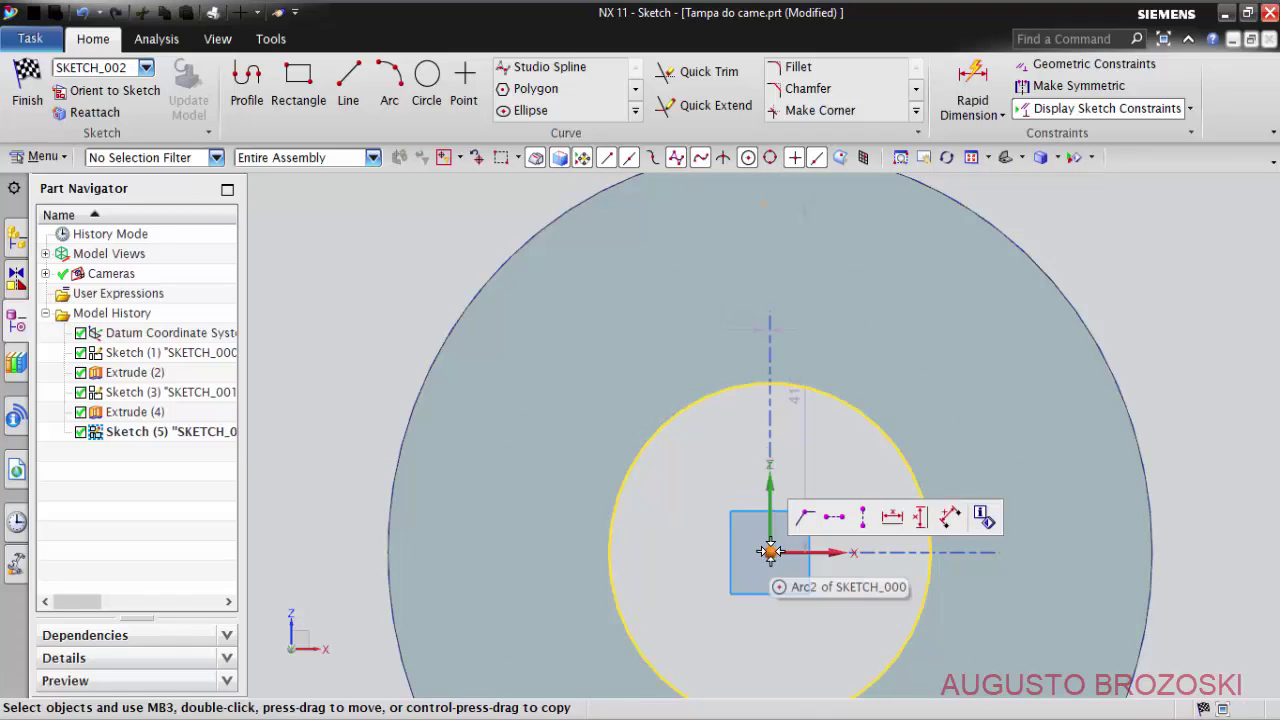
{"action": "left_click", "coordinate": [865, 518]}
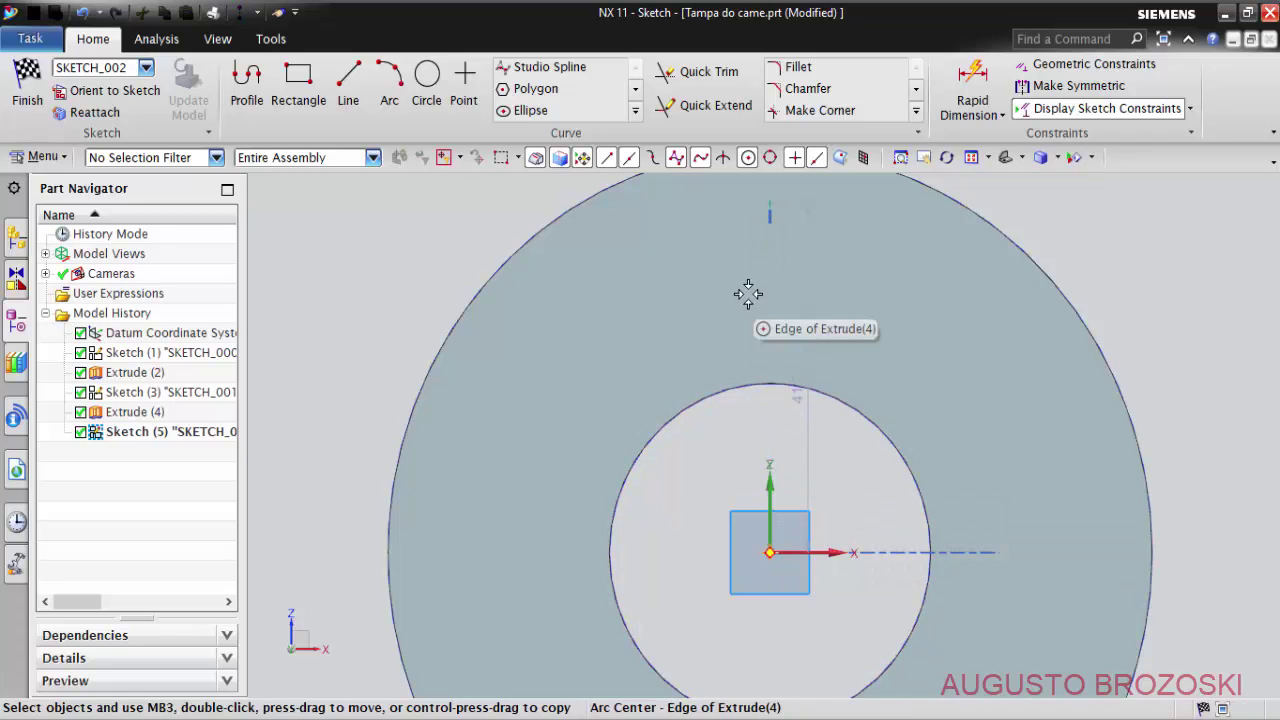
Dimension the point 40 mm above the ring's centre (p109).
{"action": "left_click", "coordinate": [972, 80]}
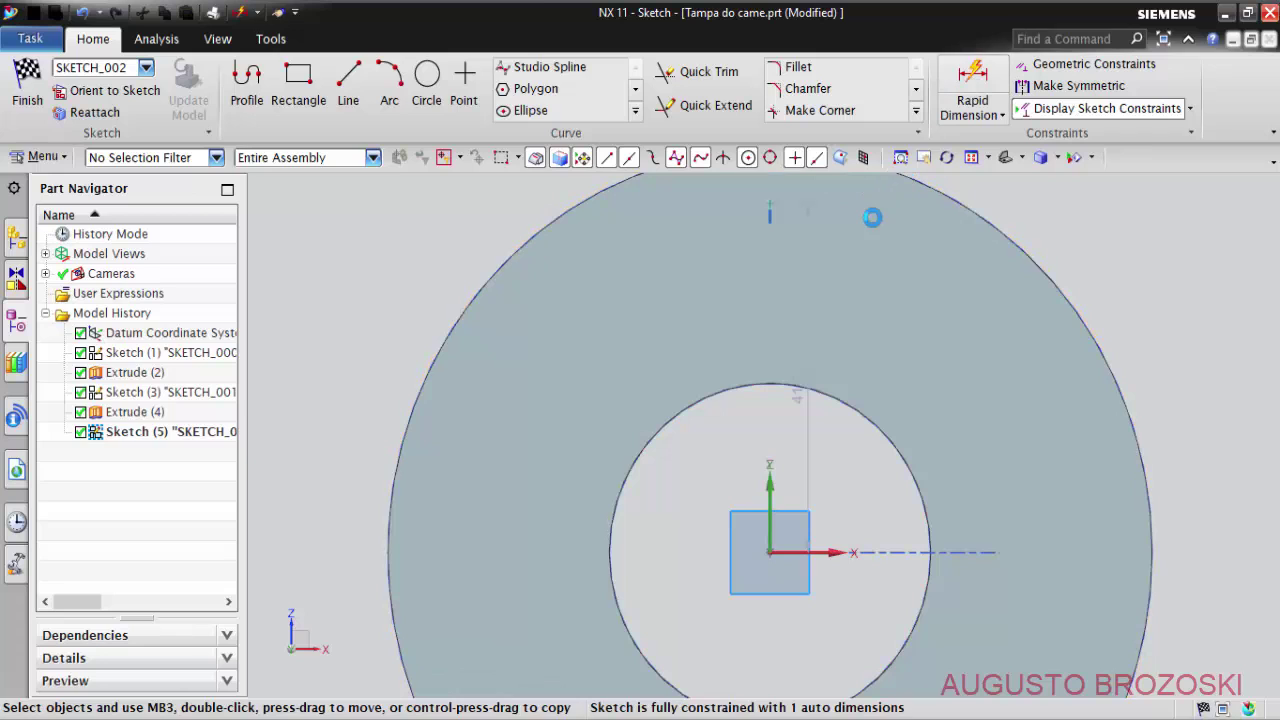
{"action": "left_click", "coordinate": [769, 209]}
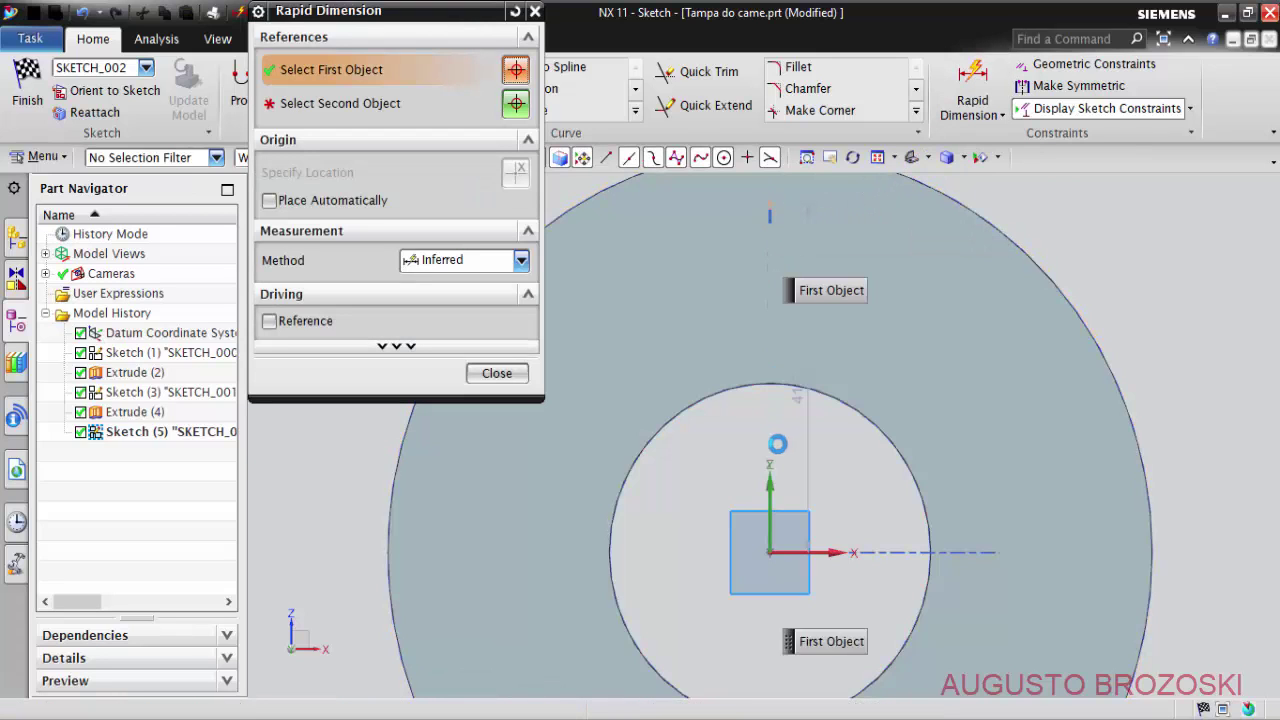
{"action": "left_click", "coordinate": [770, 551]}
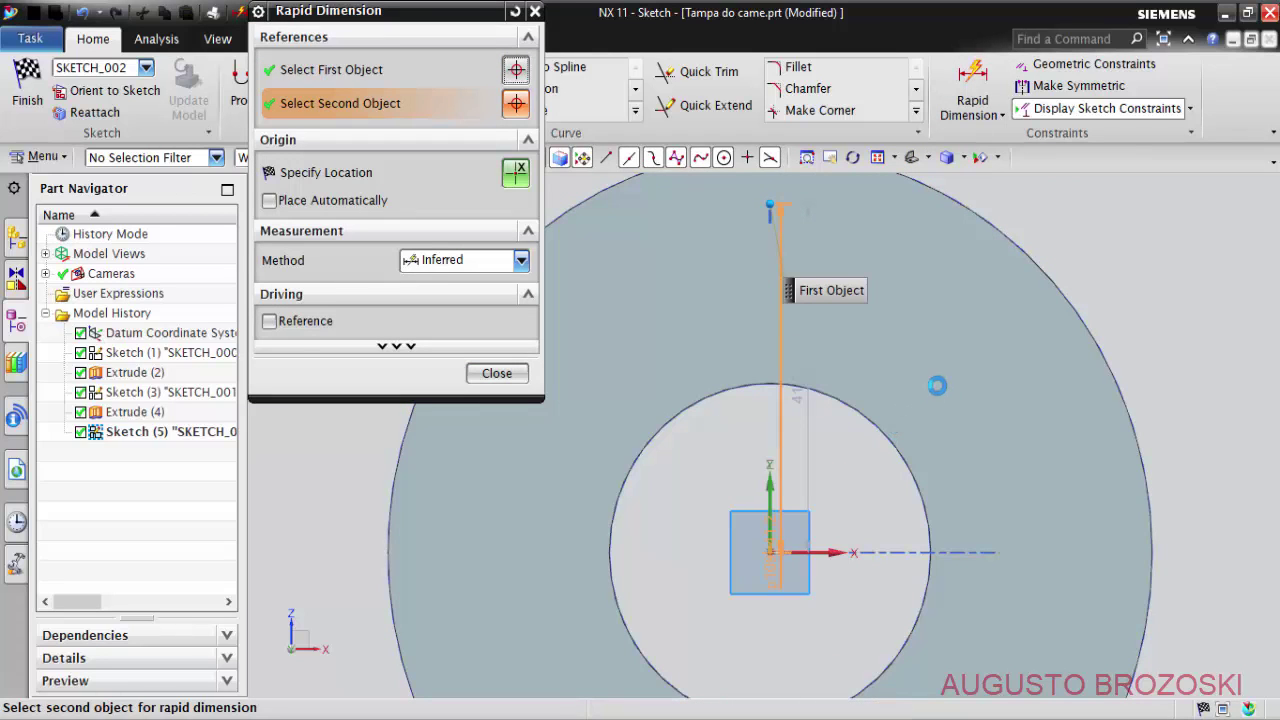
{"action": "left_click", "coordinate": [958, 381]}
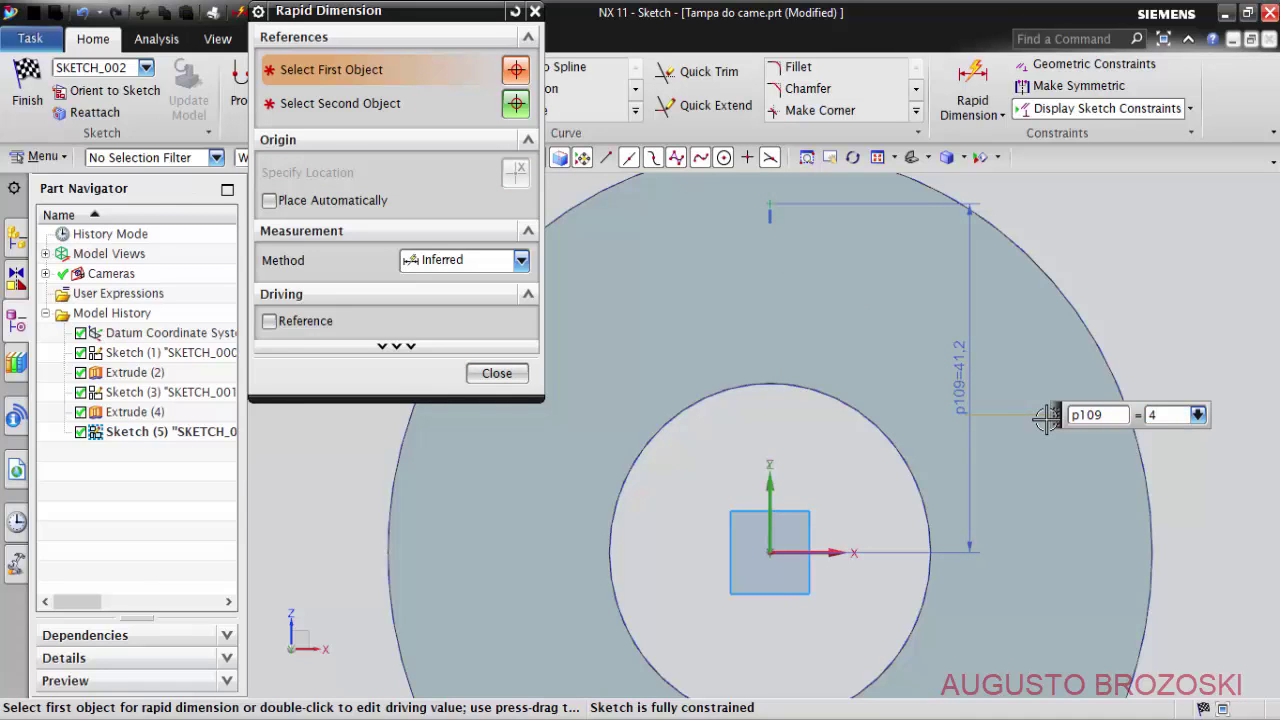
{"action": "left_click", "coordinate": [512, 380]}
{"action": "left_click", "coordinate": [497, 374]}
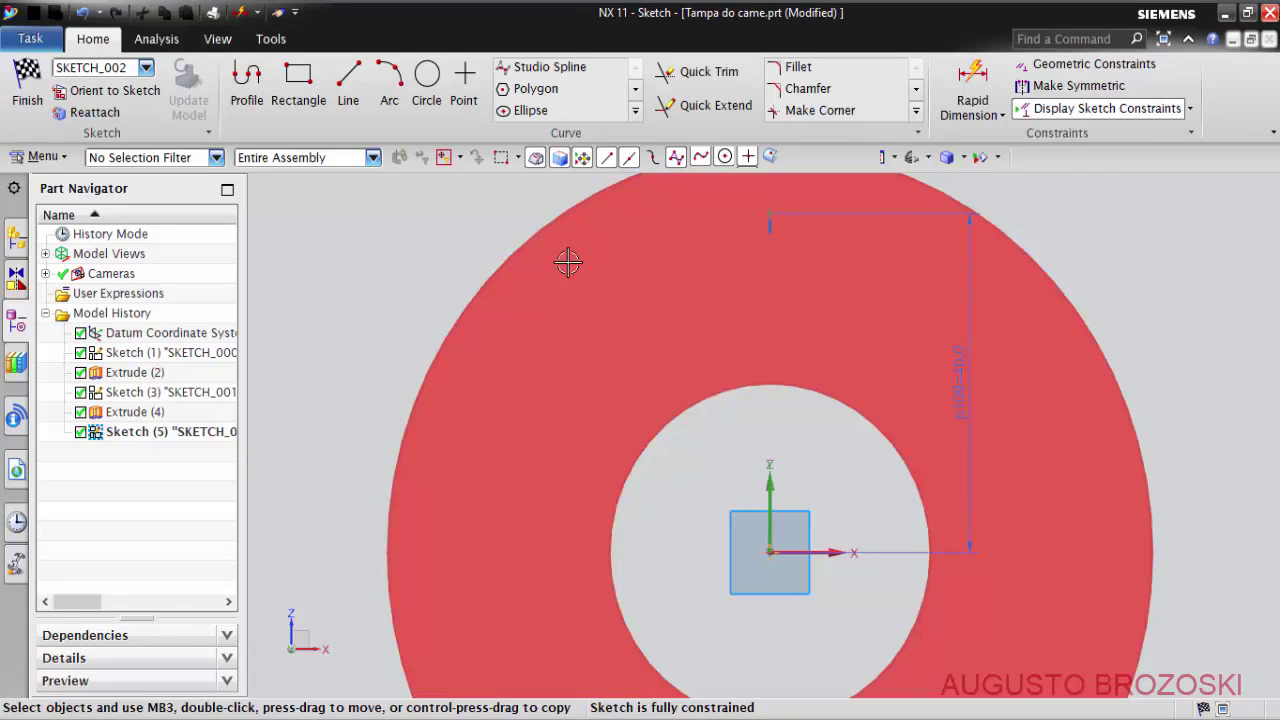
Cut an M6 counterbored socket-head Hole Series hole with Normal (H13) fit at the sketched point.
{"action": "left_click", "coordinate": [27, 85]}
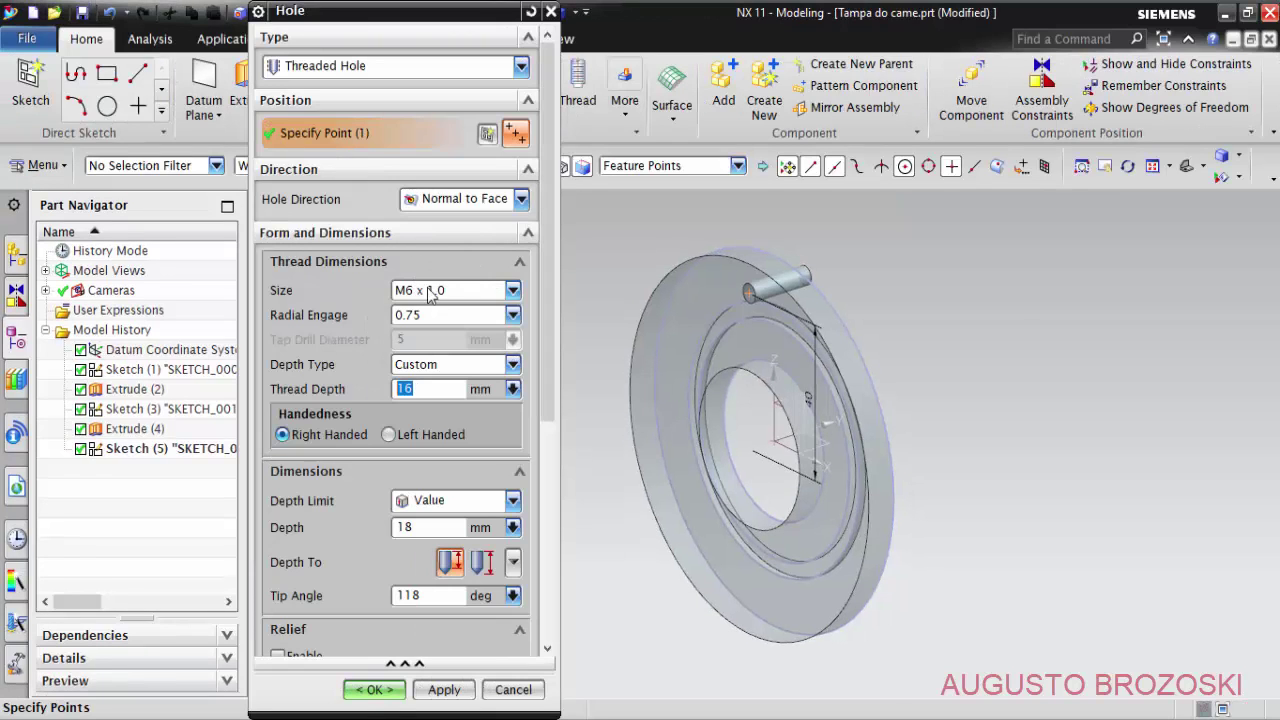
{"action": "left_click", "coordinate": [521, 68]}
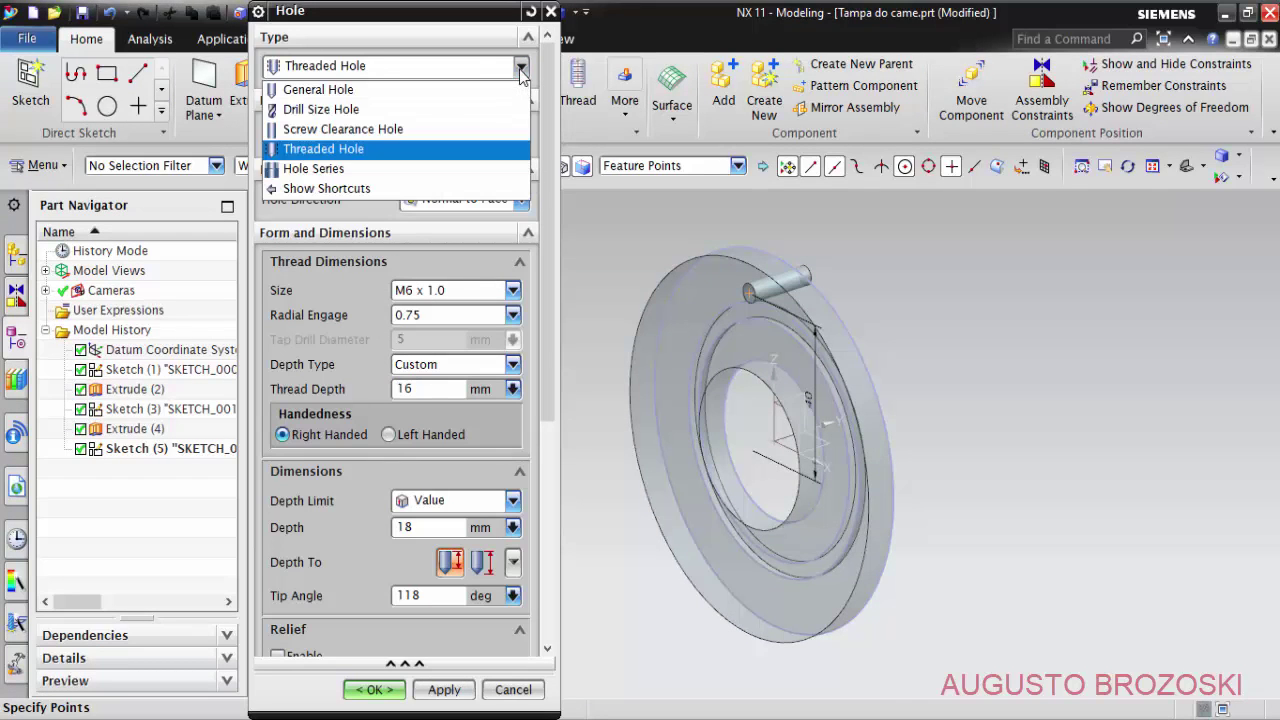
{"action": "left_click", "coordinate": [305, 170]}
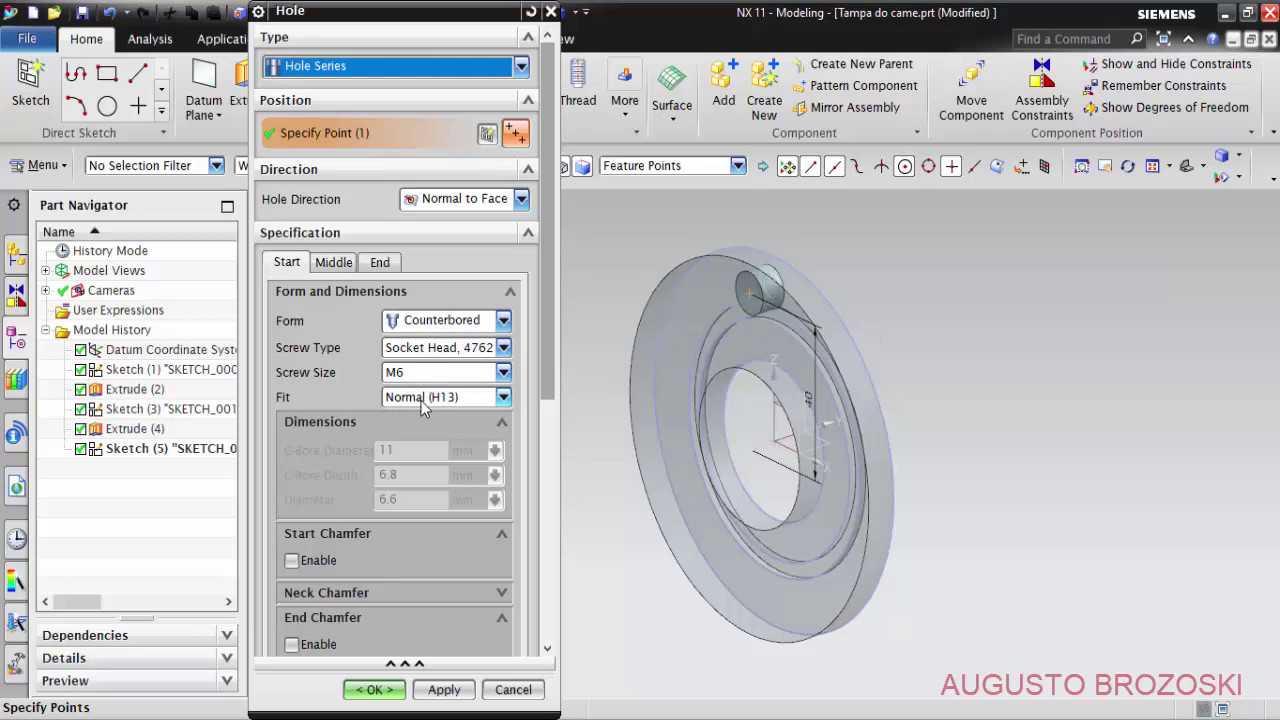
{"action": "left_click", "coordinate": [503, 397]}
{"action": "left_click", "coordinate": [503, 397]}
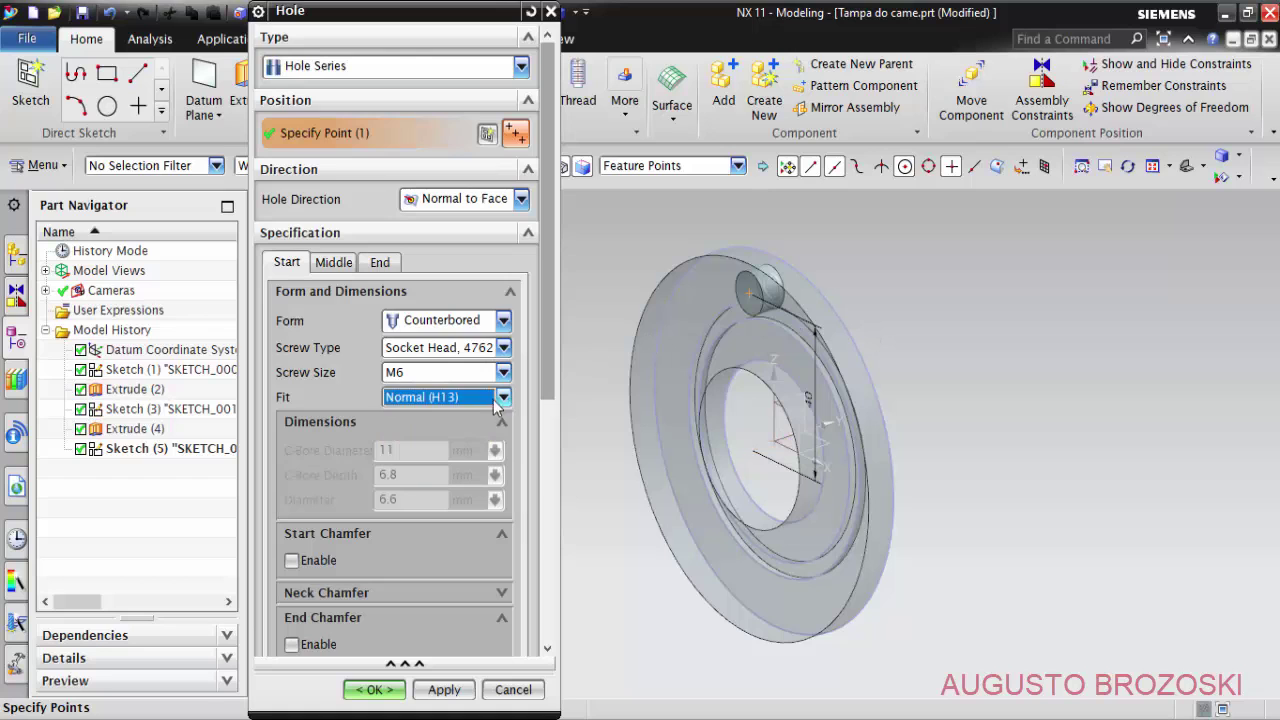
{"action": "left_click", "coordinate": [375, 690]}
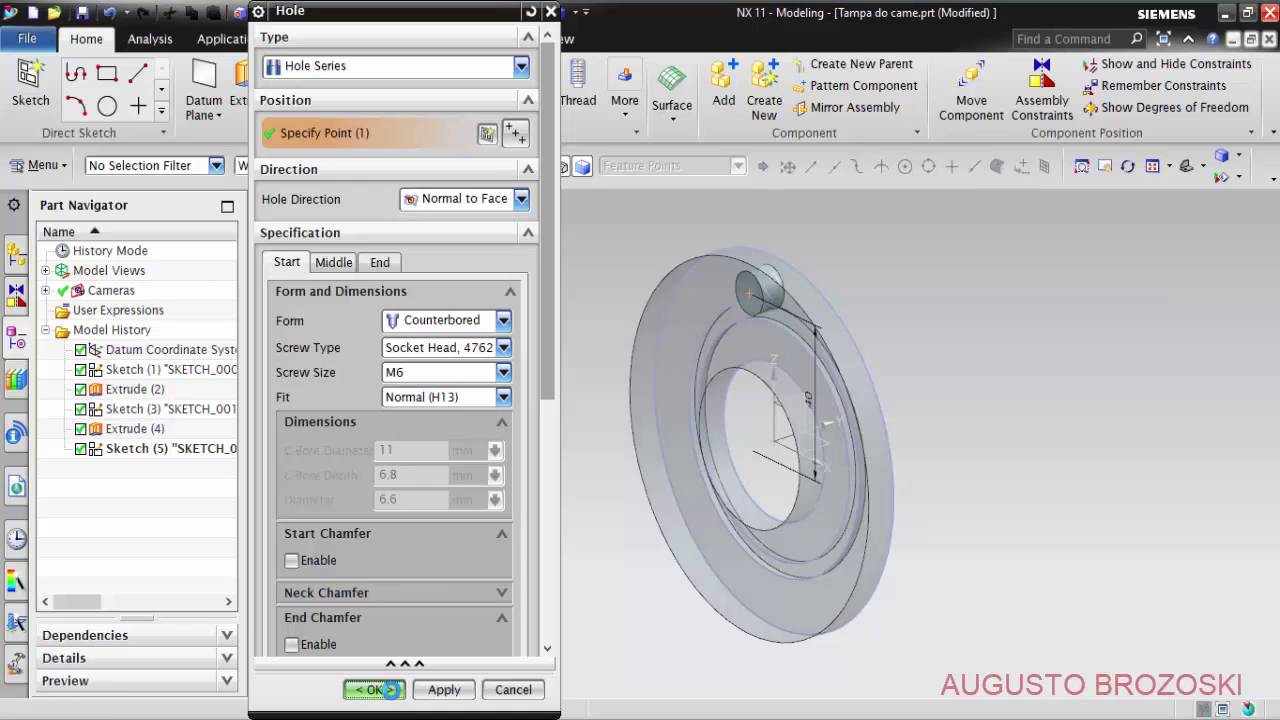
{"action": "mouse_move", "coordinate": [652, 404]}
{"action": "middle_mouse_down"}
{"action": "mouse_move", "coordinate": [793, 271]}
{"action": "mouse_move", "coordinate": [657, 329]}
{"action": "mouse_move", "coordinate": [697, 327]}
{"action": "mouse_move", "coordinate": [760, 211]}
{"action": "mouse_move", "coordinate": [766, 277]}
{"action": "middle_mouse_up"}
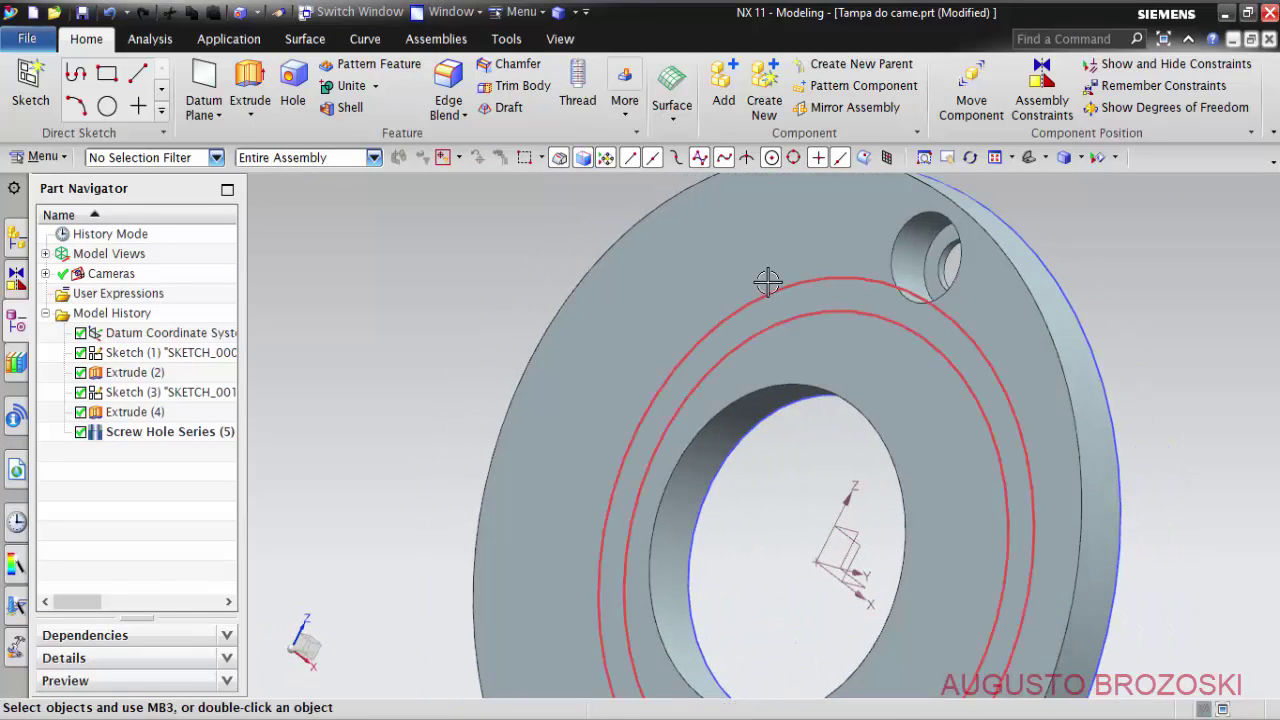
{"action": "key", "text": "ctrl+f"}
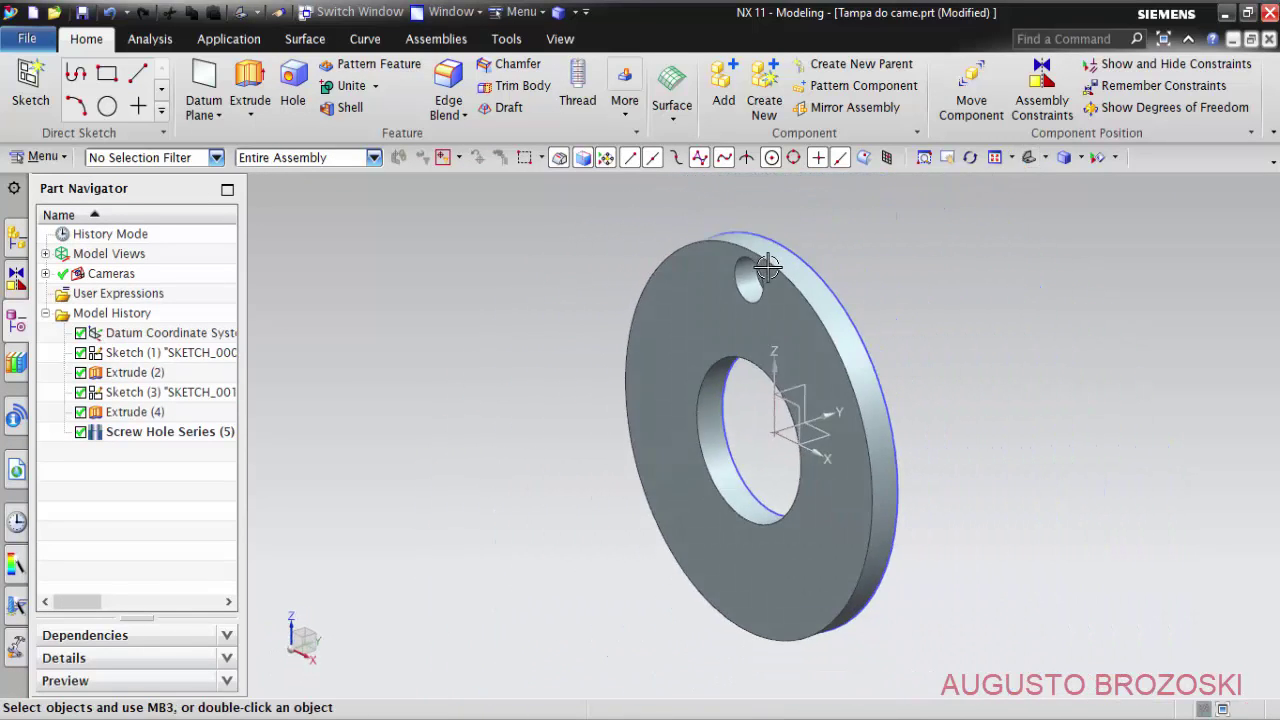
Pattern the counterbored hole's faces circularly about the Y-axis, centred on the ring's outer edge.
{"action": "left_click", "coordinate": [626, 116]}
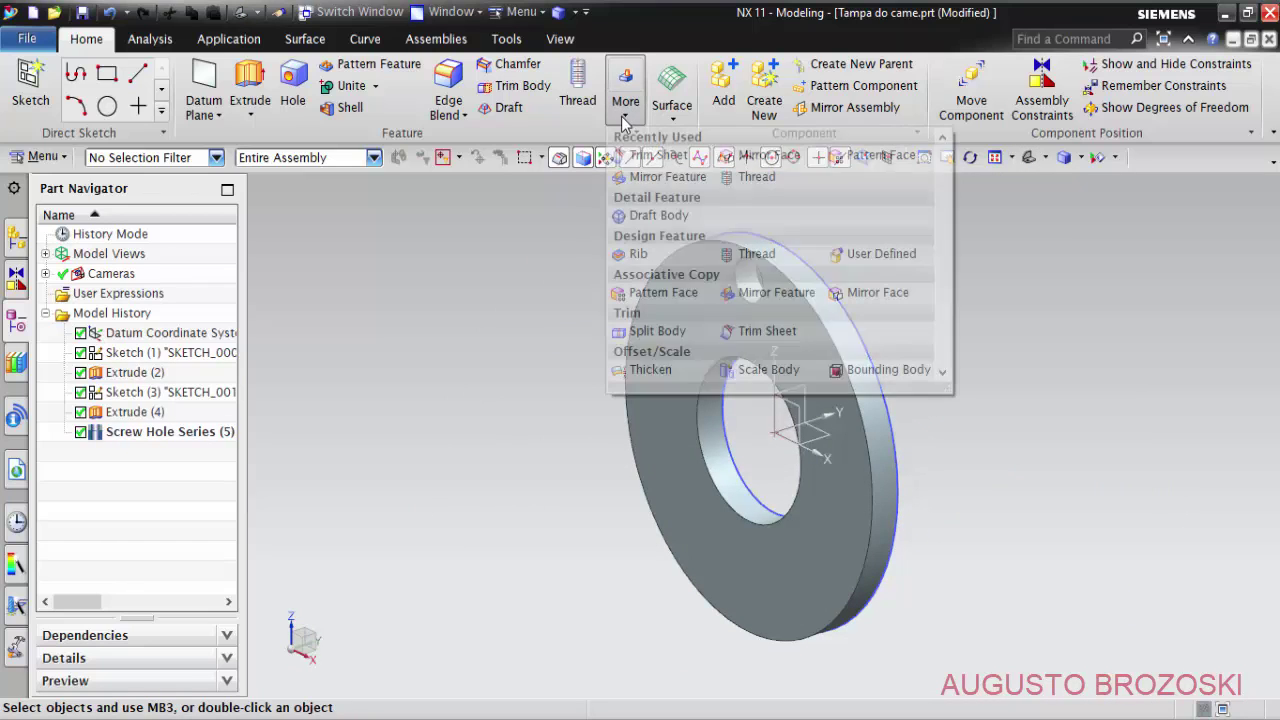
{"action": "left_click", "coordinate": [645, 290]}
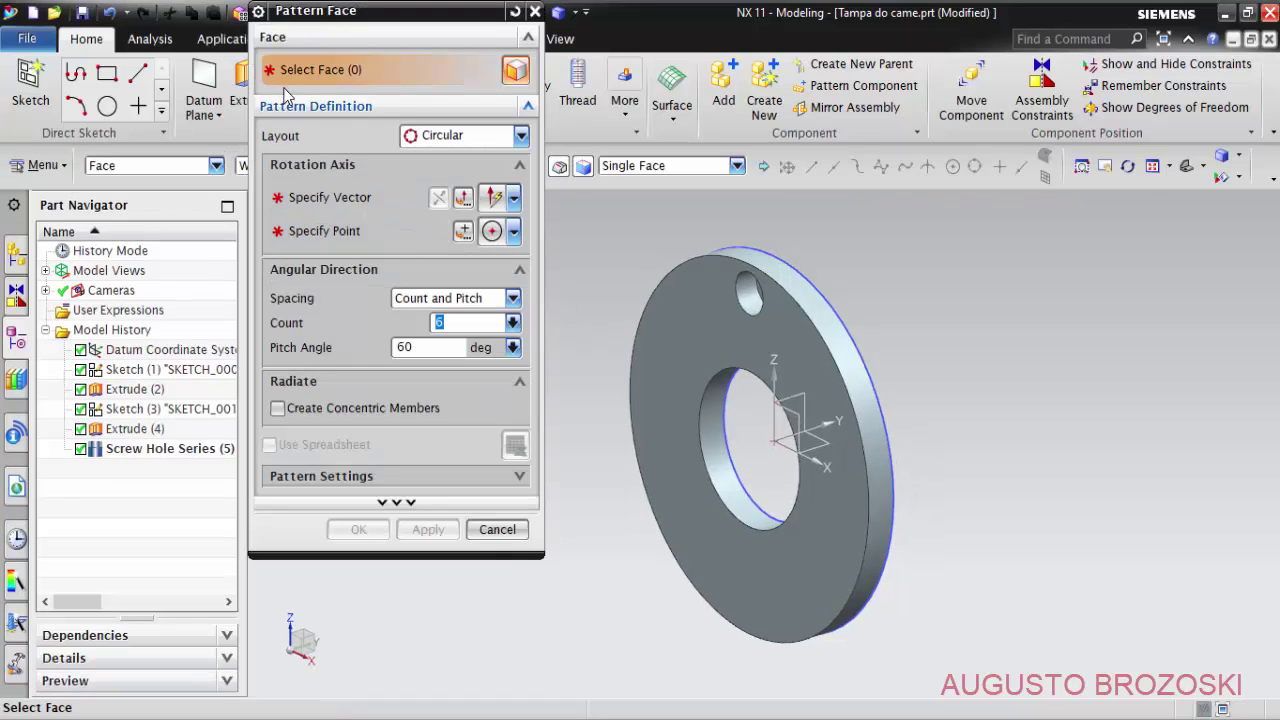
{"action": "left_click", "coordinate": [177, 449]}
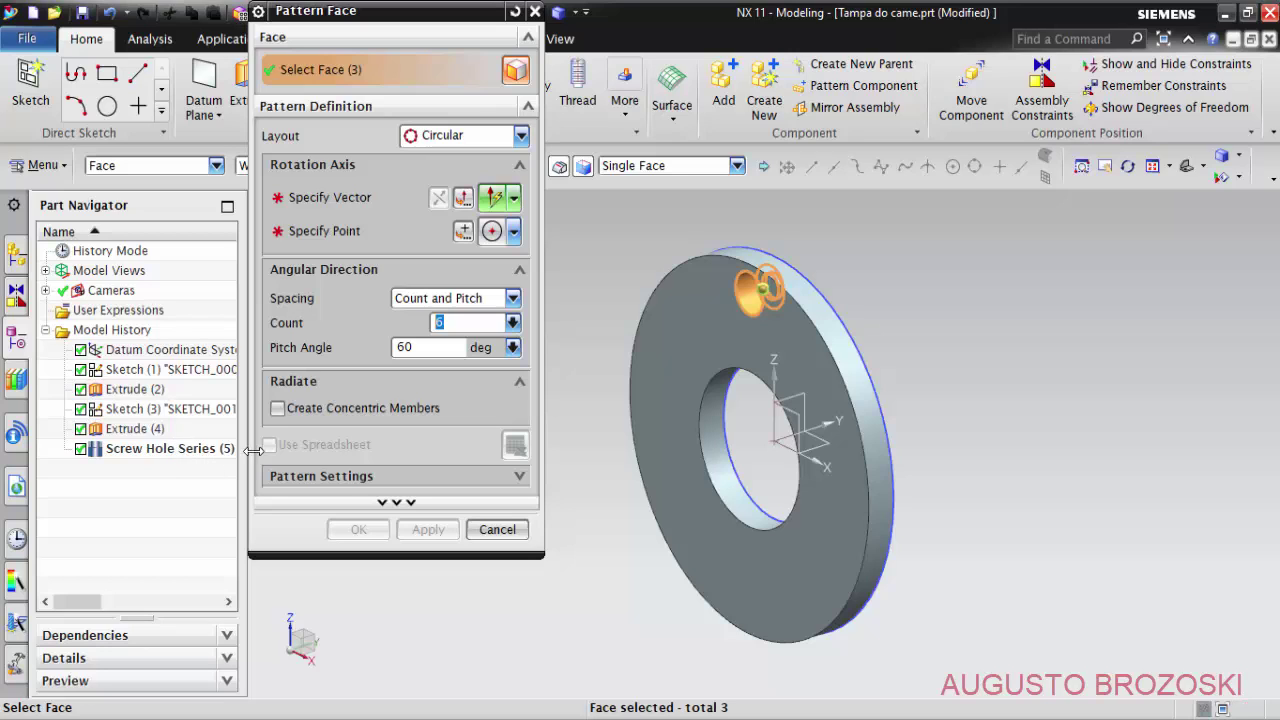
{"action": "left_click", "coordinate": [350, 200]}
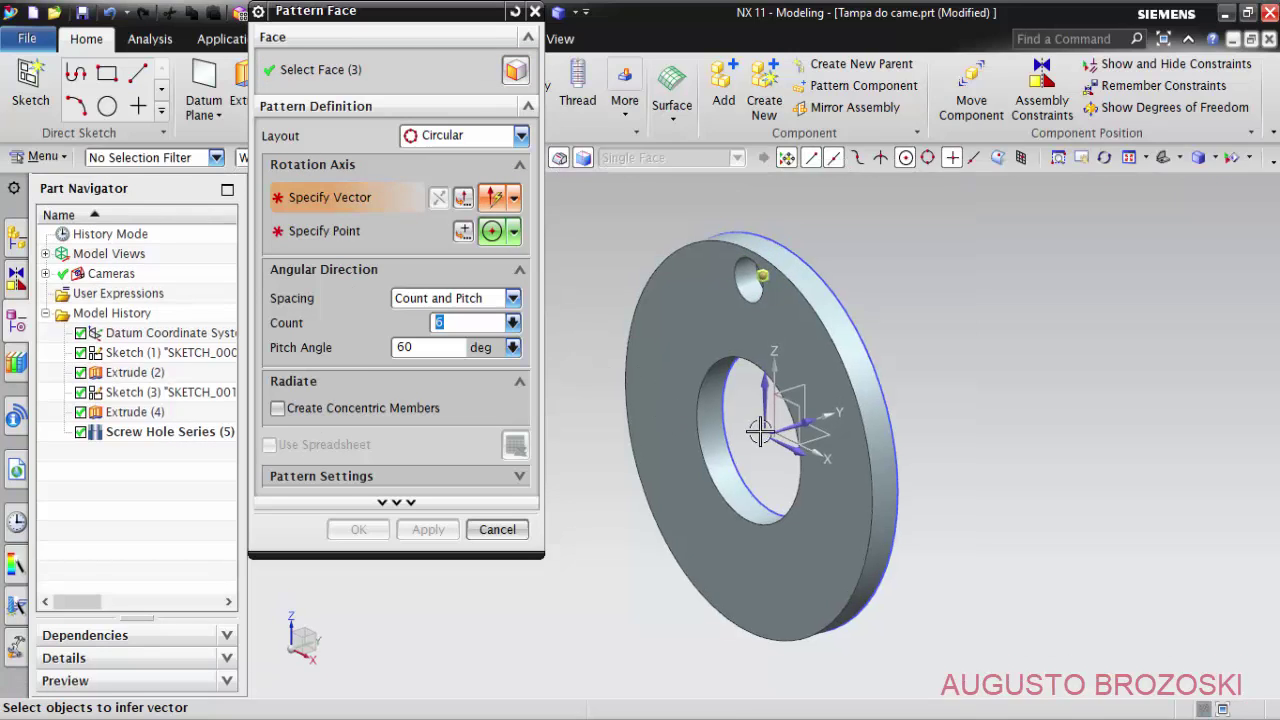
{"action": "scroll", "coordinate": [795, 430], "scroll_direction": "up", "scroll_amount": 3}
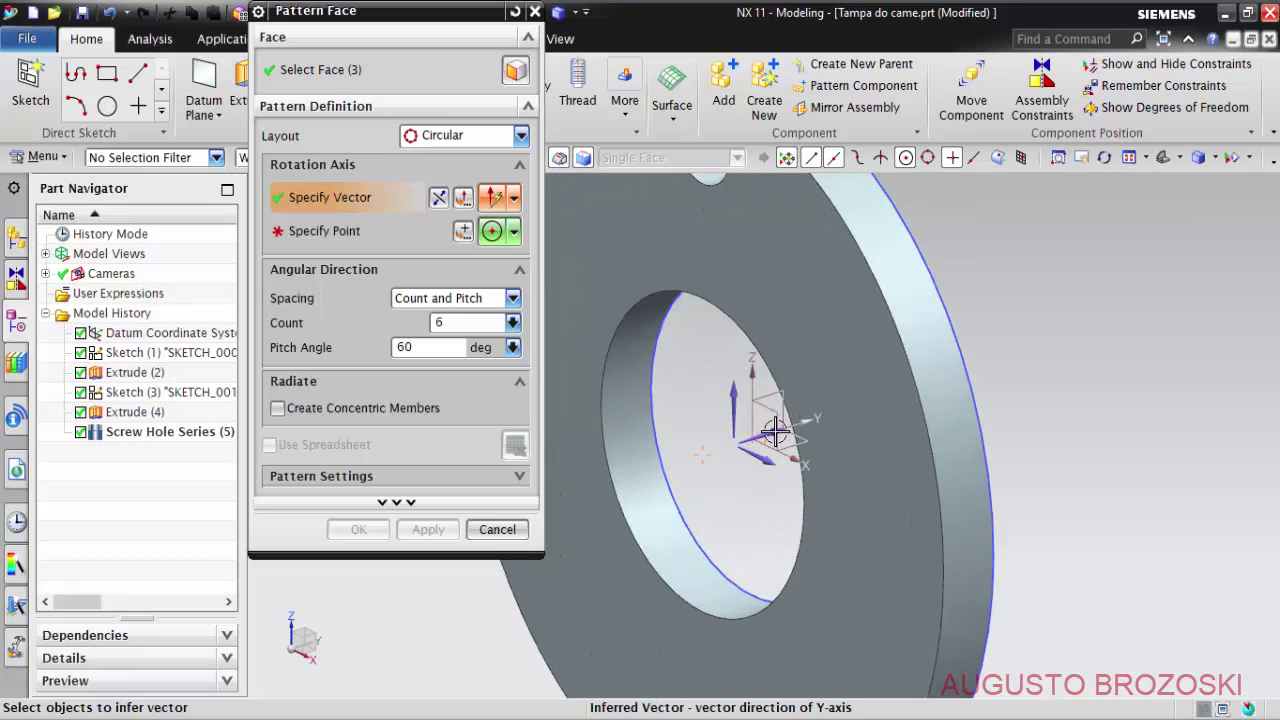
{"action": "left_click", "coordinate": [776, 431]}
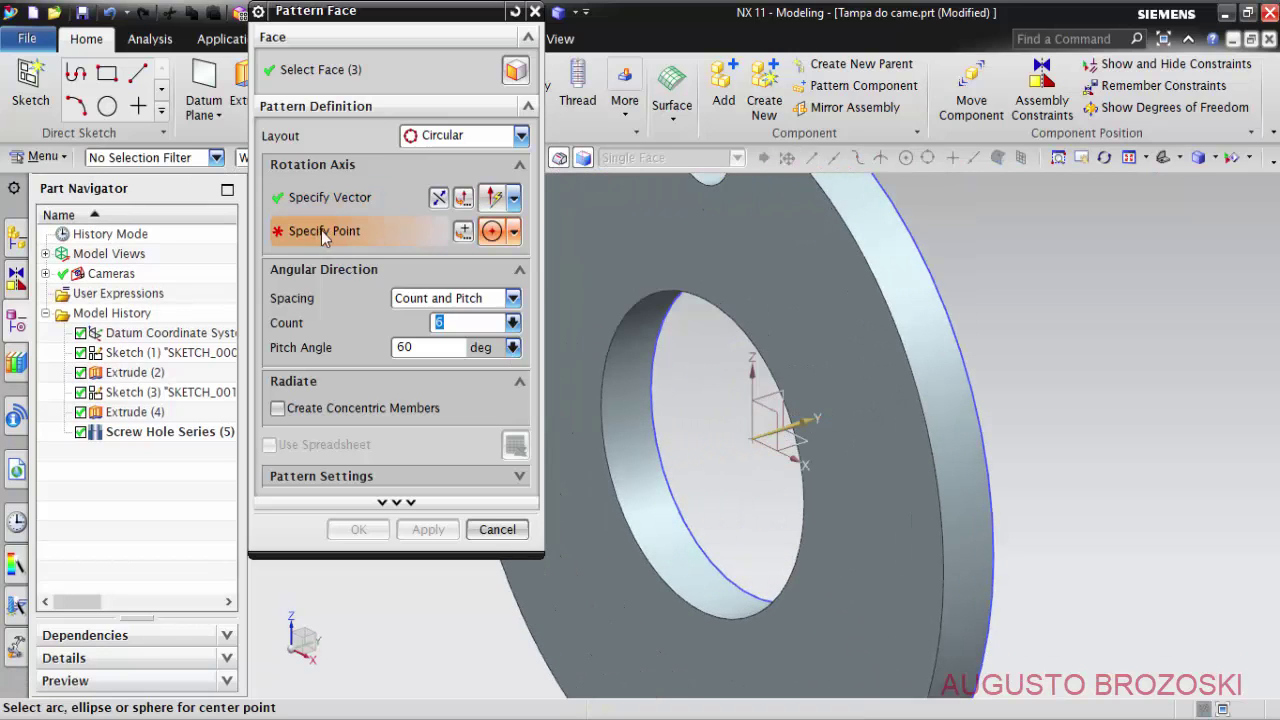
{"action": "scroll", "coordinate": [778, 452], "scroll_direction": "up", "scroll_amount": 1}
{"action": "scroll", "coordinate": [778, 452], "scroll_direction": "down", "scroll_amount": 3}
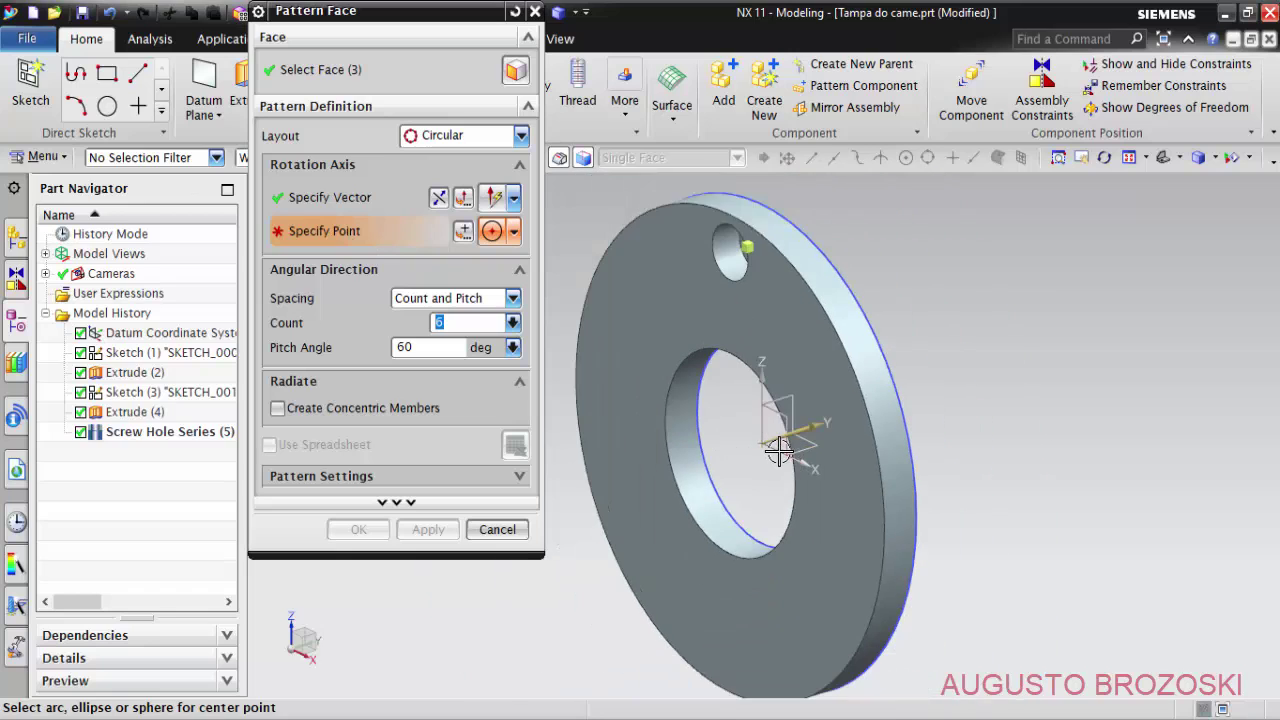
{"action": "left_click", "coordinate": [803, 275]}
{"action": "type", "text": "4"}
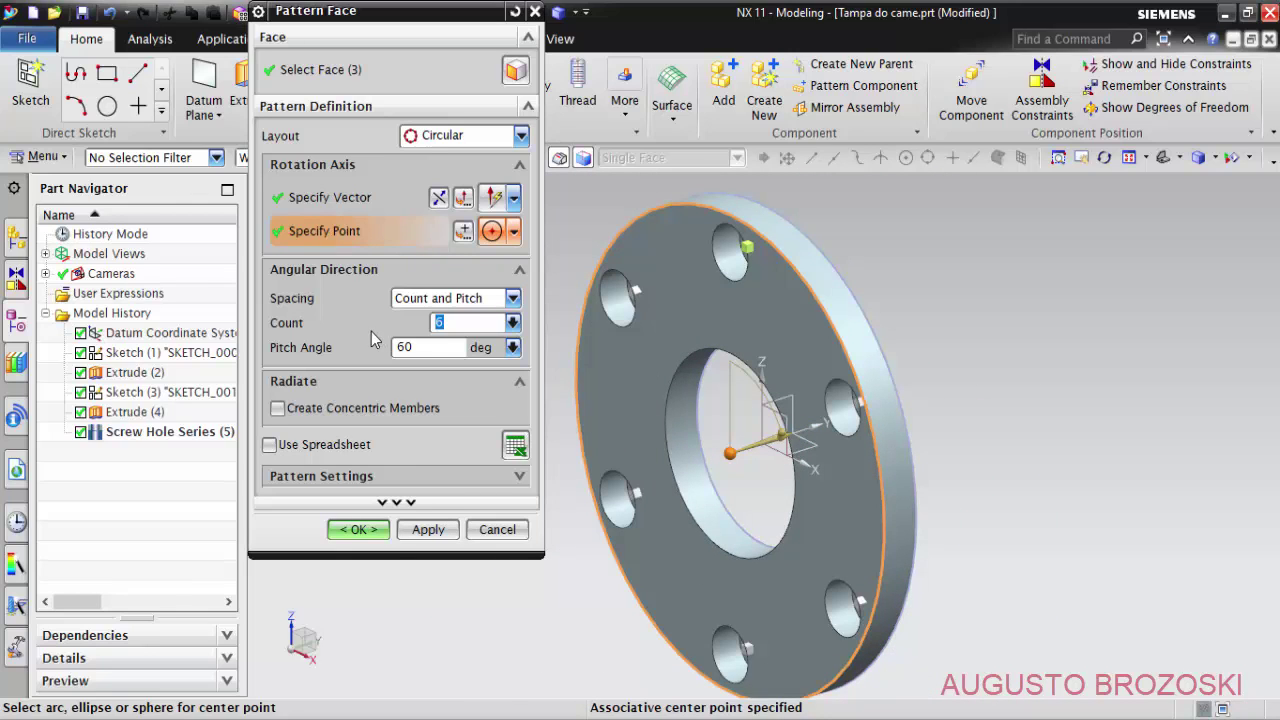
Set the pattern to 4 copies at a 90° pitch angle and apply it.
{"action": "left_click", "coordinate": [430, 347]}
{"action": "type", "text": "90"}
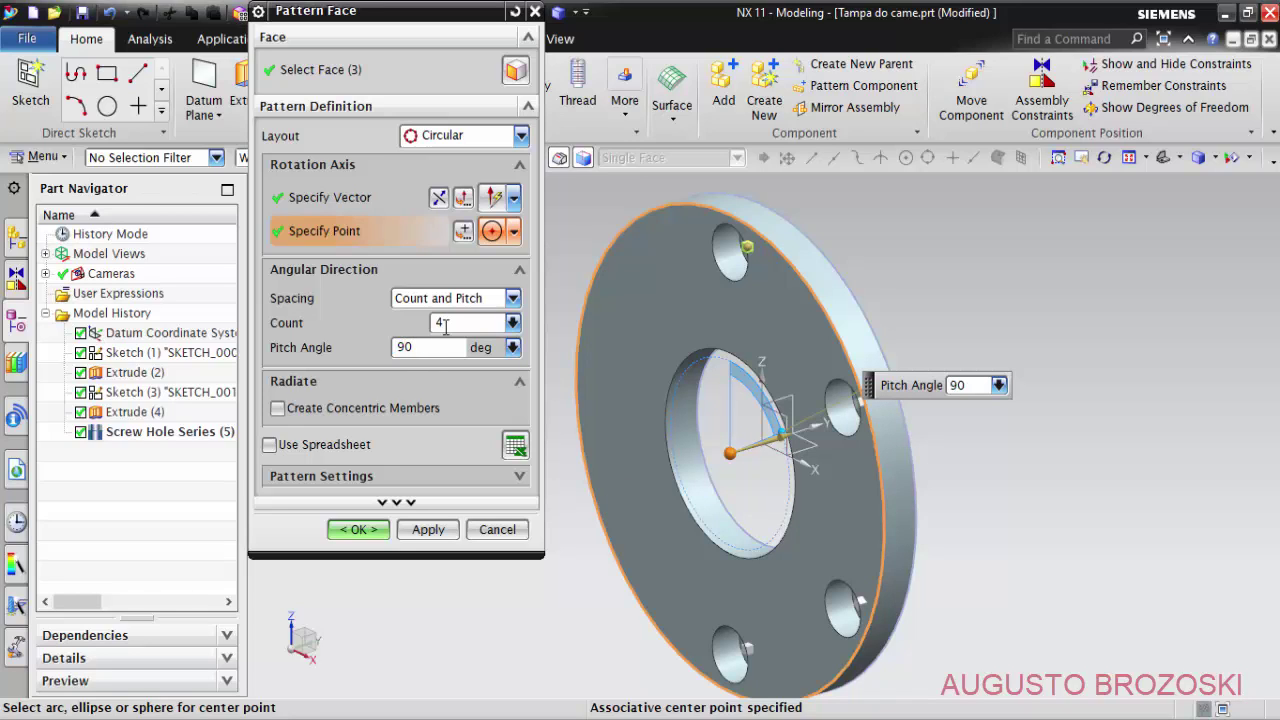
{"action": "left_click", "coordinate": [447, 323]}
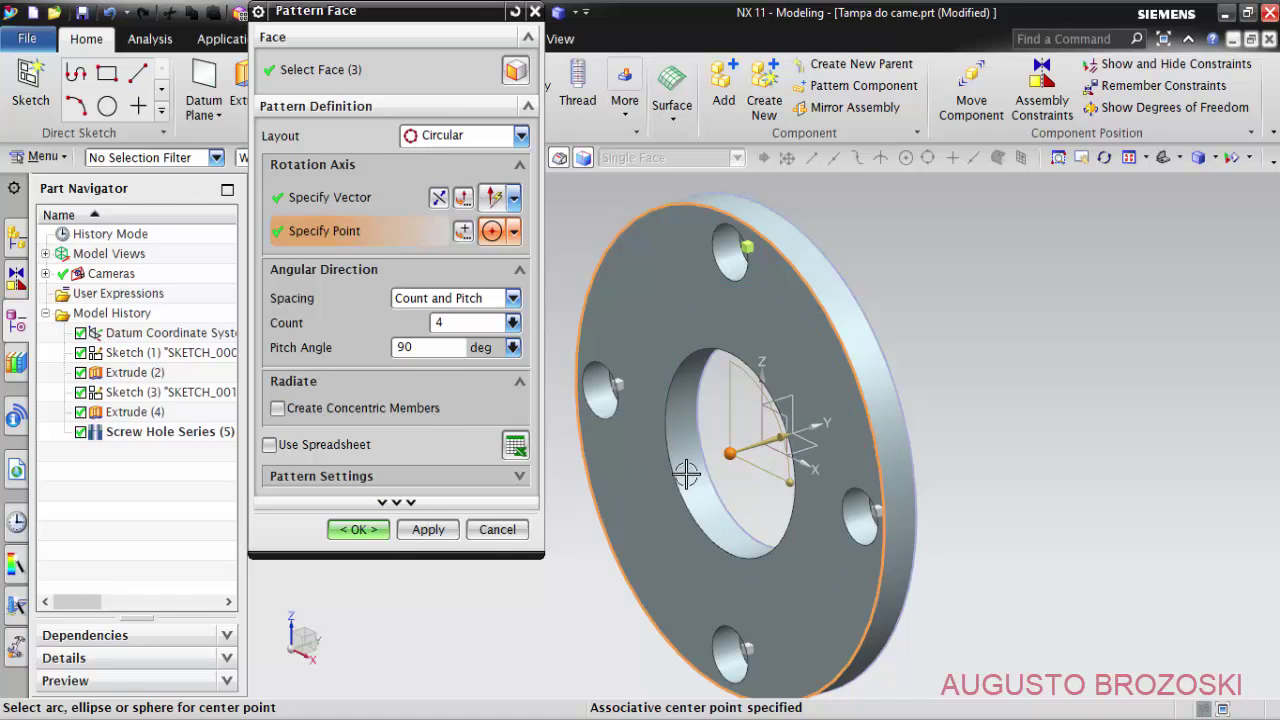
{"action": "middle_click_drag", "start_coordinate": [686, 475], "coordinate": [625, 458]}
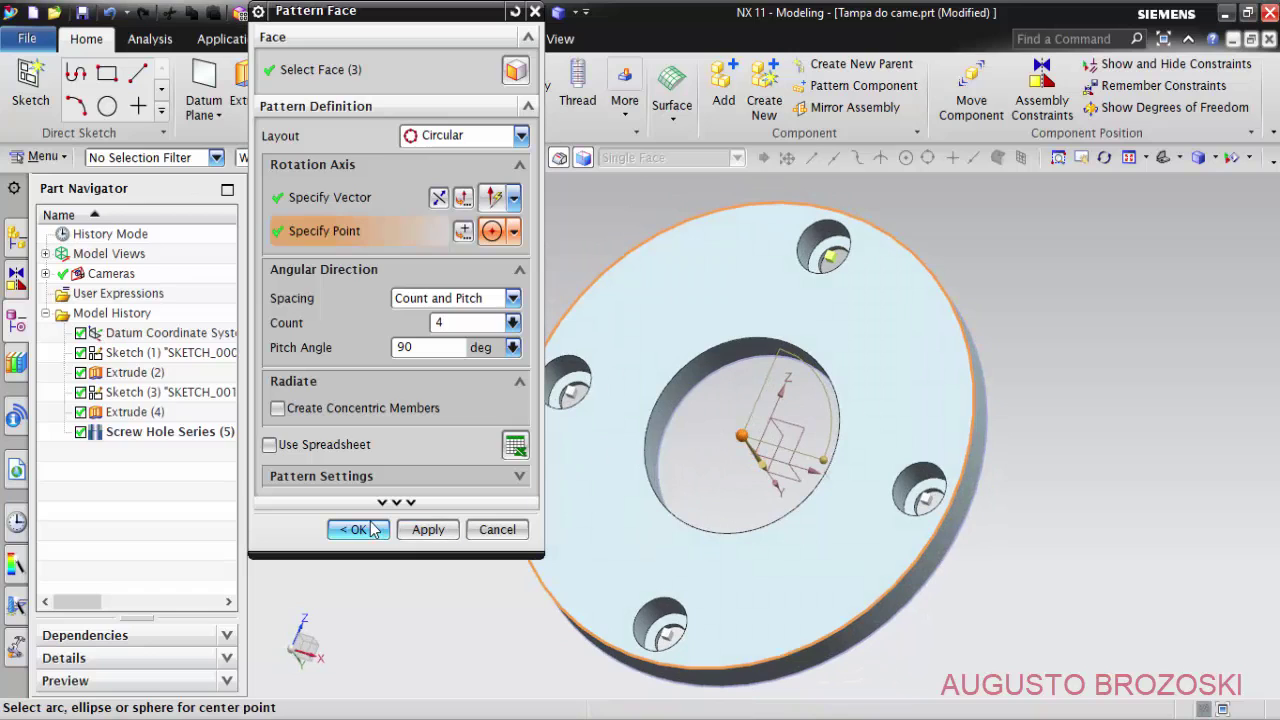
{"action": "left_click", "coordinate": [362, 530]}
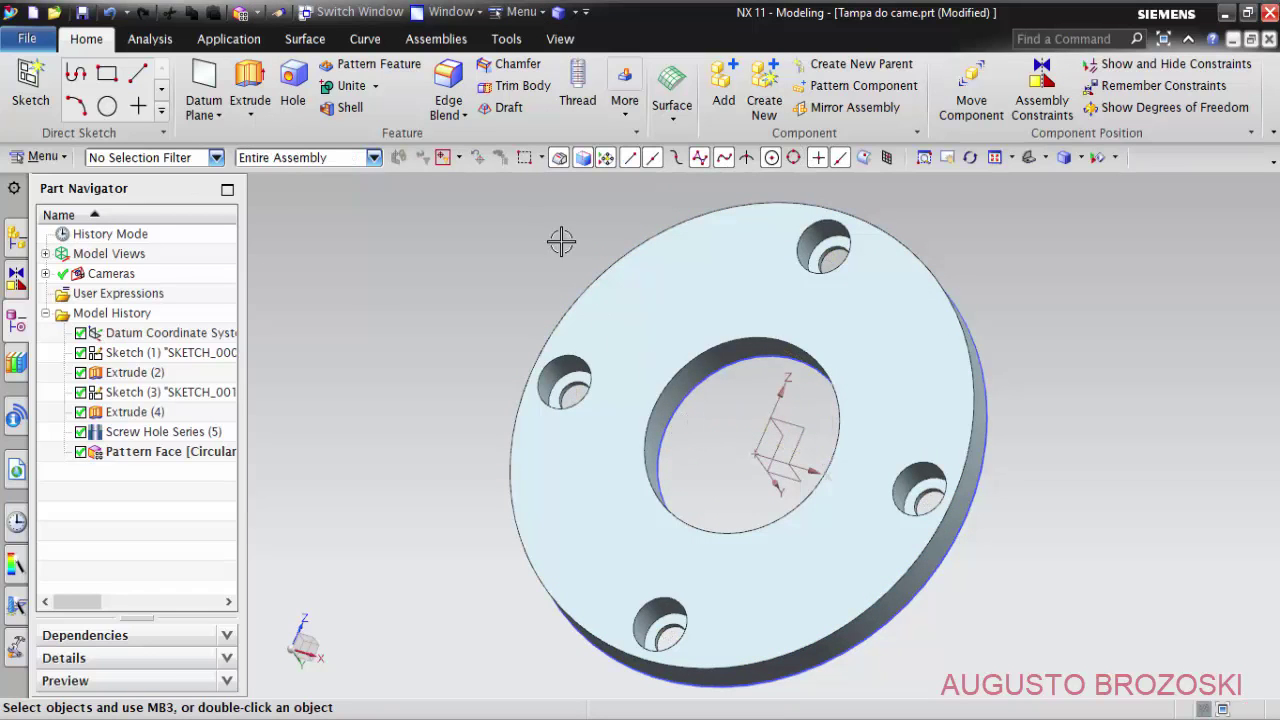
{"action": "left_click", "coordinate": [507, 64]}
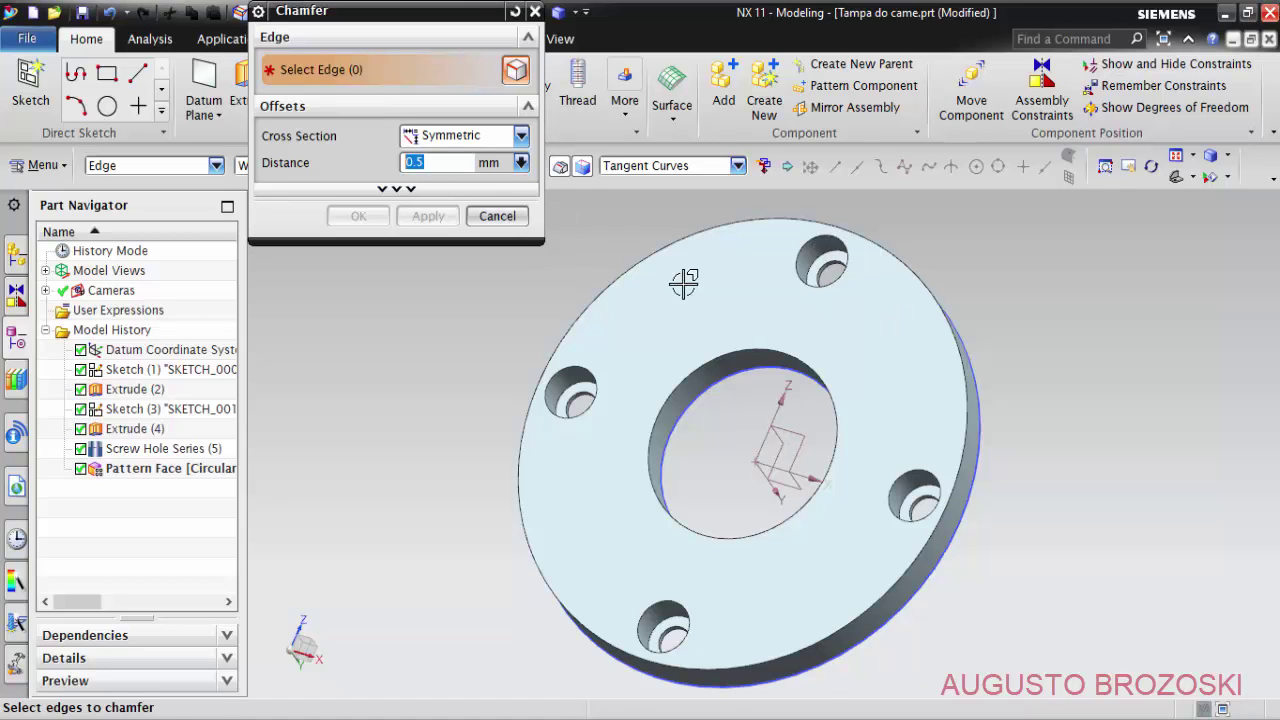
Select the two outer edges and two bore edges for a 0.5 mm symmetric chamfer.
{"action": "middle_click_drag", "start_coordinate": [673, 323], "coordinate": [660, 285]}
{"action": "left_click", "coordinate": [700, 224]}
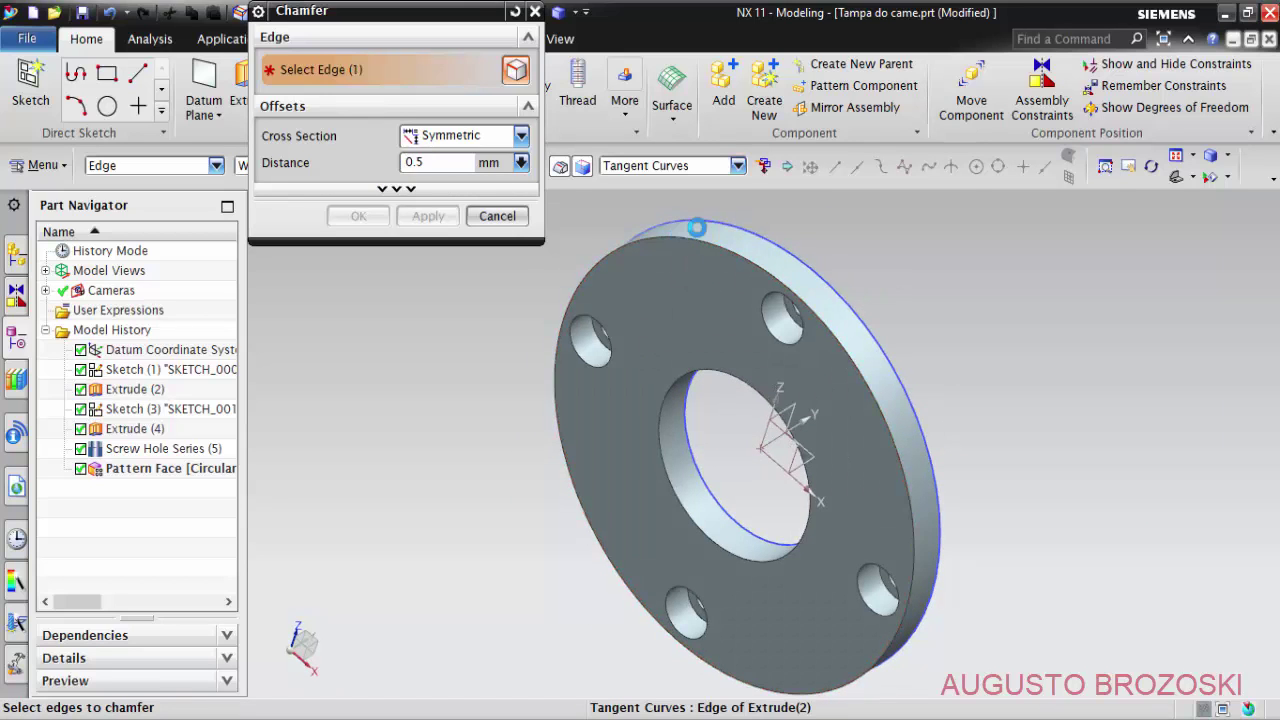
{"action": "left_click", "coordinate": [749, 230]}
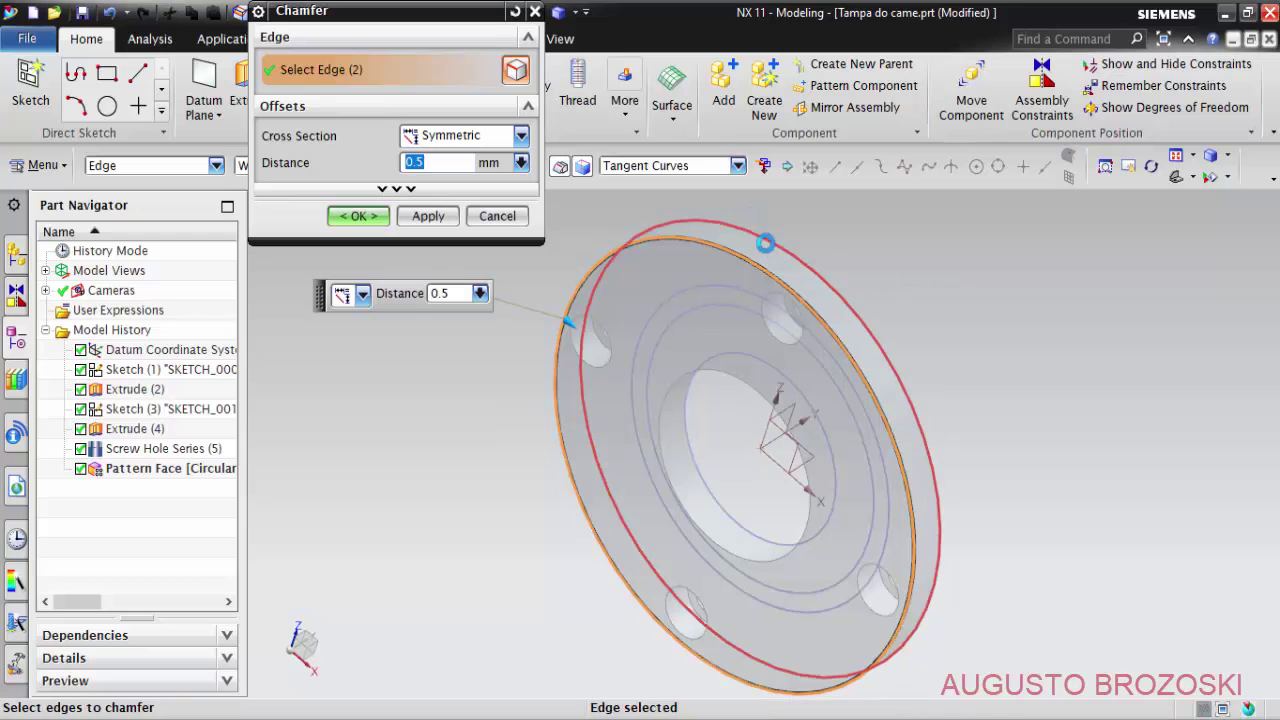
{"action": "scroll", "coordinate": [705, 525], "scroll_direction": "up", "scroll_amount": 2}
{"action": "scroll", "coordinate": [705, 521], "scroll_direction": "up", "scroll_amount": 2}
{"action": "left_click", "coordinate": [708, 517]}
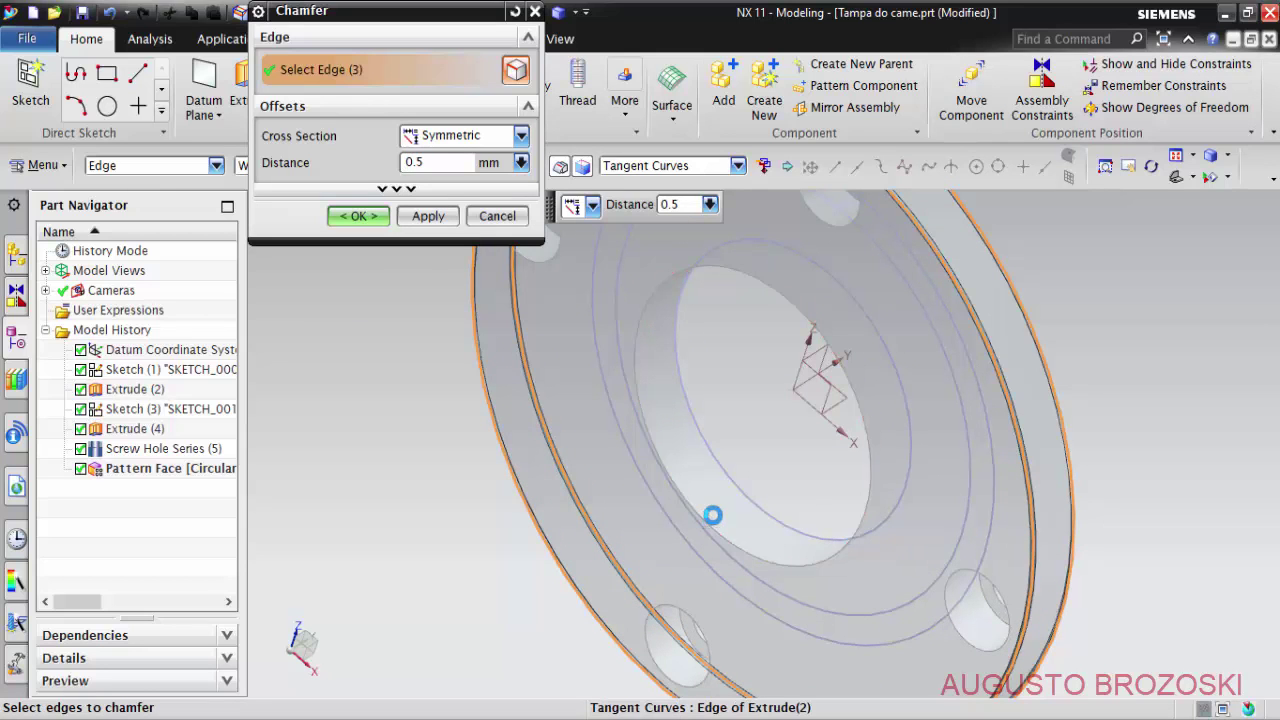
{"action": "left_click", "coordinate": [757, 505]}
Add the two step edges and apply the 0.5 mm chamfer to all six edges.
{"action": "scroll", "coordinate": [745, 505], "scroll_direction": "down", "scroll_amount": 3}
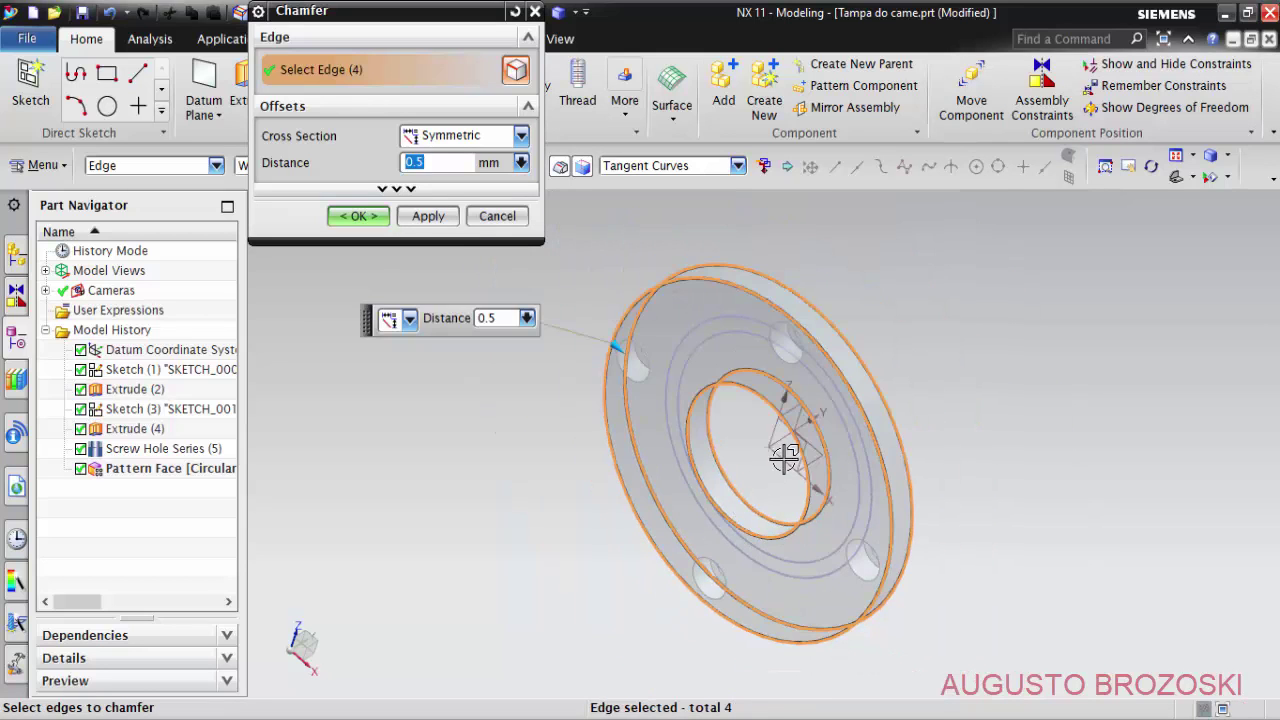
{"action": "mouse_move", "coordinate": [777, 454]}
{"action": "middle_mouse_down"}
{"action": "mouse_move", "coordinate": [716, 521]}
{"action": "mouse_move", "coordinate": [737, 340]}
{"action": "middle_mouse_up"}
{"action": "scroll", "coordinate": [737, 340], "scroll_direction": "up", "scroll_amount": 5}
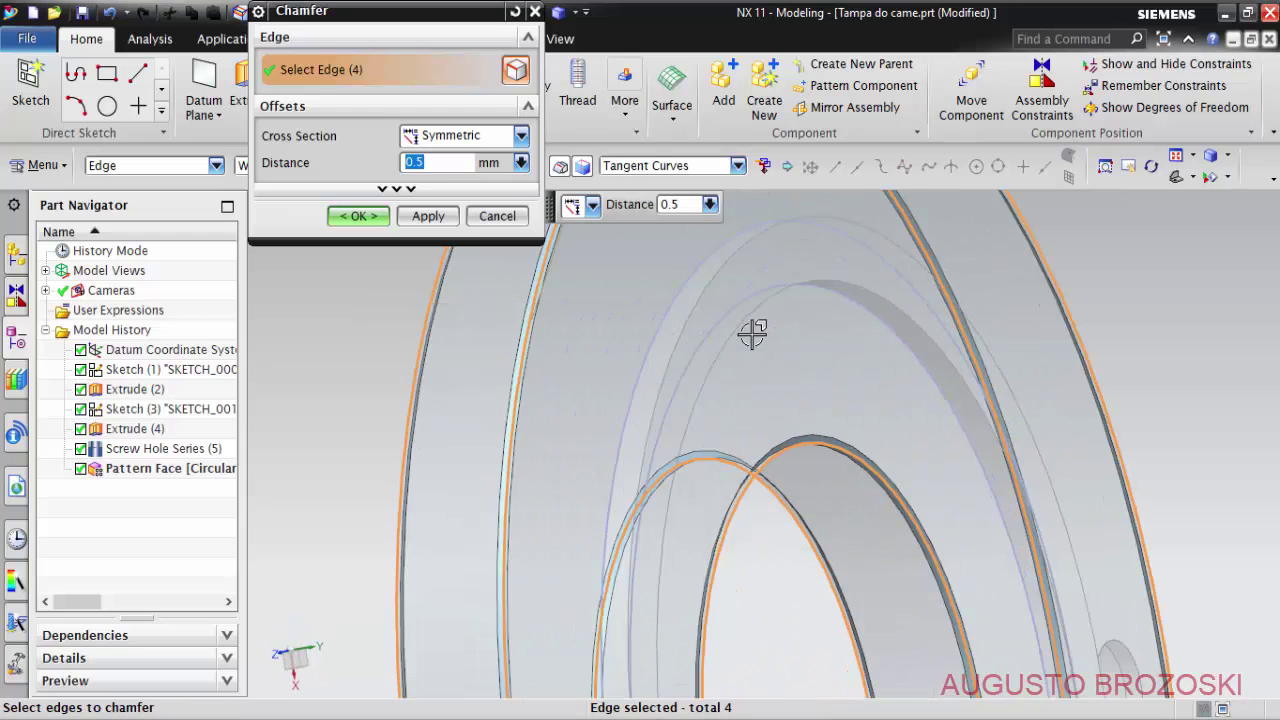
{"action": "left_click", "coordinate": [720, 275]}
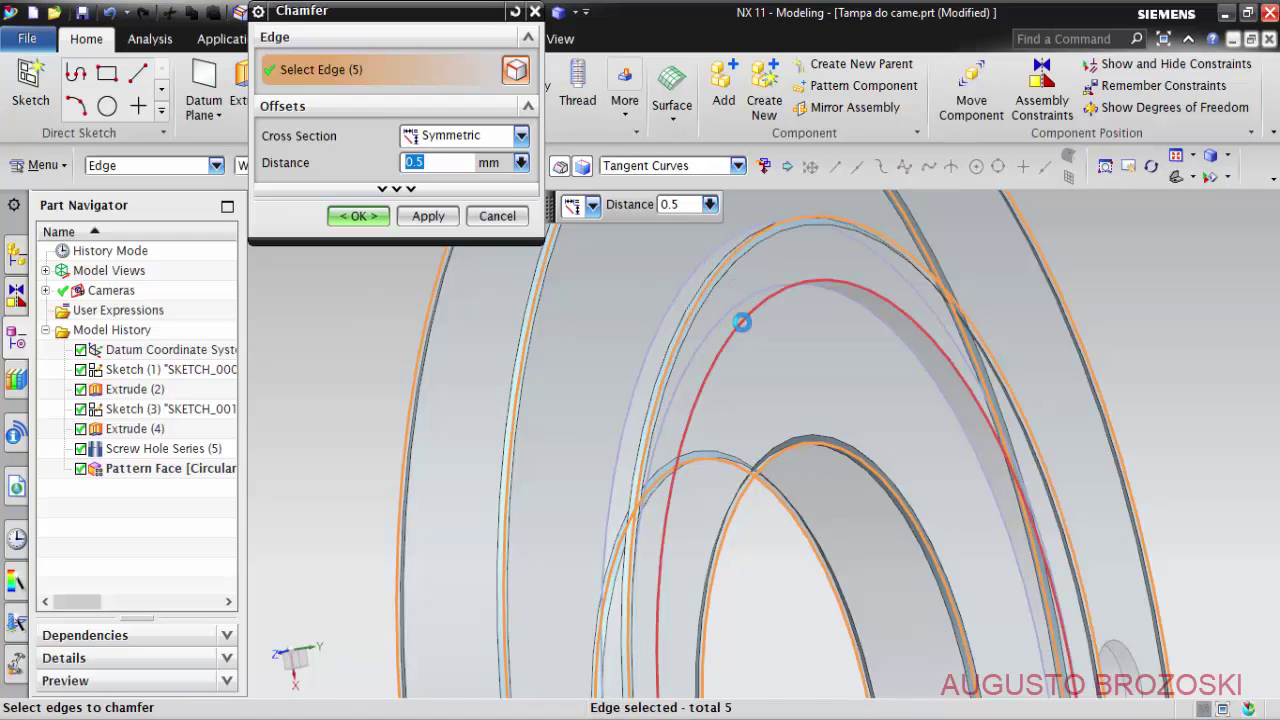
{"action": "left_click", "coordinate": [745, 318]}
{"action": "left_click", "coordinate": [357, 217]}
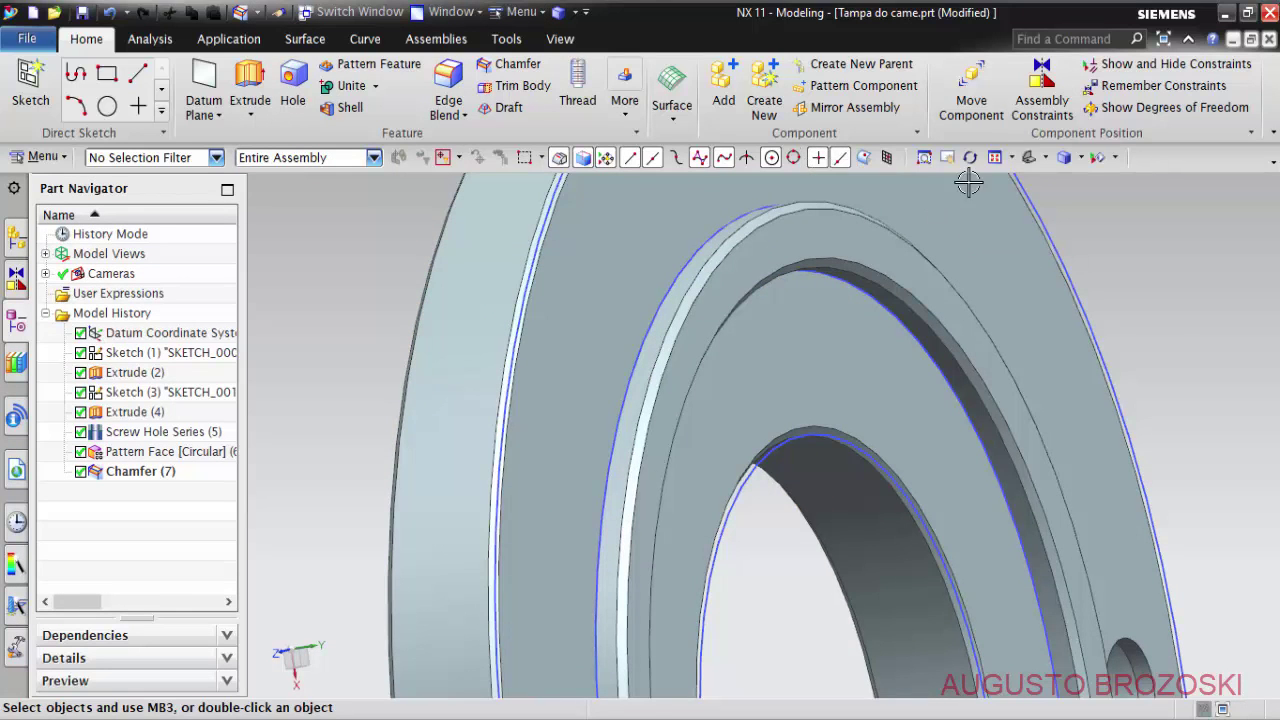
{"action": "key", "text": "Home"}
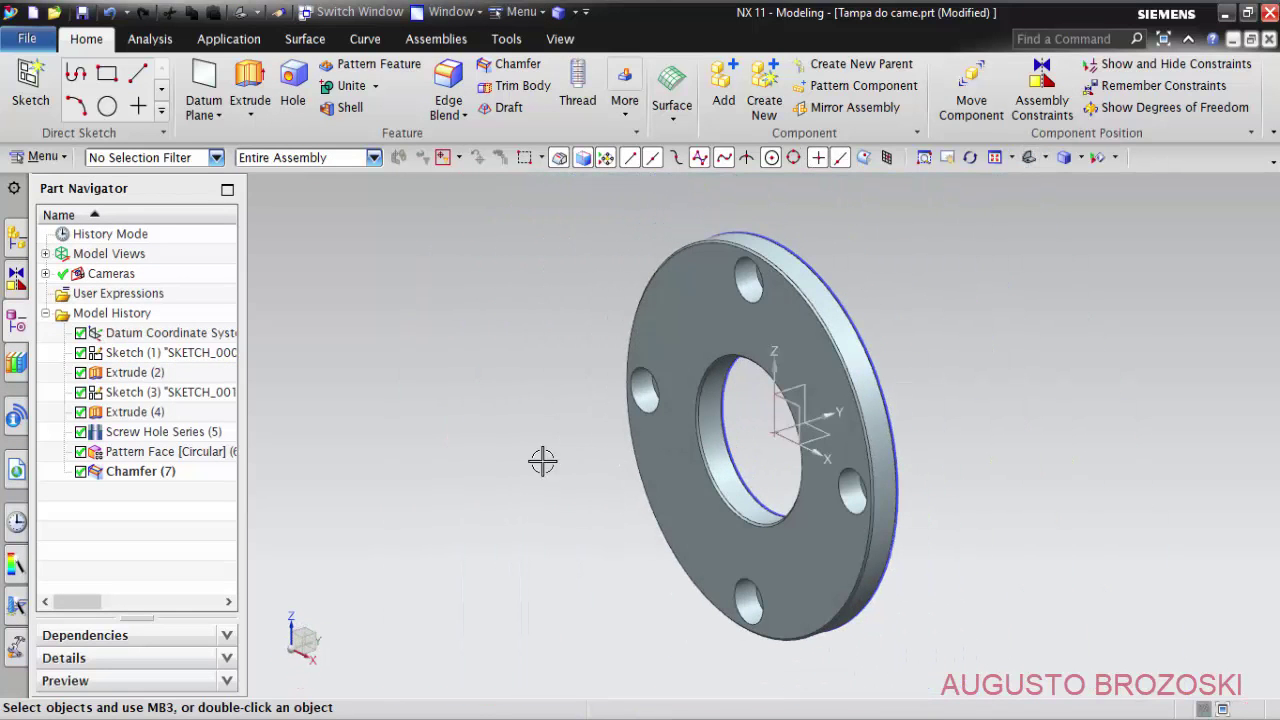
Save Tampa do came.prt and look over the cam ring drawing before returning to NX.
{"action": "left_click", "coordinate": [83, 12]}
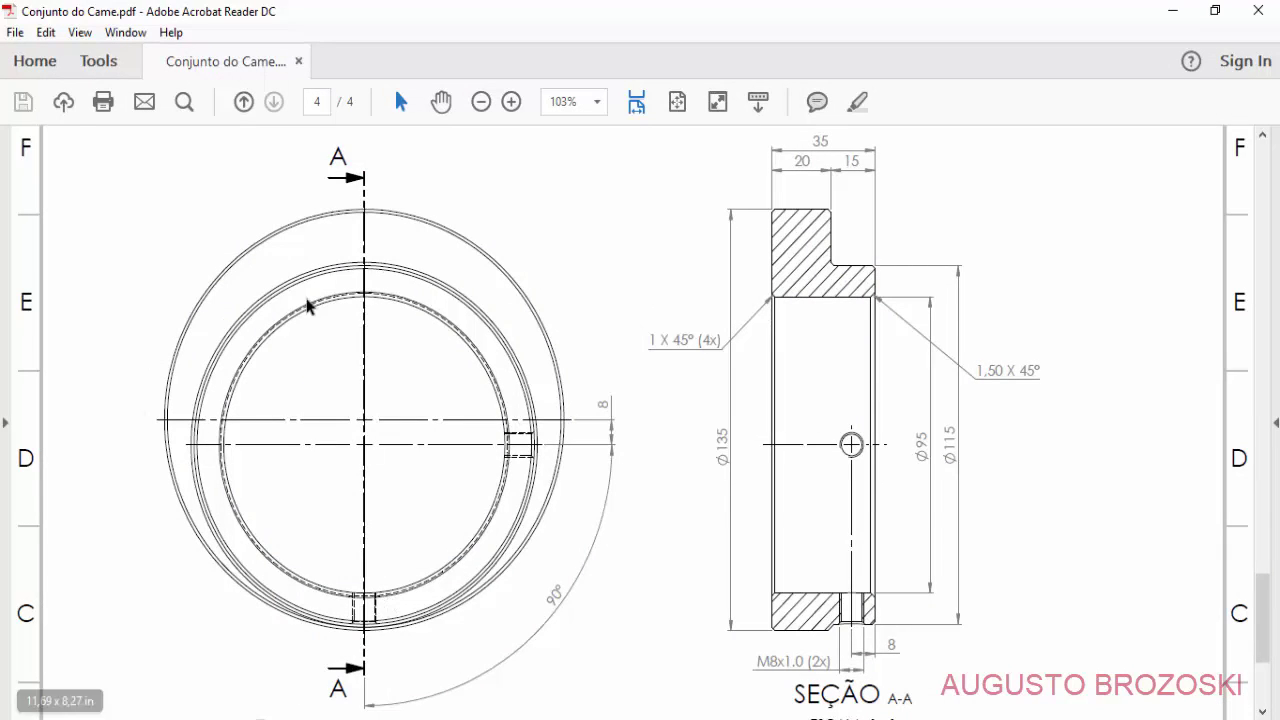
{"action": "scroll", "coordinate": [491, 489], "scroll_direction": "down", "scroll_amount": 5}
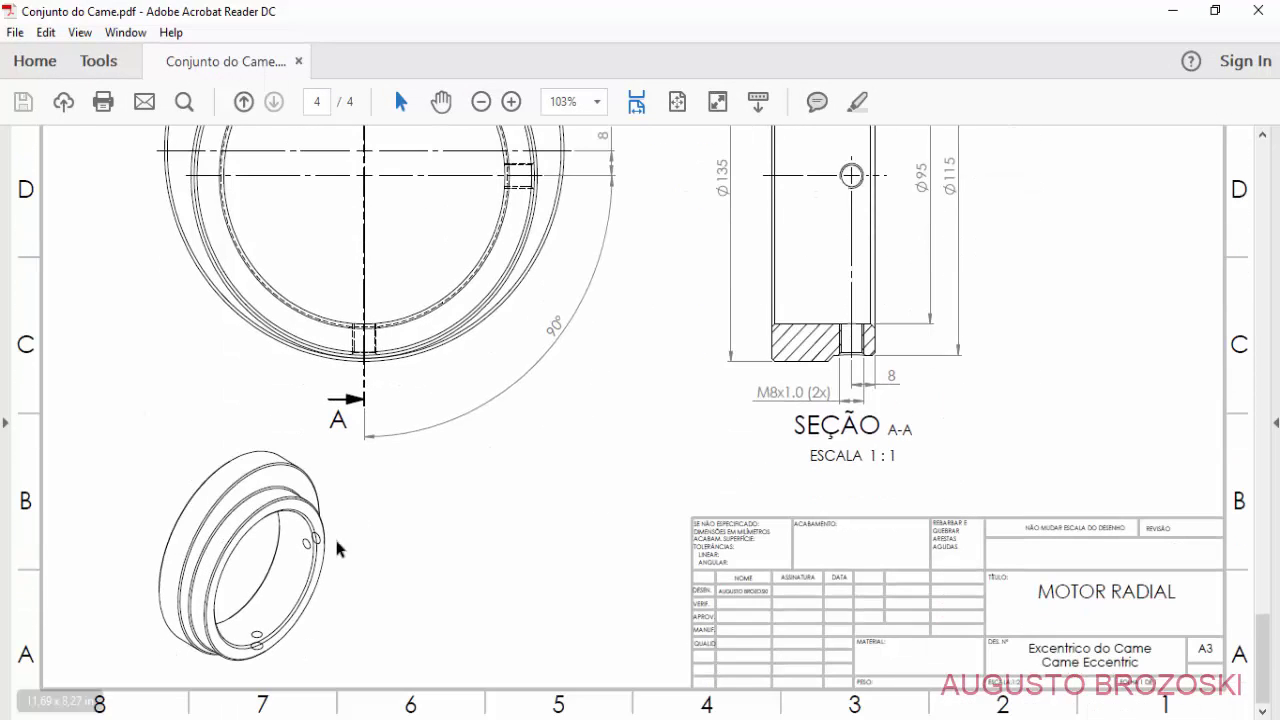
{"action": "scroll", "coordinate": [557, 530], "scroll_direction": "up", "scroll_amount": 4}
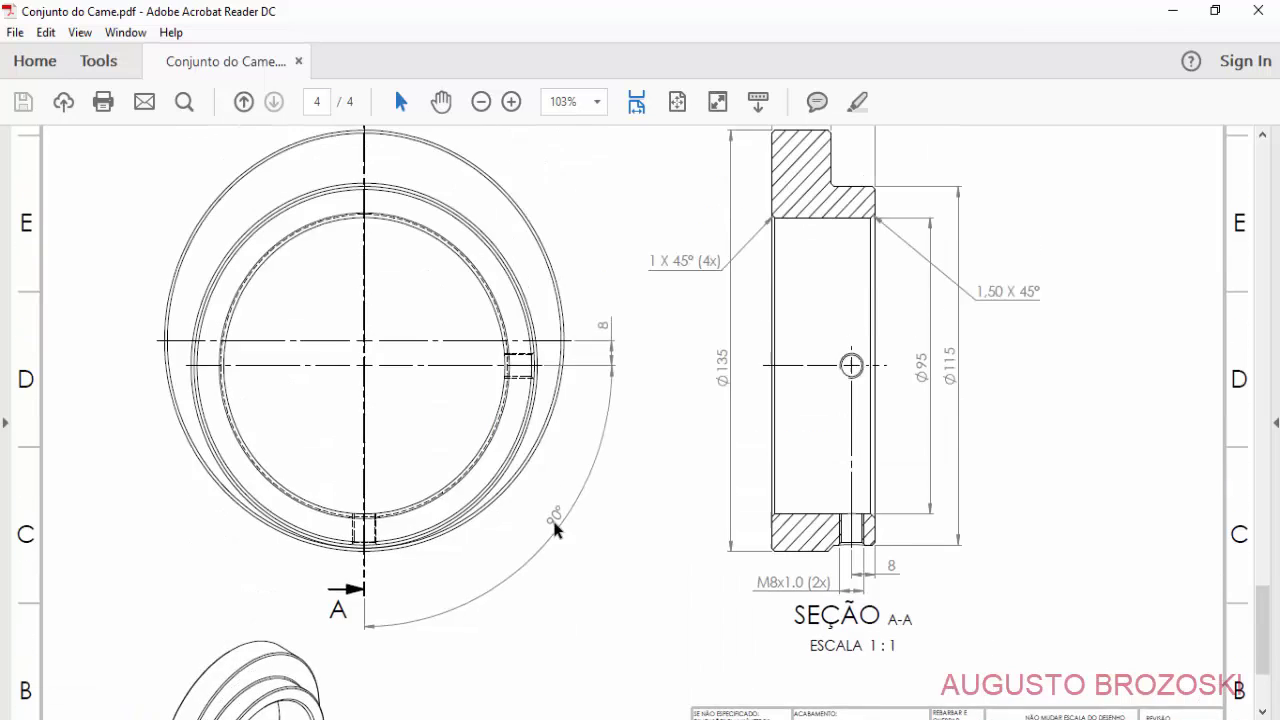
{"action": "scroll", "coordinate": [557, 530], "scroll_direction": "up", "scroll_amount": 2}
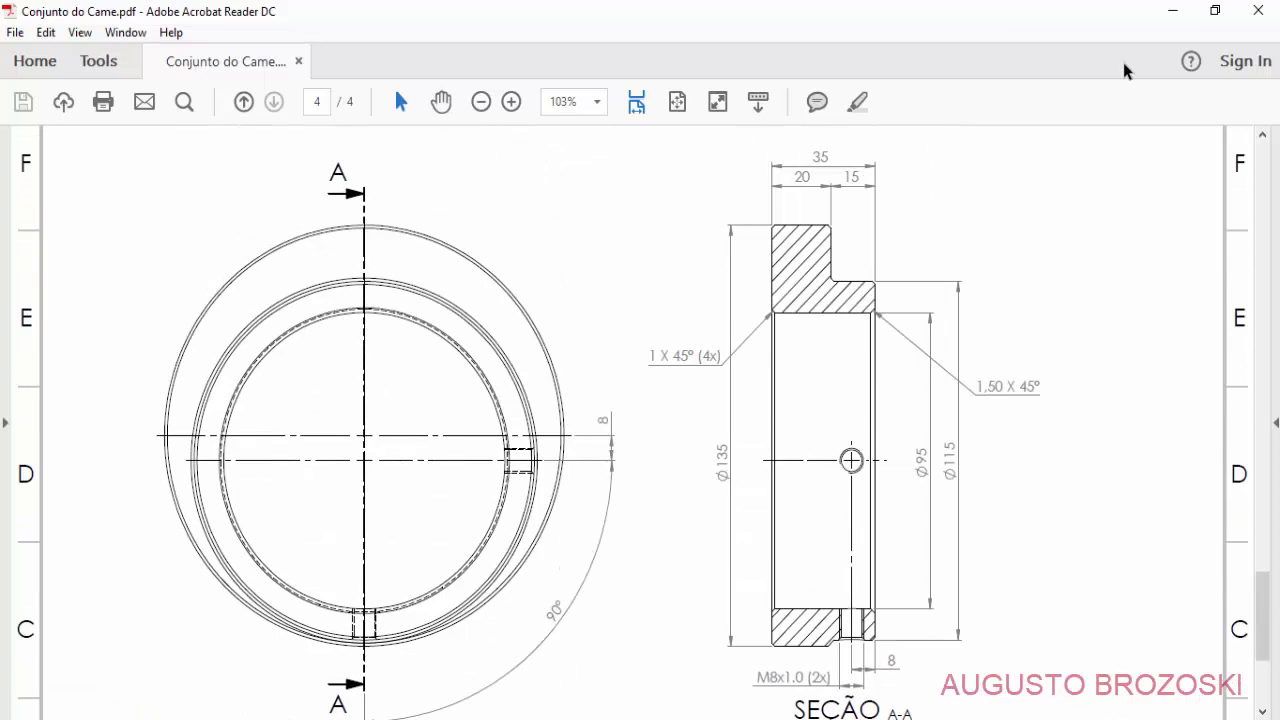
{"action": "left_click", "coordinate": [1172, 11]}
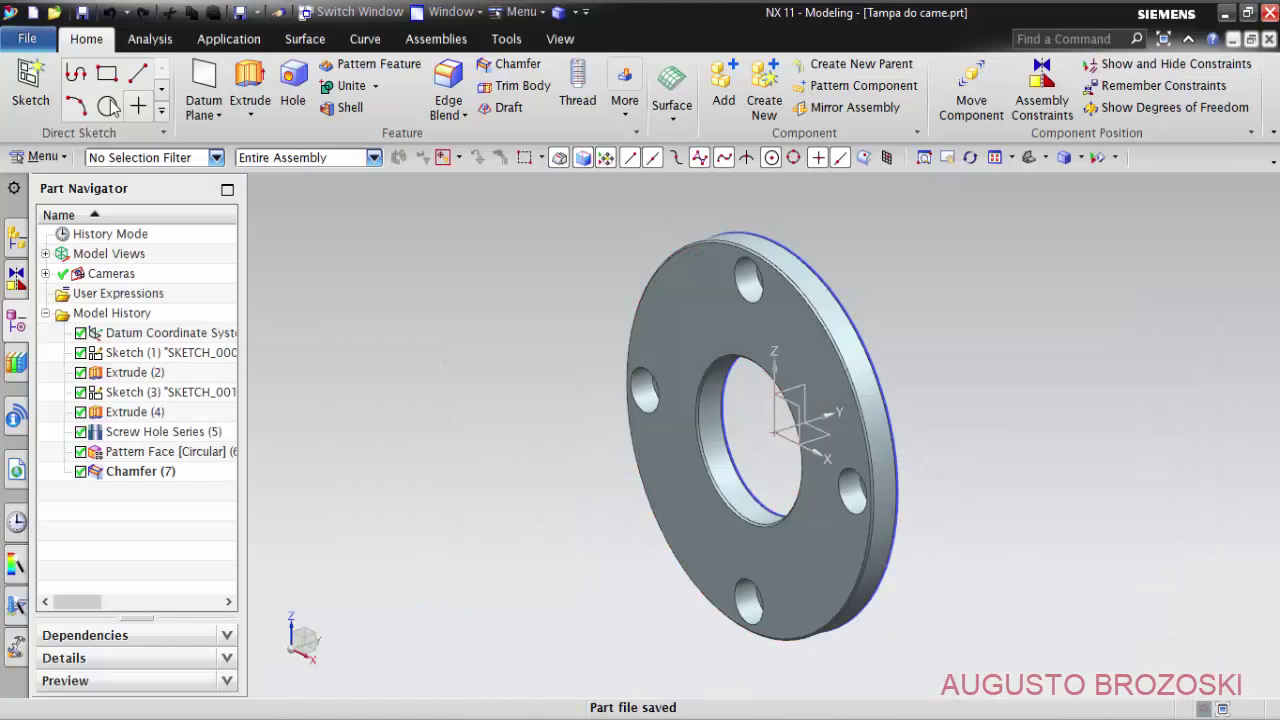
Switch to the new Excentrico do Came part and bring the cam ring drawing back up.
{"action": "left_click", "coordinate": [38, 20]}
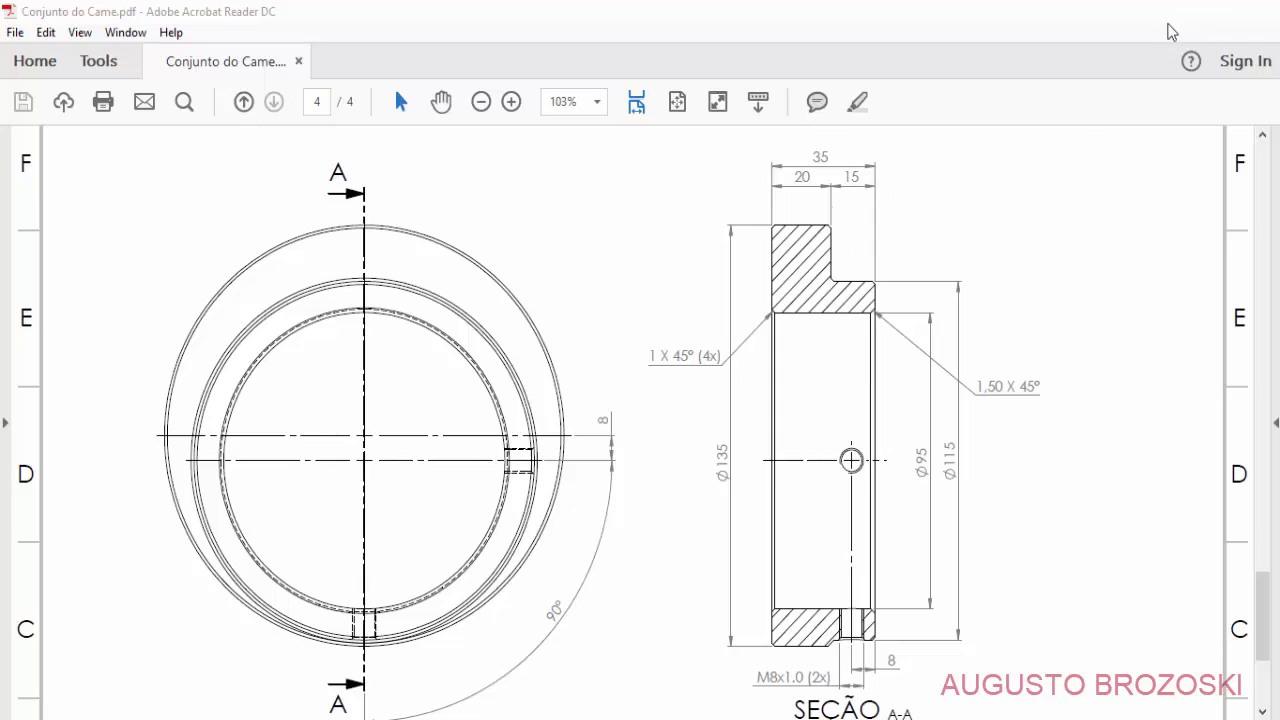
{"action": "left_click", "coordinate": [1173, 12]}
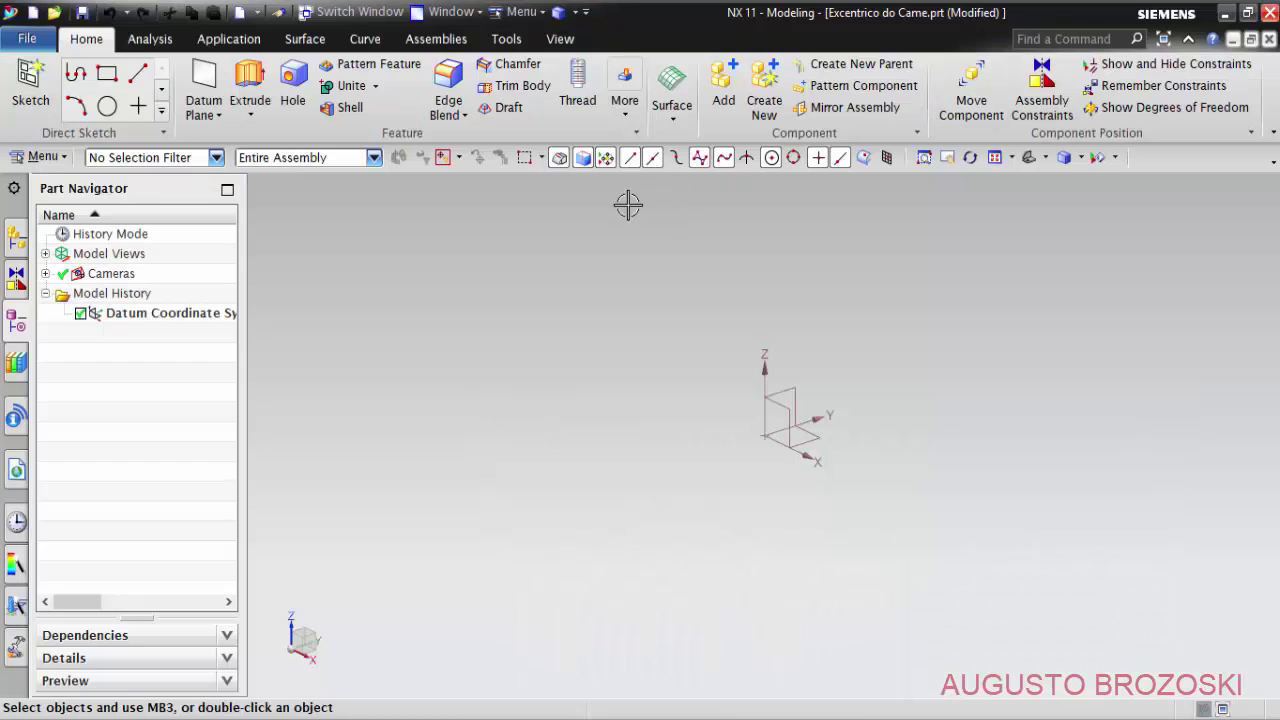
Sketch two concentric circles at the origin on the XZ datum plane.
{"action": "left_click", "coordinate": [30, 88]}
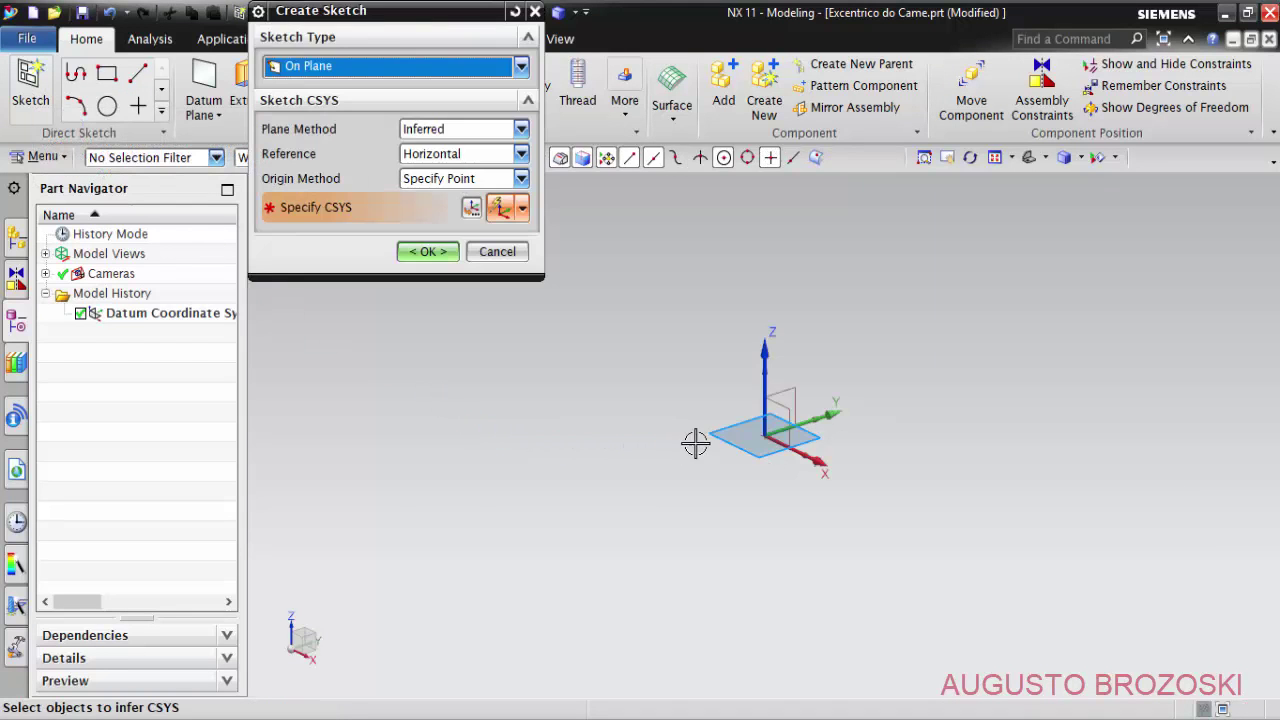
{"action": "left_click", "coordinate": [785, 412]}
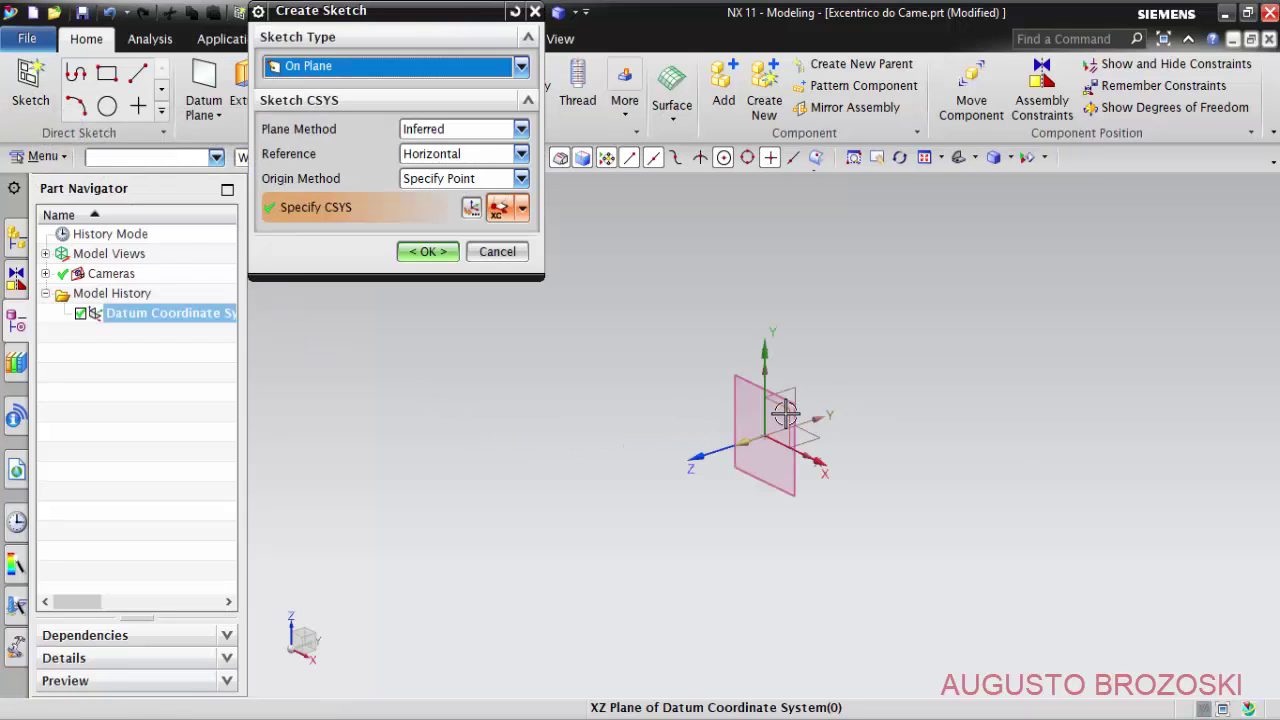
{"action": "left_click", "coordinate": [432, 251]}
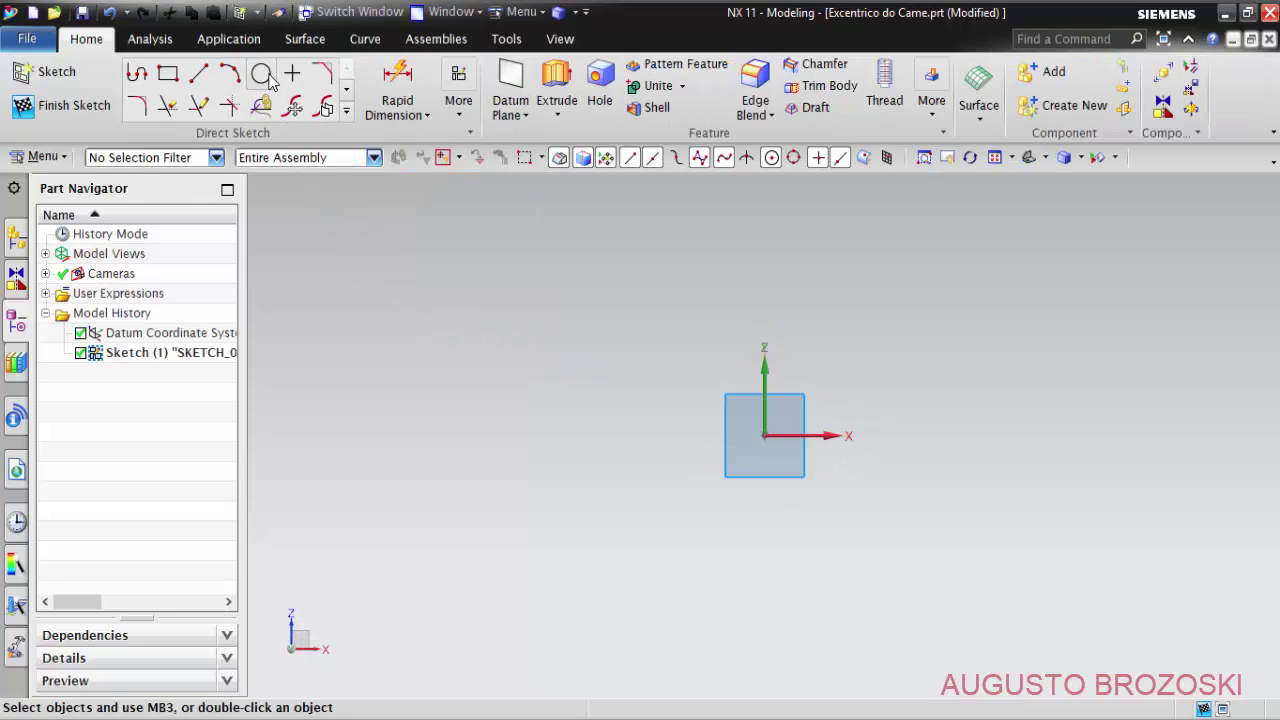
{"action": "left_click", "coordinate": [266, 78]}
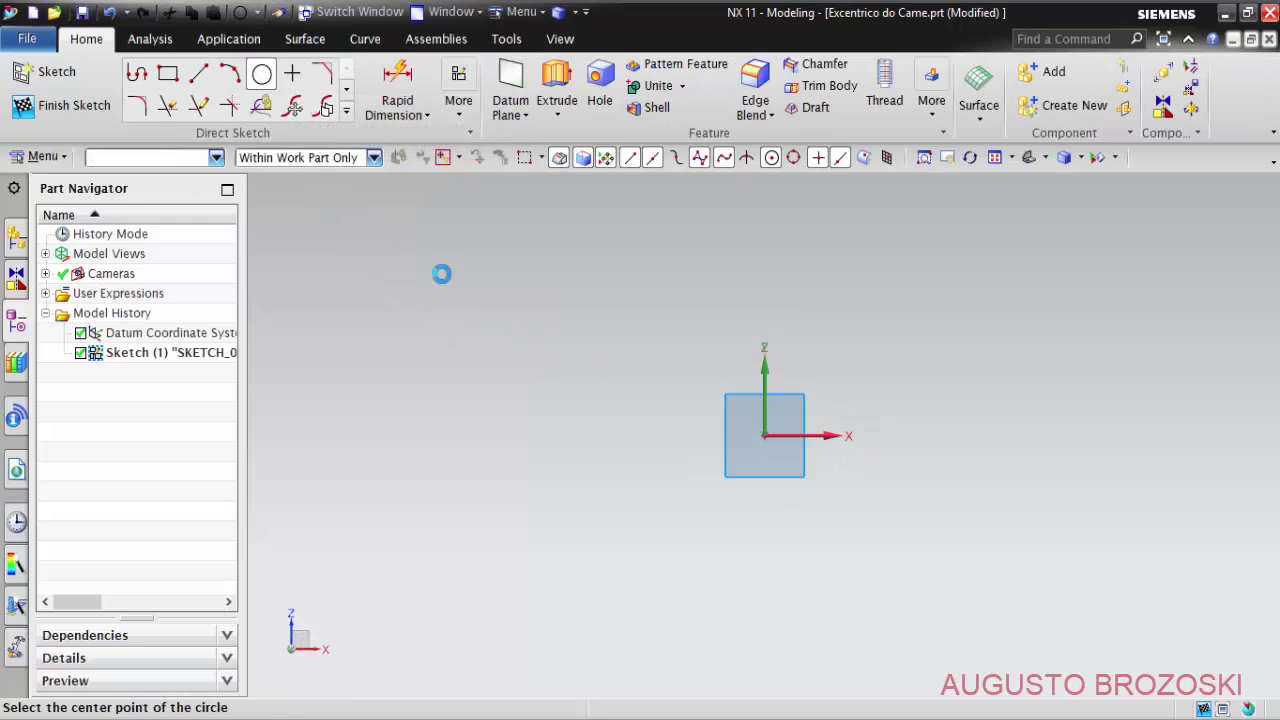
{"action": "left_click", "coordinate": [764, 435]}
{"action": "left_click", "coordinate": [842, 330]}
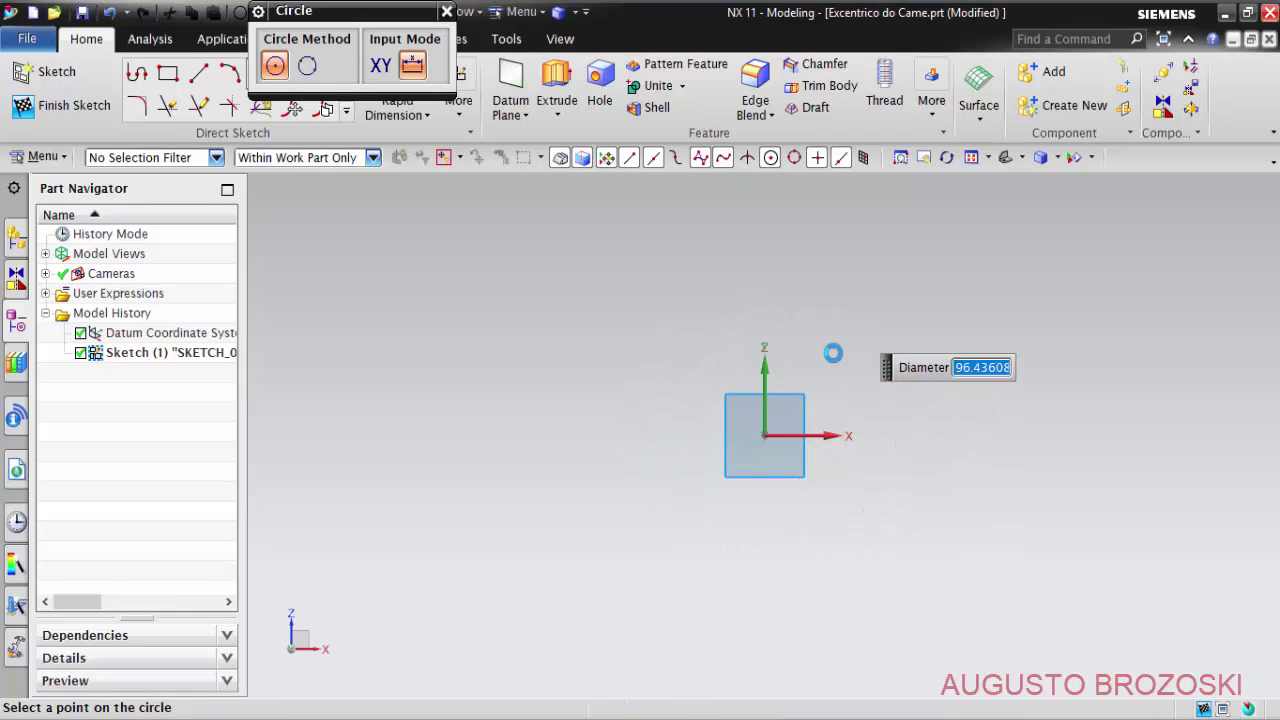
{"action": "left_click", "coordinate": [764, 436]}
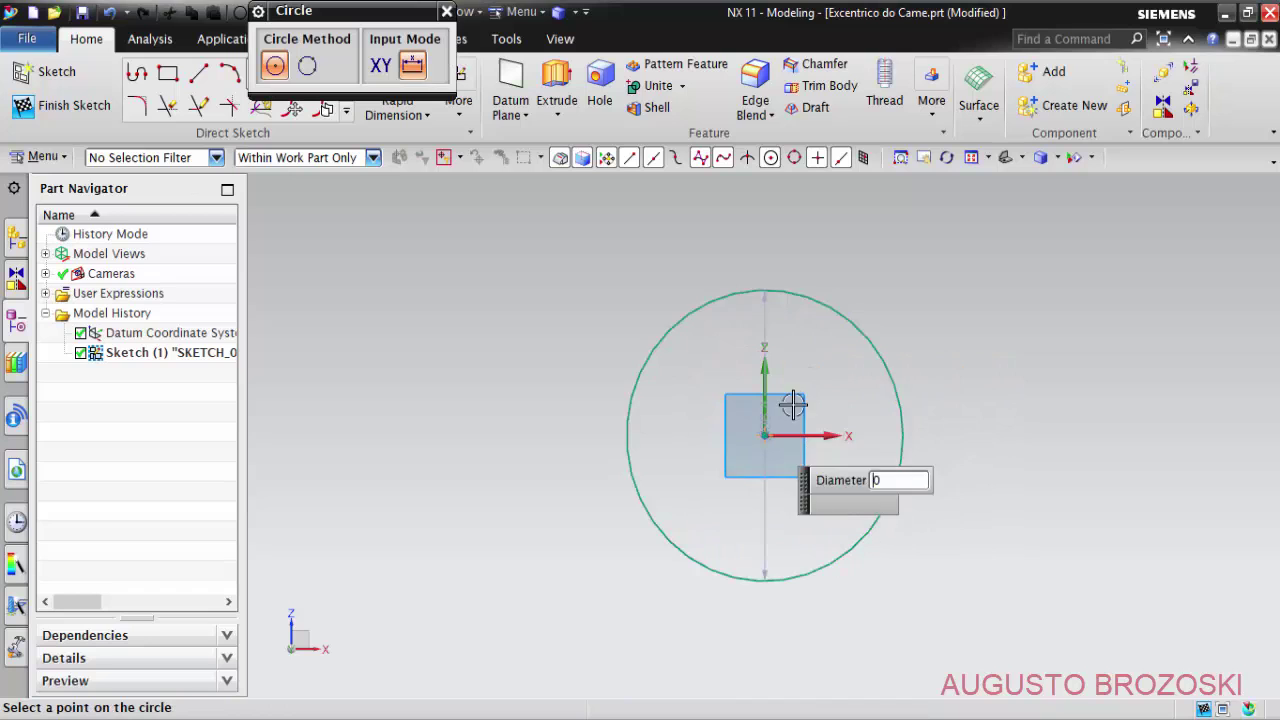
{"action": "left_click", "coordinate": [890, 293]}
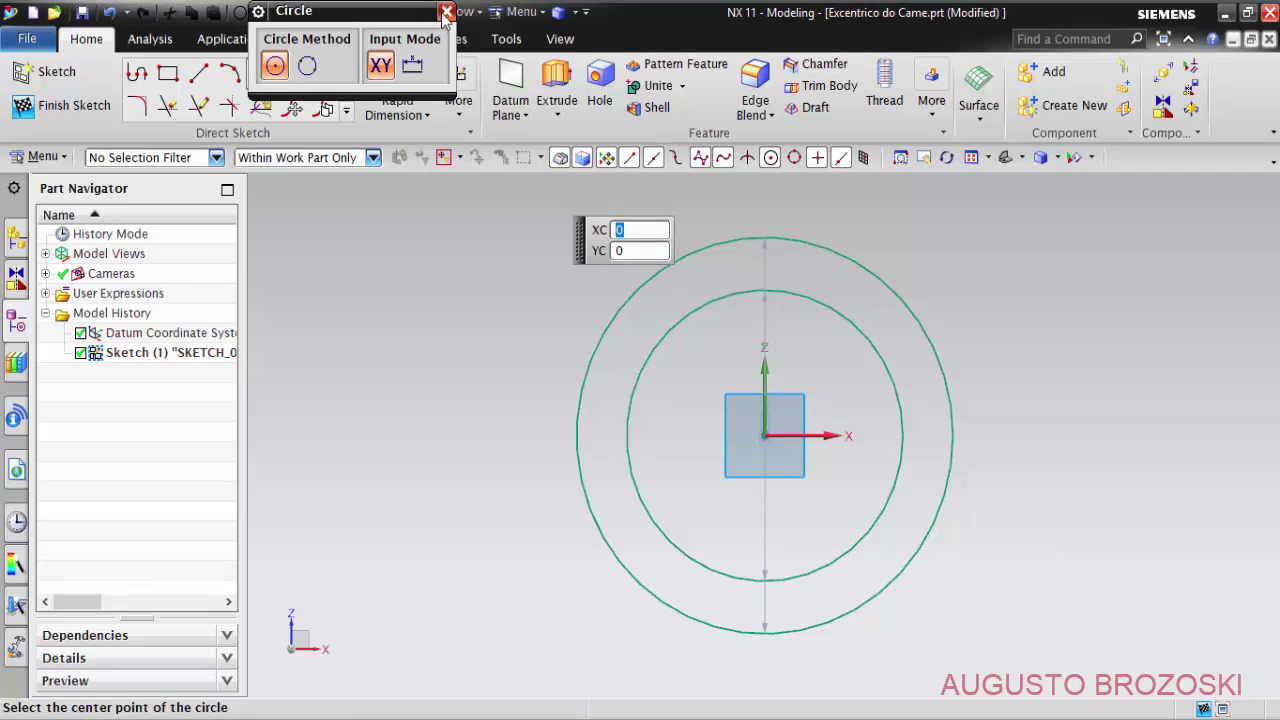
{"action": "left_click", "coordinate": [446, 12]}
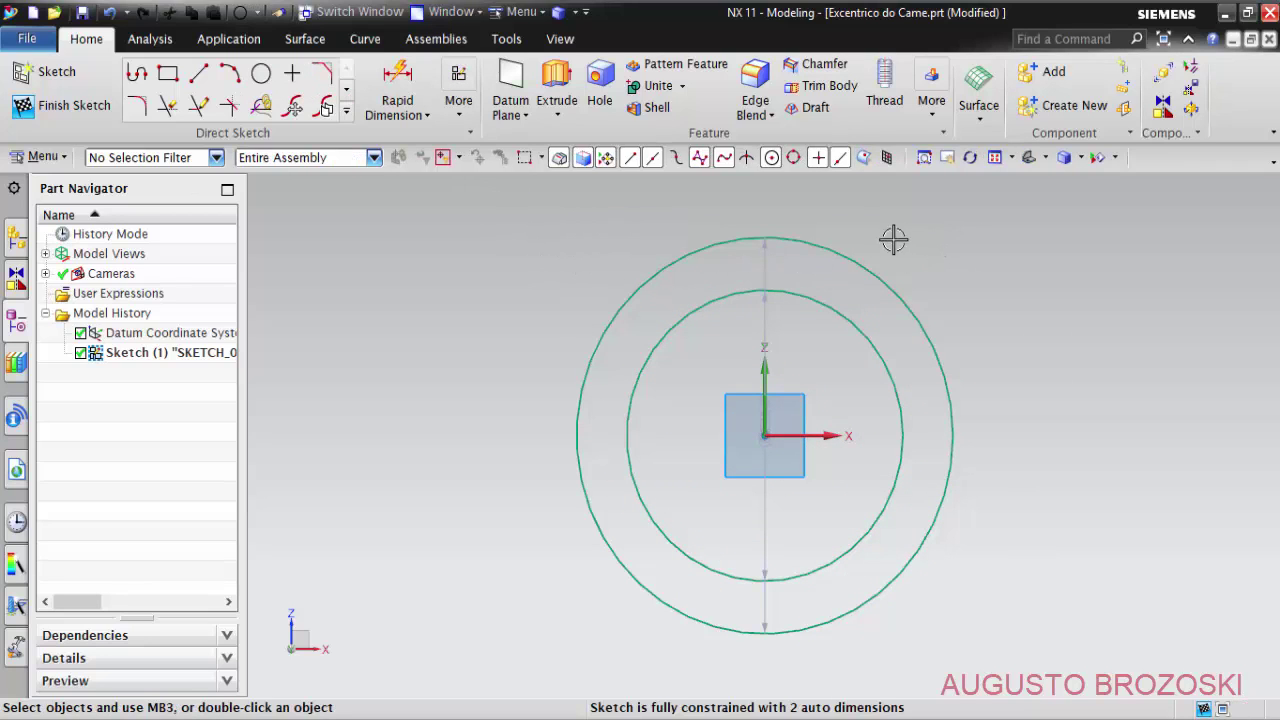
Dimension the circles to diameters 95 and 115 and finish the sketch.
{"action": "left_click", "coordinate": [398, 95]}
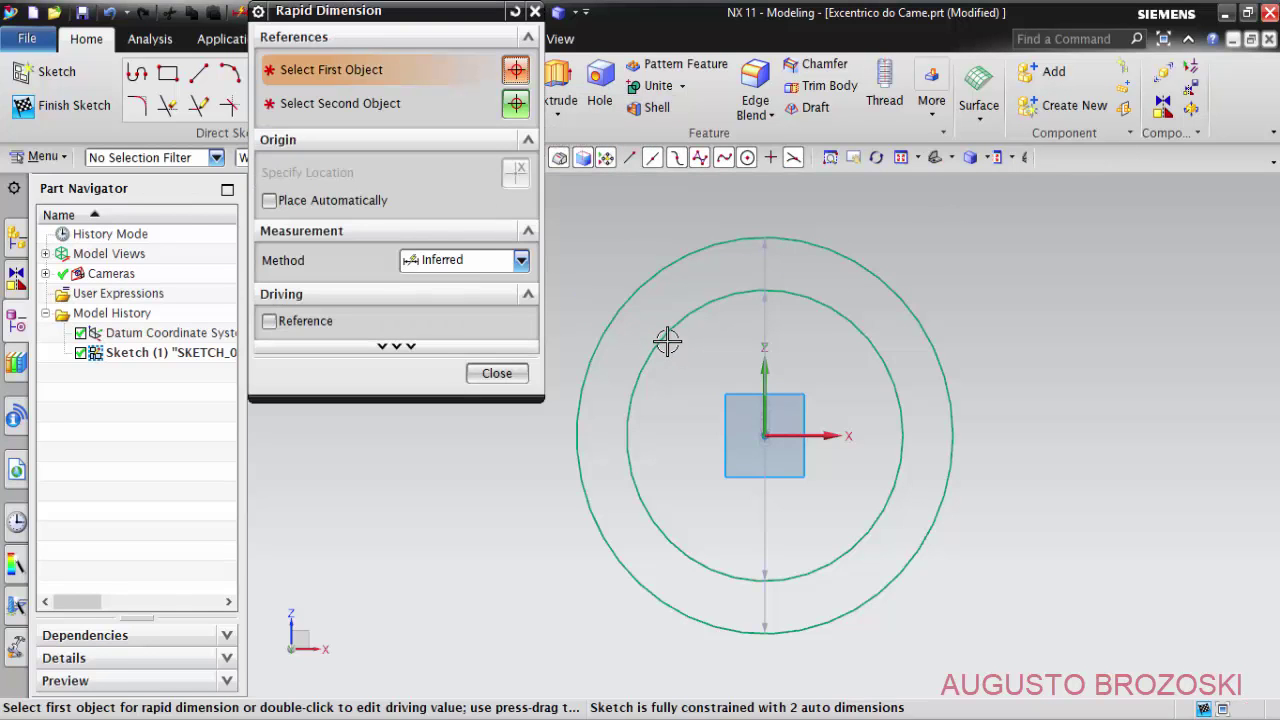
{"action": "left_click", "coordinate": [667, 345]}
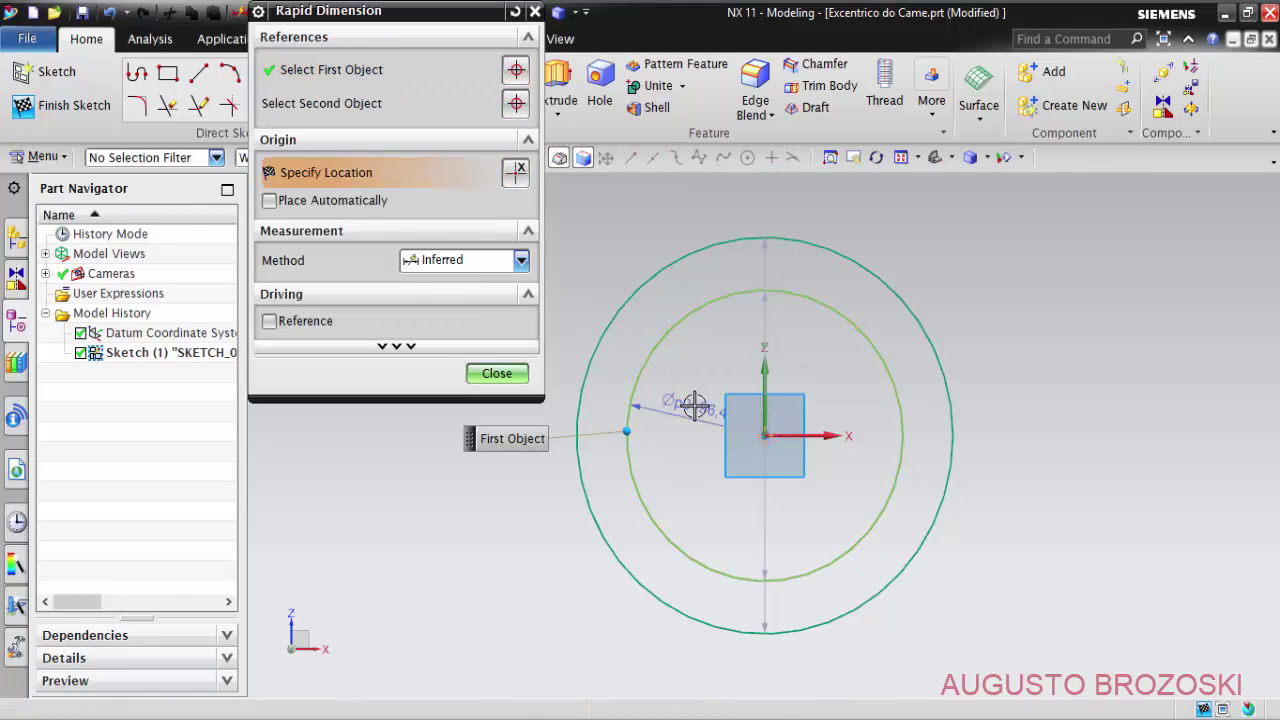
{"action": "left_click", "coordinate": [693, 405]}
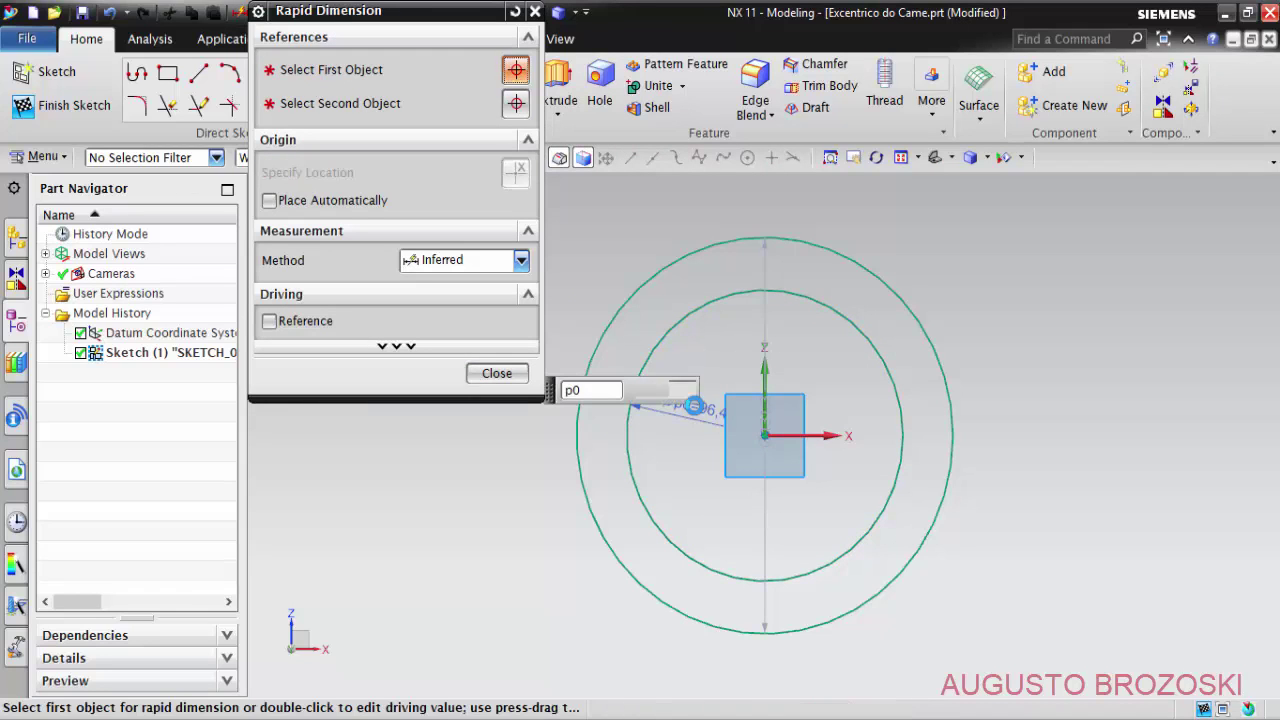
{"action": "type", "text": "95"}
{"action": "key", "text": "Return"}
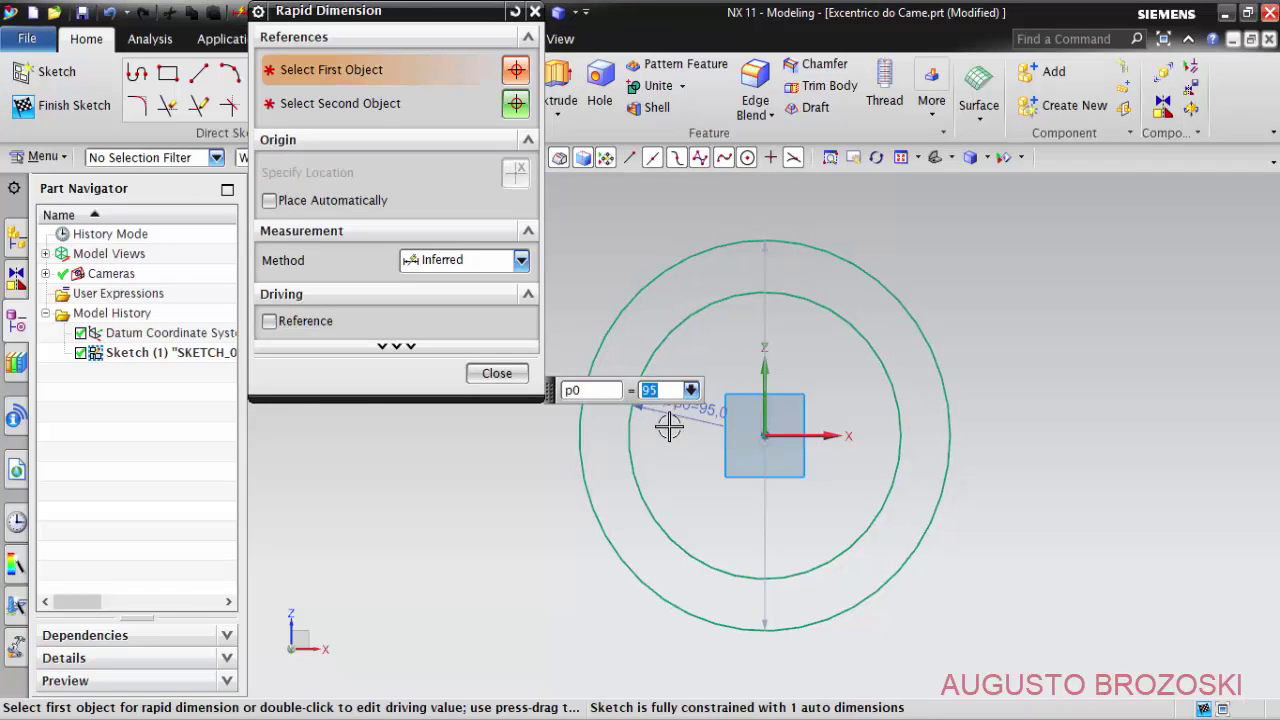
{"action": "left_click", "coordinate": [667, 273]}
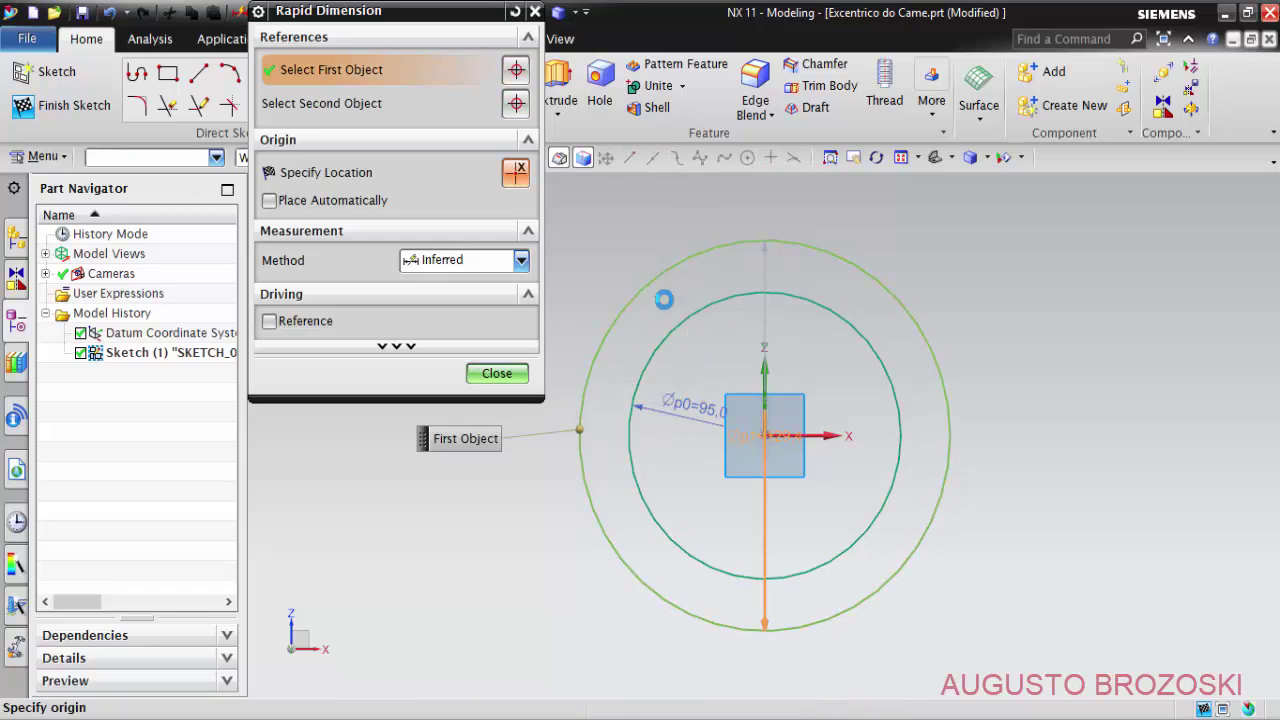
{"action": "key", "text": "Escape"}
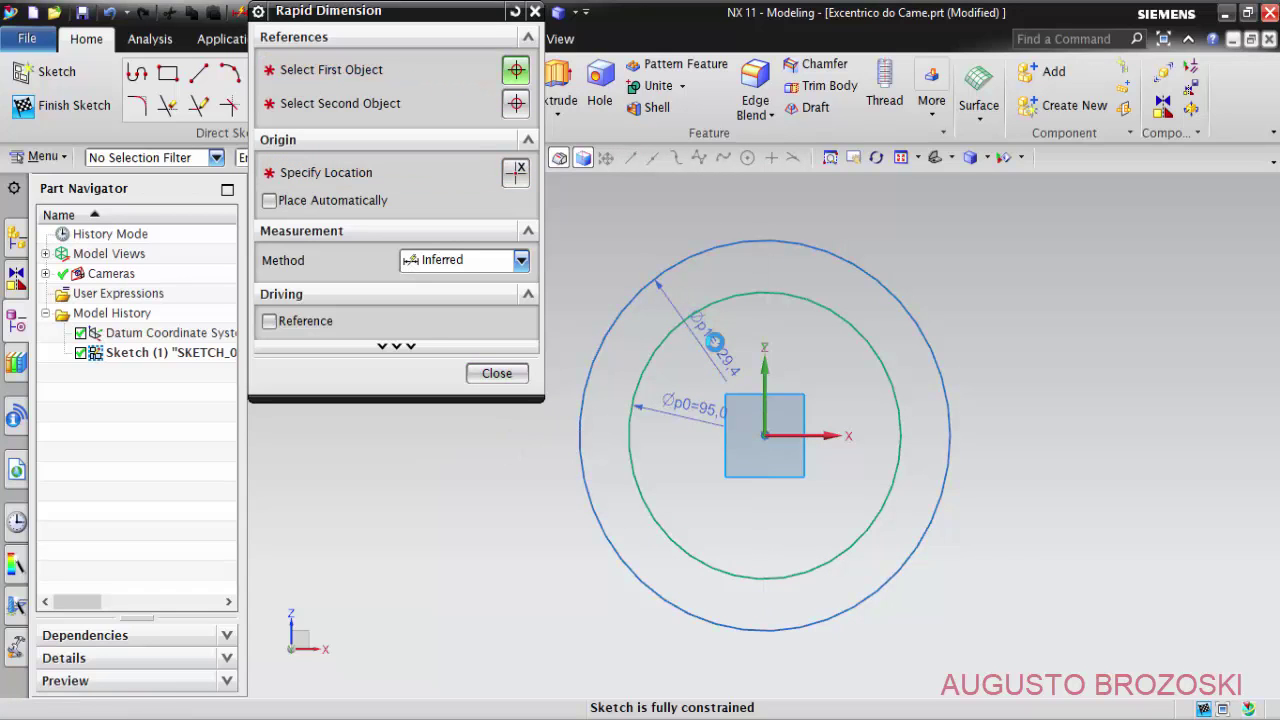
{"action": "left_click", "coordinate": [714, 345]}
{"action": "type", "text": "115"}
{"action": "key", "text": "Return"}
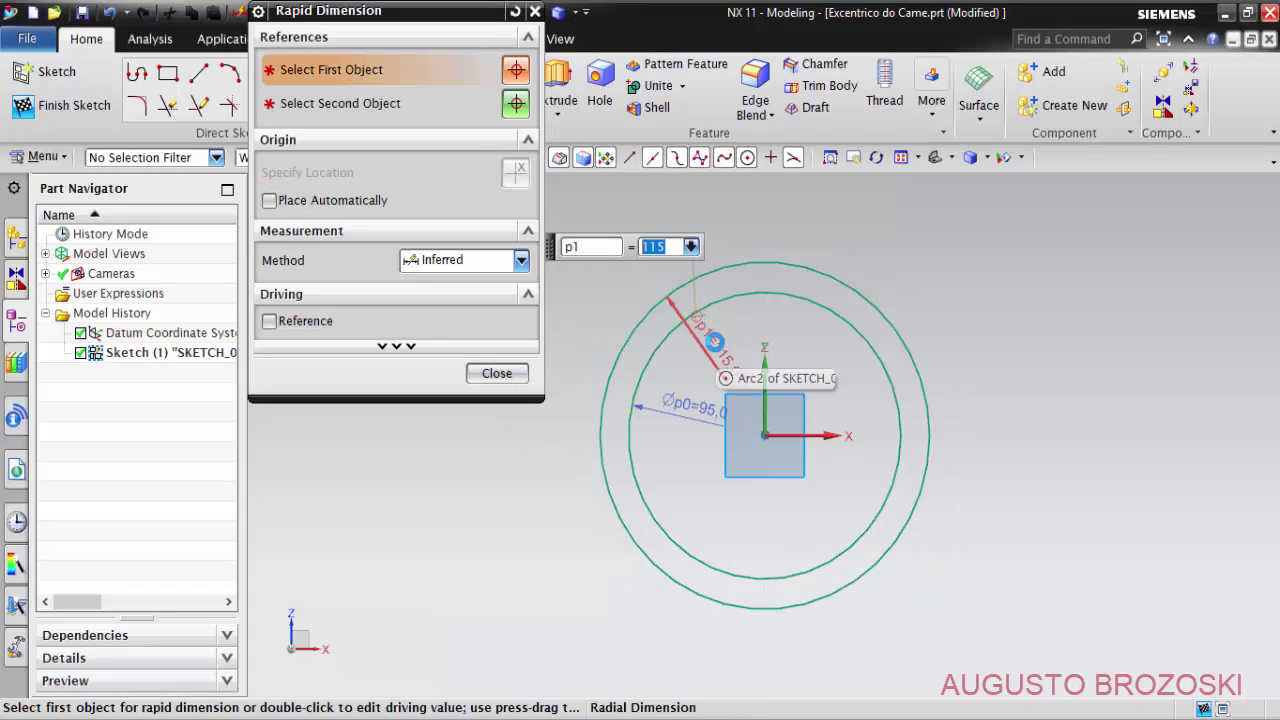
{"action": "left_click", "coordinate": [497, 373]}
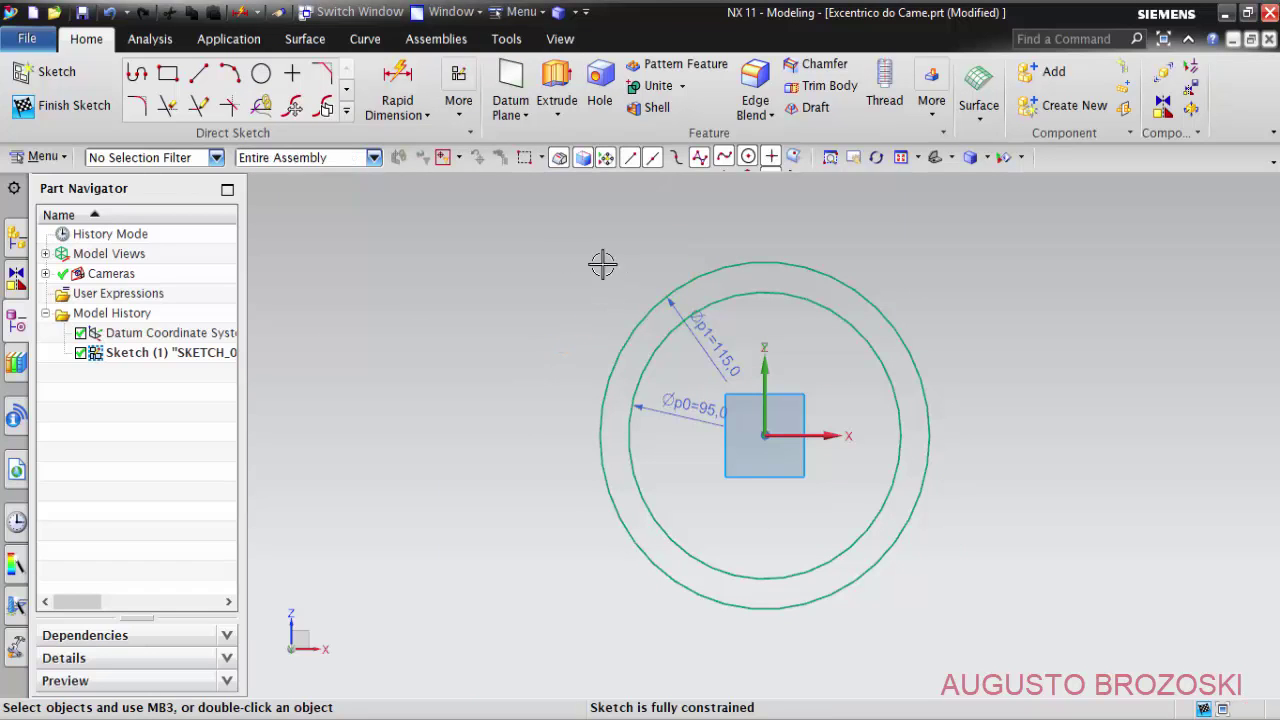
{"action": "left_click", "coordinate": [92, 106]}
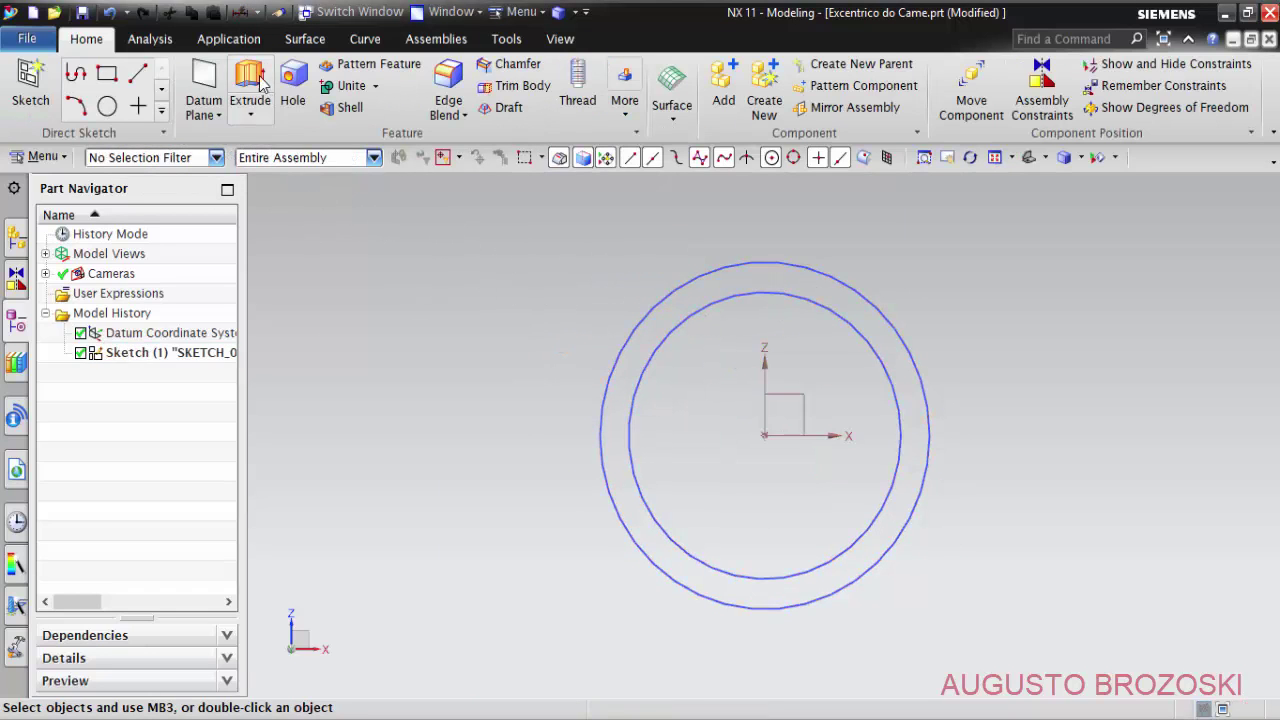
Extrude both circles 15 mm into a ring, show it trimetric, and save the part.
{"action": "left_click", "coordinate": [267, 99]}
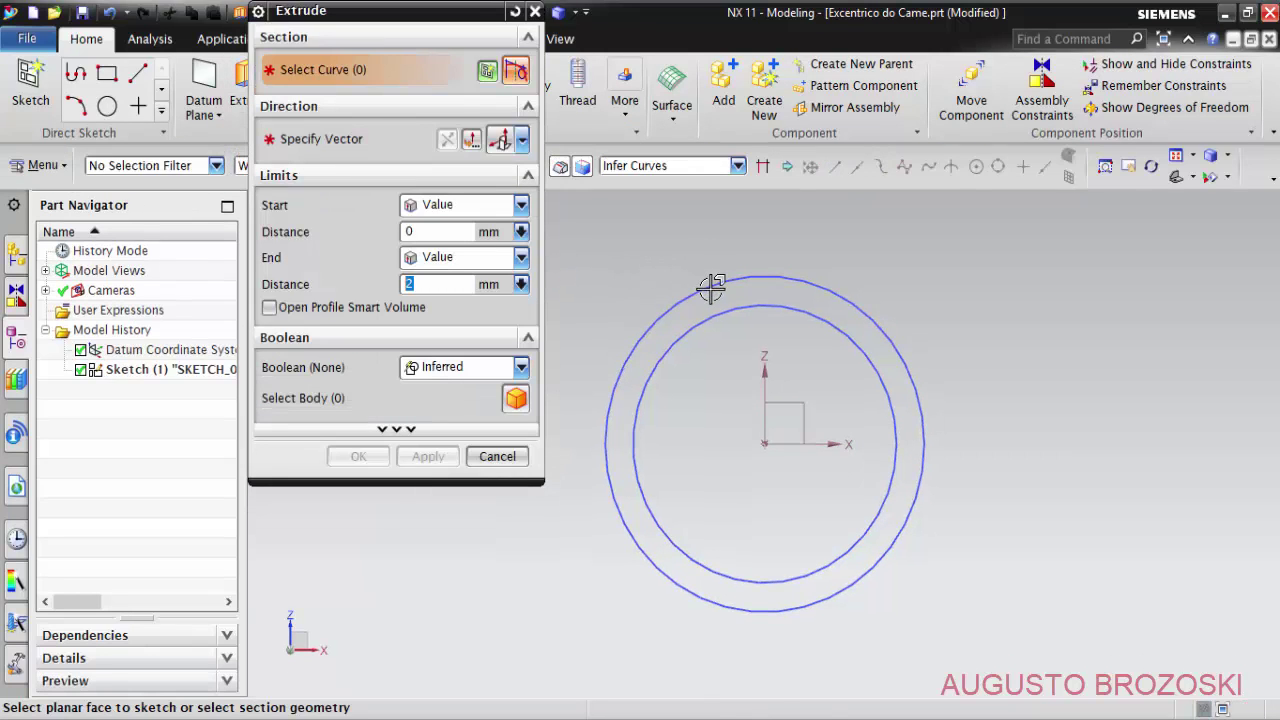
{"action": "left_click", "coordinate": [711, 288]}
{"action": "type", "text": "15"}
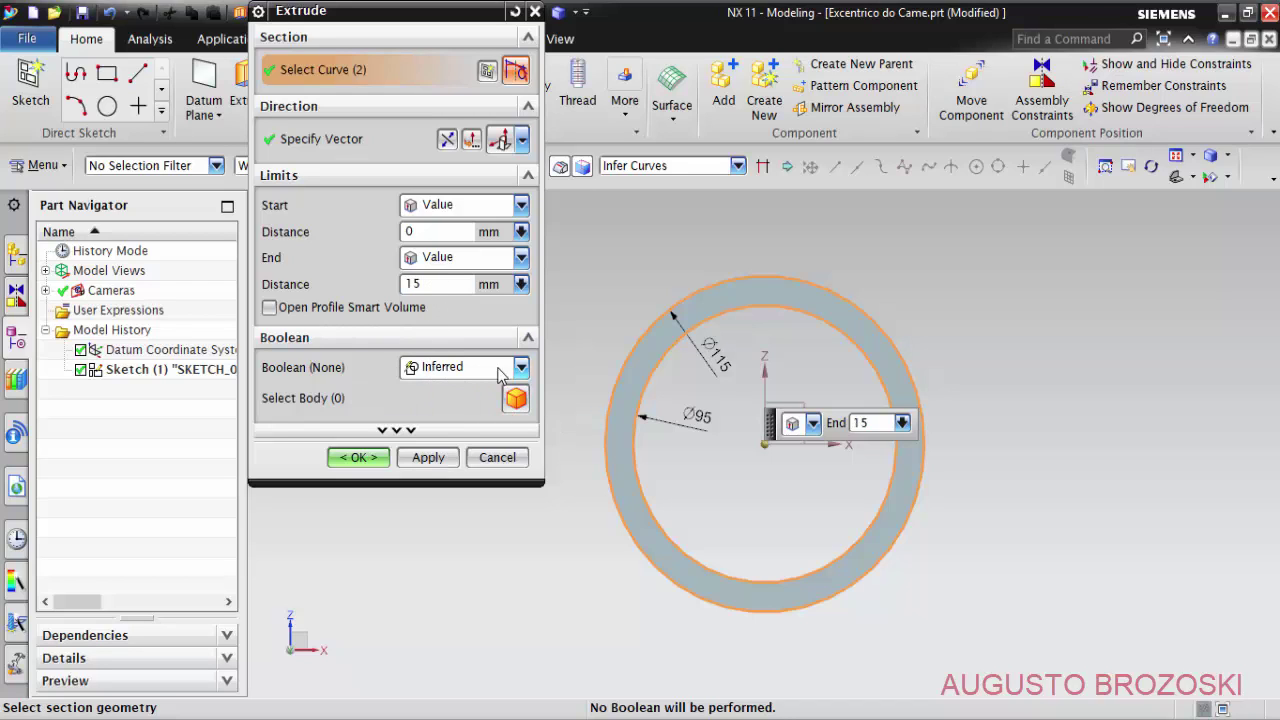
{"action": "left_click", "coordinate": [363, 458]}
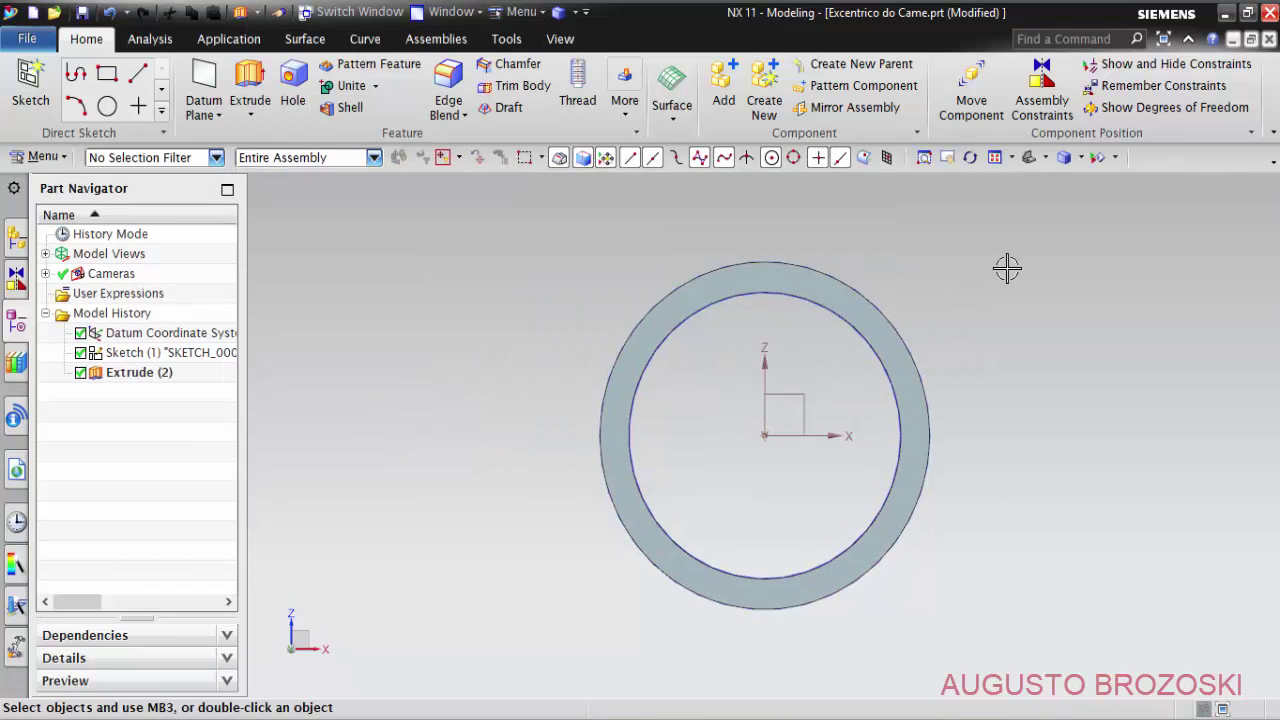
{"action": "left_click", "coordinate": [1029, 158]}
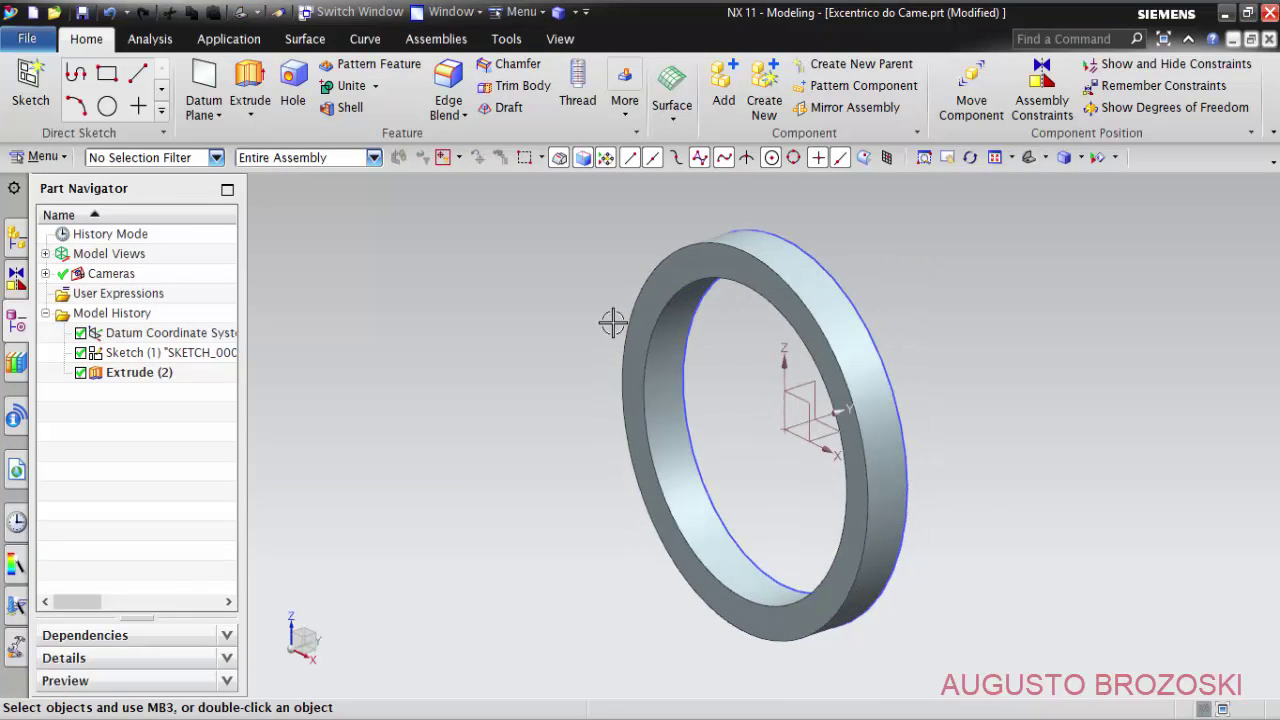
{"action": "left_click", "coordinate": [82, 13]}
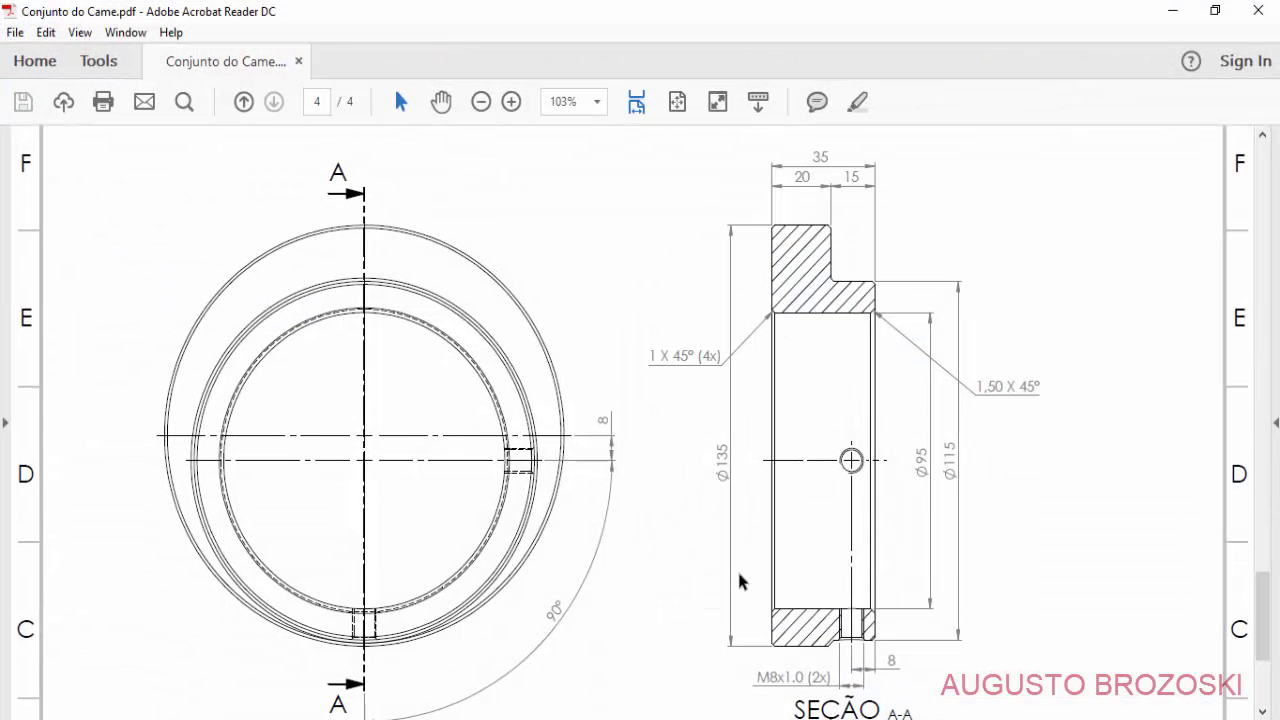
{"action": "scroll", "coordinate": [562, 494], "scroll_direction": "down", "scroll_amount": 1}
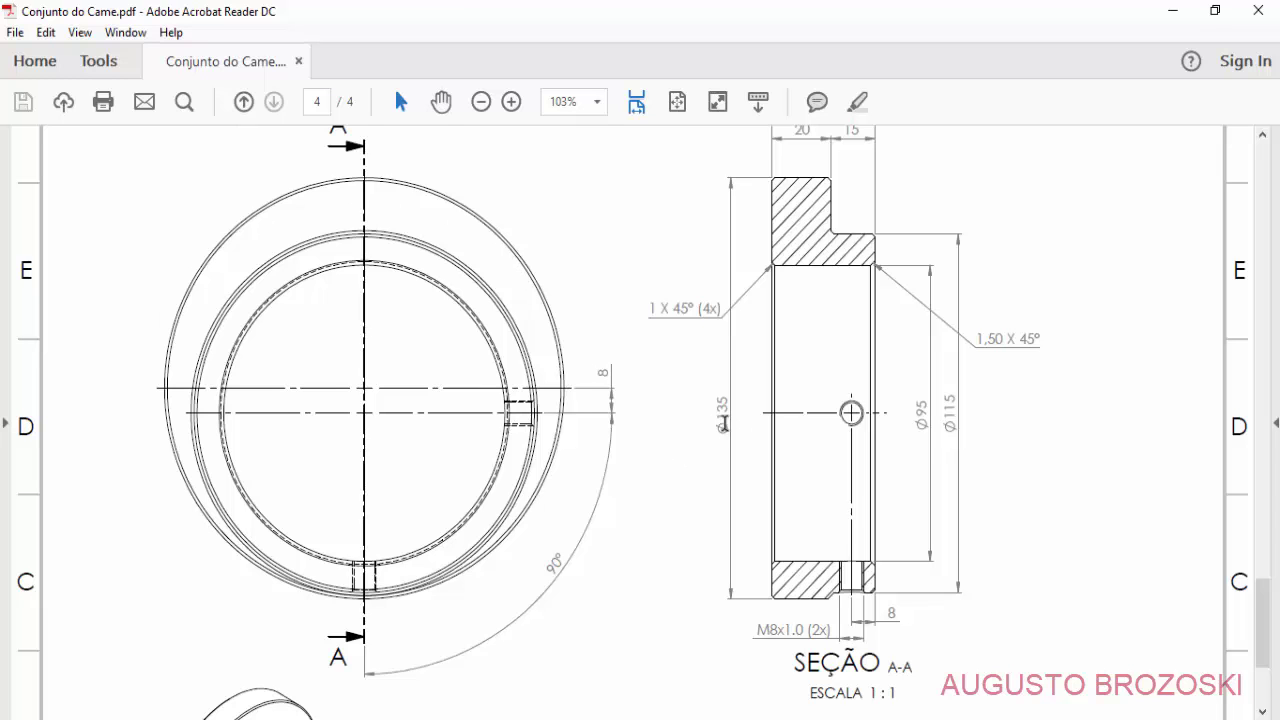
Start a sketch on the ring's front face and draw a circle just above the origin.
{"action": "left_click", "coordinate": [1173, 10]}
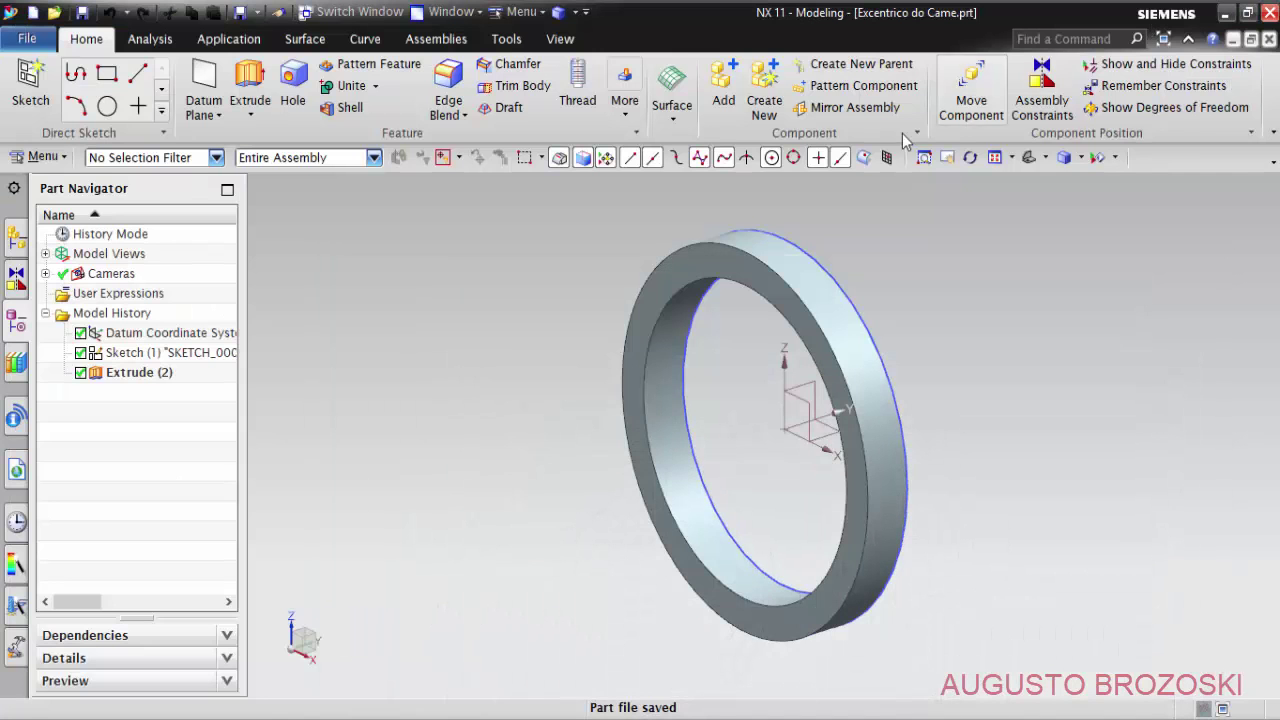
{"action": "left_click", "coordinate": [30, 80]}
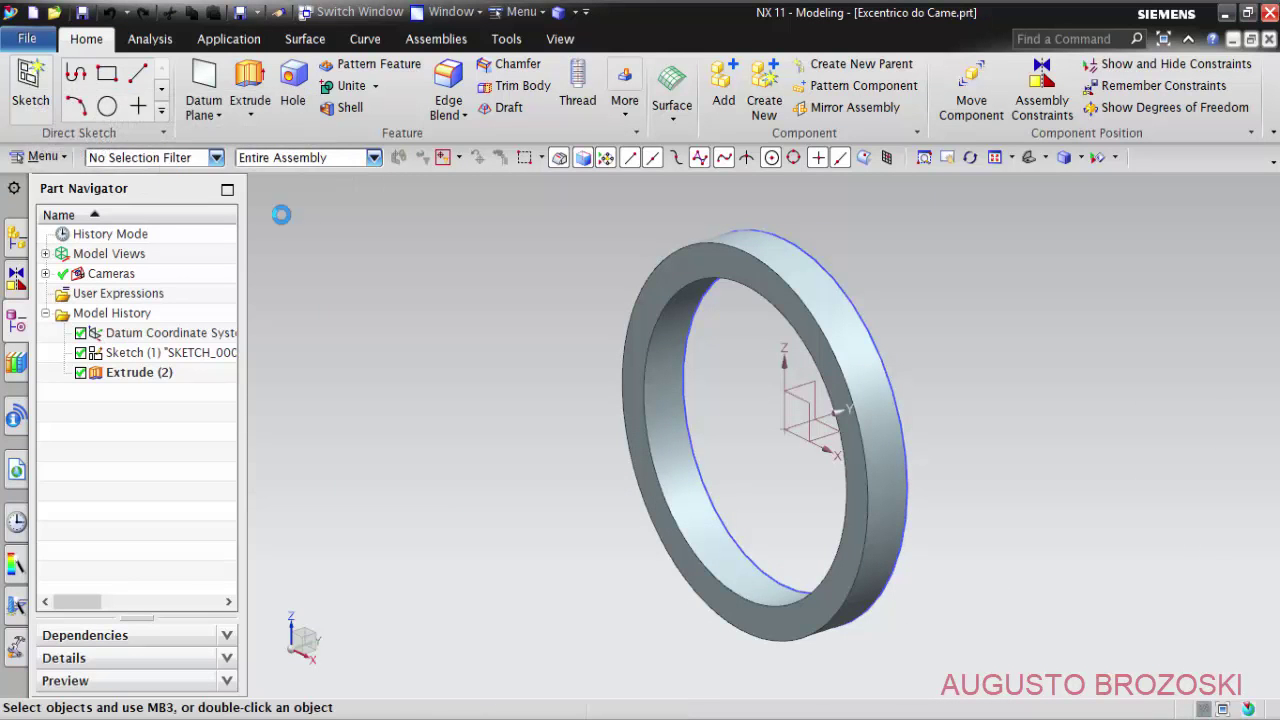
{"action": "left_click", "coordinate": [670, 280]}
{"action": "left_click", "coordinate": [427, 251]}
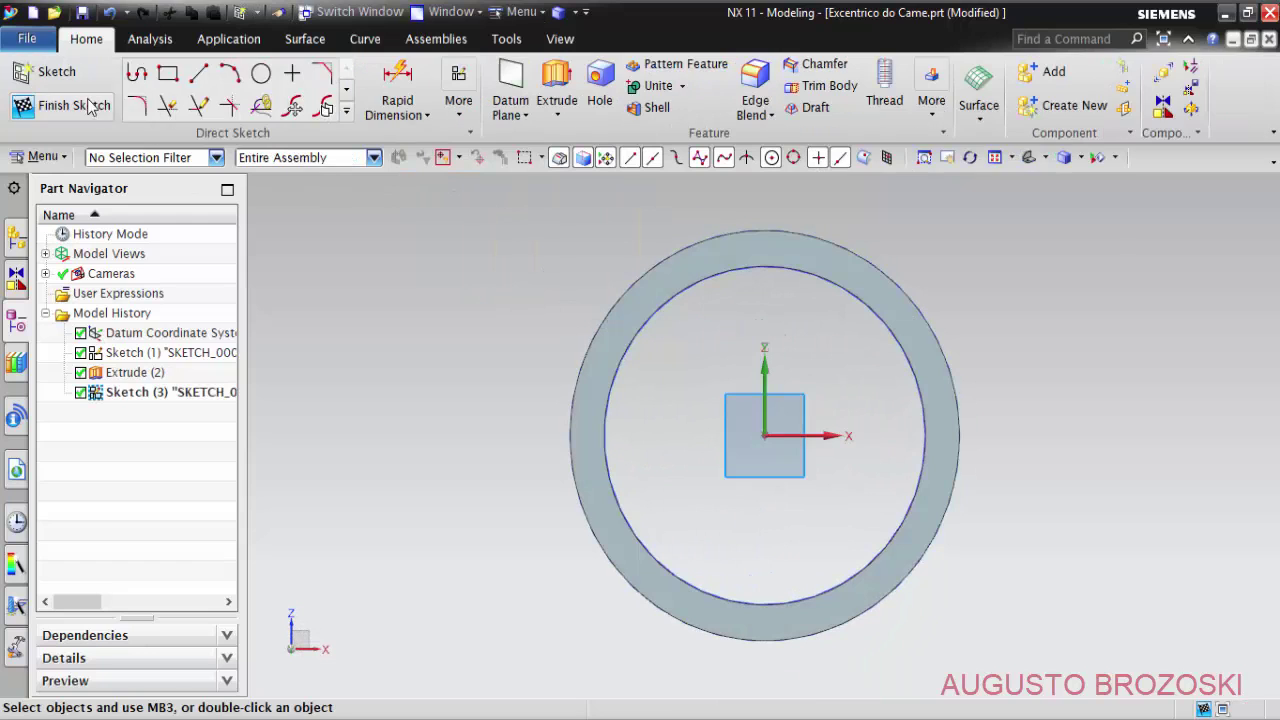
{"action": "left_click", "coordinate": [260, 73]}
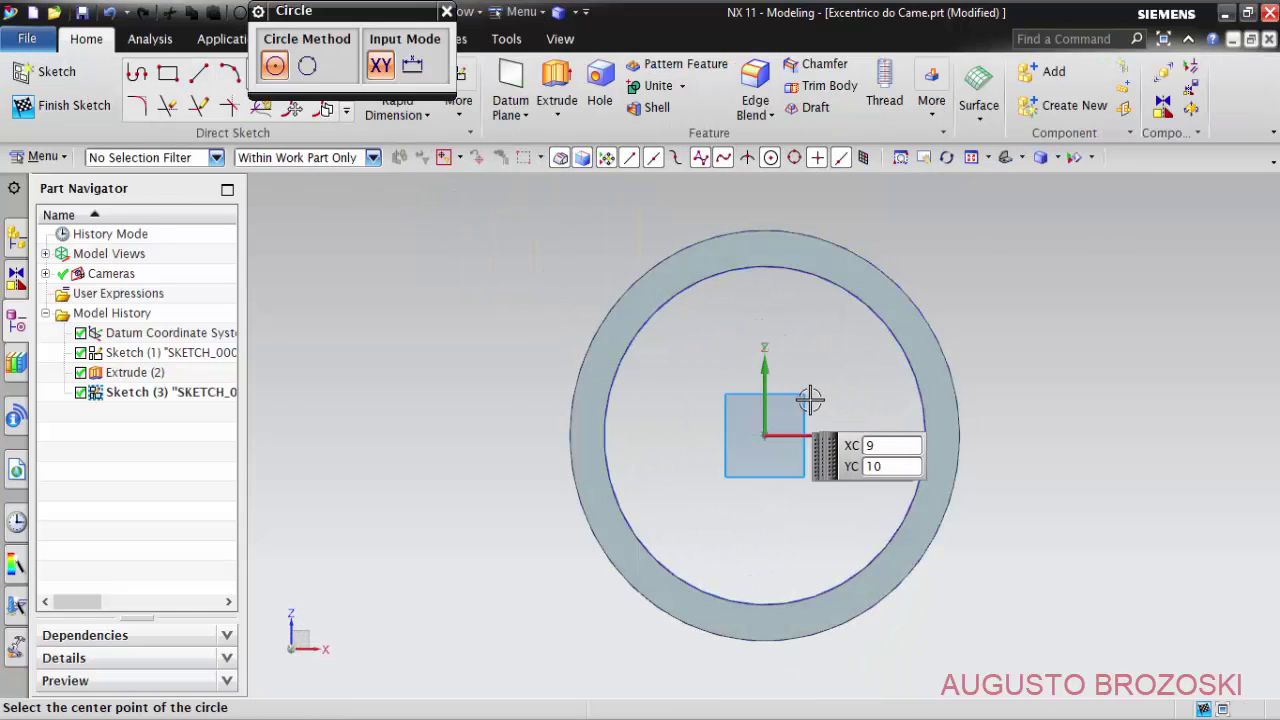
{"action": "scroll", "coordinate": [784, 399], "scroll_direction": "up", "scroll_amount": 2}
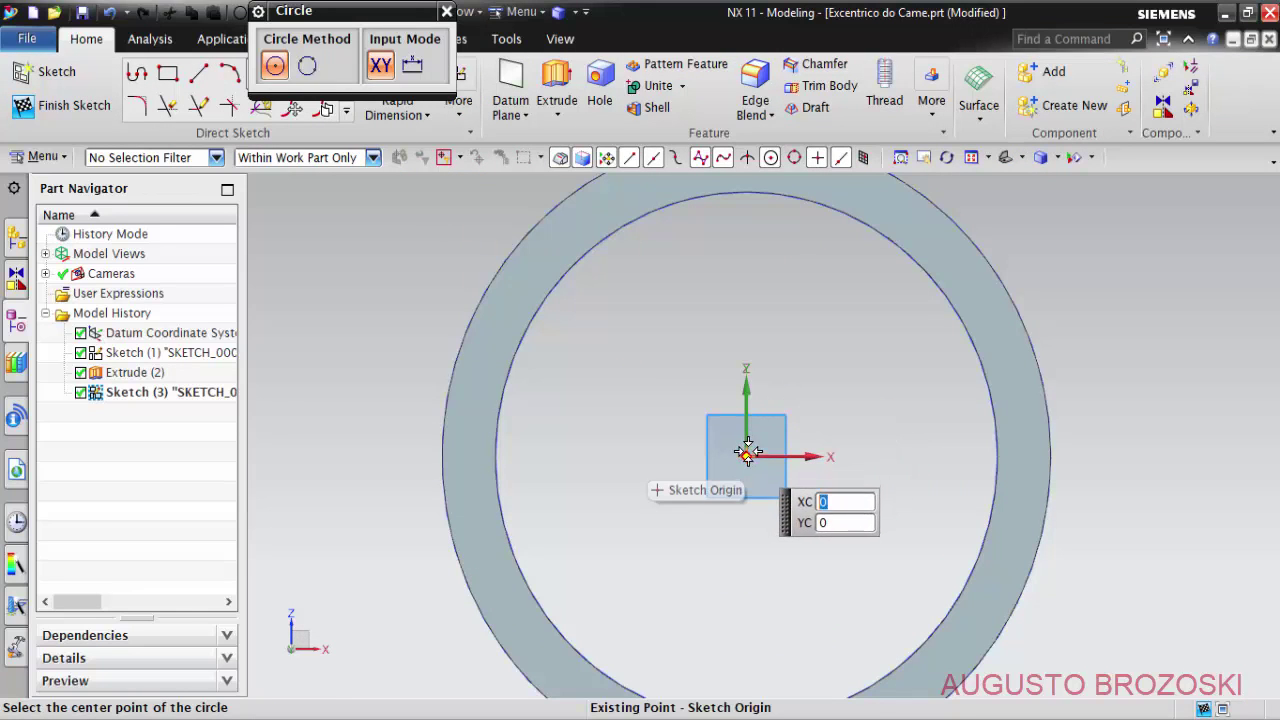
{"action": "left_click", "coordinate": [745, 350]}
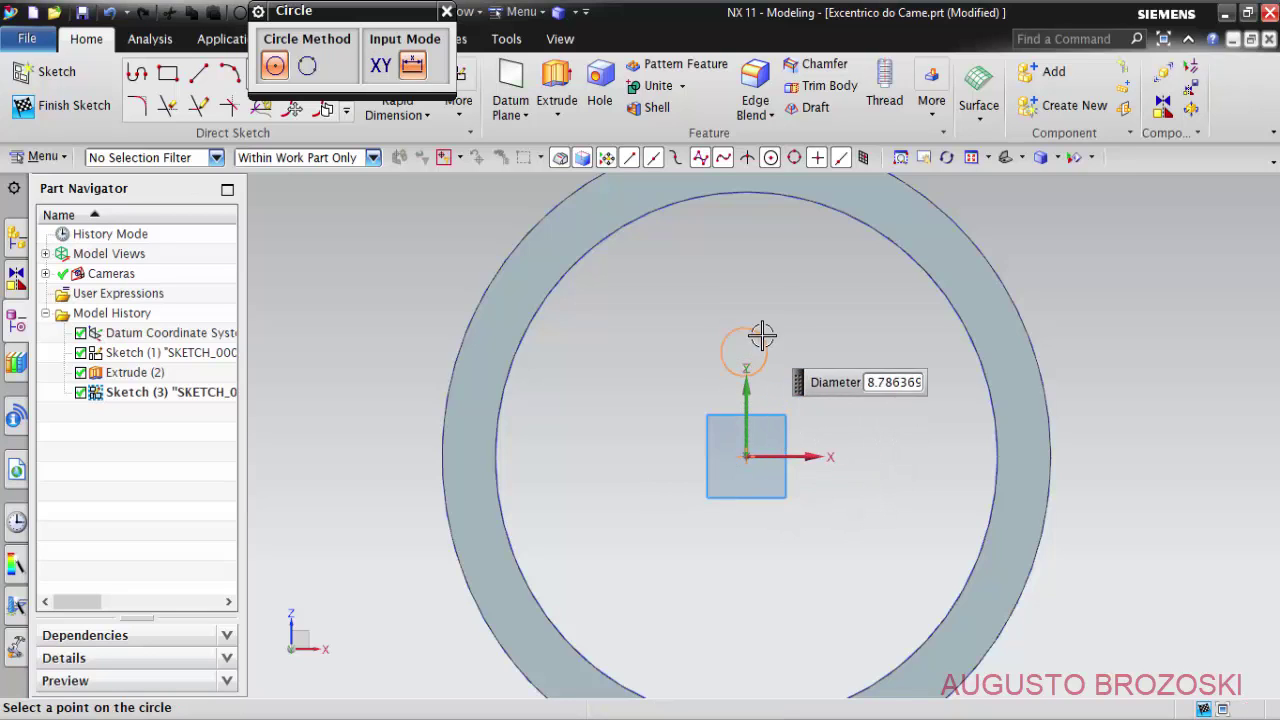
{"action": "left_click", "coordinate": [877, 309]}
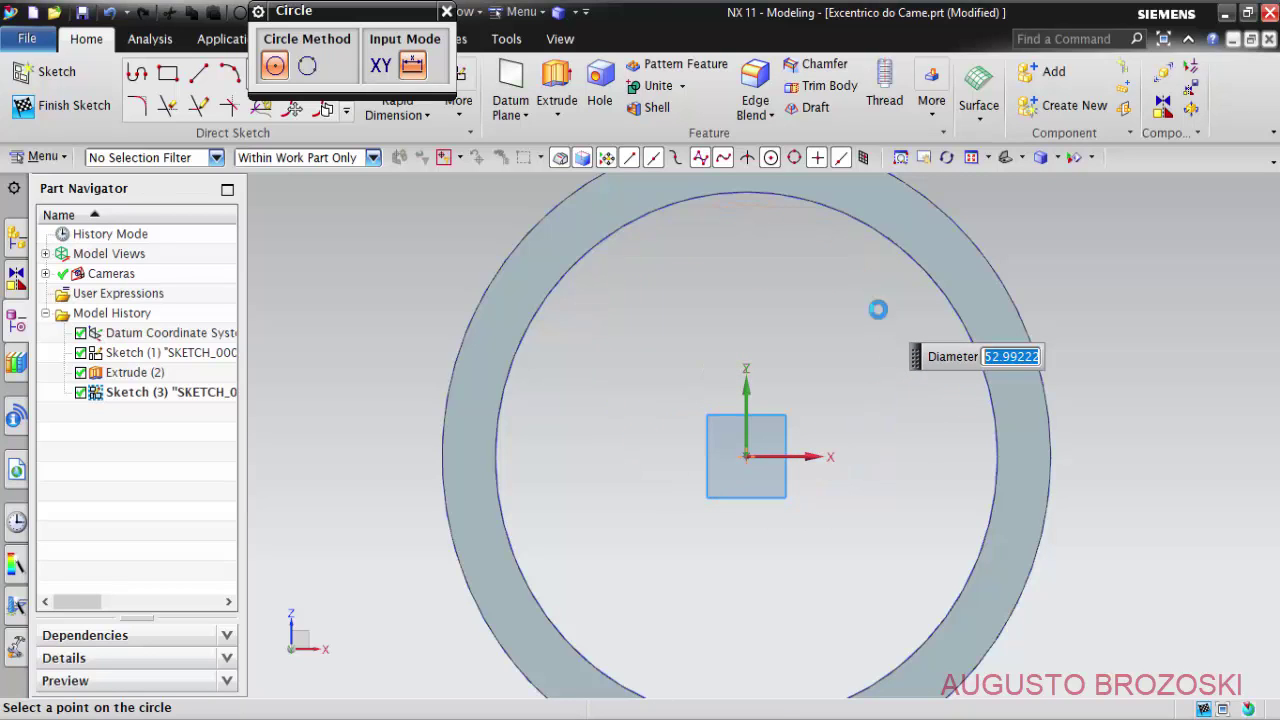
{"action": "left_click", "coordinate": [446, 14]}
Align the circle's centre vertically with the sketch origin.
{"action": "scroll", "coordinate": [820, 365], "scroll_direction": "up", "scroll_amount": 3}
{"action": "scroll", "coordinate": [764, 383], "scroll_direction": "up", "scroll_amount": 1}
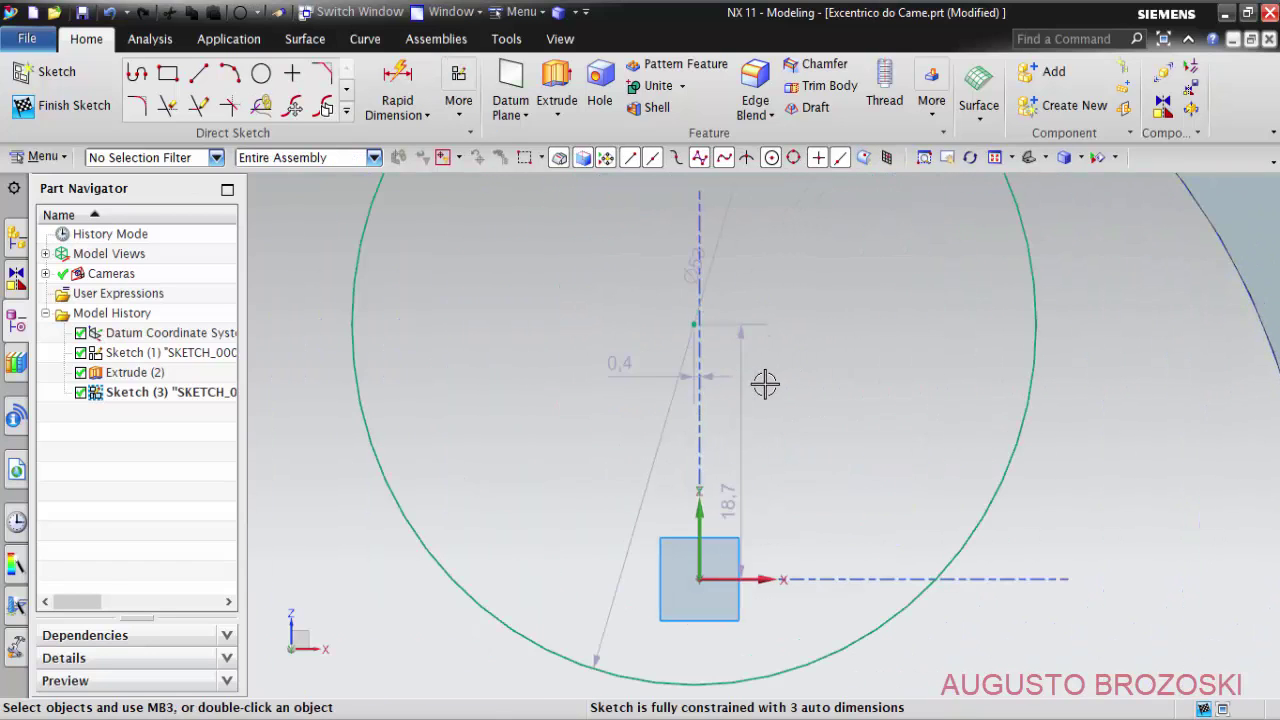
{"action": "left_click", "coordinate": [694, 321]}
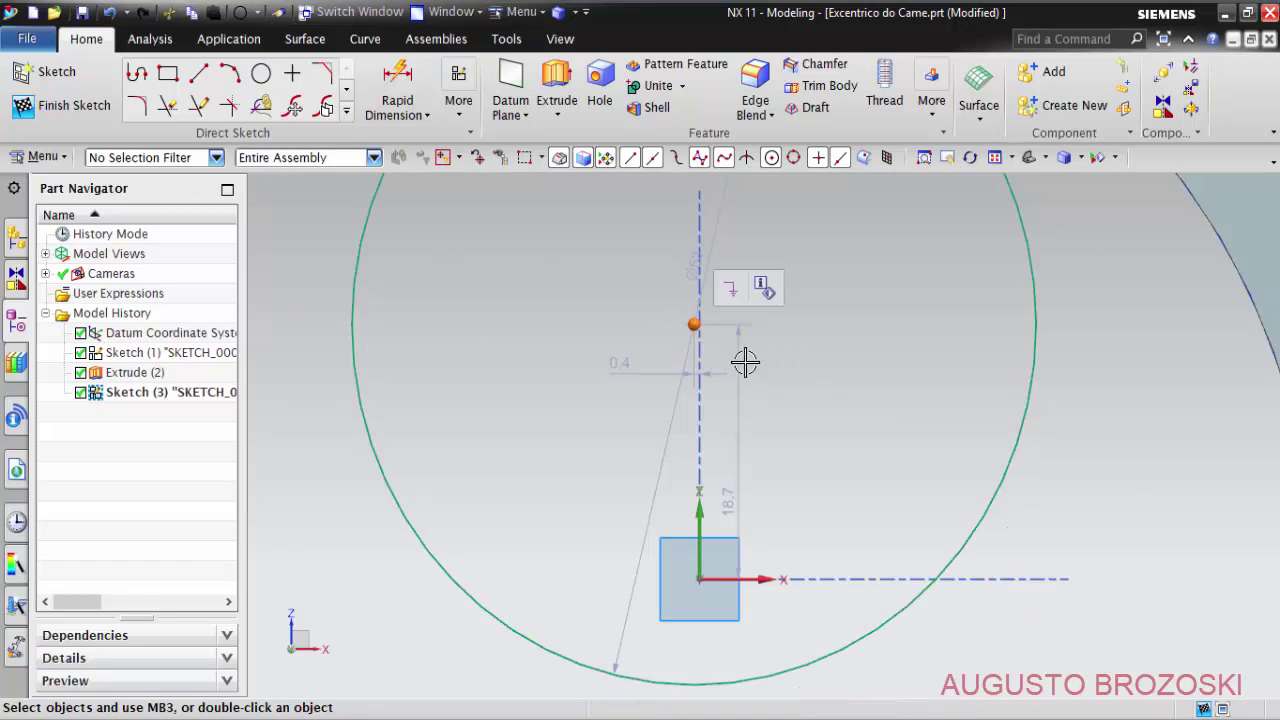
{"action": "left_click", "coordinate": [700, 577]}
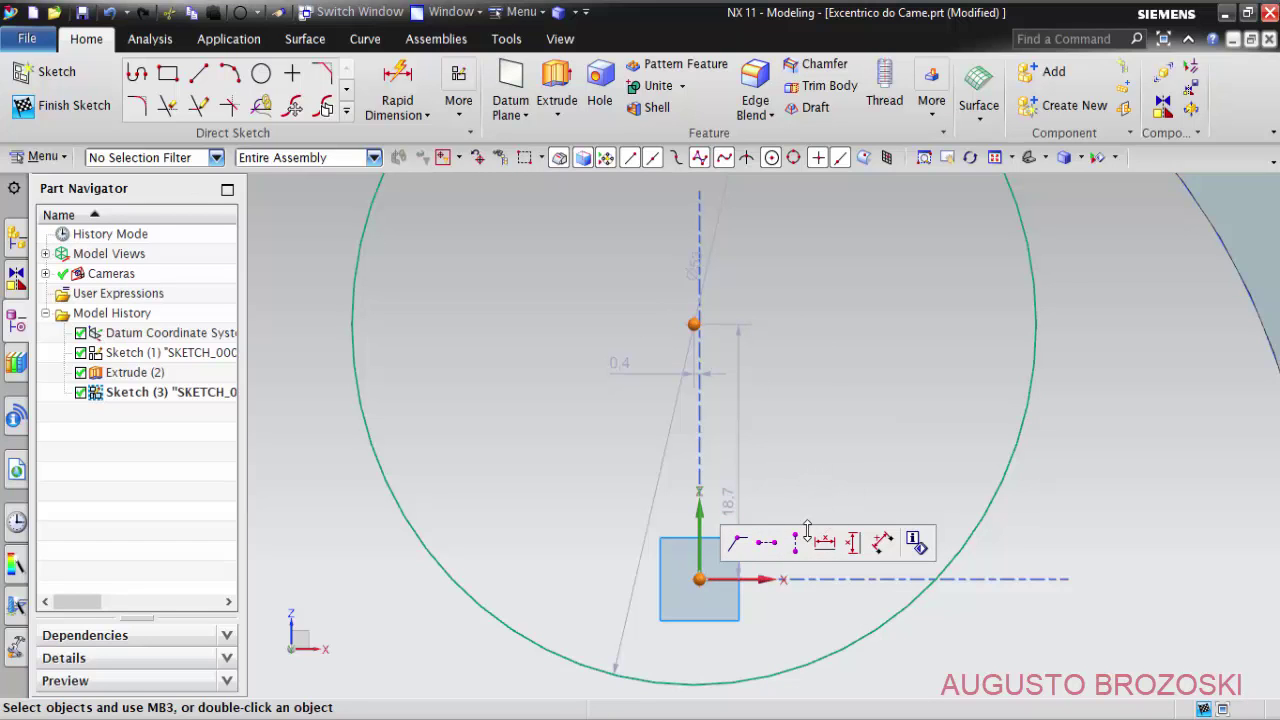
{"action": "left_click", "coordinate": [794, 541]}
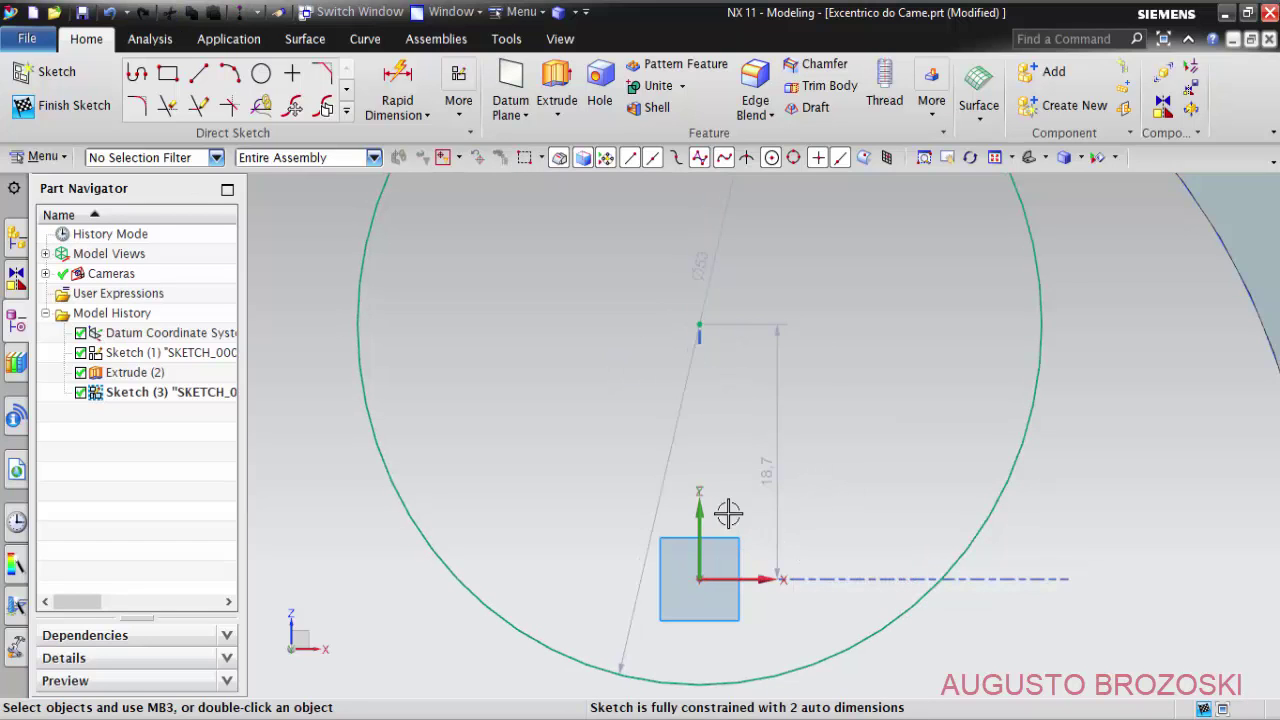
{"action": "scroll", "coordinate": [680, 449], "scroll_direction": "down", "scroll_amount": 2}
{"action": "scroll", "coordinate": [686, 449], "scroll_direction": "down", "scroll_amount": 2}
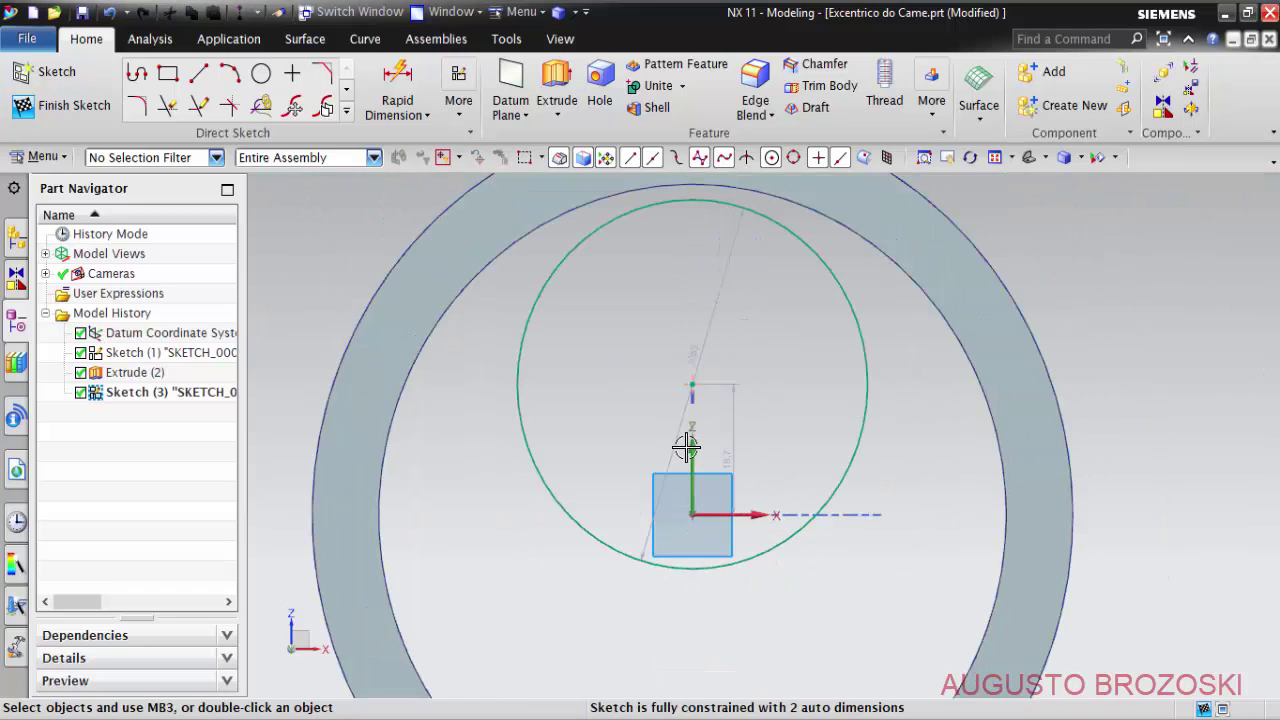
Dimension the circle centre 8 above the origin and the diameter to 135.
{"action": "left_click", "coordinate": [398, 80]}
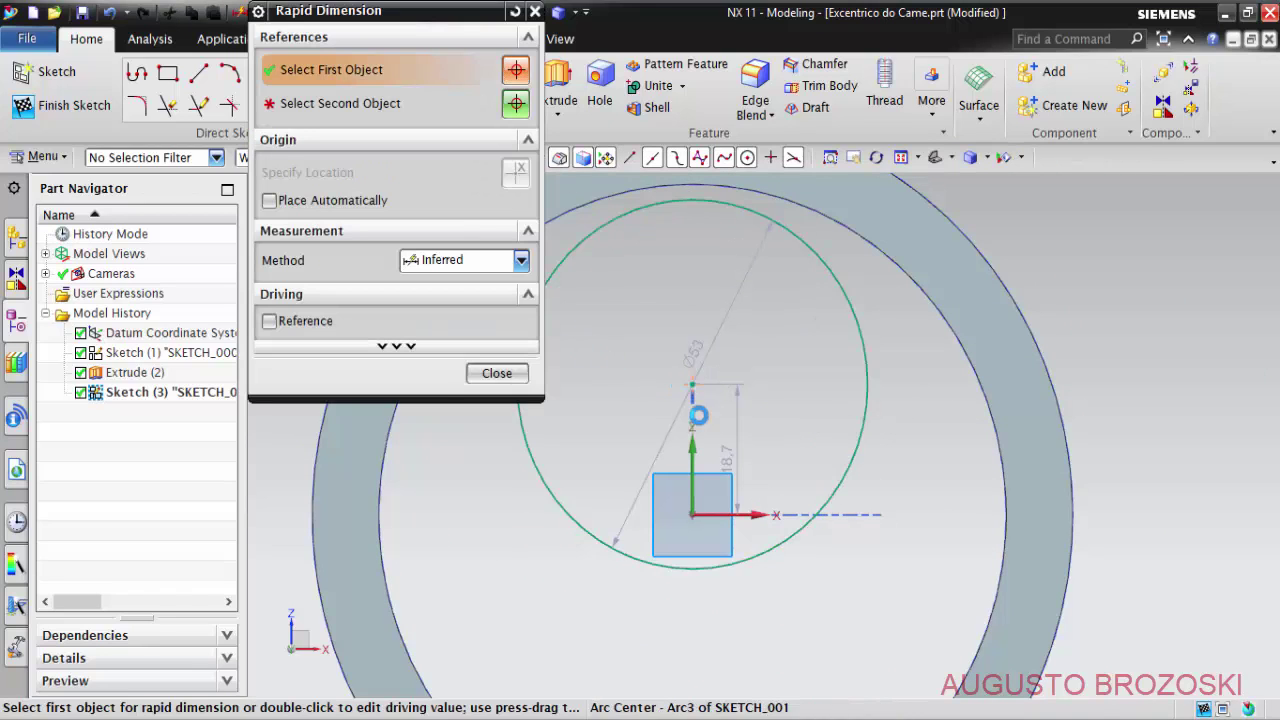
{"action": "left_click", "coordinate": [691, 512]}
{"action": "left_click", "coordinate": [691, 512]}
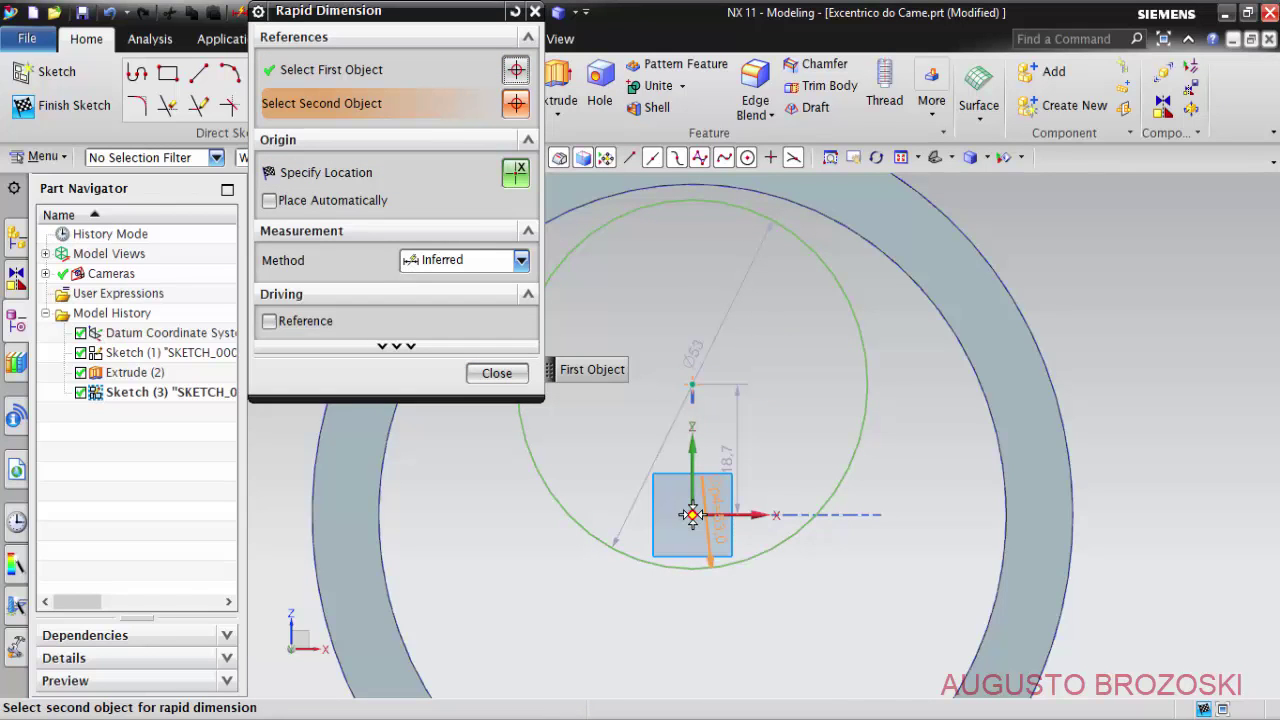
{"action": "left_click", "coordinate": [803, 436]}
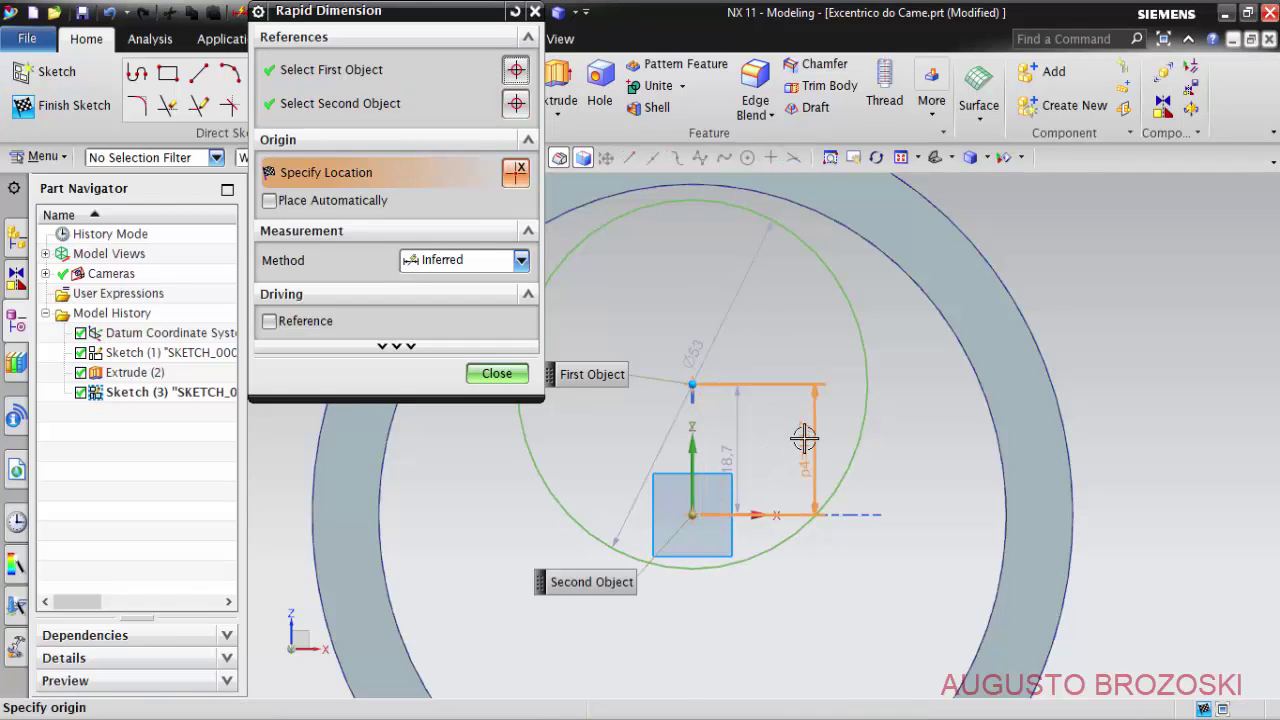
{"action": "left_click", "coordinate": [806, 438]}
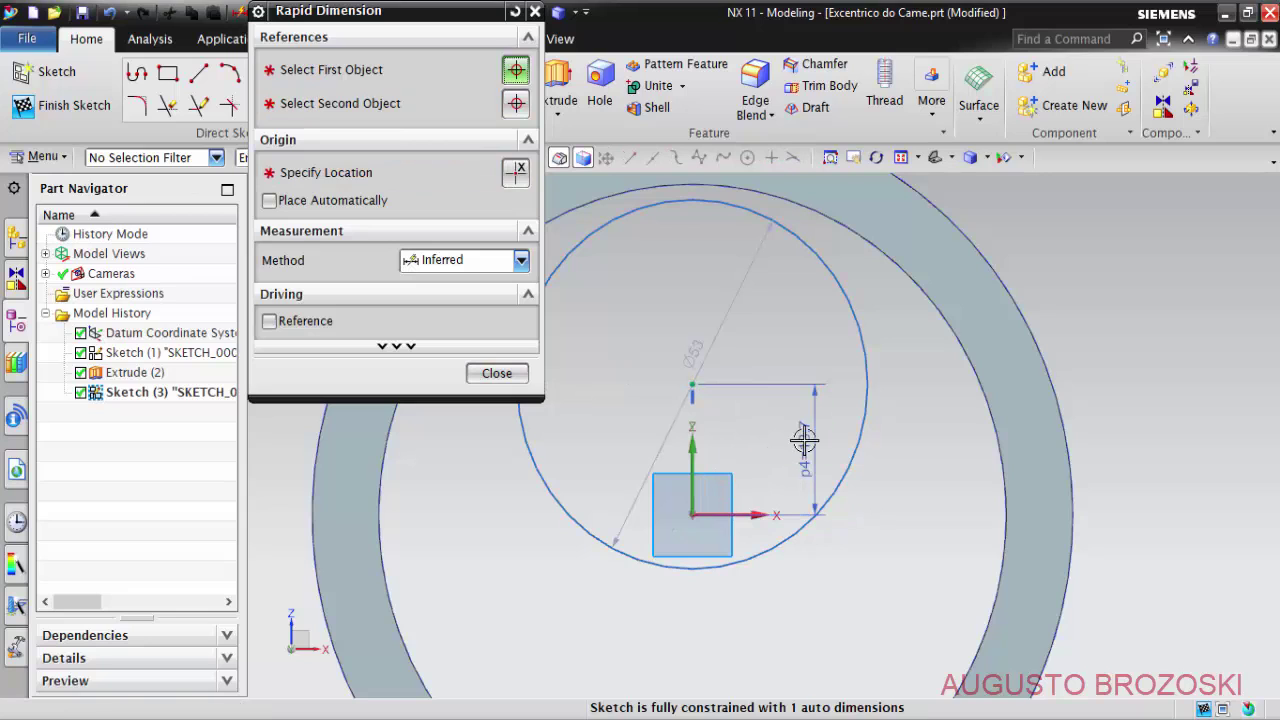
{"action": "type", "text": "8"}
{"action": "key", "text": "Return"}
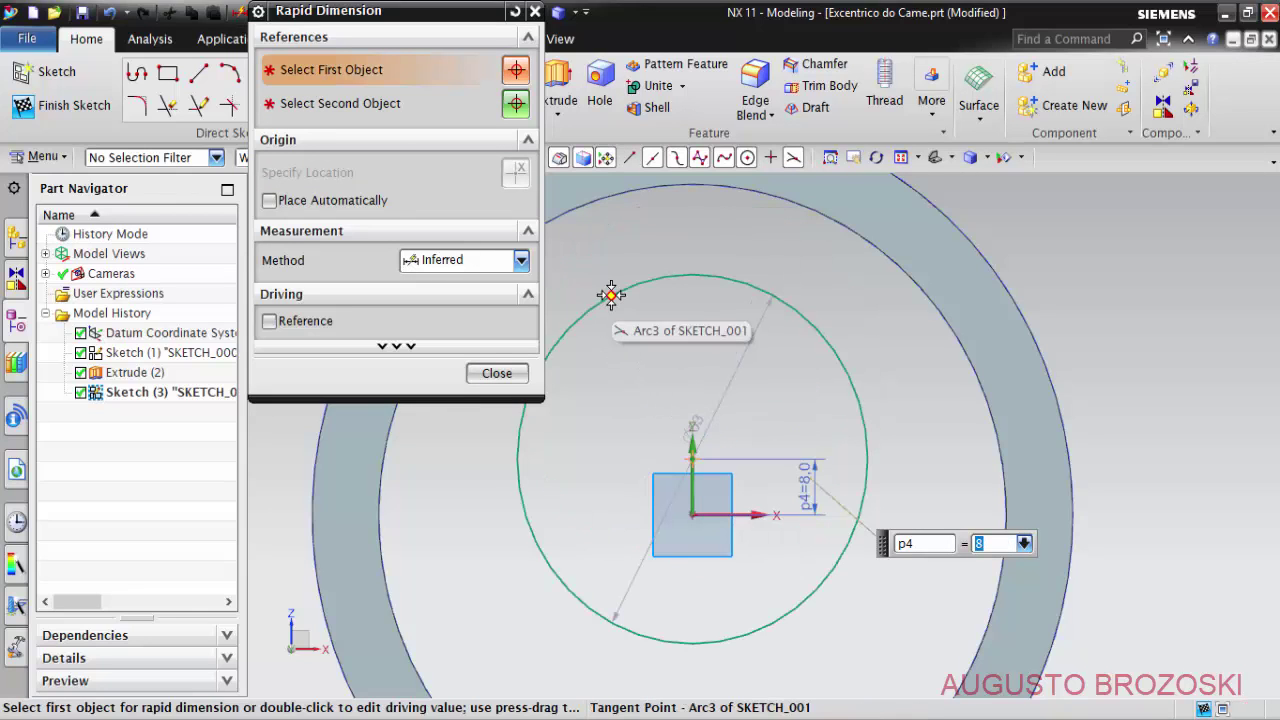
{"action": "left_click", "coordinate": [596, 312]}
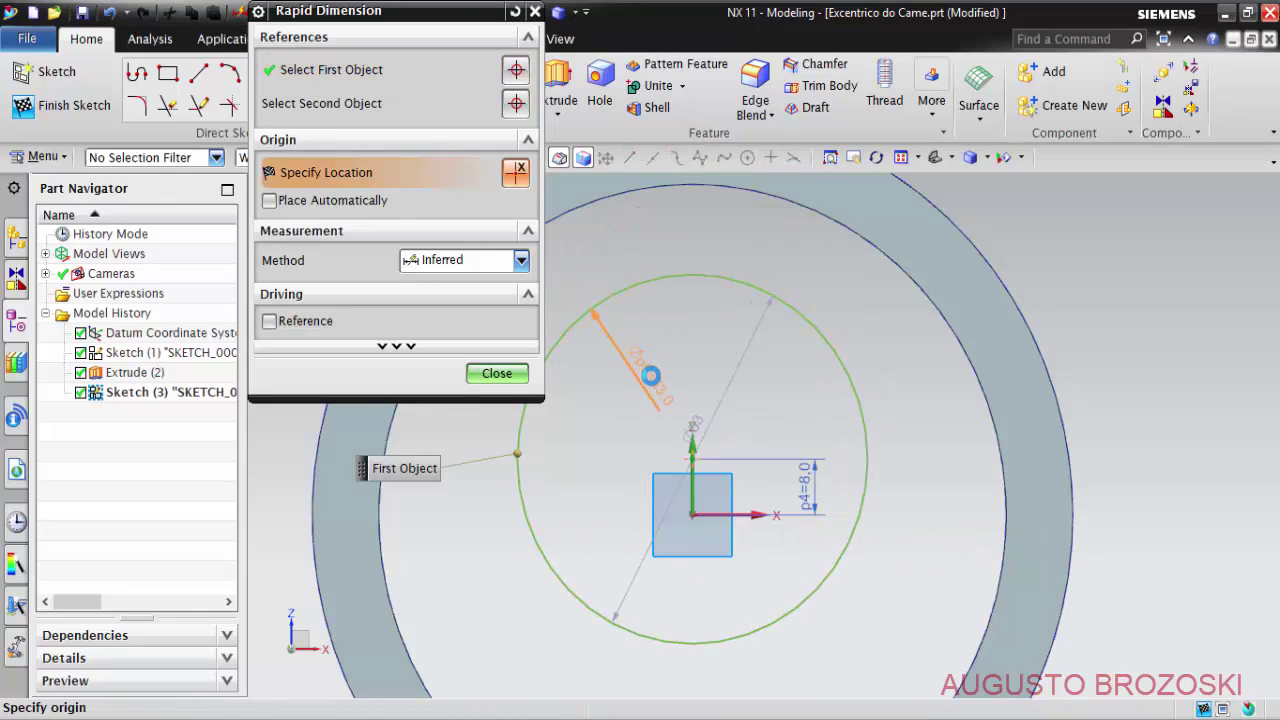
{"action": "left_click", "coordinate": [650, 376]}
{"action": "double_click", "coordinate": [651, 380]}
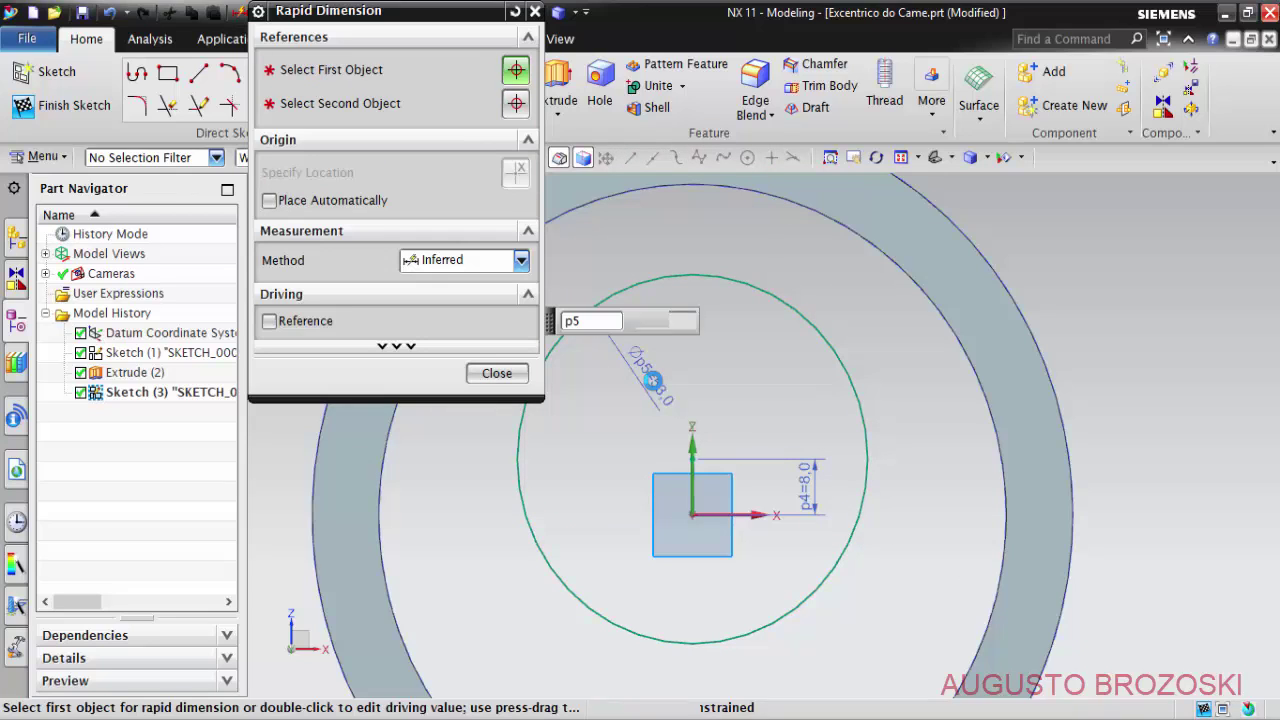
{"action": "type", "text": "135"}
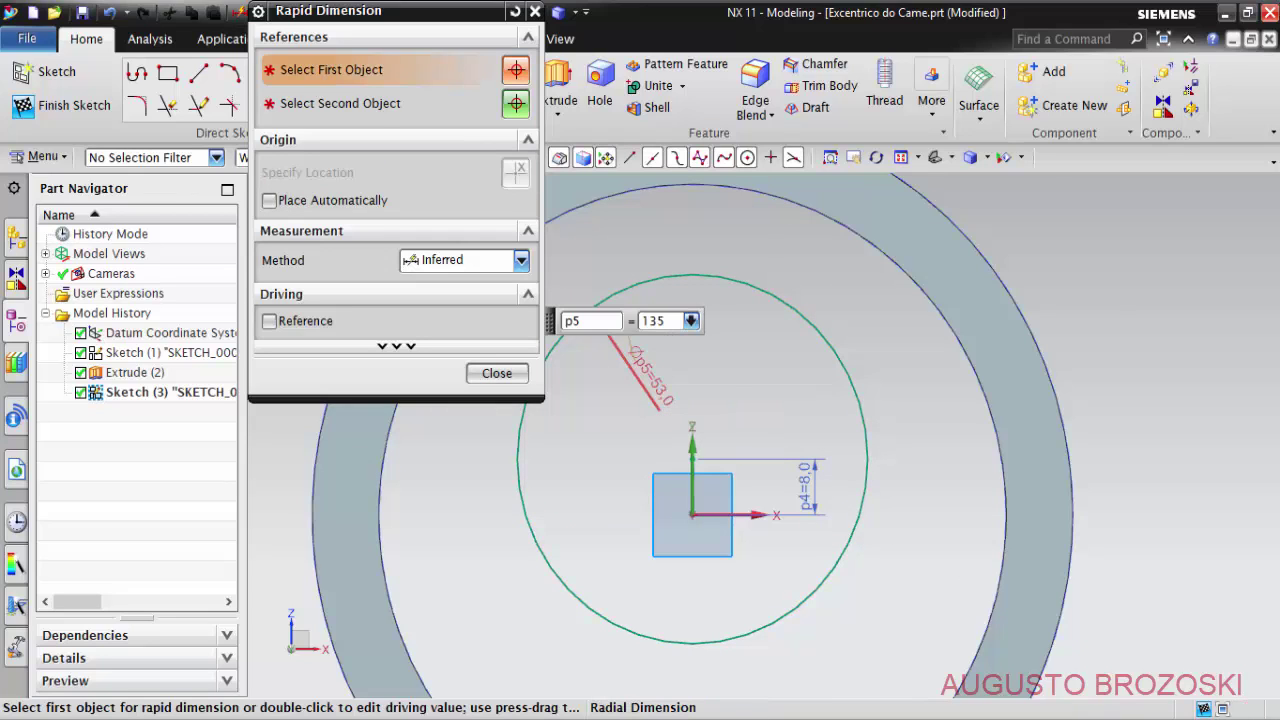
{"action": "key", "text": "Return"}
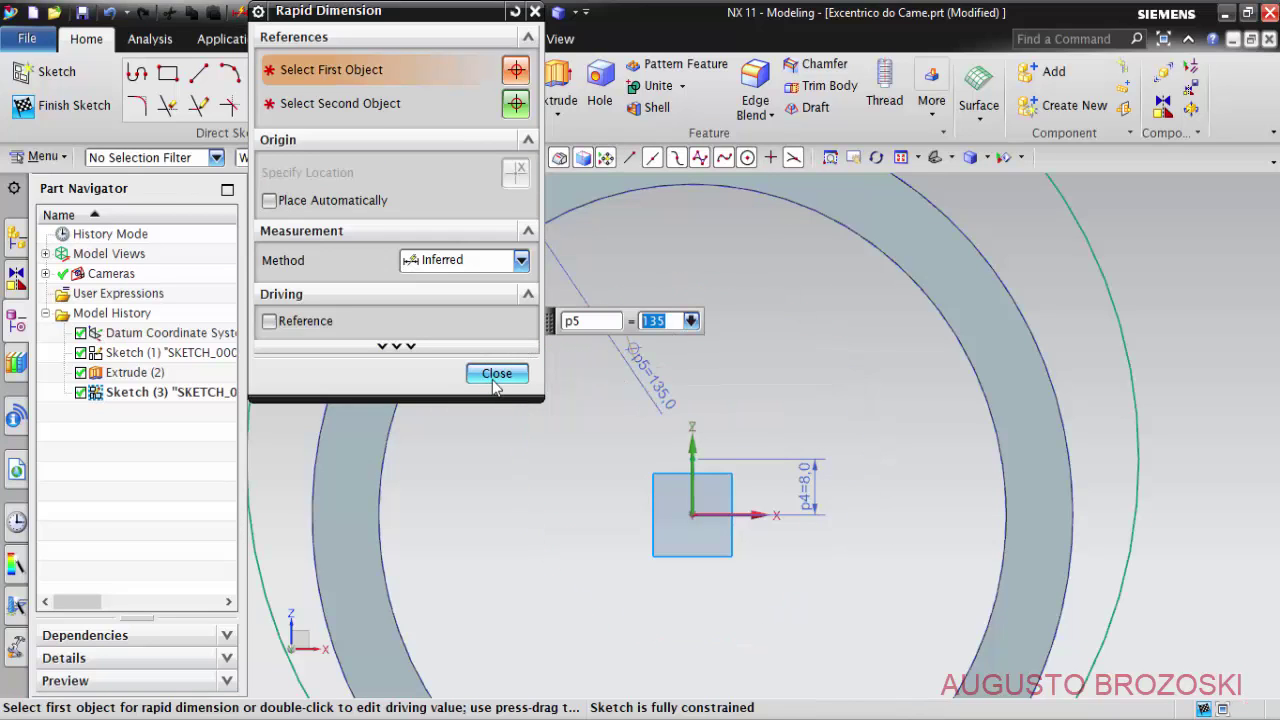
{"action": "left_click", "coordinate": [496, 374]}
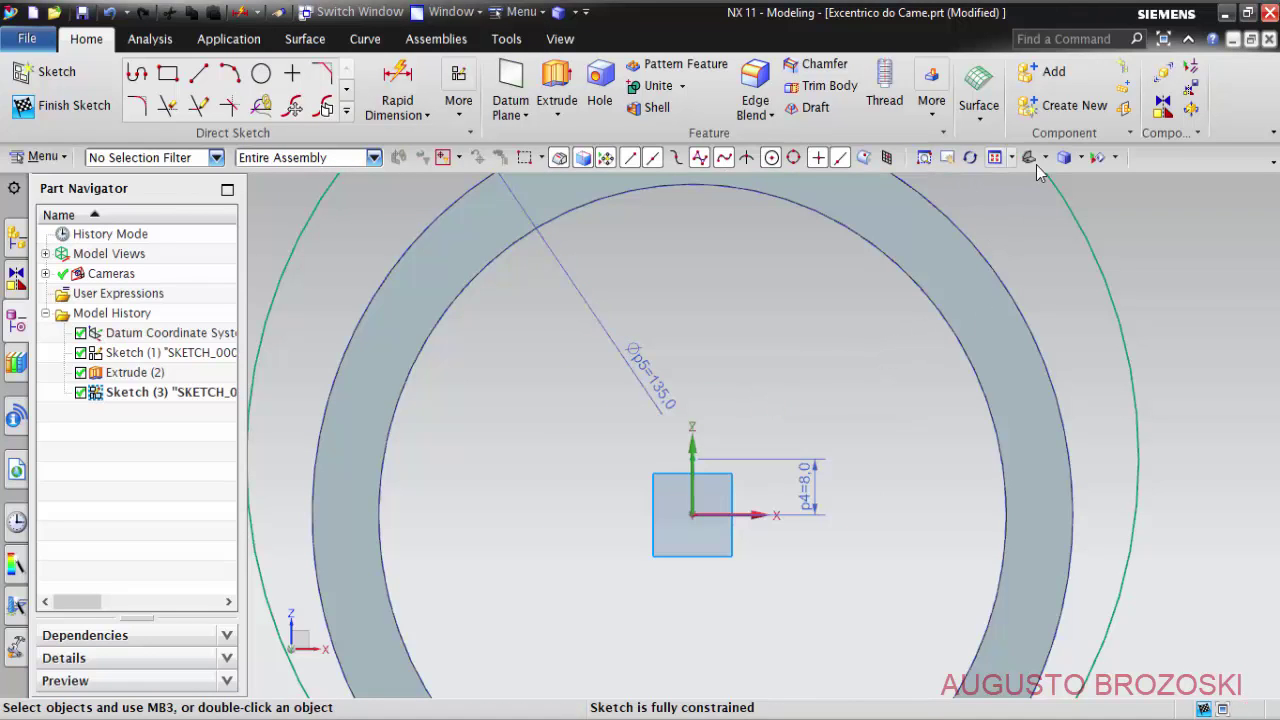
Project the ring's edge into Sketch (3) with Project Curve in trimetric view.
{"action": "left_click", "coordinate": [1045, 157]}
{"action": "left_click", "coordinate": [1012, 195]}
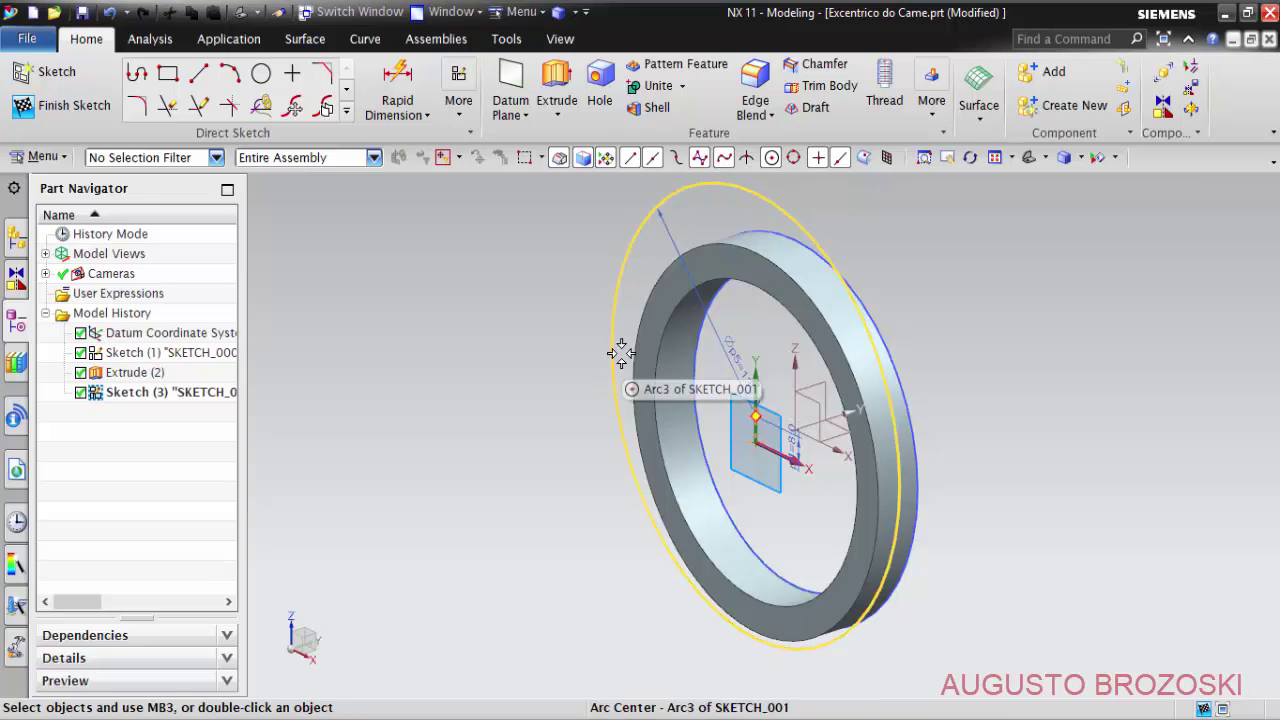
{"action": "left_click", "coordinate": [662, 332]}
{"action": "scroll", "coordinate": [662, 332], "scroll_direction": "up", "scroll_amount": 2}
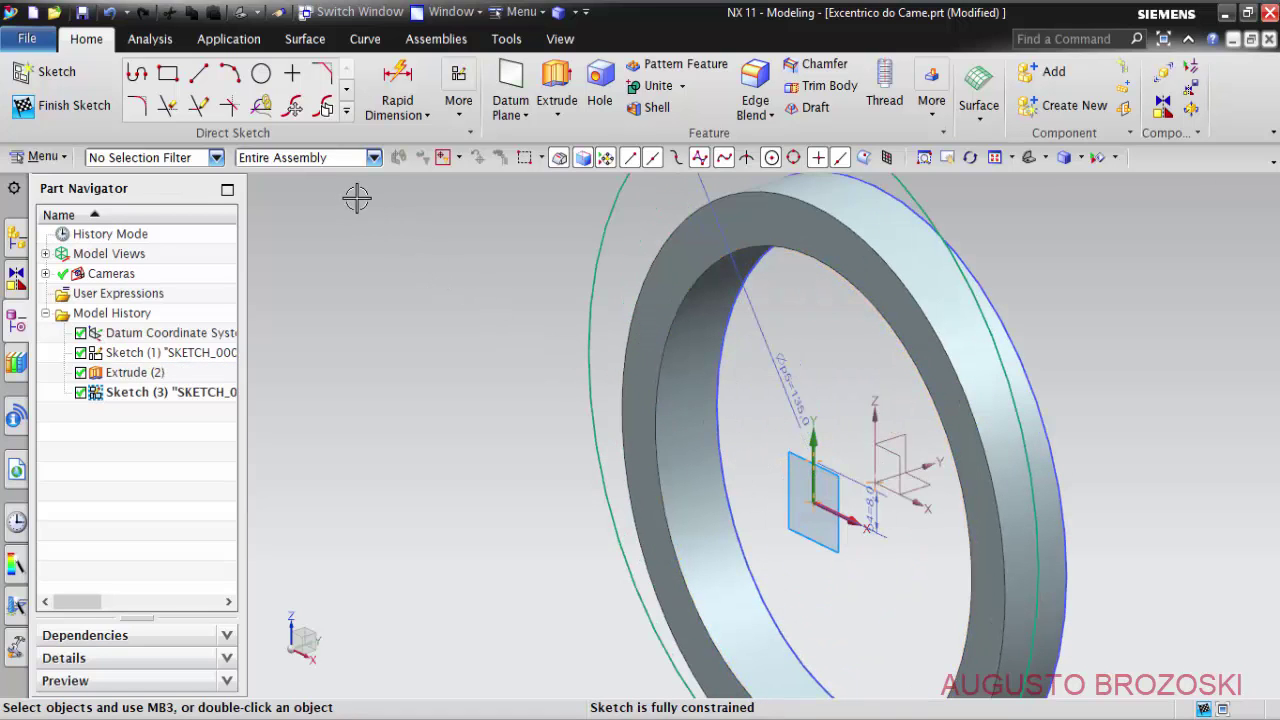
{"action": "left_click", "coordinate": [346, 110]}
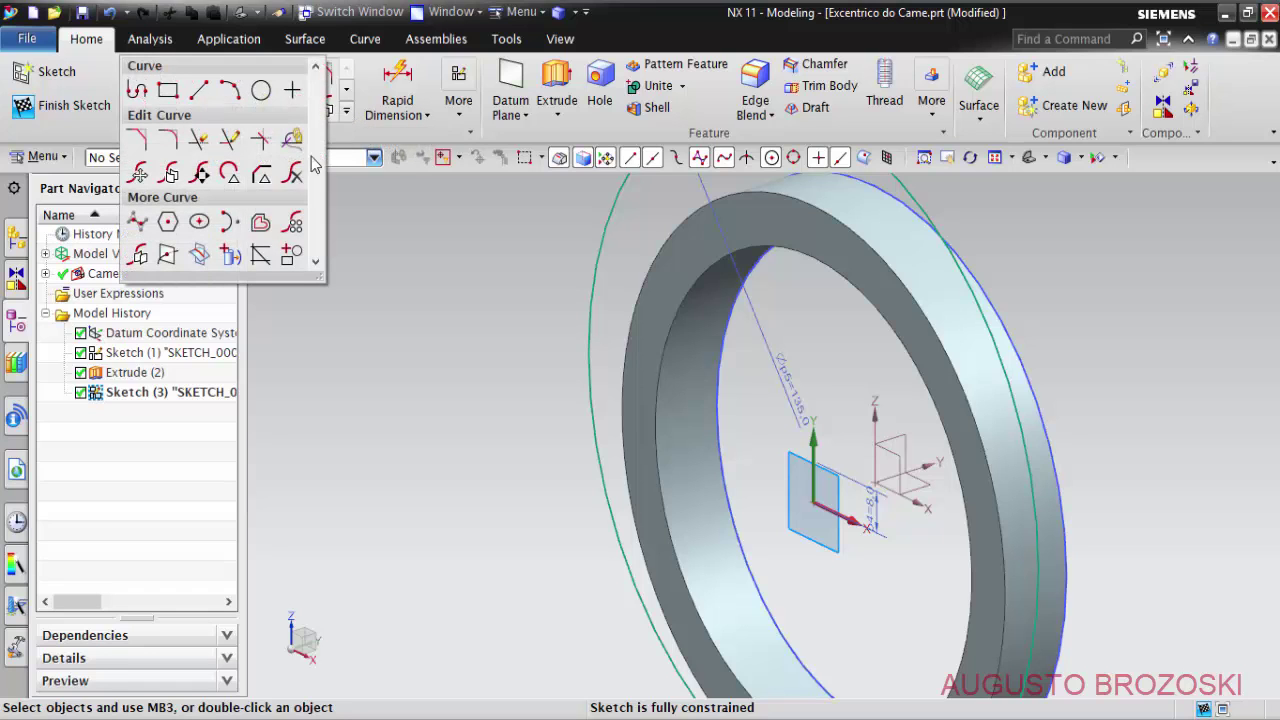
{"action": "left_click", "coordinate": [226, 258]}
{"action": "scroll", "coordinate": [640, 440], "scroll_direction": "up", "scroll_amount": 3}
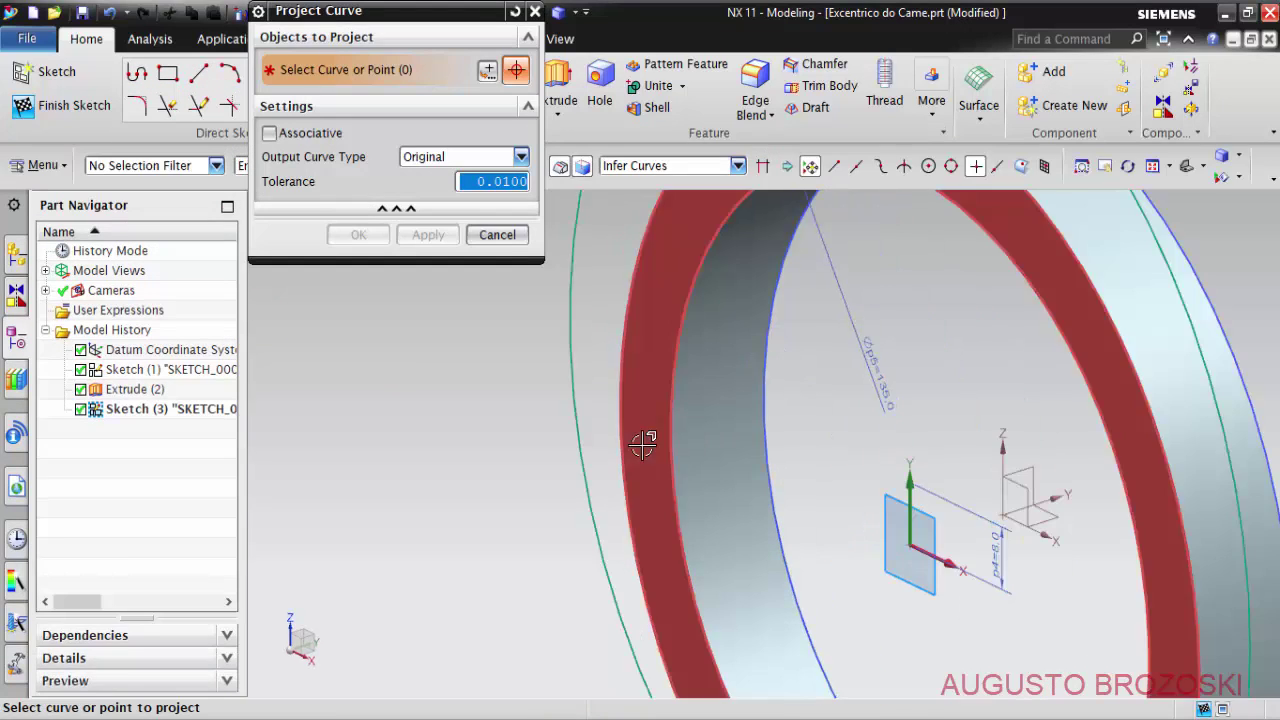
{"action": "scroll", "coordinate": [643, 444], "scroll_direction": "up", "scroll_amount": 2}
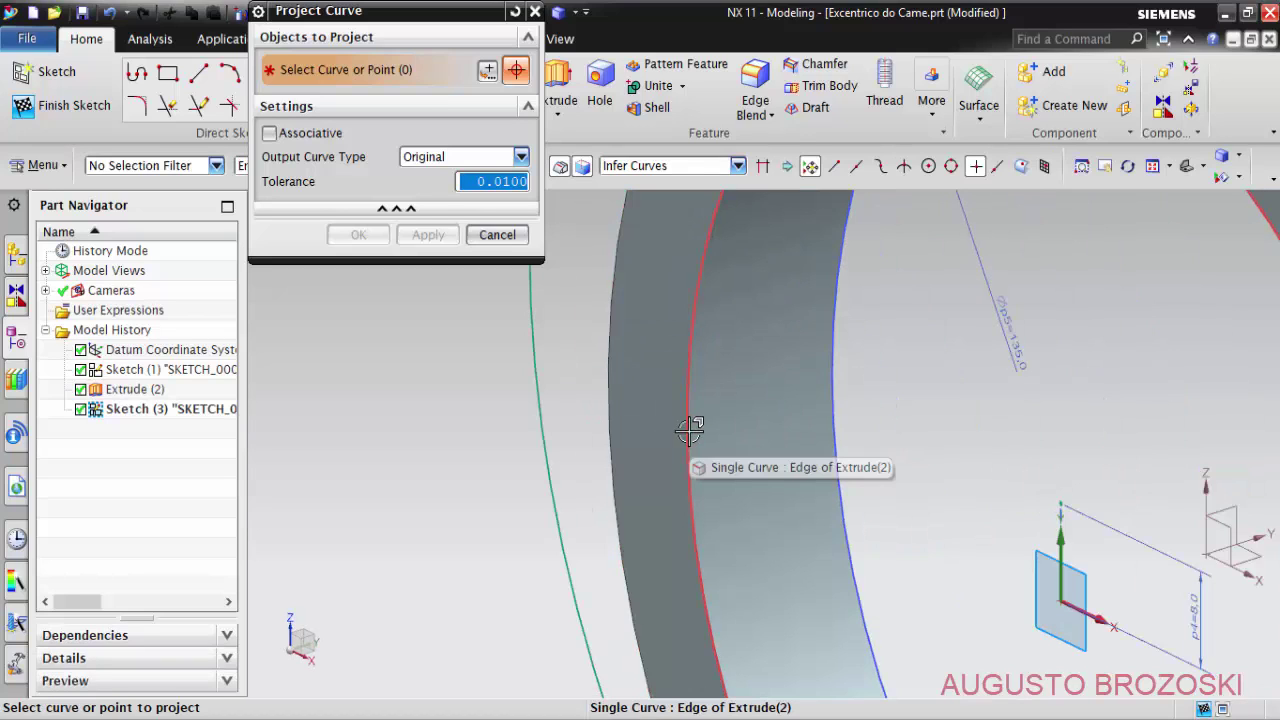
{"action": "left_click", "coordinate": [687, 429]}
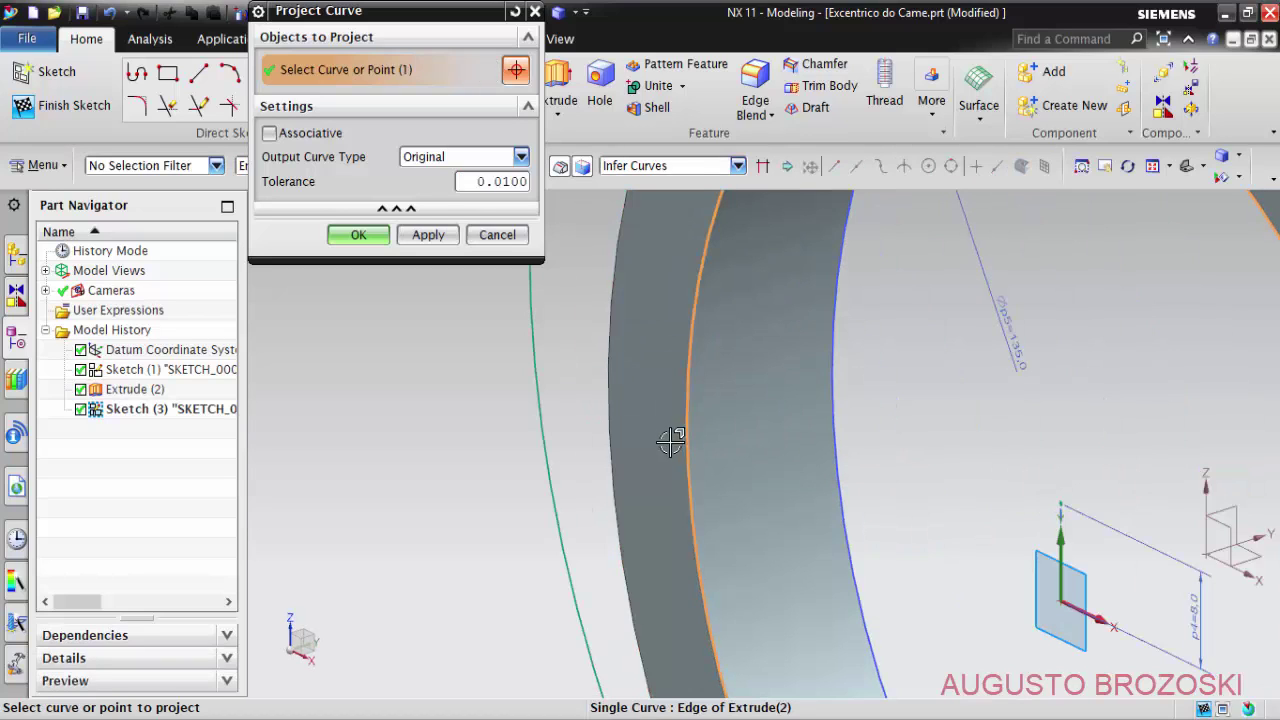
{"action": "left_click", "coordinate": [352, 230]}
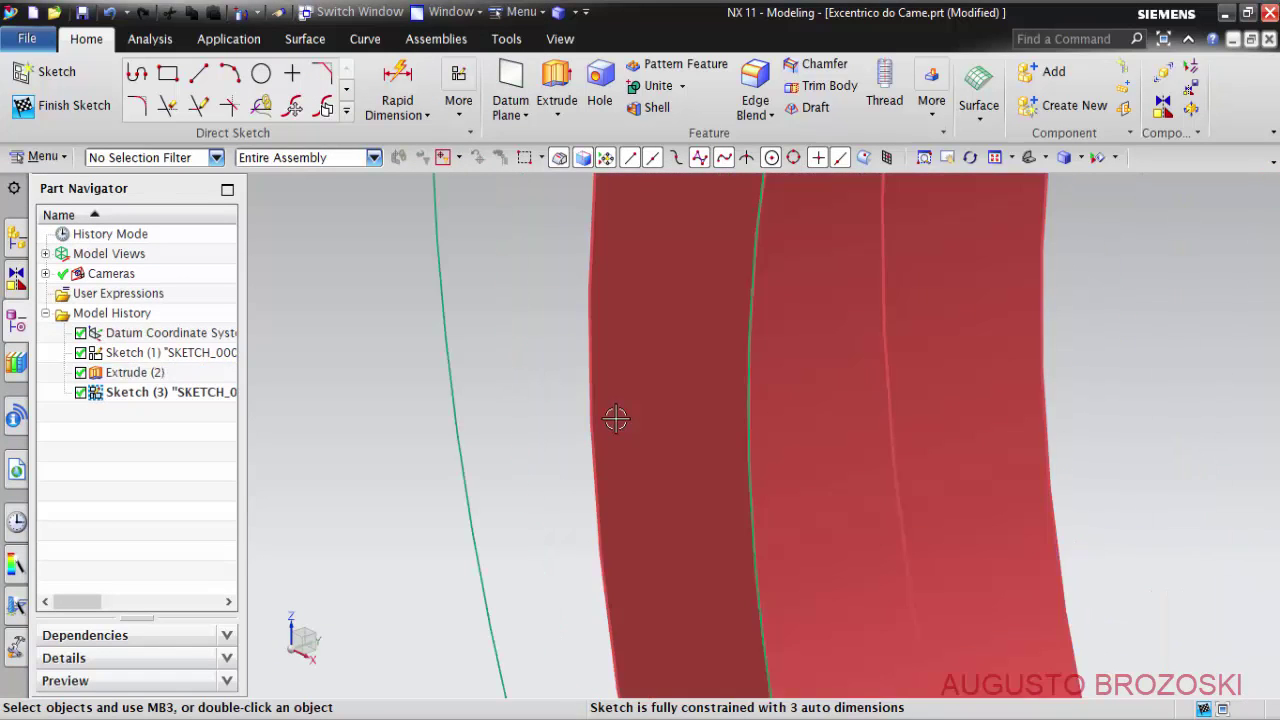
Finish the sketch and set up extruding its circles 0–15 mm with Unite.
{"action": "scroll", "coordinate": [616, 419], "scroll_direction": "down", "scroll_amount": 3}
{"action": "scroll", "coordinate": [616, 419], "scroll_direction": "down", "scroll_amount": 2}
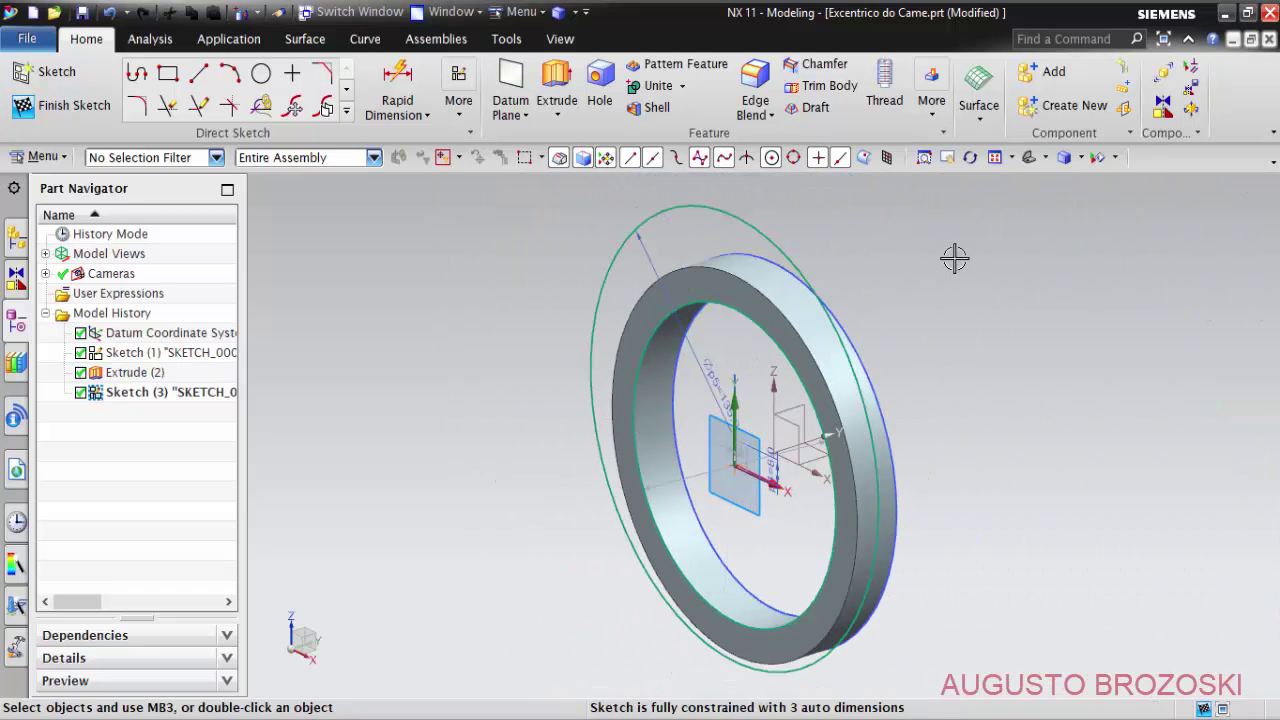
{"action": "left_click", "coordinate": [60, 106]}
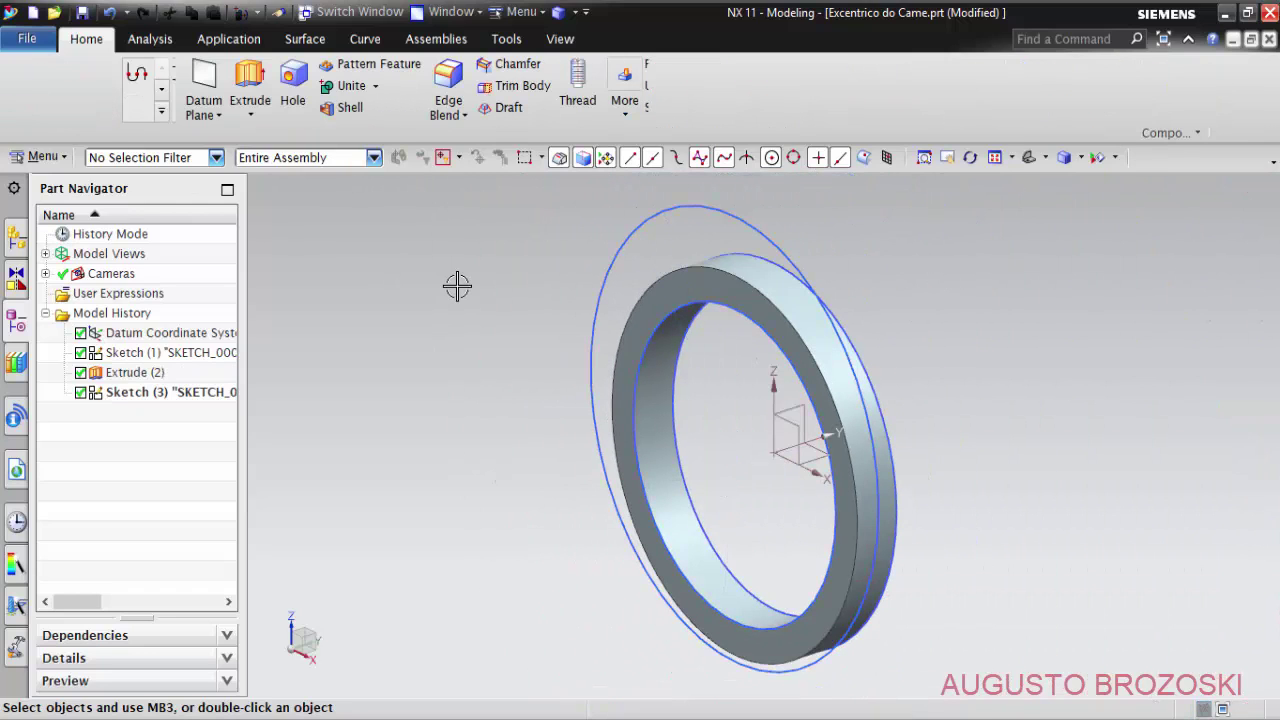
{"action": "left_click", "coordinate": [249, 85]}
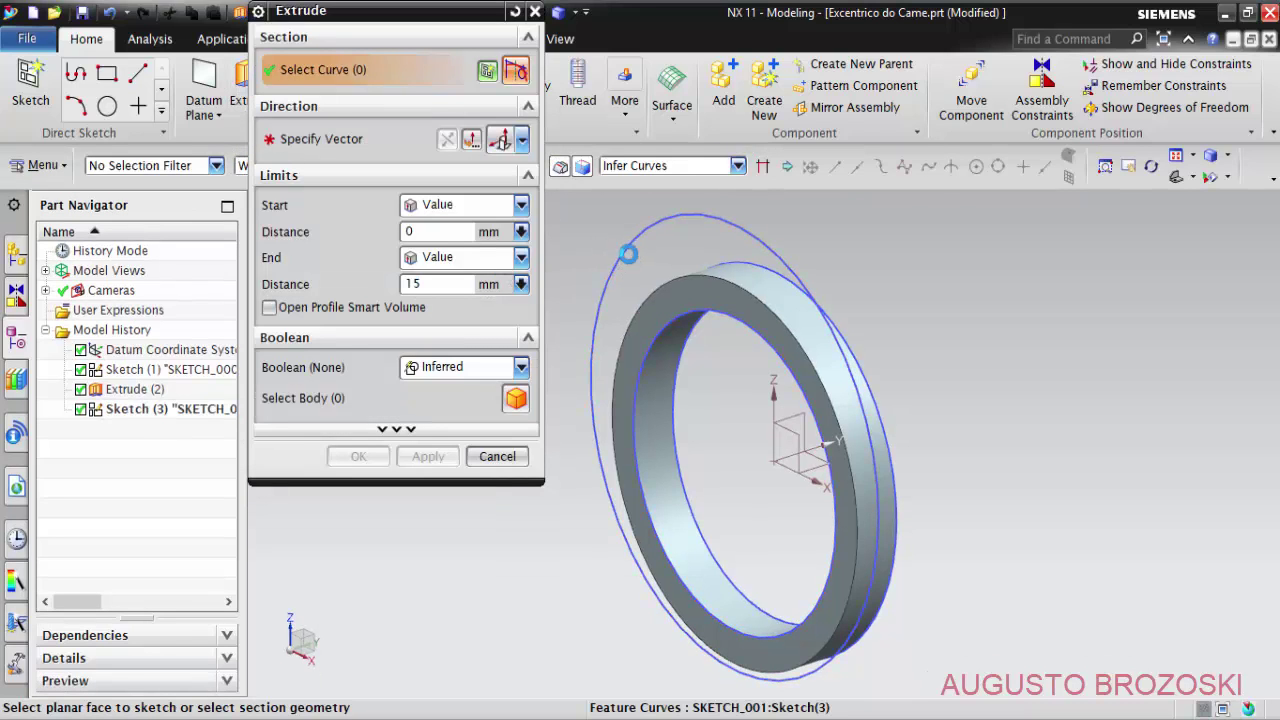
{"action": "left_click", "coordinate": [622, 262]}
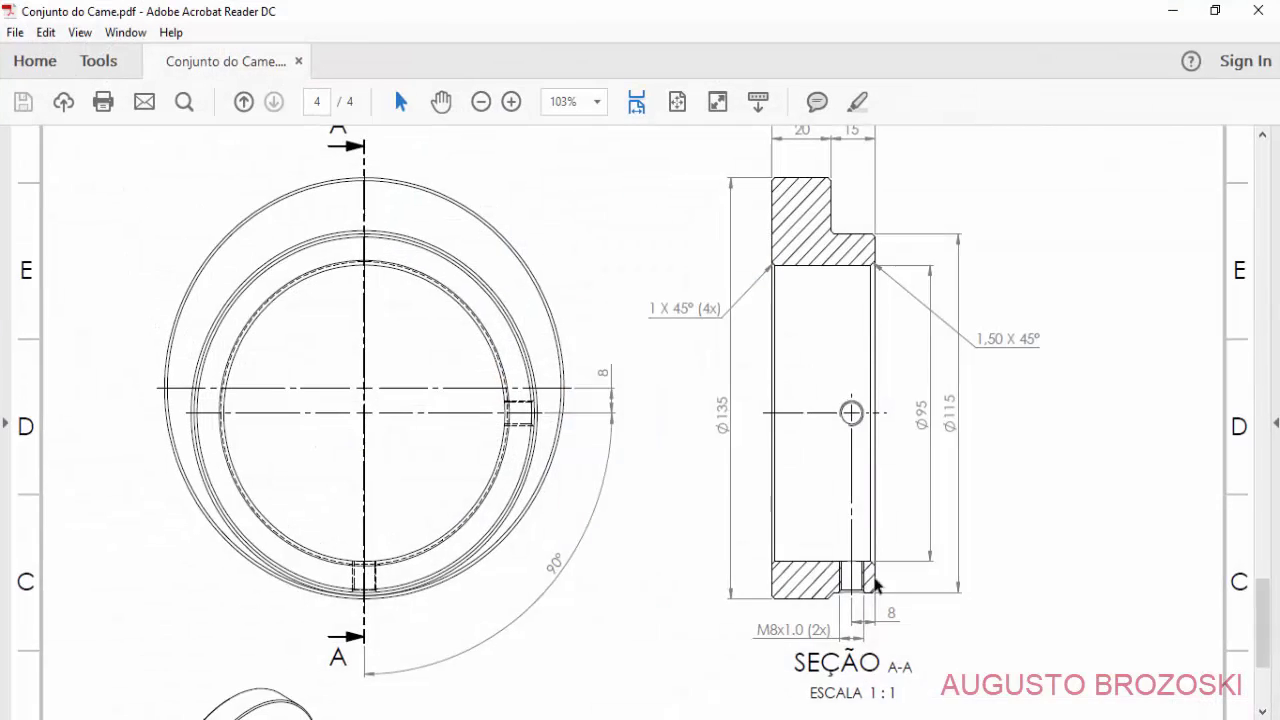
{"action": "scroll", "coordinate": [807, 277], "scroll_direction": "up", "scroll_amount": 2}
{"action": "scroll", "coordinate": [807, 277], "scroll_direction": "up", "scroll_amount": 2}
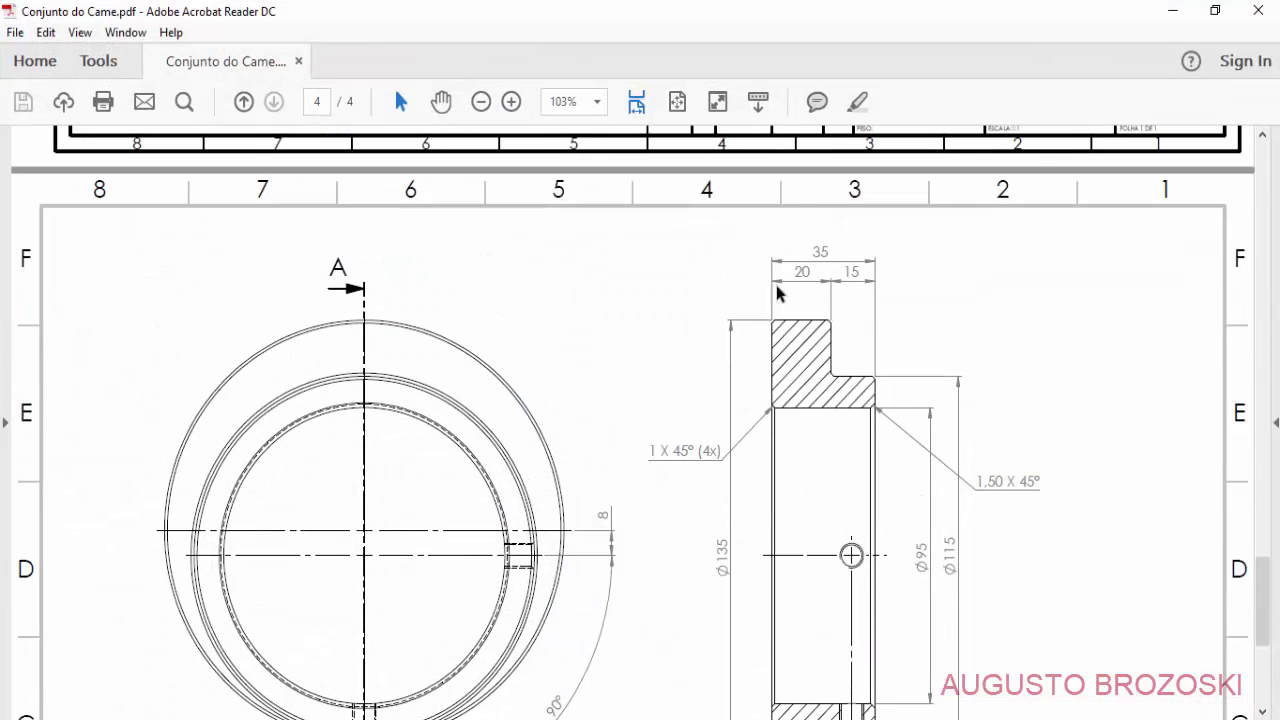
Unite the 20 mm flange extrusion with the ring body.
{"action": "left_click", "coordinate": [1172, 11]}
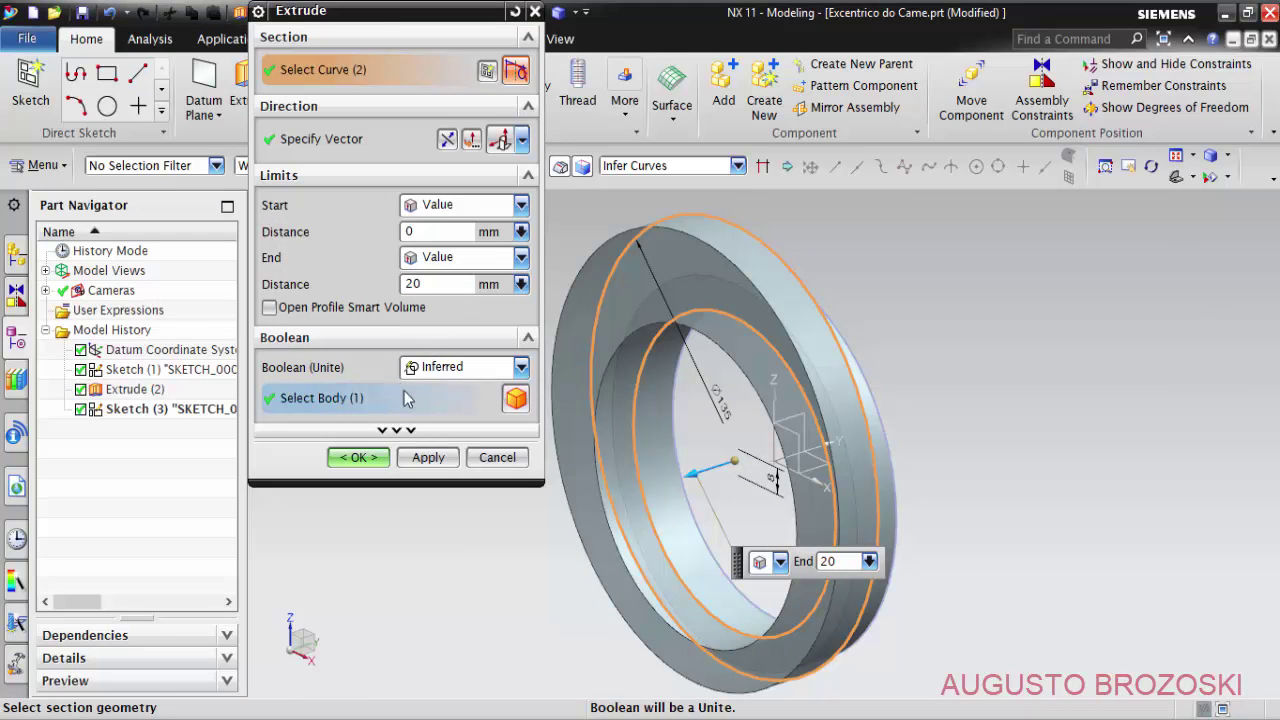
{"action": "left_click", "coordinate": [470, 367]}
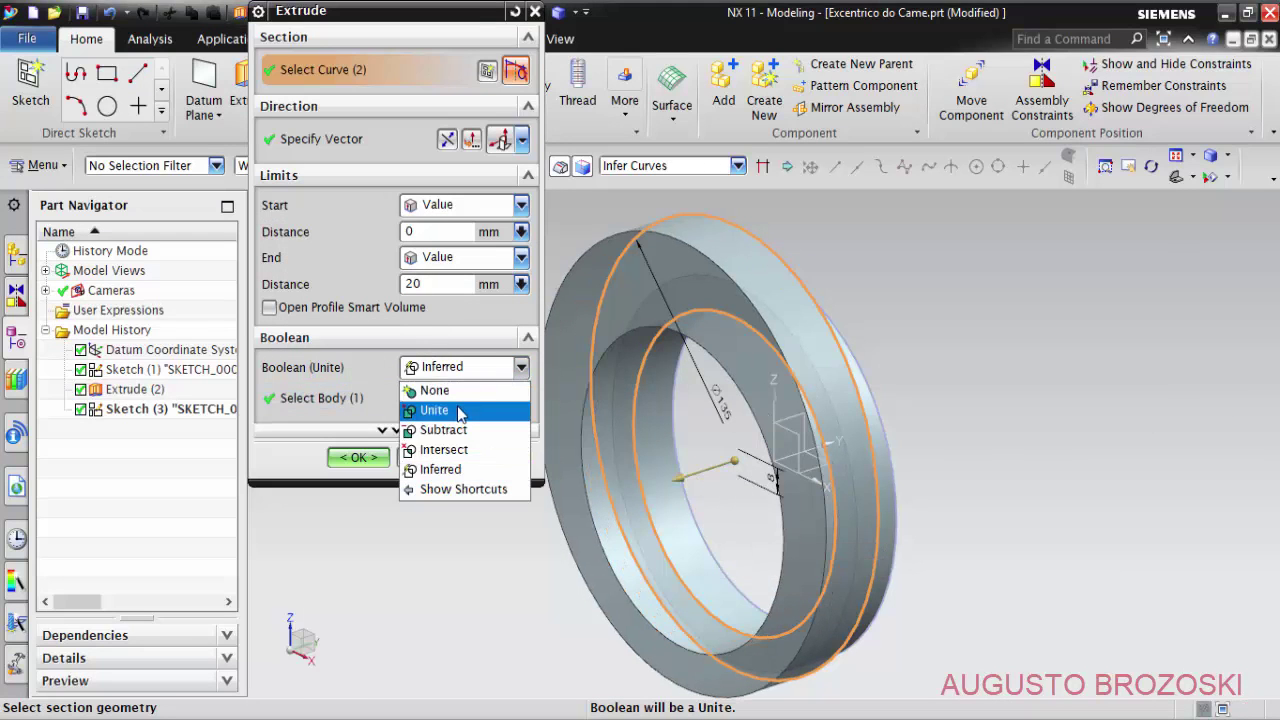
{"action": "left_click", "coordinate": [400, 410]}
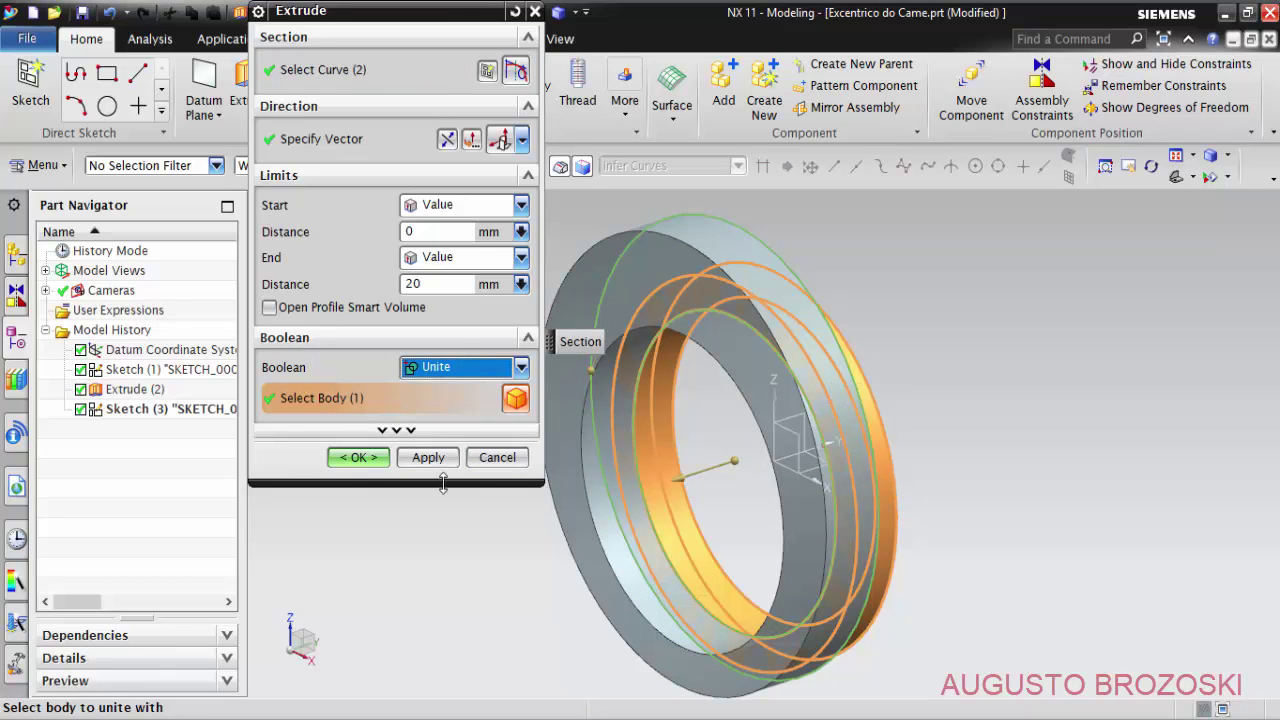
{"action": "left_click", "coordinate": [357, 468]}
Return the model to the trimetric view and save the part.
{"action": "mouse_move", "coordinate": [514, 506]}
{"action": "middle_mouse_down"}
{"action": "mouse_move", "coordinate": [669, 487]}
{"action": "mouse_move", "coordinate": [608, 537]}
{"action": "mouse_move", "coordinate": [700, 569]}
{"action": "mouse_move", "coordinate": [786, 409]}
{"action": "mouse_move", "coordinate": [691, 341]}
{"action": "mouse_move", "coordinate": [903, 254]}
{"action": "middle_mouse_up"}
{"action": "left_click", "coordinate": [1028, 158]}
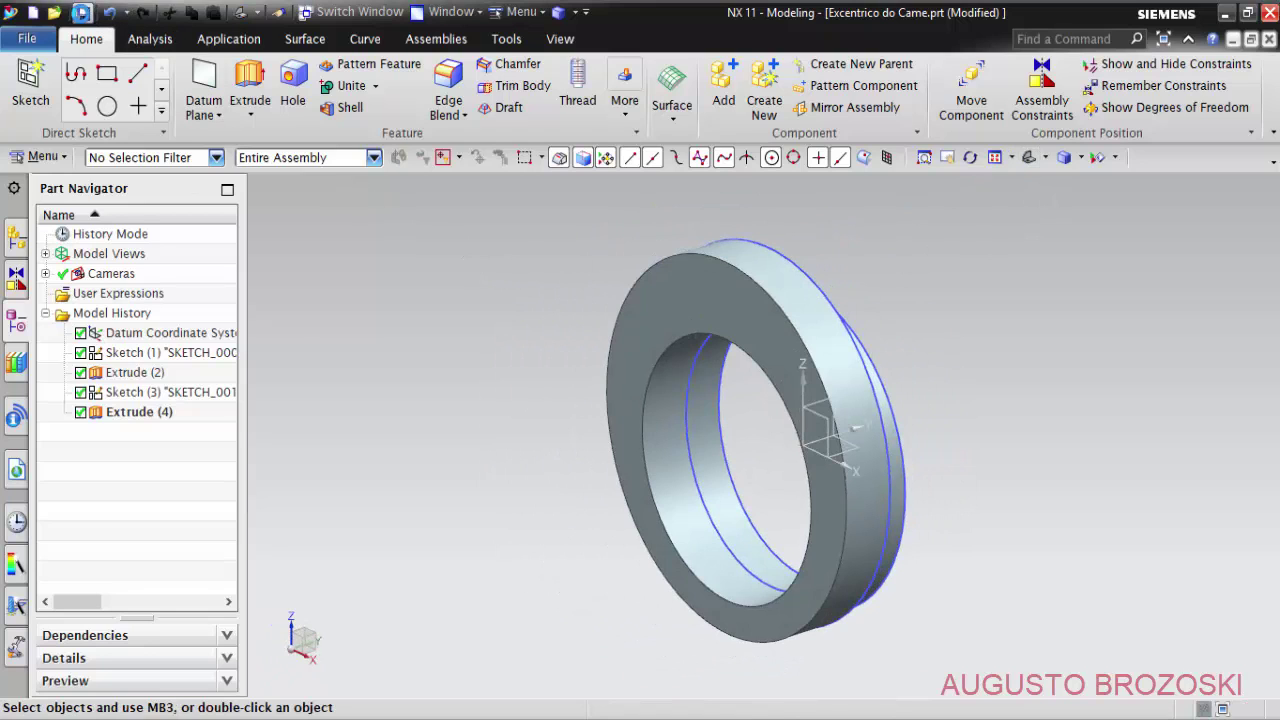
{"action": "left_click", "coordinate": [82, 12]}
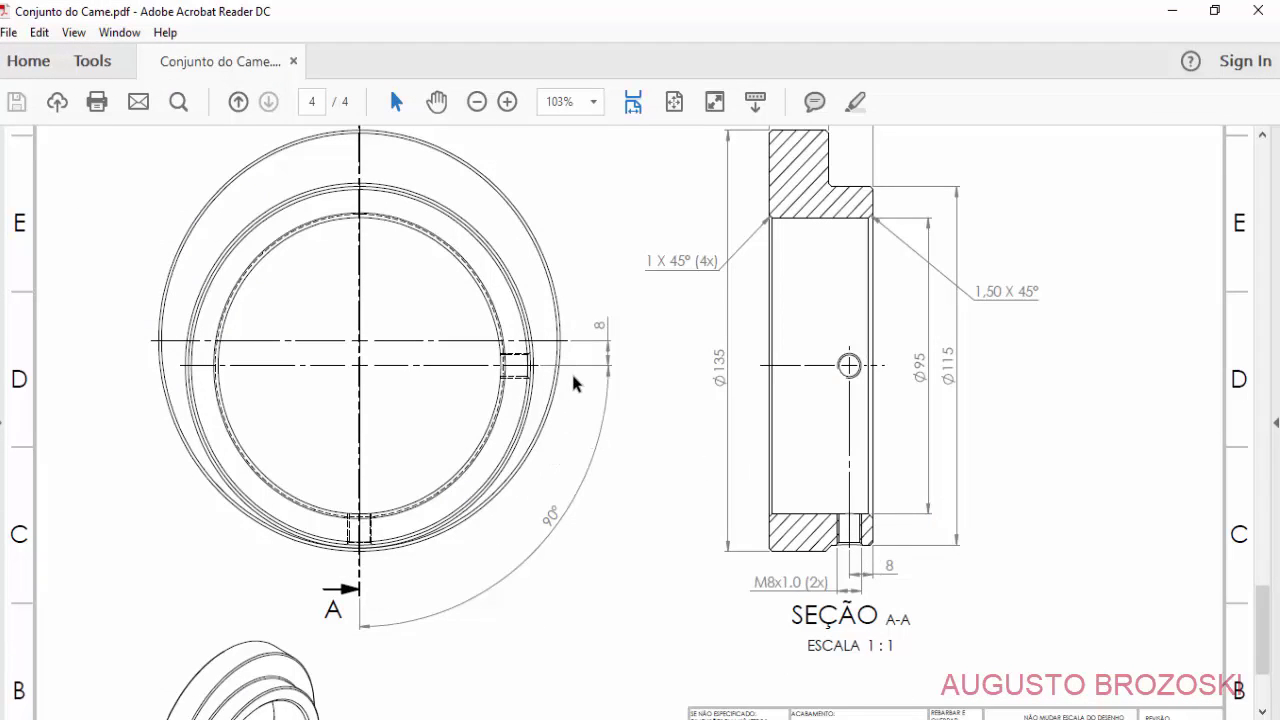
Minimize the PDF drawing after checking the M8x1.0 holes to bring NX back.
{"action": "left_click", "coordinate": [1173, 12]}
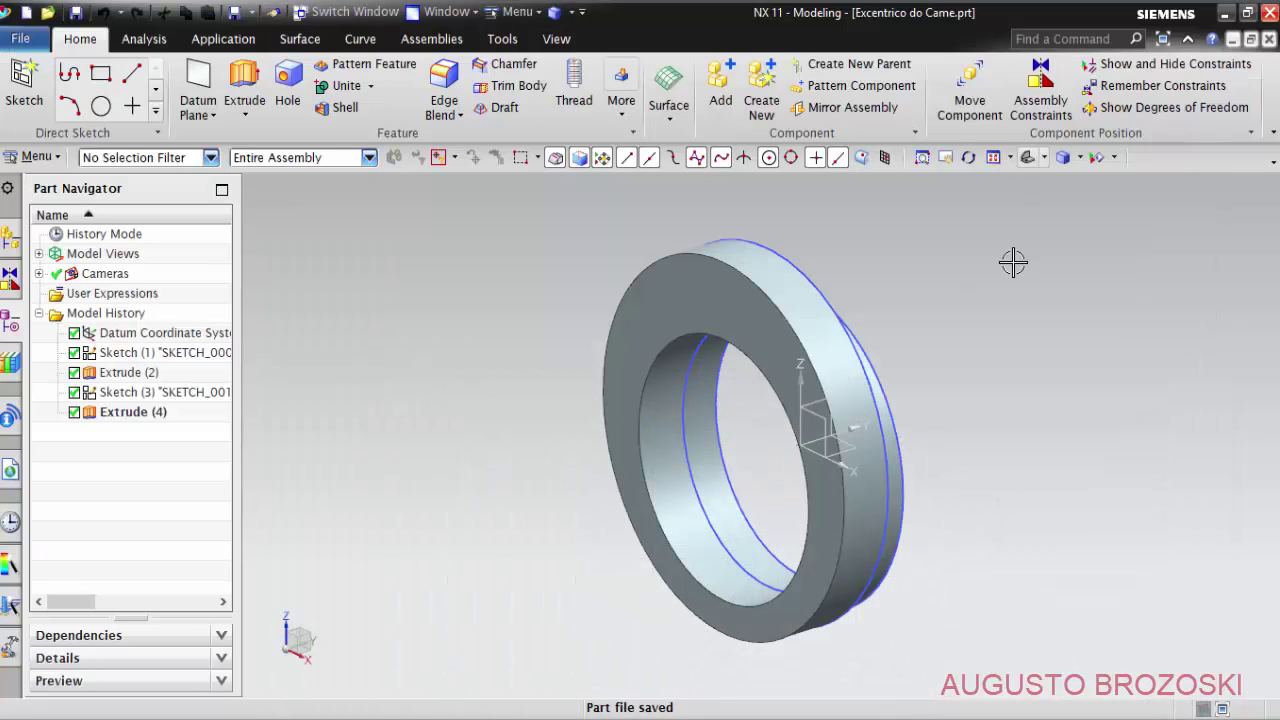
Start a Hole and create Sketch (5) holding one position point above the ring.
{"action": "left_click", "coordinate": [288, 95]}
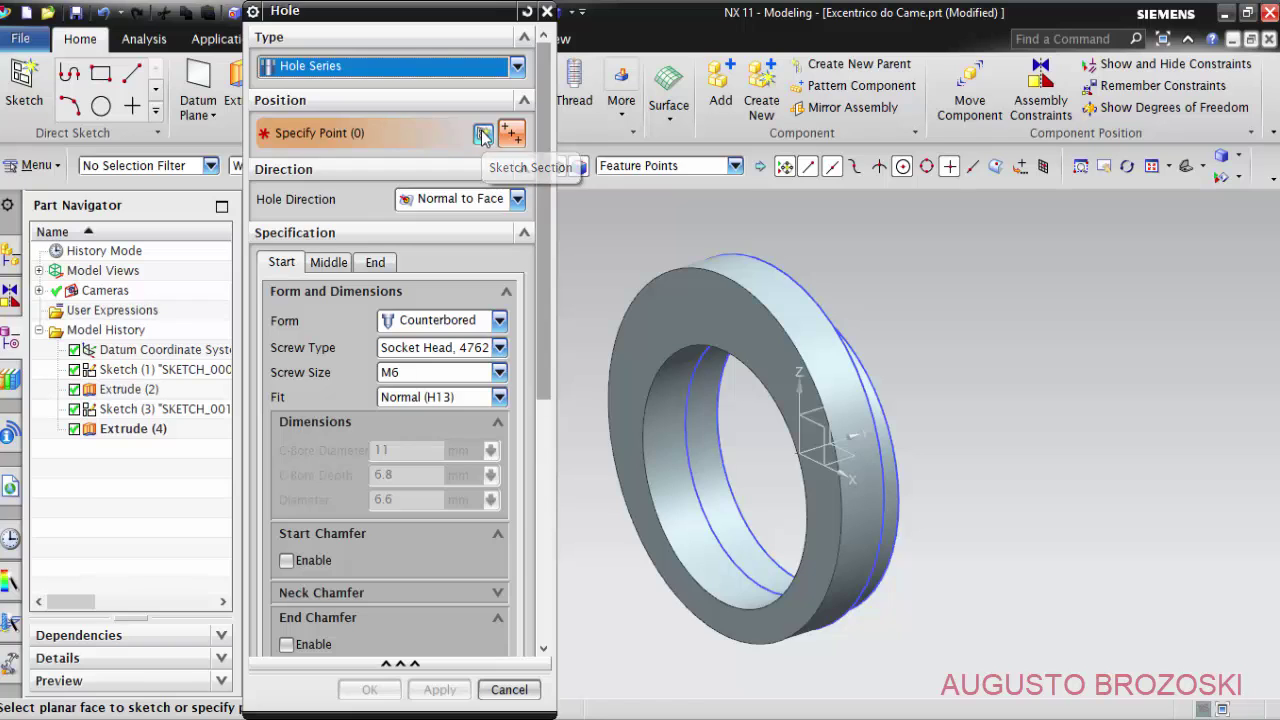
{"action": "key", "text": "Escape"}
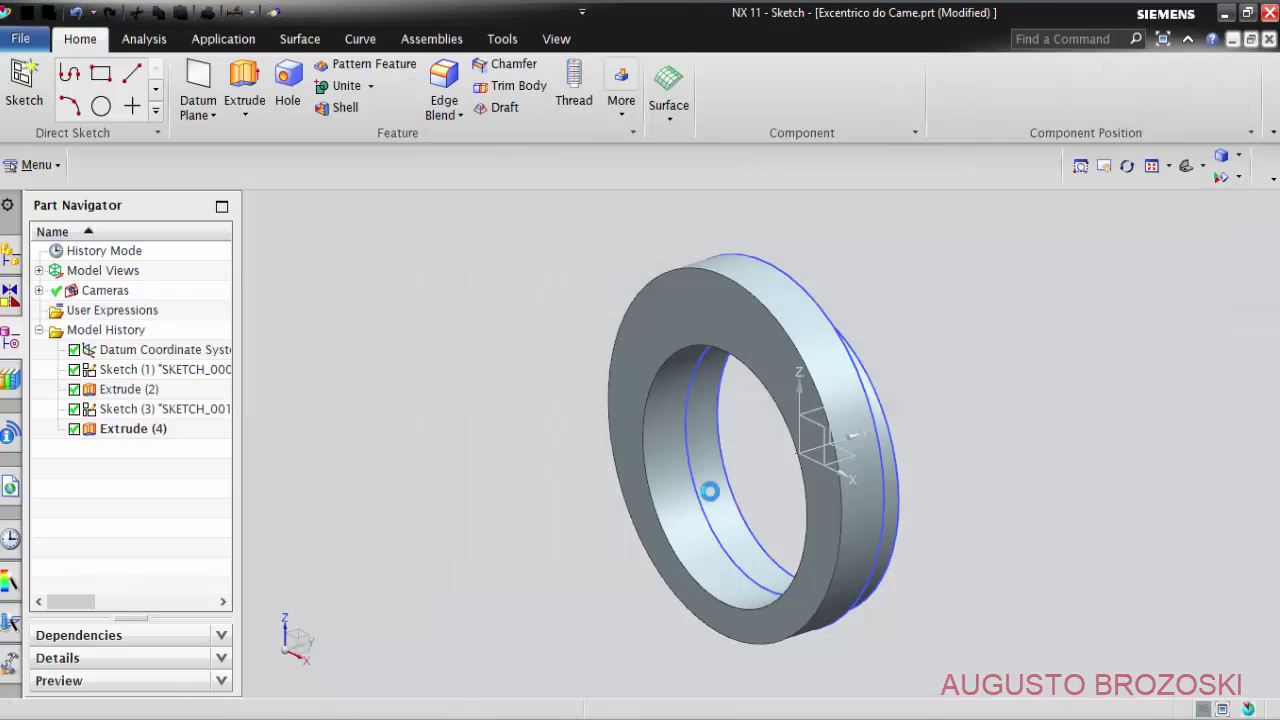
{"action": "middle_click_drag", "start_coordinate": [742, 476], "coordinate": [766, 466]}
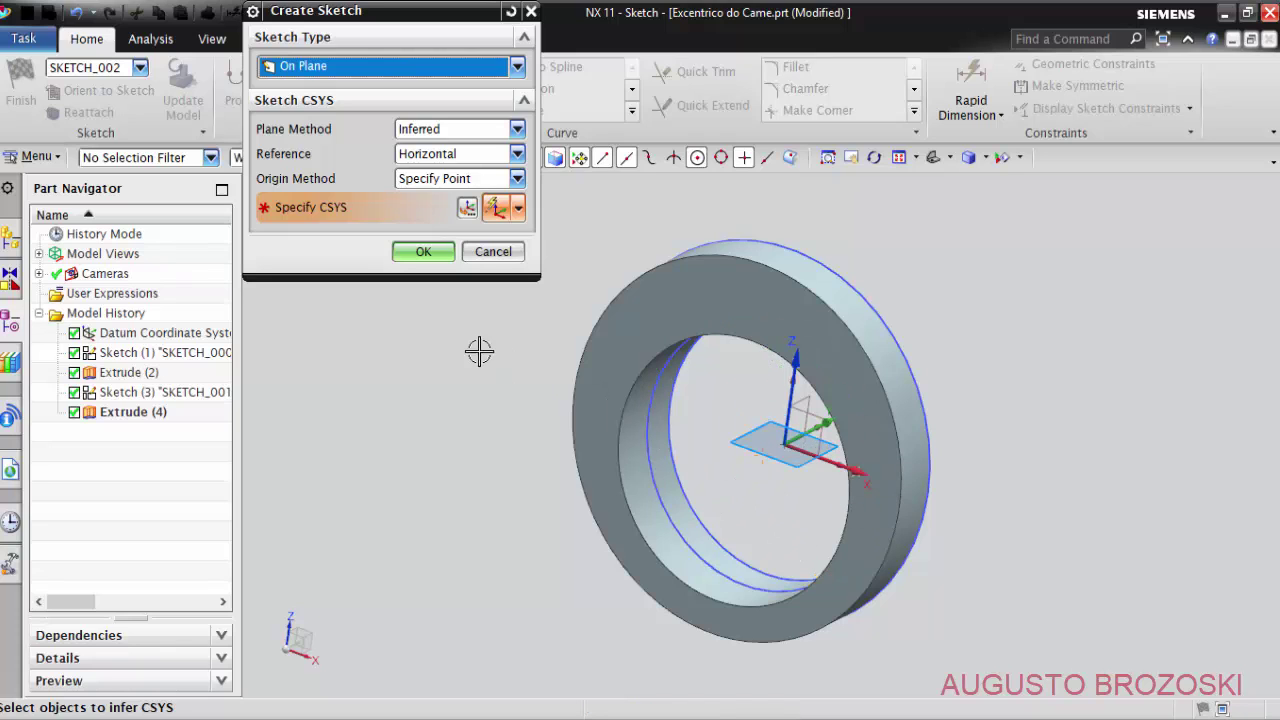
{"action": "left_click", "coordinate": [427, 256]}
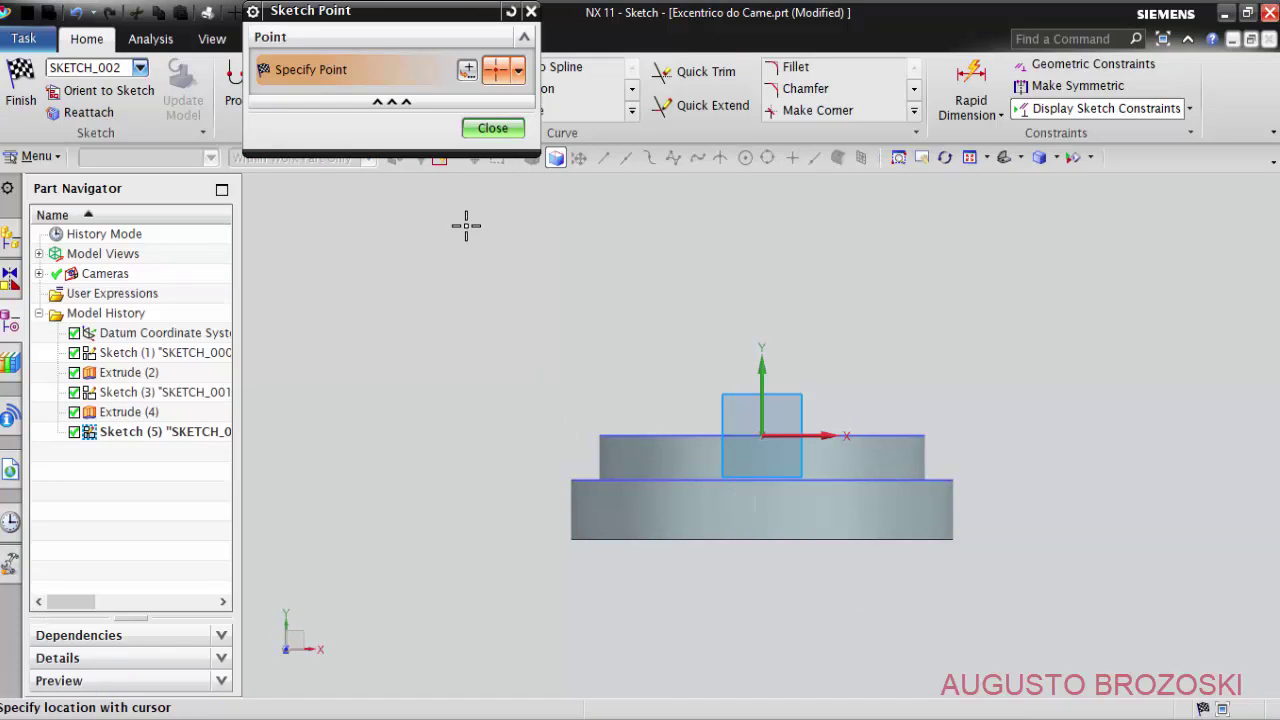
{"action": "left_click_drag", "start_coordinate": [432, 24], "coordinate": [369, 177]}
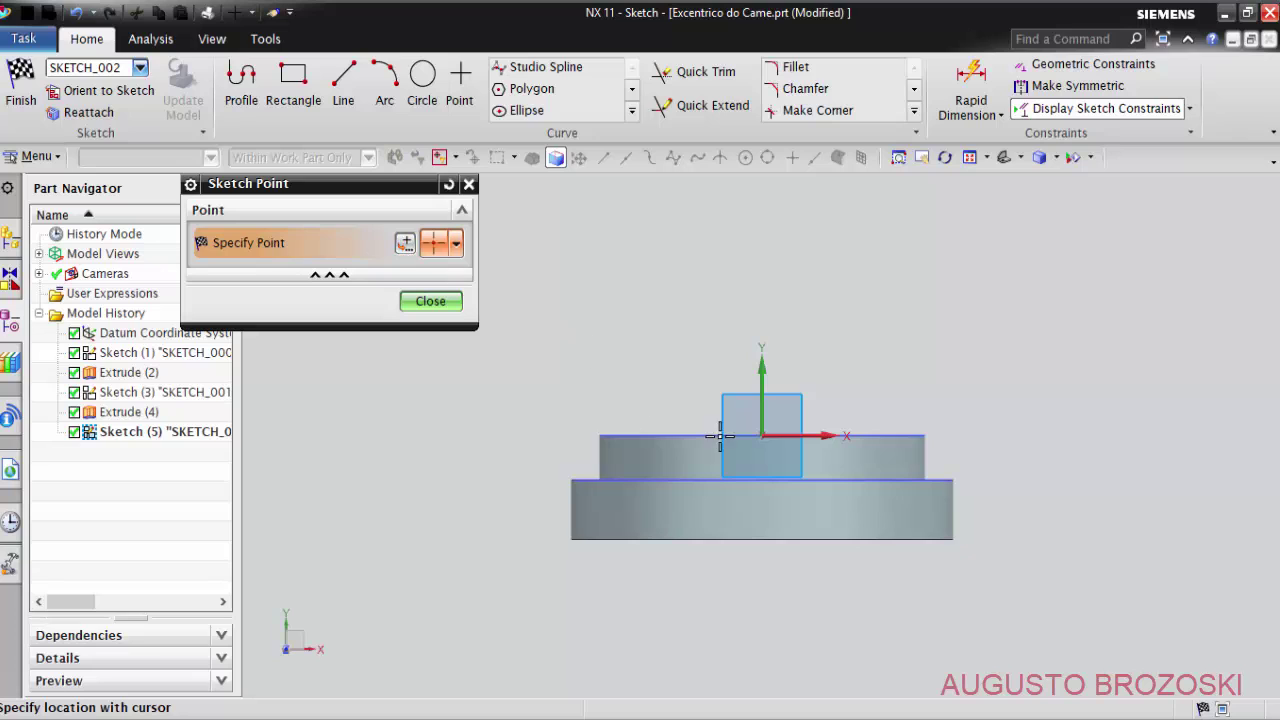
{"action": "scroll", "coordinate": [764, 476], "scroll_direction": "up", "scroll_amount": 3}
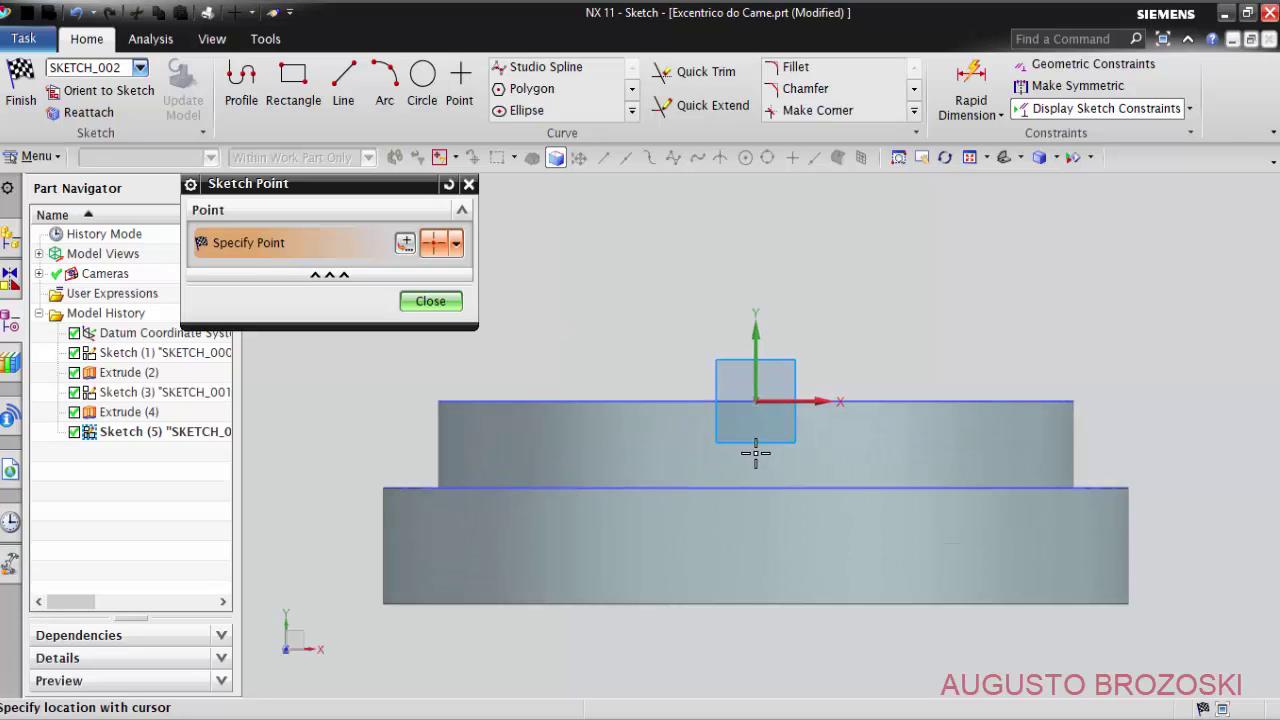
{"action": "left_click", "coordinate": [836, 452]}
{"action": "left_click", "coordinate": [442, 301]}
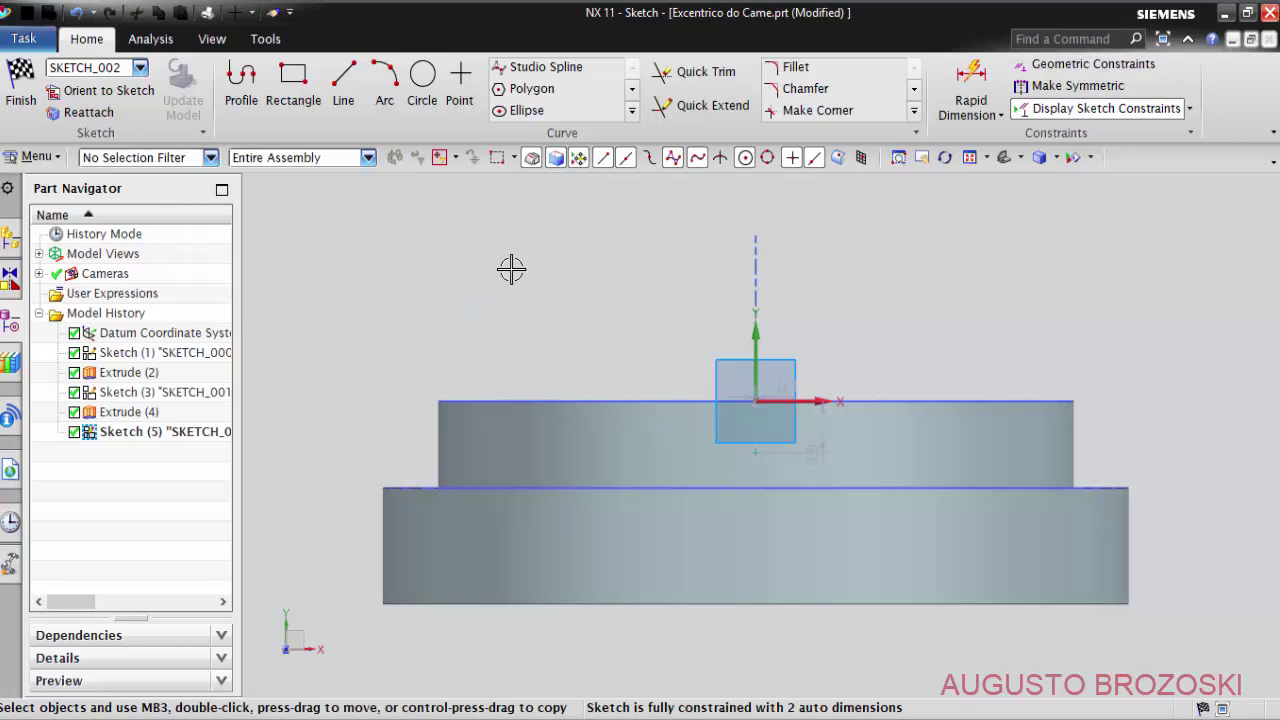
{"action": "left_click", "coordinate": [211, 38]}
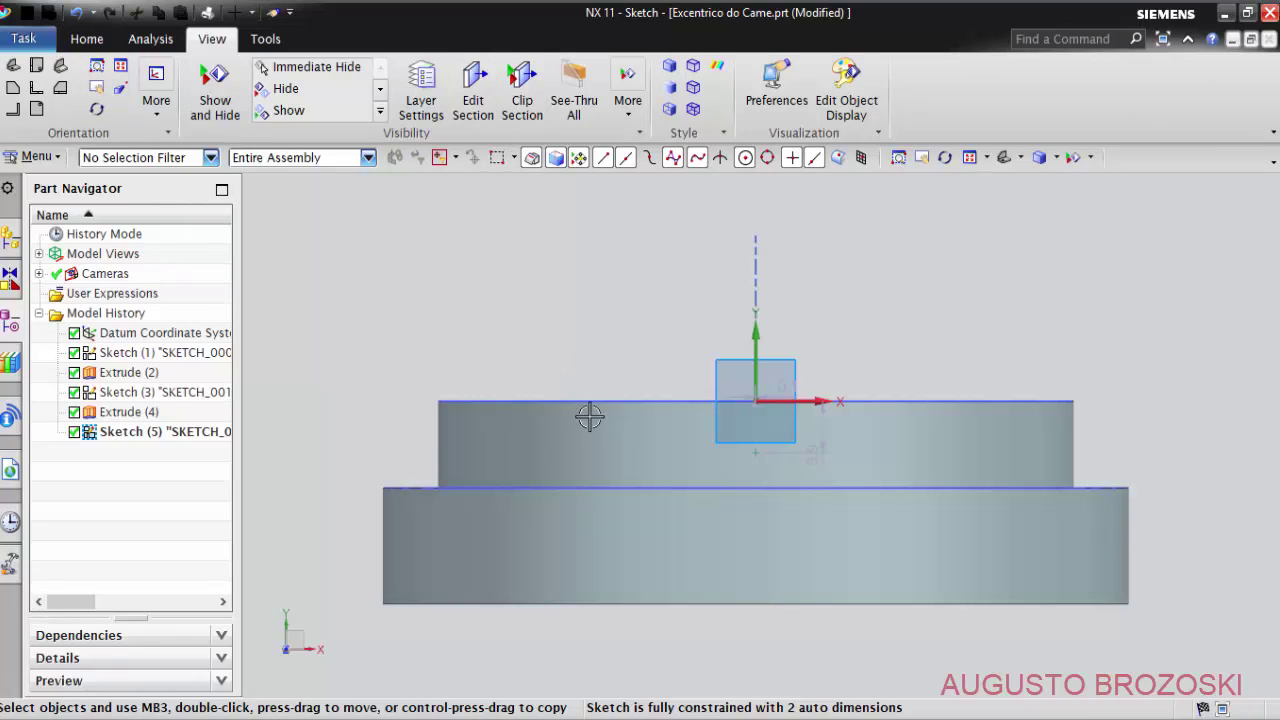
Clip the ring with a one-plane section view at offset 8 mm.
{"action": "left_click", "coordinate": [476, 88]}
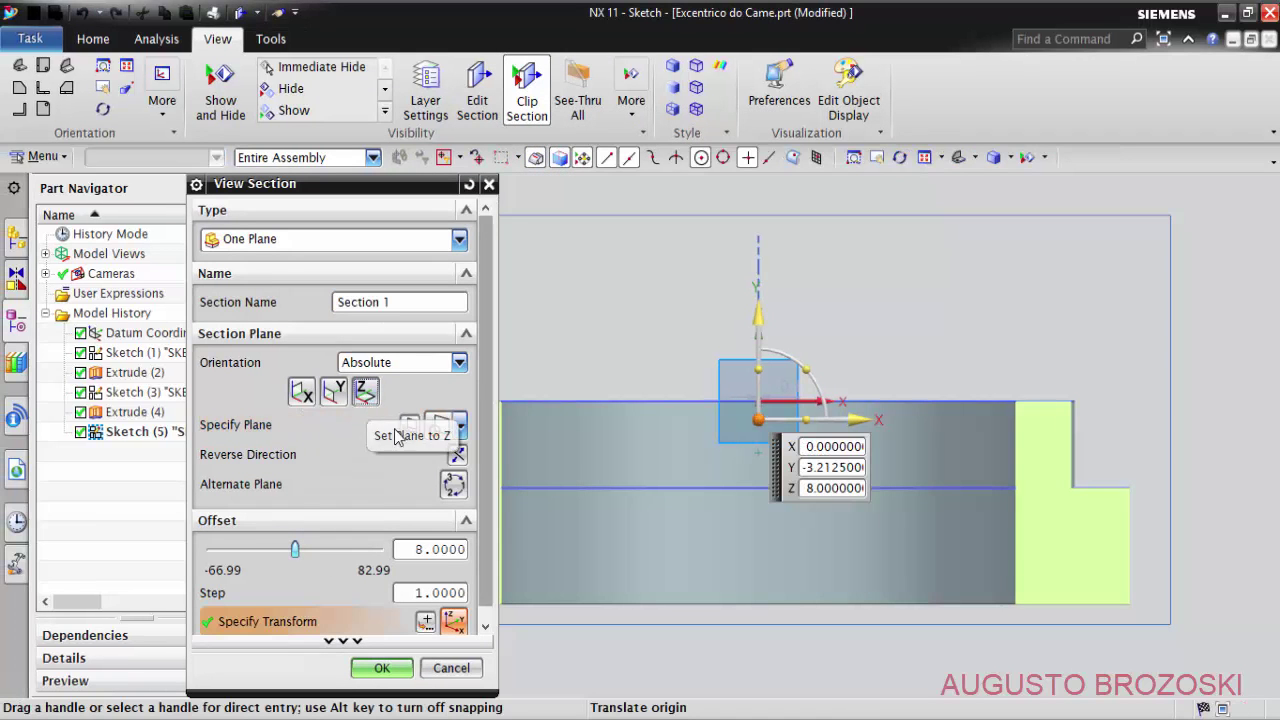
{"action": "scroll", "coordinate": [784, 396], "scroll_direction": "down", "scroll_amount": 3}
{"action": "scroll", "coordinate": [688, 488], "scroll_direction": "up", "scroll_amount": 1}
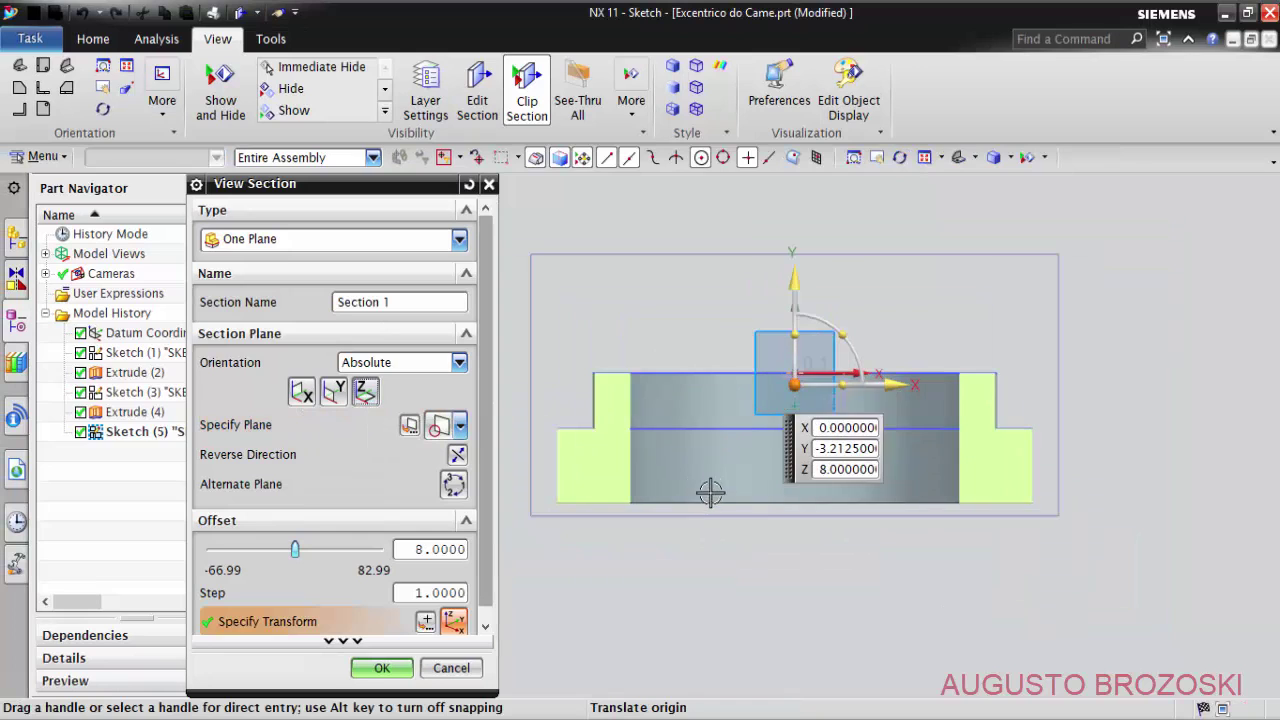
{"action": "left_click", "coordinate": [457, 455]}
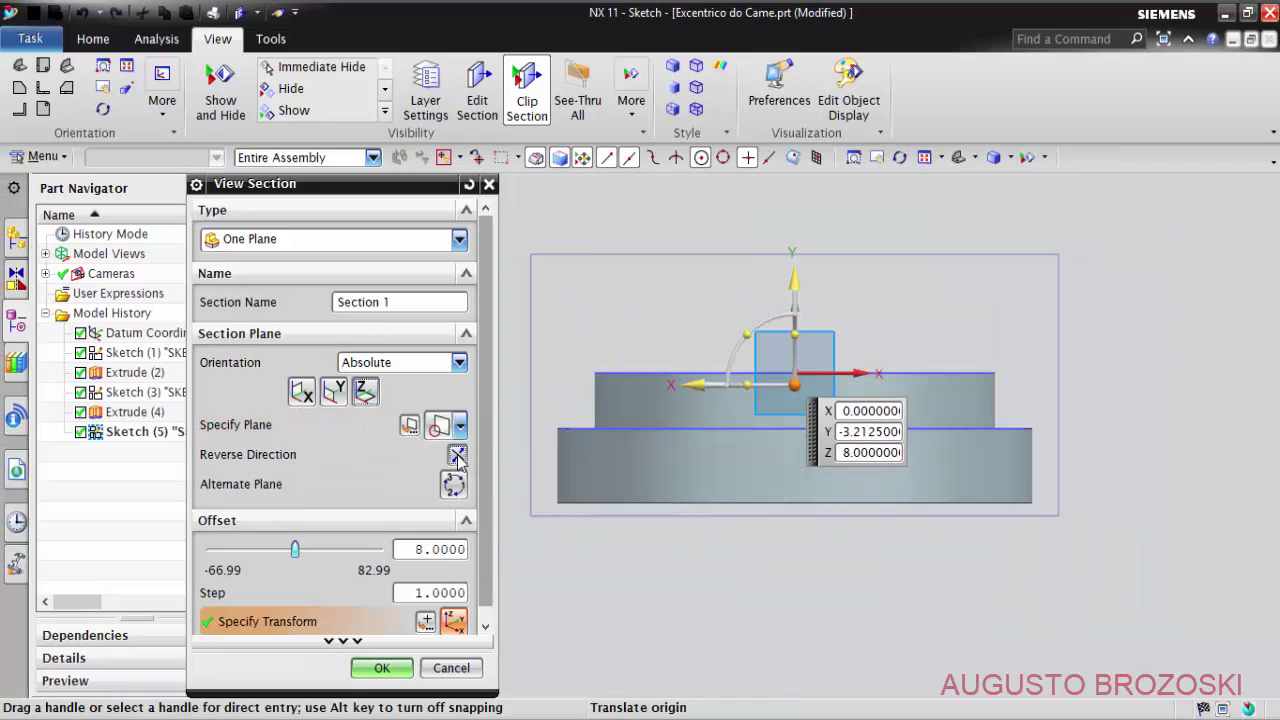
{"action": "left_click", "coordinate": [457, 455]}
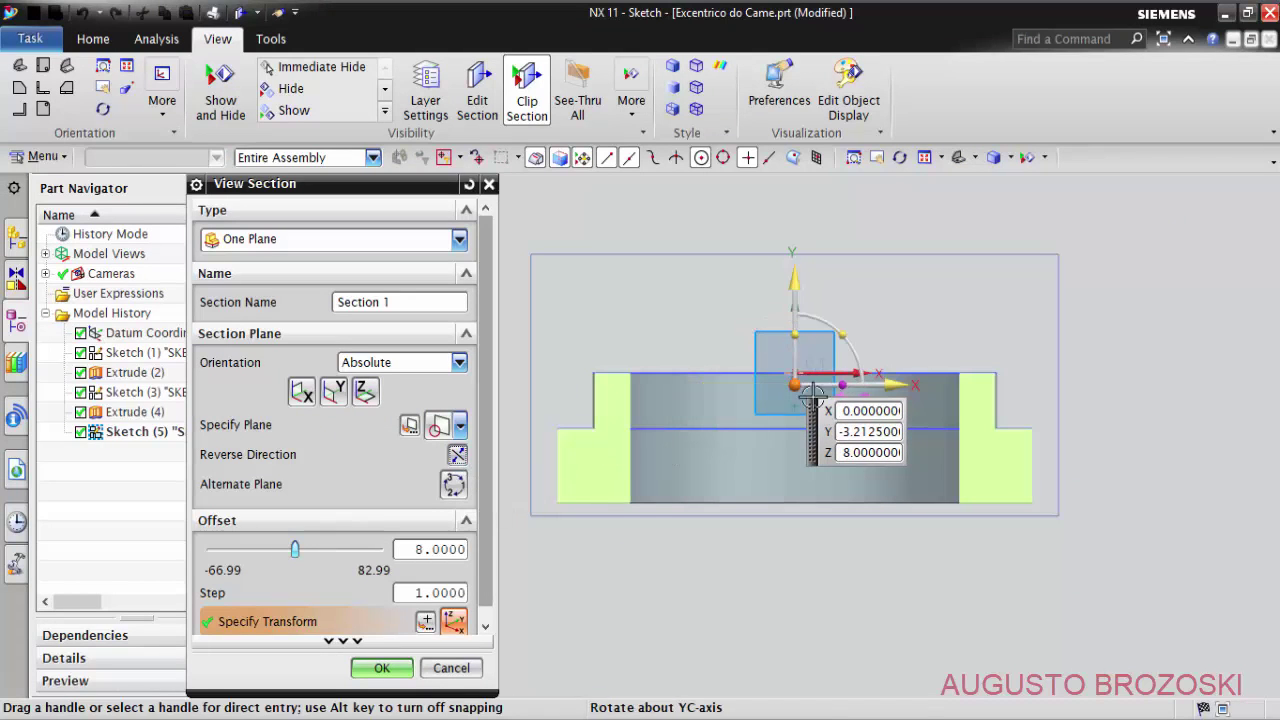
{"action": "left_click", "coordinate": [384, 668]}
{"action": "scroll", "coordinate": [809, 443], "scroll_direction": "up", "scroll_amount": 2}
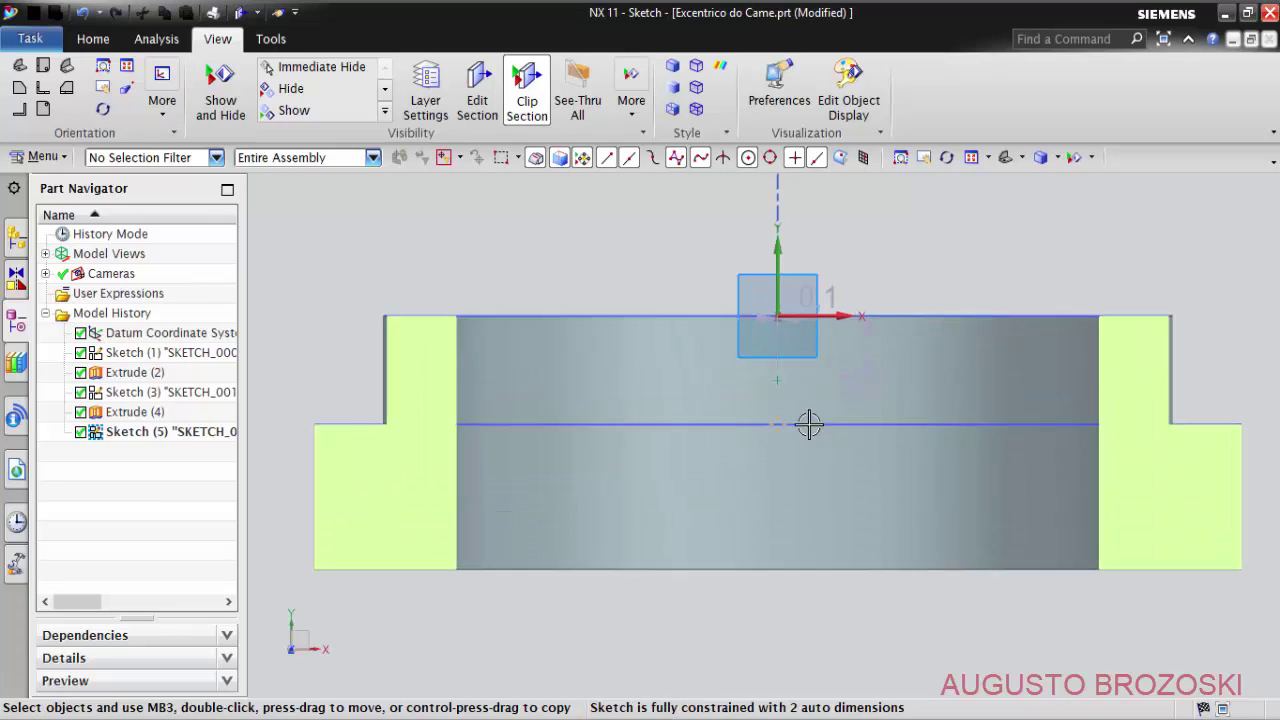
{"action": "scroll", "coordinate": [809, 426], "scroll_direction": "up", "scroll_amount": 2}
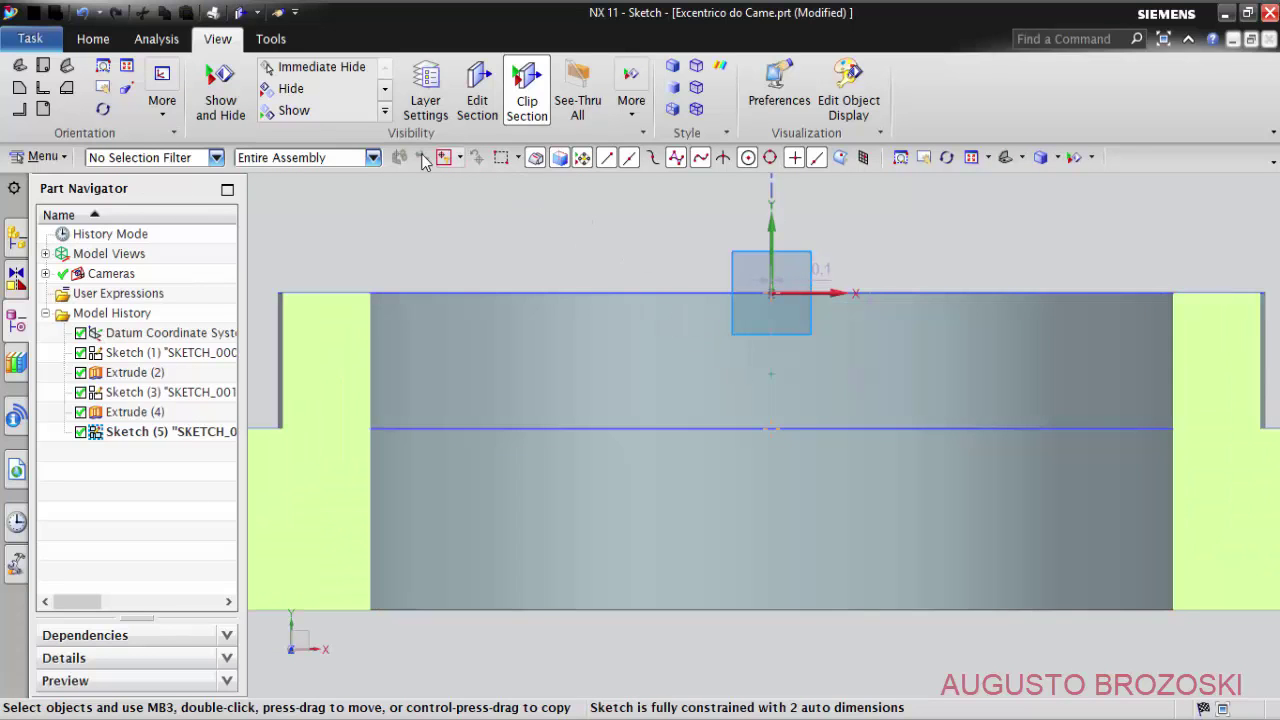
{"action": "left_click", "coordinate": [93, 42]}
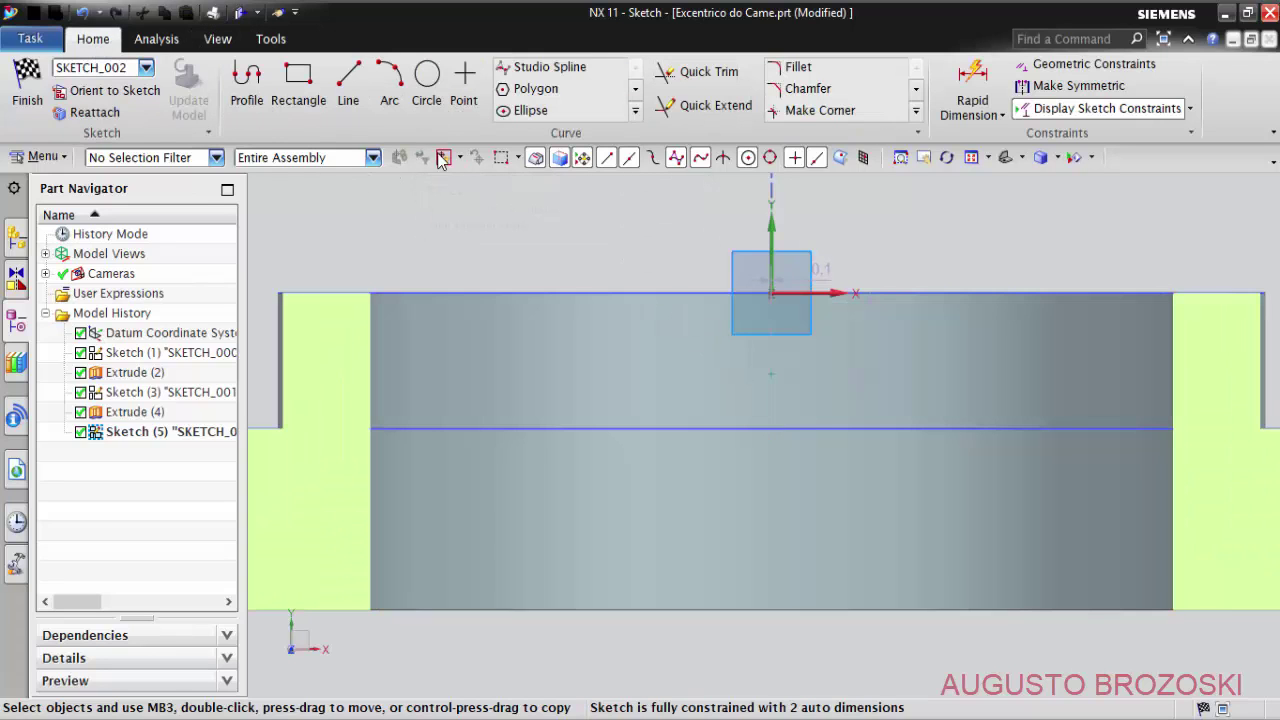
Dimension the hole point 8 mm from the ring's top horizontal edge.
{"action": "left_click", "coordinate": [950, 112]}
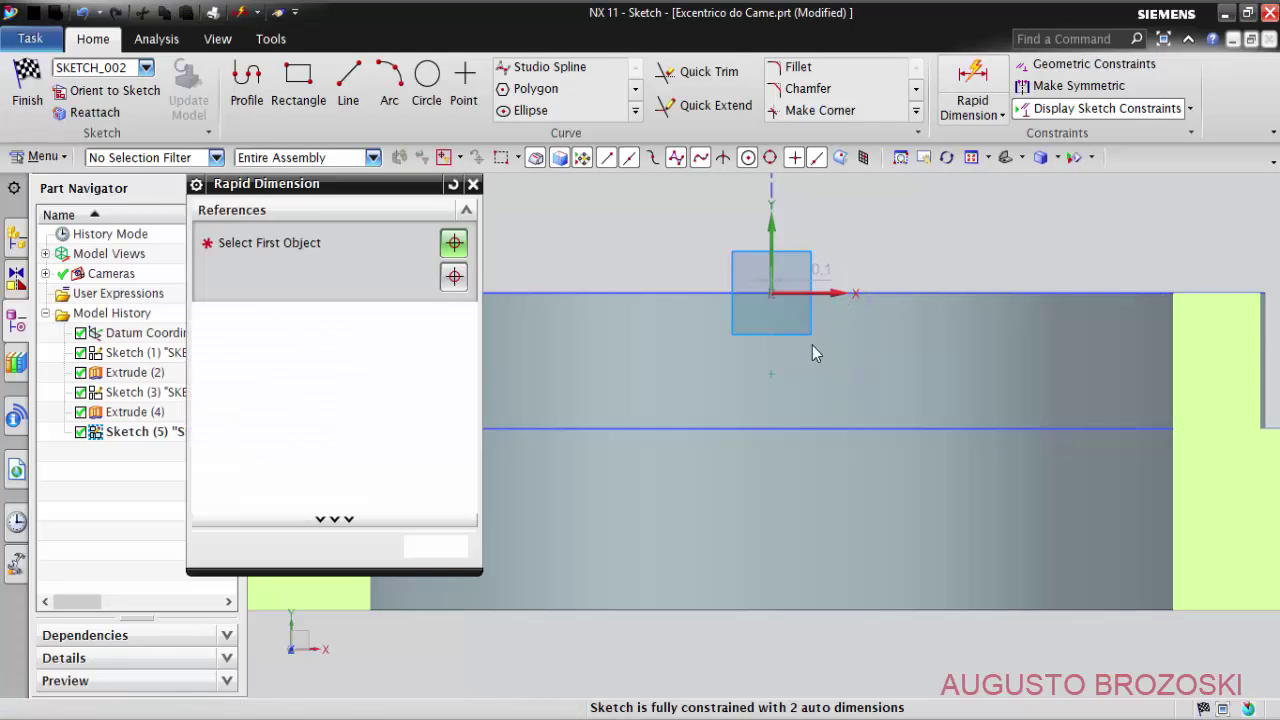
{"action": "left_click", "coordinate": [770, 373]}
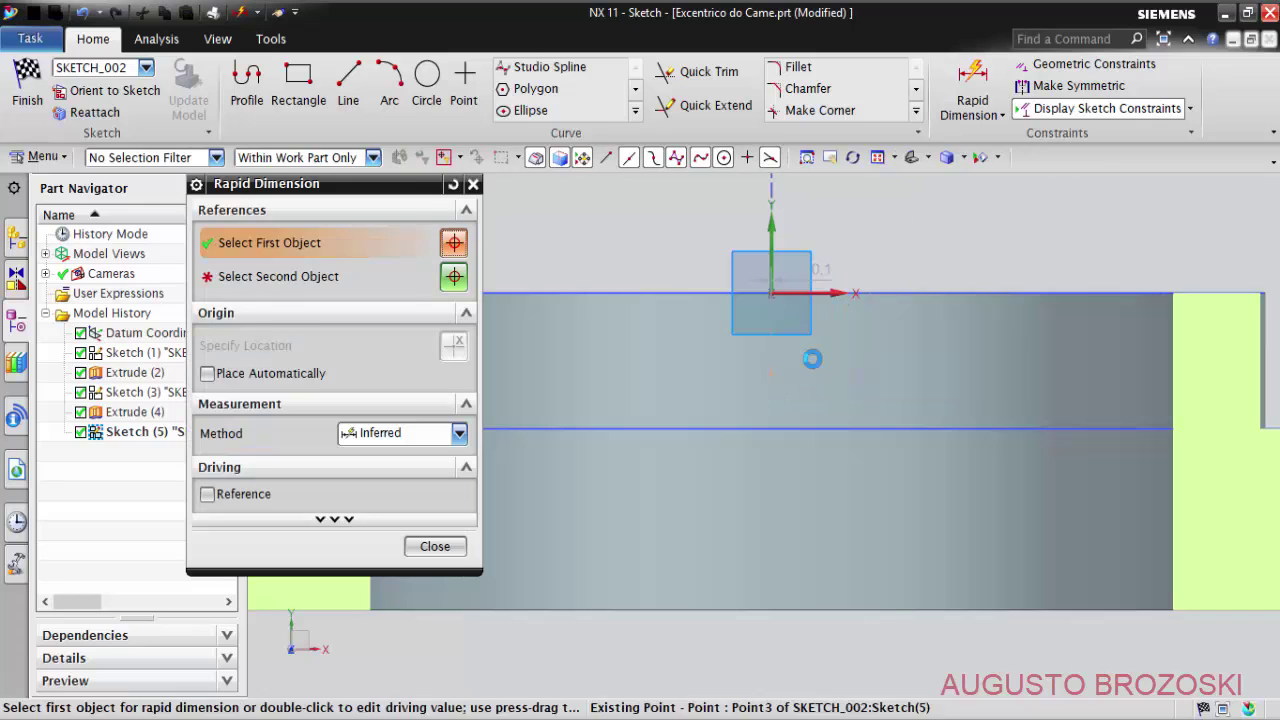
{"action": "left_click", "coordinate": [902, 292]}
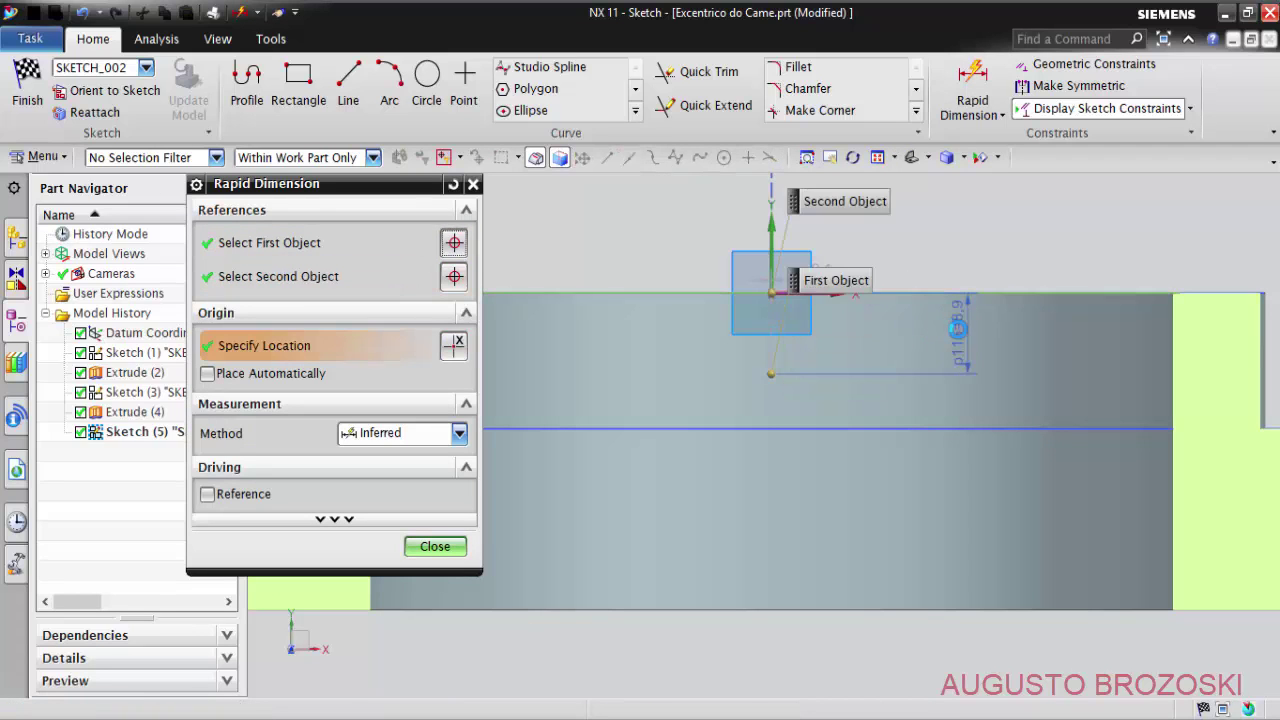
{"action": "left_click", "coordinate": [958, 330]}
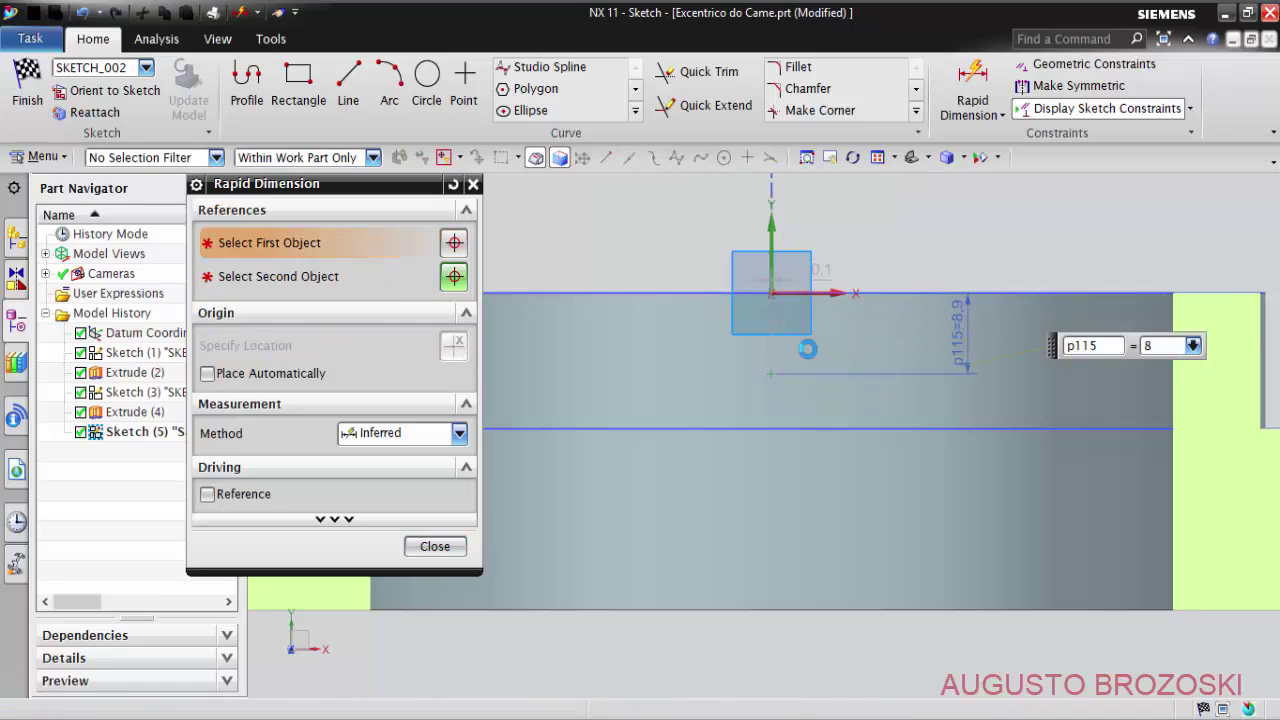
{"action": "left_click", "coordinate": [436, 547]}
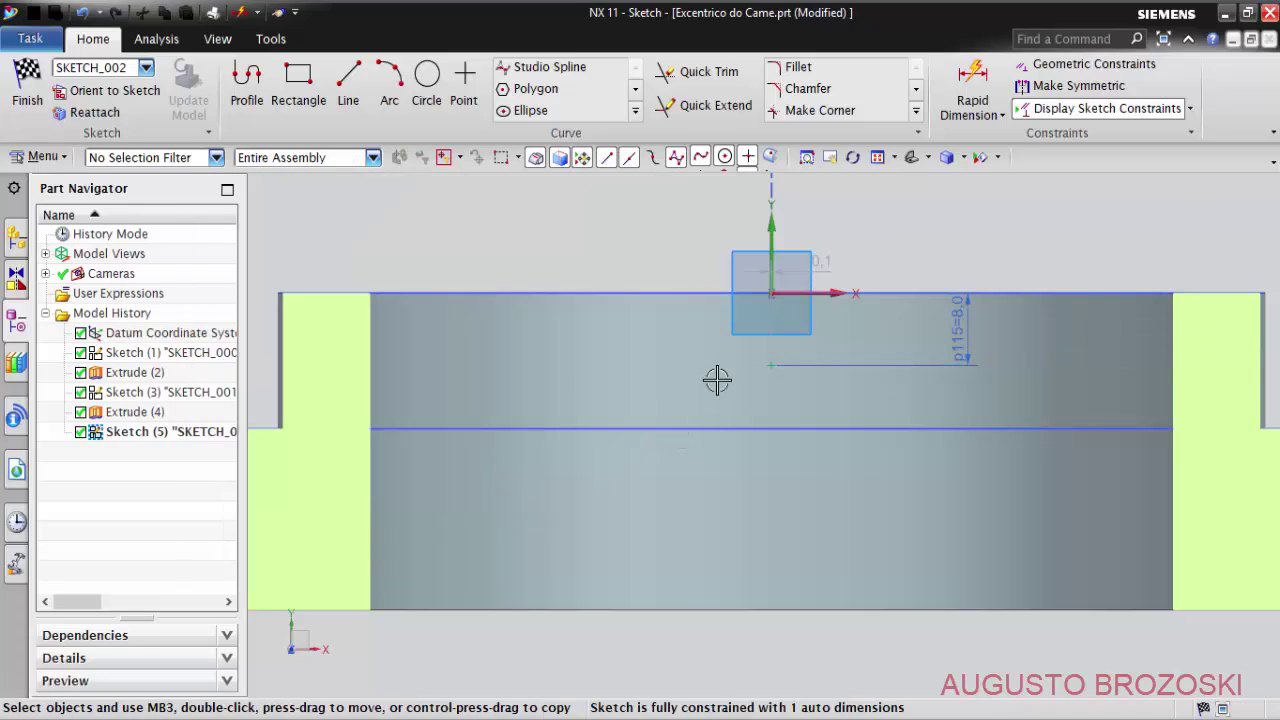
Check the point against the sketch origin, restore the trimetric view and finish the sketch.
{"action": "left_click", "coordinate": [772, 364]}
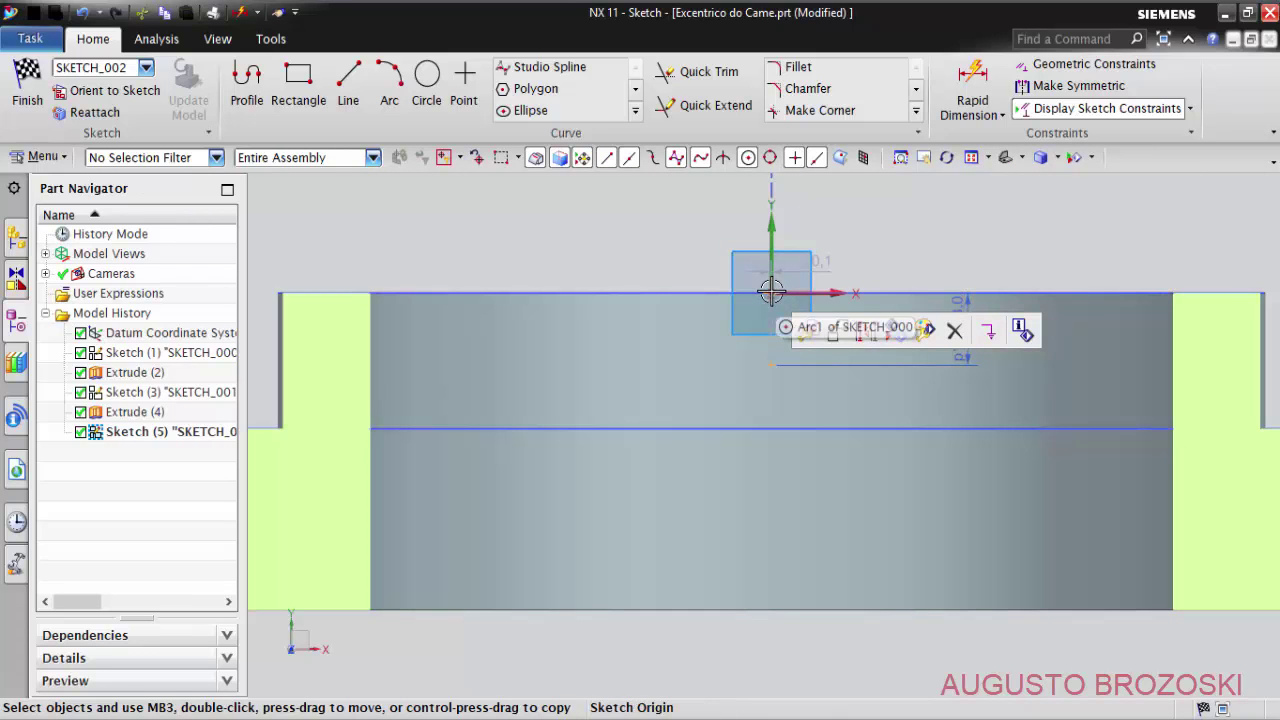
{"action": "left_click", "coordinate": [771, 292]}
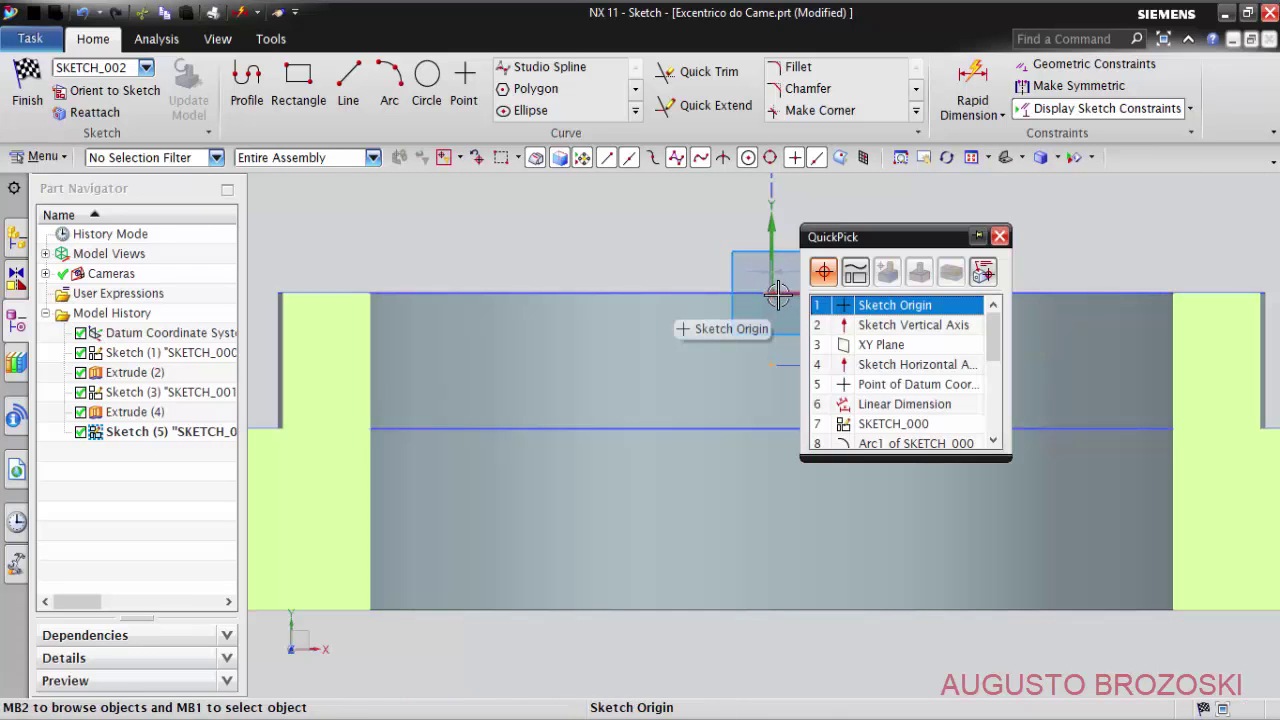
{"action": "left_click", "coordinate": [873, 302]}
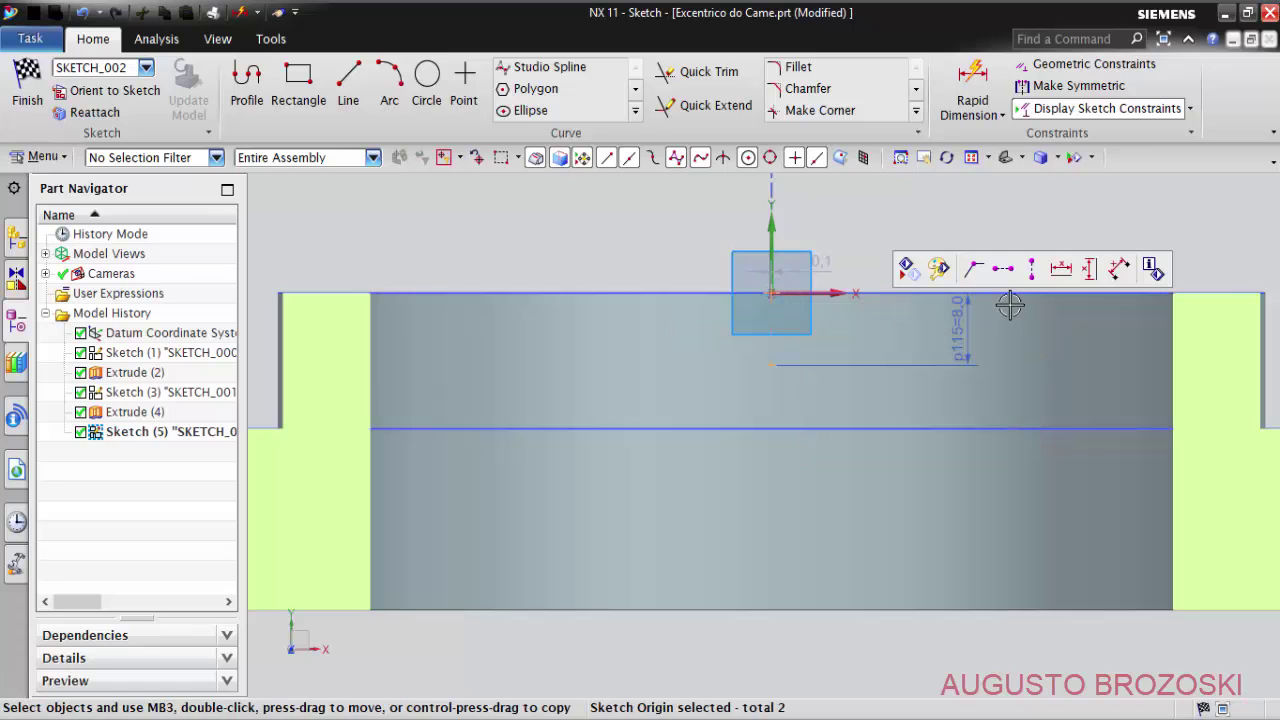
{"action": "left_click", "coordinate": [1035, 276]}
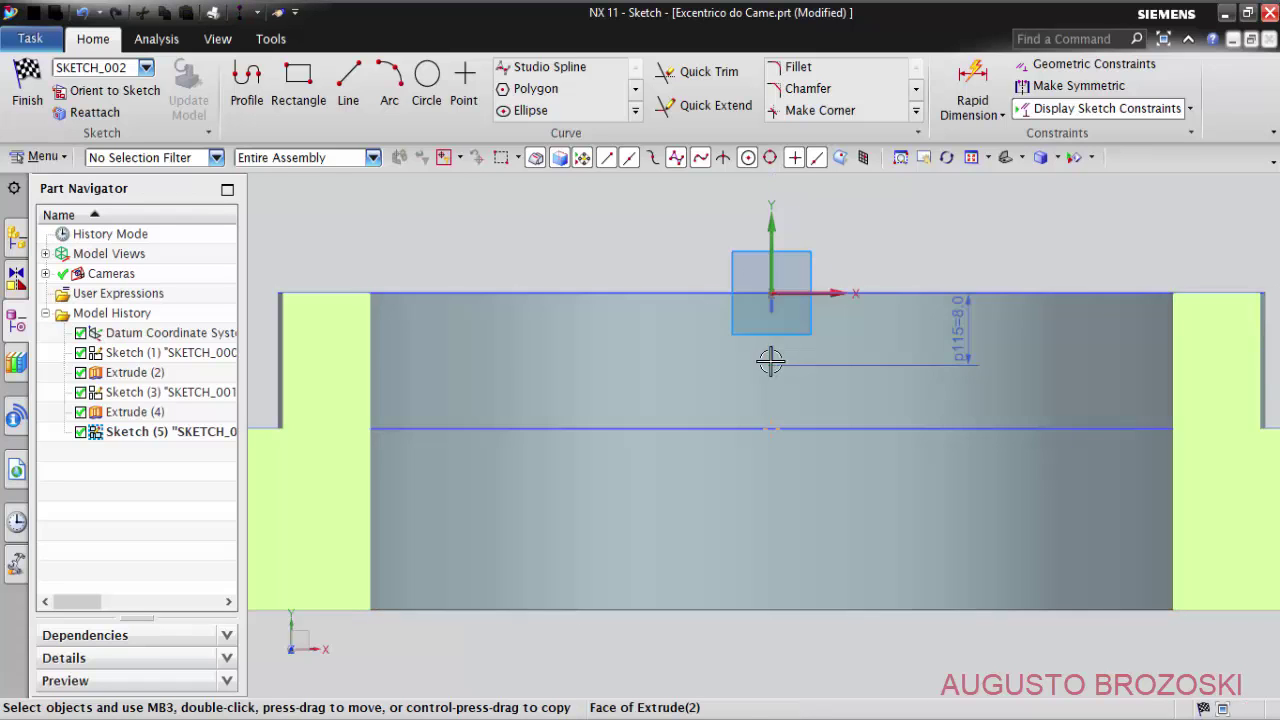
{"action": "left_click", "coordinate": [1005, 158]}
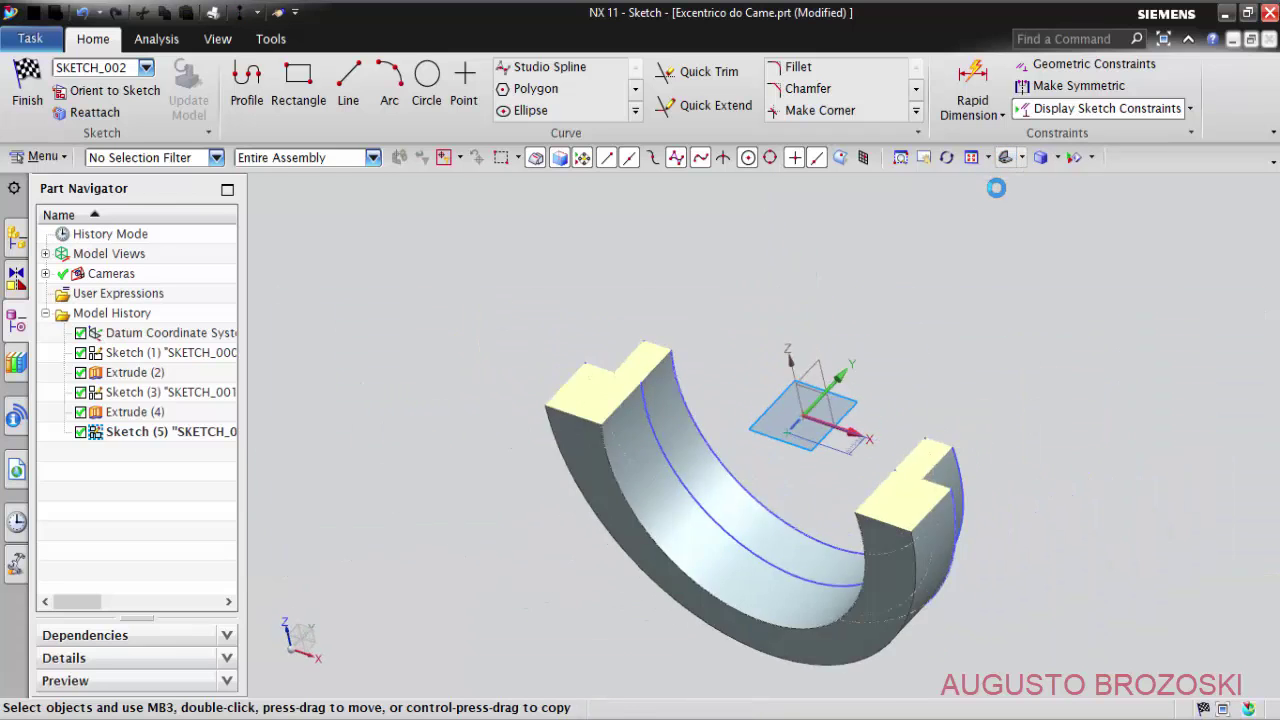
{"action": "scroll", "coordinate": [810, 480], "scroll_direction": "up", "scroll_amount": 3}
{"action": "scroll", "coordinate": [790, 480], "scroll_direction": "up", "scroll_amount": 3}
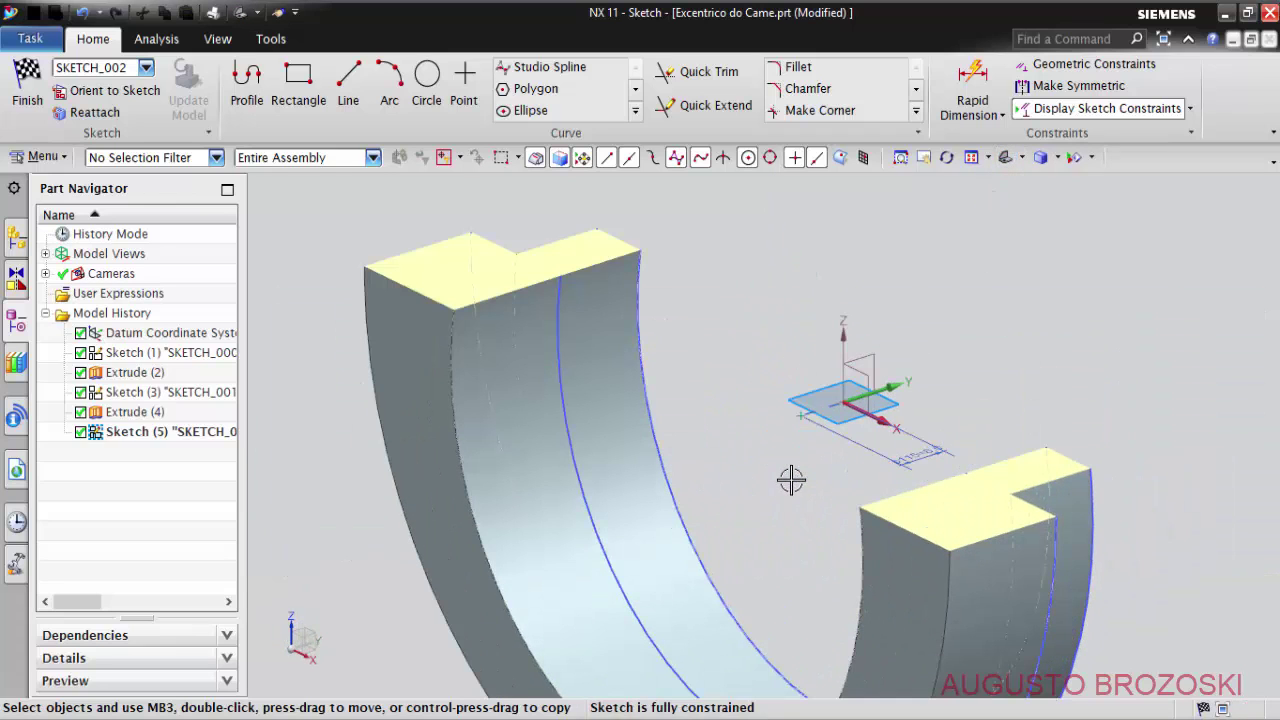
{"action": "left_click", "coordinate": [27, 100]}
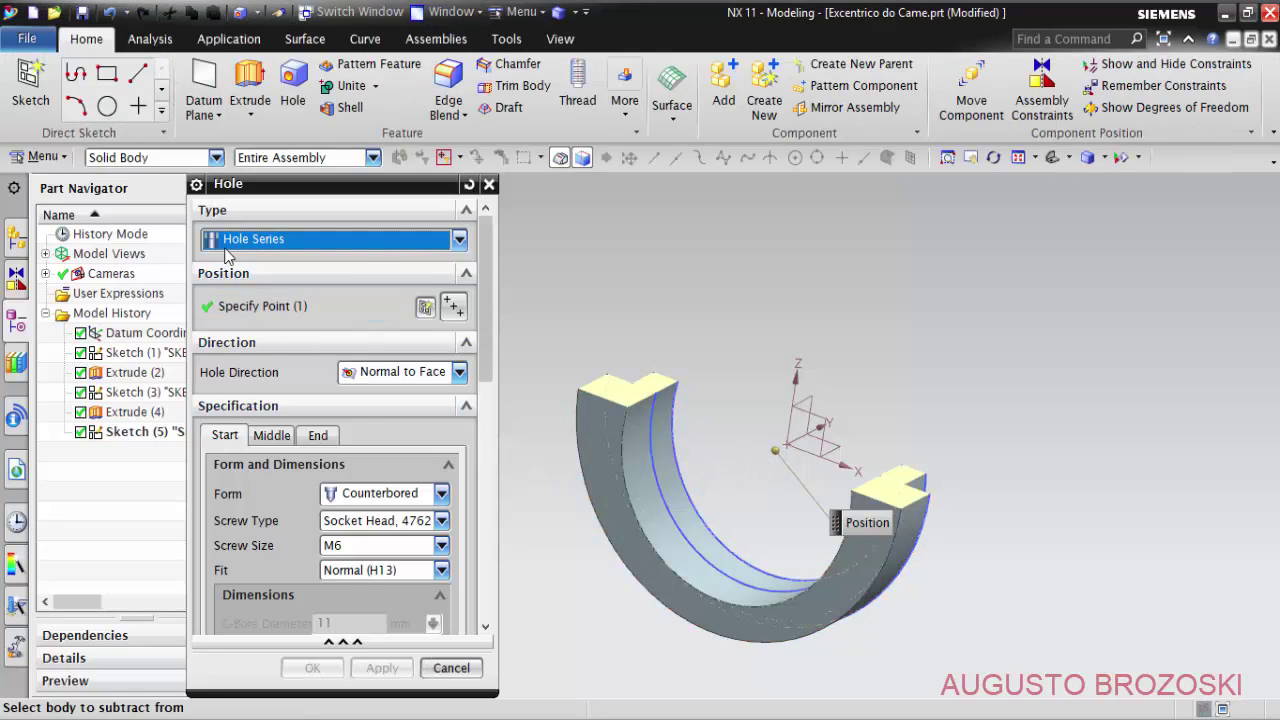
Make the hole a threaded hole along a vector with full-depth threads.
{"action": "left_click", "coordinate": [458, 241]}
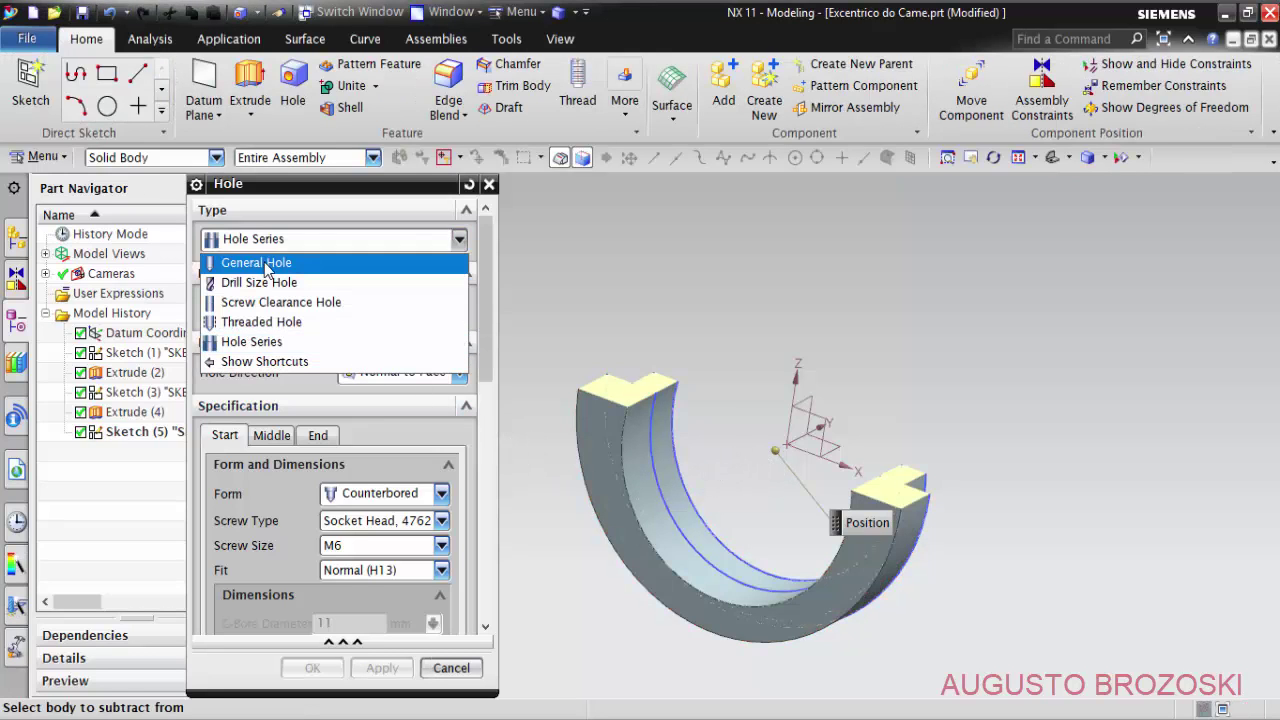
{"action": "left_click", "coordinate": [264, 322]}
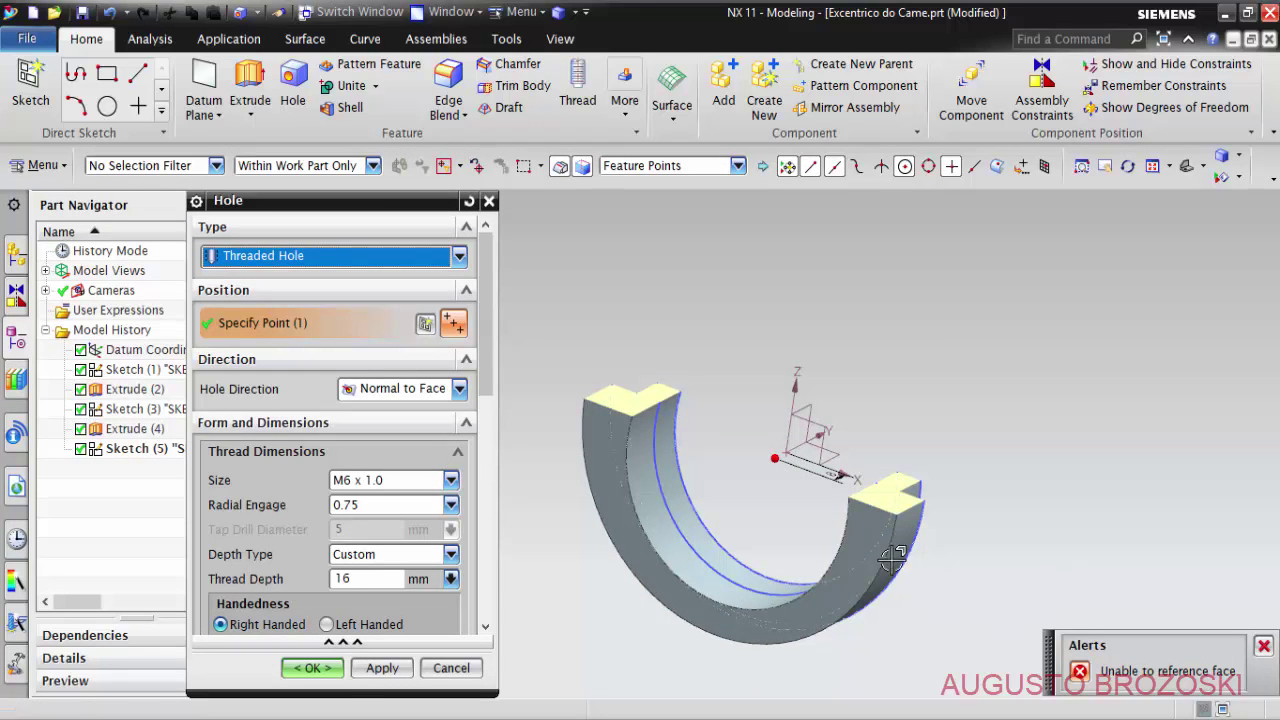
{"action": "left_click", "coordinate": [459, 391]}
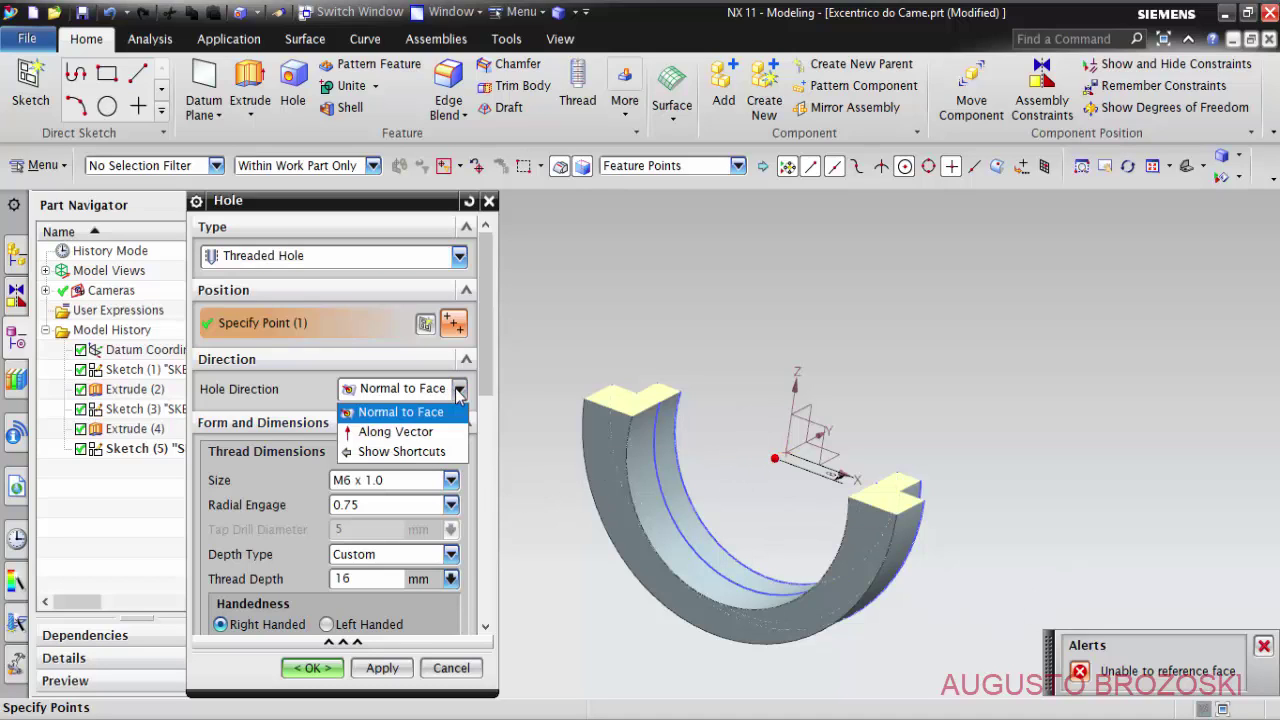
{"action": "left_click", "coordinate": [403, 436]}
{"action": "scroll", "coordinate": [754, 540], "scroll_direction": "up", "scroll_amount": 2}
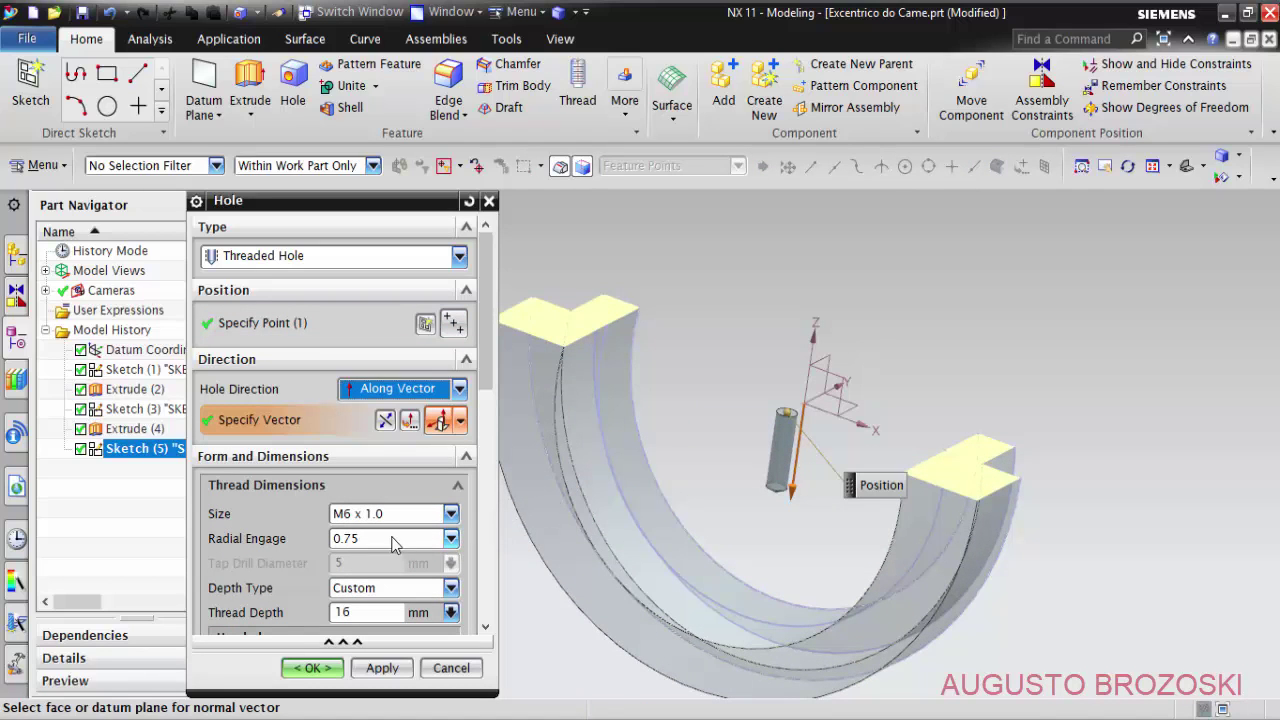
{"action": "left_click", "coordinate": [451, 588]}
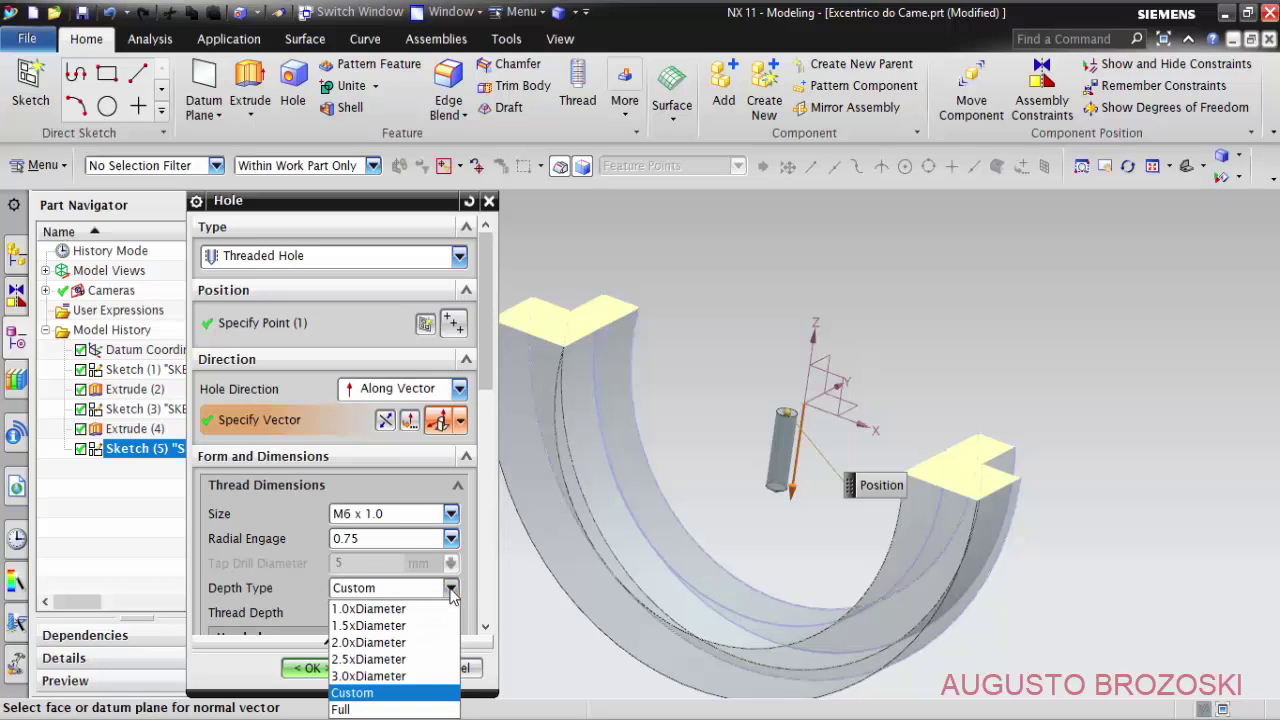
{"action": "left_click", "coordinate": [381, 710]}
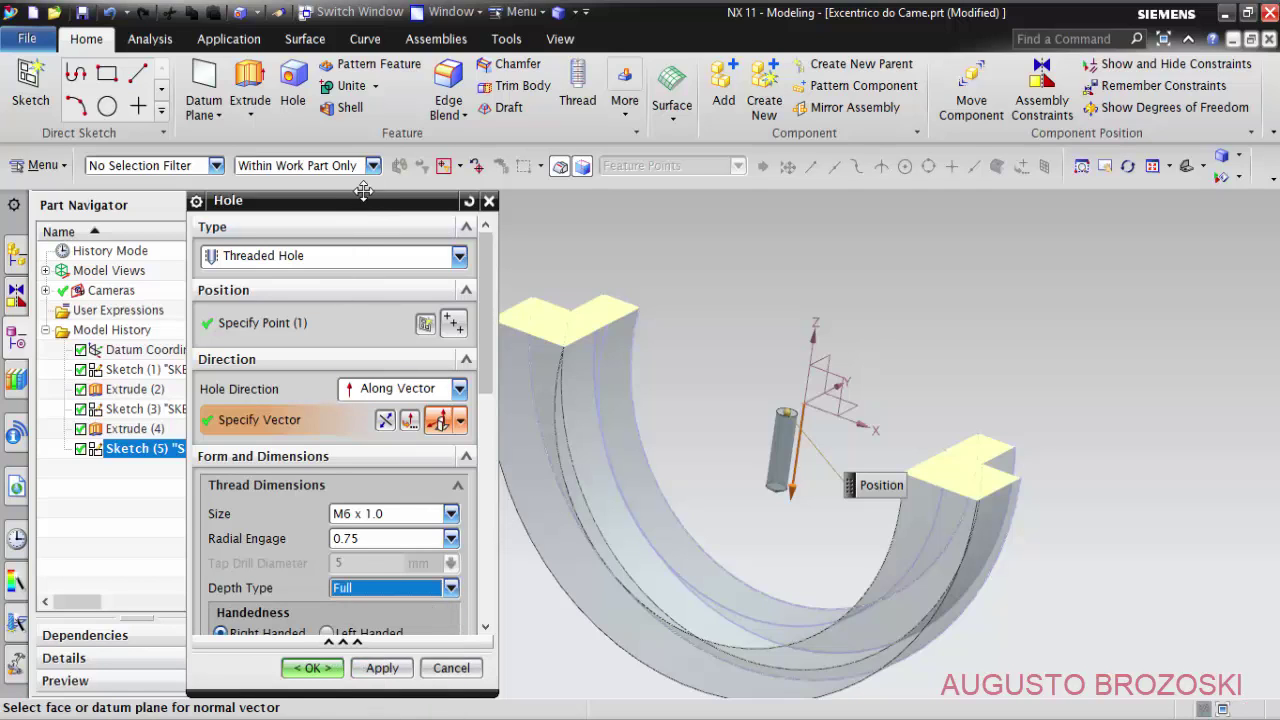
Set the hole's depth limit to Through Body.
{"action": "left_click_drag", "start_coordinate": [363, 191], "coordinate": [393, 104]}
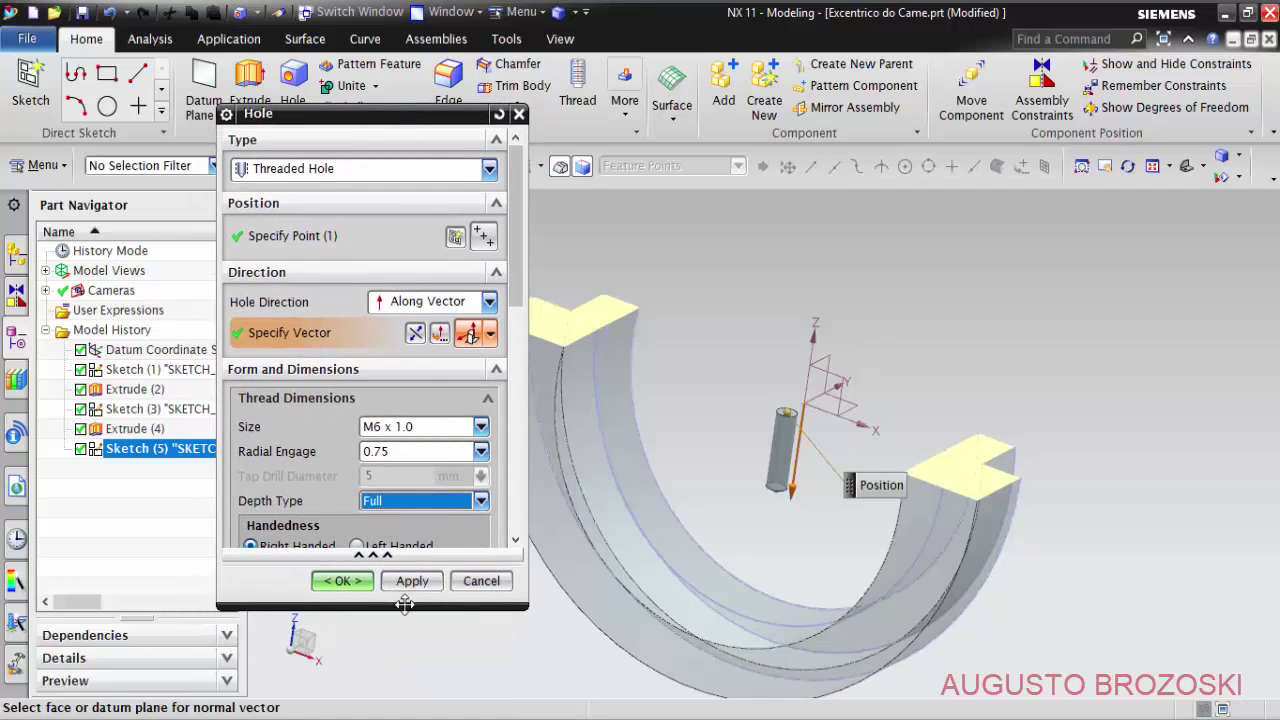
{"action": "left_click_drag", "start_coordinate": [422, 608], "coordinate": [424, 705]}
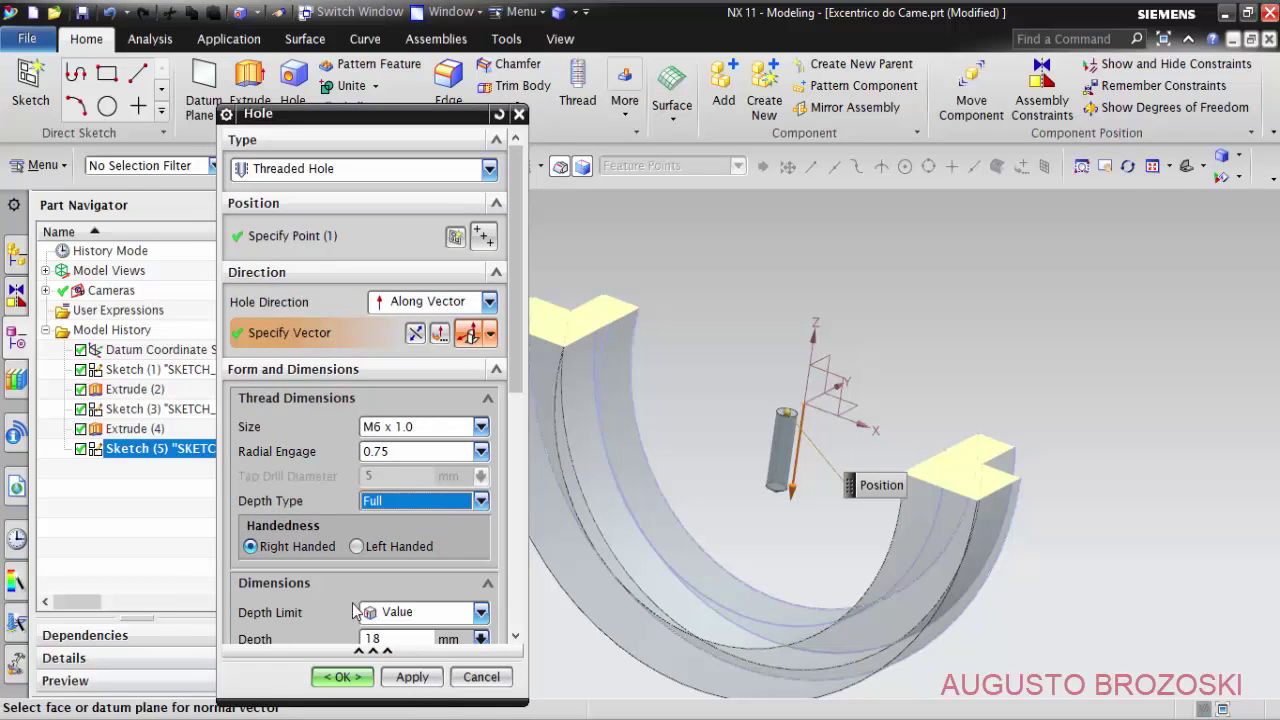
{"action": "left_click", "coordinate": [516, 638]}
{"action": "left_click", "coordinate": [516, 638]}
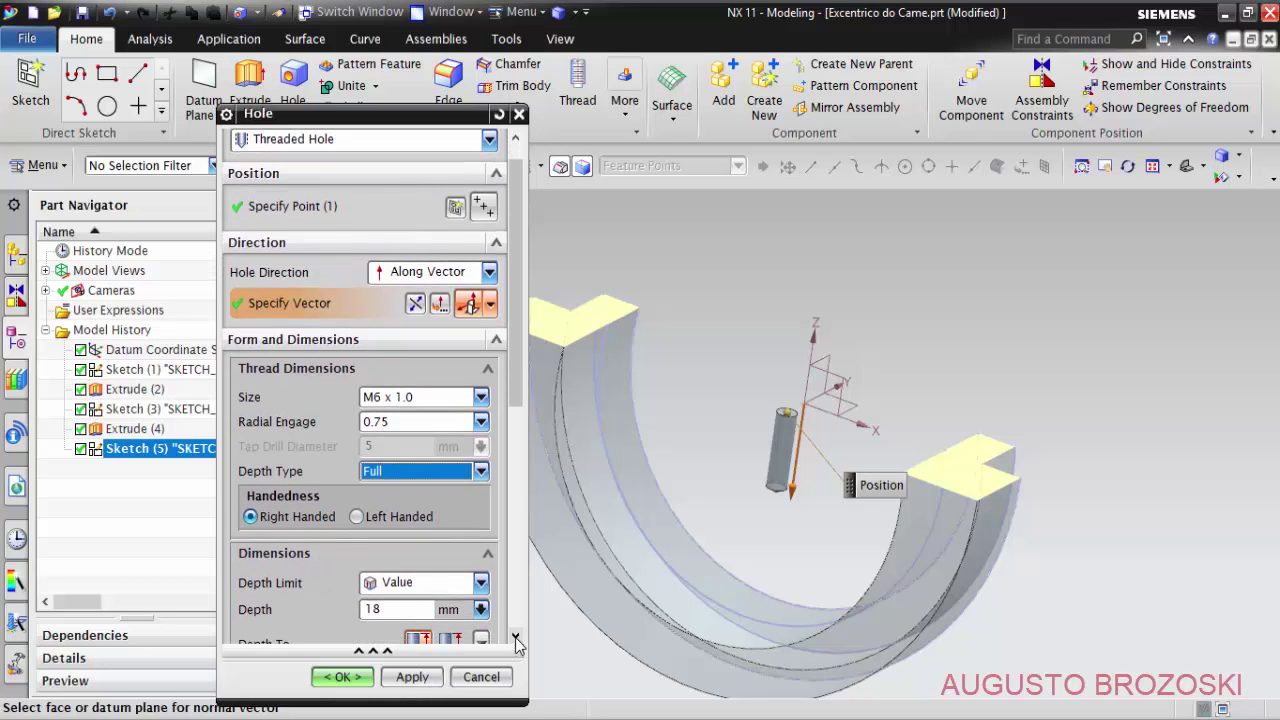
{"action": "left_click", "coordinate": [516, 638]}
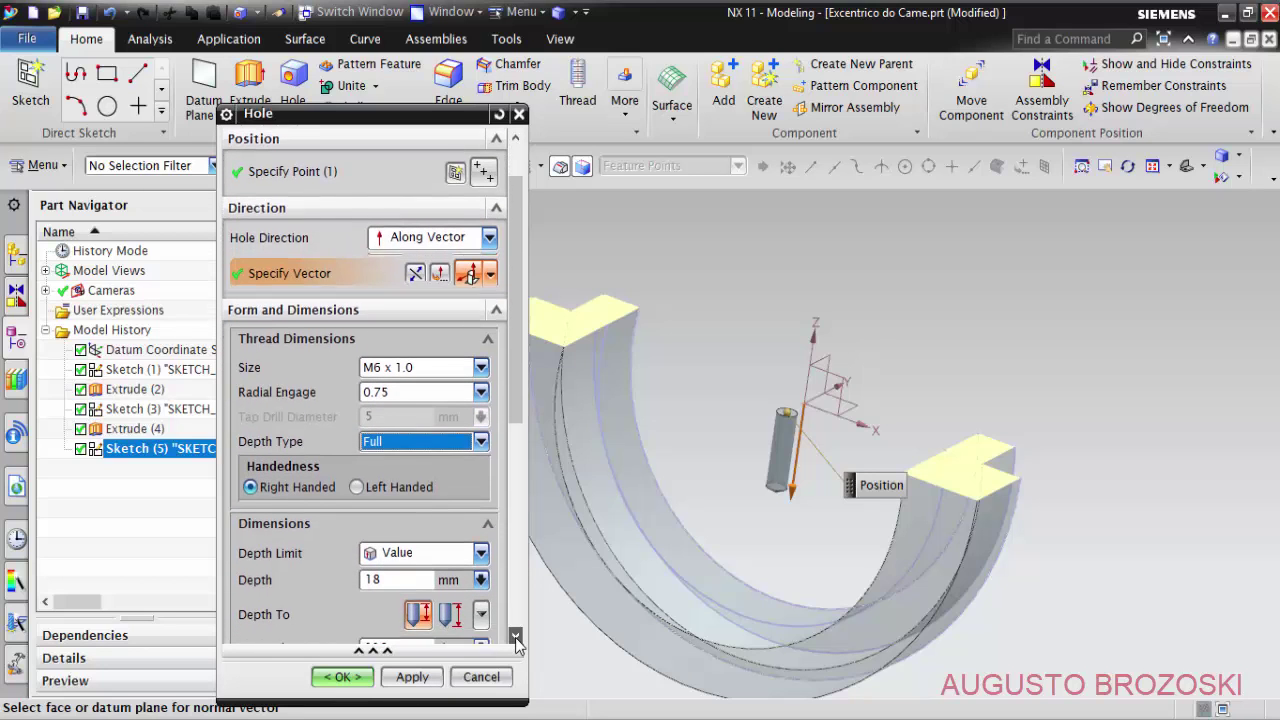
{"action": "left_click", "coordinate": [480, 548]}
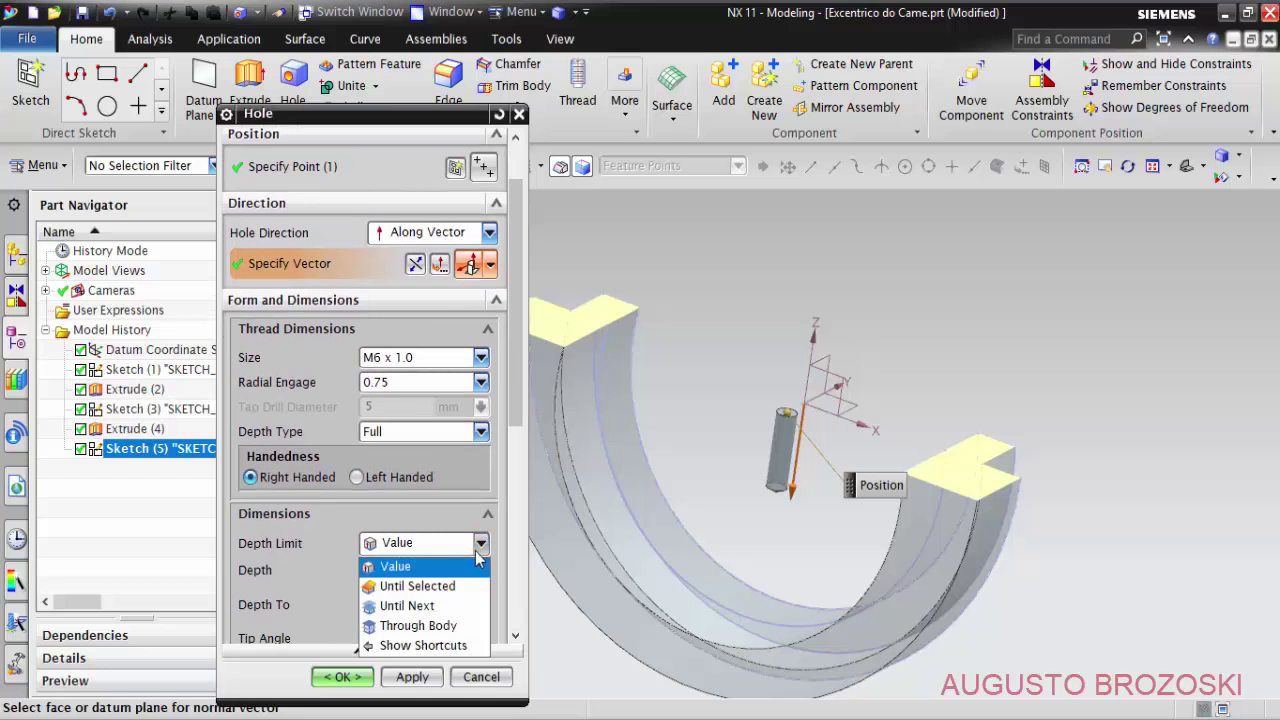
{"action": "left_click", "coordinate": [440, 627]}
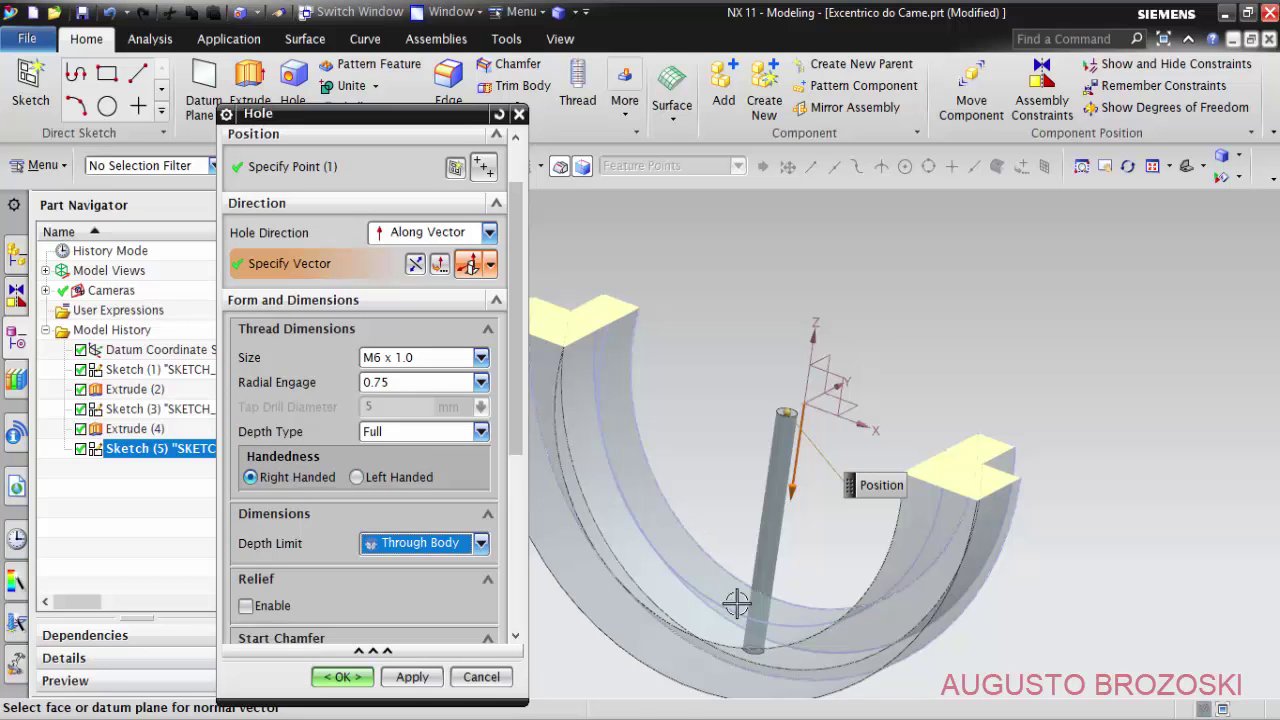
{"action": "middle_click_drag", "start_coordinate": [755, 575], "coordinate": [768, 543]}
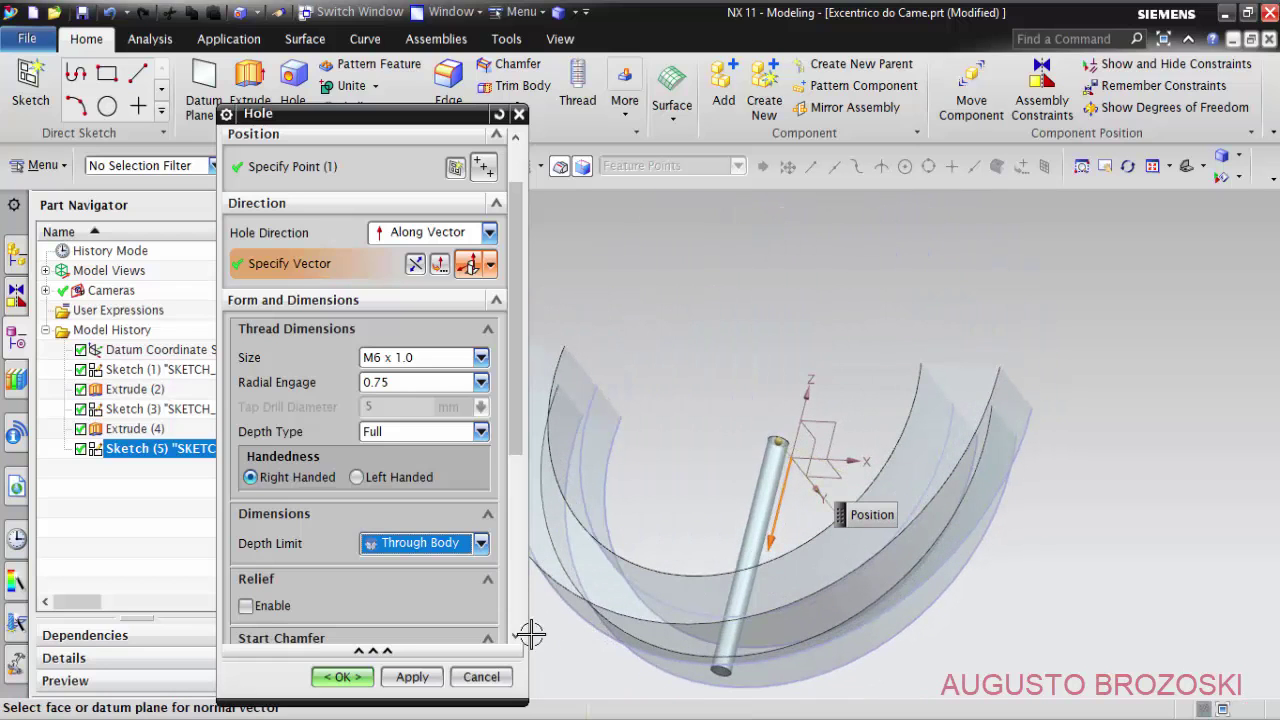
{"action": "left_click", "coordinate": [514, 636]}
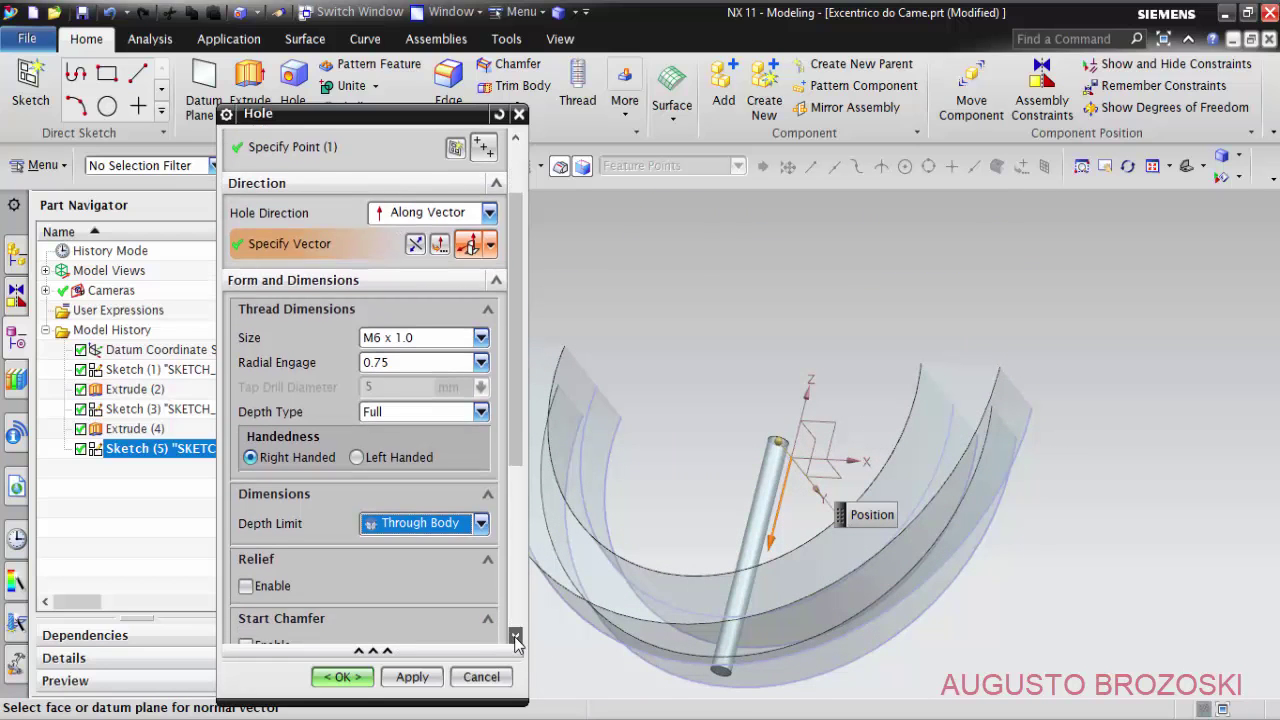
{"action": "left_click", "coordinate": [514, 636]}
{"action": "left_click", "coordinate": [514, 636]}
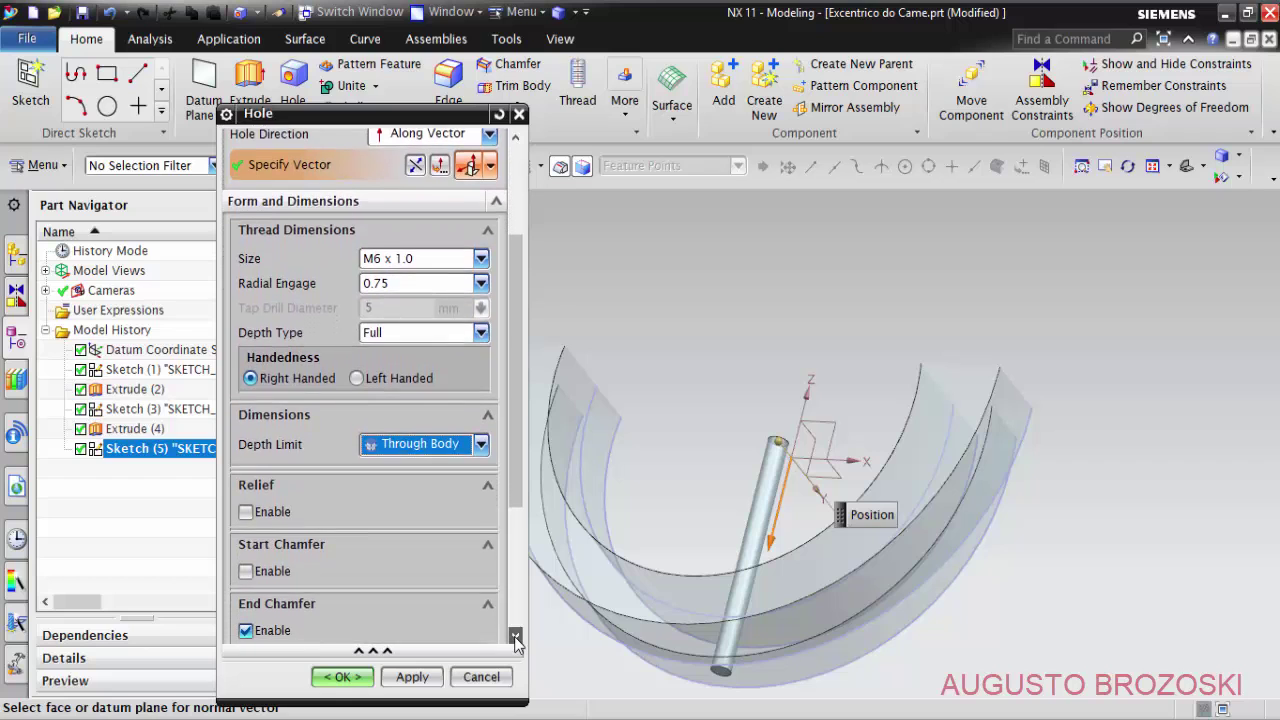
{"action": "left_click", "coordinate": [514, 636]}
{"action": "left_click", "coordinate": [514, 636]}
{"action": "left_click", "coordinate": [514, 636]}
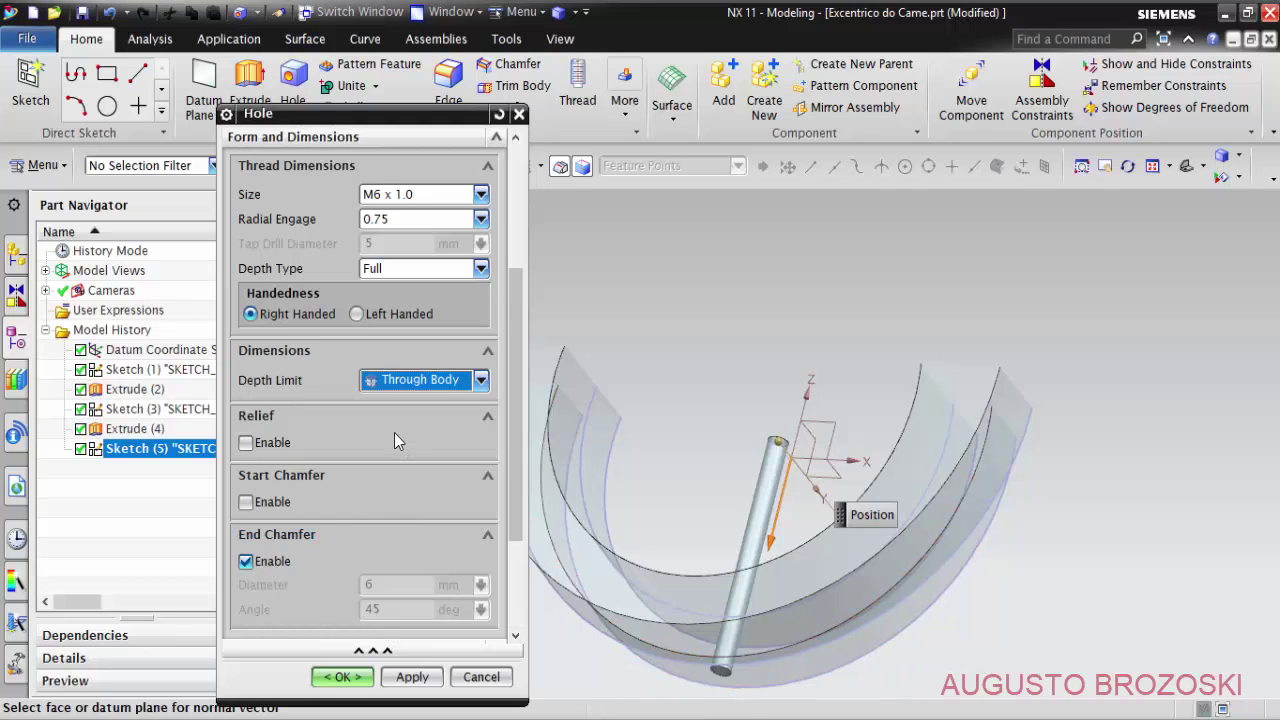
{"action": "scroll", "coordinate": [390, 432], "scroll_direction": "up", "scroll_amount": 3}
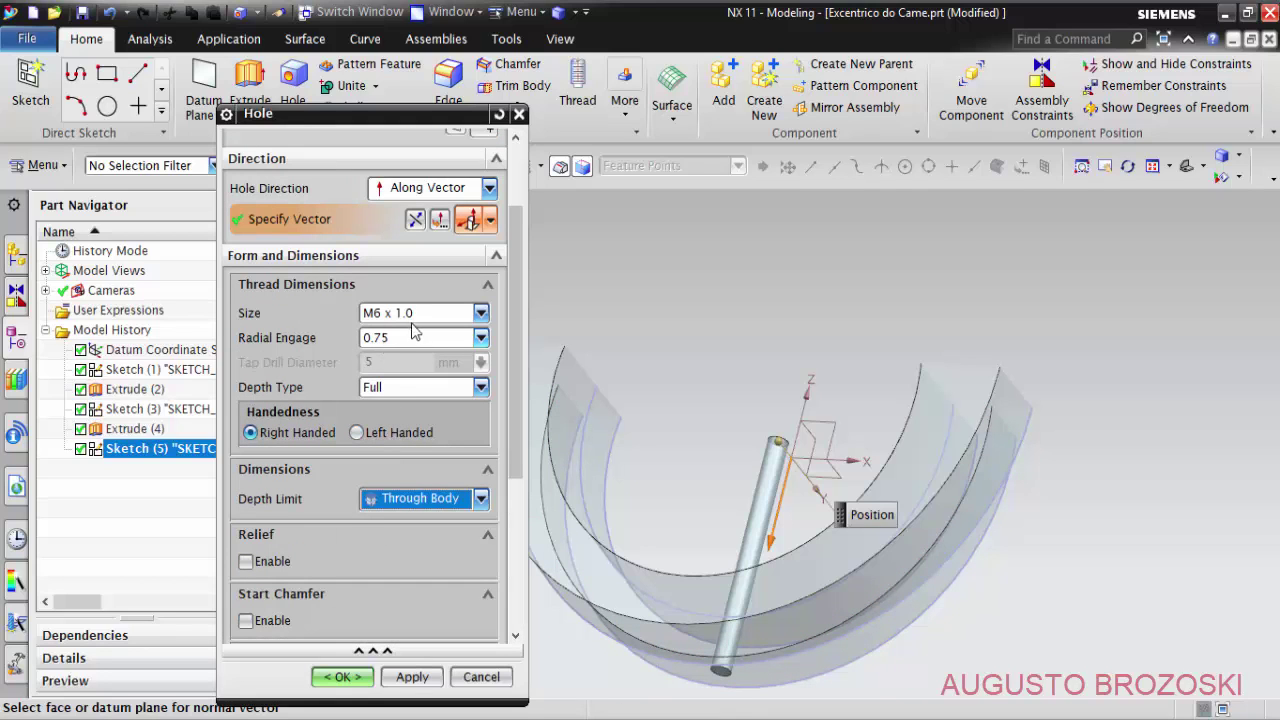
Set the thread size to M8 x 1.25 and create the threaded hole.
{"action": "left_click", "coordinate": [480, 313]}
{"action": "left_click", "coordinate": [420, 350]}
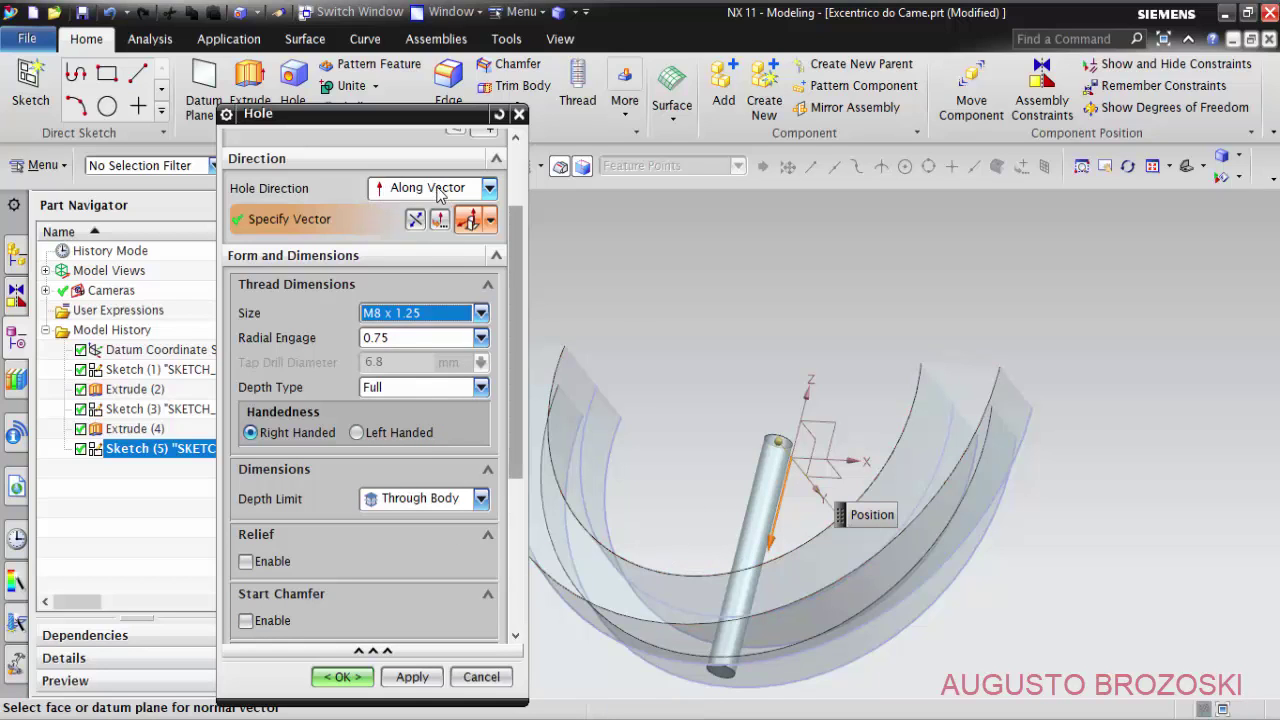
{"action": "left_click", "coordinate": [342, 678]}
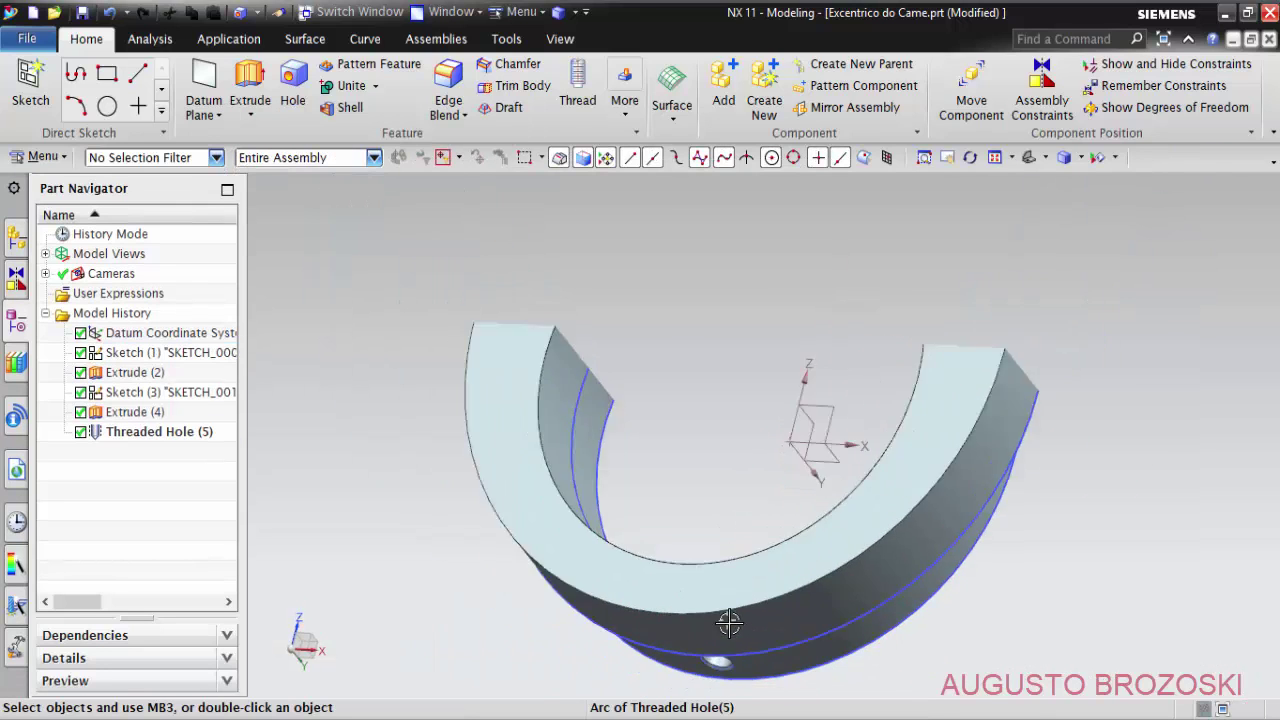
Inspect the new threaded hole, then turn off Clip Section to show the full ring.
{"action": "scroll", "coordinate": [719, 660], "scroll_direction": "down", "scroll_amount": 4}
{"action": "scroll", "coordinate": [719, 660], "scroll_direction": "up", "scroll_amount": 5}
{"action": "mouse_move", "coordinate": [726, 626]}
{"action": "middle_mouse_down"}
{"action": "mouse_move", "coordinate": [719, 500]}
{"action": "mouse_move", "coordinate": [695, 420]}
{"action": "middle_mouse_up"}
{"action": "scroll", "coordinate": [685, 400], "scroll_direction": "up", "scroll_amount": 3}
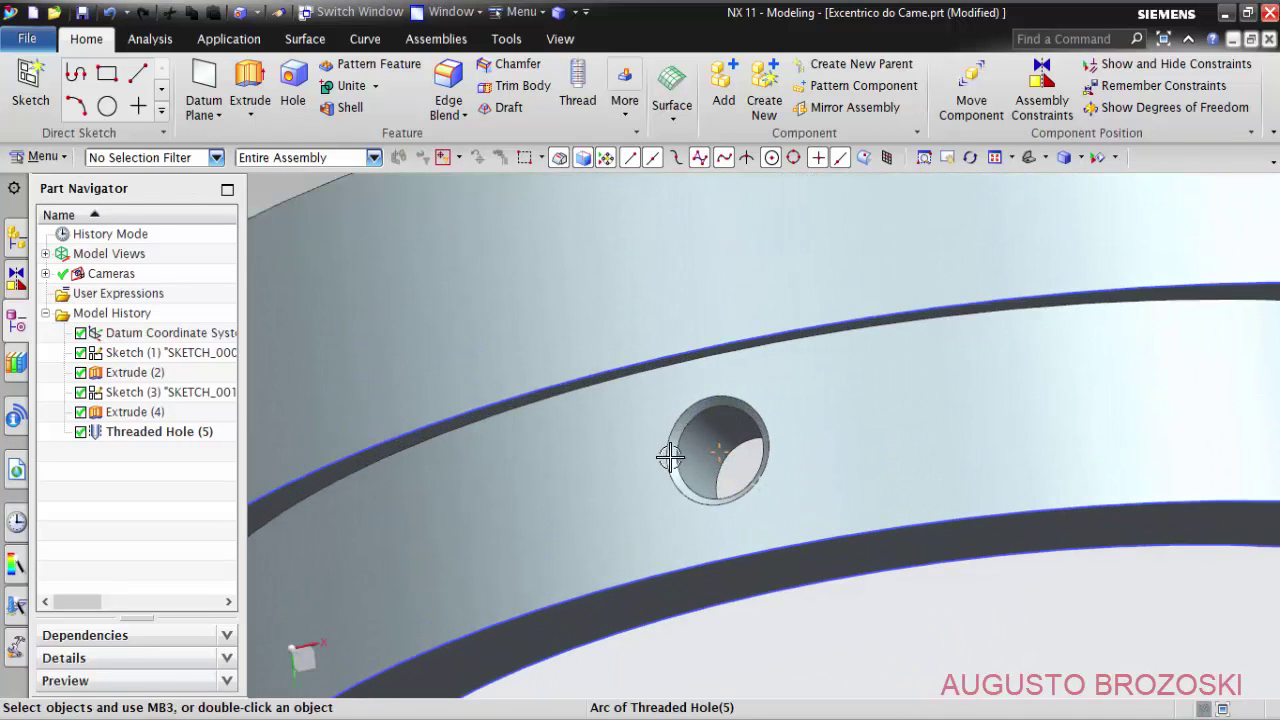
{"action": "scroll", "coordinate": [708, 476], "scroll_direction": "up", "scroll_amount": 1}
{"action": "scroll", "coordinate": [704, 466], "scroll_direction": "down", "scroll_amount": 6}
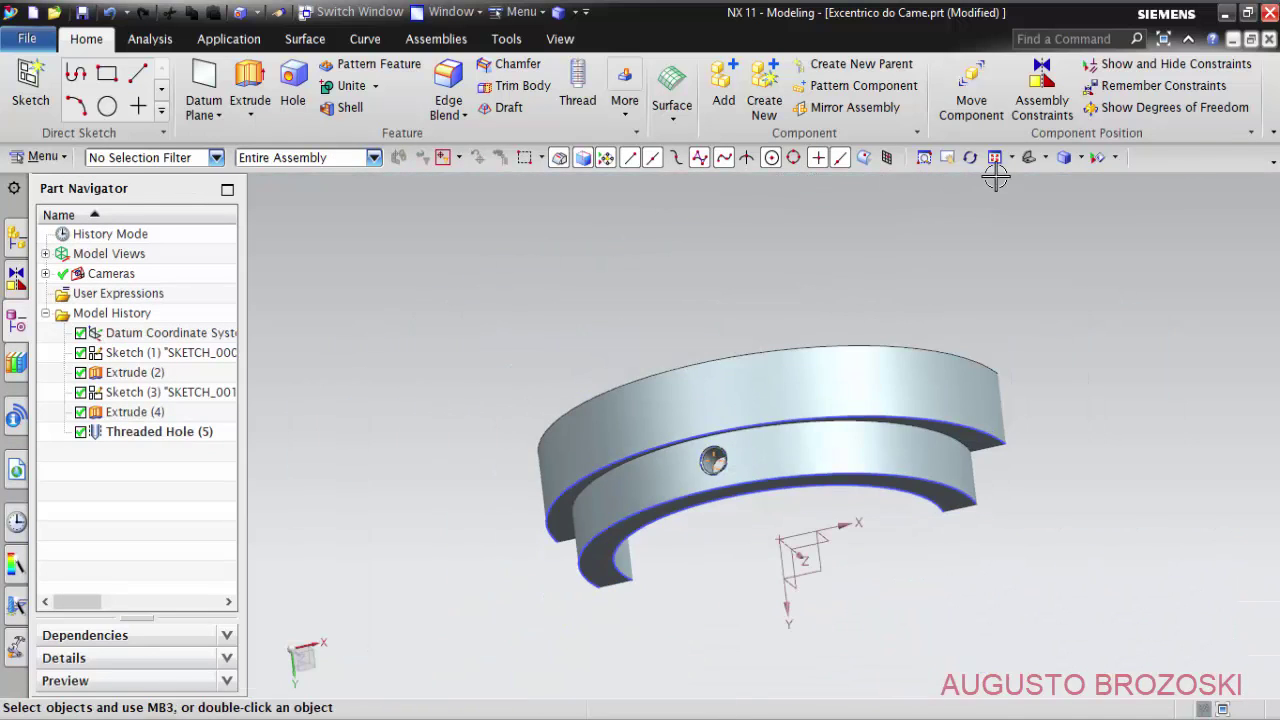
{"action": "left_click", "coordinate": [1030, 160]}
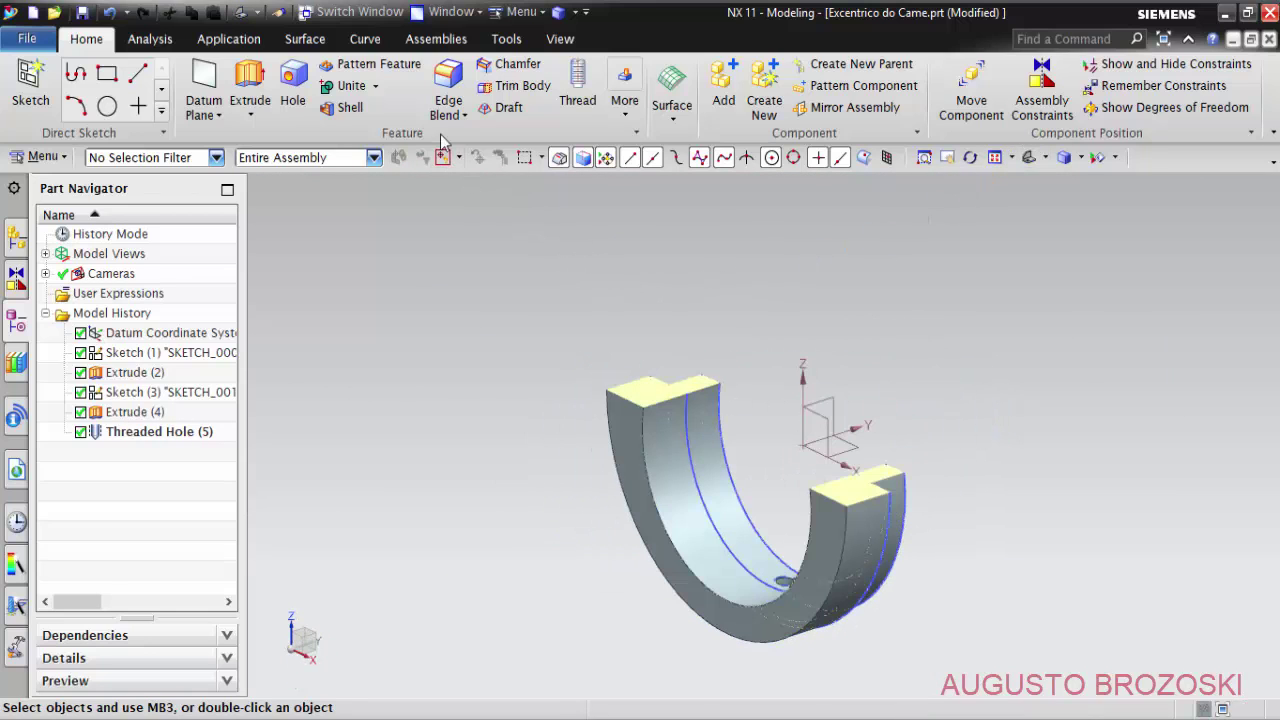
{"action": "left_click", "coordinate": [555, 45]}
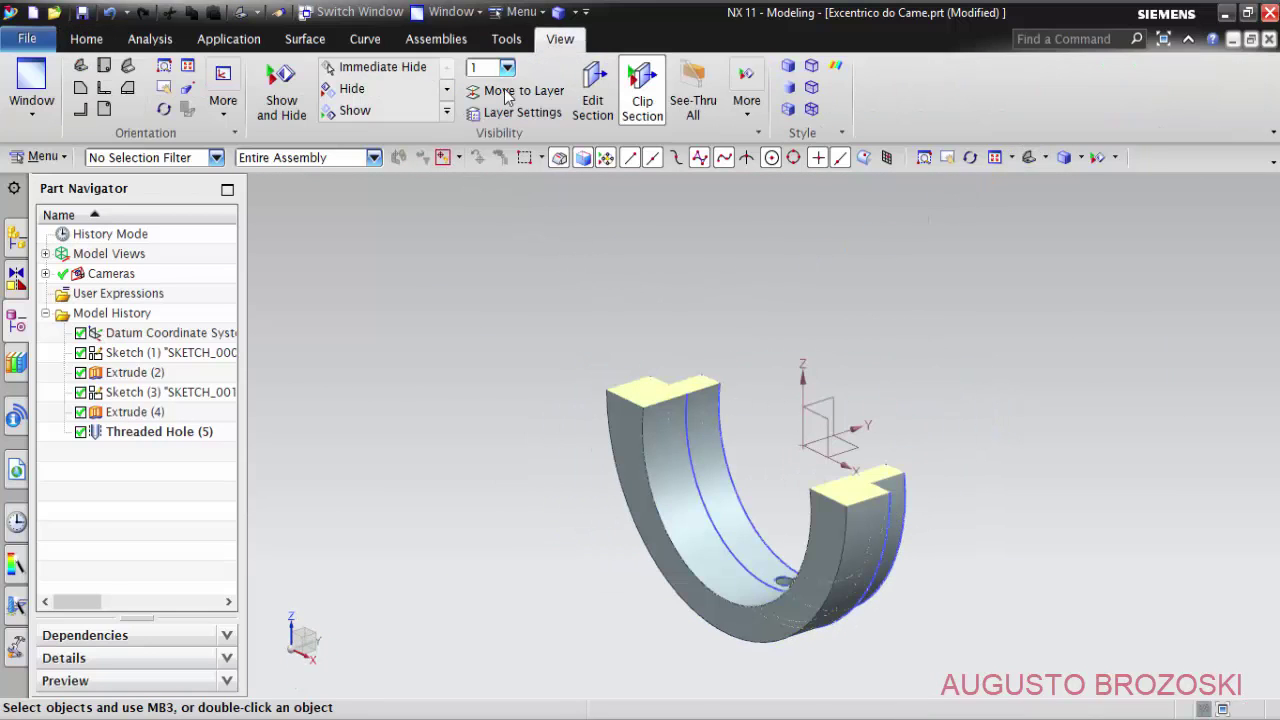
{"action": "left_click", "coordinate": [637, 88]}
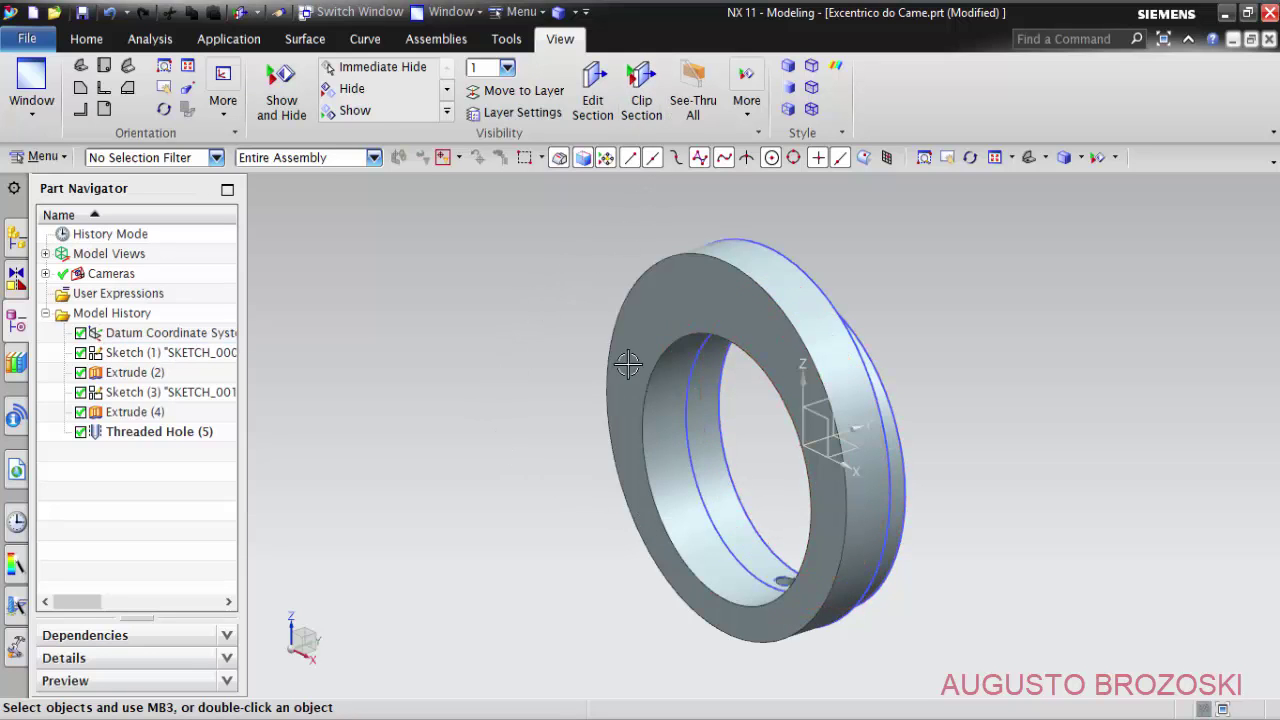
{"action": "left_click", "coordinate": [98, 42]}
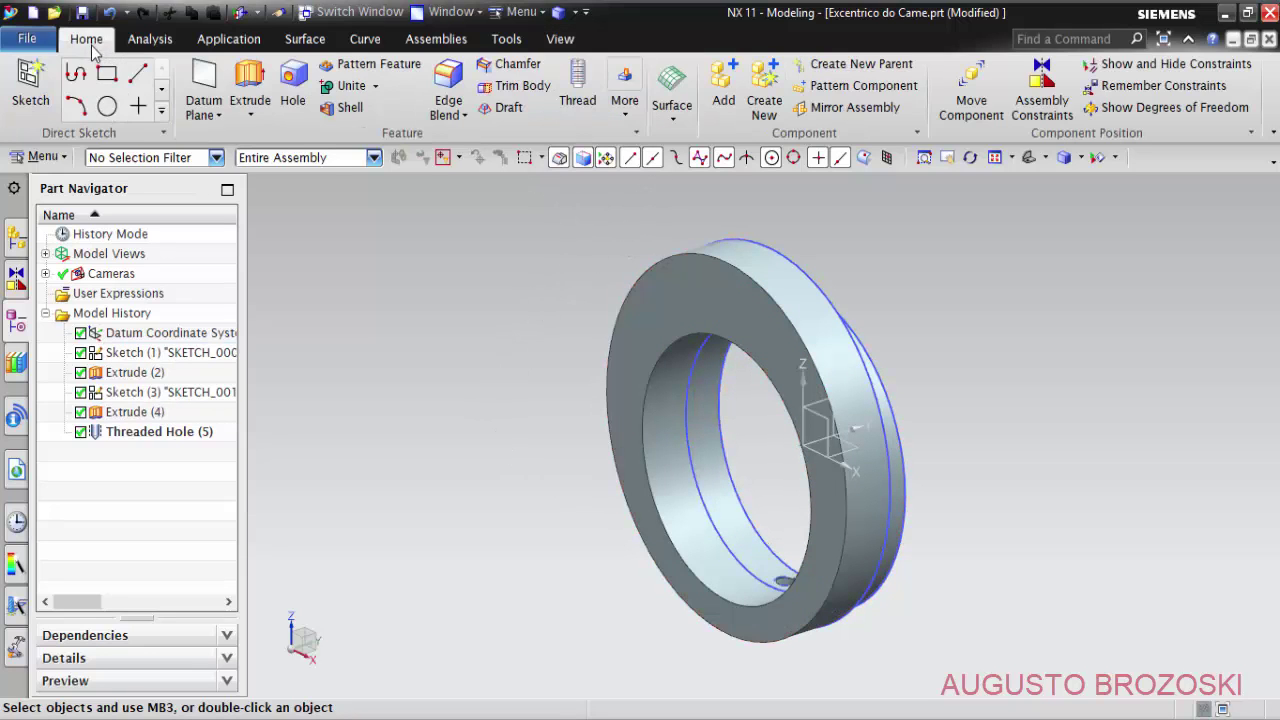
{"action": "left_click", "coordinate": [626, 110]}
Pattern the threaded hole faces circularly about the Y-axis, centred on the ring edge.
{"action": "left_click", "coordinate": [668, 290]}
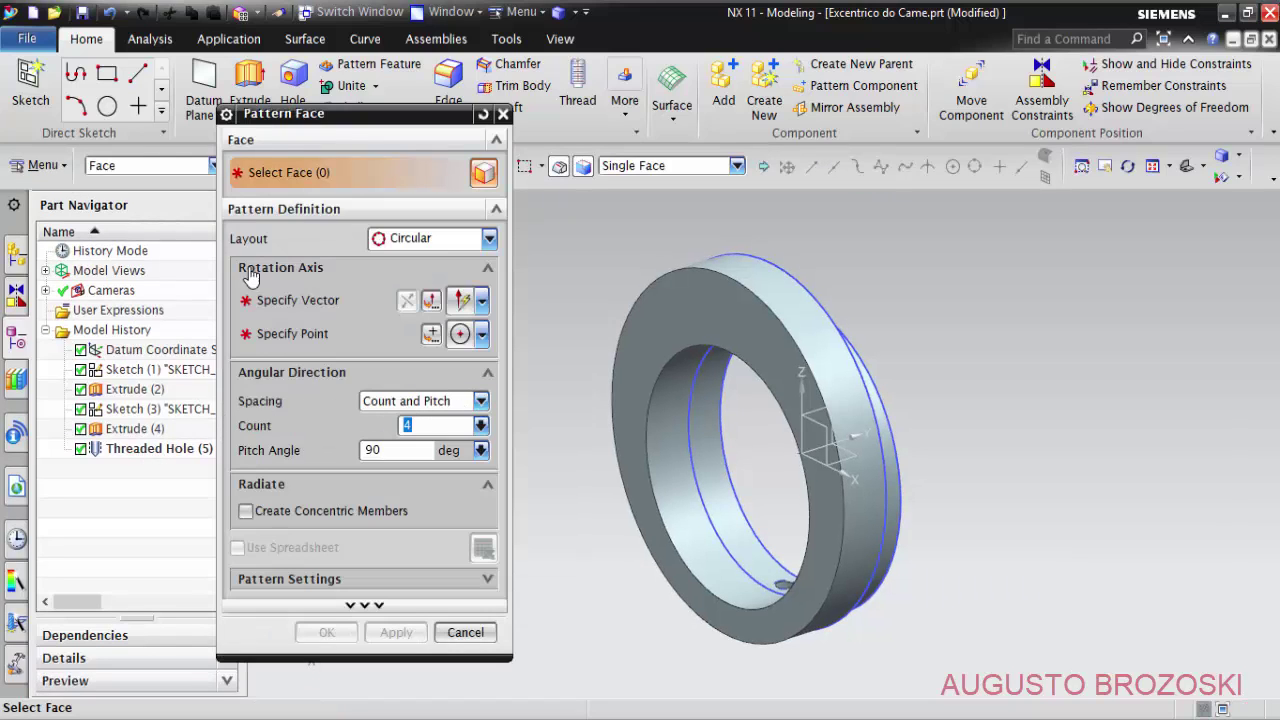
{"action": "left_click", "coordinate": [156, 452]}
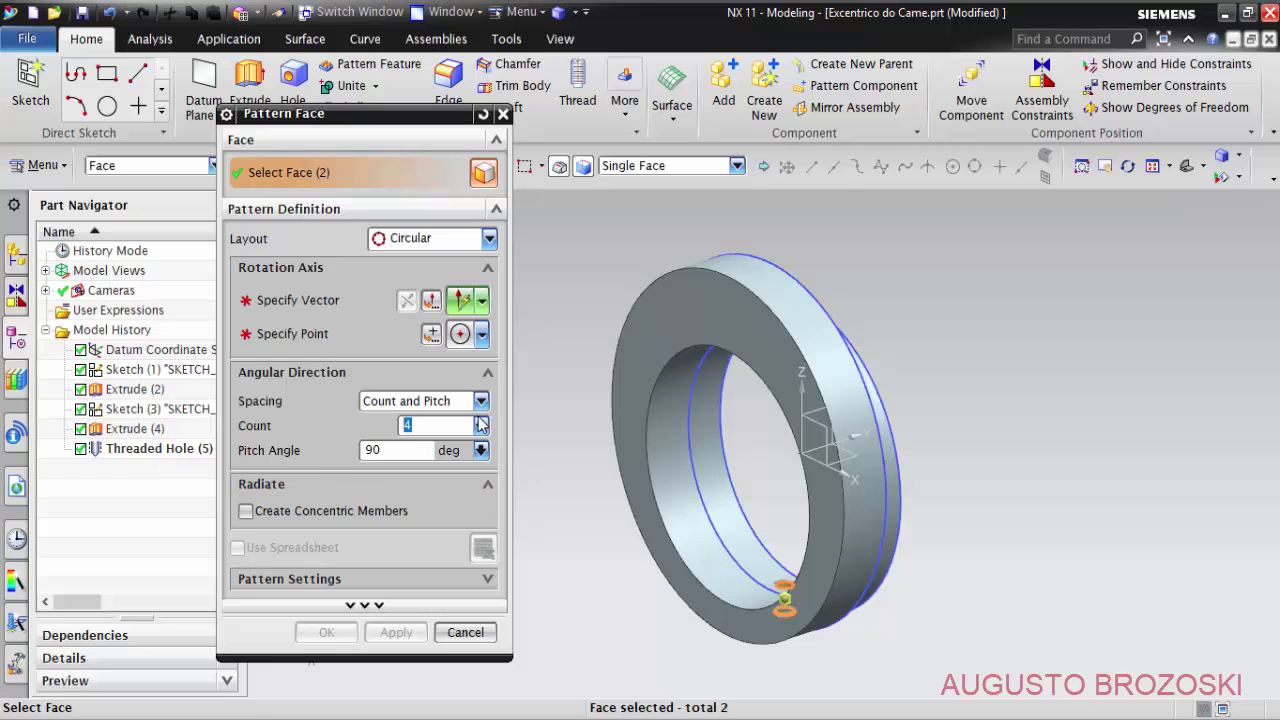
{"action": "left_click", "coordinate": [295, 300]}
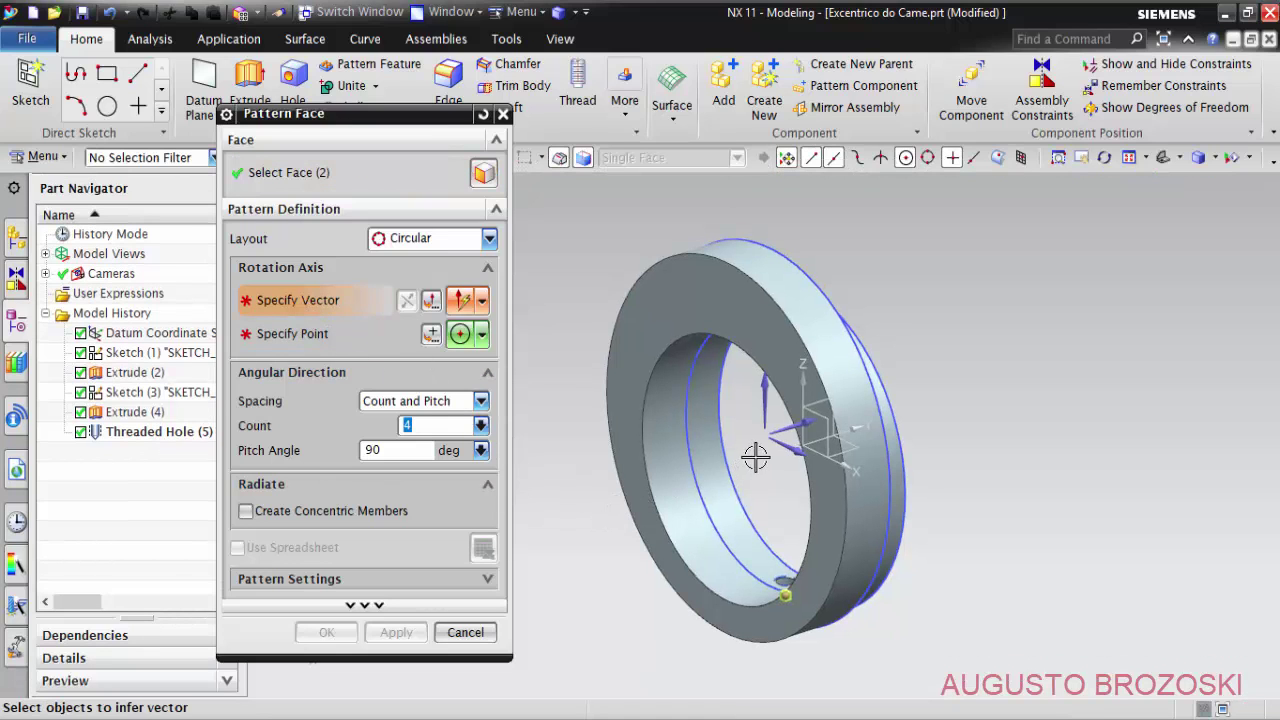
{"action": "left_click", "coordinate": [797, 425]}
{"action": "left_click", "coordinate": [882, 447]}
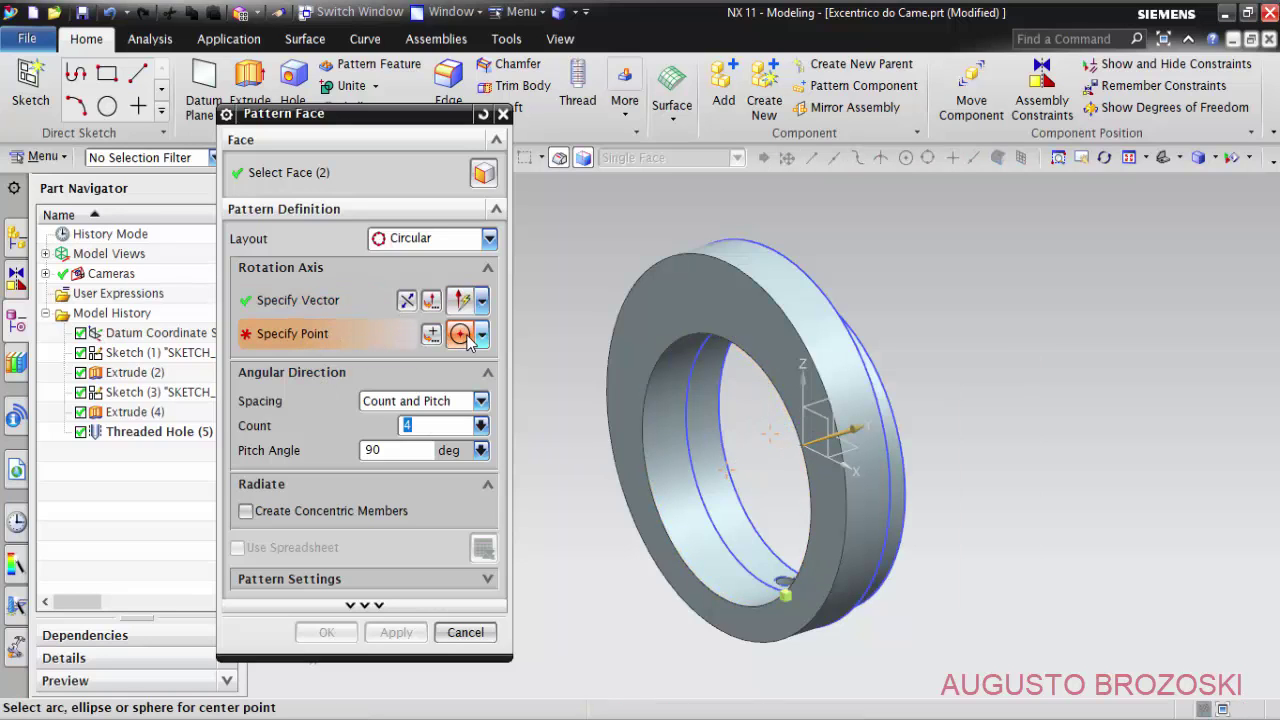
{"action": "middle_click_drag", "start_coordinate": [723, 404], "coordinate": [749, 371]}
{"action": "scroll", "coordinate": [760, 330], "scroll_direction": "up", "scroll_amount": 3}
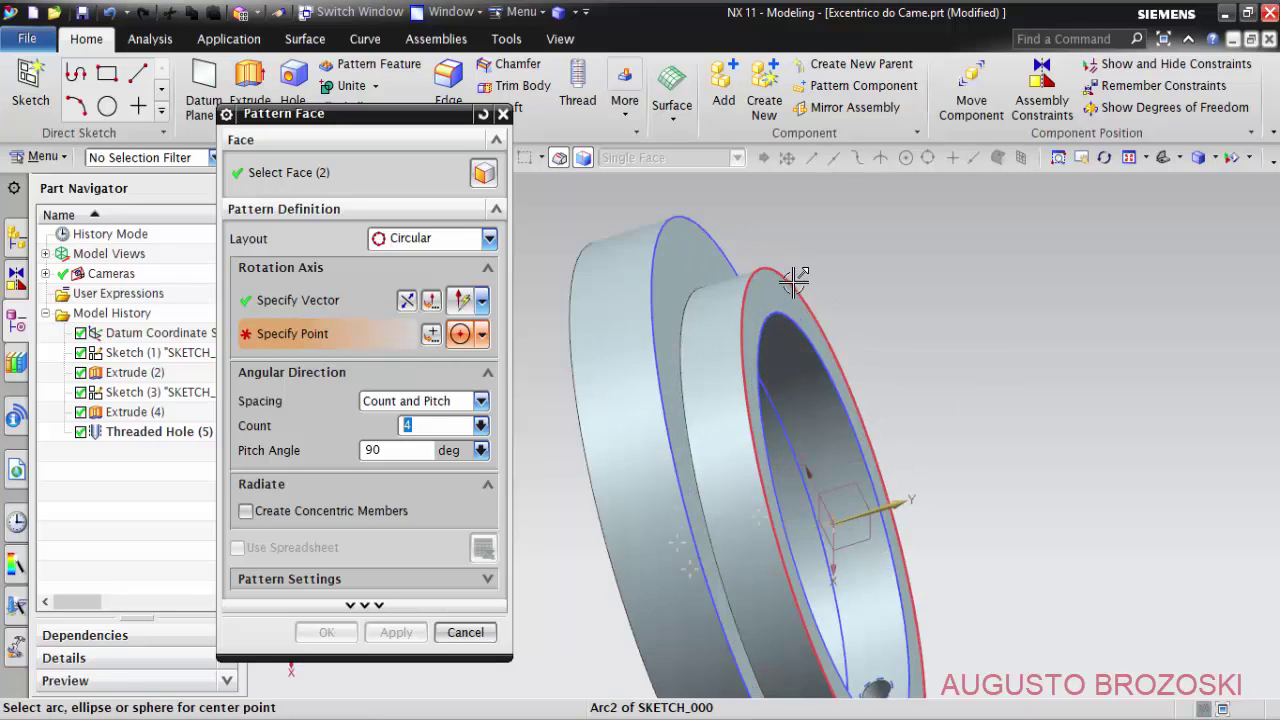
{"action": "scroll", "coordinate": [788, 265], "scroll_direction": "up", "scroll_amount": 2}
{"action": "left_click", "coordinate": [788, 265]}
Check both holes and confirm the Count 2, 90° circular pattern.
{"action": "scroll", "coordinate": [823, 338], "scroll_direction": "down", "scroll_amount": 2}
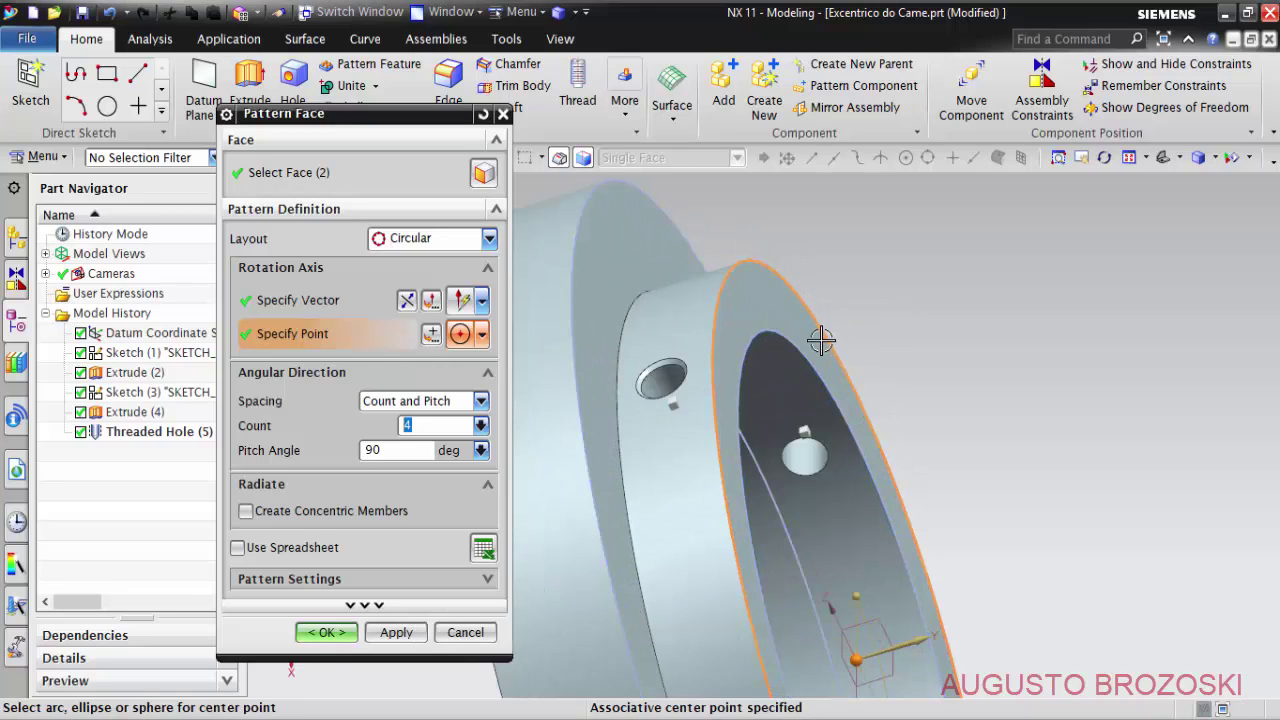
{"action": "scroll", "coordinate": [824, 342], "scroll_direction": "down", "scroll_amount": 2}
{"action": "scroll", "coordinate": [824, 342], "scroll_direction": "down", "scroll_amount": 2}
{"action": "middle_click_drag", "start_coordinate": [815, 390], "coordinate": [647, 437]}
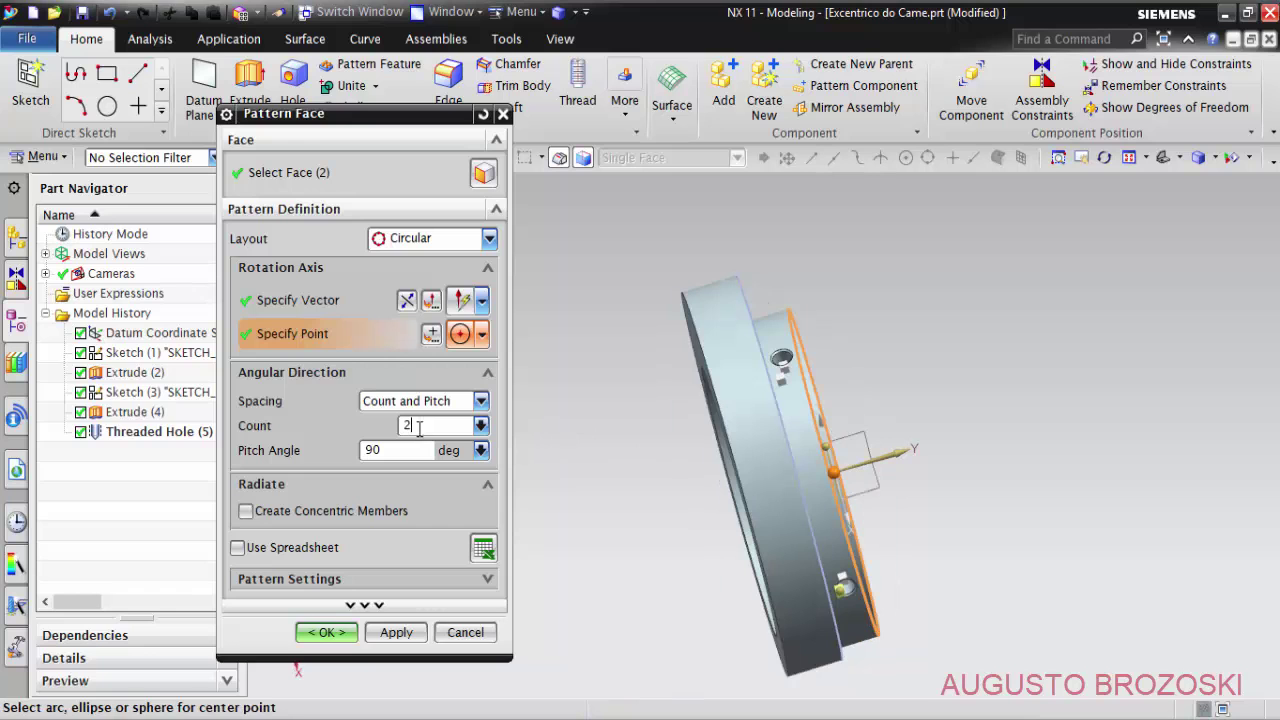
{"action": "mouse_move", "coordinate": [774, 496]}
{"action": "middle_mouse_down"}
{"action": "mouse_move", "coordinate": [862, 470]}
{"action": "mouse_move", "coordinate": [529, 457]}
{"action": "middle_mouse_up"}
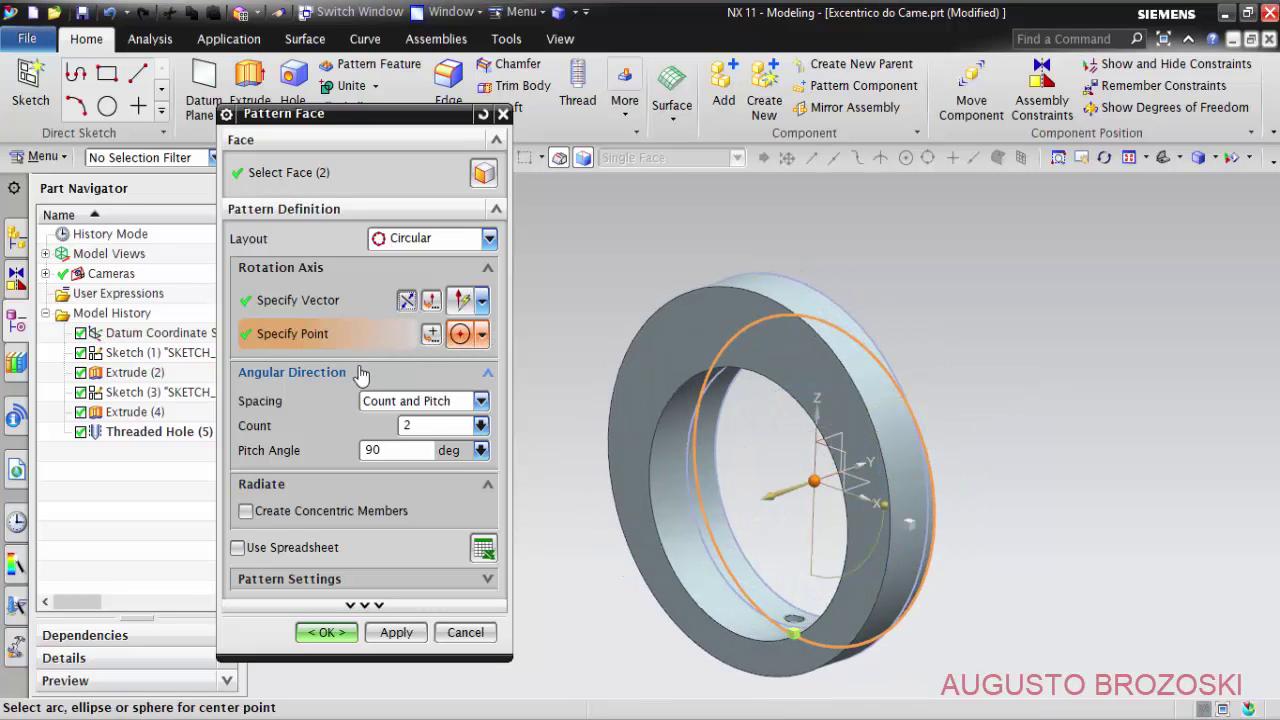
{"action": "mouse_move", "coordinate": [725, 462]}
{"action": "middle_mouse_down"}
{"action": "mouse_move", "coordinate": [660, 502]}
{"action": "mouse_move", "coordinate": [722, 342]}
{"action": "mouse_move", "coordinate": [619, 449]}
{"action": "middle_mouse_up"}
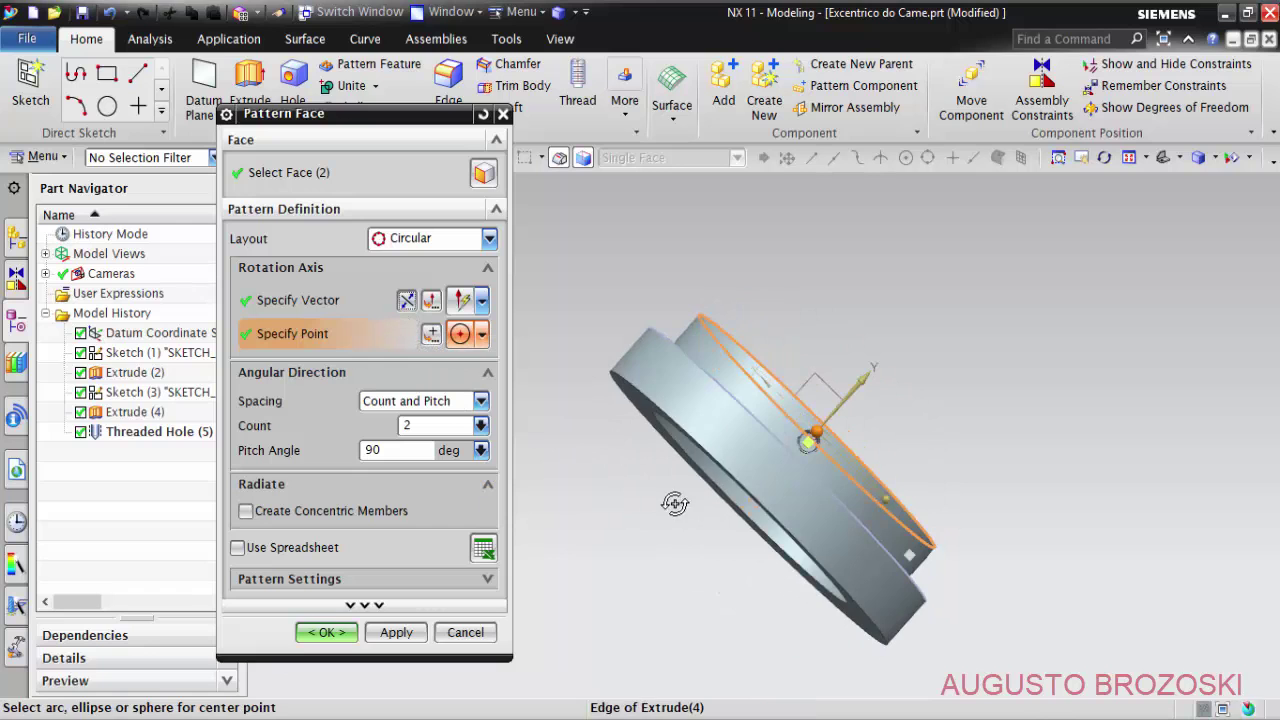
{"action": "mouse_move", "coordinate": [674, 503]}
{"action": "middle_mouse_down"}
{"action": "mouse_move", "coordinate": [711, 537]}
{"action": "mouse_move", "coordinate": [878, 386]}
{"action": "middle_mouse_up"}
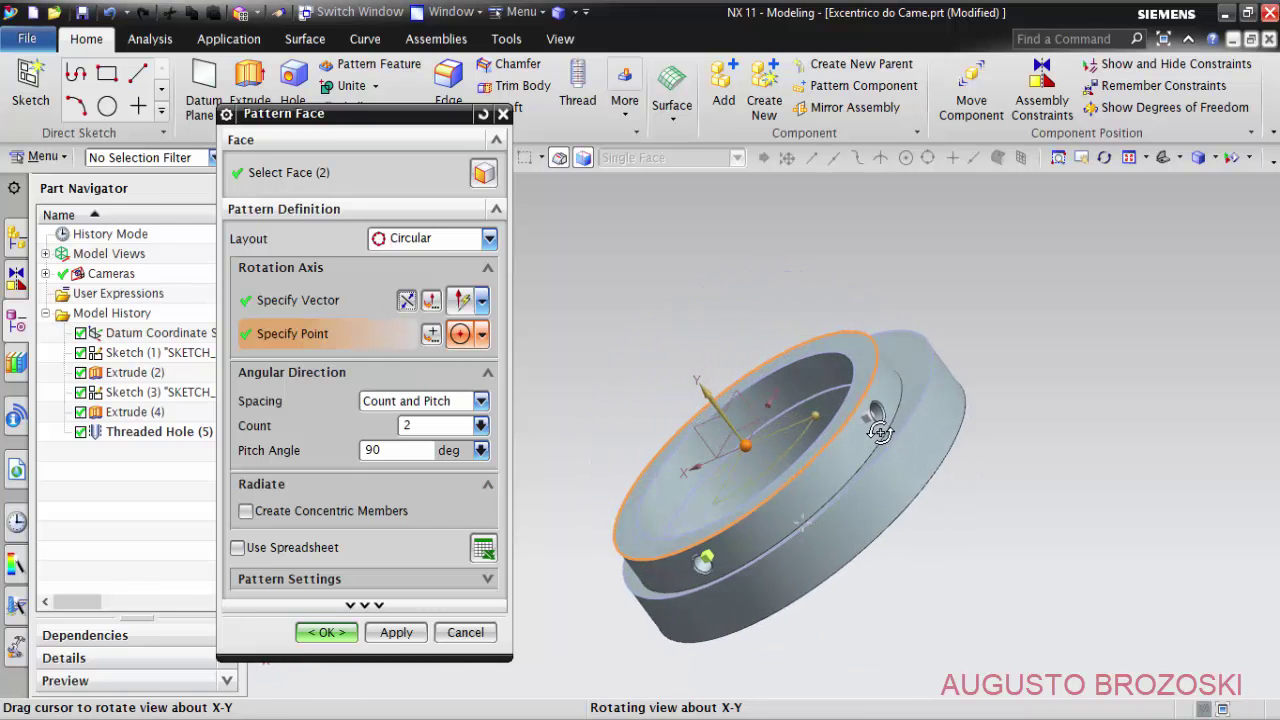
{"action": "middle_click_drag", "start_coordinate": [878, 386], "coordinate": [877, 482]}
{"action": "scroll", "coordinate": [877, 482], "scroll_direction": "down", "scroll_amount": 2}
{"action": "scroll", "coordinate": [877, 482], "scroll_direction": "up", "scroll_amount": 2}
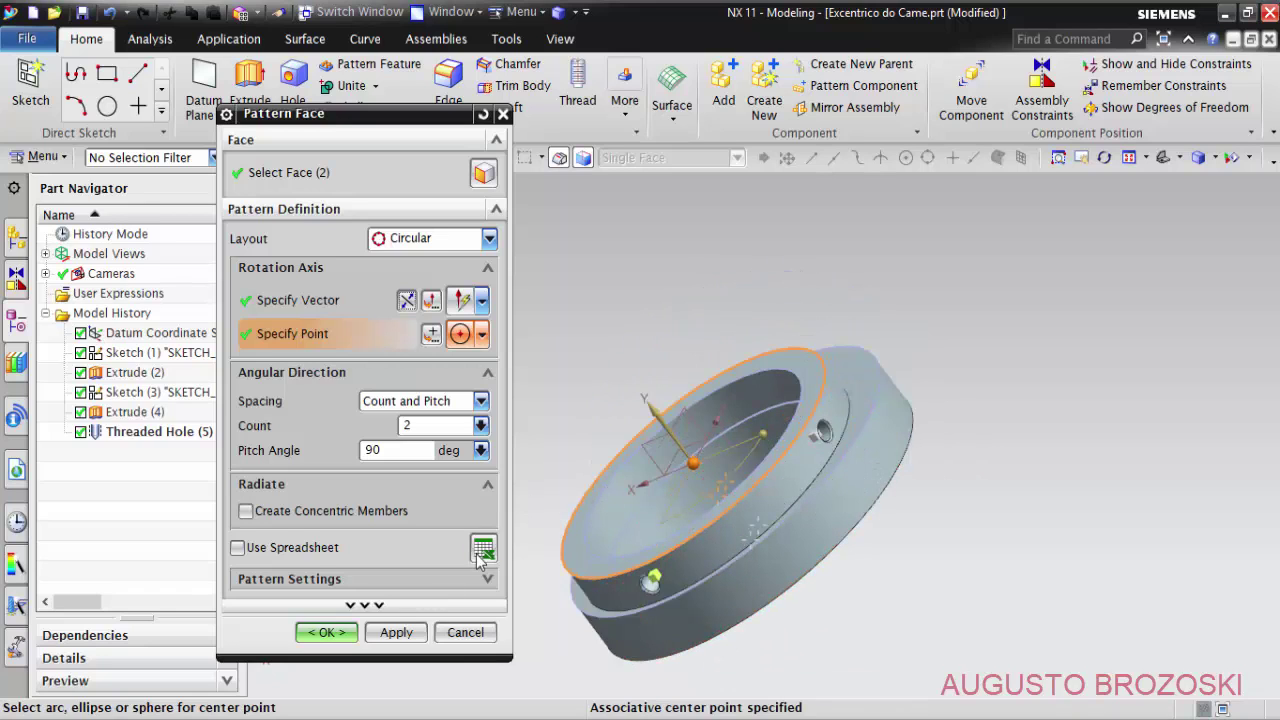
{"action": "left_click", "coordinate": [326, 632]}
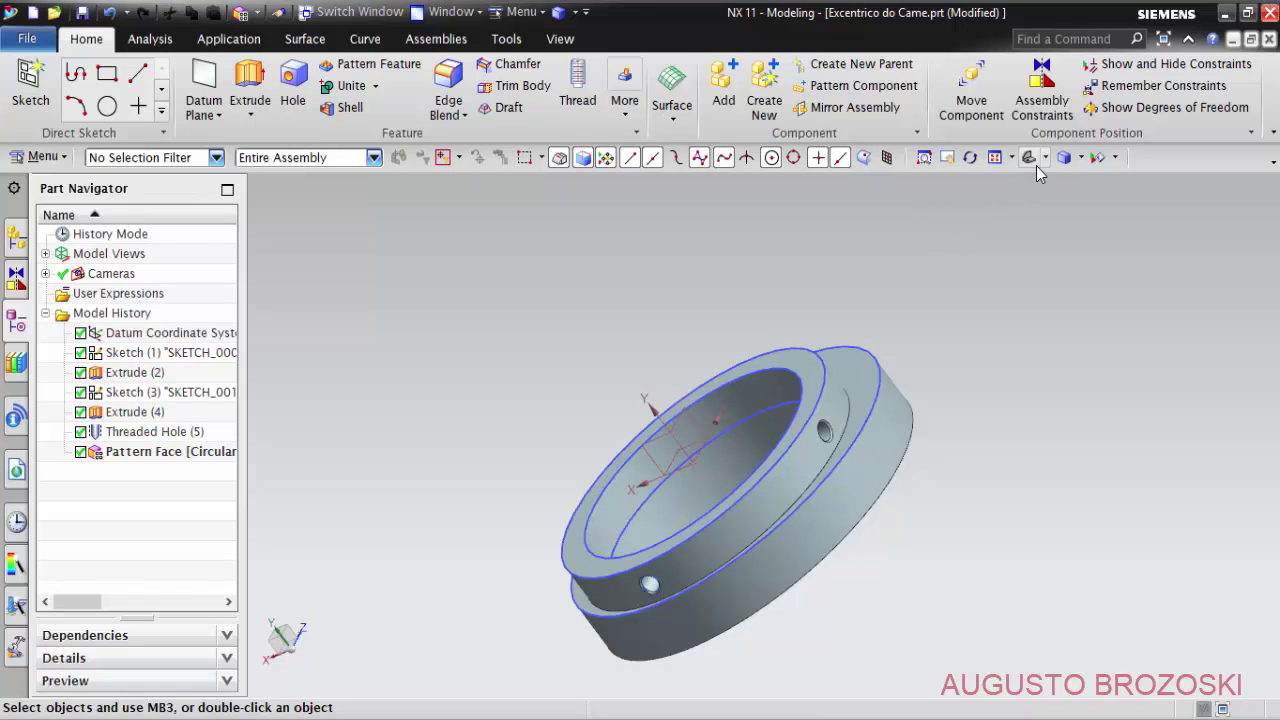
{"action": "left_click", "coordinate": [1035, 163]}
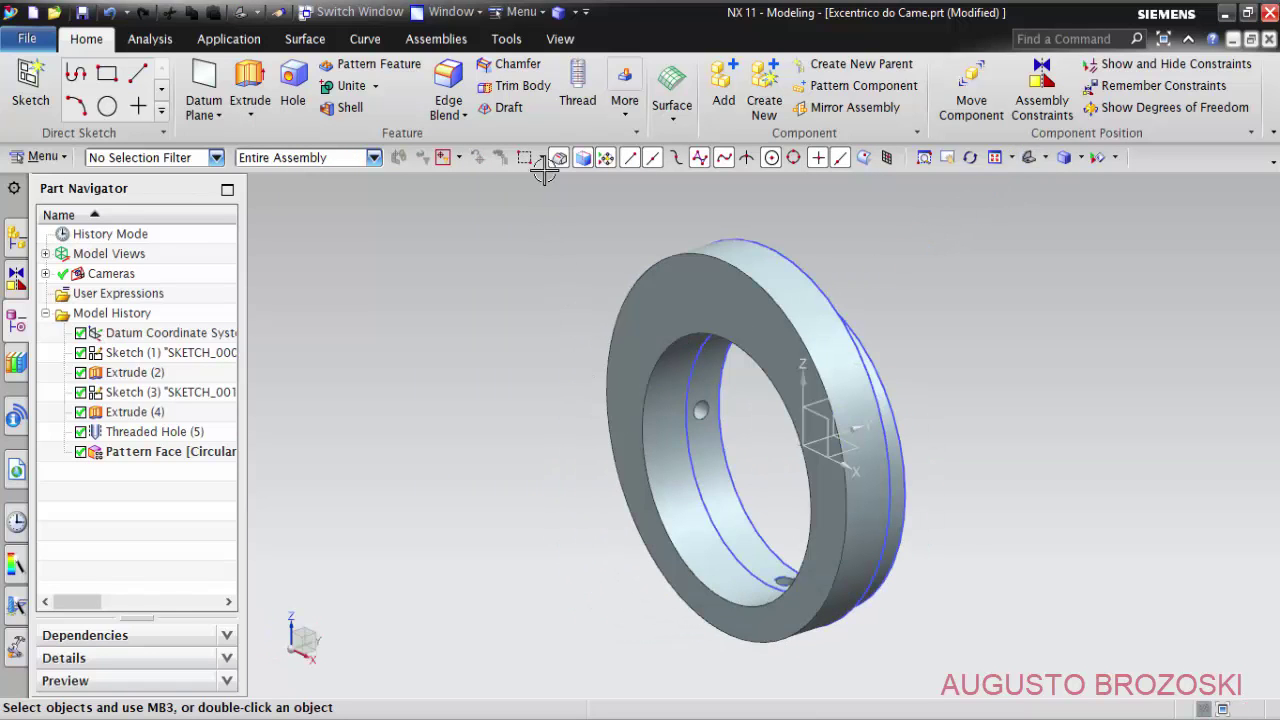
{"action": "left_click", "coordinate": [518, 66]}
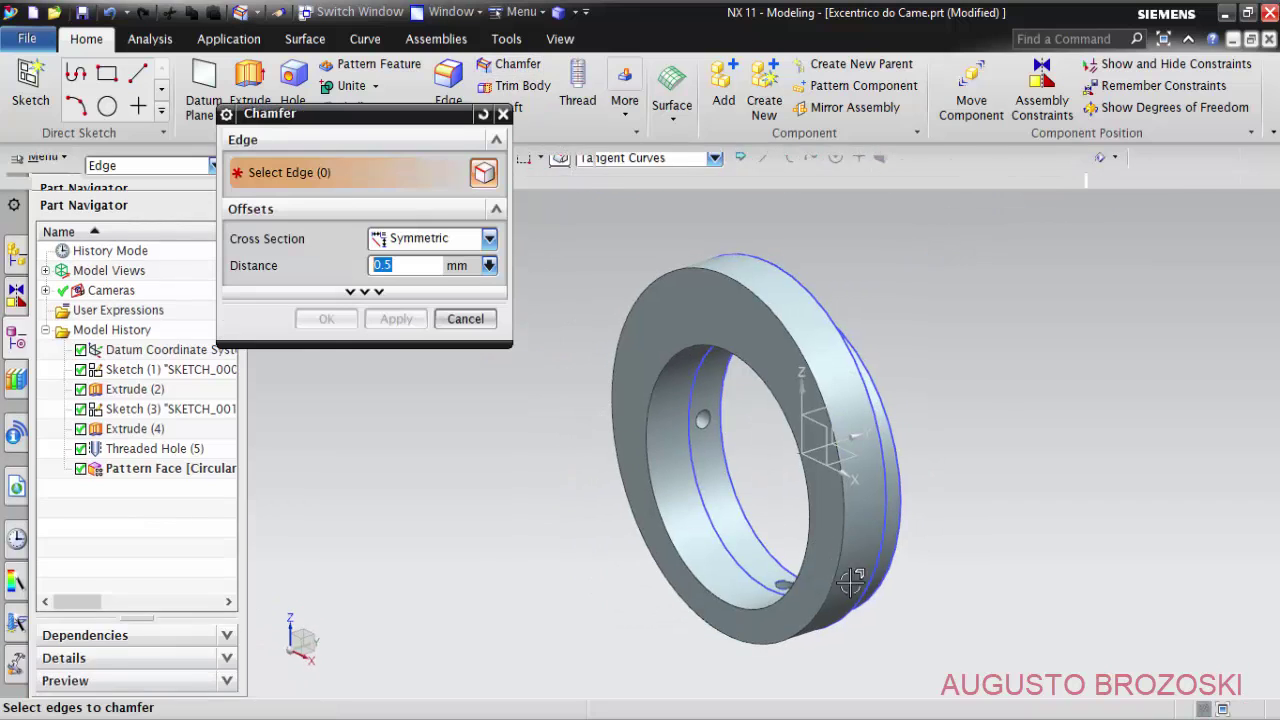
Read the 1 X 45° and 1.50 X 45° chamfer callouts on section A-A.
{"action": "key", "text": "alt+Tab"}
{"action": "scroll", "coordinate": [737, 466], "scroll_direction": "up", "scroll_amount": 1}
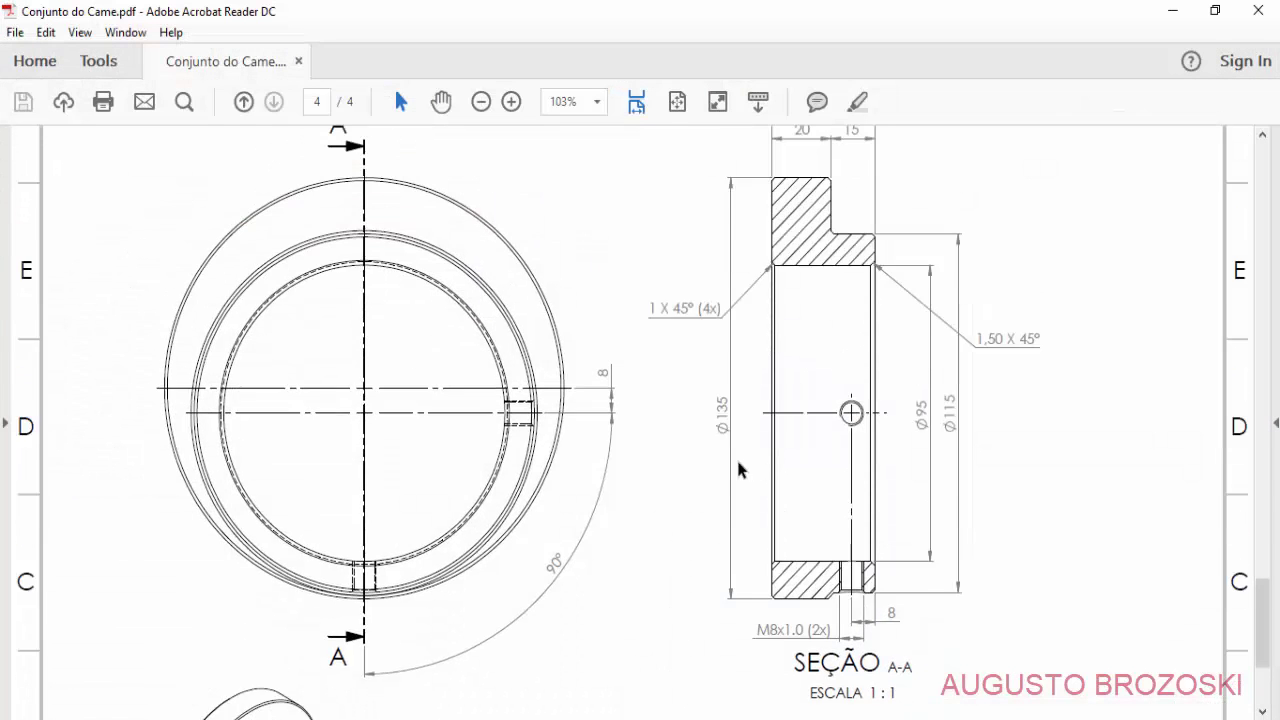
{"action": "scroll", "coordinate": [744, 440], "scroll_direction": "up", "scroll_amount": 1}
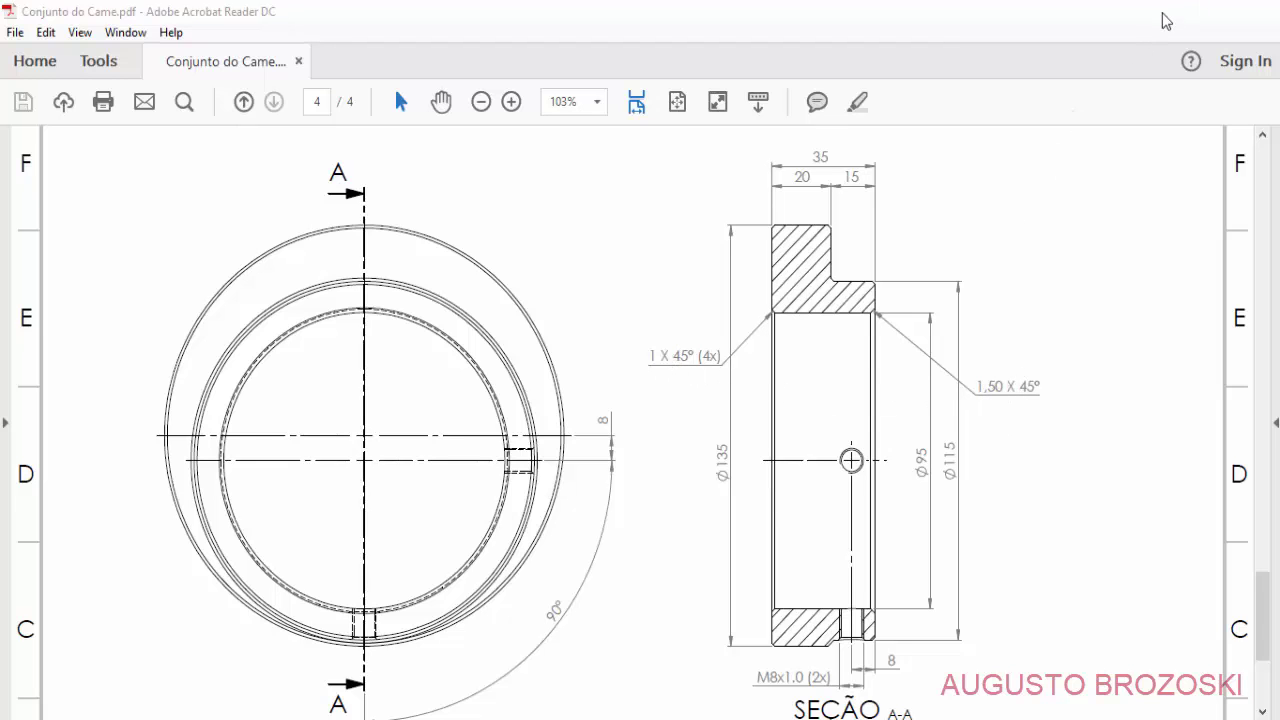
{"action": "left_click", "coordinate": [1161, 16]}
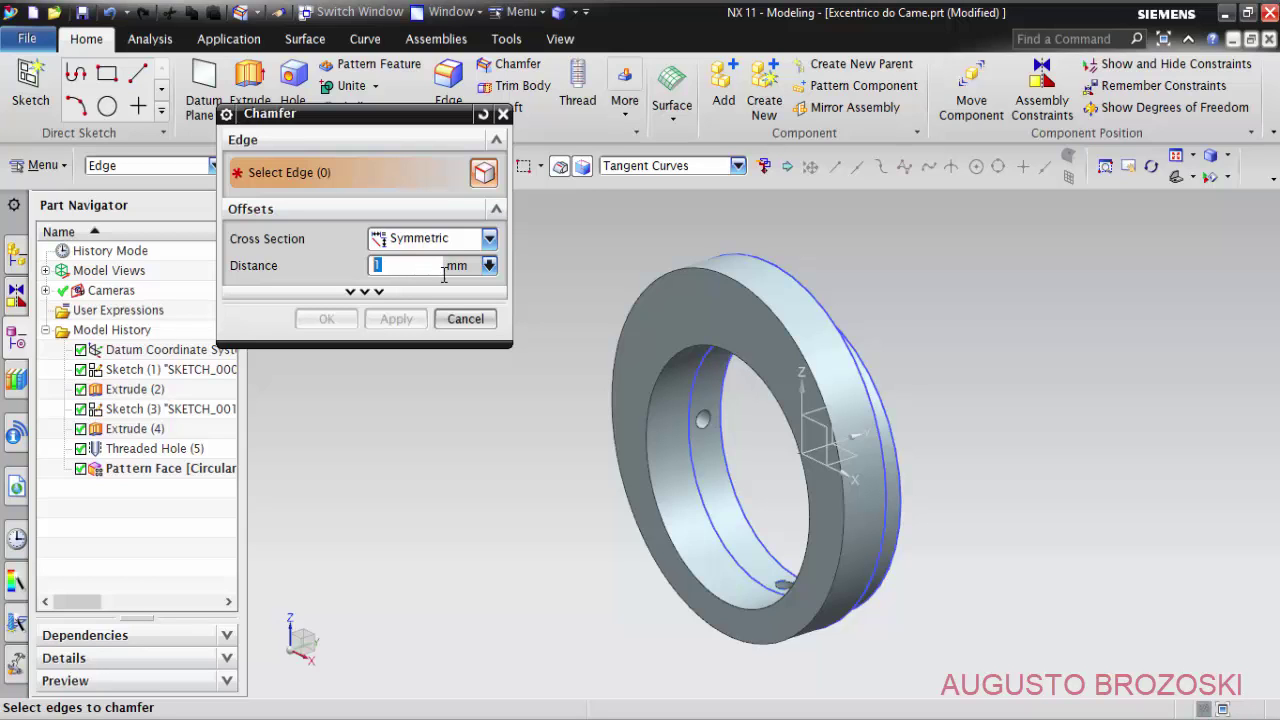
Chamfer four circular edges of the ring at 1 mm symmetric.
{"action": "left_click", "coordinate": [640, 387]}
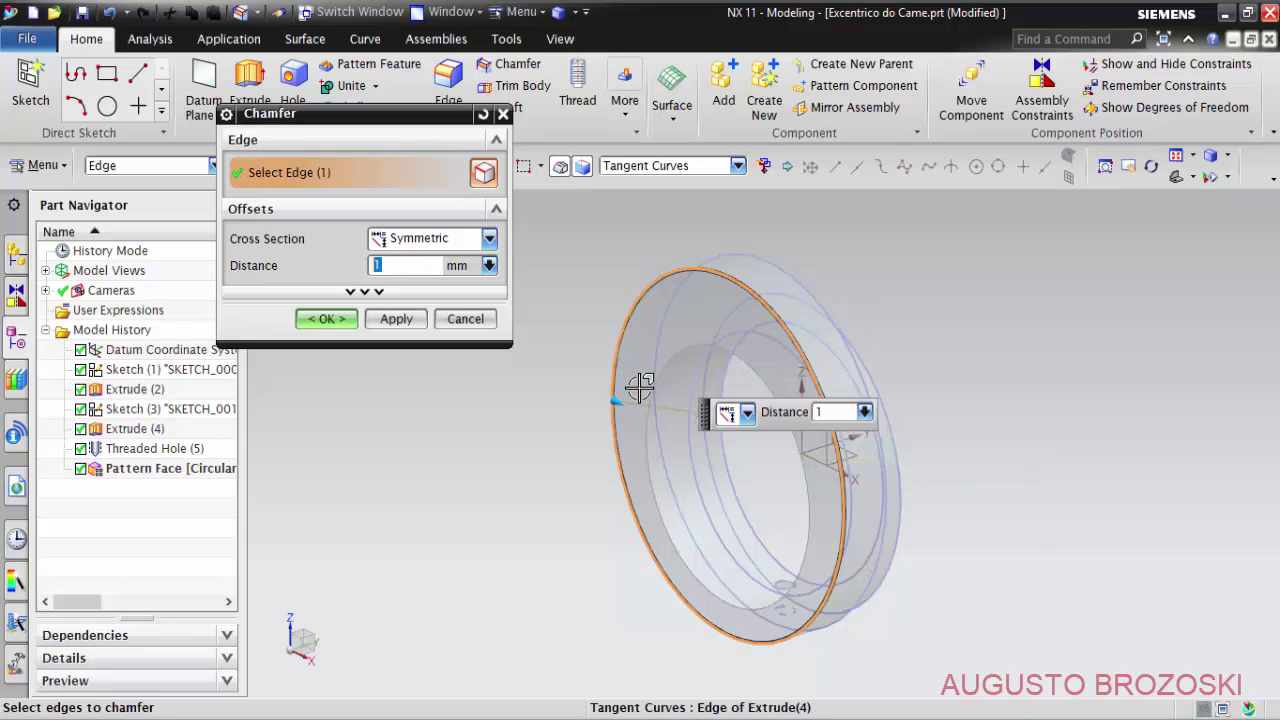
{"action": "left_click", "coordinate": [708, 455]}
{"action": "middle_click_drag", "start_coordinate": [827, 289], "coordinate": [779, 352]}
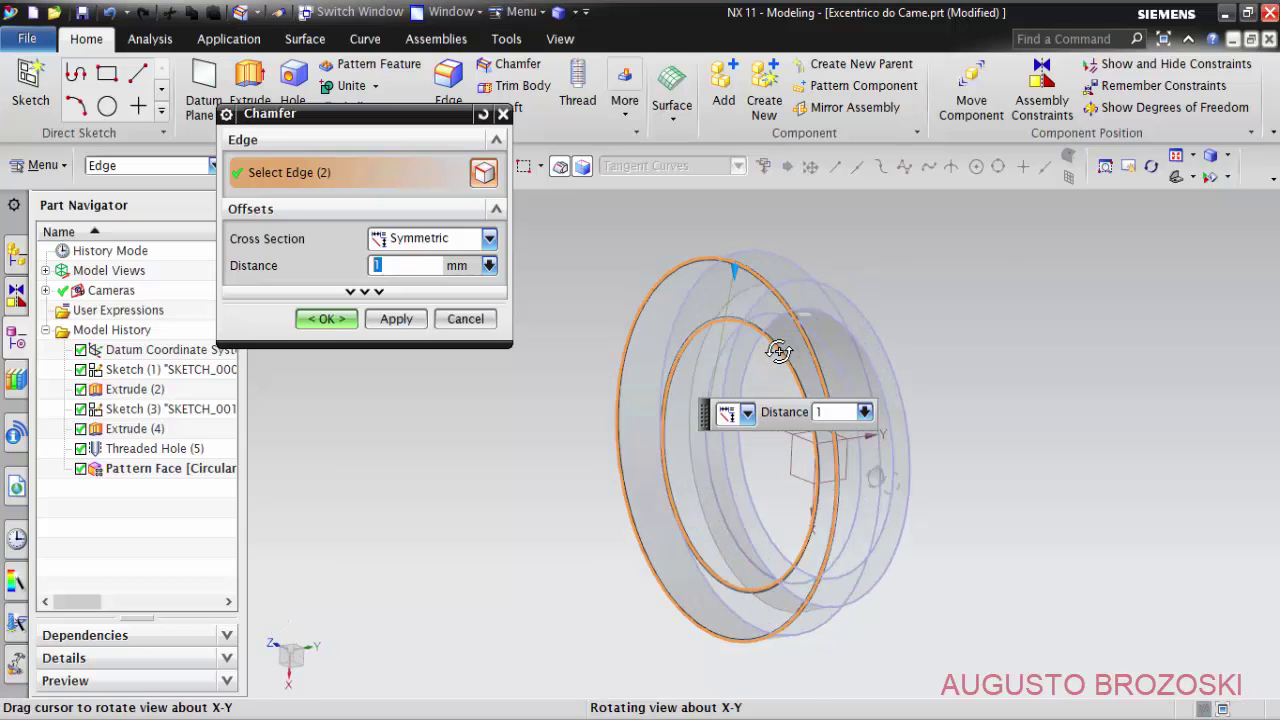
{"action": "left_click", "coordinate": [714, 262]}
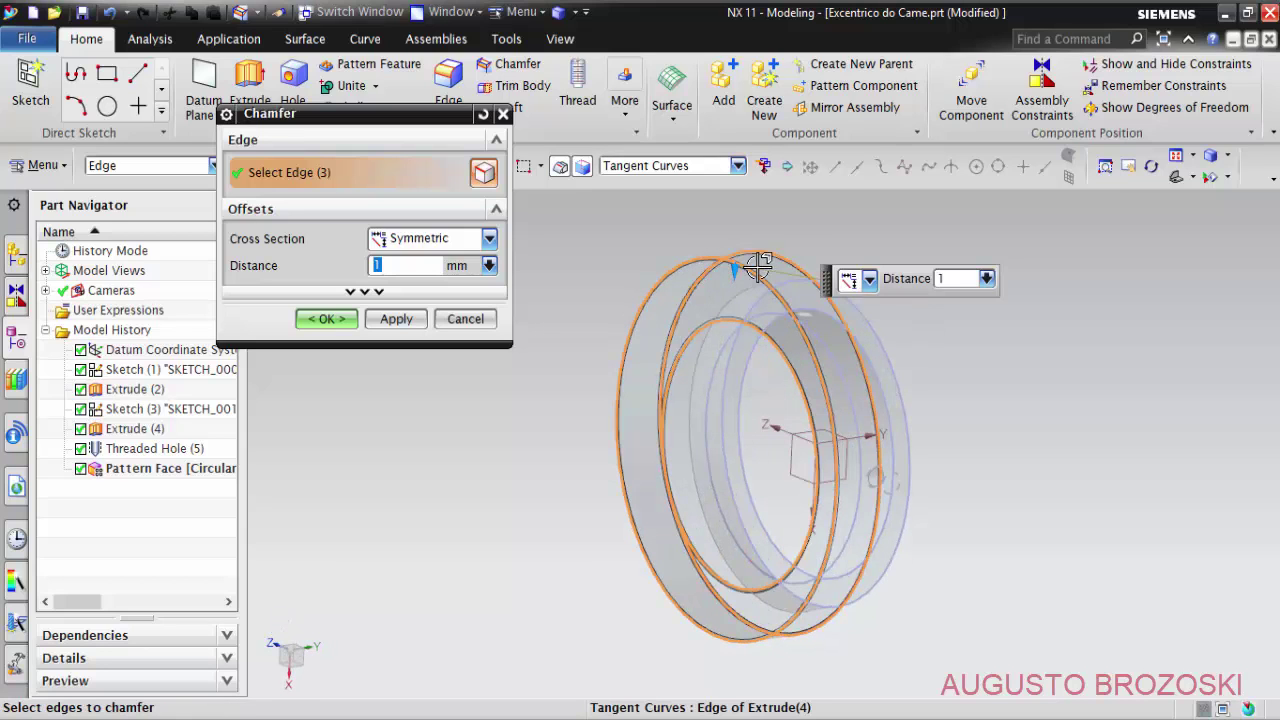
{"action": "left_click", "coordinate": [886, 318]}
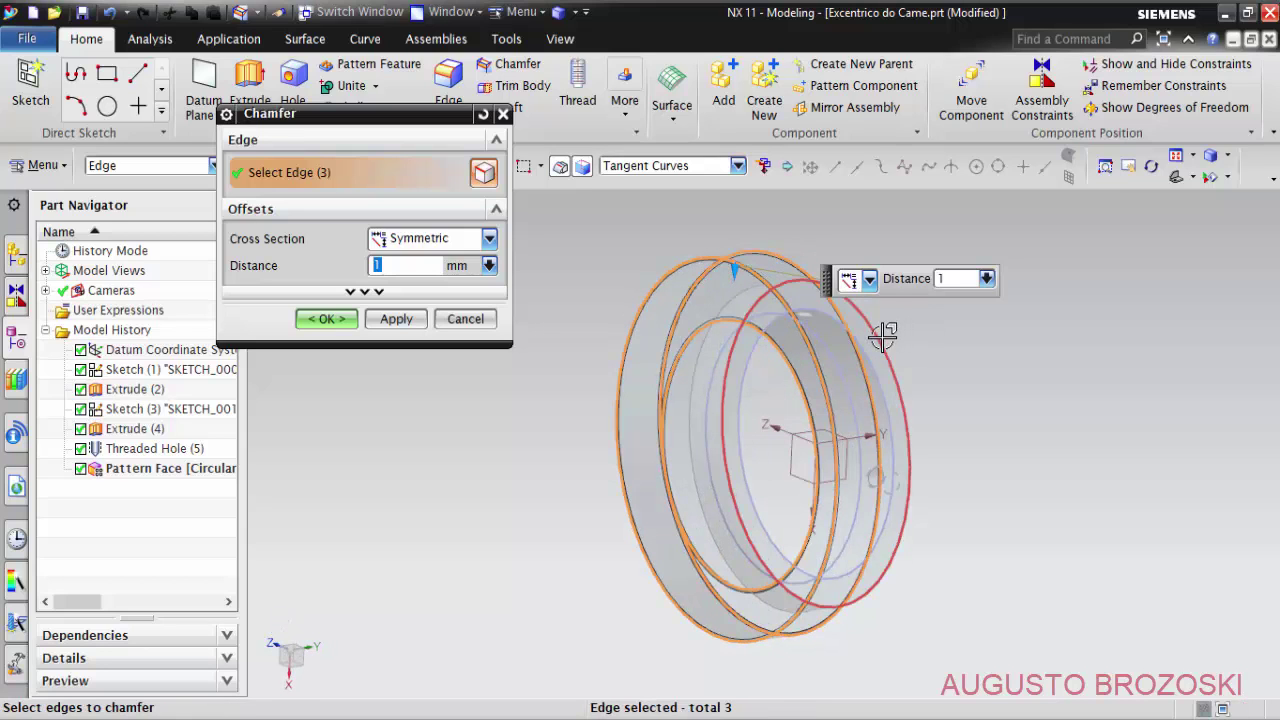
{"action": "left_click", "coordinate": [328, 319]}
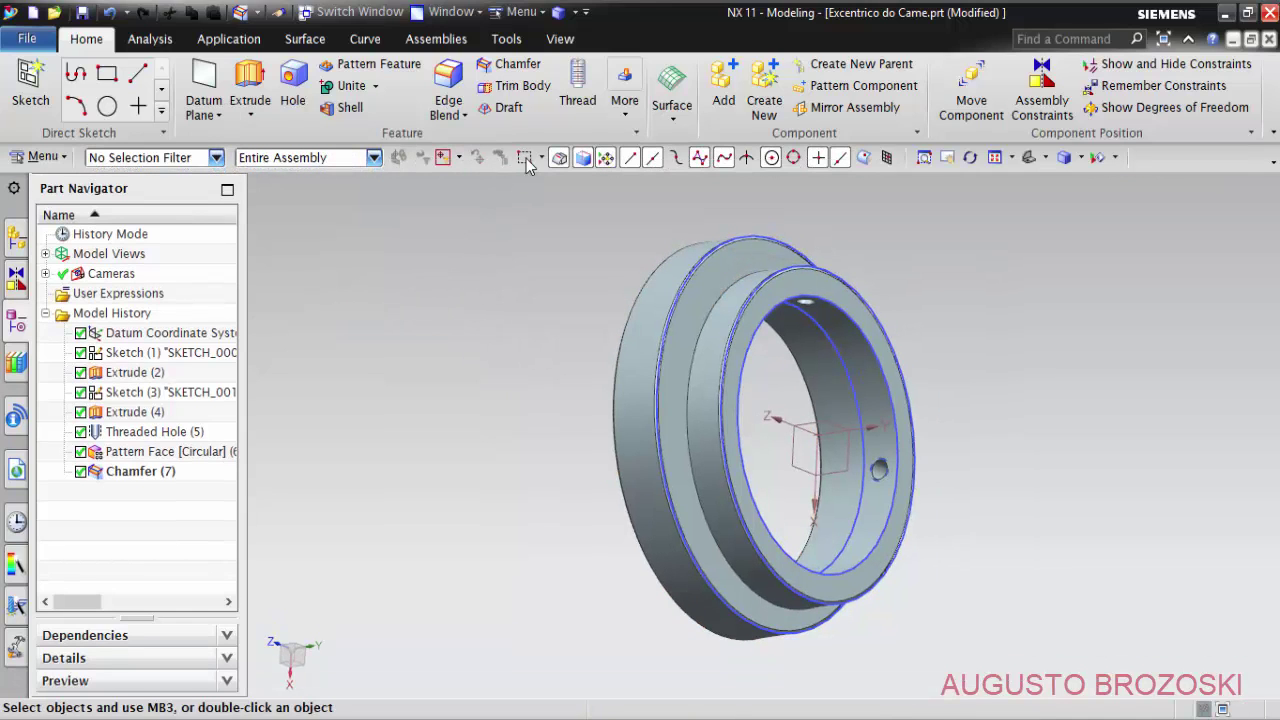
Chamfer the inner bore edge at 1.5 mm.
{"action": "left_click", "coordinate": [512, 70]}
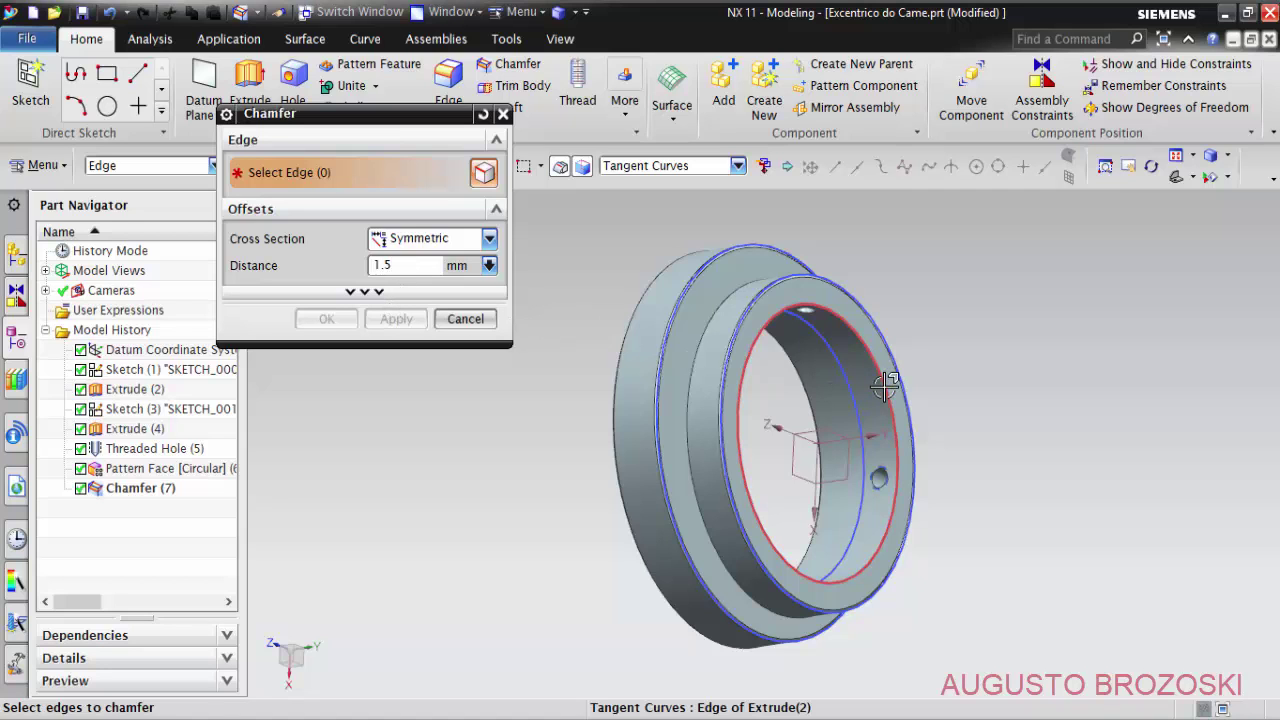
{"action": "middle_click_drag", "start_coordinate": [868, 402], "coordinate": [866, 410]}
{"action": "scroll", "coordinate": [866, 410], "scroll_direction": "up", "scroll_amount": 3}
{"action": "scroll", "coordinate": [866, 400], "scroll_direction": "up", "scroll_amount": 3}
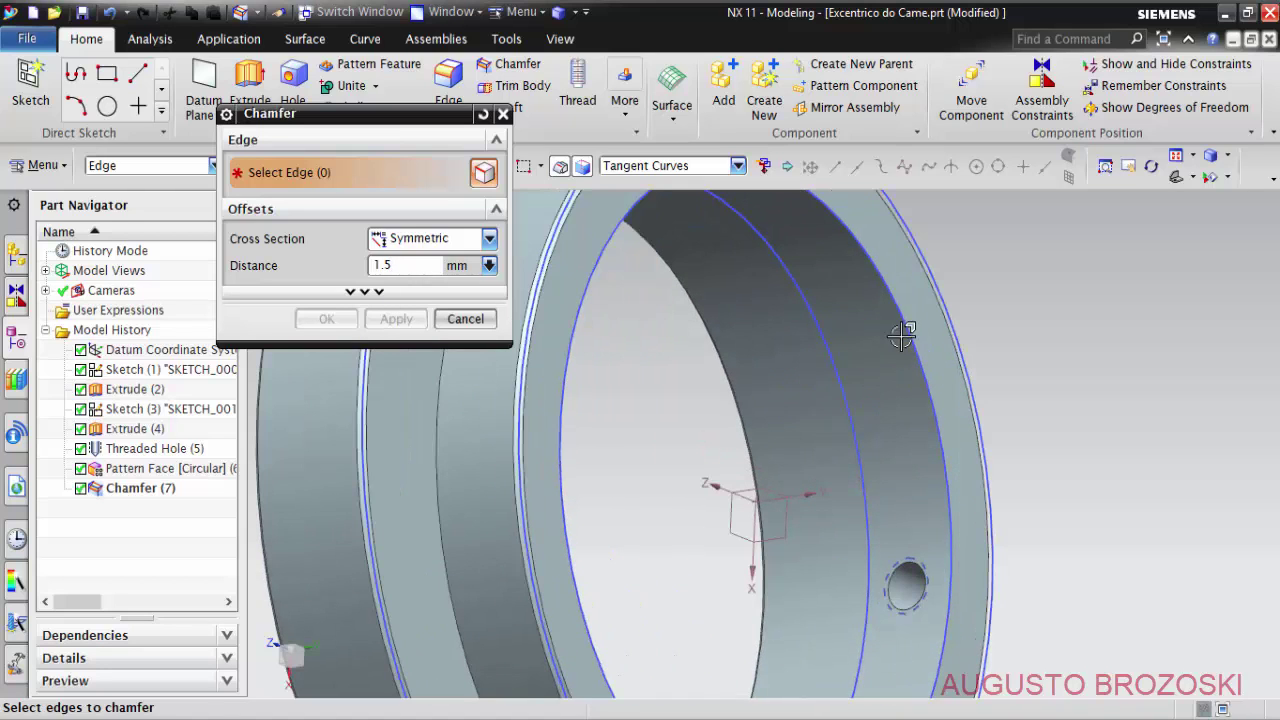
{"action": "left_click", "coordinate": [903, 318]}
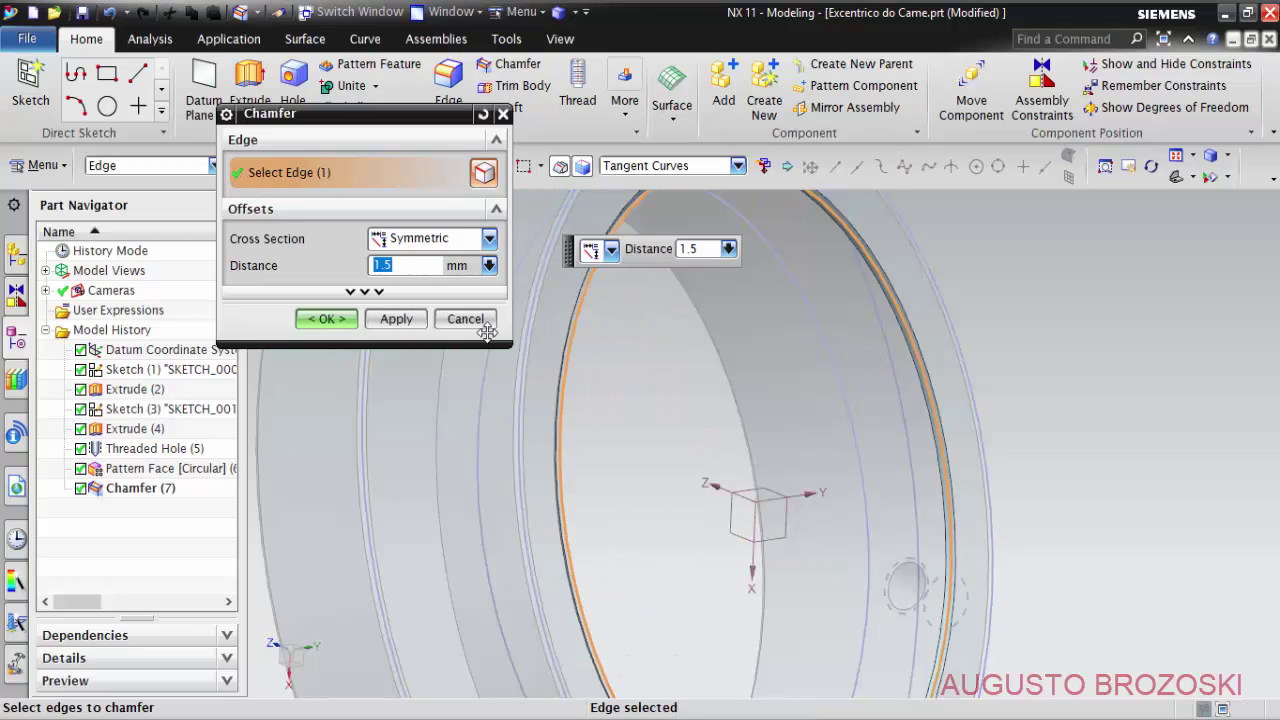
{"action": "left_click", "coordinate": [320, 318]}
{"action": "scroll", "coordinate": [777, 363], "scroll_direction": "down", "scroll_amount": 2}
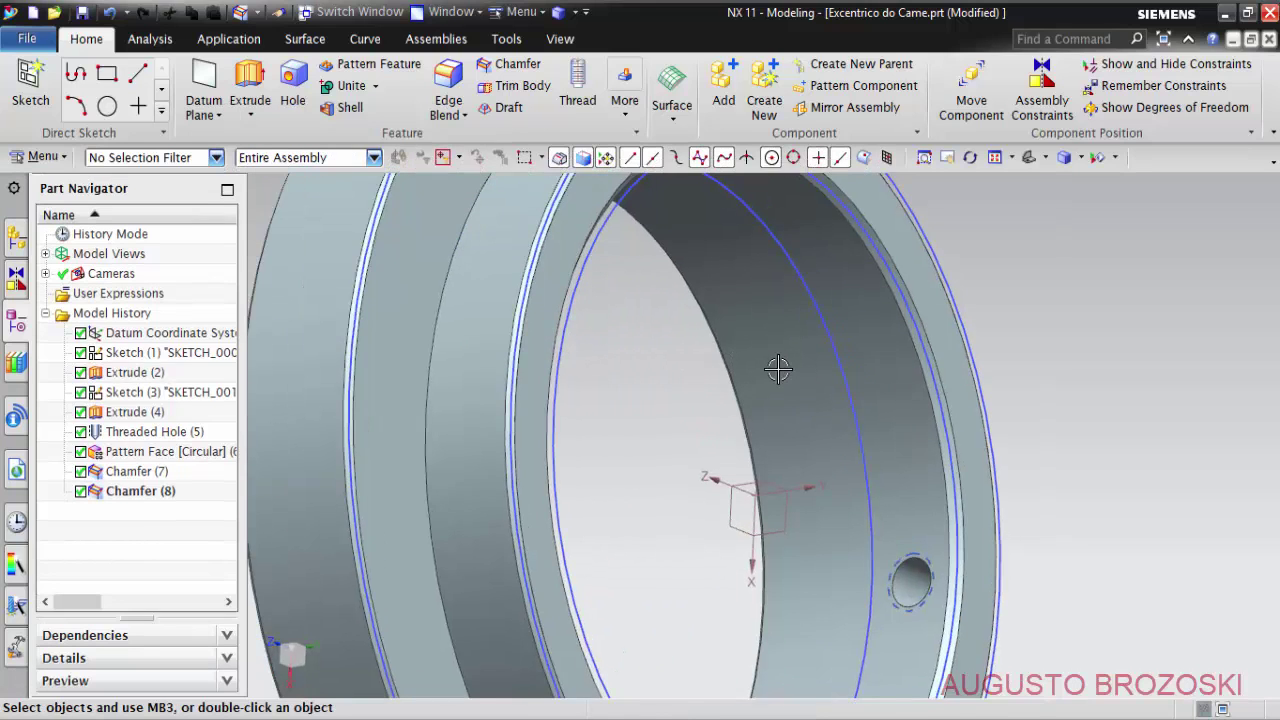
{"action": "scroll", "coordinate": [783, 367], "scroll_direction": "down", "scroll_amount": 2}
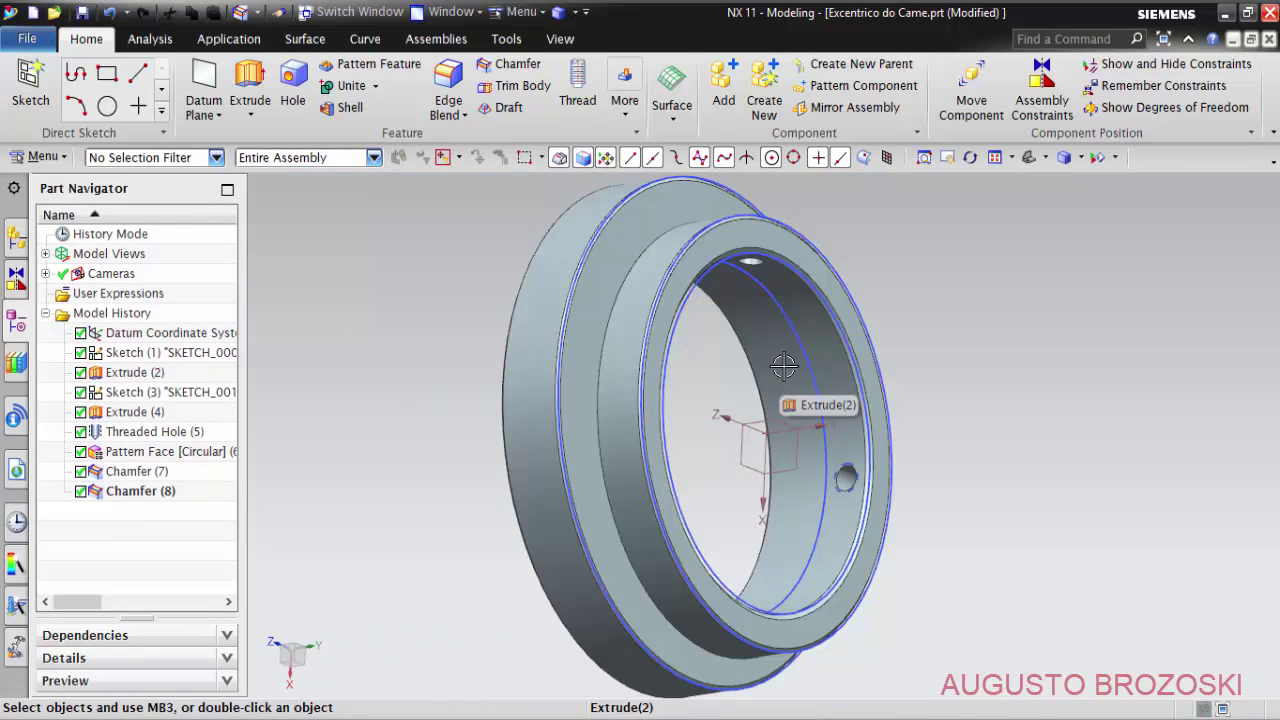
Return to the trimetric view, hide all sketches so only the chamfered ring shows, and save Excentrico do Came.
{"action": "left_click", "coordinate": [1028, 161]}
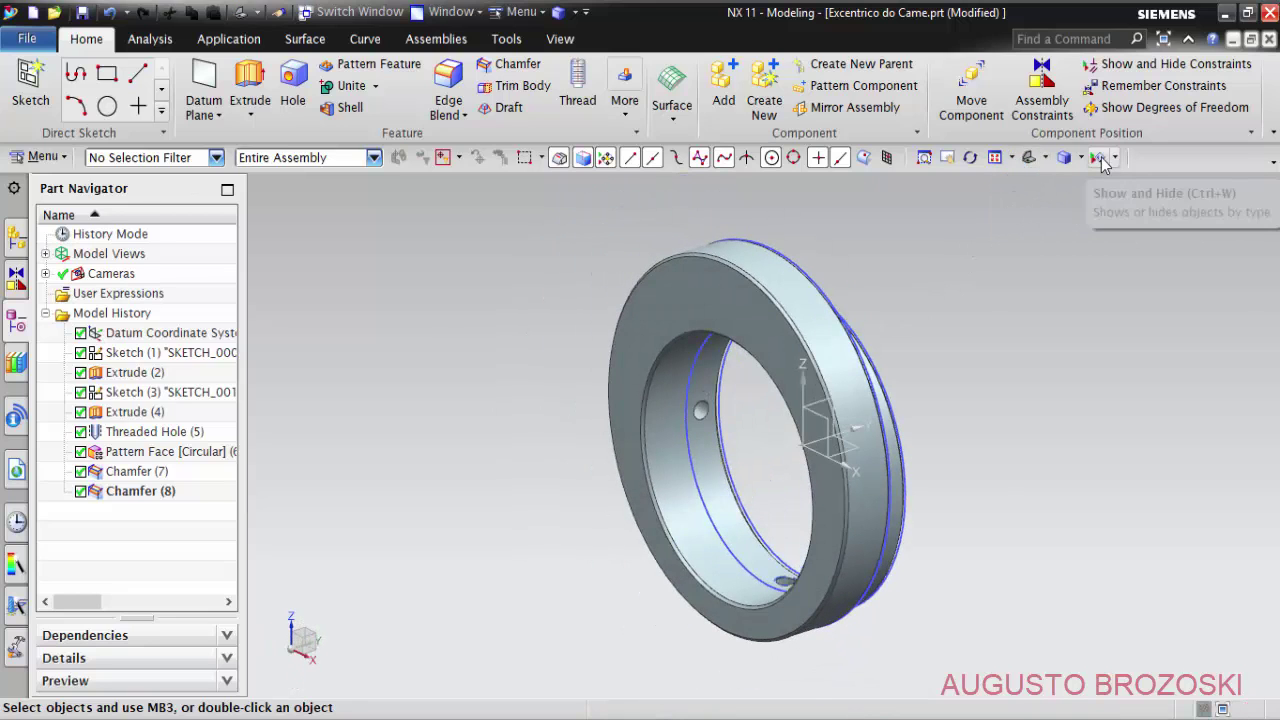
{"action": "left_click", "coordinate": [1098, 158]}
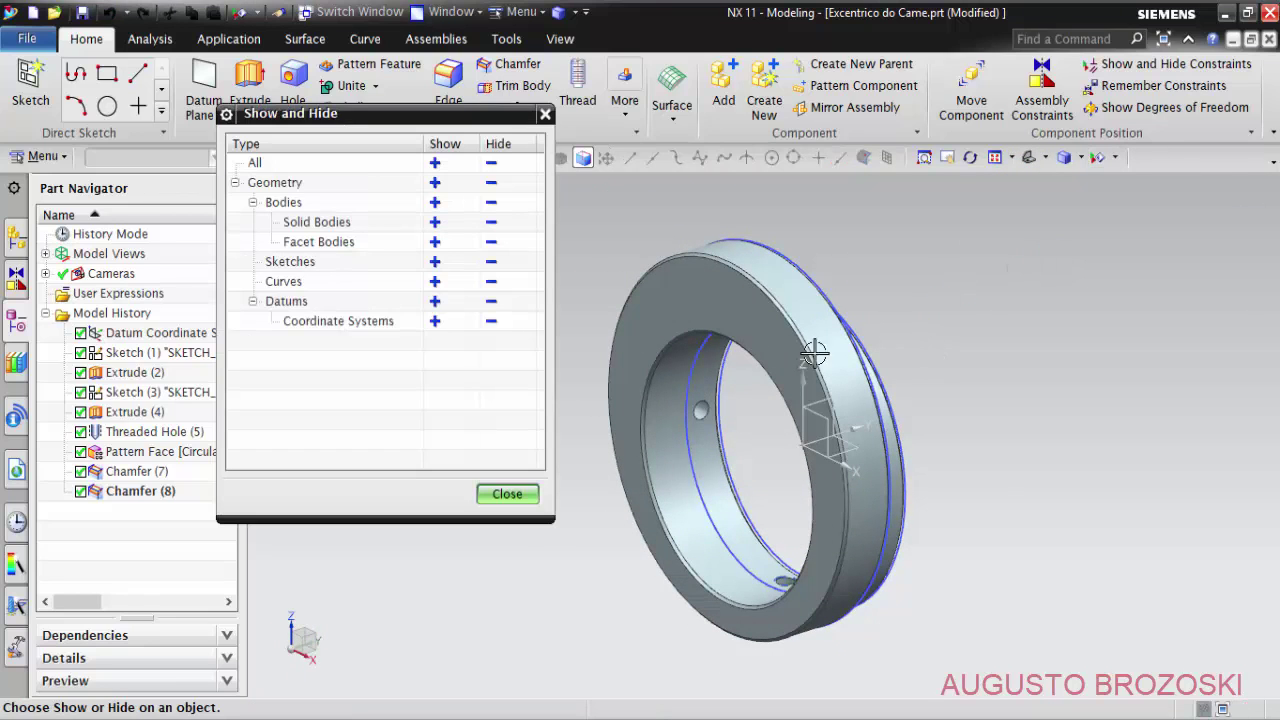
{"action": "left_click", "coordinate": [491, 264]}
{"action": "left_click", "coordinate": [507, 494]}
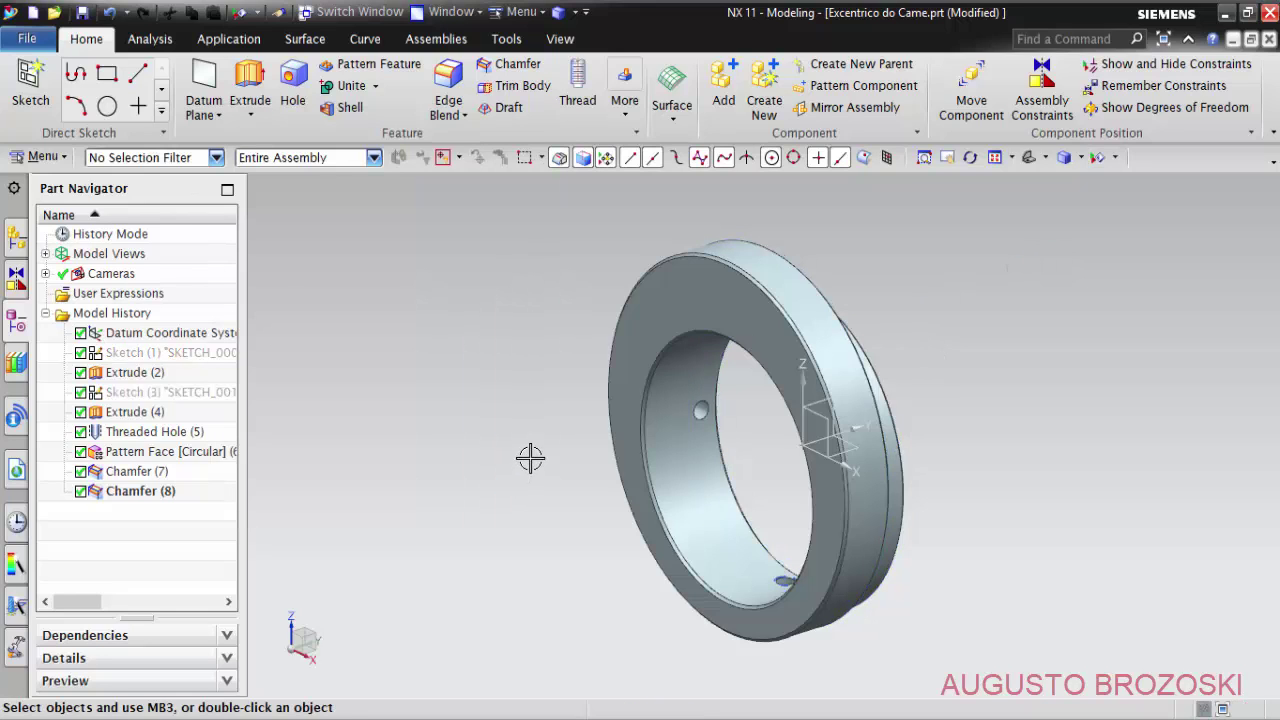
{"action": "left_click", "coordinate": [82, 12]}
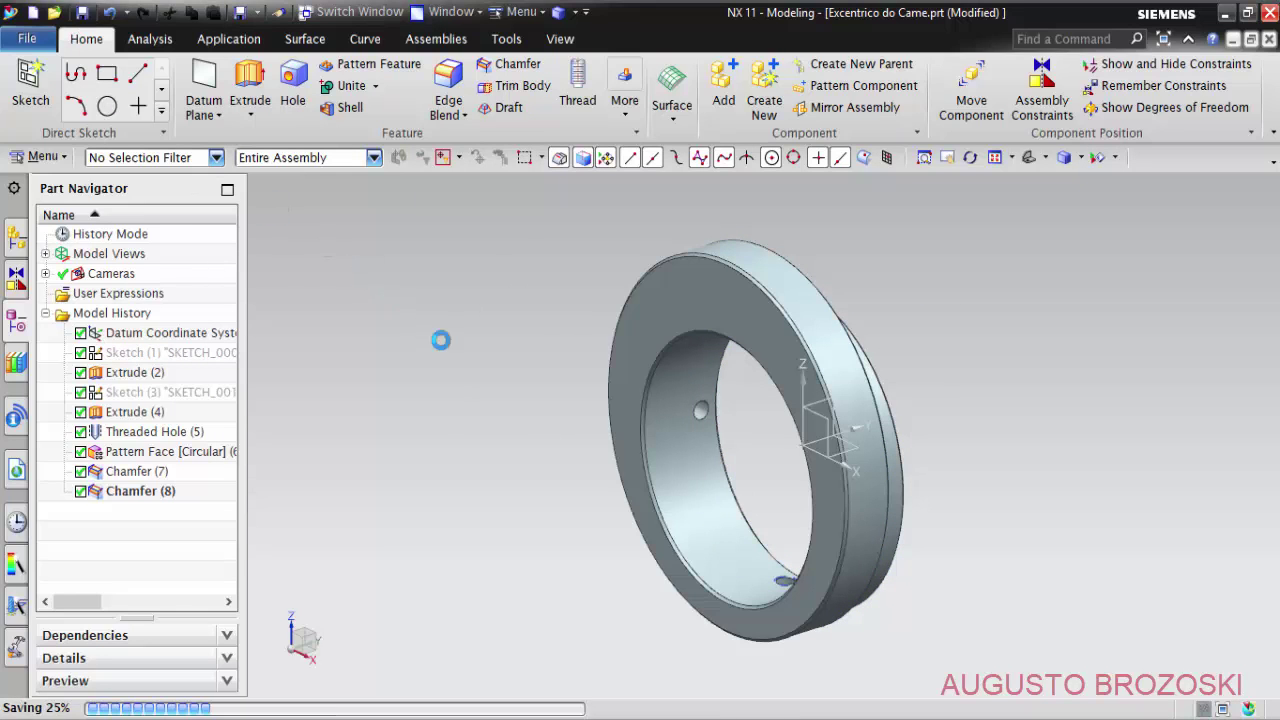
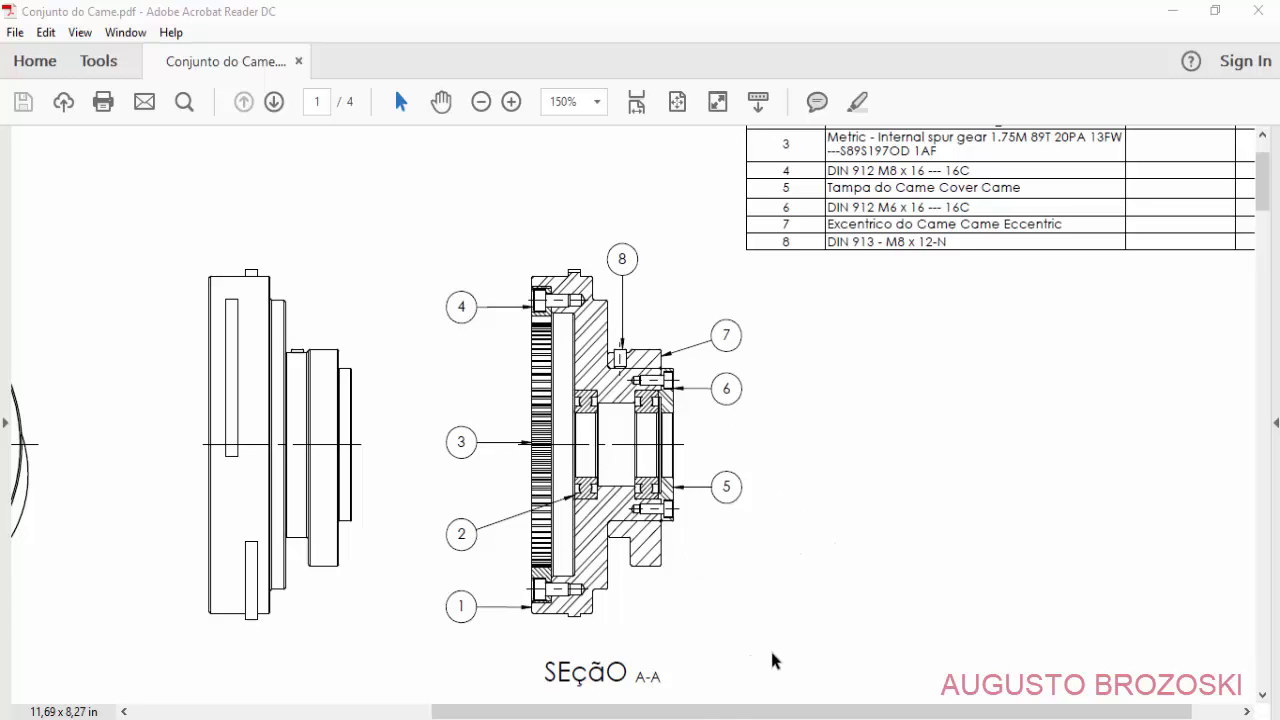
Minimize the Conjunto do Came PDF drawing in Acrobat Reader to reveal NX 11.
{"action": "left_click", "coordinate": [1174, 10]}
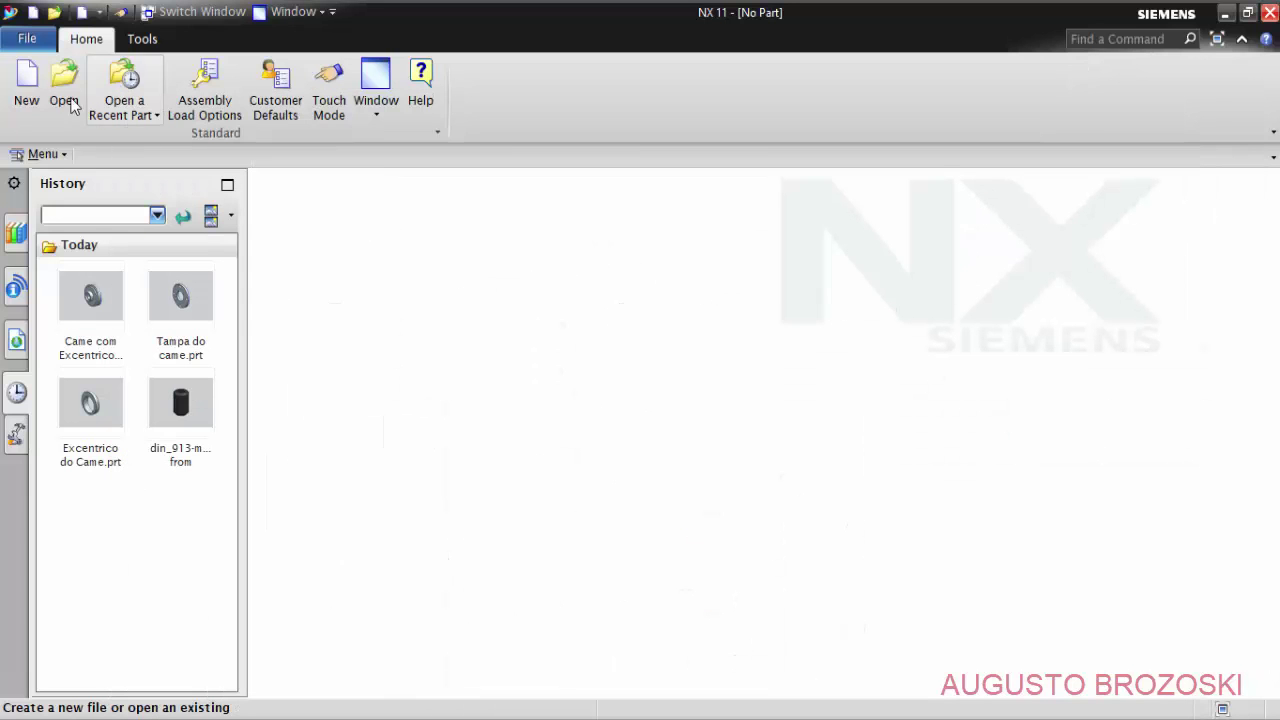
Create a new file from the Assembly template named Conjunto do Came.prt.
{"action": "left_click", "coordinate": [26, 85]}
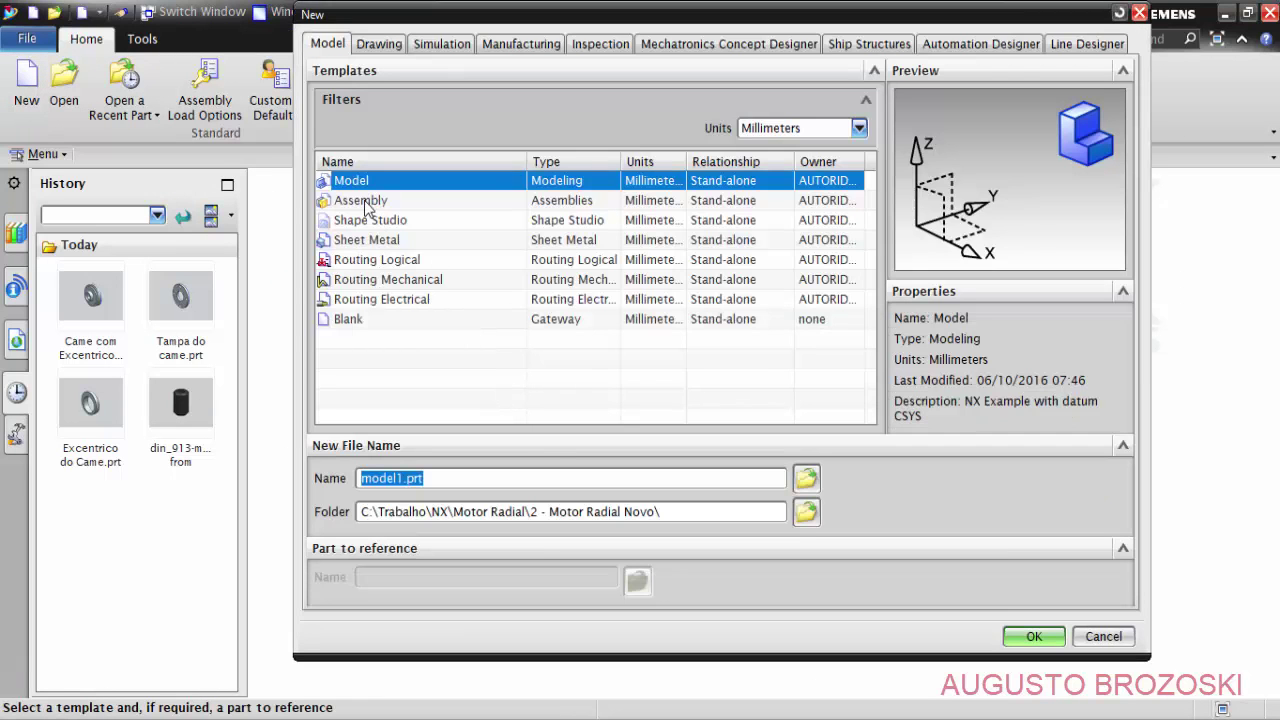
{"action": "left_click", "coordinate": [372, 206]}
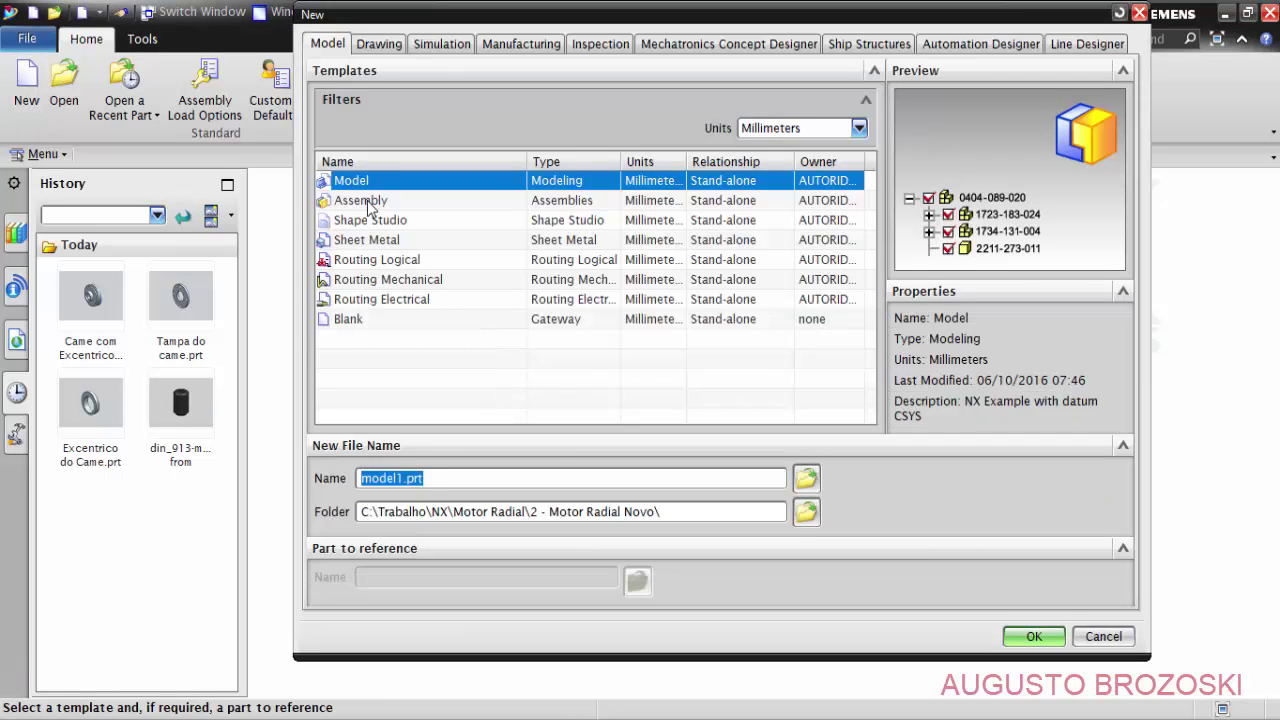
{"action": "double_click", "coordinate": [419, 478]}
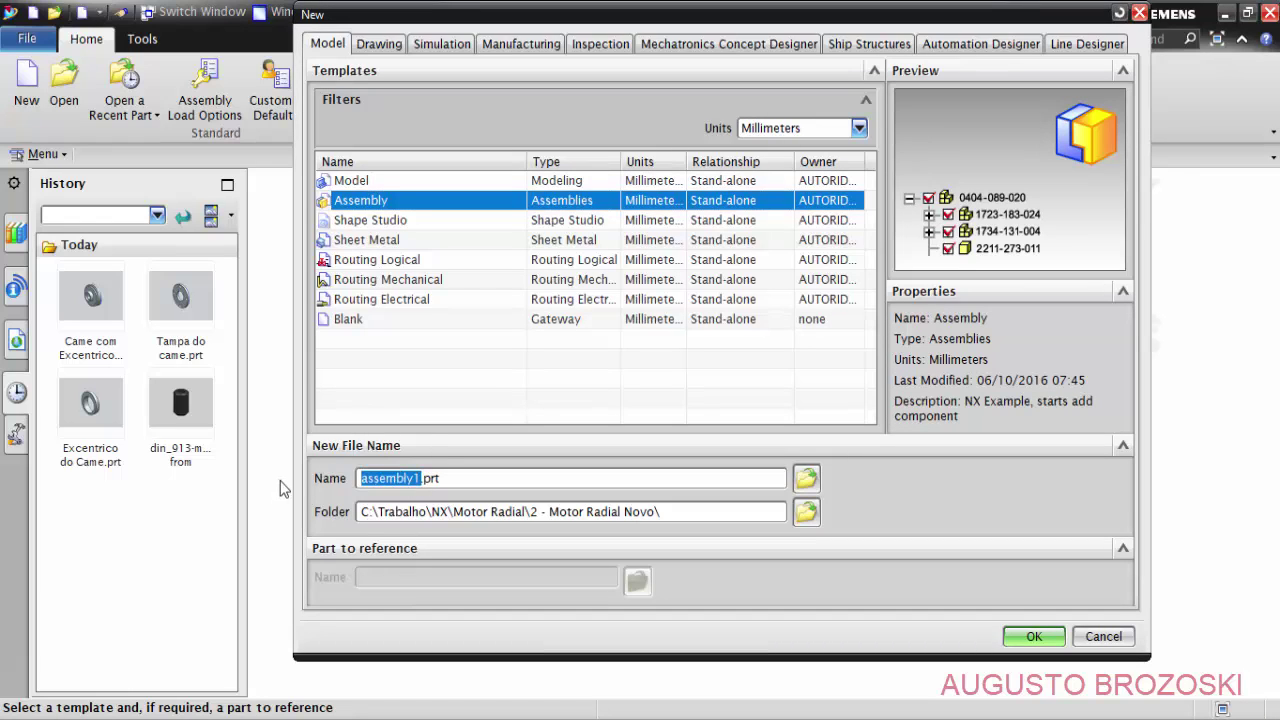
{"action": "type", "text": "Conjunto"}
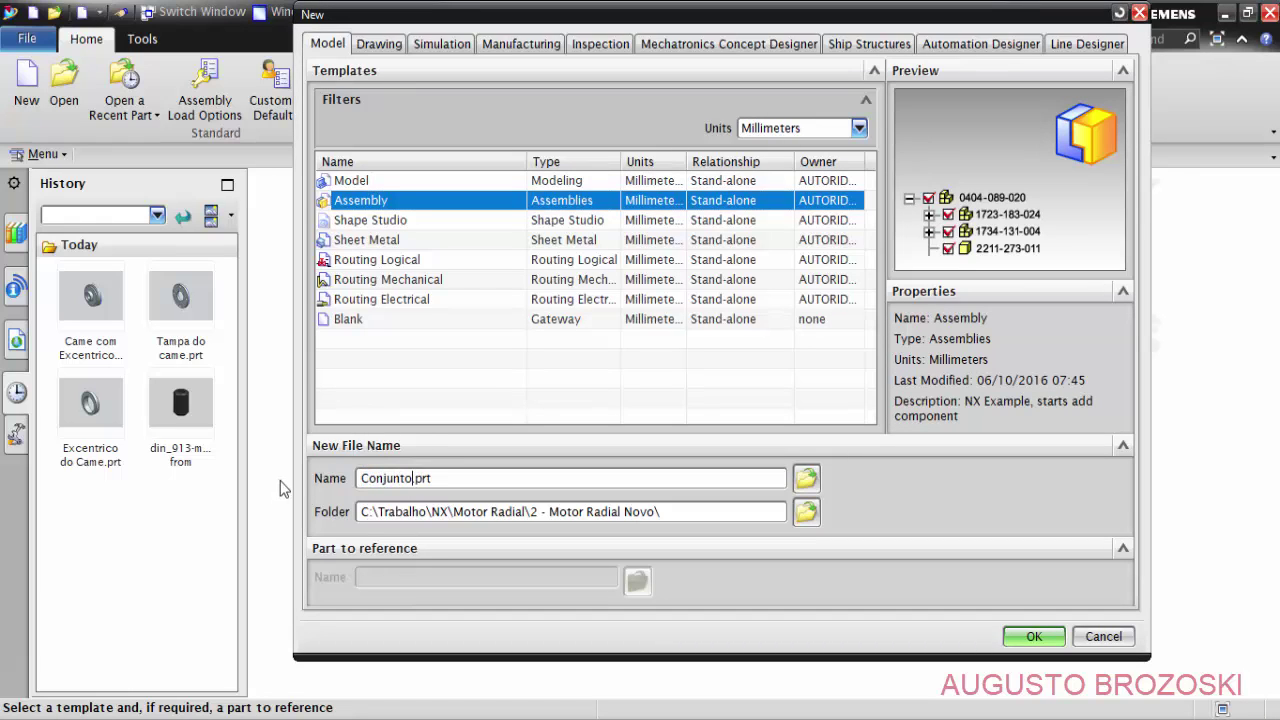
{"action": "type", "text": "o Came"}
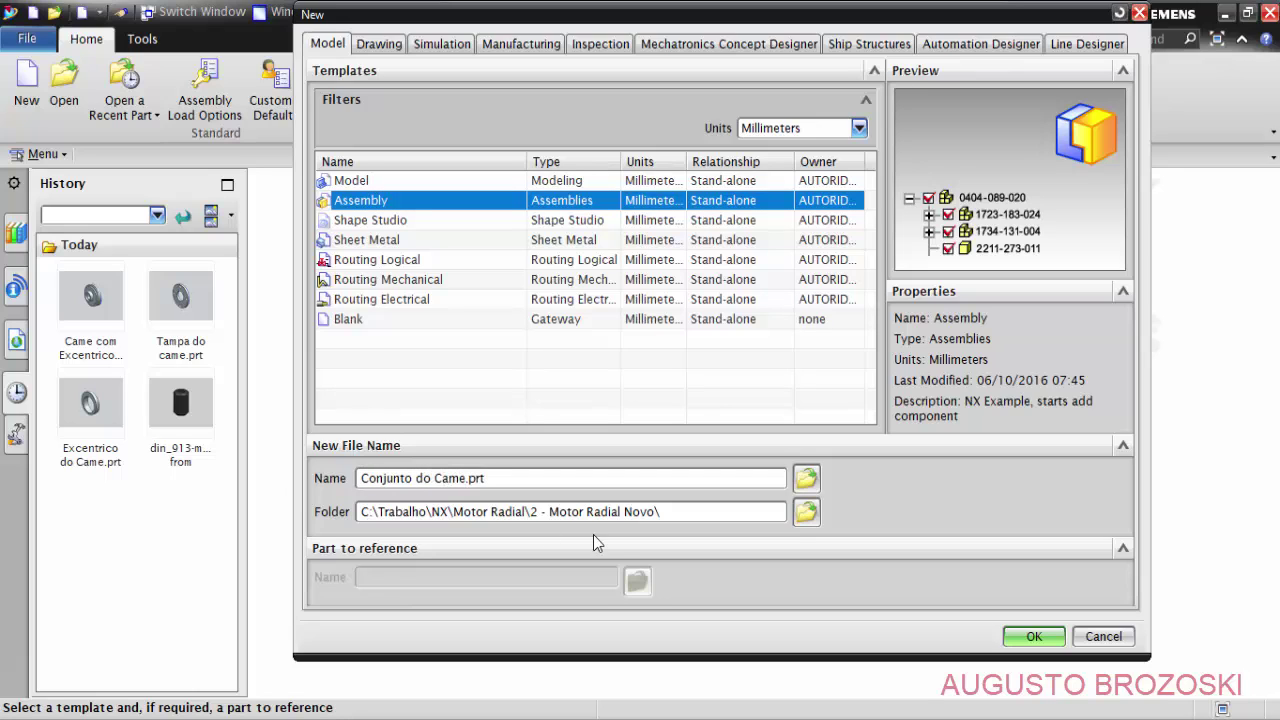
{"action": "left_click", "coordinate": [1010, 638]}
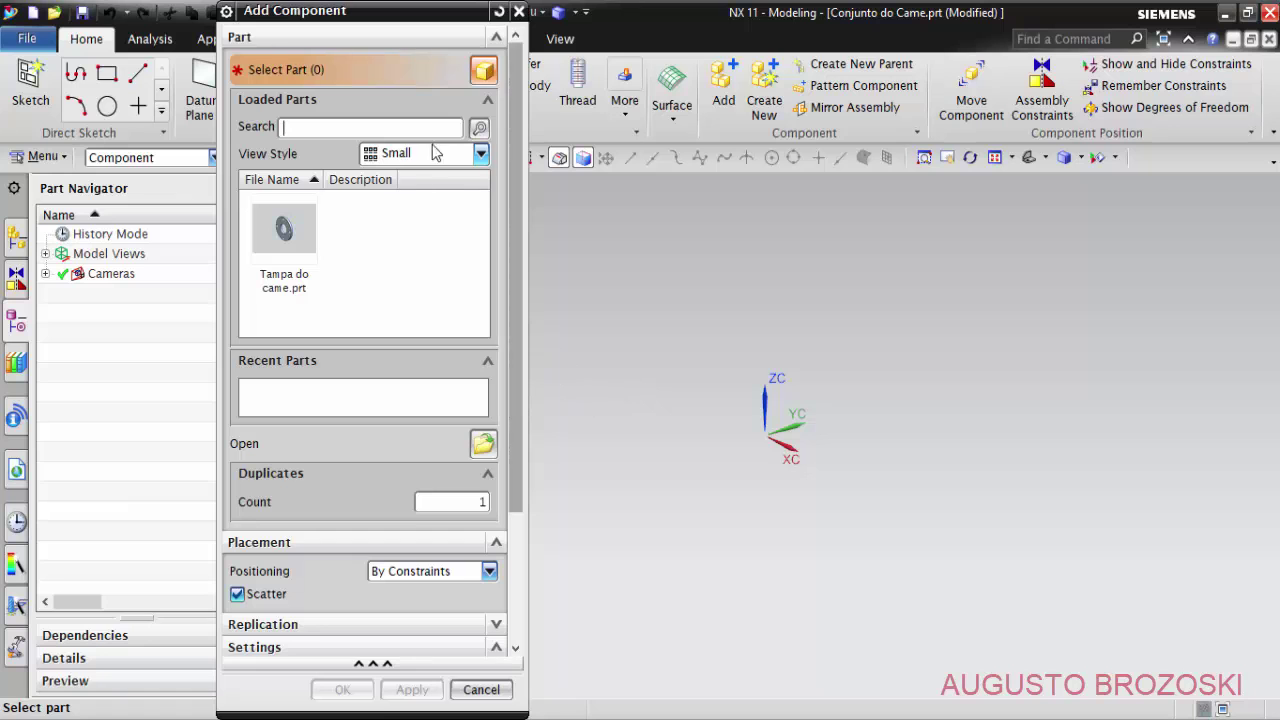
Show the Assemblies tools and reposition and enlarge the Add Component panel.
{"action": "mouse_move", "coordinate": [404, 14]}
{"action": "left_mouse_down"}
{"action": "mouse_move", "coordinate": [425, 197]}
{"action": "mouse_move", "coordinate": [279, 187]}
{"action": "left_mouse_up"}
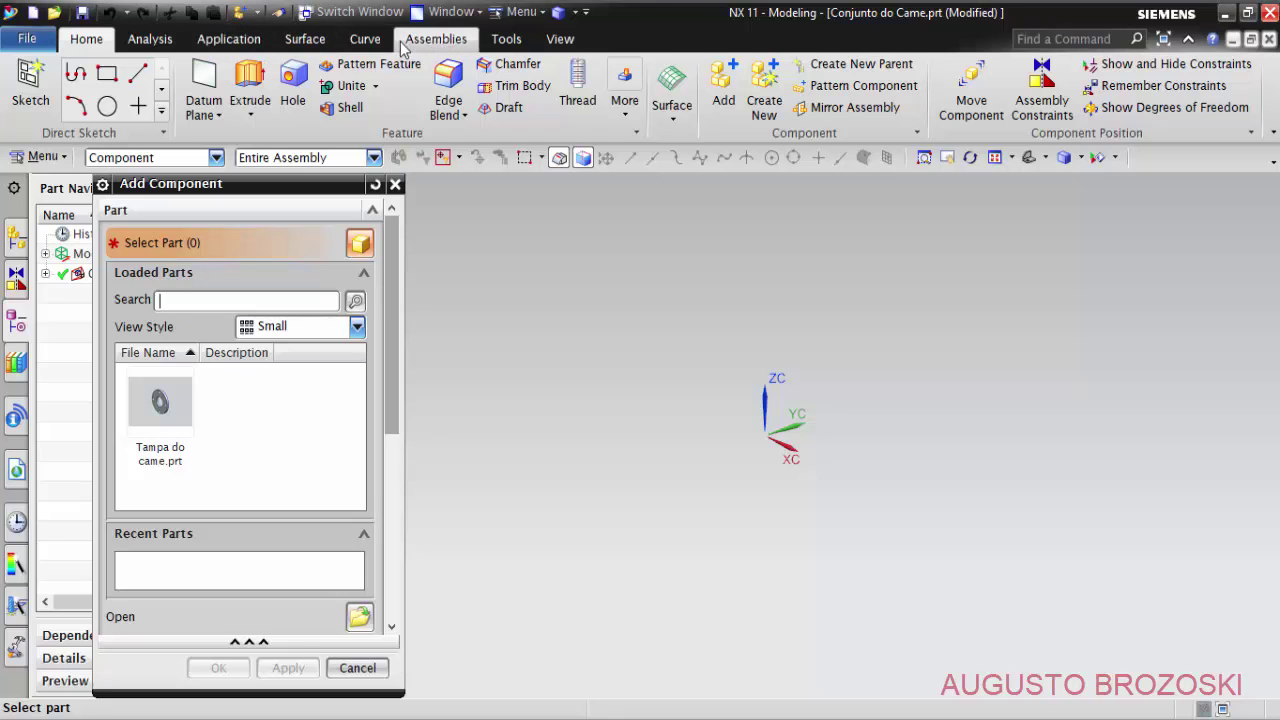
{"action": "left_click", "coordinate": [437, 45]}
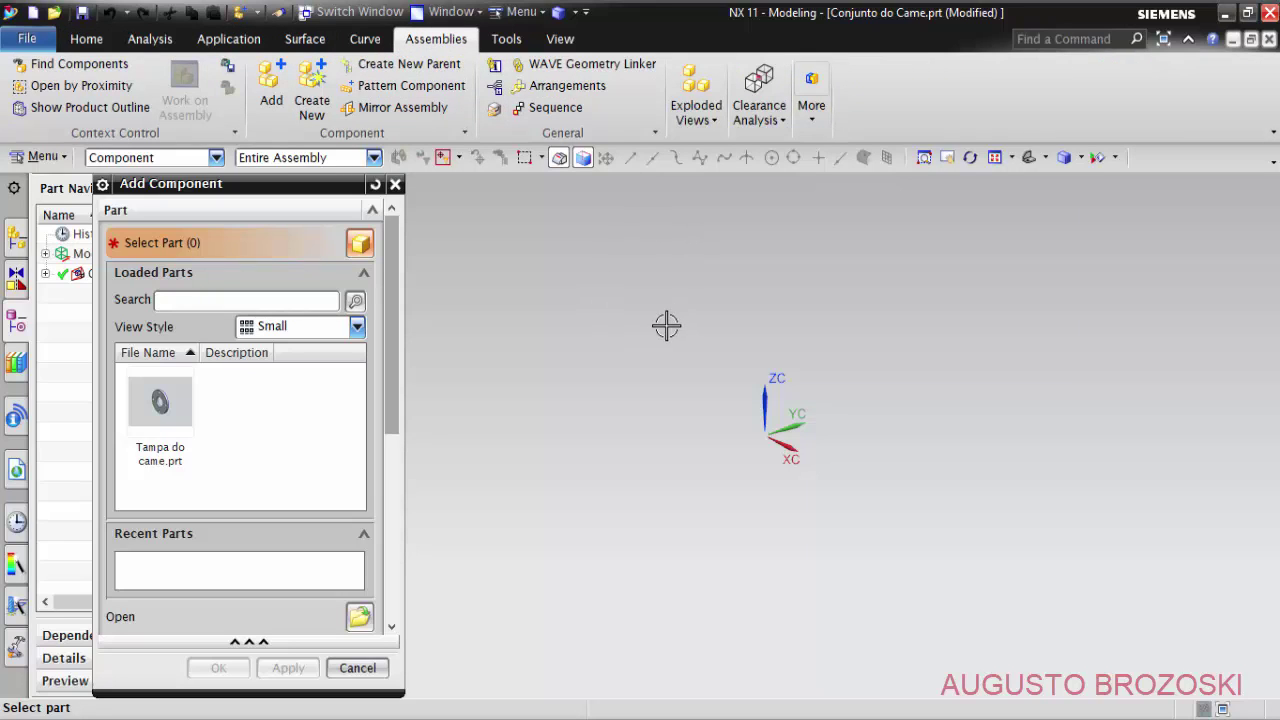
{"action": "left_click_drag", "start_coordinate": [285, 192], "coordinate": [305, 91]}
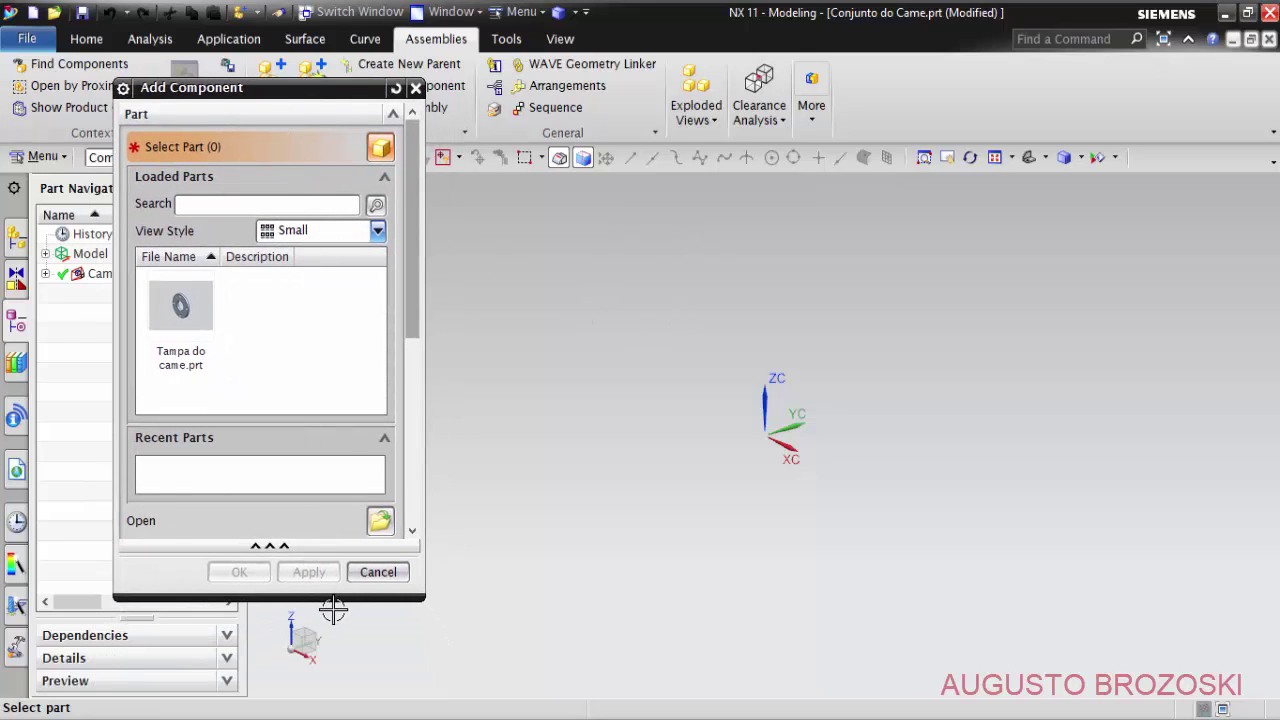
{"action": "left_click_drag", "start_coordinate": [339, 597], "coordinate": [341, 650]}
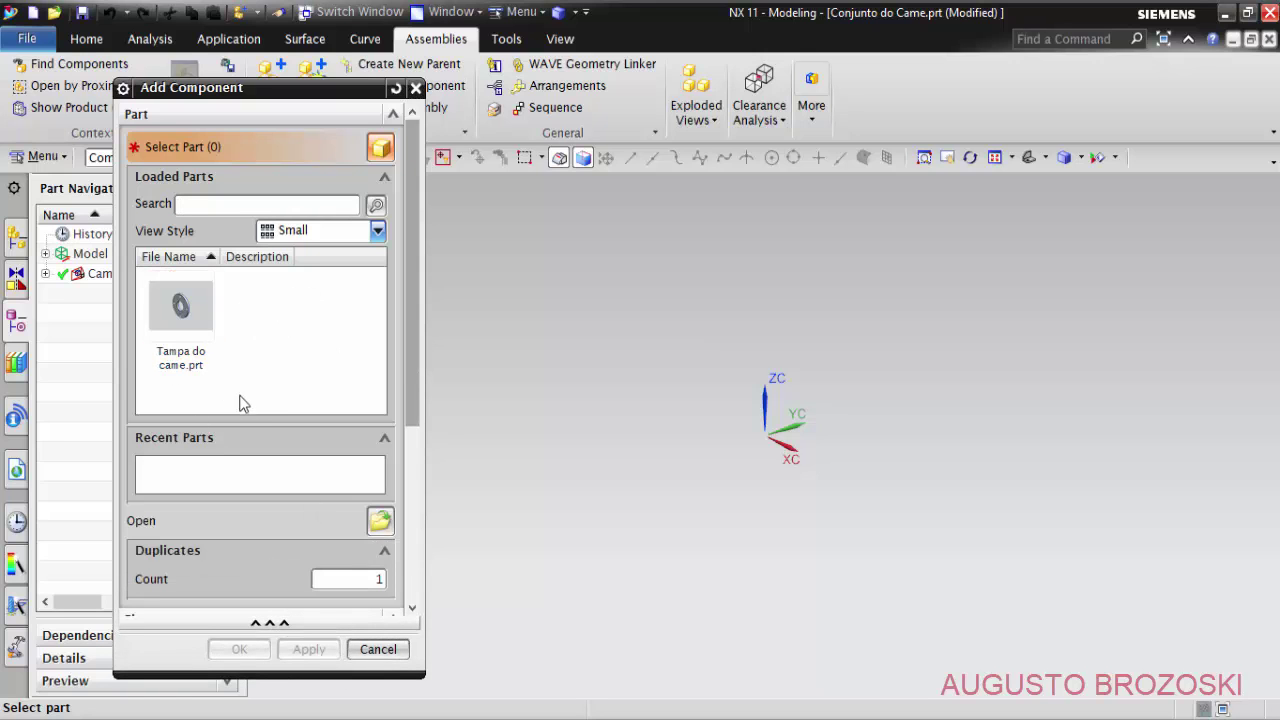
Browse for and select the Came com Excentricos part as the component to add.
{"action": "left_click", "coordinate": [381, 521]}
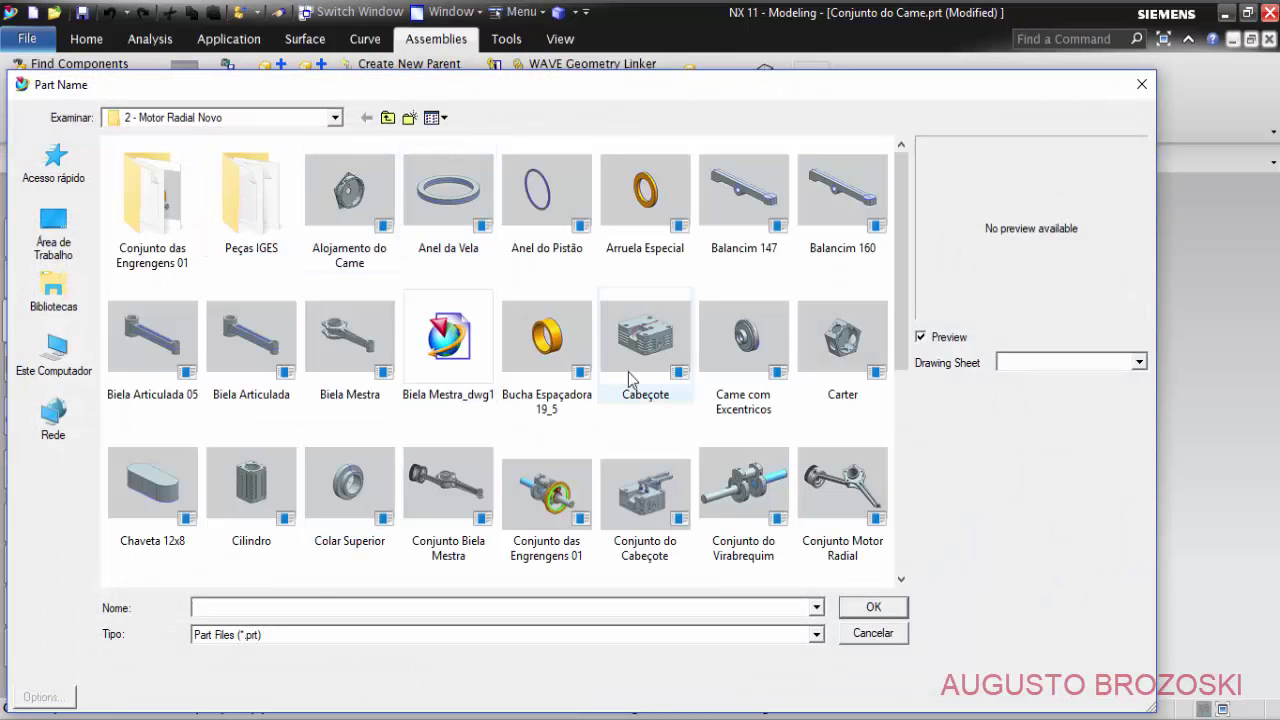
{"action": "left_click", "coordinate": [903, 533]}
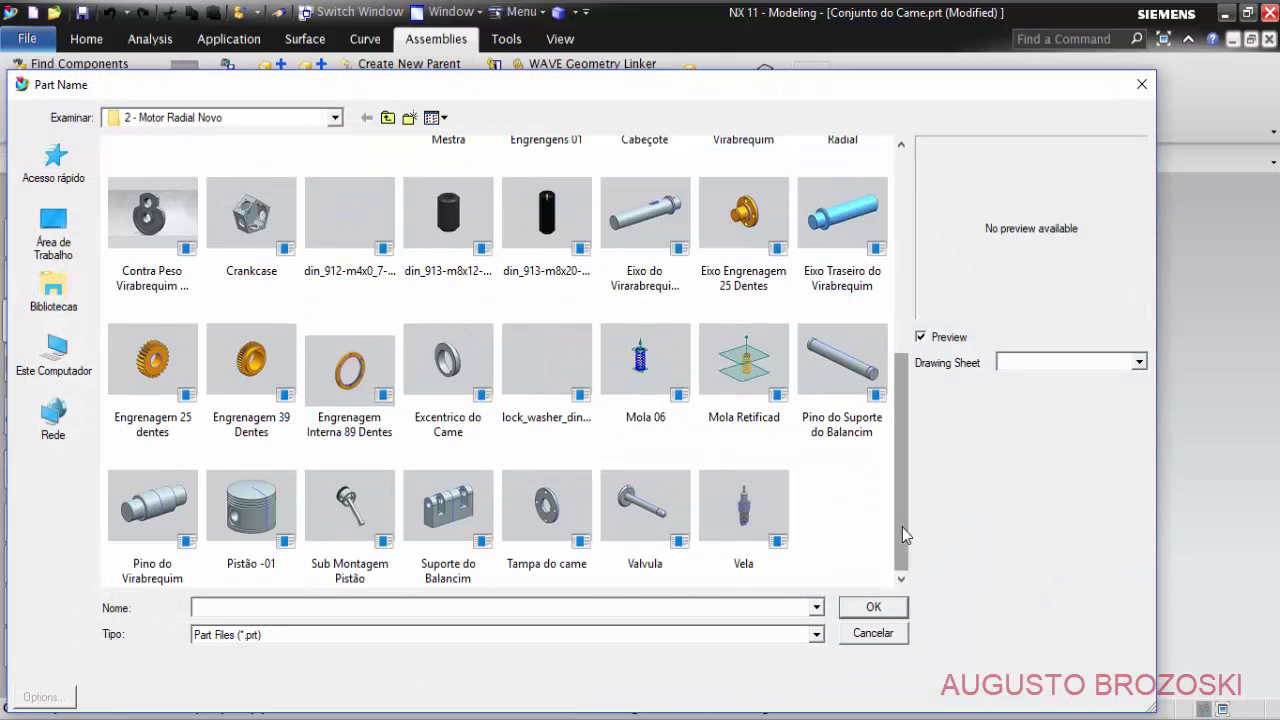
{"action": "left_click", "coordinate": [903, 205]}
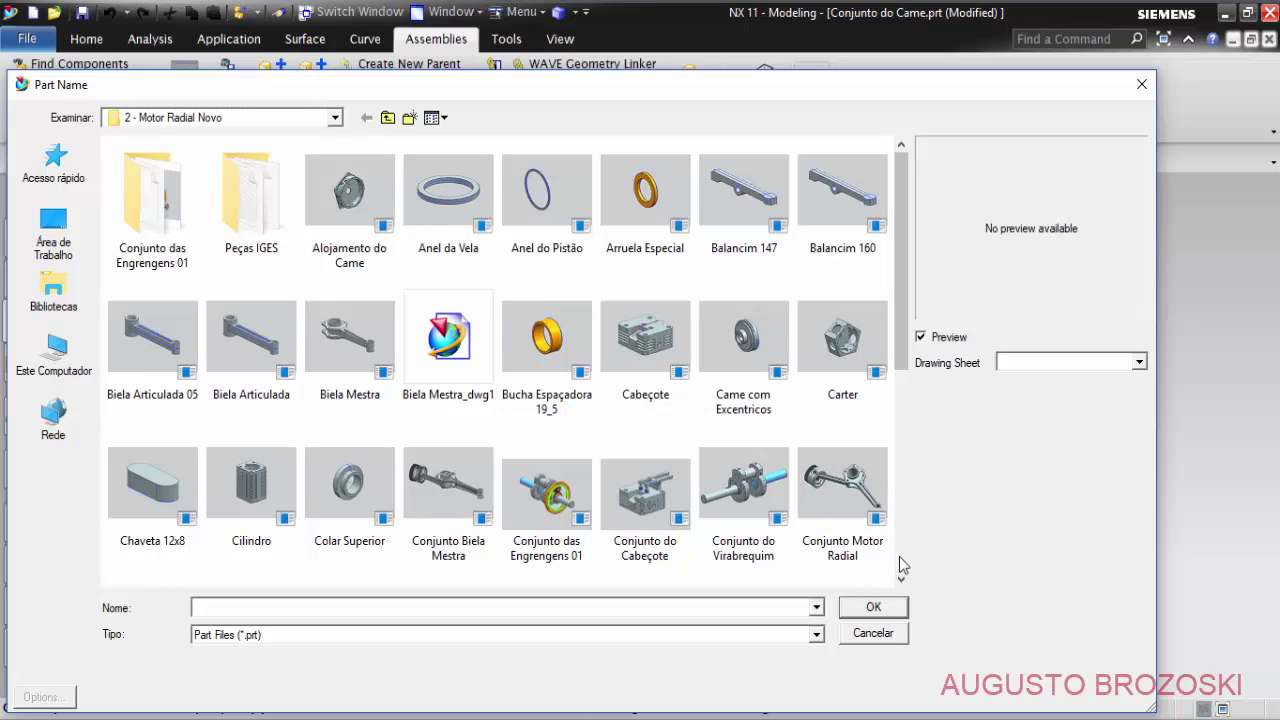
{"action": "left_click", "coordinate": [738, 360]}
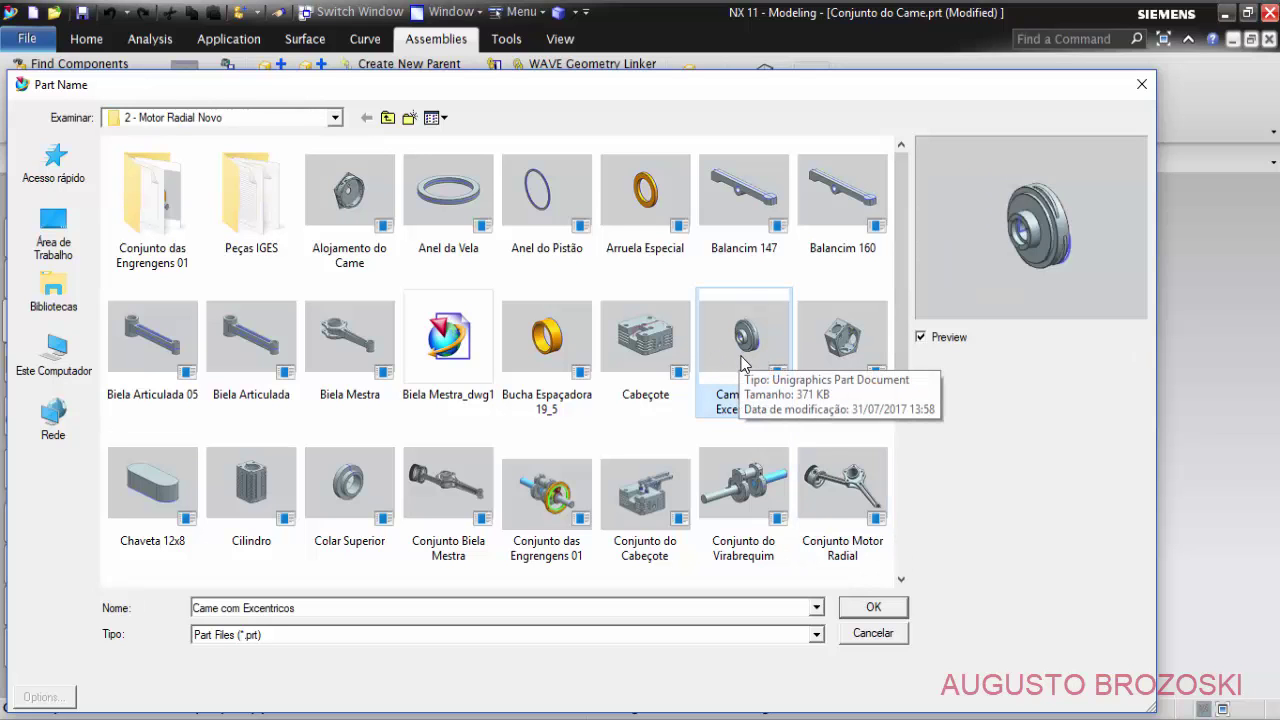
{"action": "left_click", "coordinate": [873, 608]}
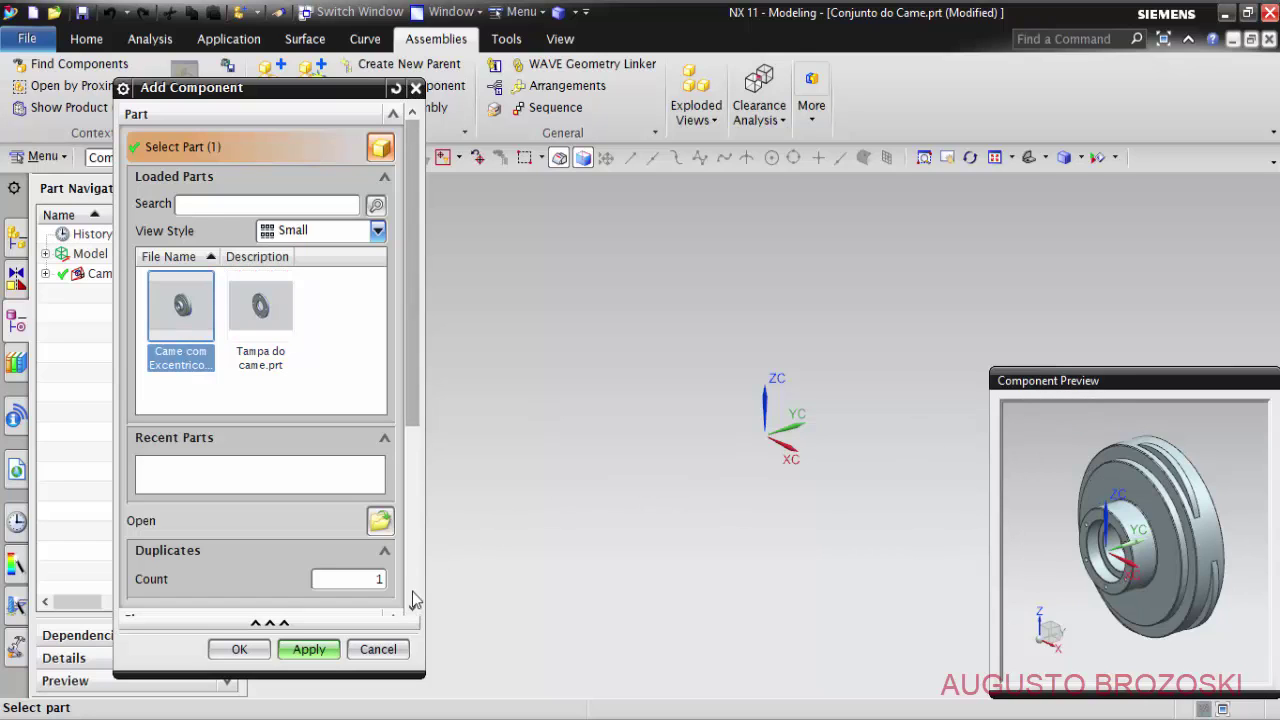
Check the cam preview, then add Came com Excentricos positioned at the Absolute Origin.
{"action": "scroll", "coordinate": [412, 592], "scroll_direction": "down", "scroll_amount": 2}
{"action": "scroll", "coordinate": [412, 592], "scroll_direction": "down", "scroll_amount": 2}
{"action": "scroll", "coordinate": [412, 592], "scroll_direction": "down", "scroll_amount": 2}
{"action": "scroll", "coordinate": [414, 598], "scroll_direction": "down", "scroll_amount": 3}
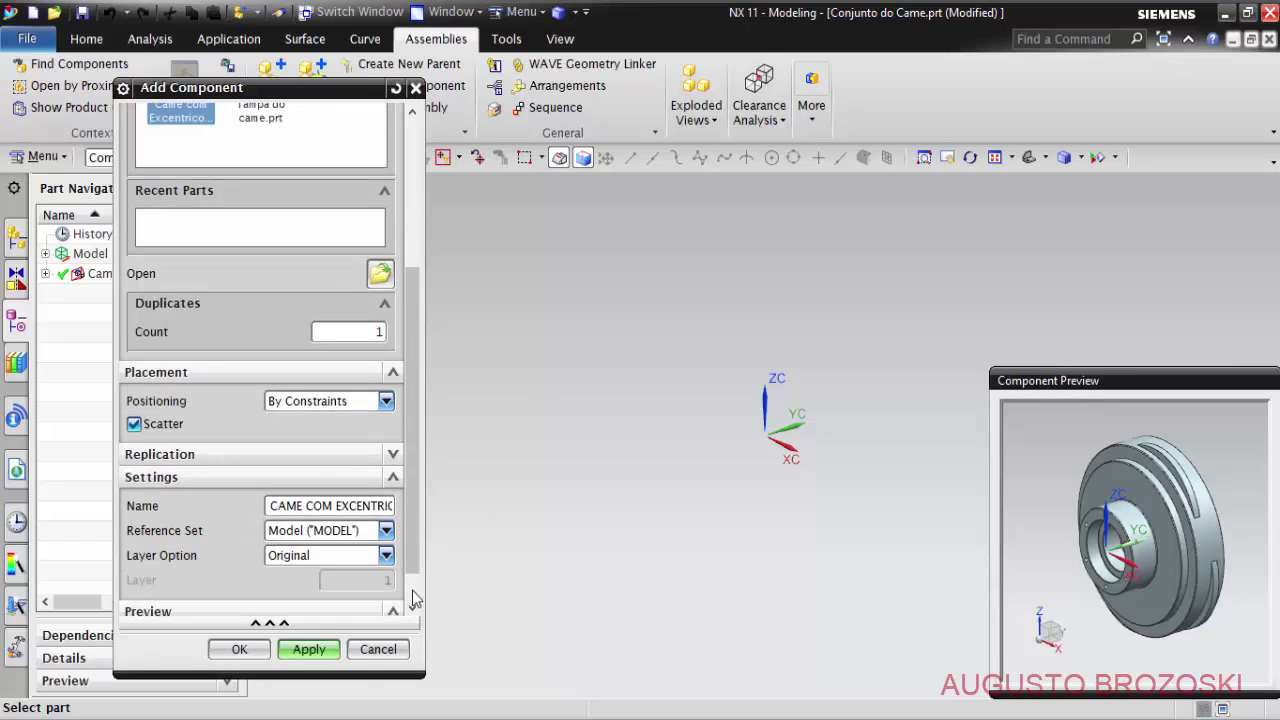
{"action": "scroll", "coordinate": [414, 598], "scroll_direction": "down", "scroll_amount": 2}
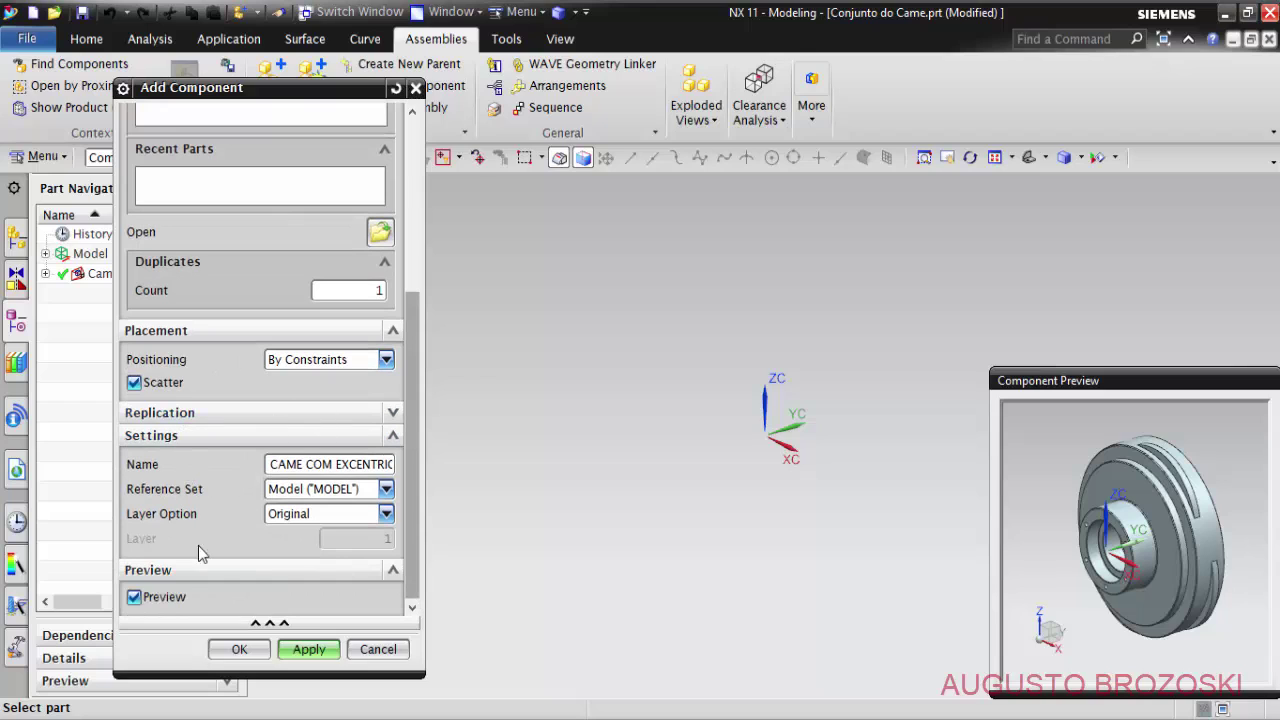
{"action": "left_click", "coordinate": [134, 597]}
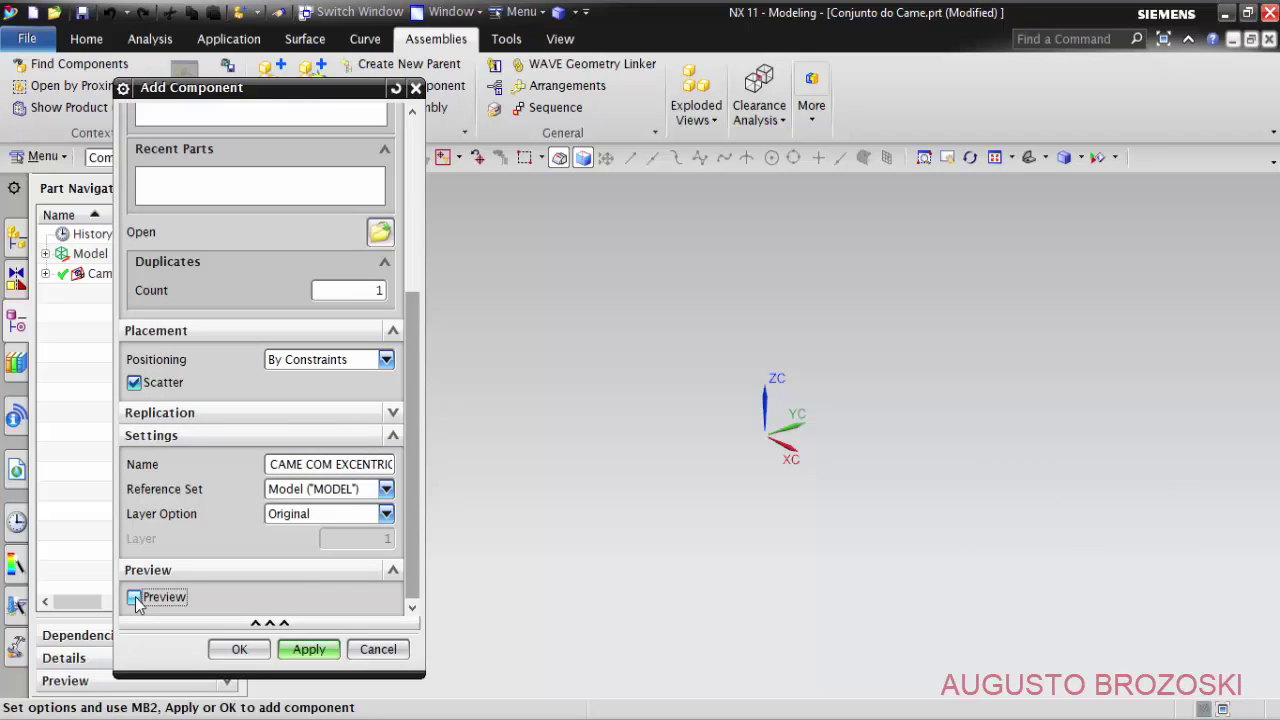
{"action": "left_click", "coordinate": [134, 597]}
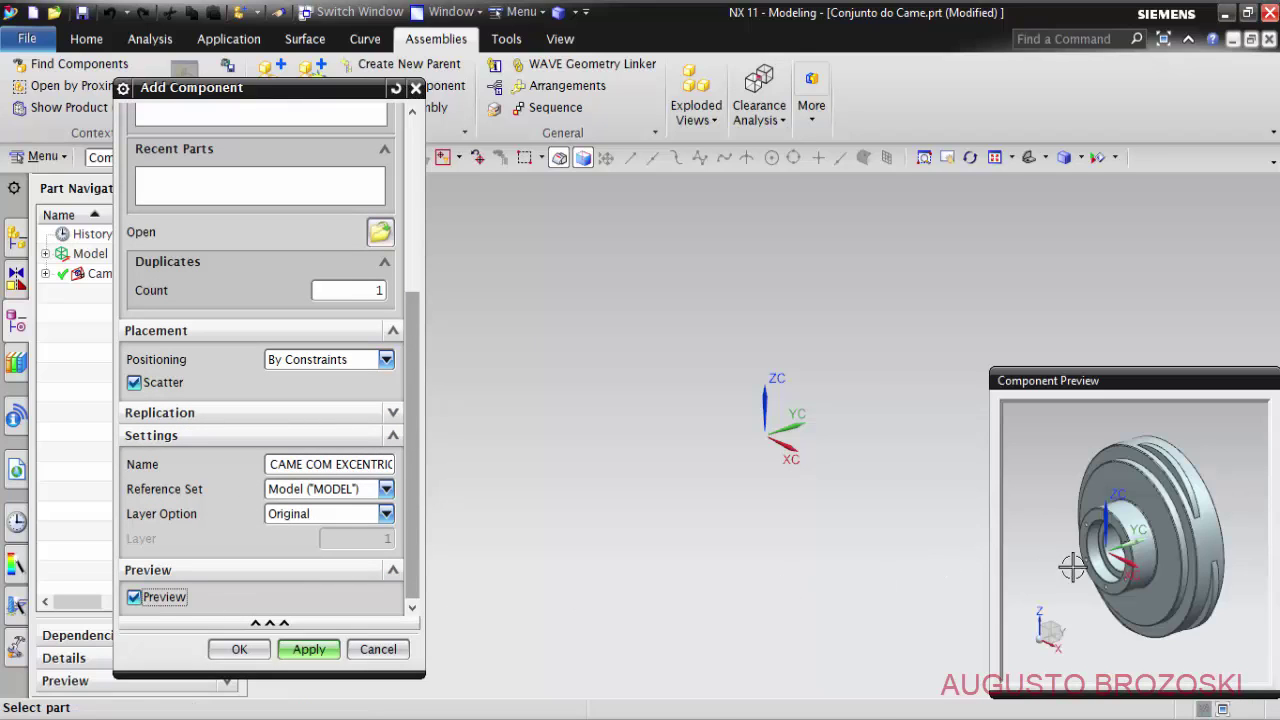
{"action": "mouse_move", "coordinate": [1135, 515]}
{"action": "middle_mouse_down"}
{"action": "mouse_move", "coordinate": [1078, 562]}
{"action": "mouse_move", "coordinate": [1084, 500]}
{"action": "middle_mouse_up"}
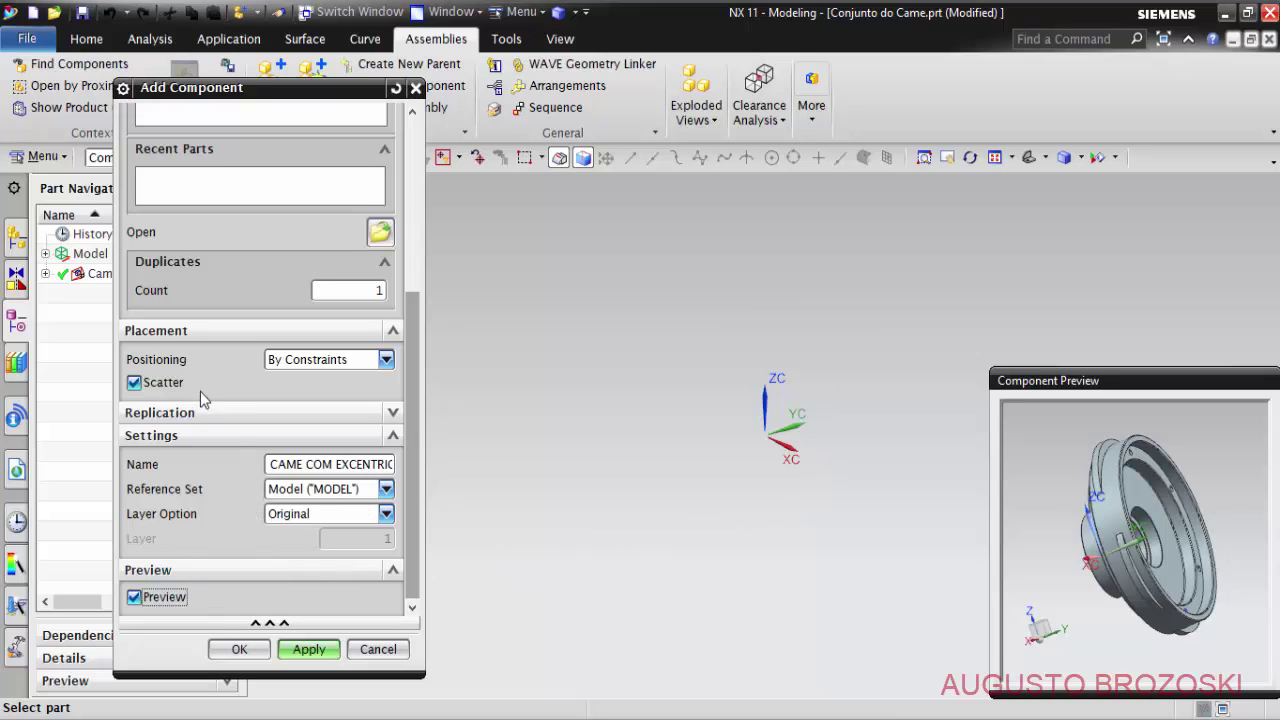
{"action": "left_click", "coordinate": [385, 362]}
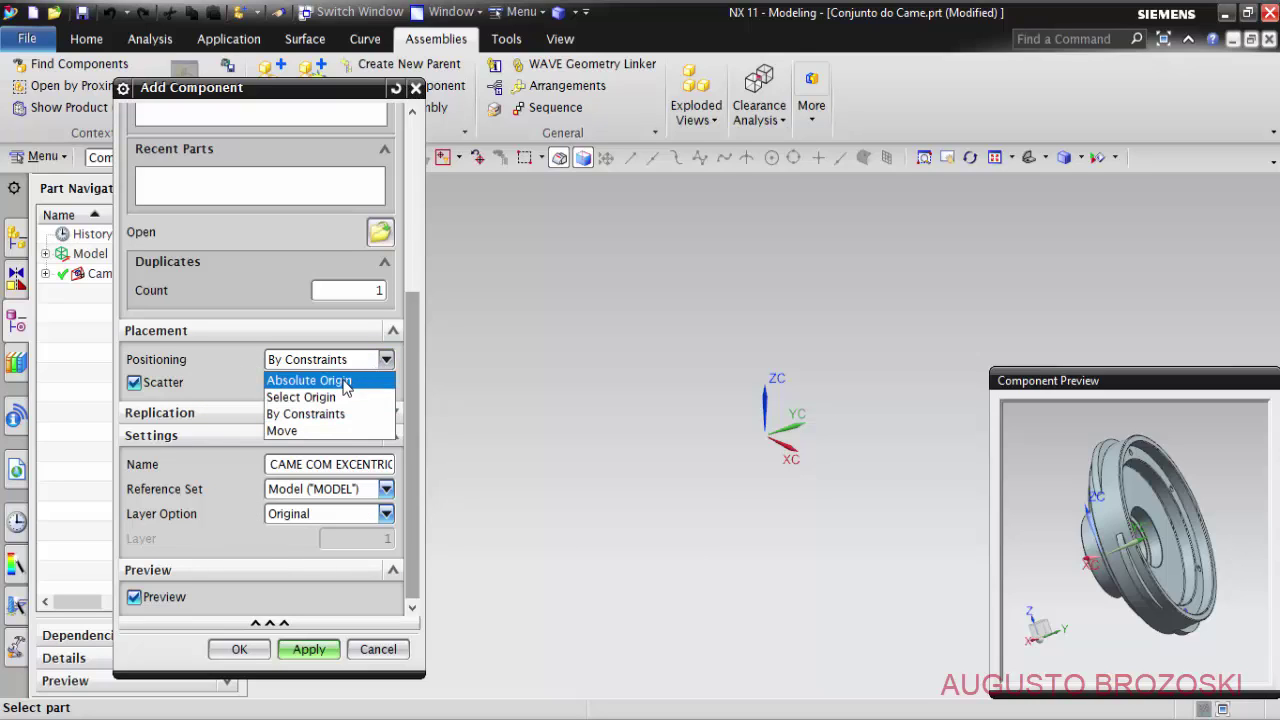
{"action": "left_click", "coordinate": [345, 383]}
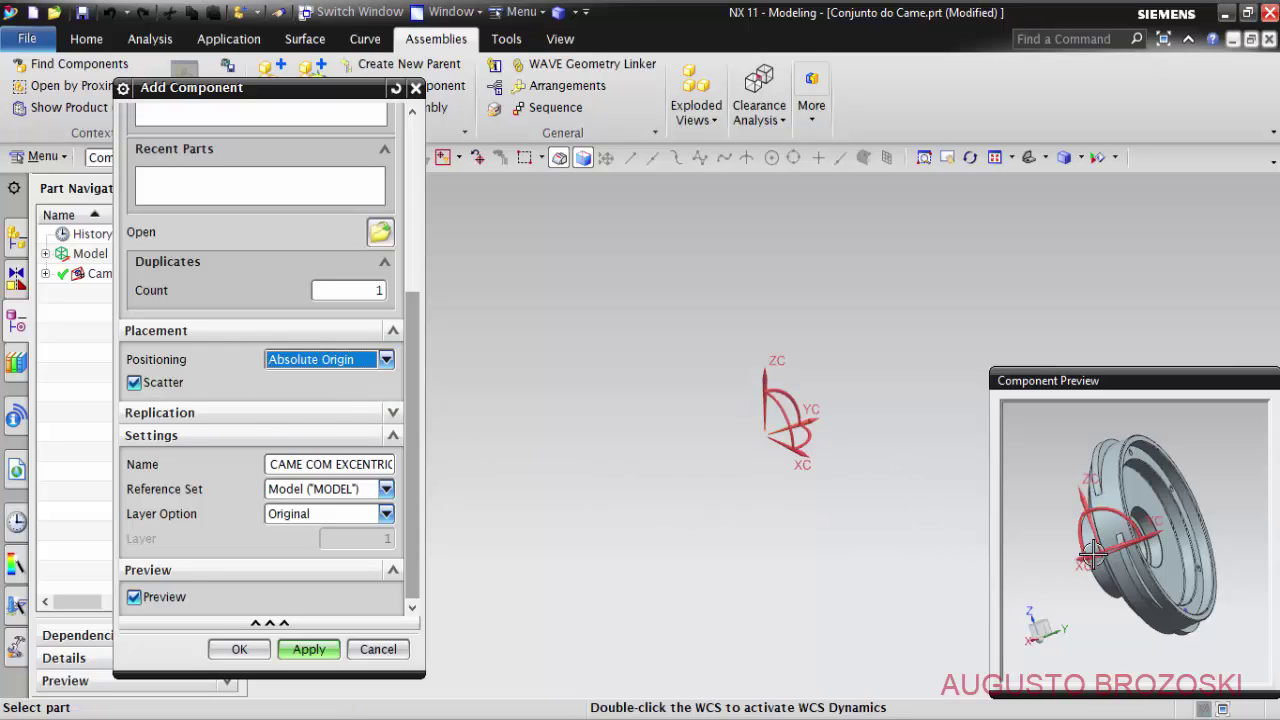
{"action": "left_click", "coordinate": [310, 650]}
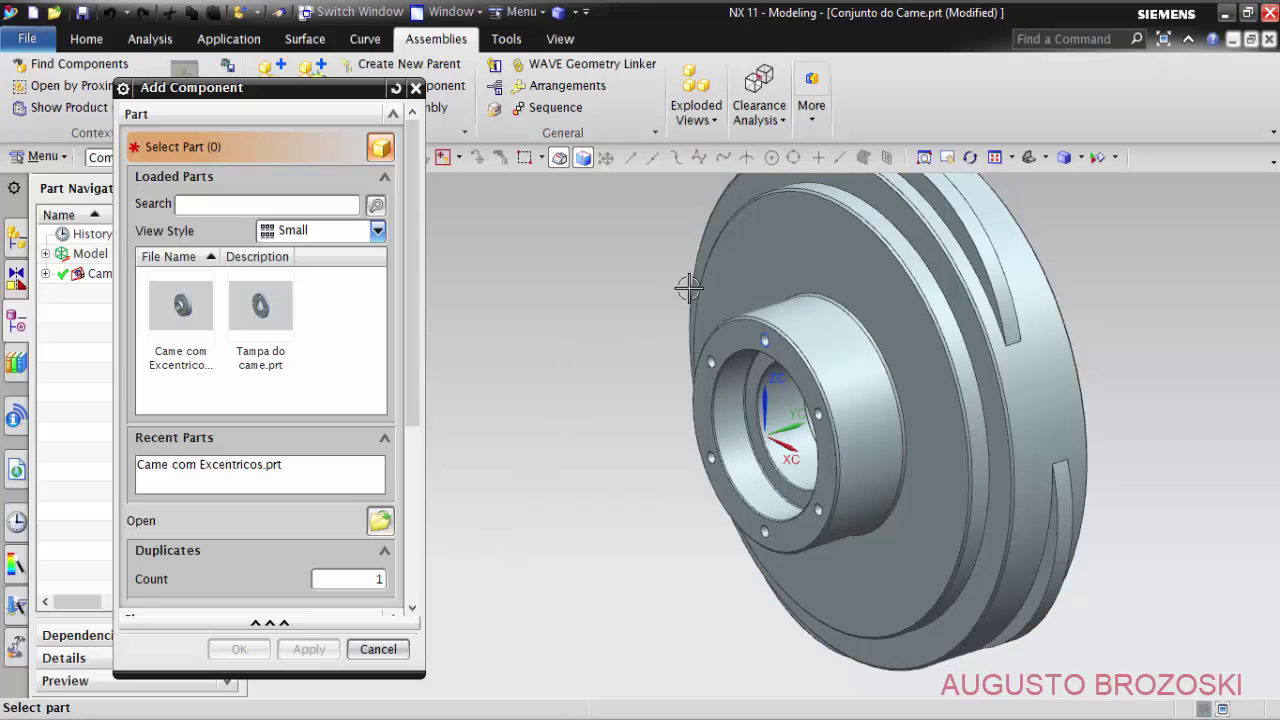
Finish adding components, give the cam a Fix constraint, and show the Constraint Navigator.
{"action": "scroll", "coordinate": [609, 420], "scroll_direction": "down", "scroll_amount": 3}
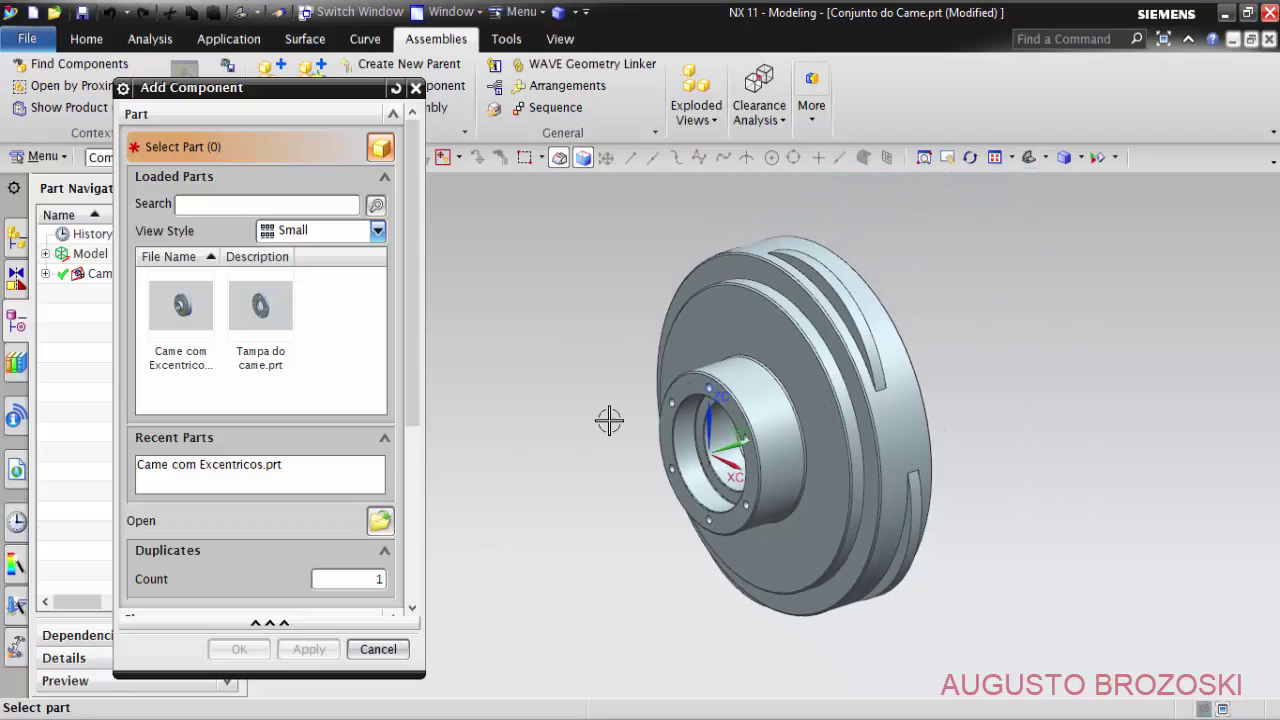
{"action": "left_click", "coordinate": [378, 649]}
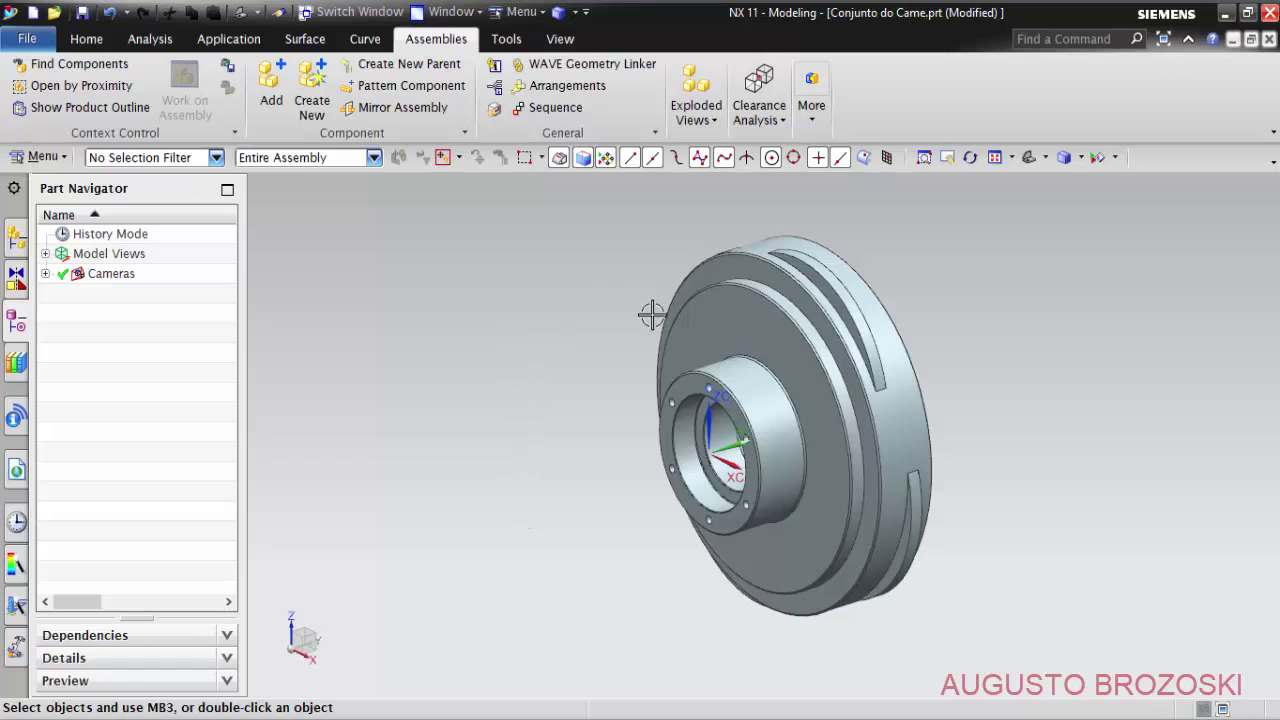
{"action": "right_click", "coordinate": [693, 322]}
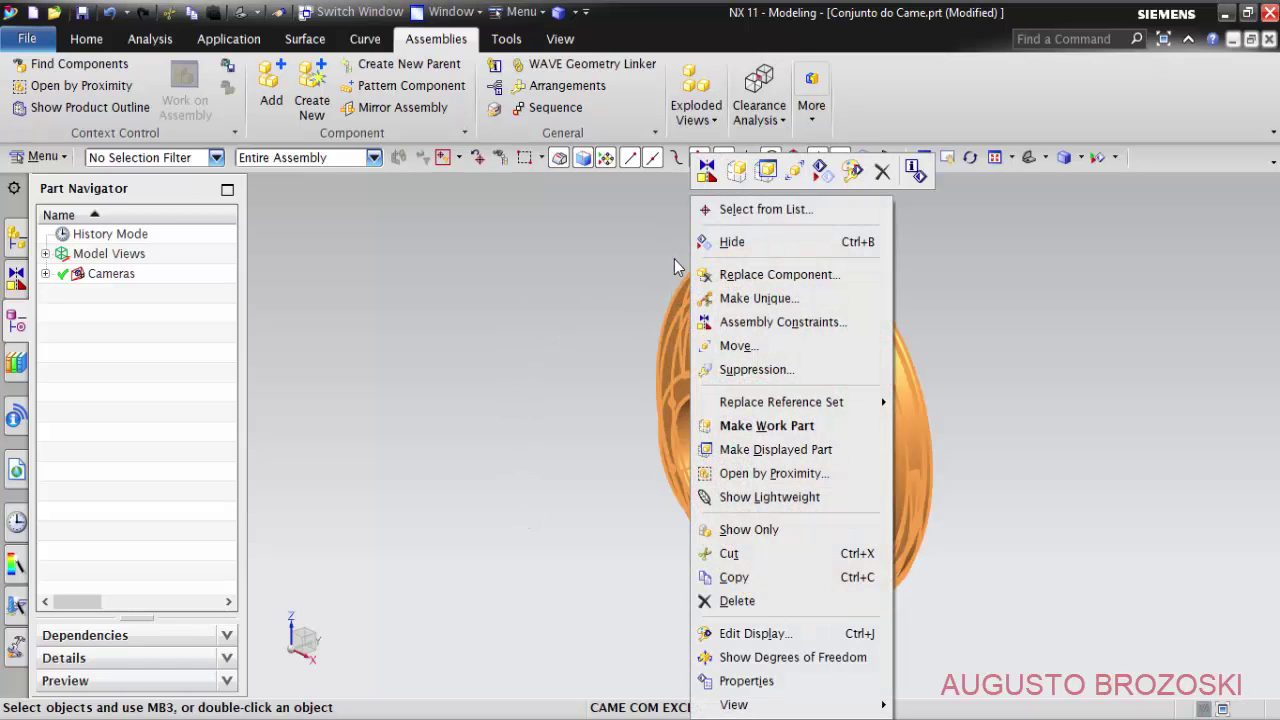
{"action": "left_click", "coordinate": [704, 172]}
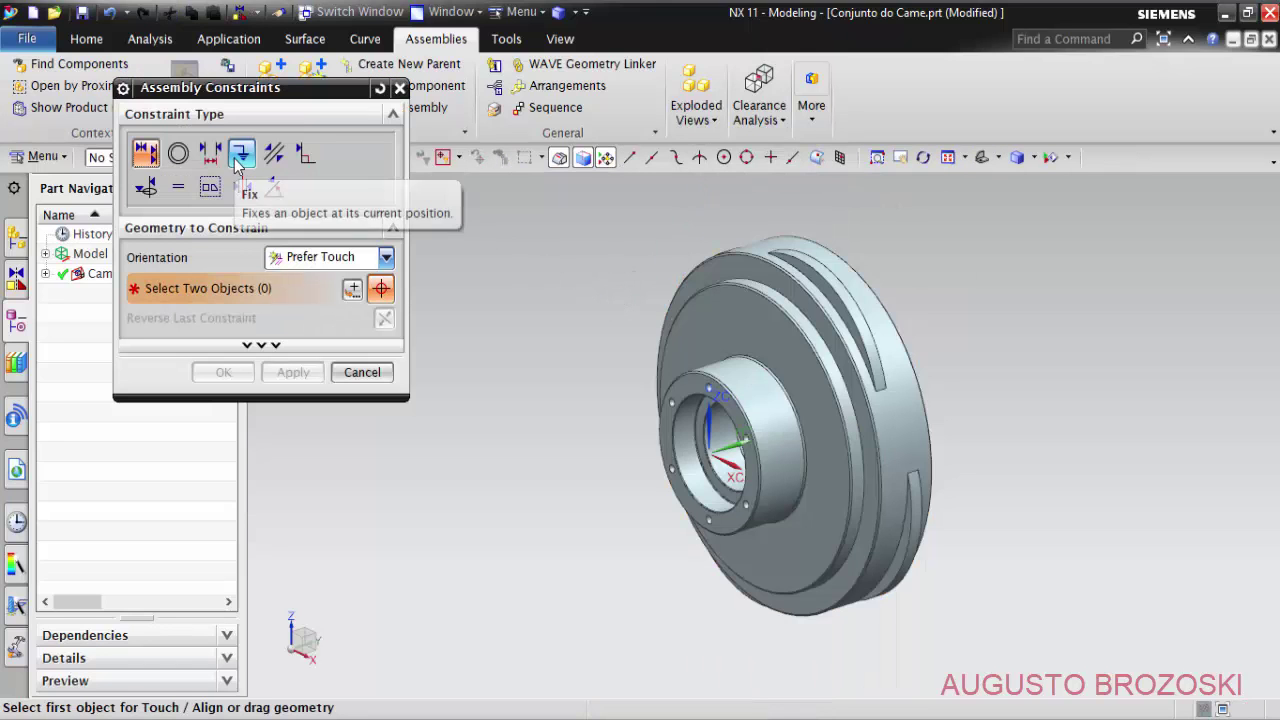
{"action": "left_click", "coordinate": [237, 154]}
{"action": "left_click", "coordinate": [688, 320]}
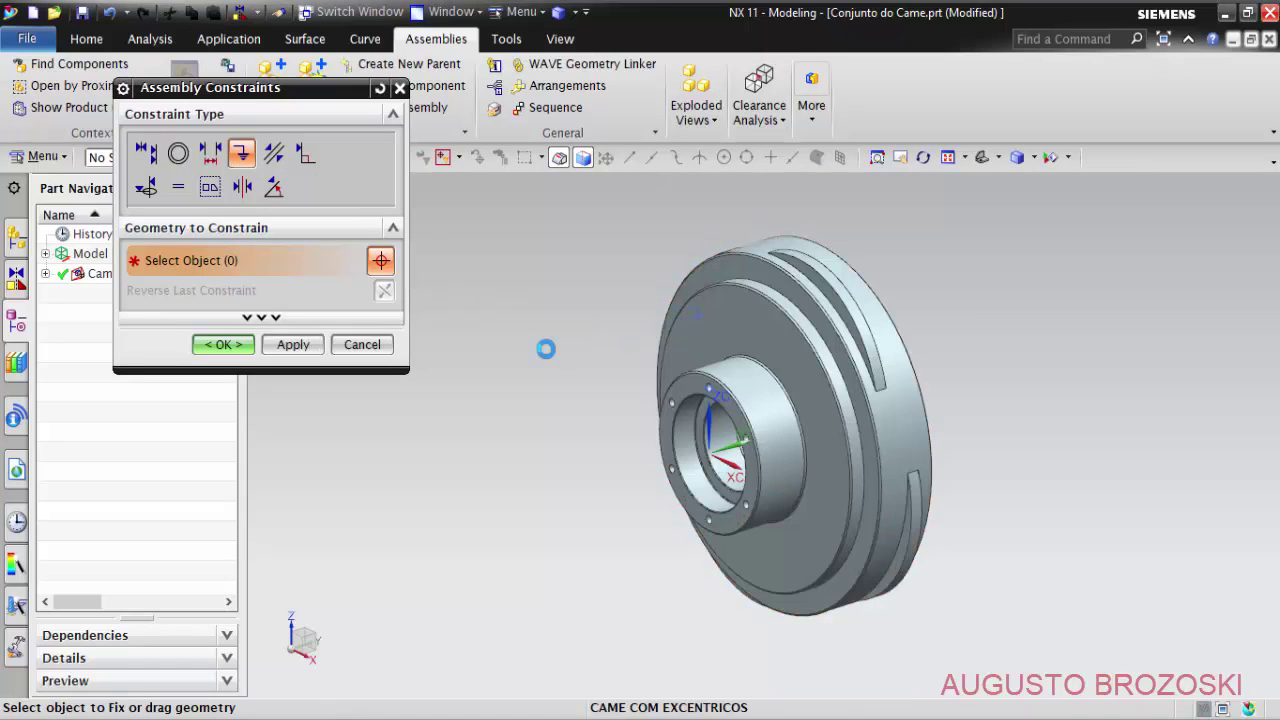
{"action": "left_click", "coordinate": [290, 345]}
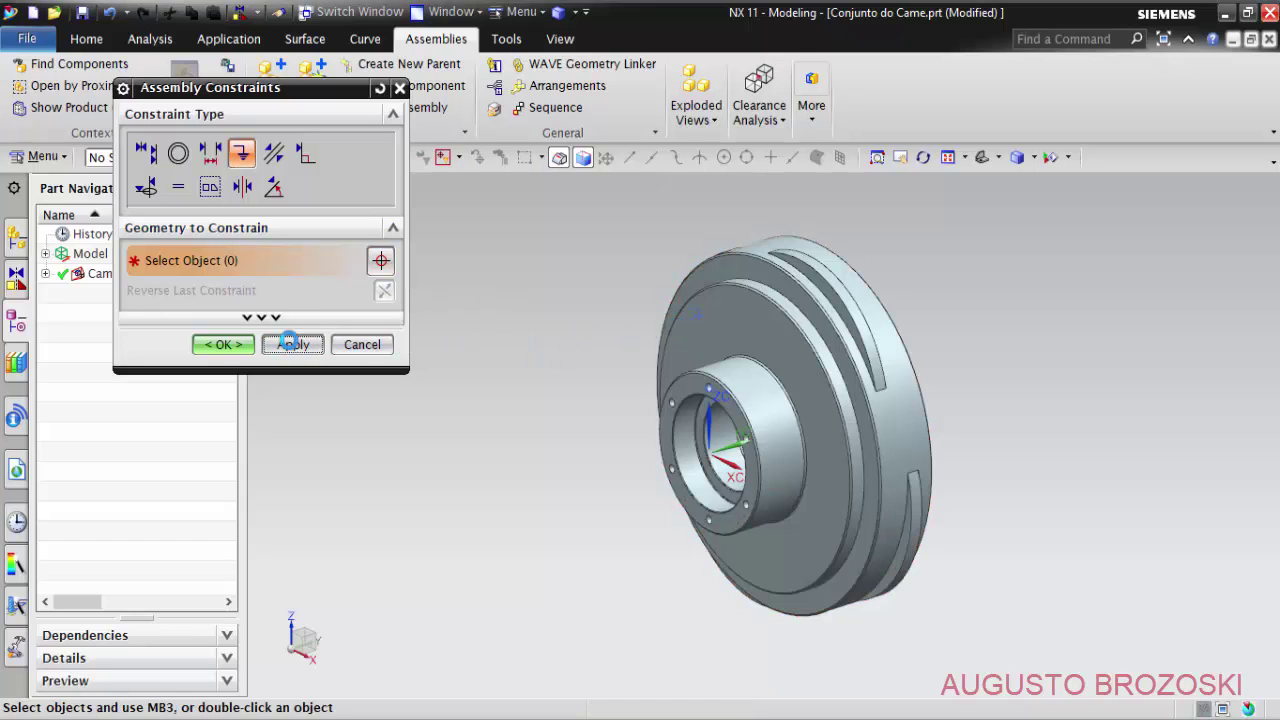
{"action": "left_click", "coordinate": [362, 344]}
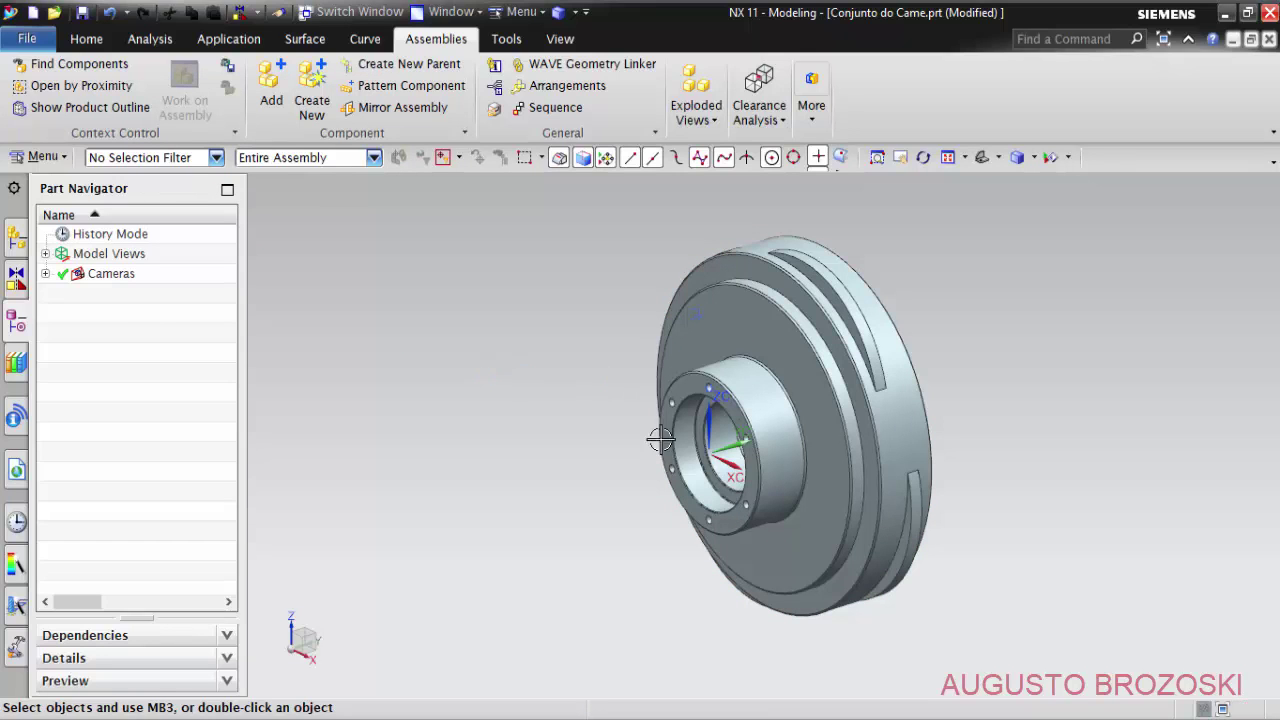
{"action": "left_click", "coordinate": [16, 279]}
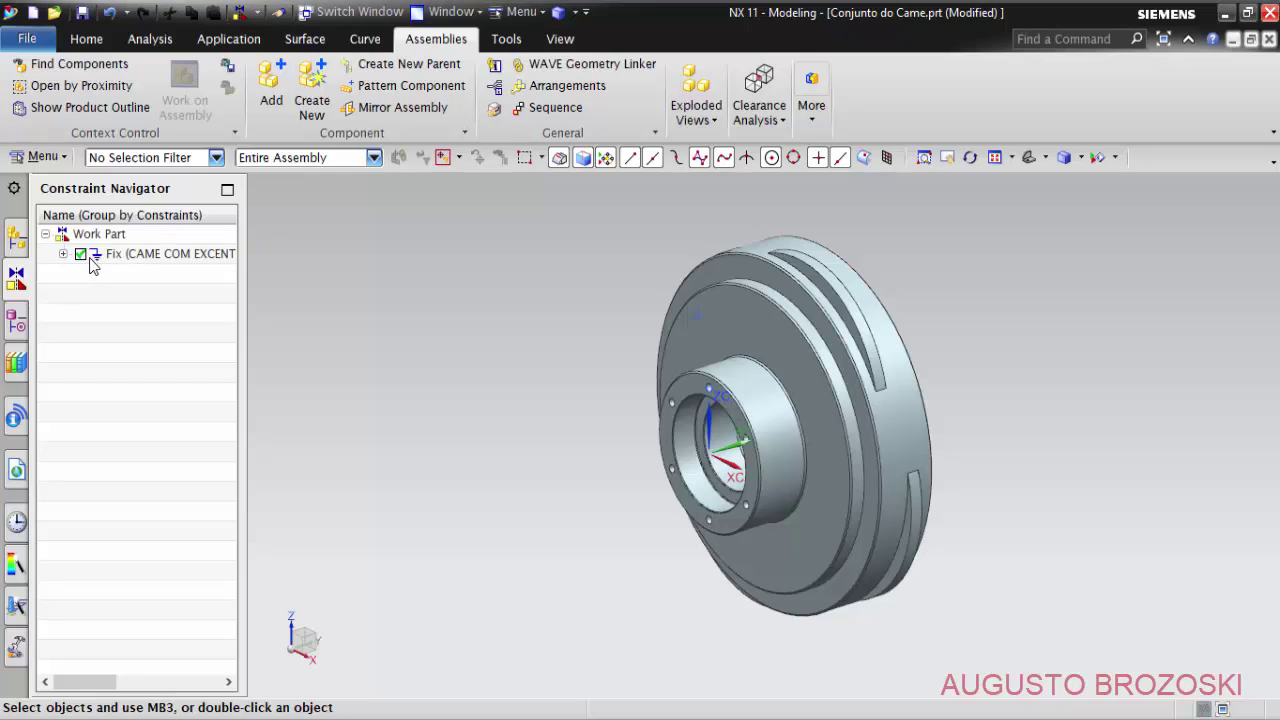
Expand the Fix constraint and widen the Constraint Navigator to inspect its columns, then narrow it.
{"action": "left_click", "coordinate": [62, 255]}
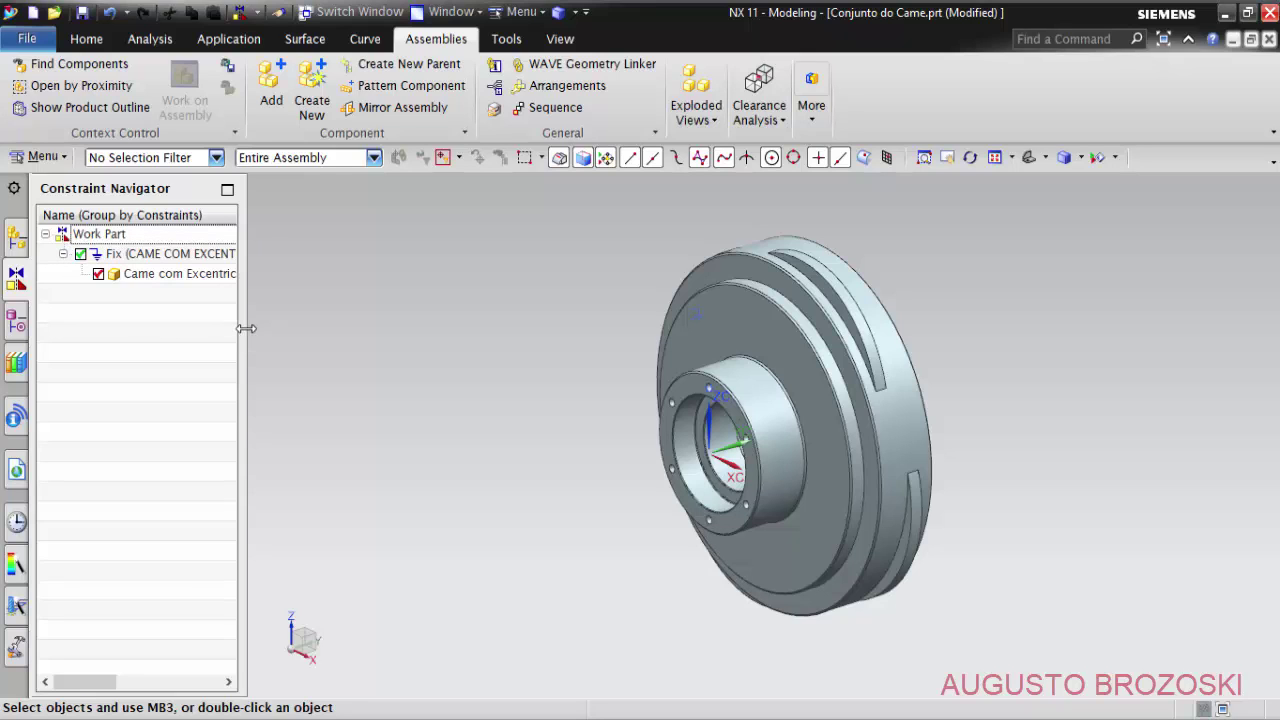
{"action": "left_click_drag", "start_coordinate": [362, 328], "coordinate": [440, 340]}
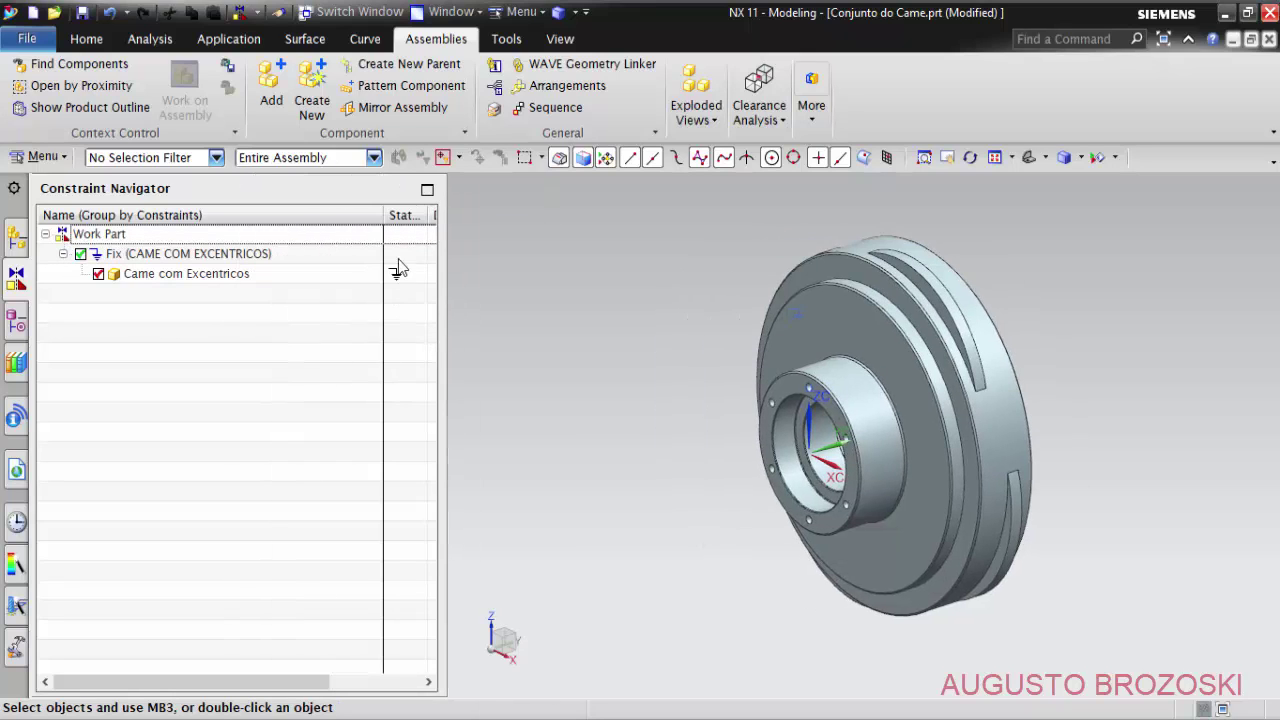
{"action": "left_click_drag", "start_coordinate": [505, 302], "coordinate": [594, 305]}
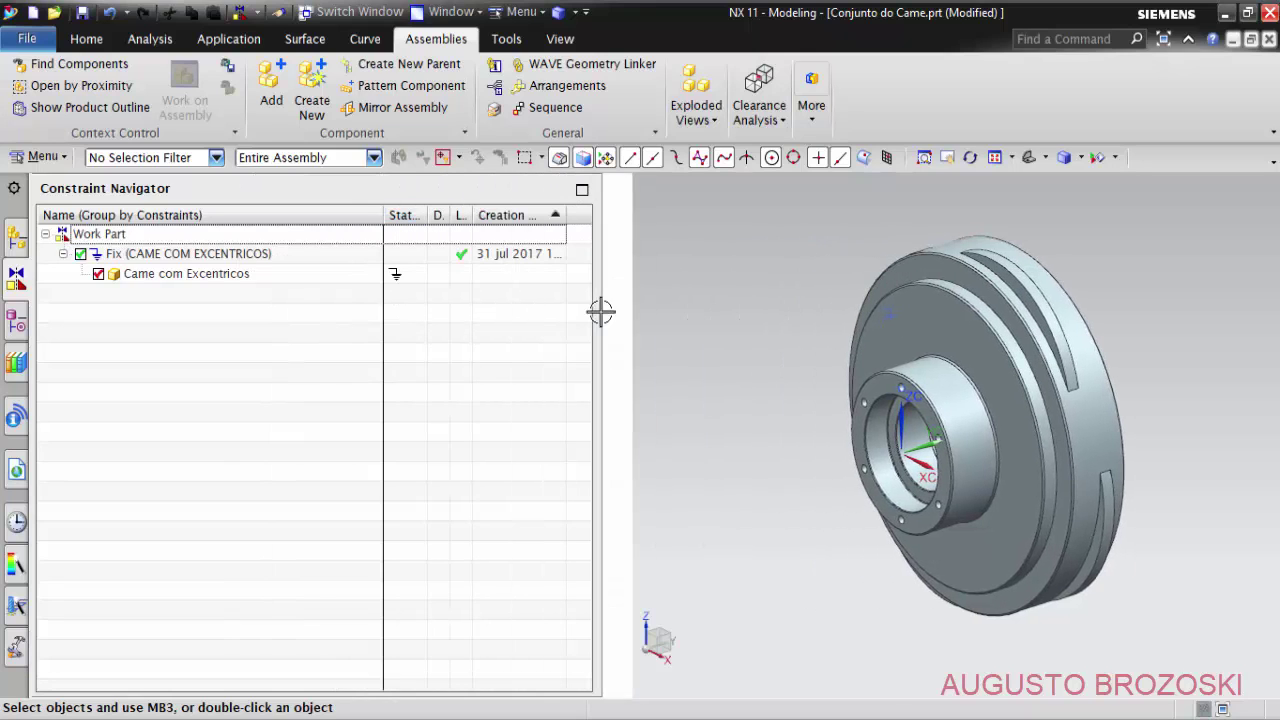
{"action": "mouse_move", "coordinate": [383, 215]}
{"action": "left_mouse_down"}
{"action": "mouse_move", "coordinate": [341, 220]}
{"action": "mouse_move", "coordinate": [437, 215]}
{"action": "left_mouse_up"}
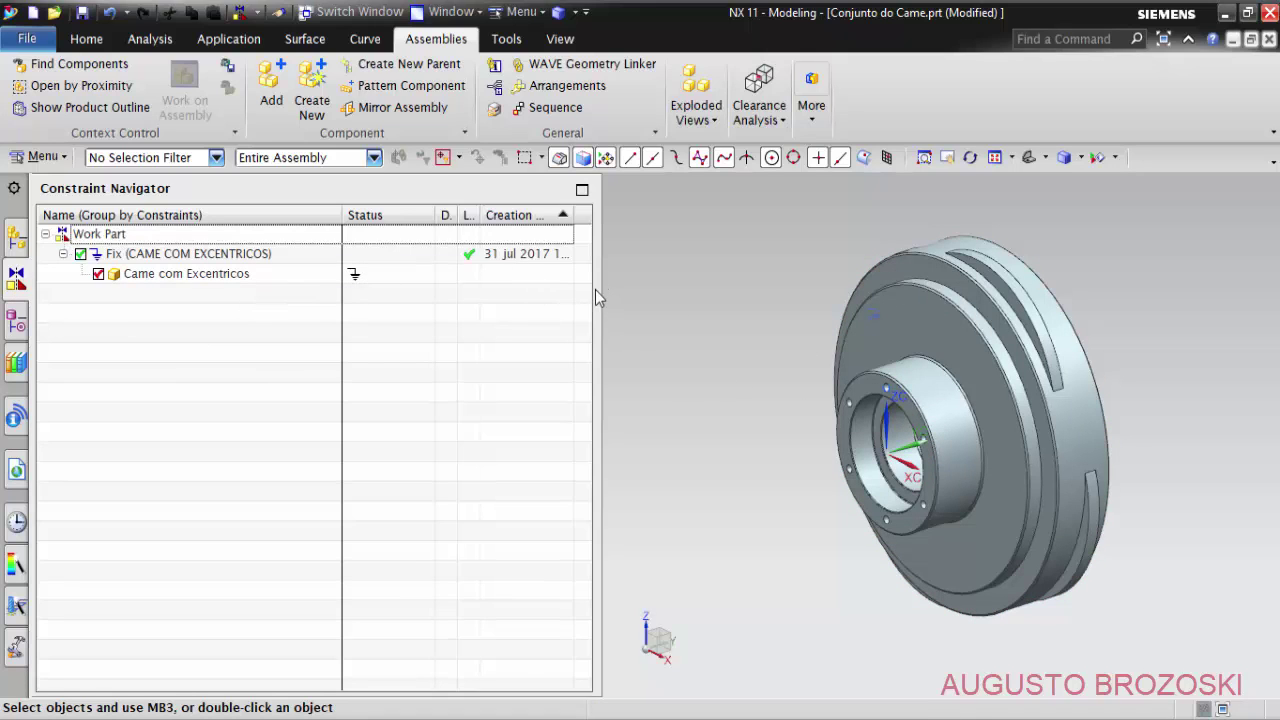
{"action": "left_click_drag", "start_coordinate": [595, 289], "coordinate": [467, 290]}
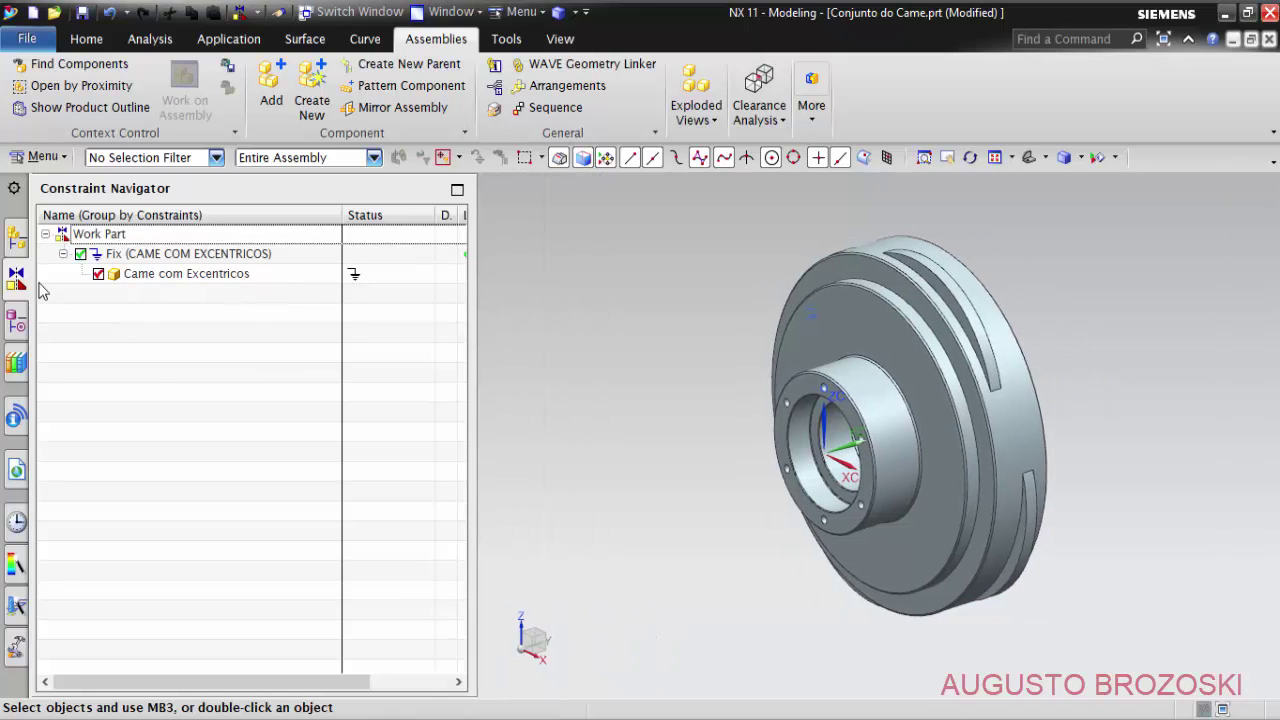
Return to the Assembly Navigator, shrink the panel and save Conjunto do Came.
{"action": "left_click", "coordinate": [15, 240]}
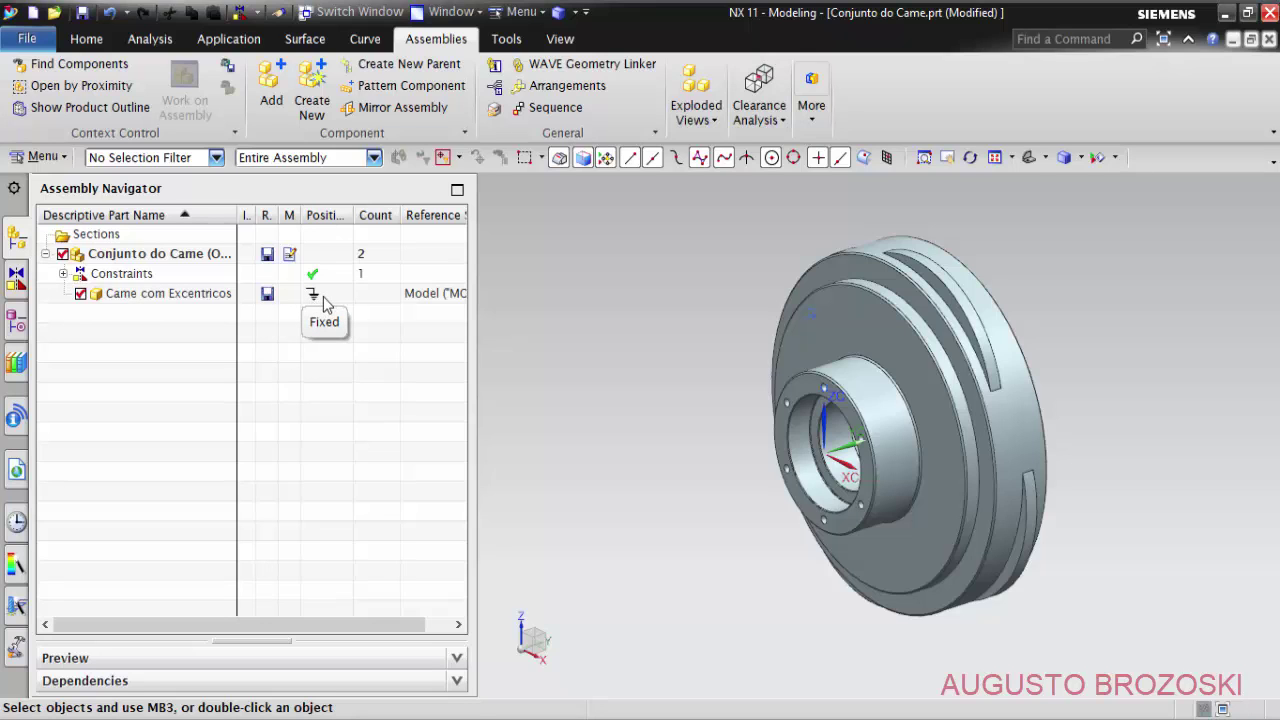
{"action": "left_click_drag", "start_coordinate": [474, 266], "coordinate": [240, 268]}
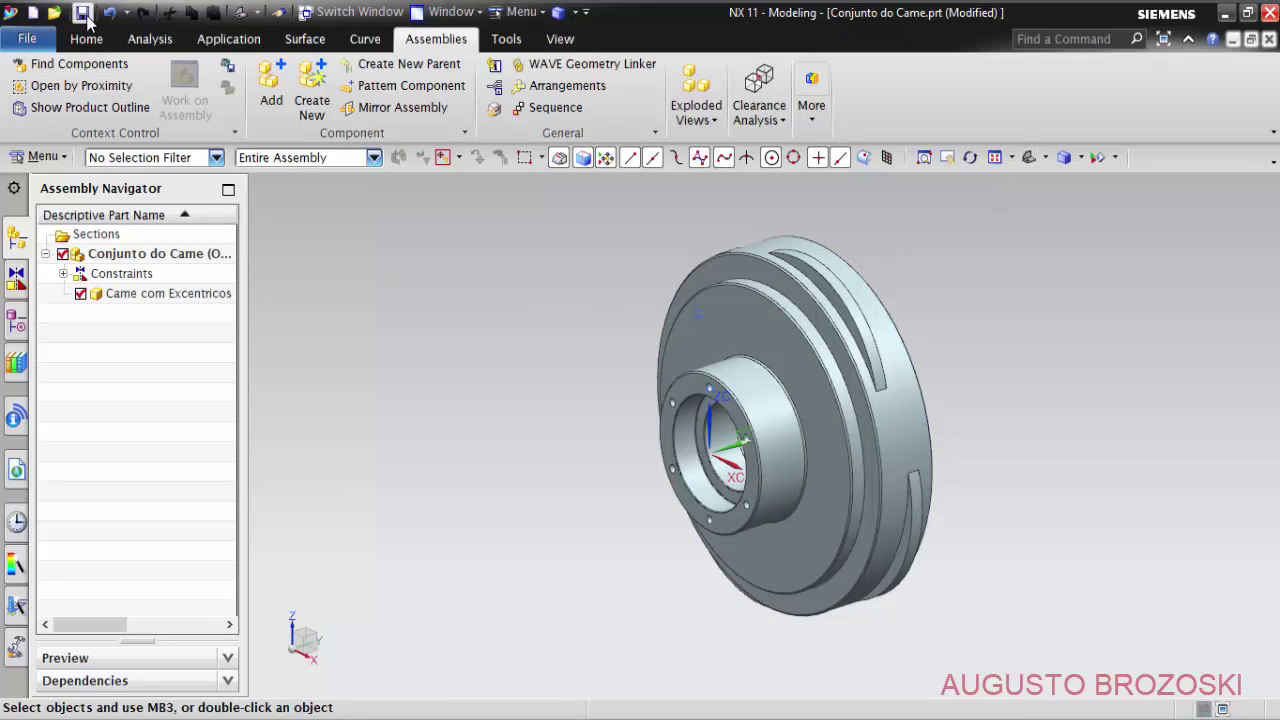
{"action": "left_click", "coordinate": [82, 12]}
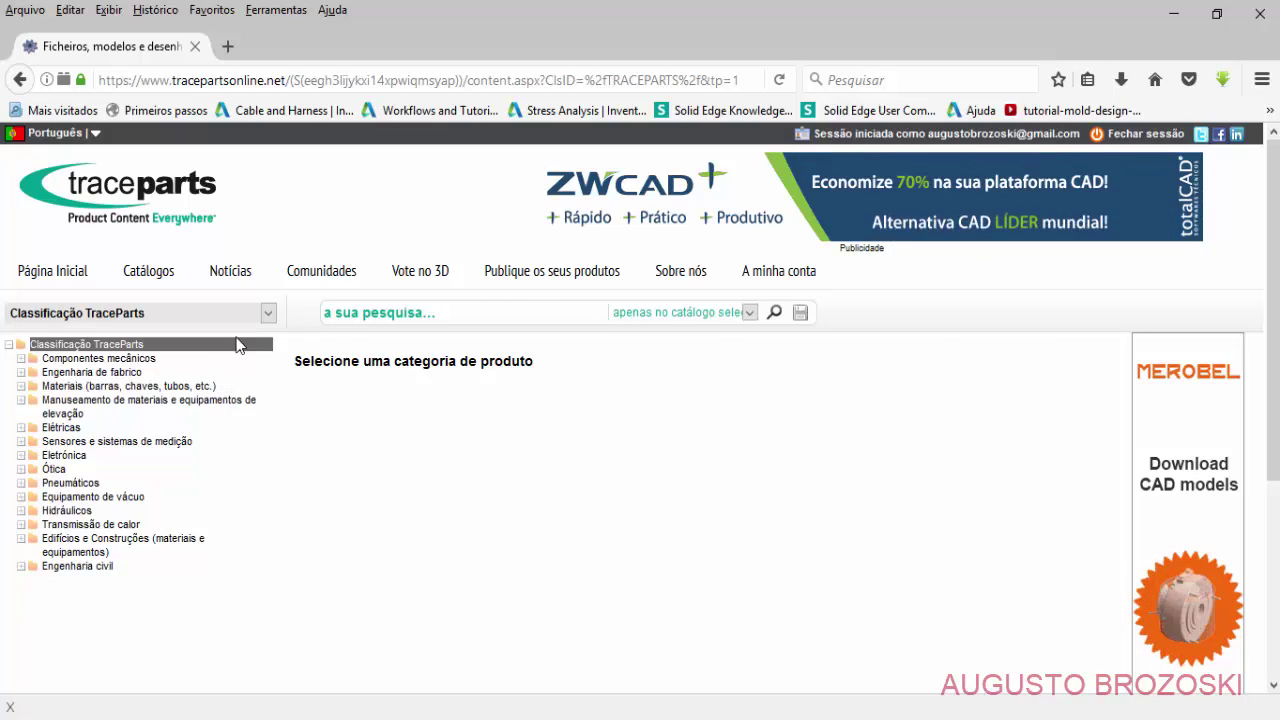
Browse the TraceParts catalogue classification list, leaving it unchanged.
{"action": "left_click", "coordinate": [268, 314]}
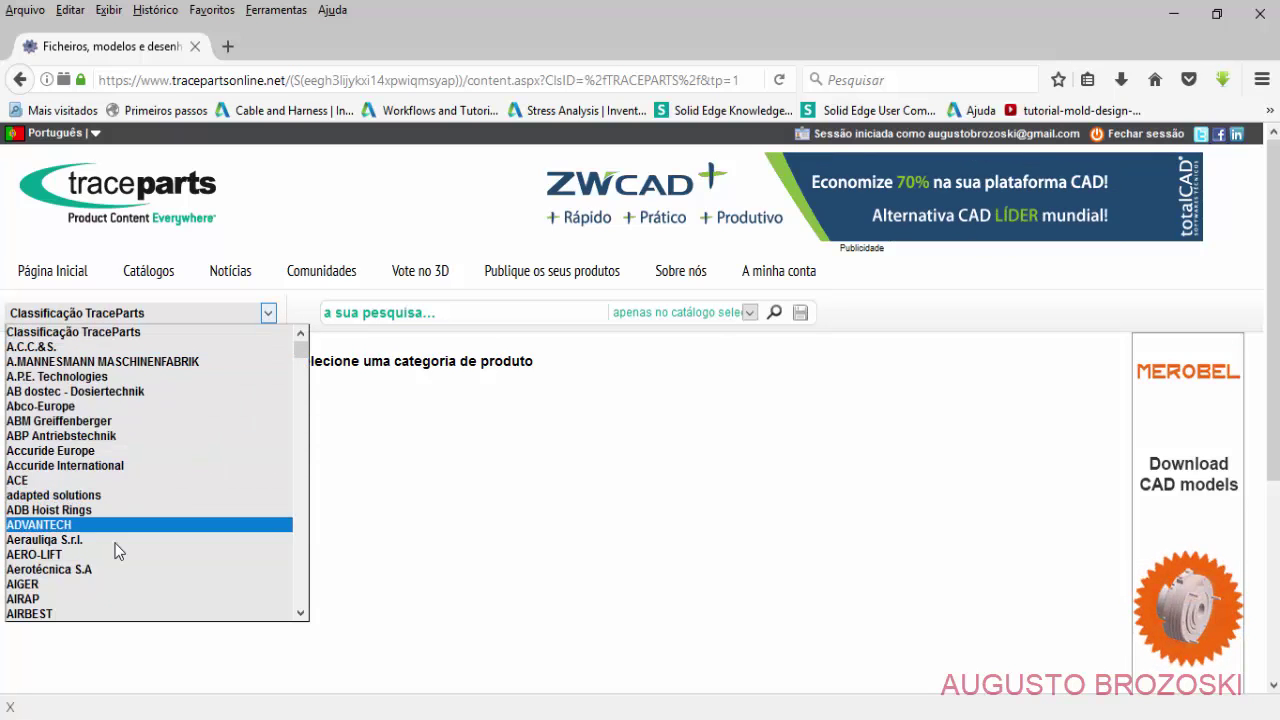
{"action": "scroll", "coordinate": [115, 544], "scroll_direction": "down", "scroll_amount": 3}
{"action": "scroll", "coordinate": [117, 540], "scroll_direction": "down", "scroll_amount": 6}
{"action": "scroll", "coordinate": [119, 538], "scroll_direction": "down", "scroll_amount": 6}
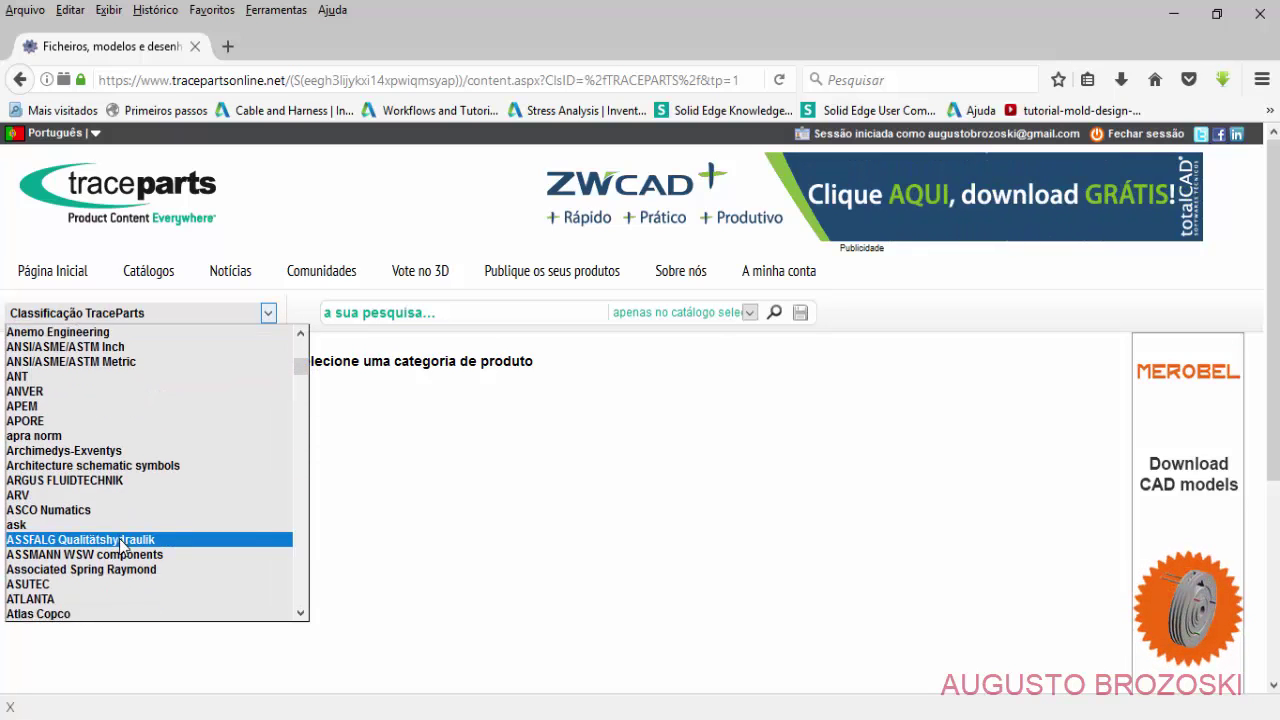
{"action": "scroll", "coordinate": [119, 538], "scroll_direction": "down", "scroll_amount": 2}
{"action": "scroll", "coordinate": [130, 537], "scroll_direction": "down", "scroll_amount": 2}
{"action": "scroll", "coordinate": [215, 495], "scroll_direction": "up", "scroll_amount": 5}
{"action": "scroll", "coordinate": [215, 495], "scroll_direction": "up", "scroll_amount": 2}
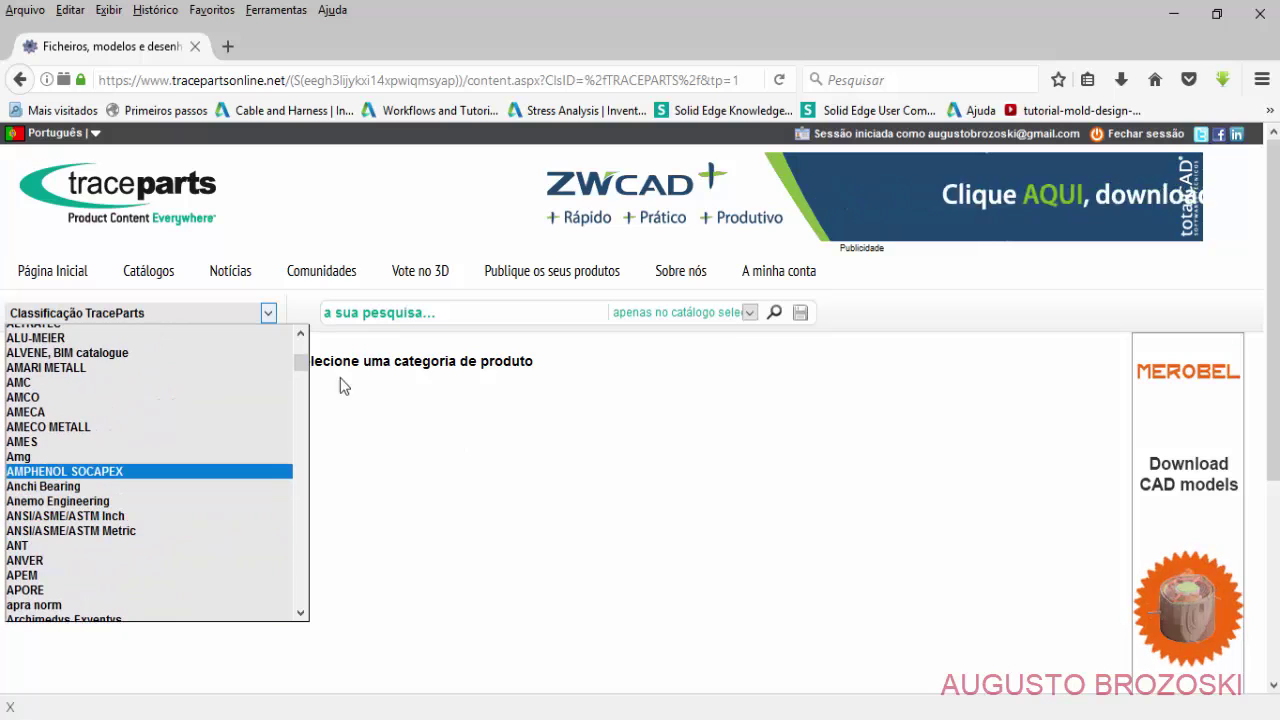
{"action": "left_click", "coordinate": [268, 314]}
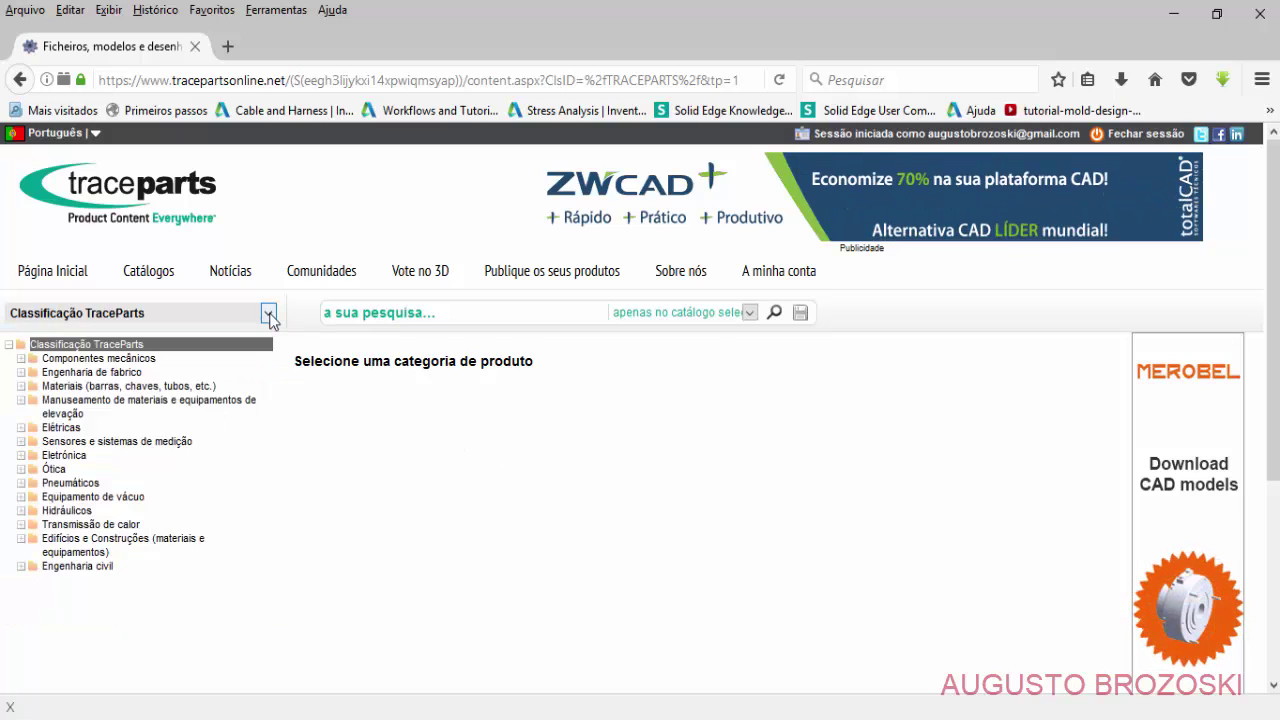
Search all catalogues for 'radial bearing 6008' and scroll through the results.
{"action": "left_click", "coordinate": [456, 312]}
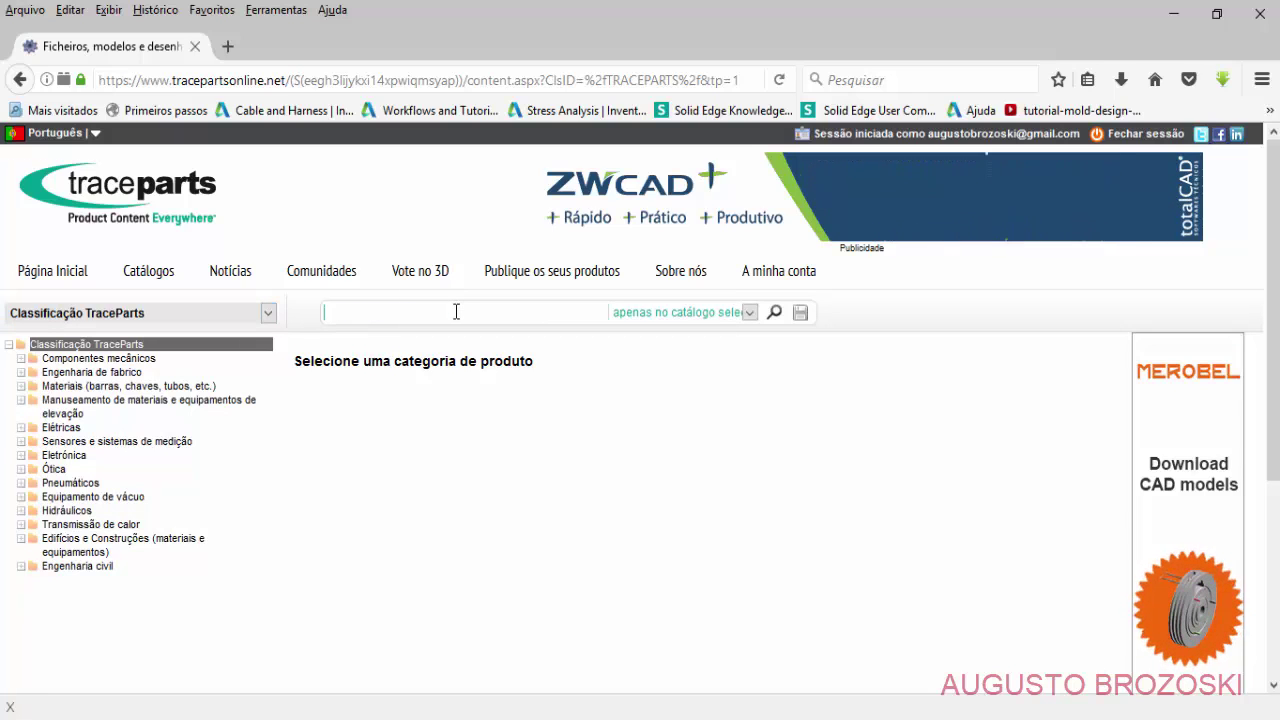
{"action": "type", "text": "r"}
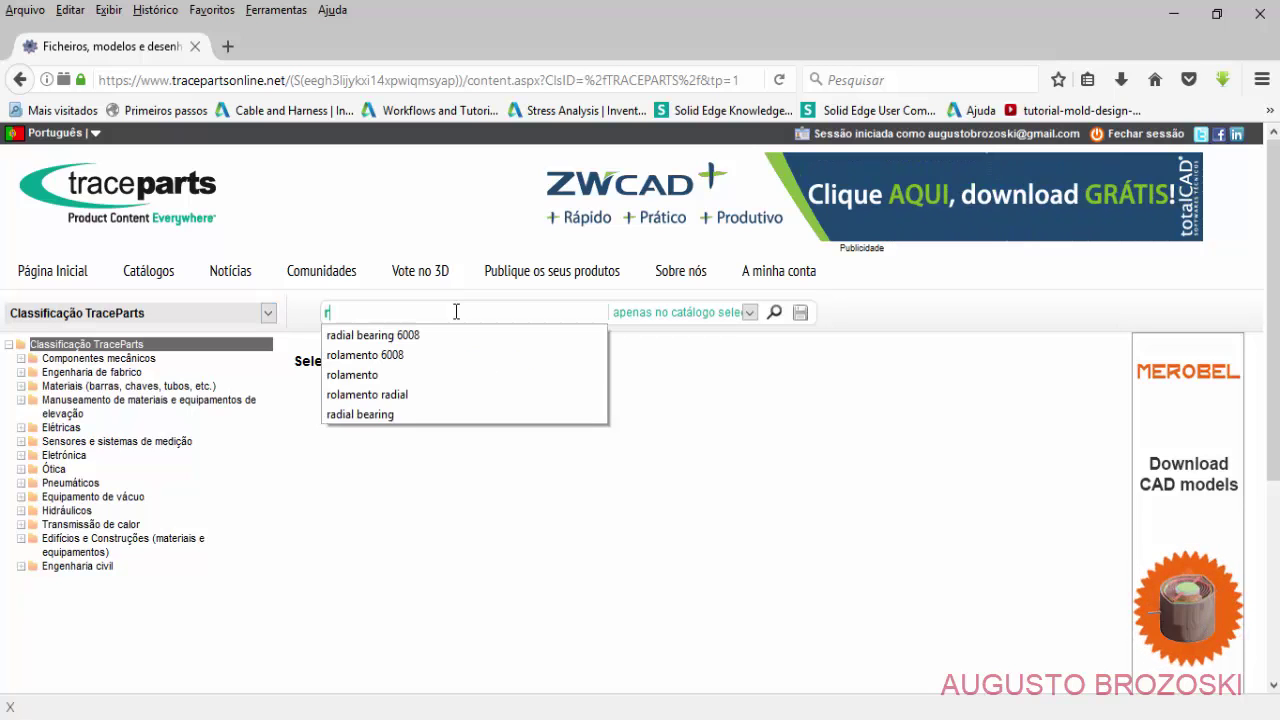
{"action": "type", "text": "adial "}
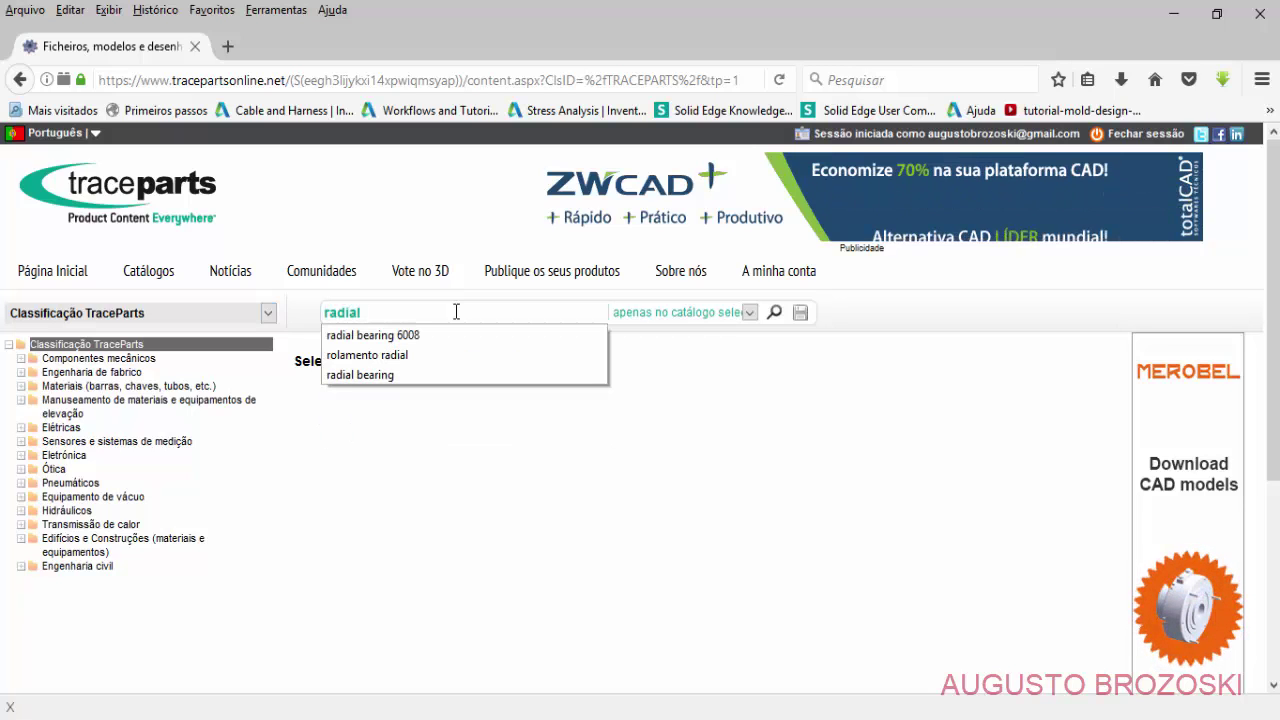
{"action": "type", "text": "beari"}
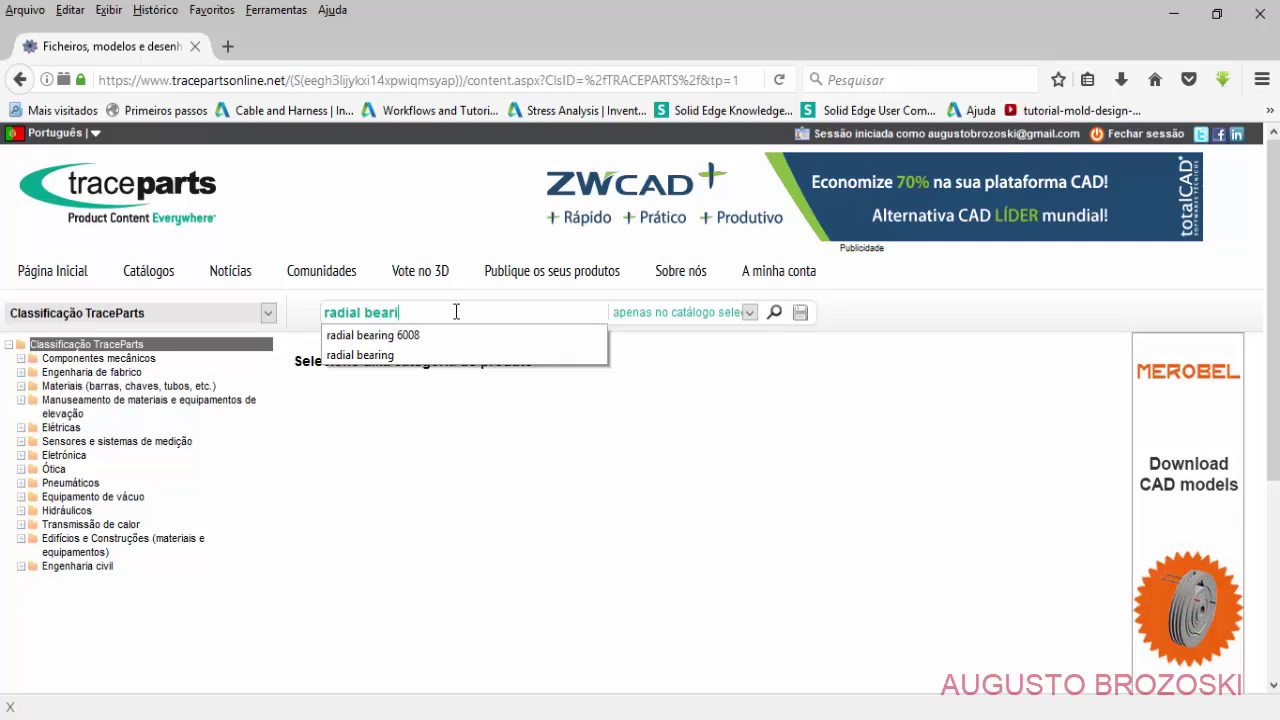
{"action": "type", "text": "ng 6"}
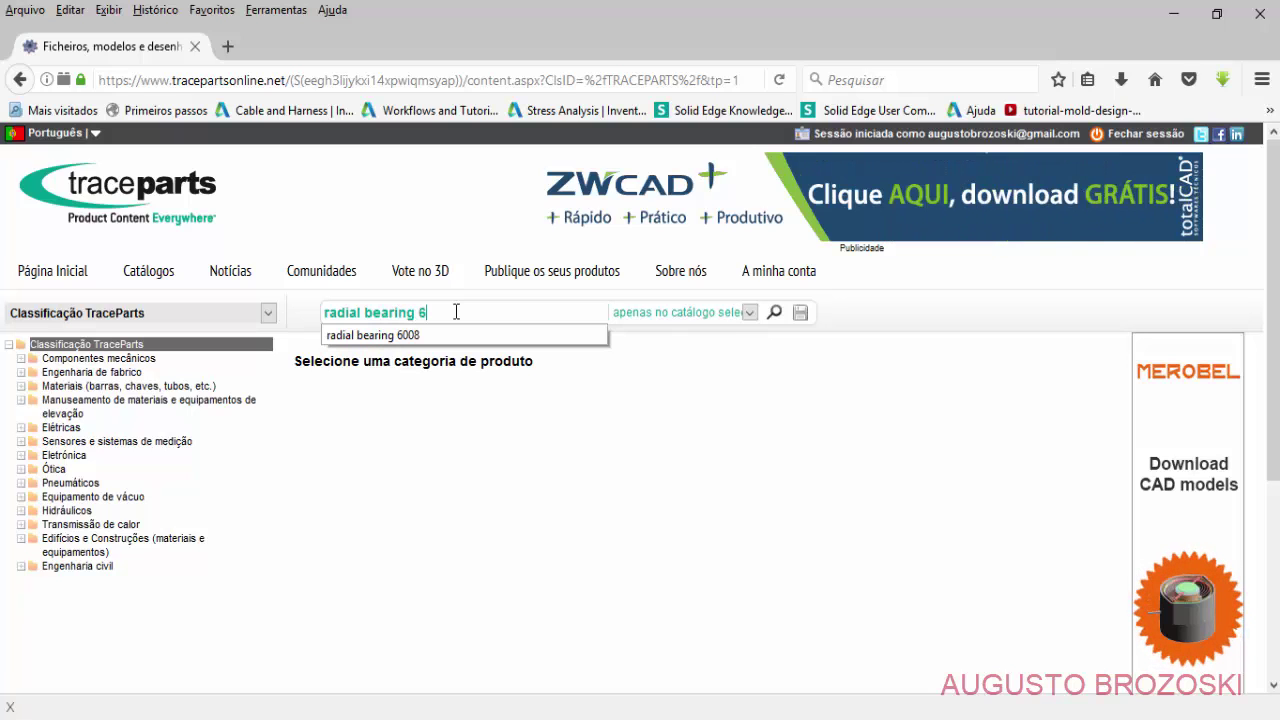
{"action": "type", "text": "008"}
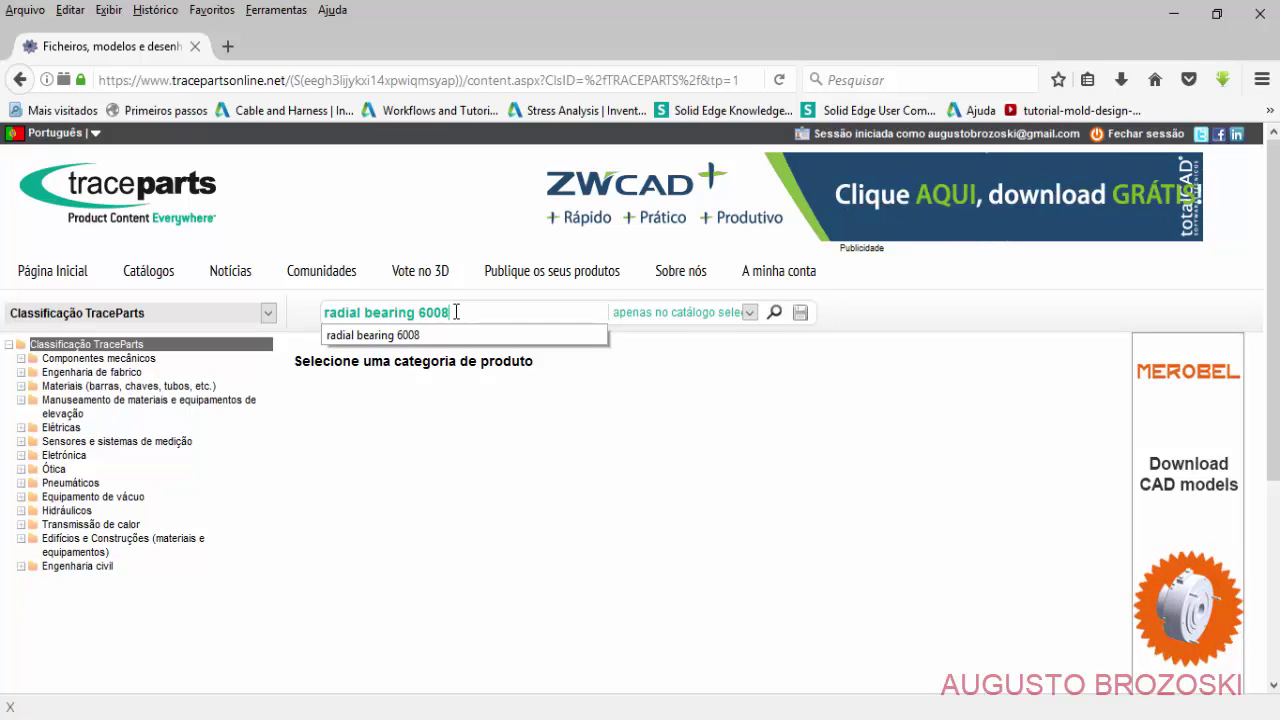
{"action": "left_click", "coordinate": [748, 312]}
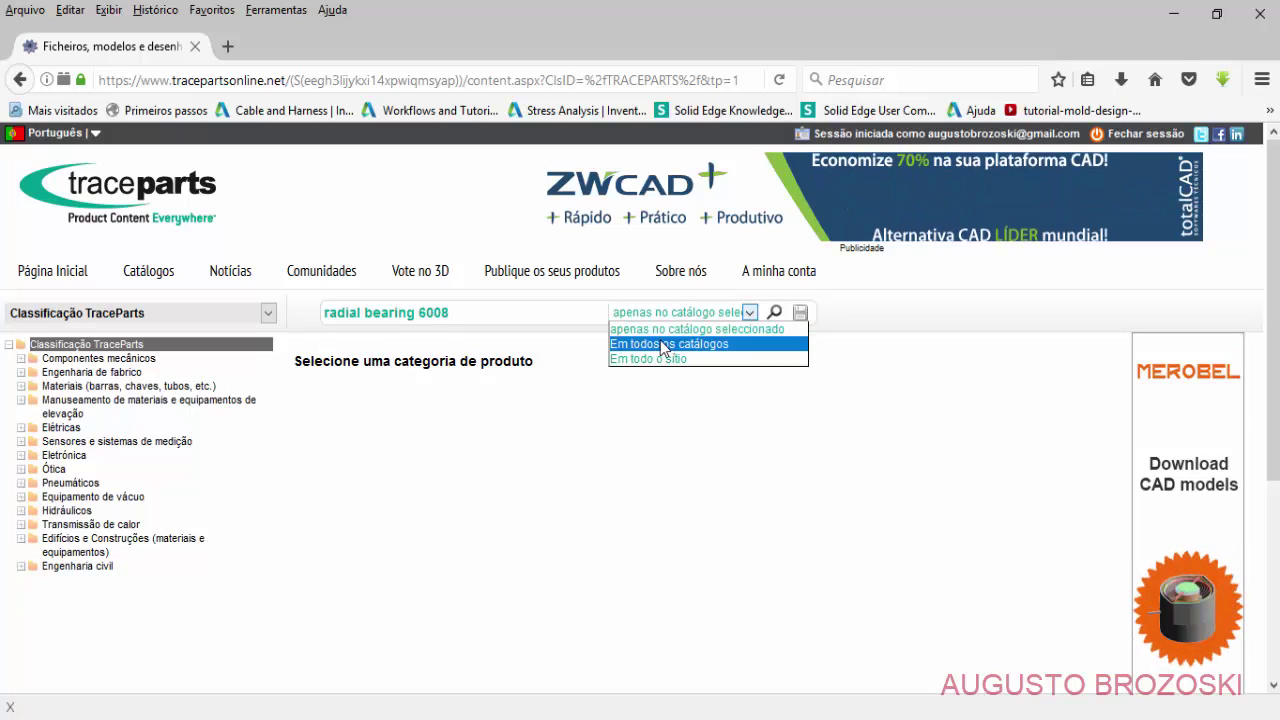
{"action": "left_click", "coordinate": [670, 344]}
{"action": "left_click", "coordinate": [773, 313]}
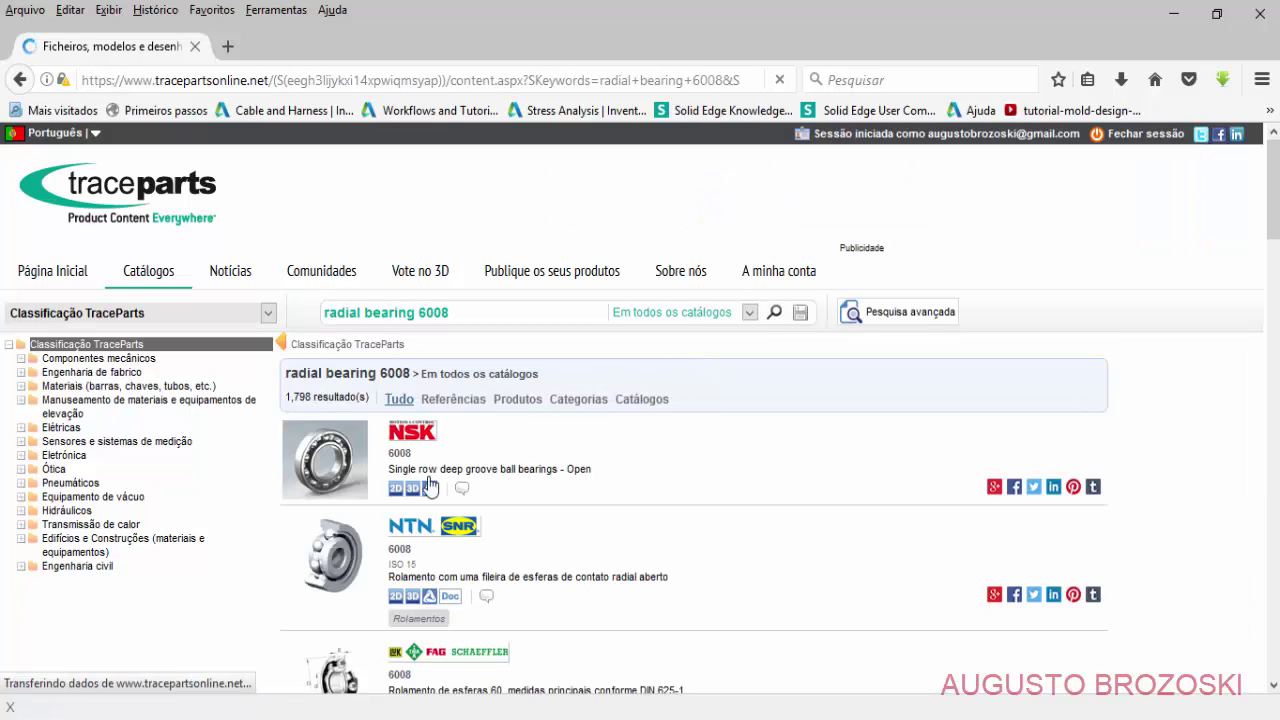
{"action": "scroll", "coordinate": [392, 450], "scroll_direction": "down", "scroll_amount": 4}
{"action": "scroll", "coordinate": [410, 445], "scroll_direction": "down", "scroll_amount": 2}
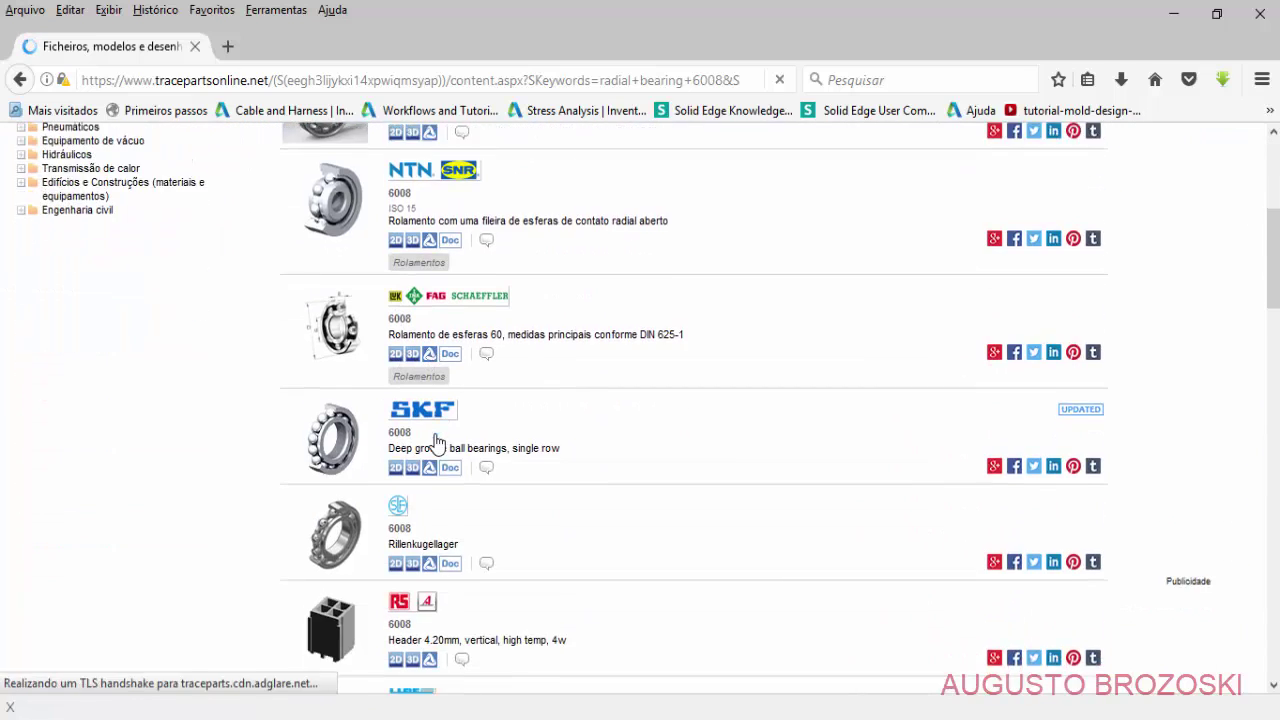
{"action": "scroll", "coordinate": [370, 420], "scroll_direction": "down", "scroll_amount": 2}
{"action": "scroll", "coordinate": [400, 380], "scroll_direction": "up", "scroll_amount": 3}
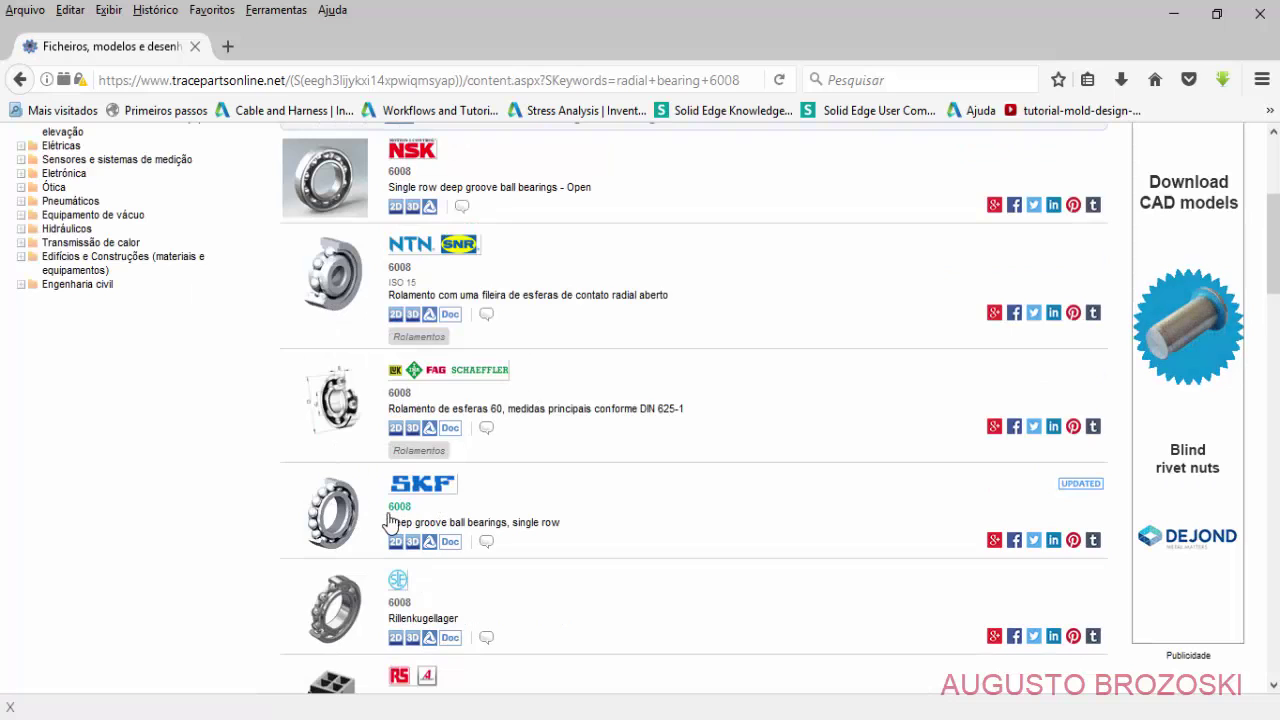
Open the SKF 6008 bearing result and keep its detail level at With all balls.
{"action": "left_click", "coordinate": [432, 492]}
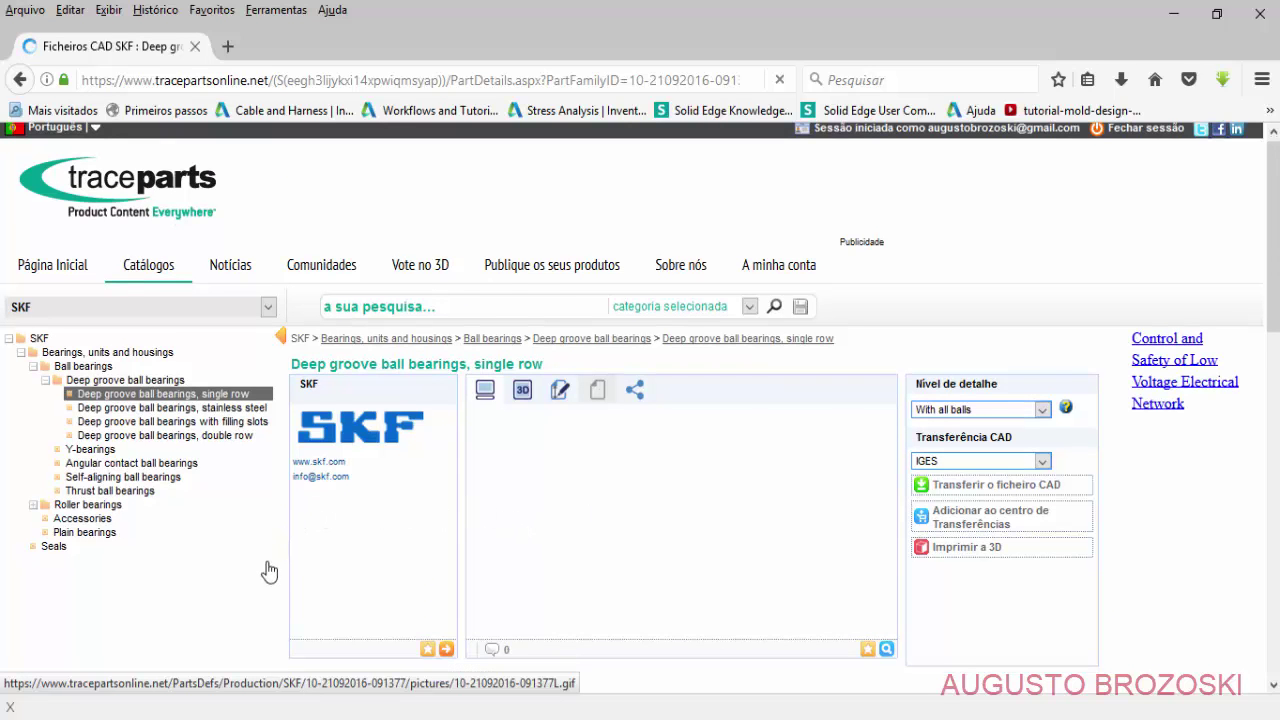
{"action": "scroll", "coordinate": [268, 571], "scroll_direction": "down", "scroll_amount": 5}
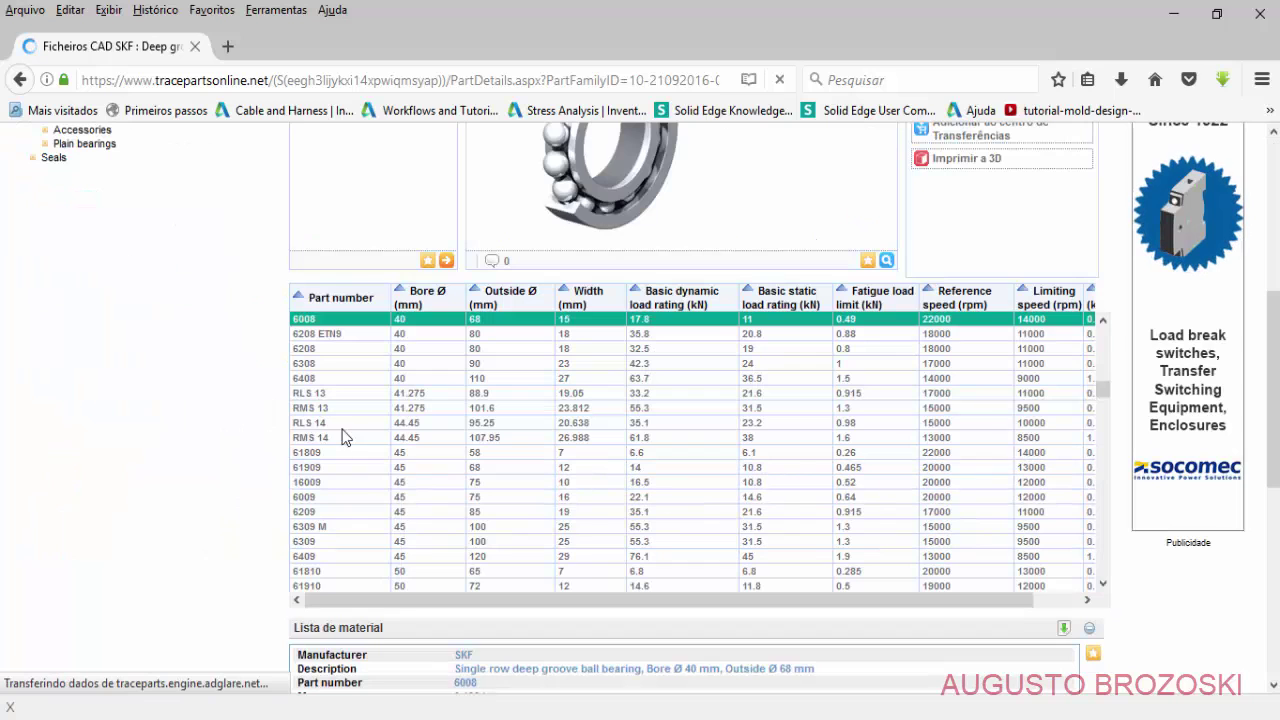
{"action": "scroll", "coordinate": [390, 425], "scroll_direction": "up", "scroll_amount": 3}
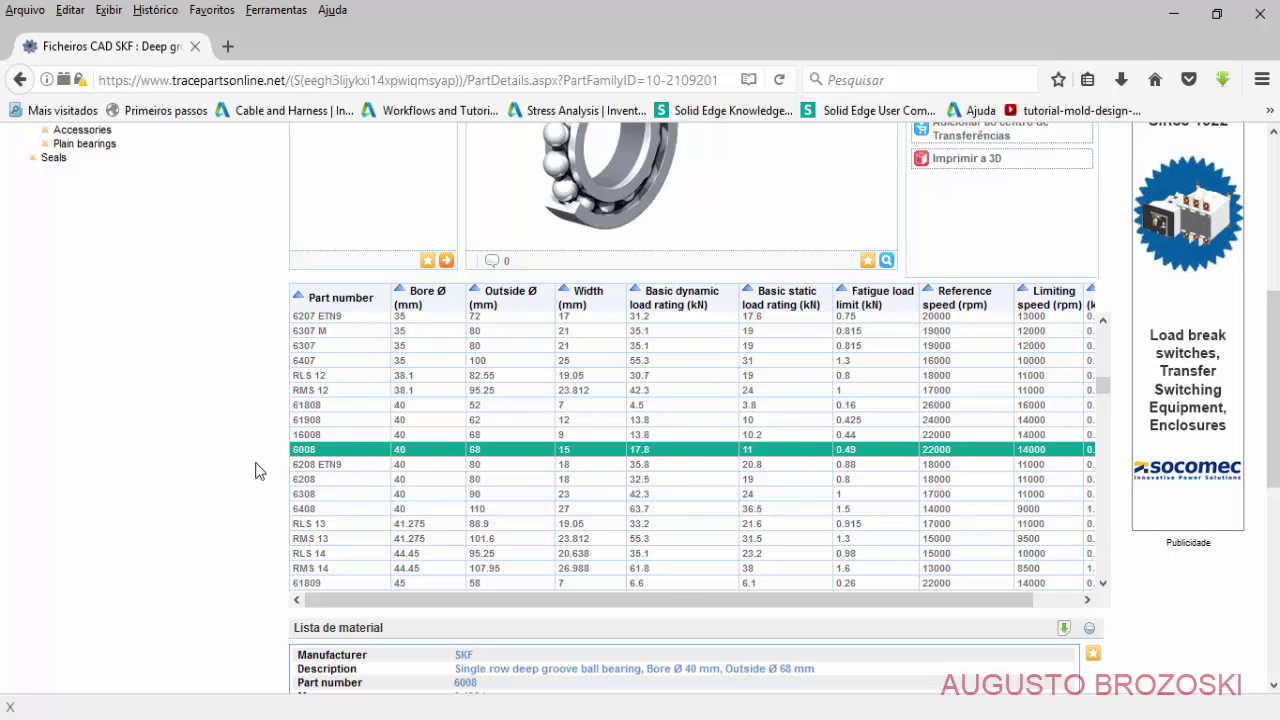
{"action": "scroll", "coordinate": [222, 472], "scroll_direction": "up", "scroll_amount": 1}
{"action": "scroll", "coordinate": [222, 472], "scroll_direction": "up", "scroll_amount": 5}
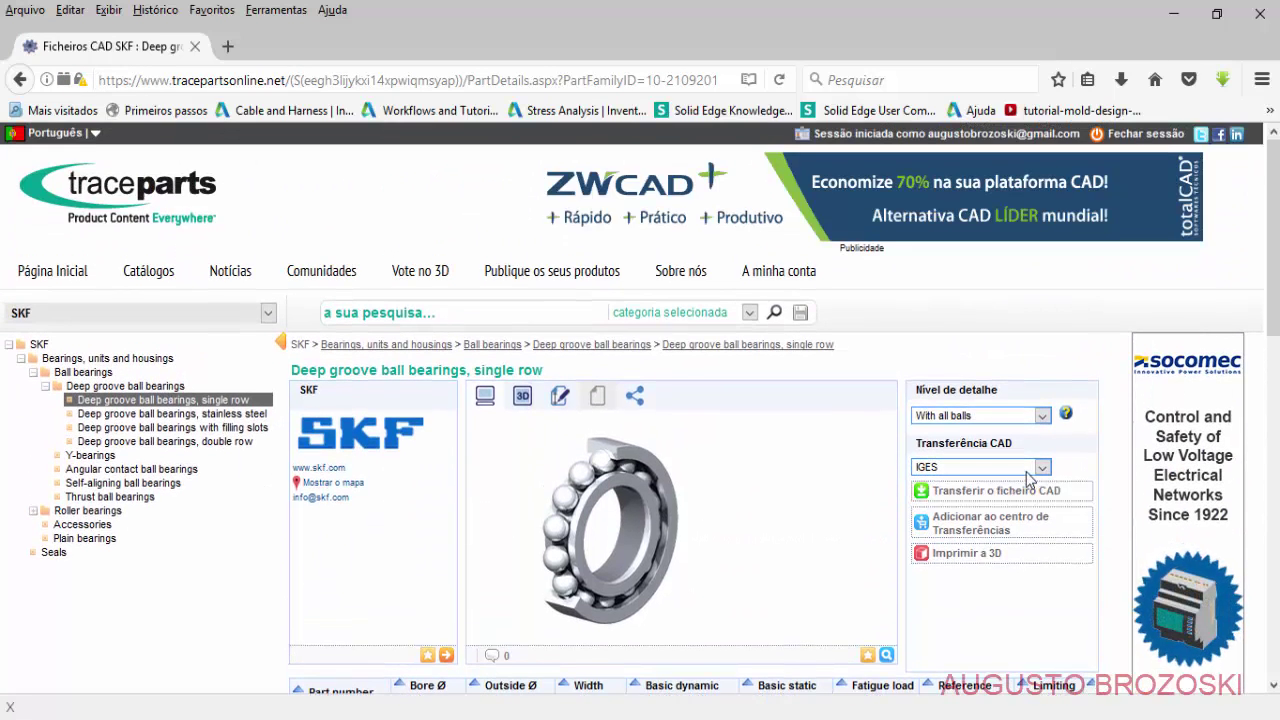
{"action": "left_click", "coordinate": [1042, 416]}
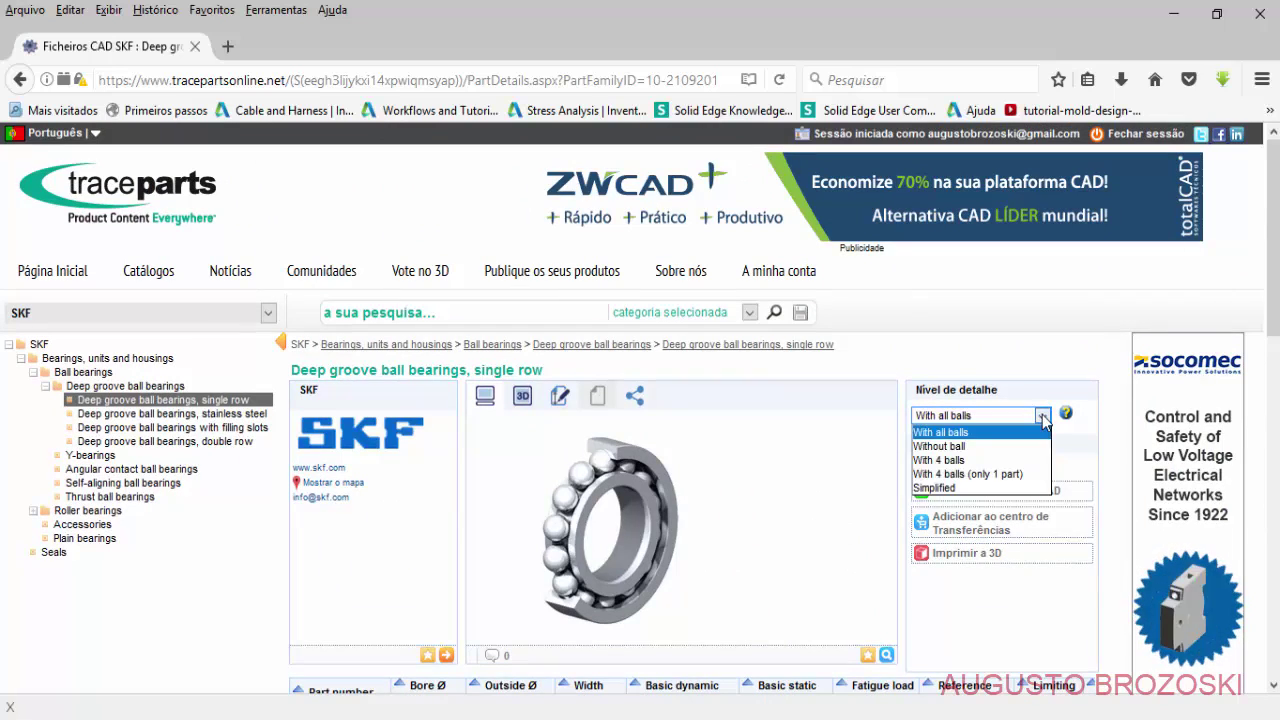
{"action": "left_click", "coordinate": [938, 437]}
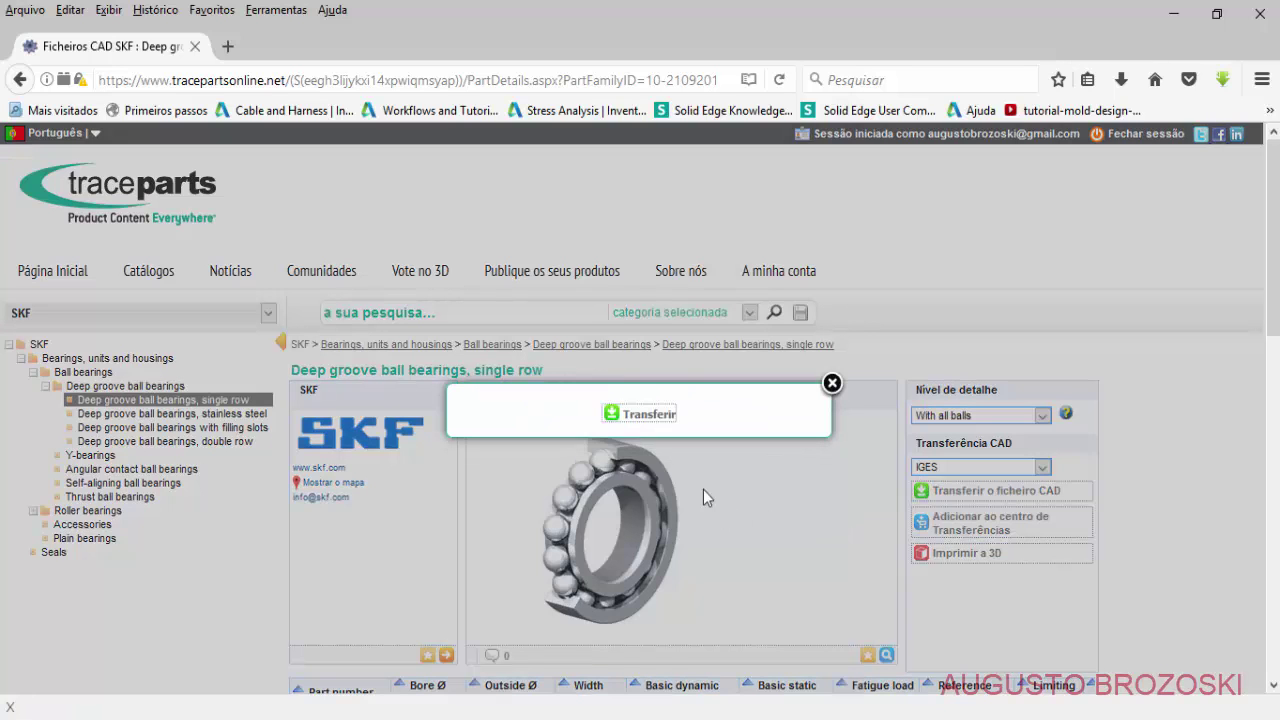
Download the 6008 bearing's IGES zip and save it into the Peças IGES folder.
{"action": "left_click", "coordinate": [633, 427]}
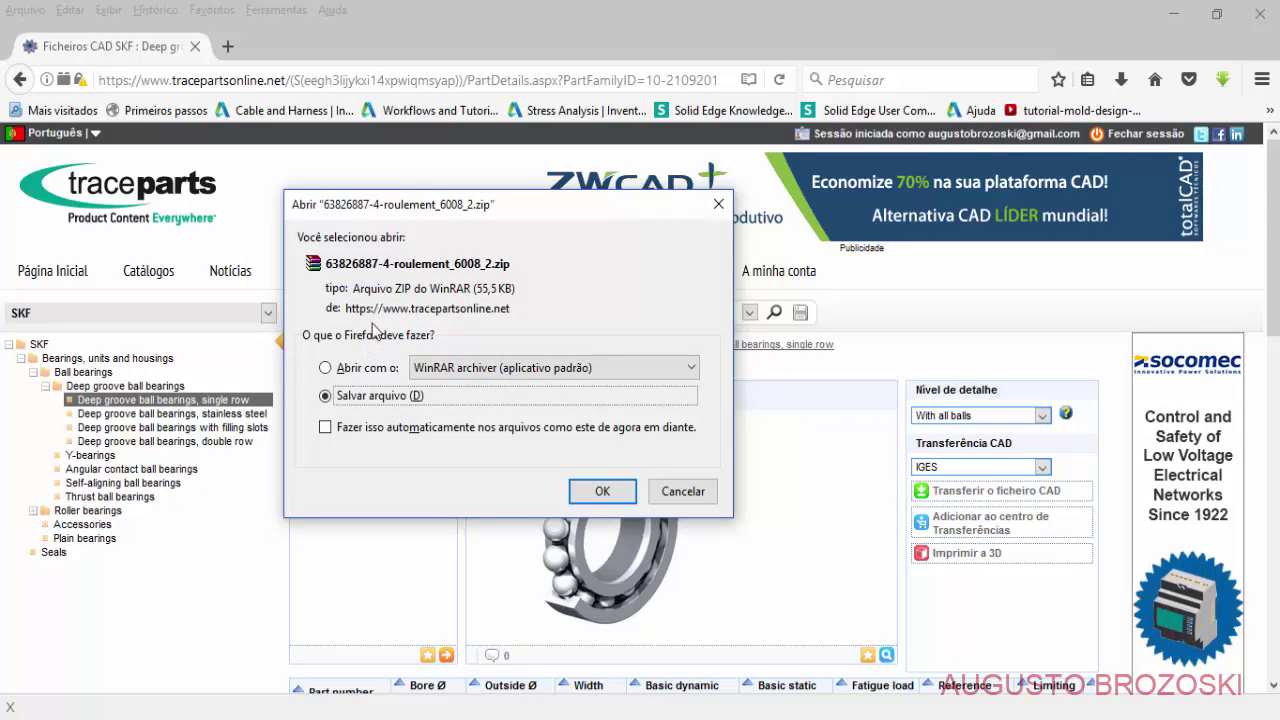
{"action": "left_click", "coordinate": [604, 490]}
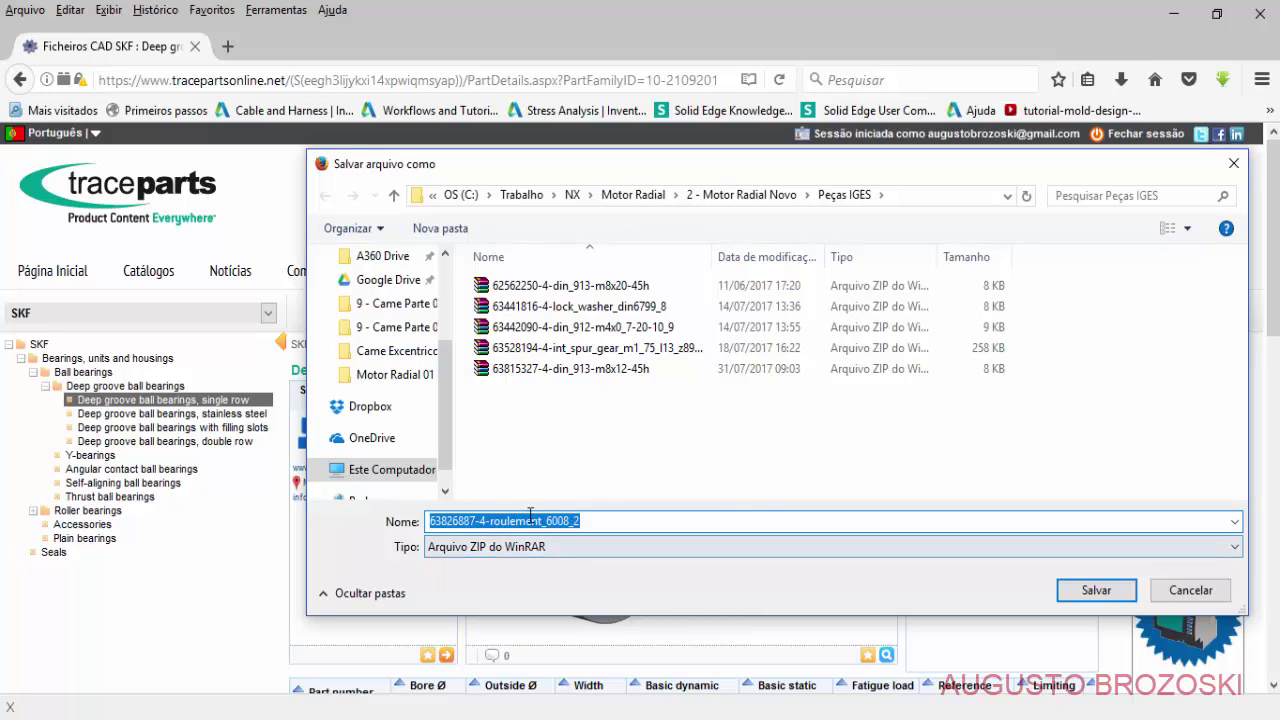
{"action": "left_click", "coordinate": [1088, 591]}
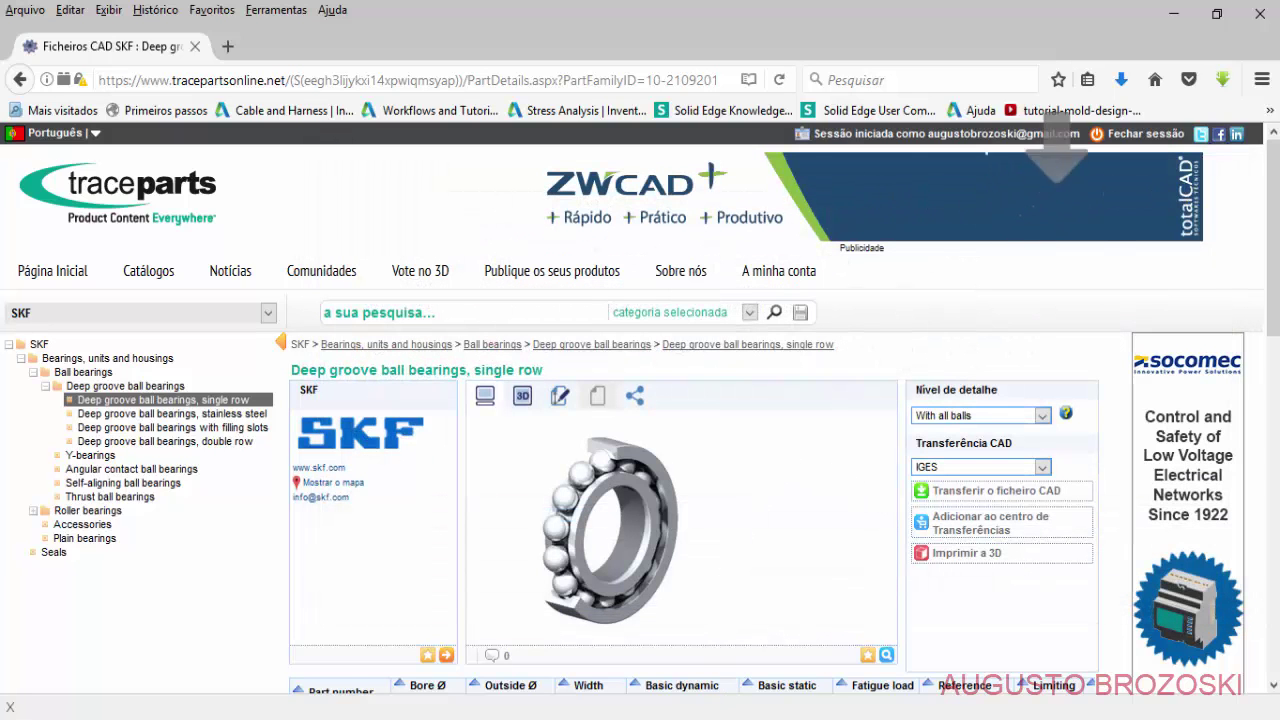
{"action": "left_click", "coordinate": [713, 719]}
Open the bearing zip in Peças IGES and extract roulement_6008_2.igs into that folder.
{"action": "left_click", "coordinate": [765, 610]}
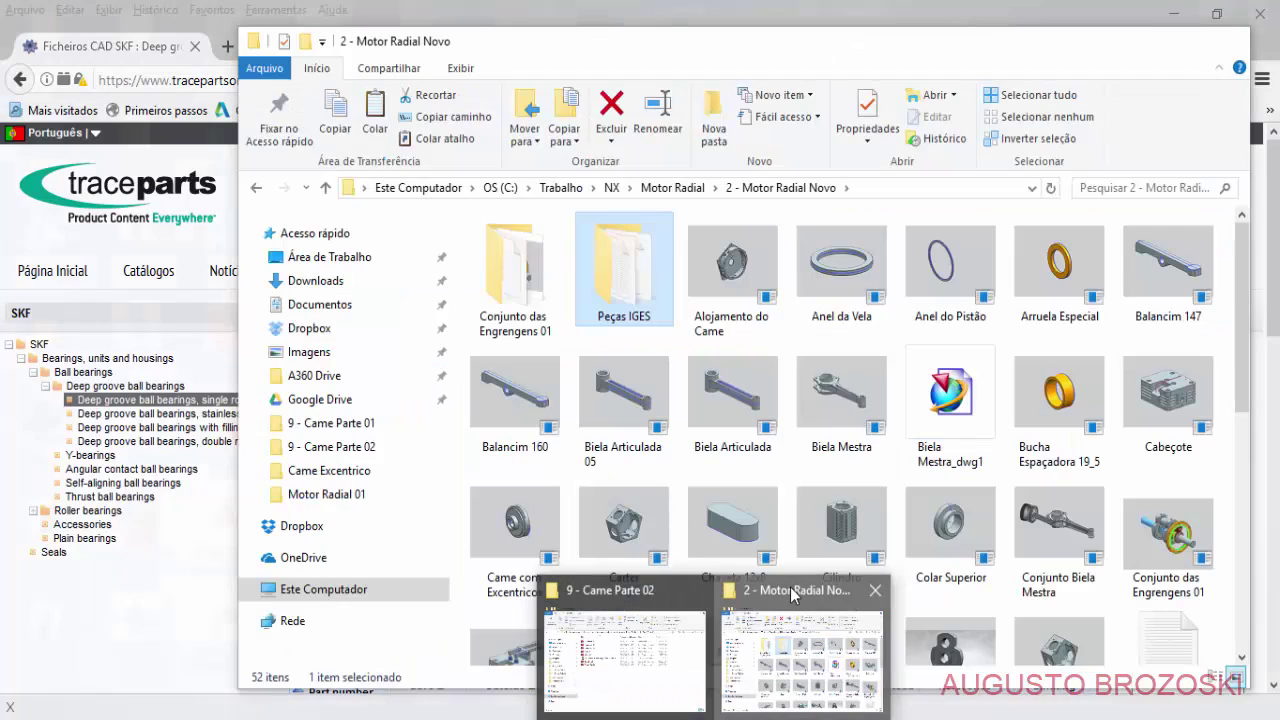
{"action": "double_click", "coordinate": [620, 299]}
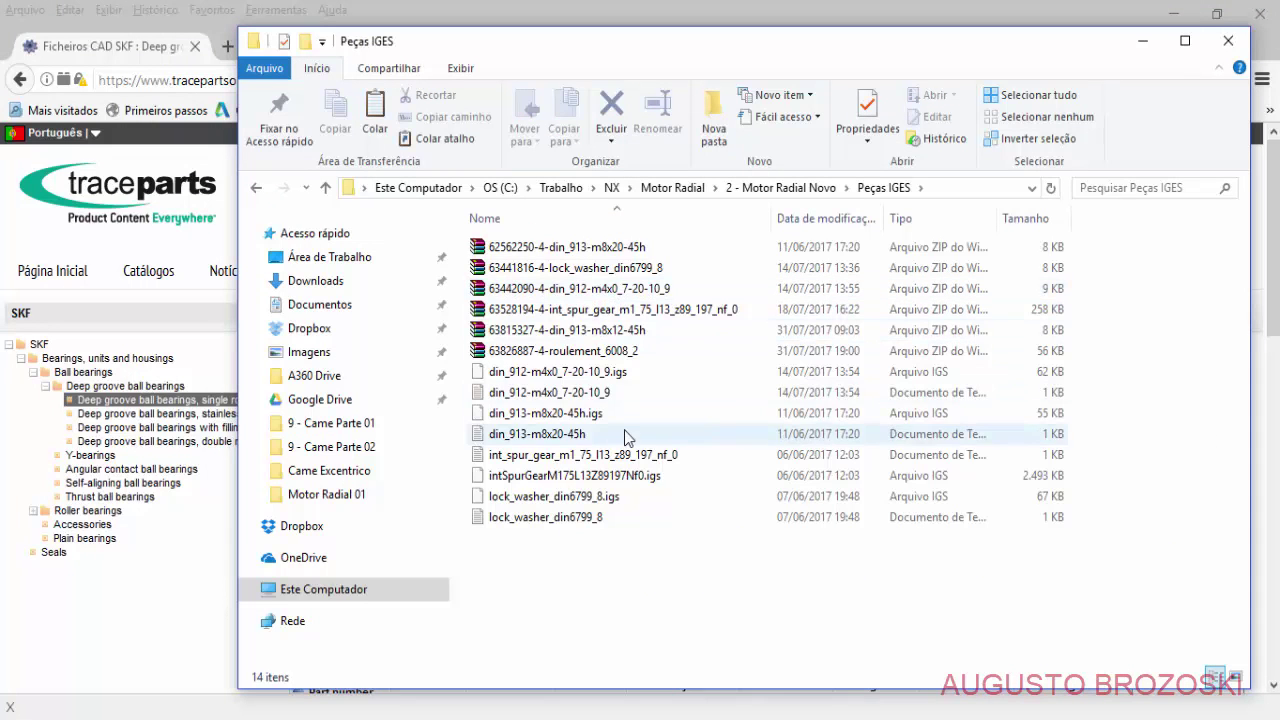
{"action": "left_click", "coordinate": [572, 358]}
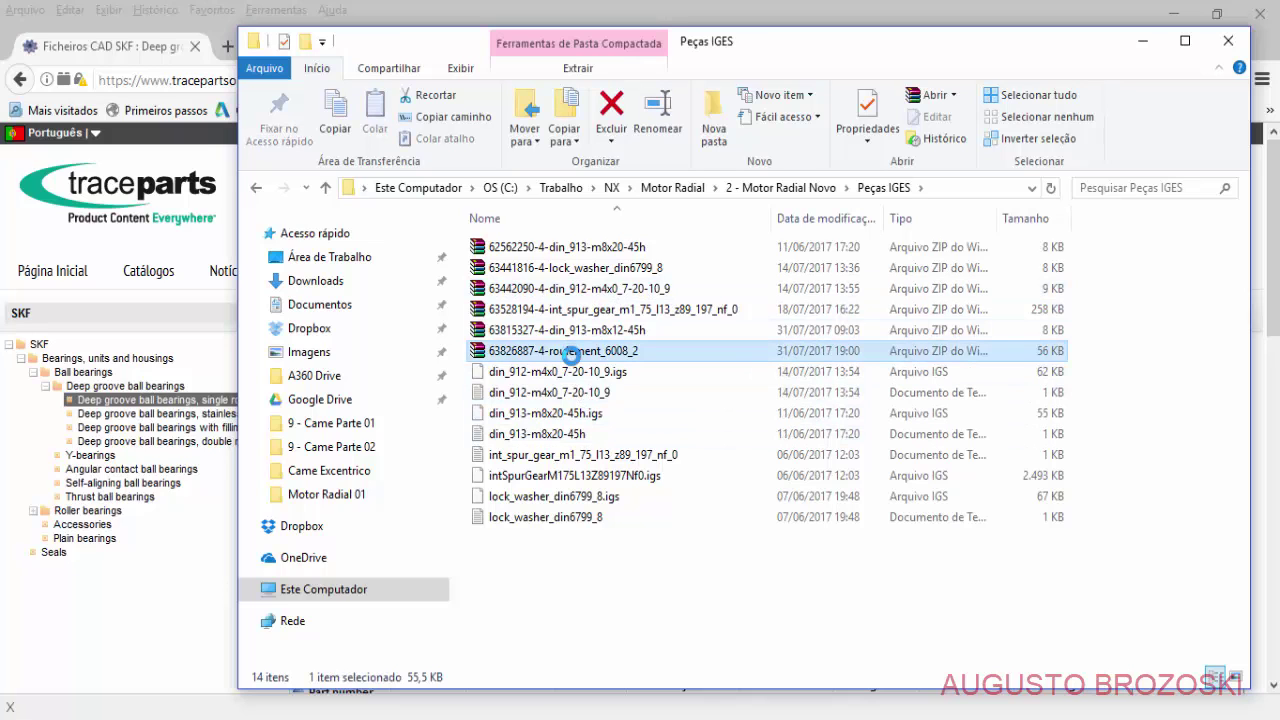
{"action": "right_click", "coordinate": [569, 355]}
{"action": "mouse_move", "coordinate": [640, 408]}
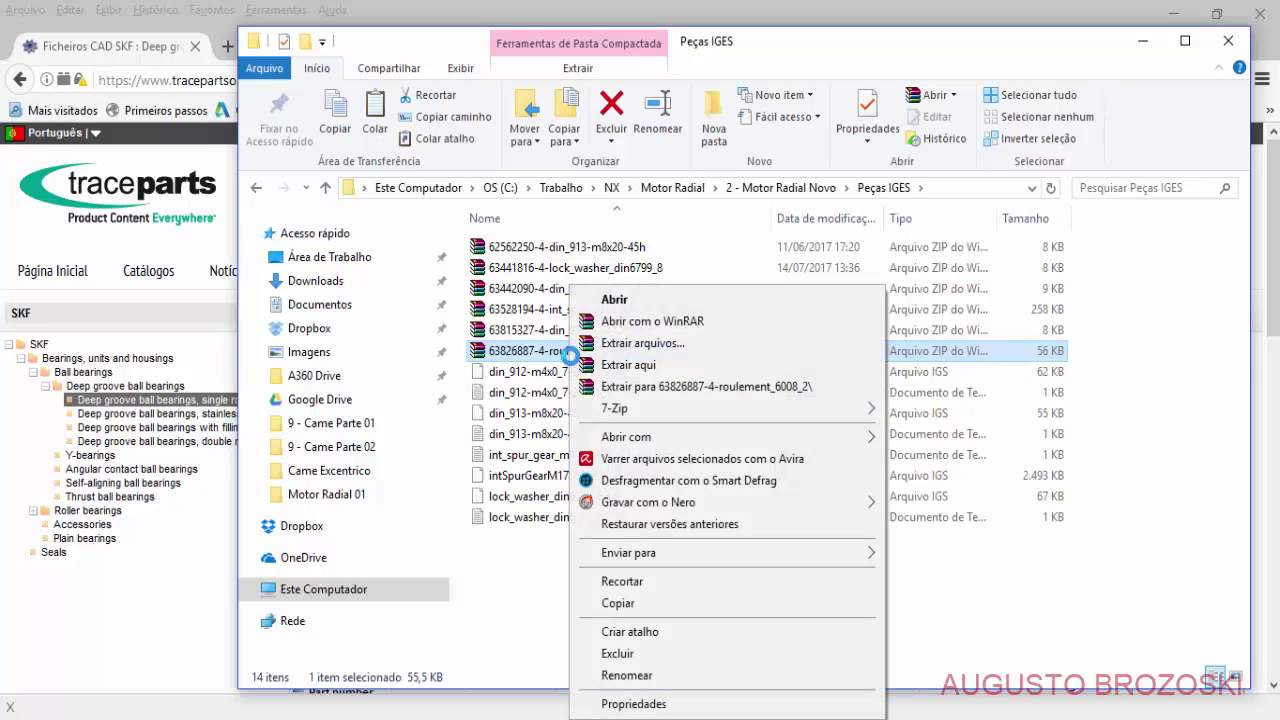
{"action": "left_click", "coordinate": [431, 413]}
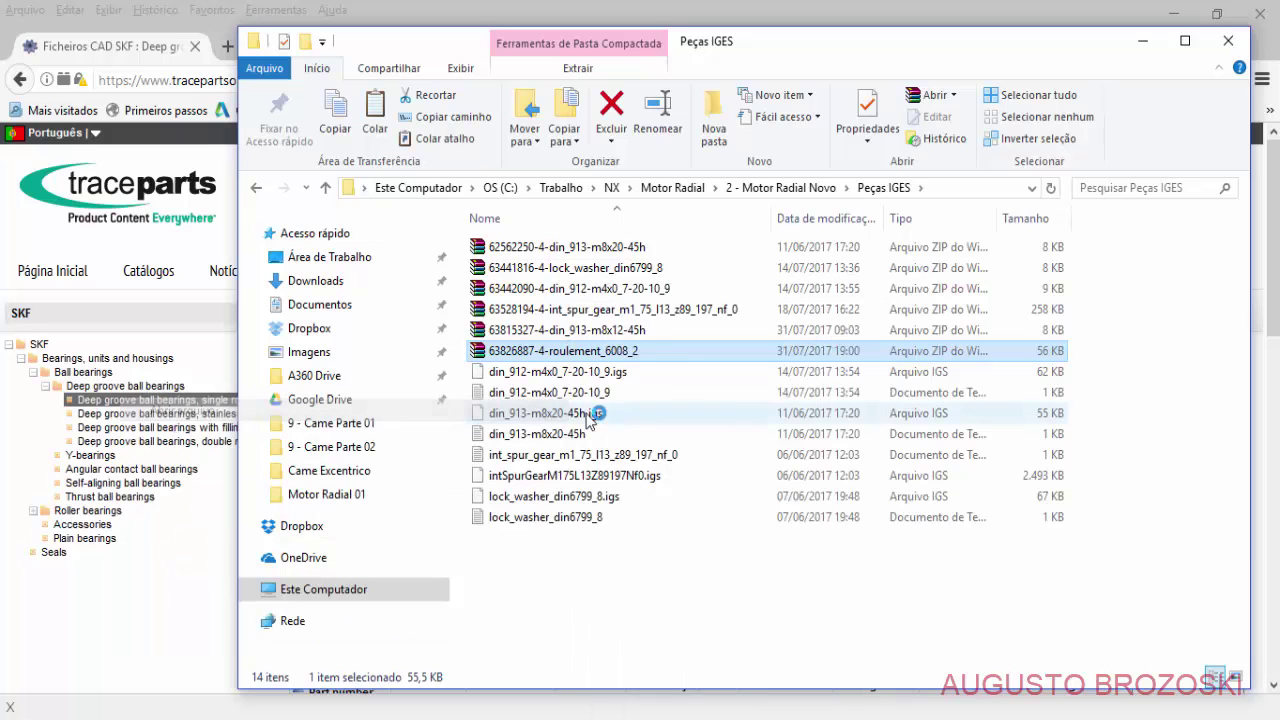
{"action": "left_click_drag", "start_coordinate": [706, 254], "coordinate": [970, 239]}
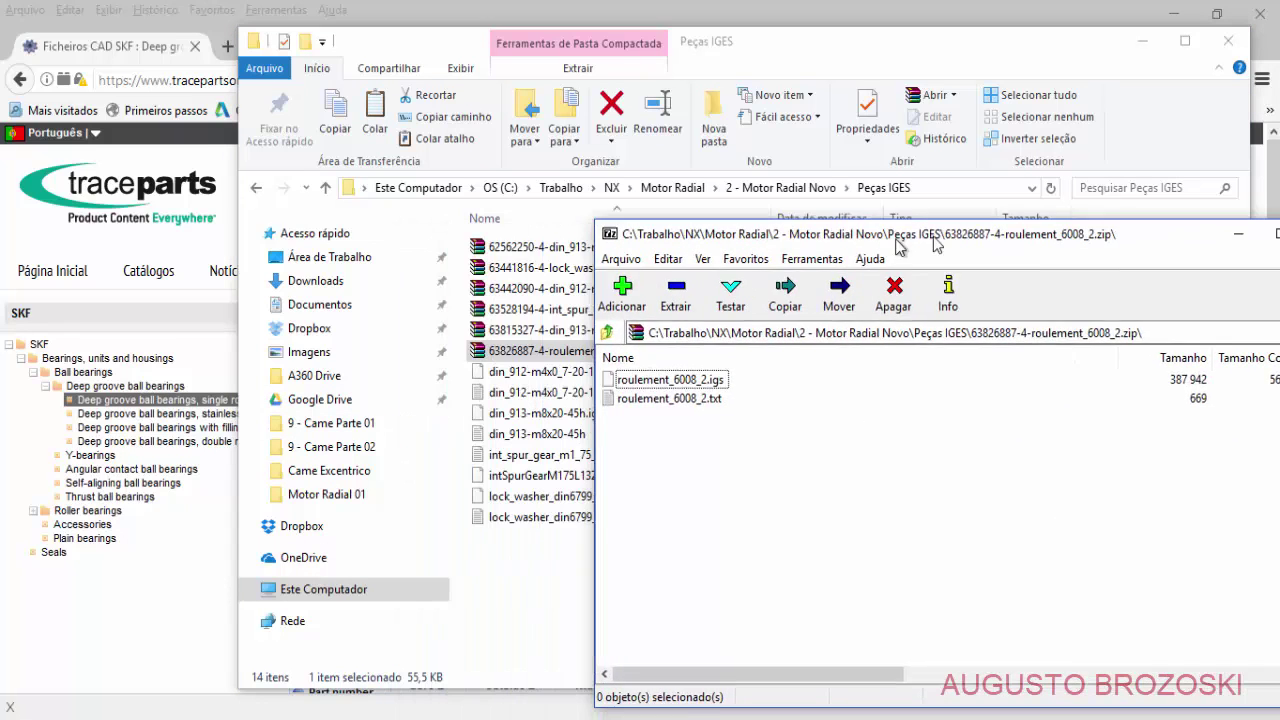
{"action": "left_click", "coordinate": [718, 373]}
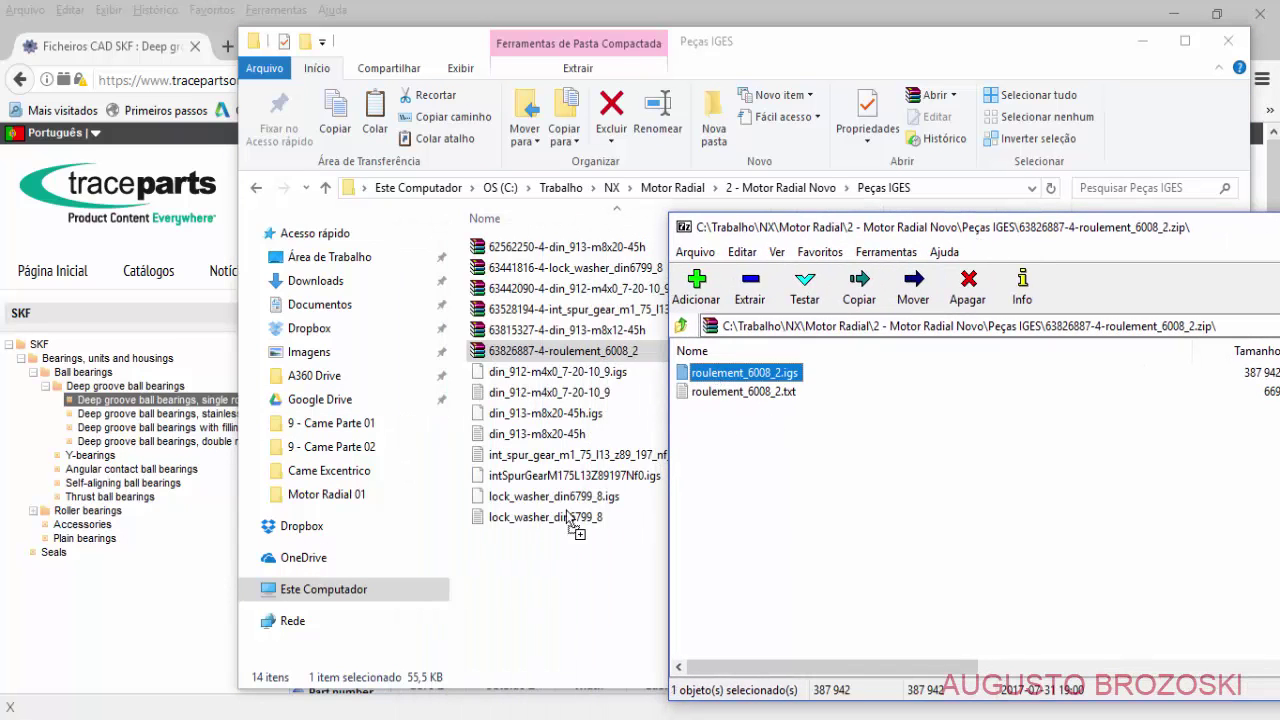
{"action": "left_click_drag", "start_coordinate": [542, 571], "coordinate": [542, 569]}
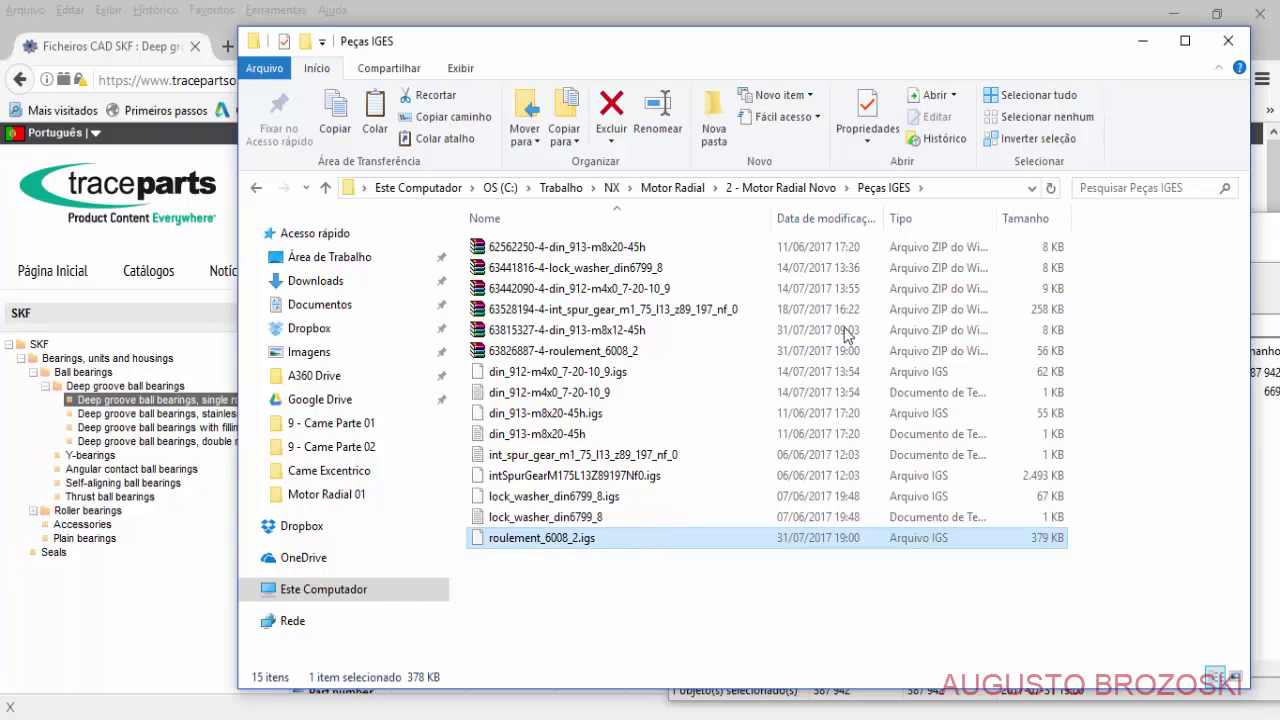
{"action": "left_click", "coordinate": [1142, 41]}
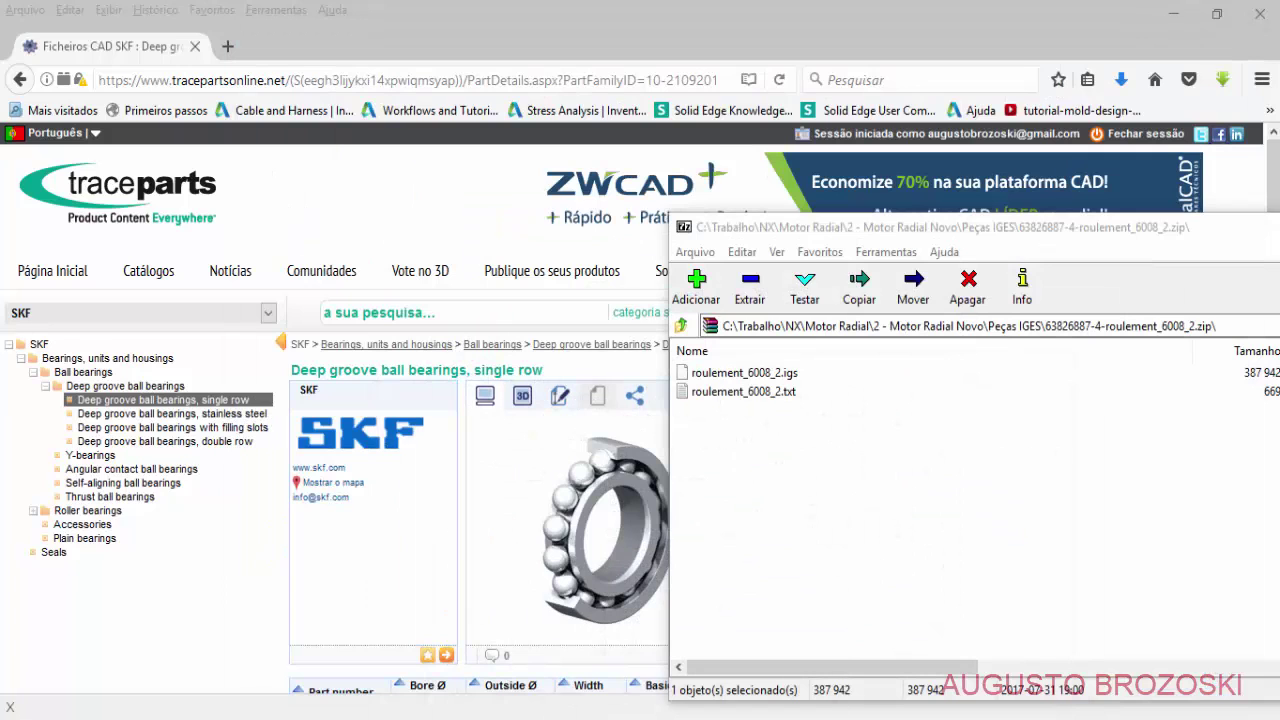
{"action": "left_click_drag", "start_coordinate": [930, 227], "coordinate": [639, 267]}
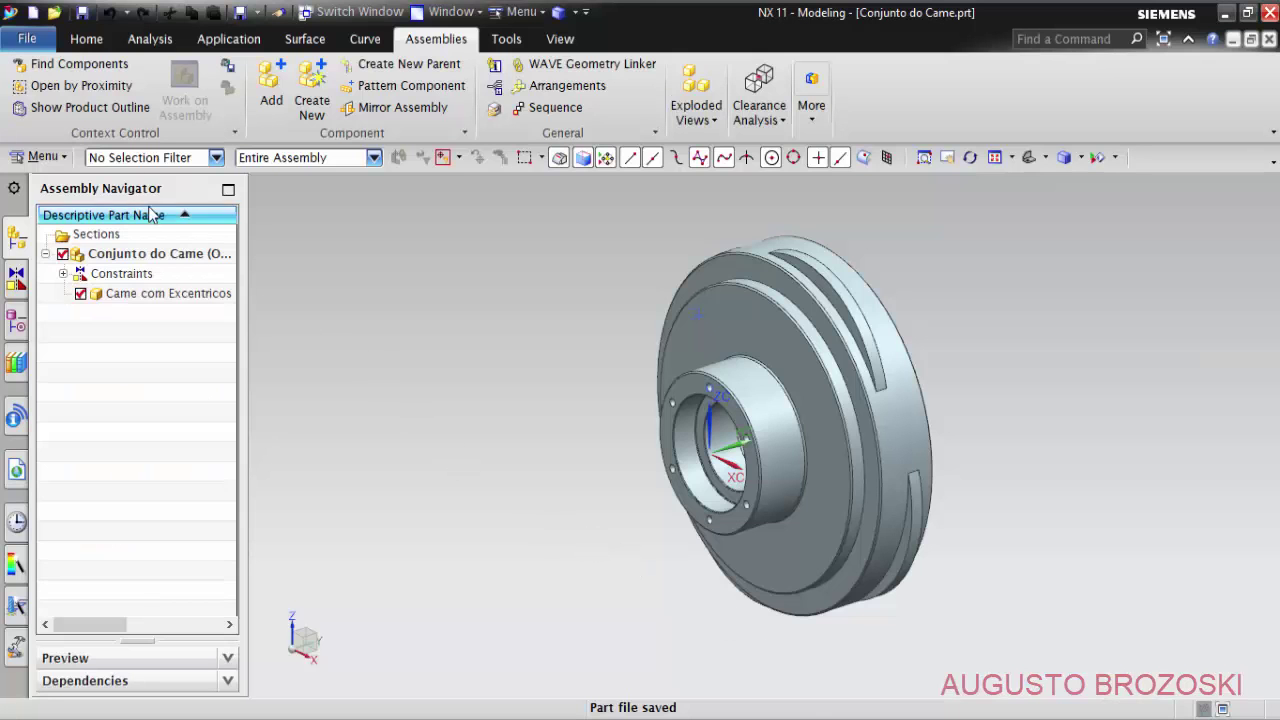
Open the Import from IGES Options dialog from File > Import > IGES.
{"action": "left_click", "coordinate": [27, 40]}
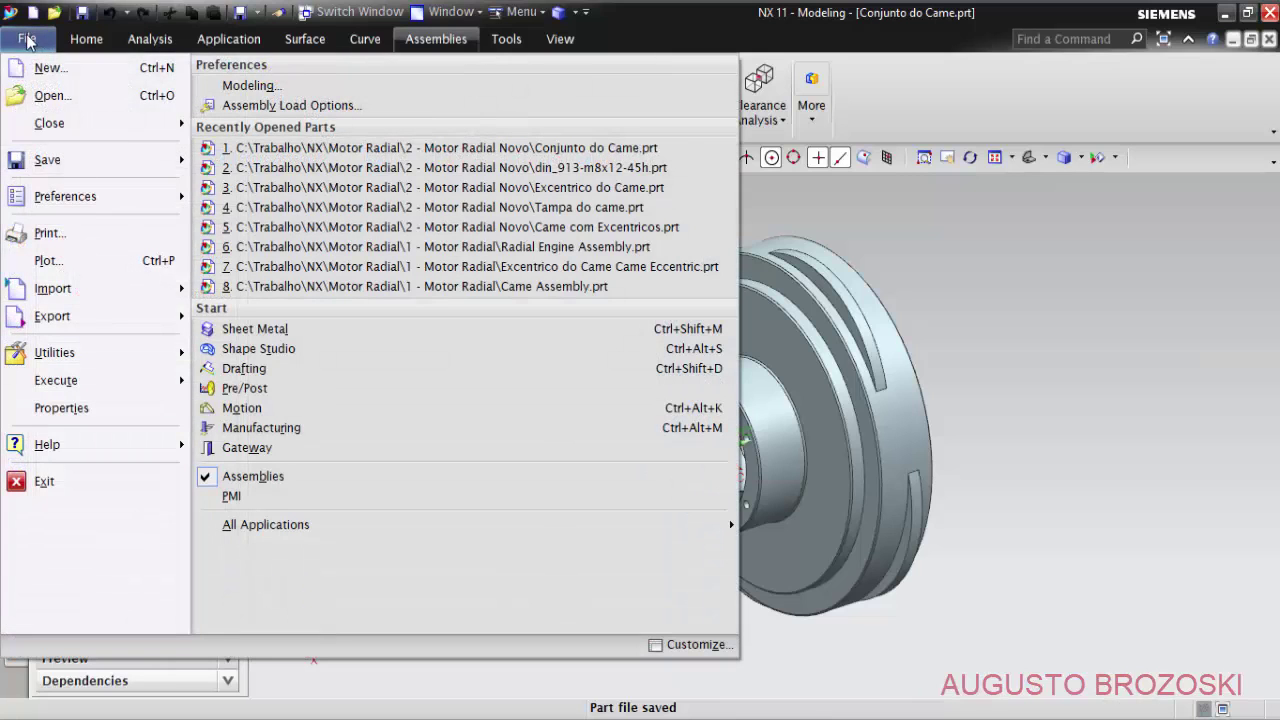
{"action": "mouse_move", "coordinate": [53, 288]}
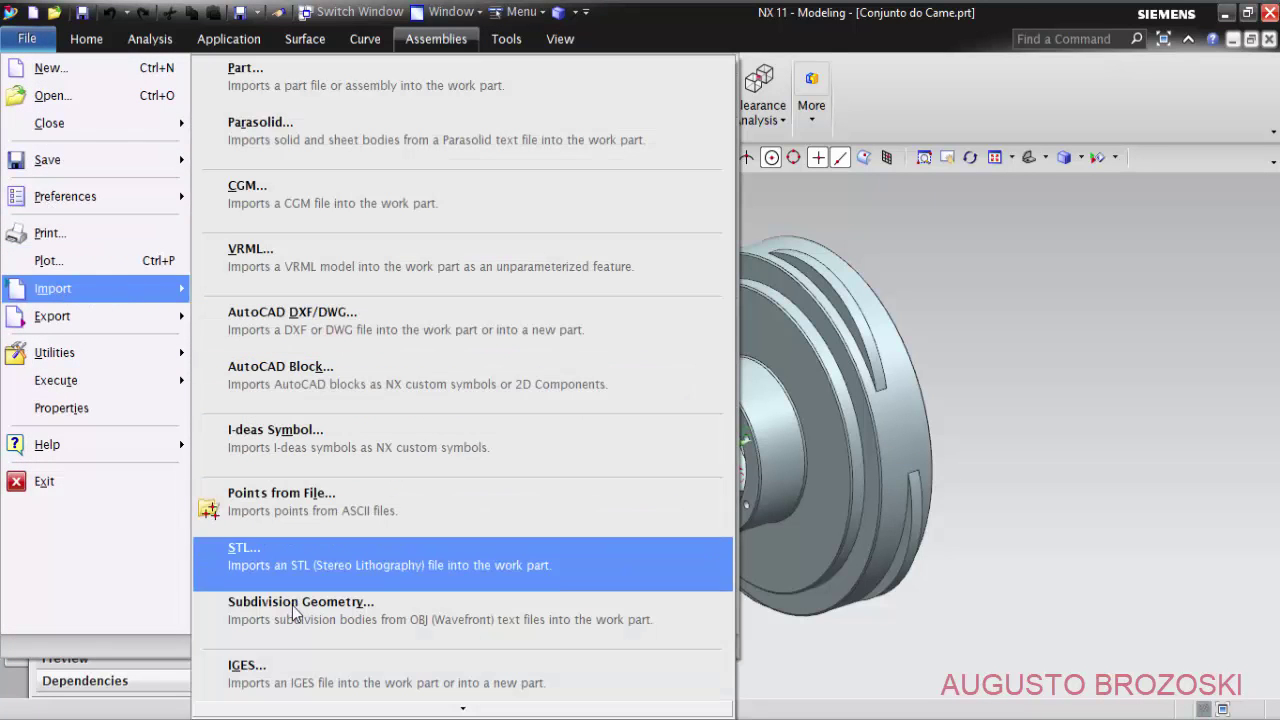
{"action": "scroll", "coordinate": [257, 672], "scroll_direction": "down", "scroll_amount": 1}
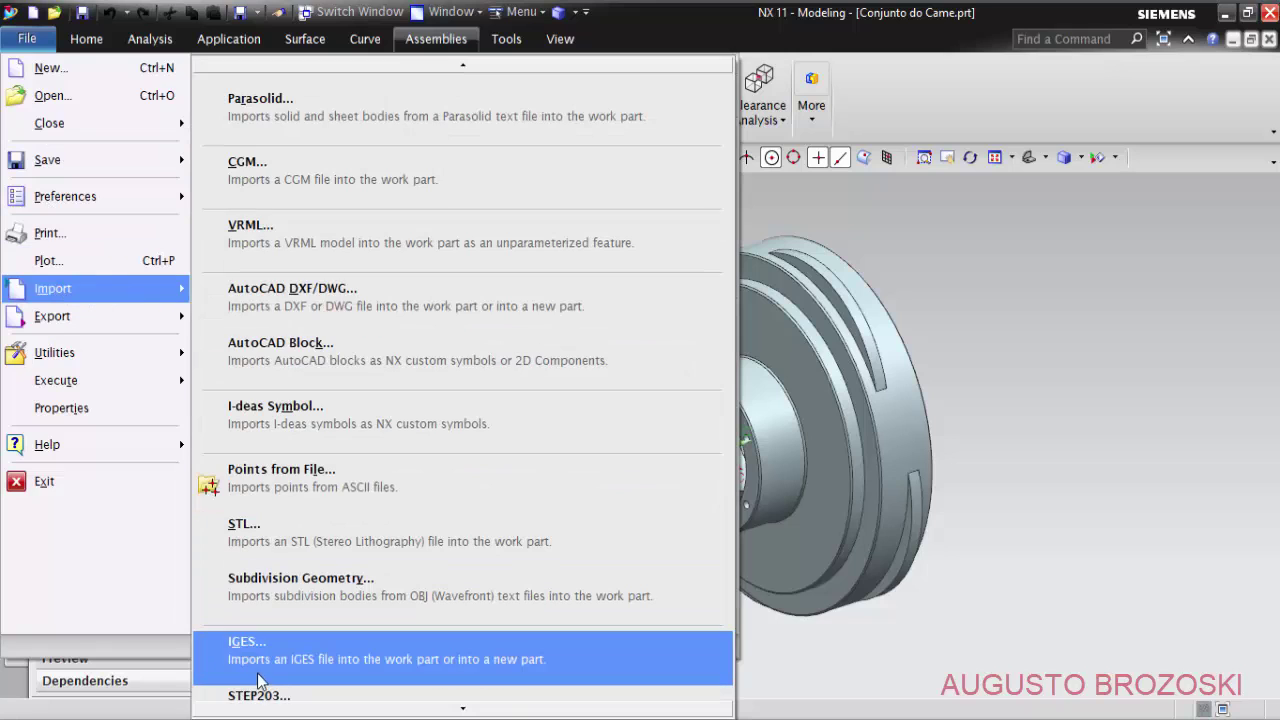
{"action": "left_click", "coordinate": [313, 658]}
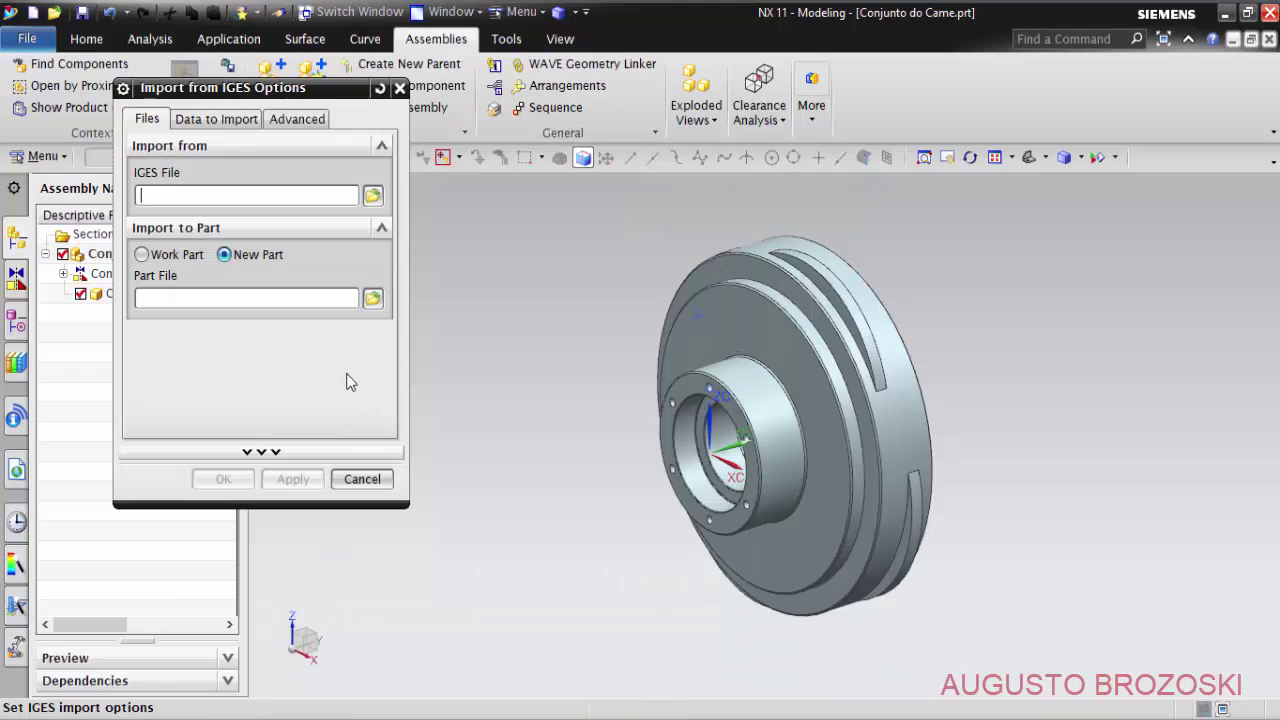
Choose roulement_6008_2.igs from the 2 - Motor Radial Novo\Peças IGES folder as the IGES file.
{"action": "left_click", "coordinate": [372, 195]}
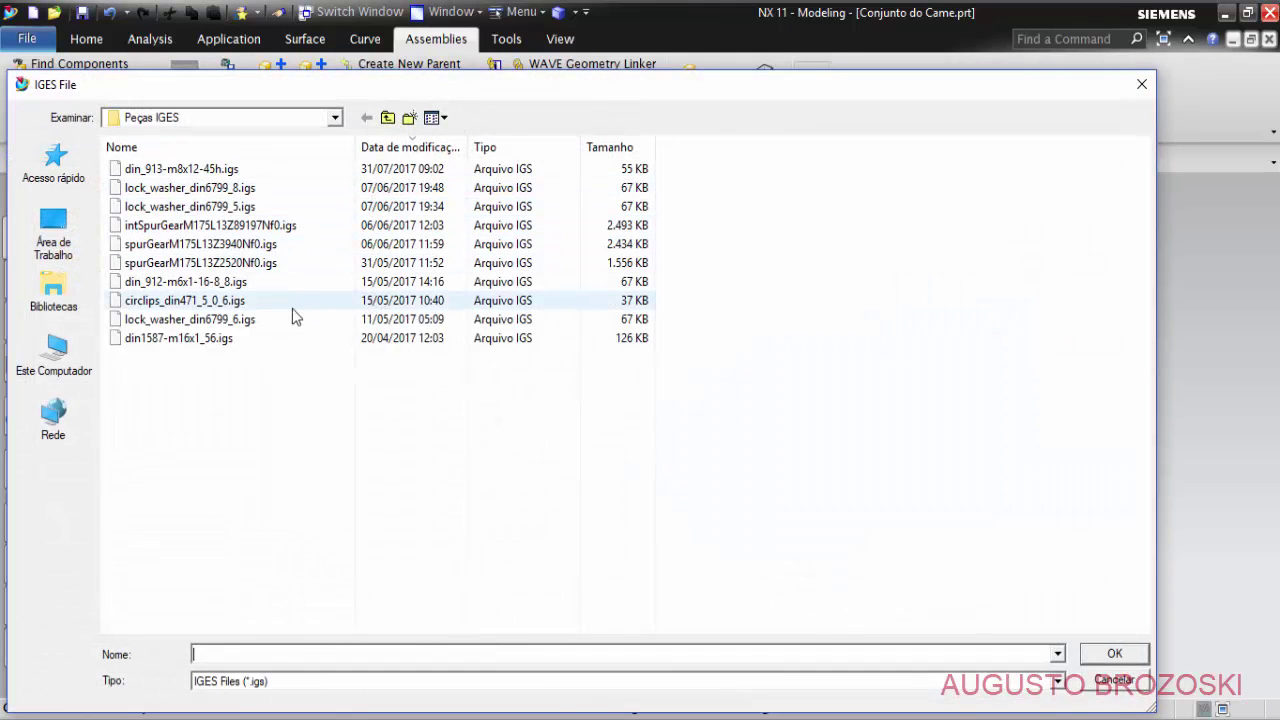
{"action": "left_click", "coordinate": [388, 119]}
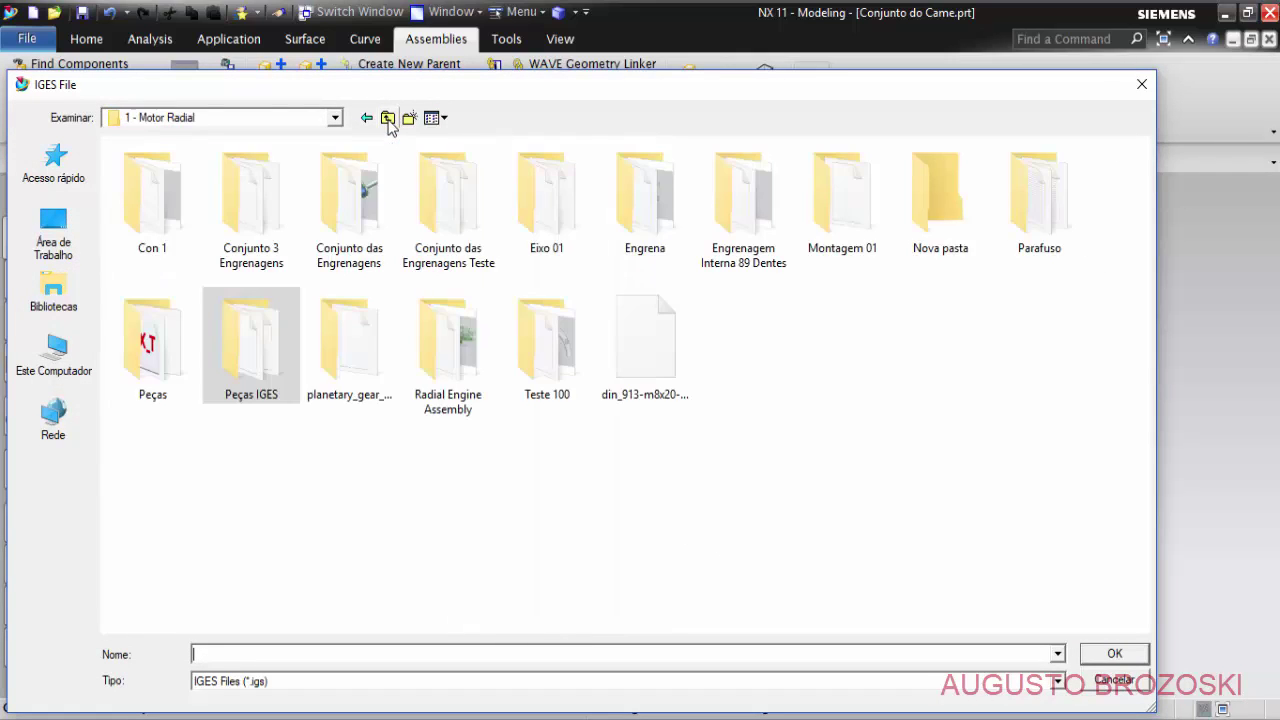
{"action": "left_click", "coordinate": [388, 119]}
{"action": "double_click", "coordinate": [210, 189]}
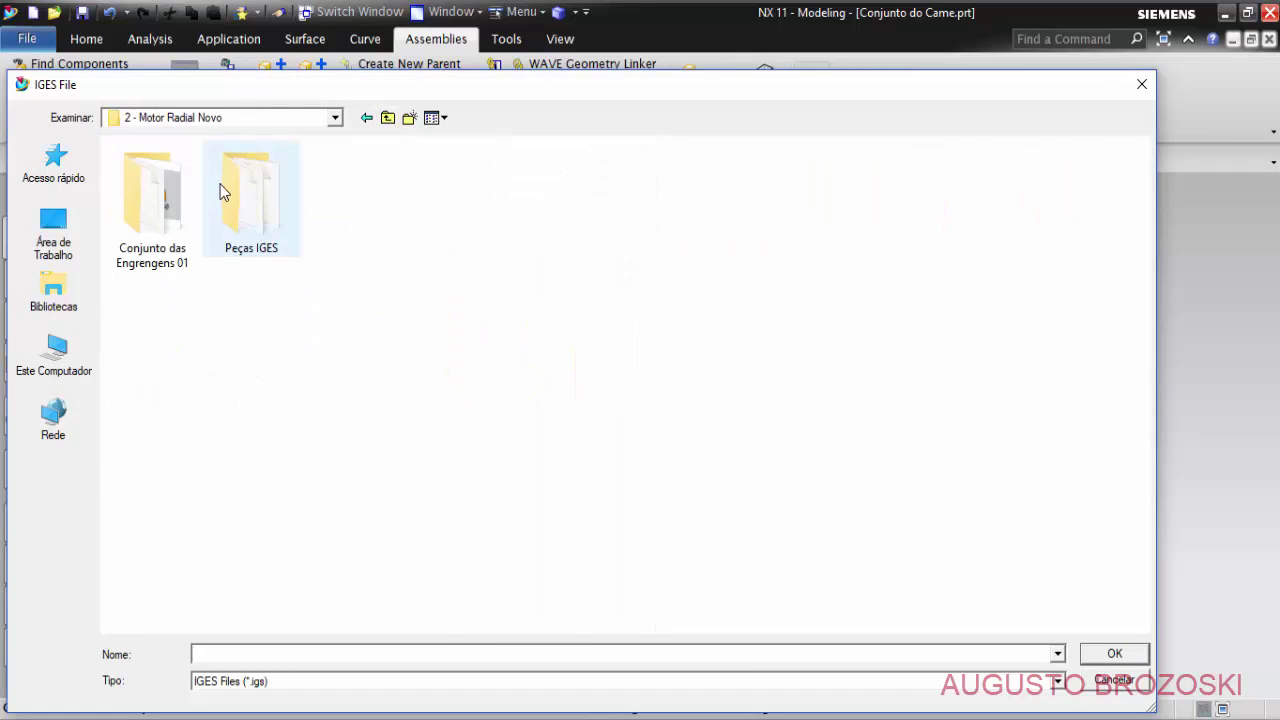
{"action": "double_click", "coordinate": [249, 220]}
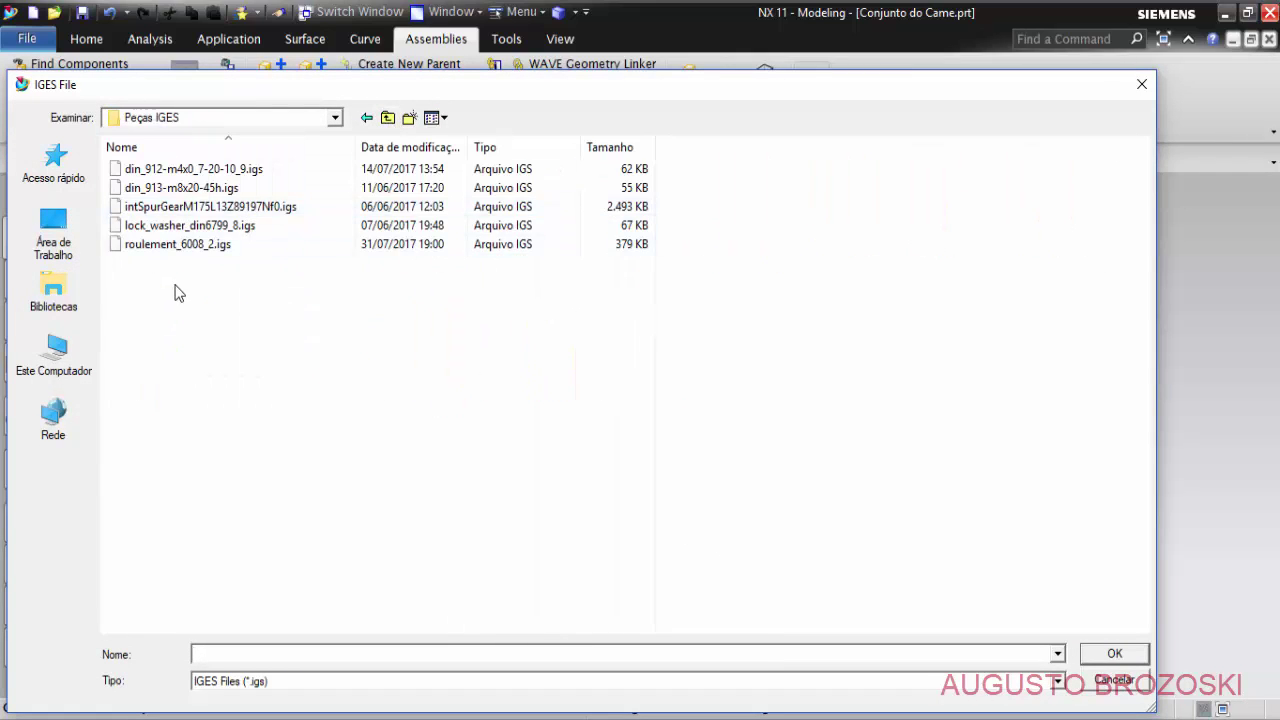
{"action": "left_click", "coordinate": [180, 250]}
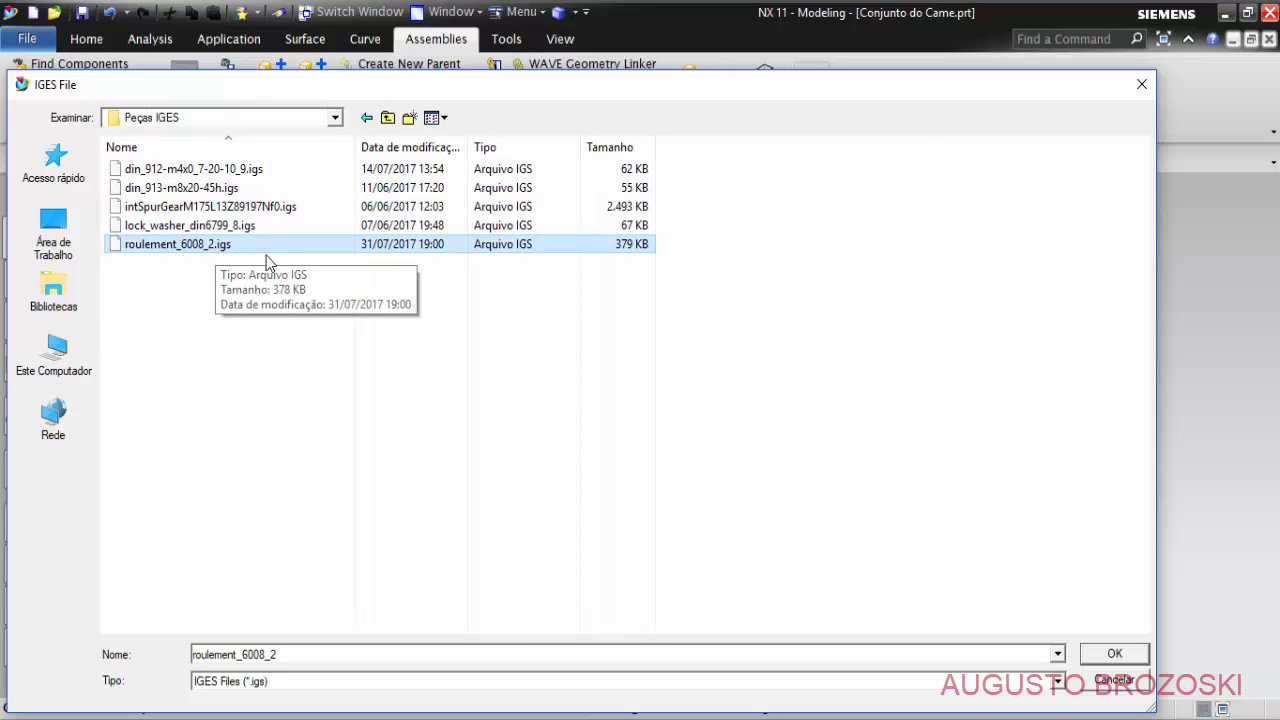
{"action": "left_click", "coordinate": [1112, 655]}
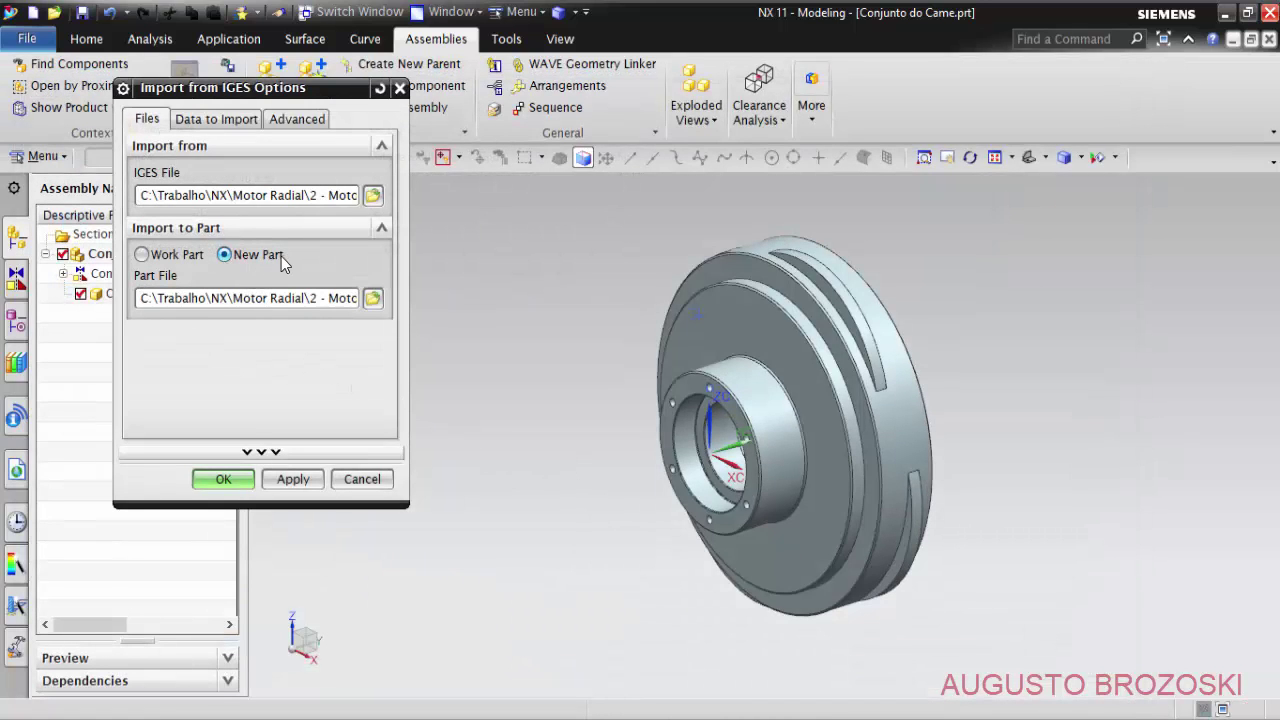
Set the part file to 2 - Motor Radial Novo\roulement_6008_2 and run the import.
{"action": "left_click", "coordinate": [378, 302]}
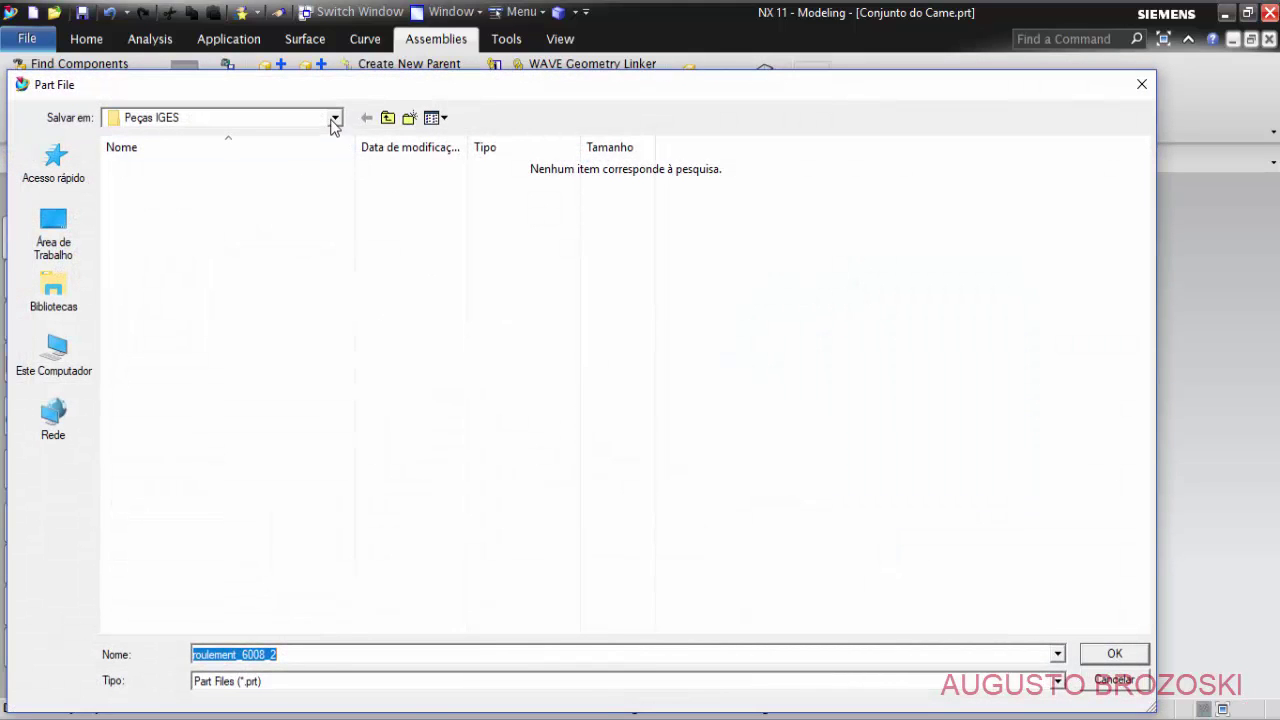
{"action": "left_click", "coordinate": [387, 118]}
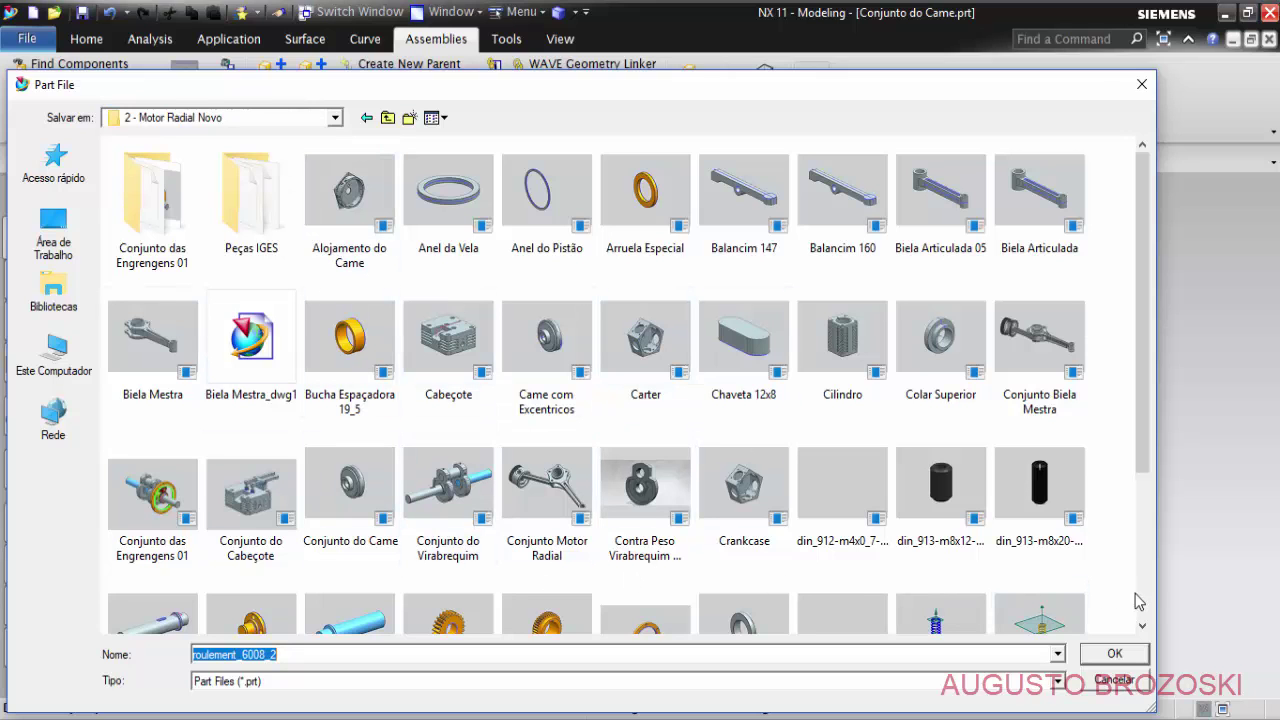
{"action": "scroll", "coordinate": [1137, 601], "scroll_direction": "down", "scroll_amount": 3}
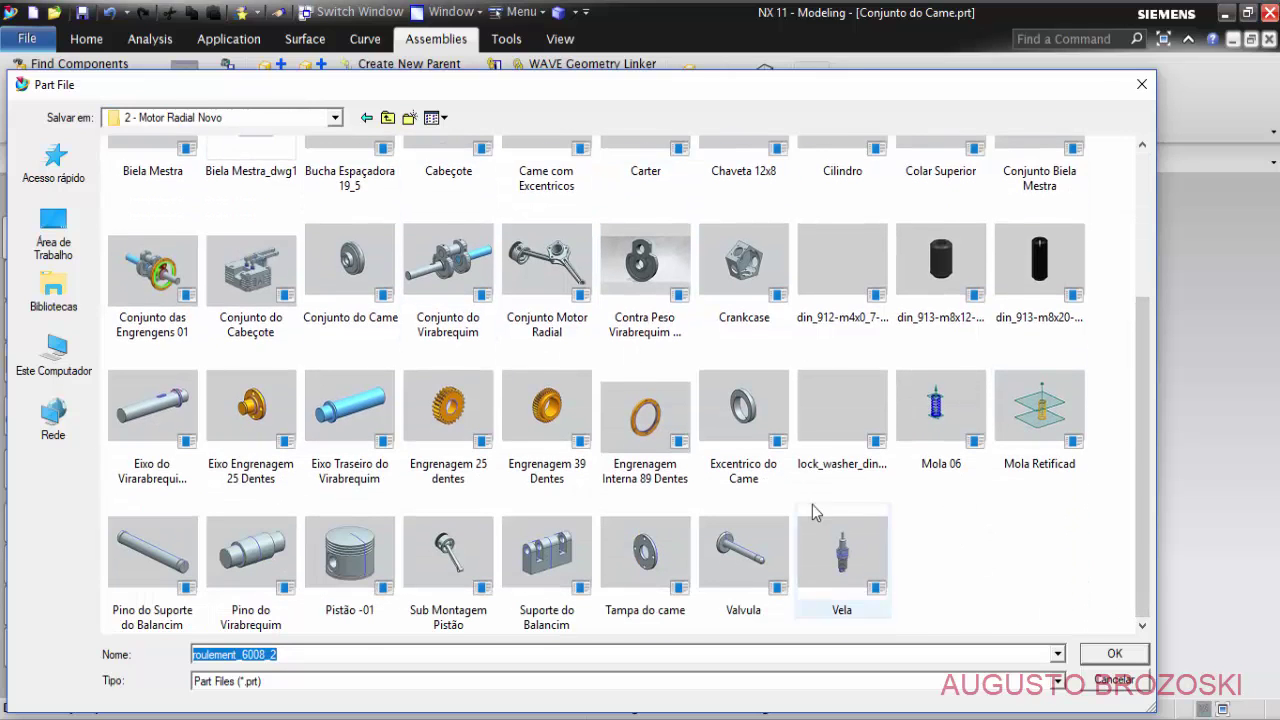
{"action": "left_click", "coordinate": [1110, 658]}
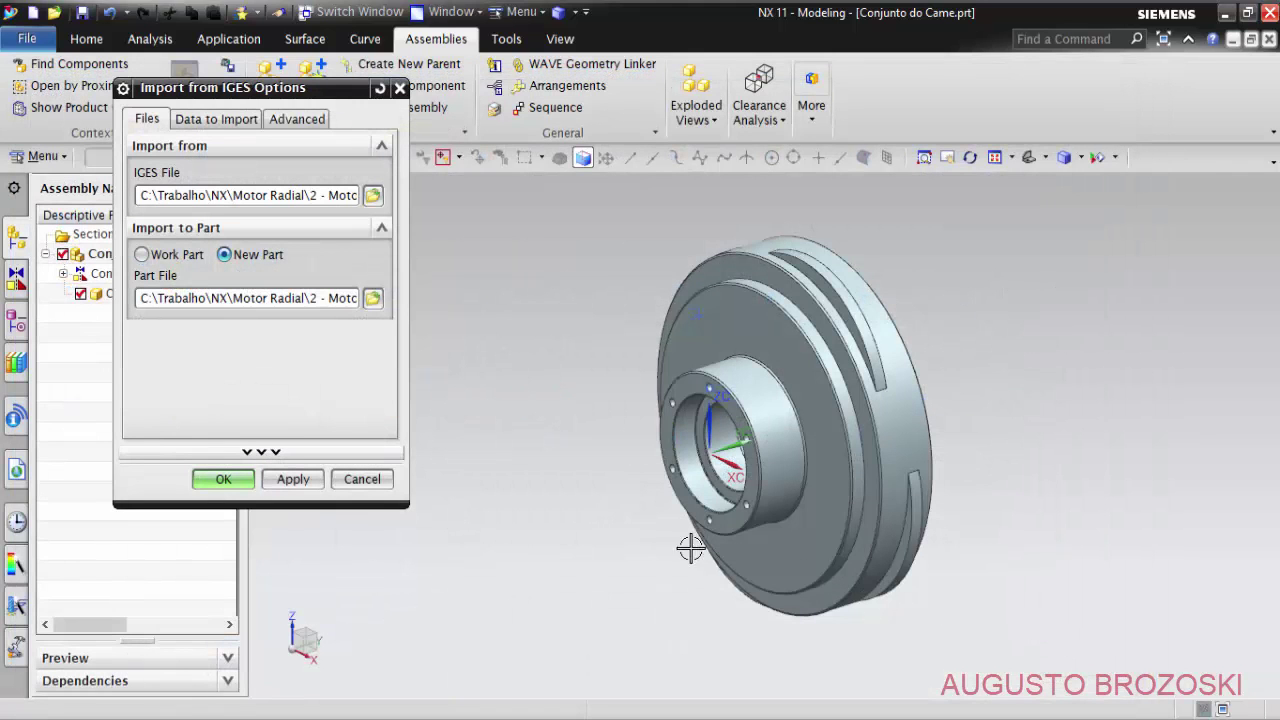
{"action": "left_click", "coordinate": [220, 482]}
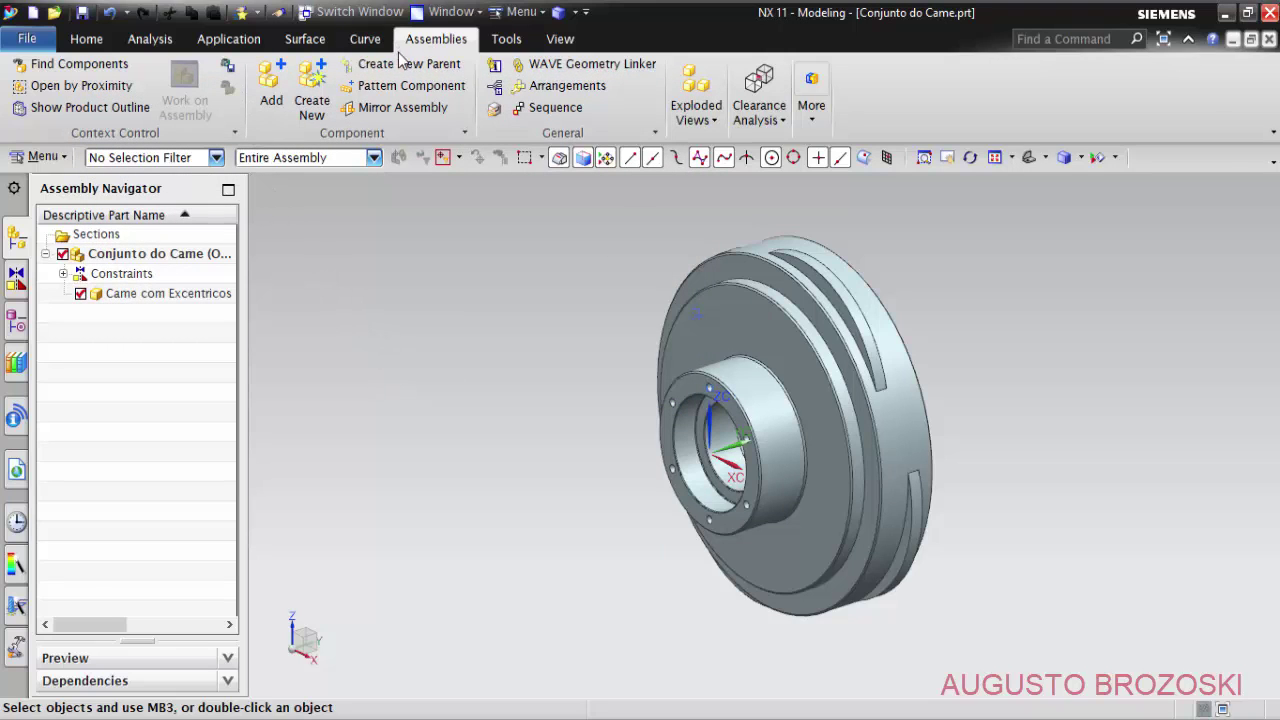
Load roulement_6008_2 as the component to add, with Positioning set to By Constraints.
{"action": "left_click", "coordinate": [271, 80]}
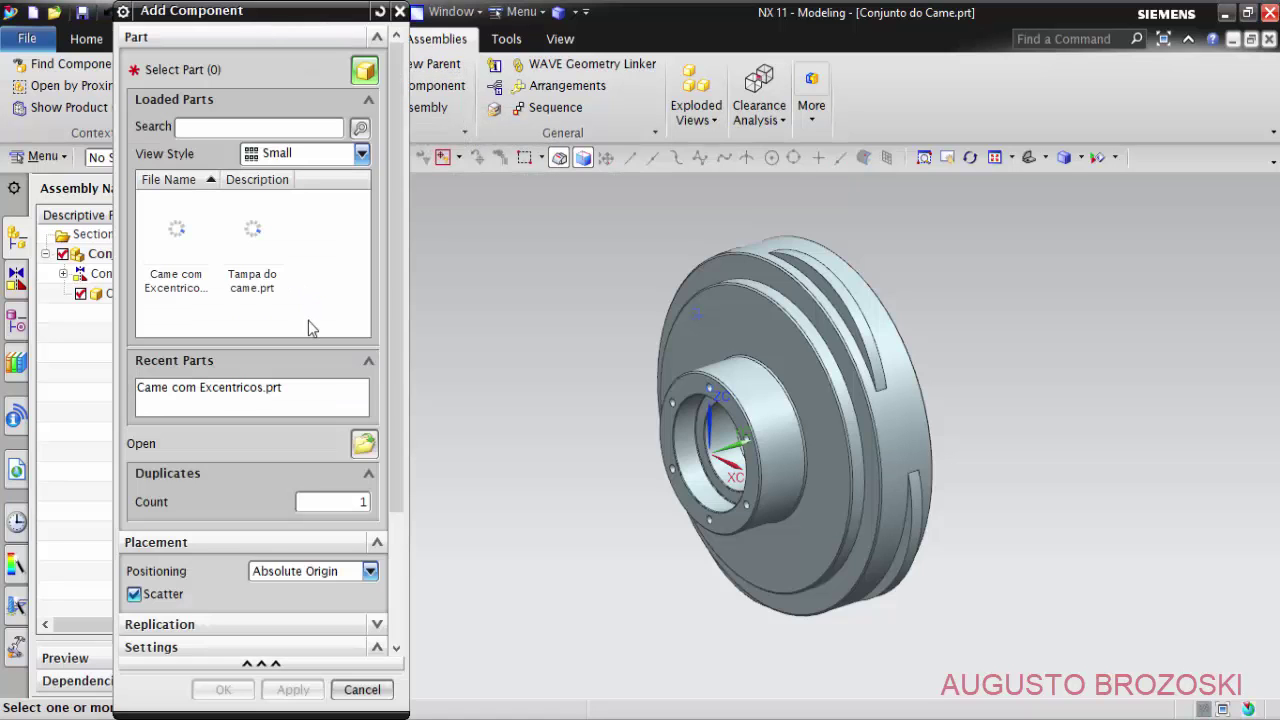
{"action": "left_click", "coordinate": [379, 443]}
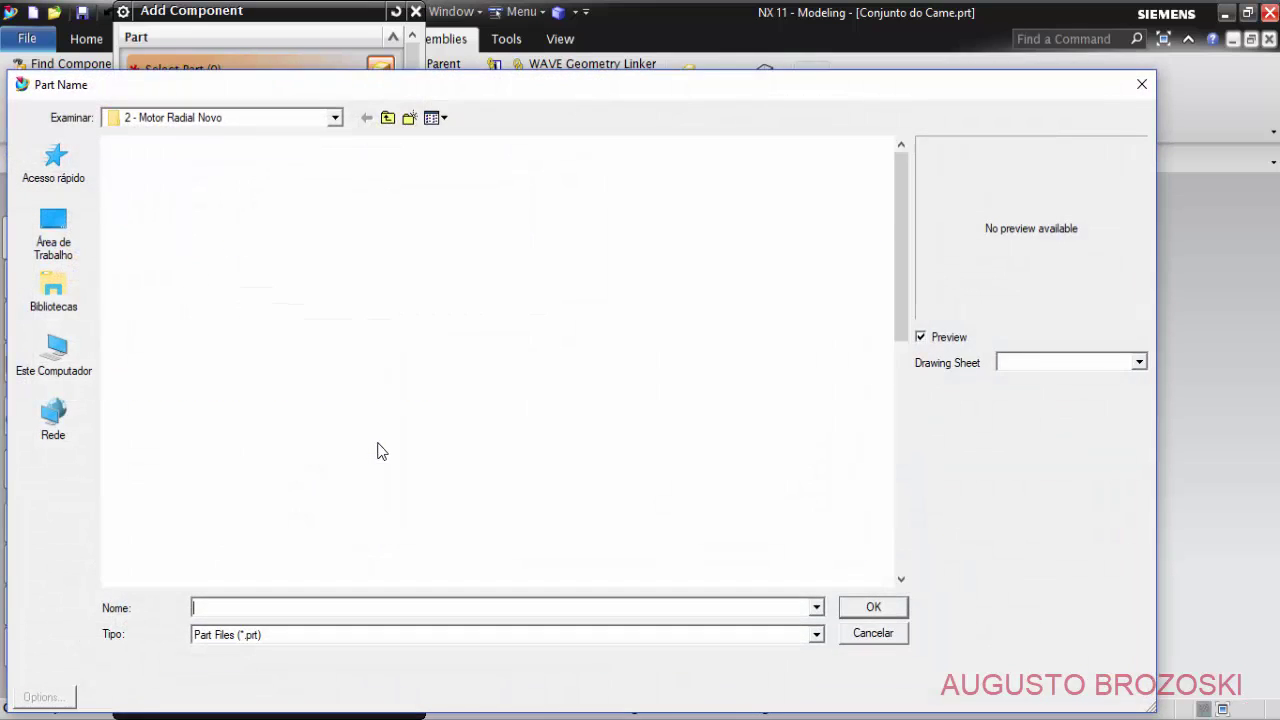
{"action": "left_click", "coordinate": [900, 556]}
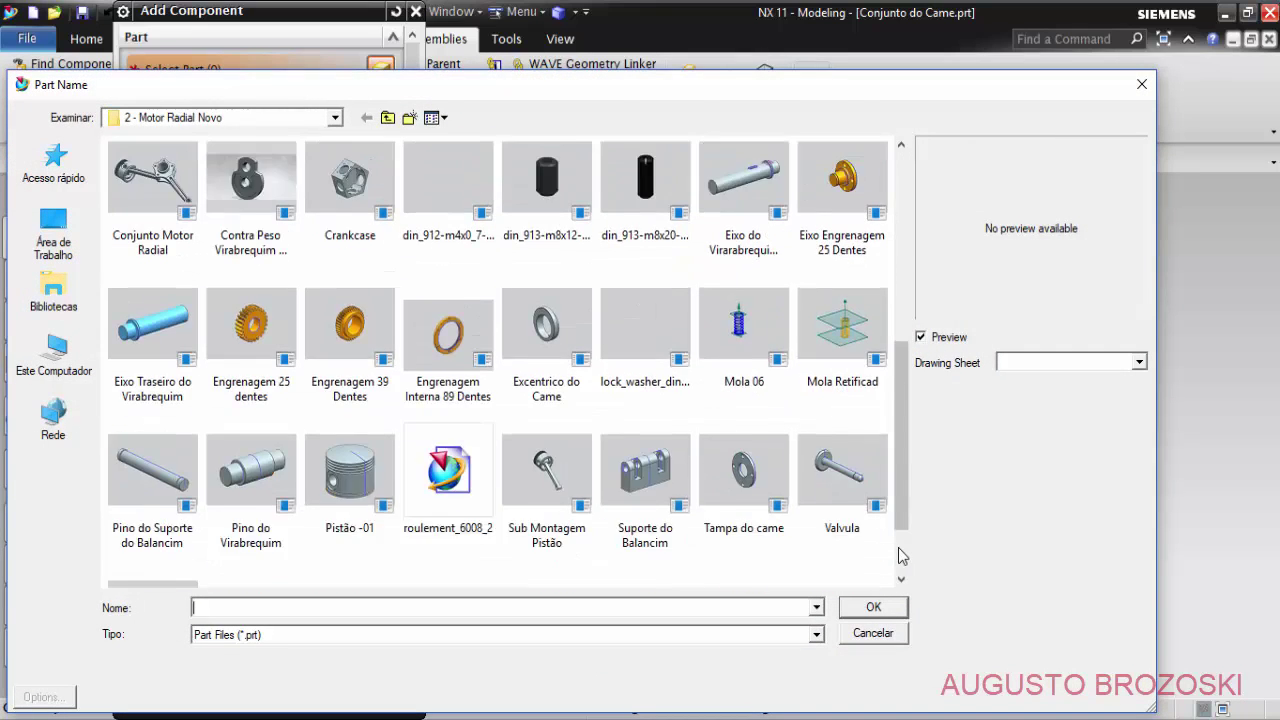
{"action": "left_click", "coordinate": [900, 556]}
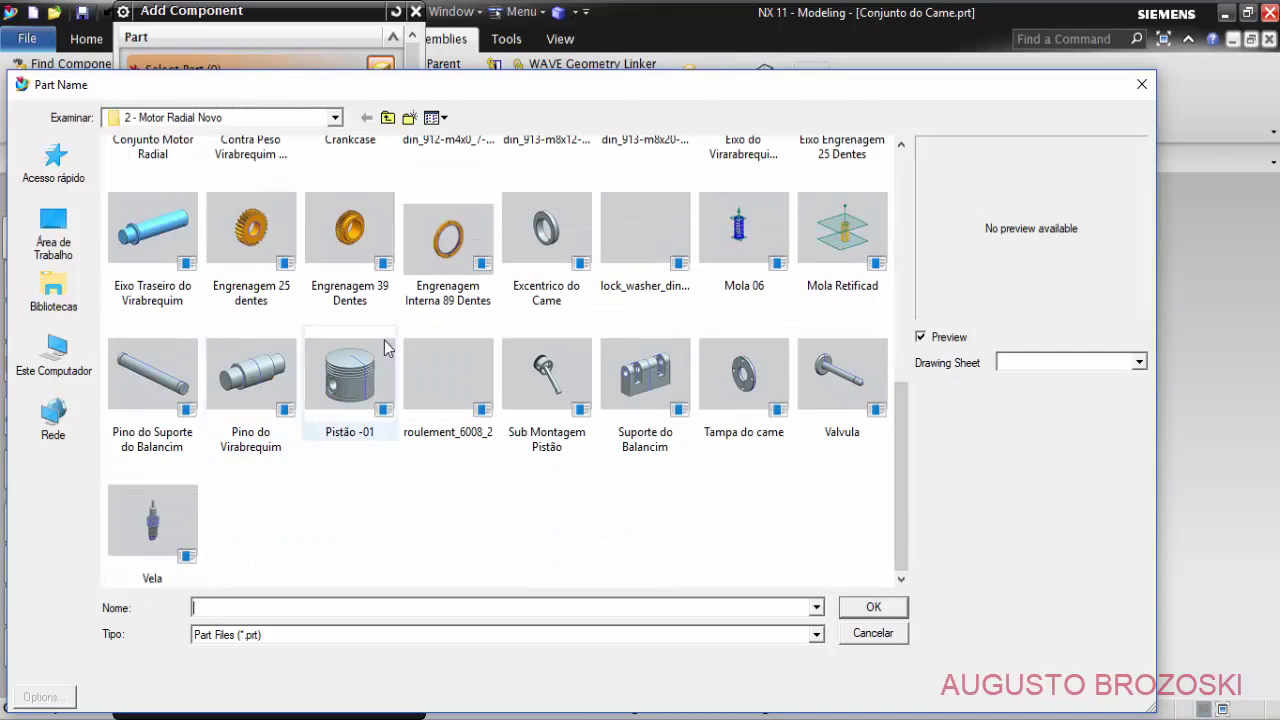
{"action": "left_click", "coordinate": [455, 400]}
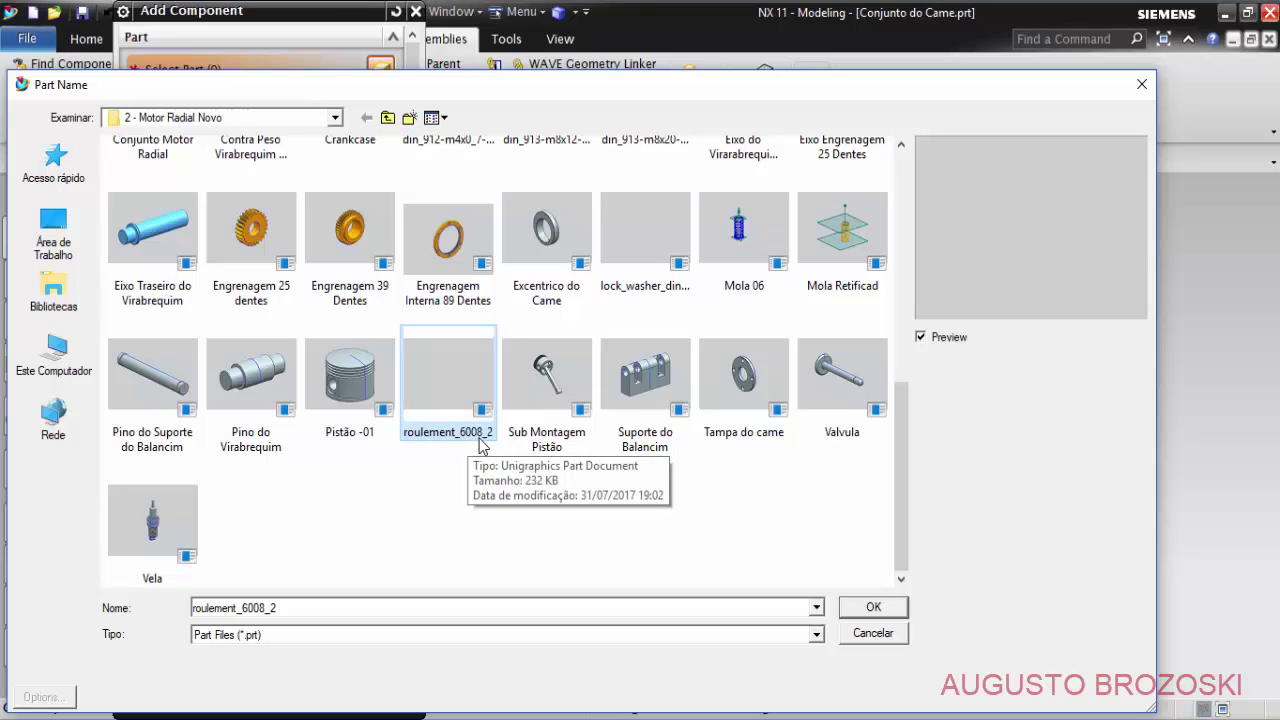
{"action": "left_click", "coordinate": [873, 607]}
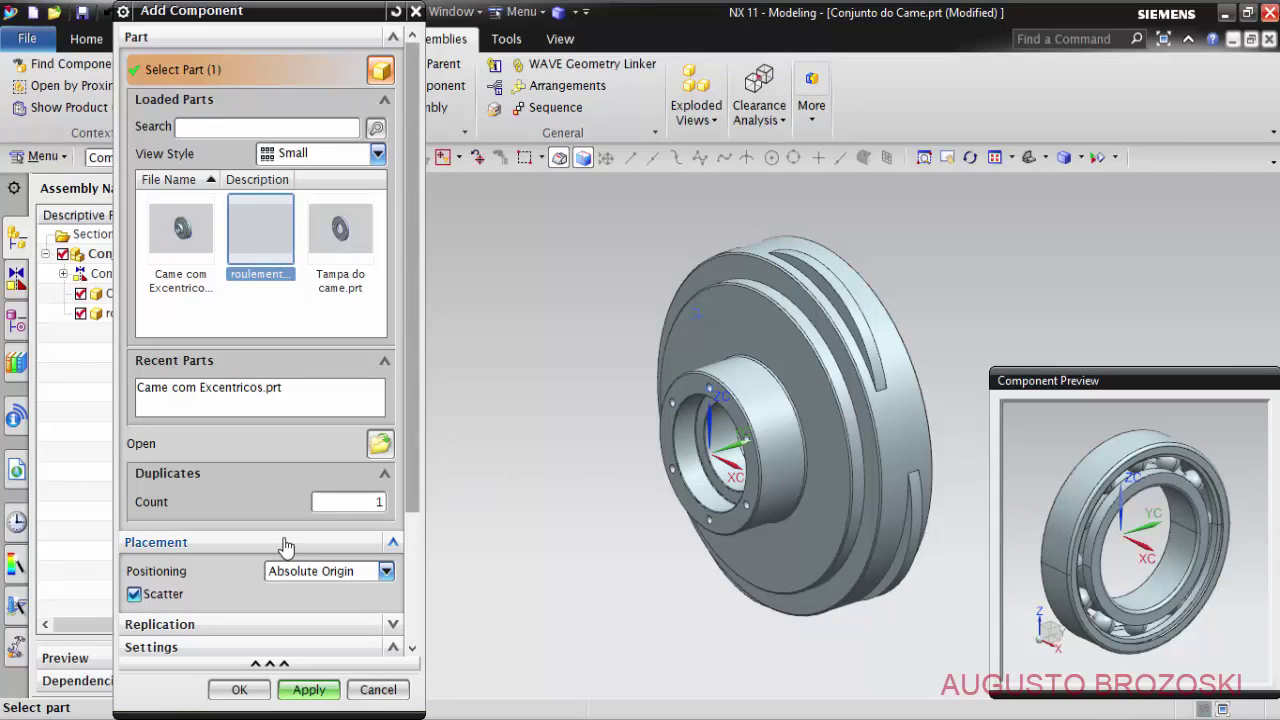
{"action": "left_click", "coordinate": [386, 572]}
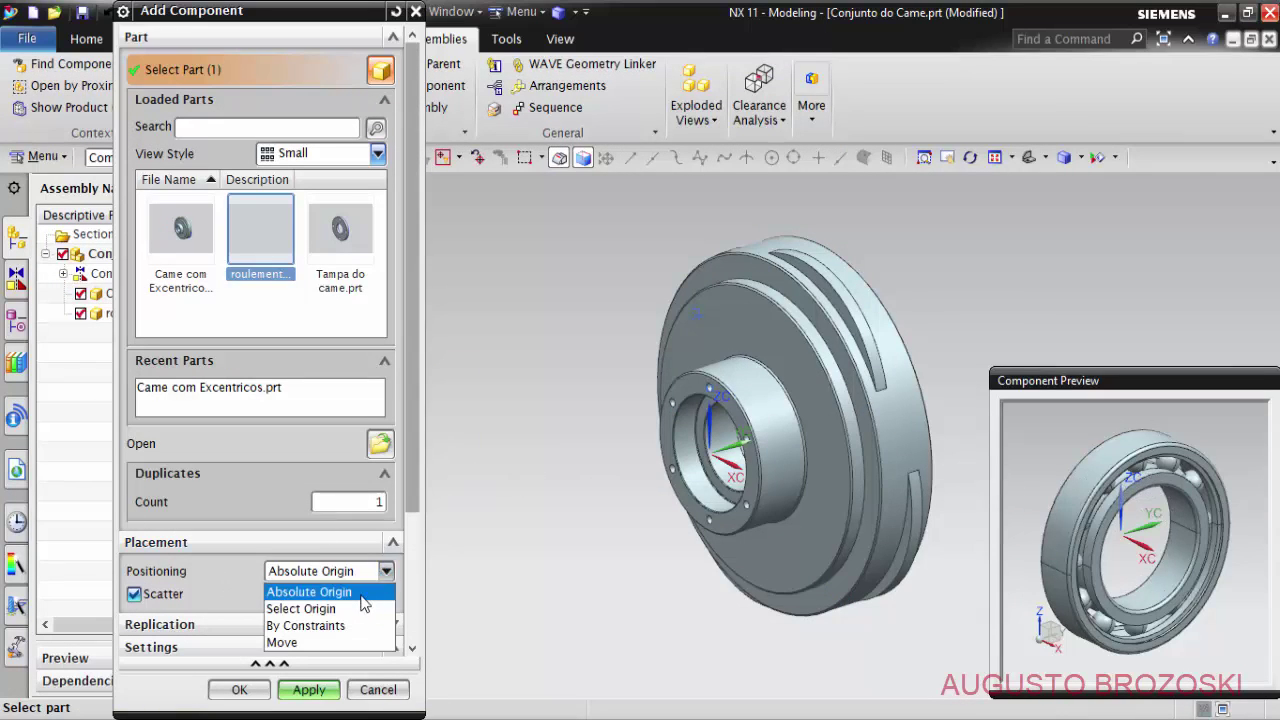
{"action": "left_click", "coordinate": [343, 626]}
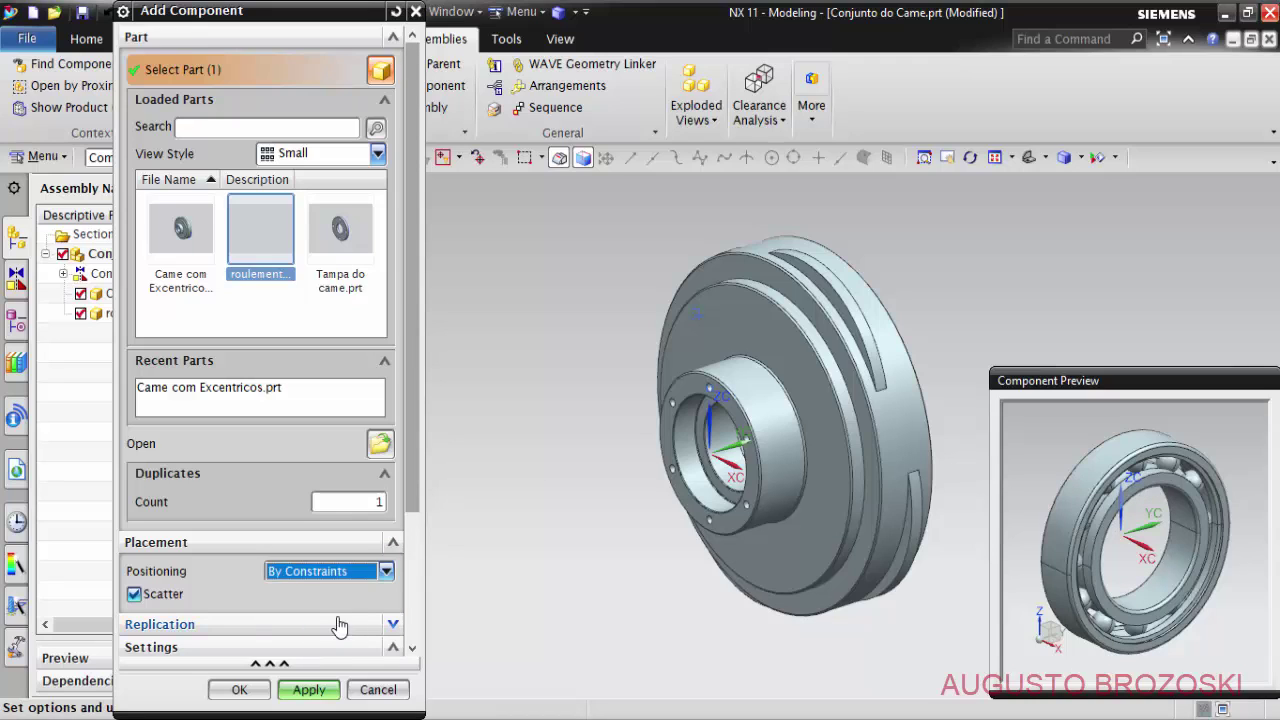
Add the bearing to the cam assembly and turn off its main-window preview.
{"action": "left_click", "coordinate": [309, 689]}
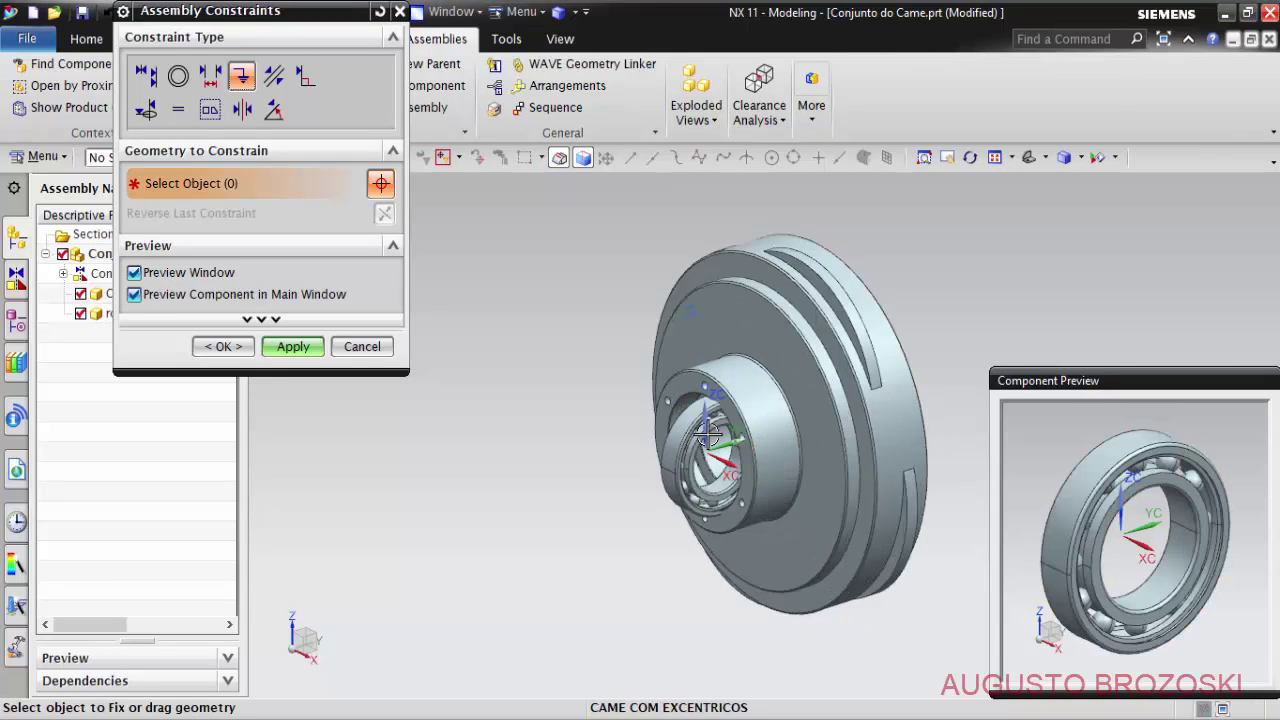
{"action": "scroll", "coordinate": [706, 432], "scroll_direction": "up", "scroll_amount": 2}
{"action": "scroll", "coordinate": [706, 432], "scroll_direction": "up", "scroll_amount": 2}
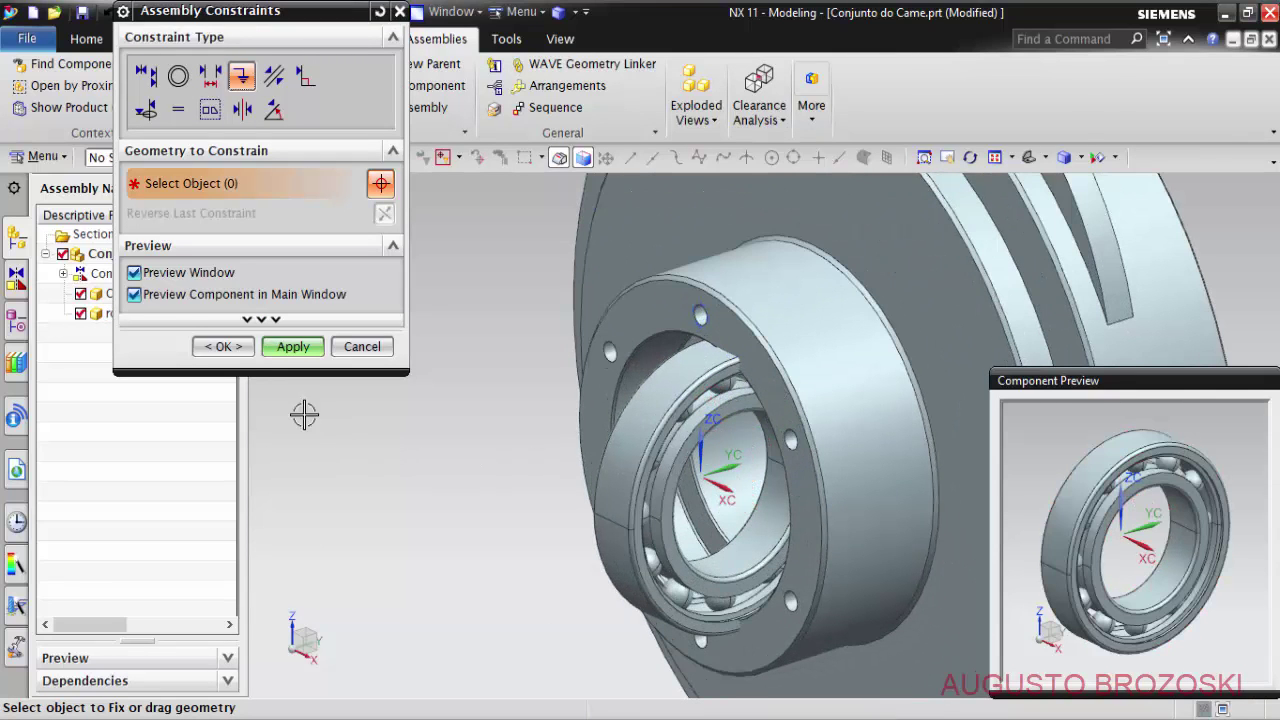
{"action": "left_click", "coordinate": [134, 296]}
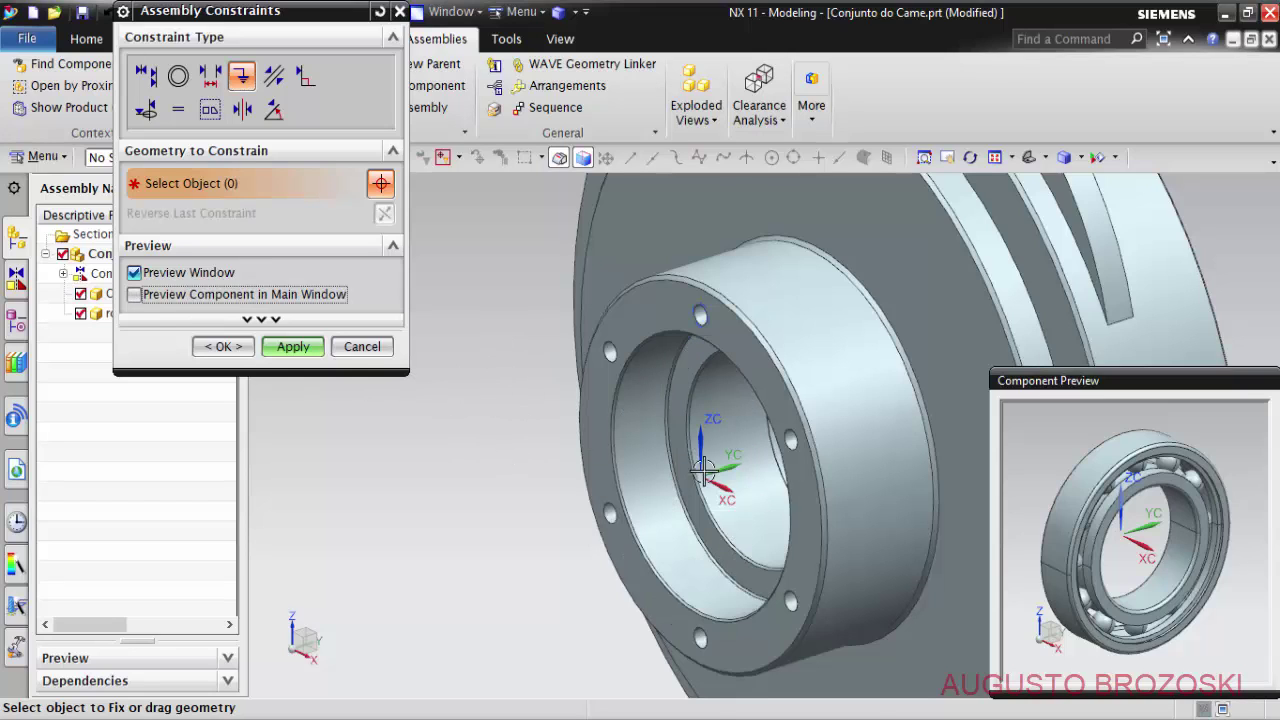
Touch Align the bearing's centreline with the cam's centreline and apply.
{"action": "left_click", "coordinate": [147, 79]}
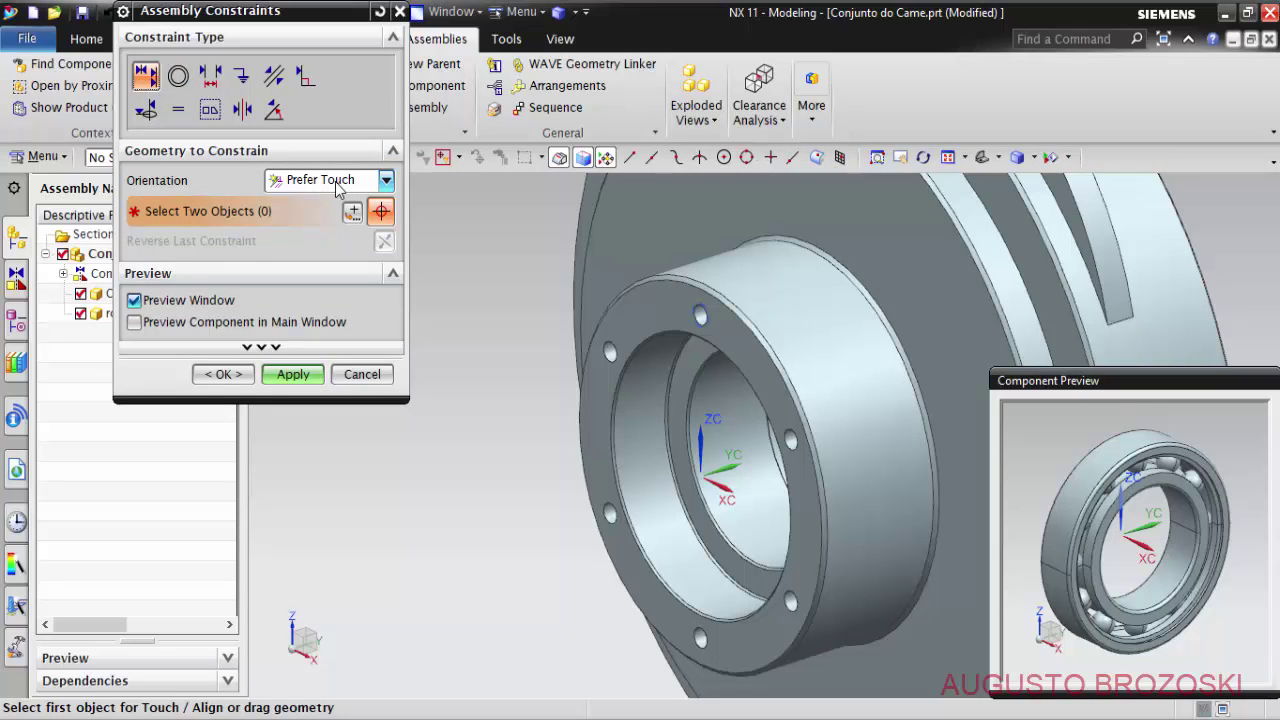
{"action": "scroll", "coordinate": [1146, 540], "scroll_direction": "up", "scroll_amount": 2}
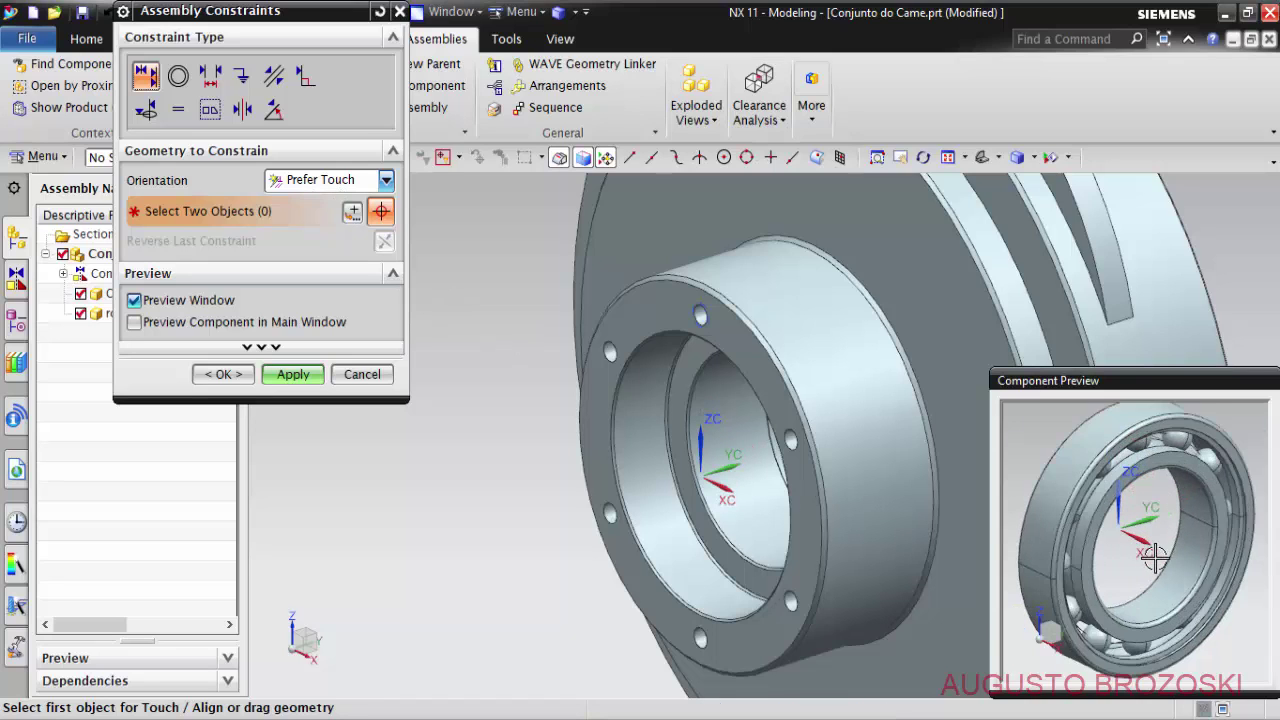
{"action": "scroll", "coordinate": [1150, 556], "scroll_direction": "up", "scroll_amount": 2}
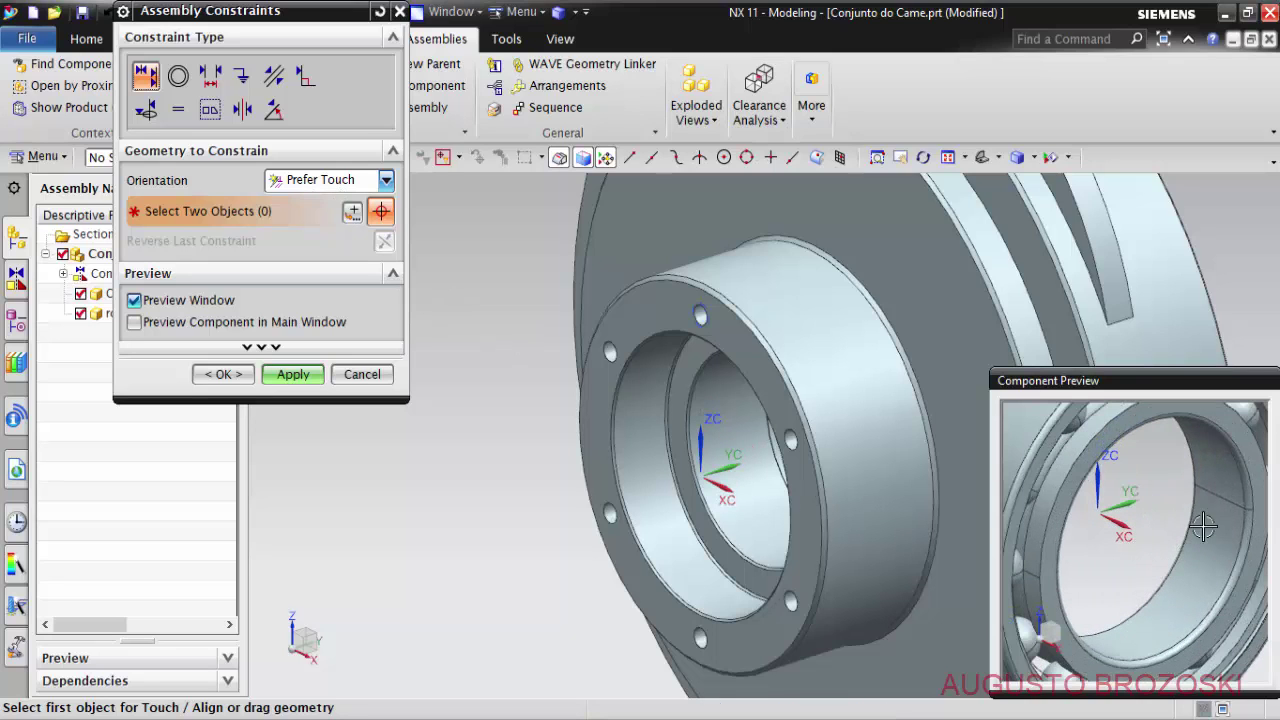
{"action": "left_click", "coordinate": [1146, 537]}
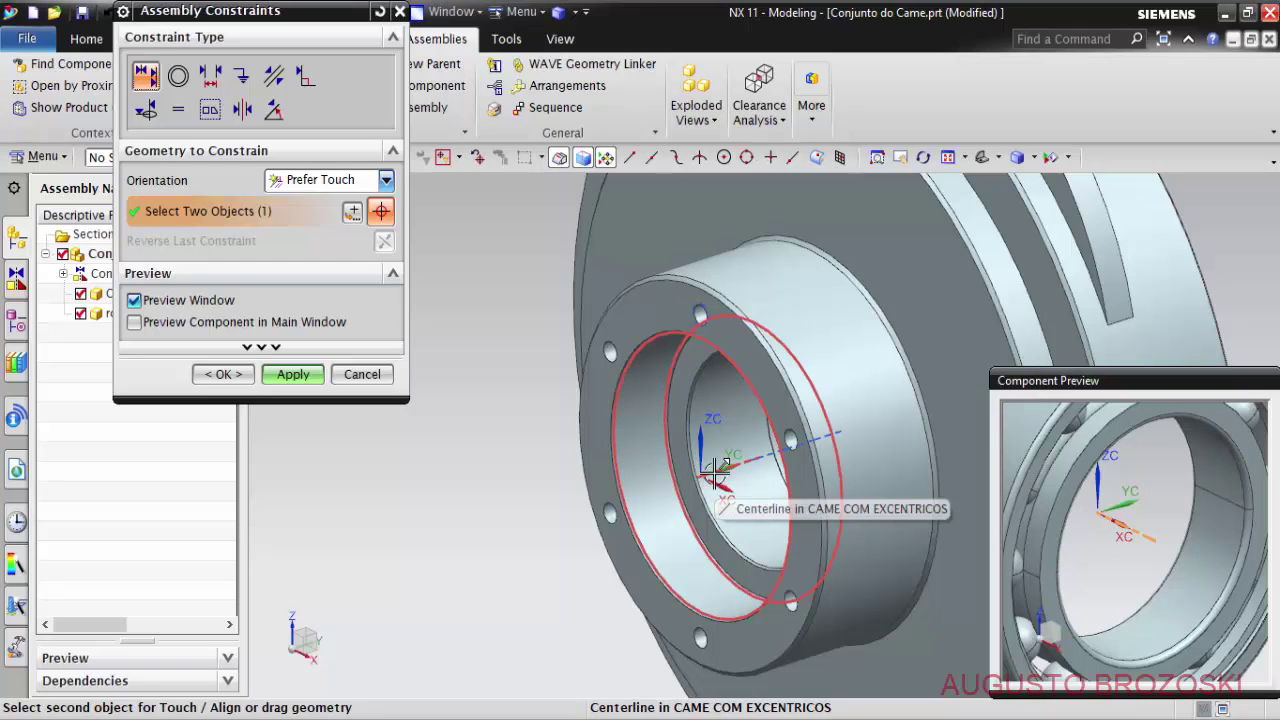
{"action": "left_click", "coordinate": [640, 500]}
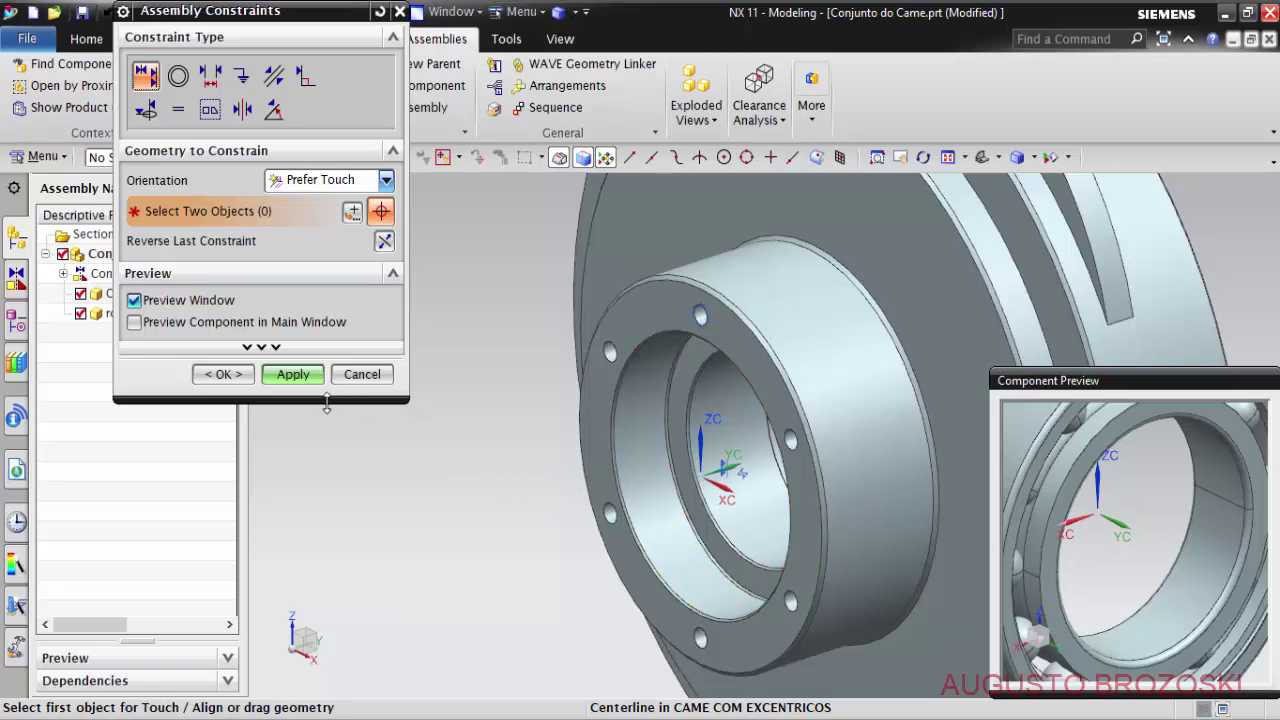
{"action": "left_click", "coordinate": [293, 375]}
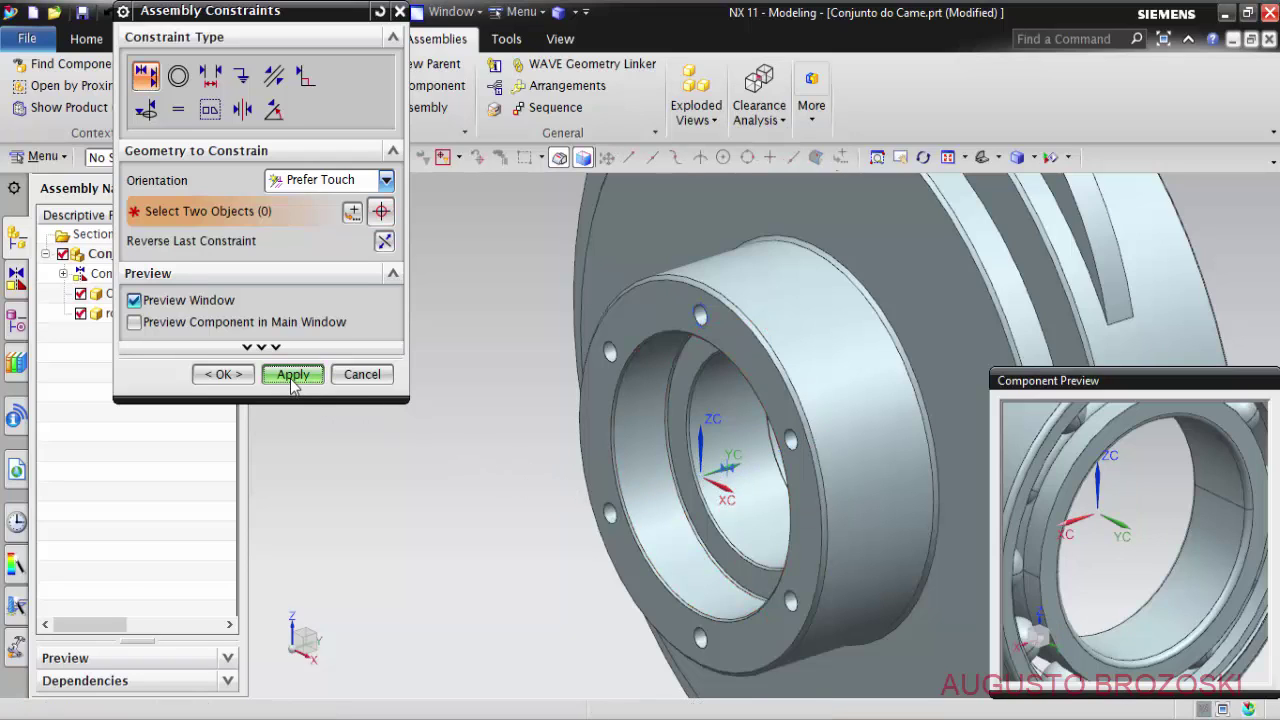
Touch the bearing's side face to the cam bore edge, apply, and finish with OK.
{"action": "left_click", "coordinate": [134, 323]}
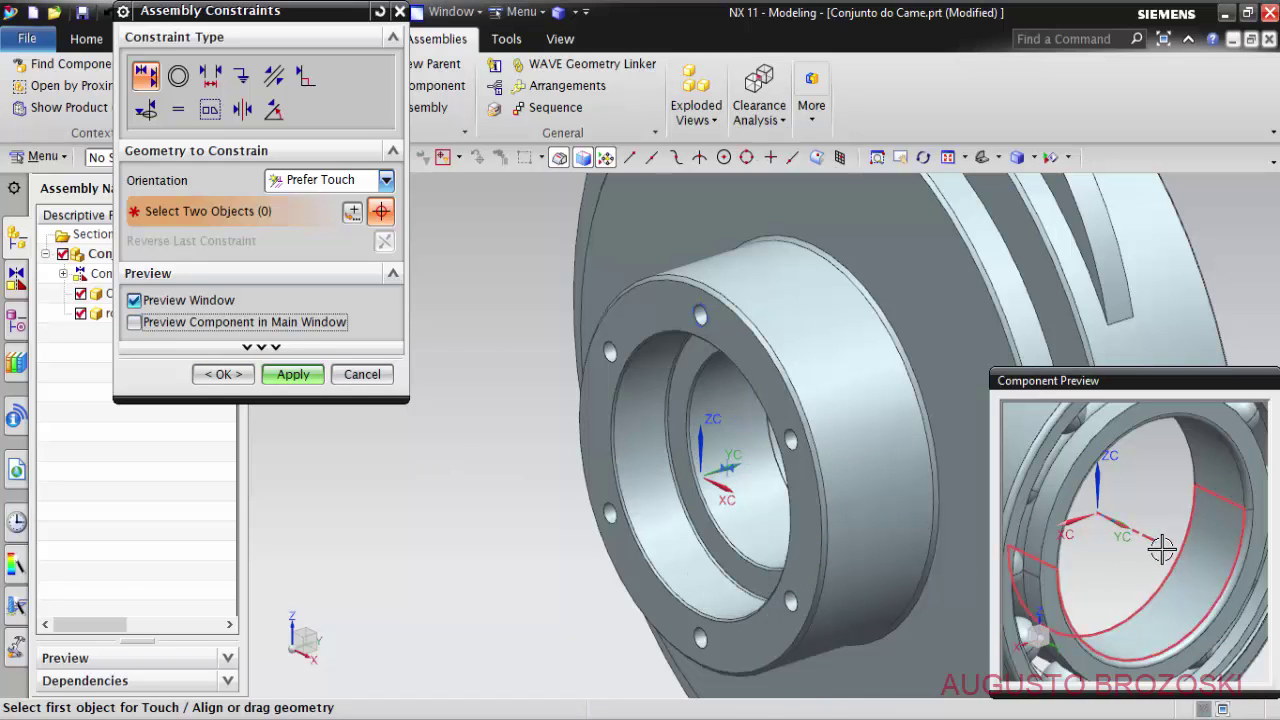
{"action": "middle_click_drag", "start_coordinate": [1140, 555], "coordinate": [1200, 484]}
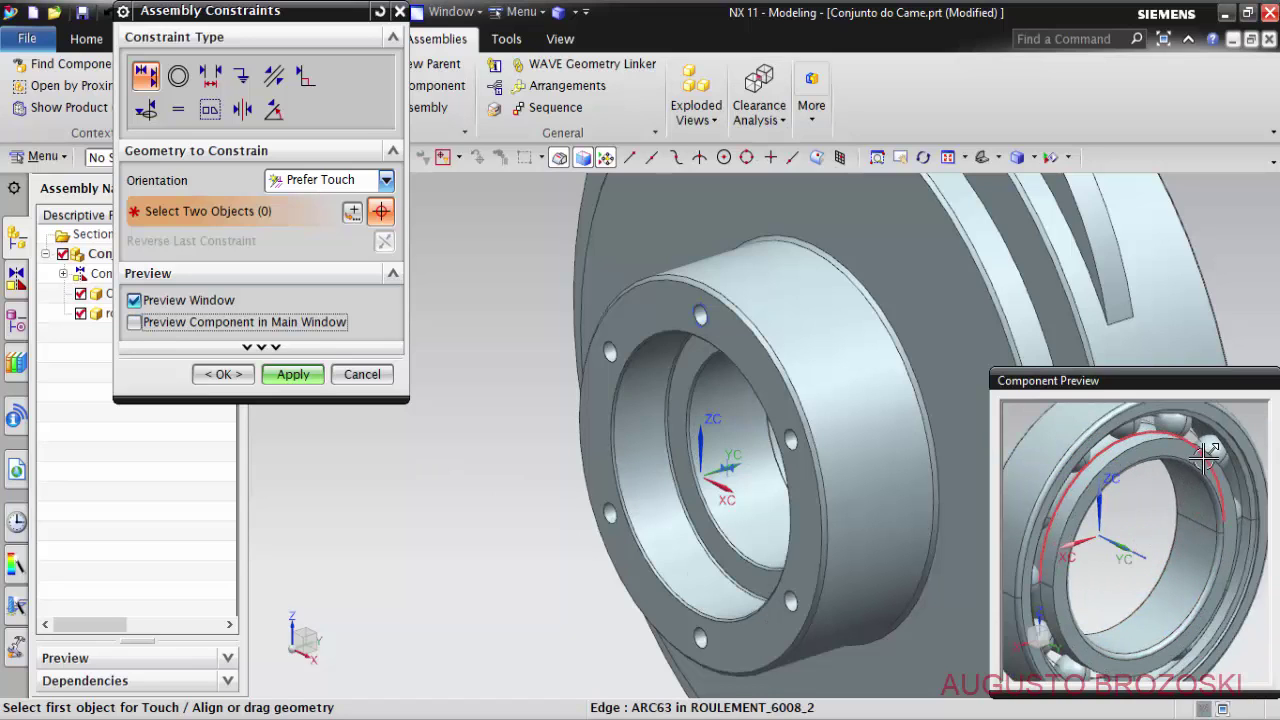
{"action": "scroll", "coordinate": [1180, 460], "scroll_direction": "up", "scroll_amount": 5}
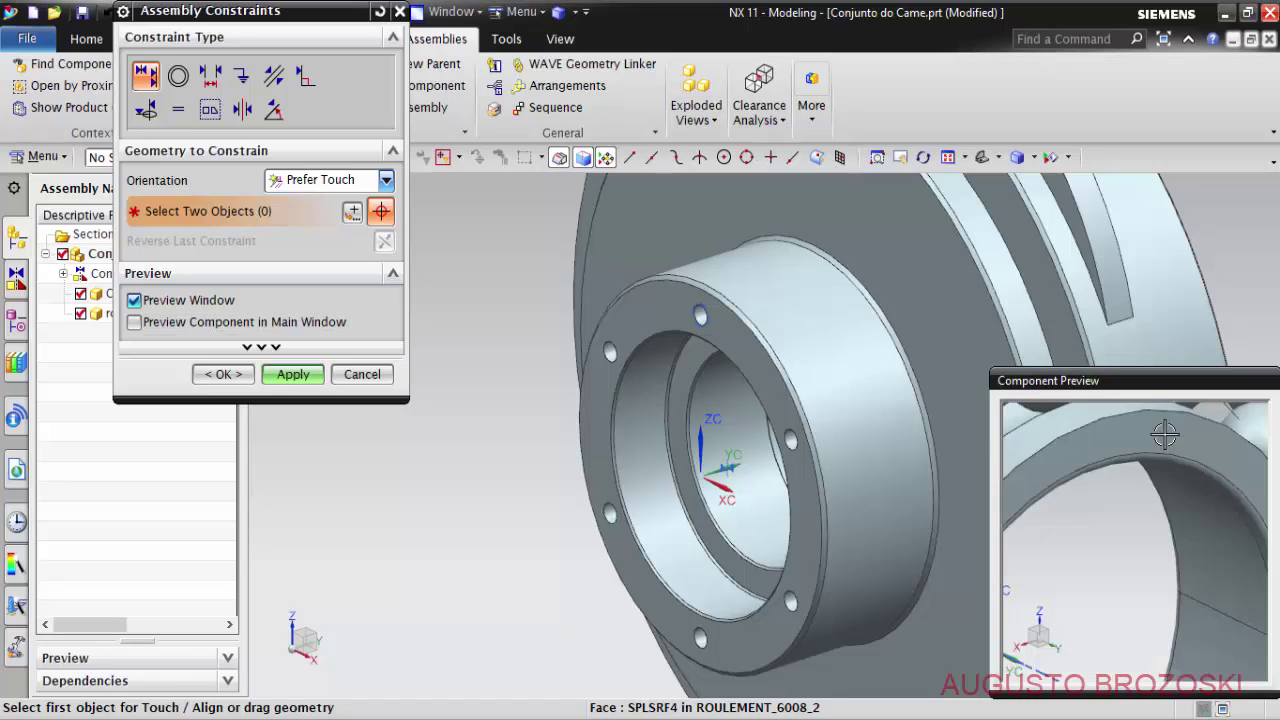
{"action": "left_click", "coordinate": [1166, 432]}
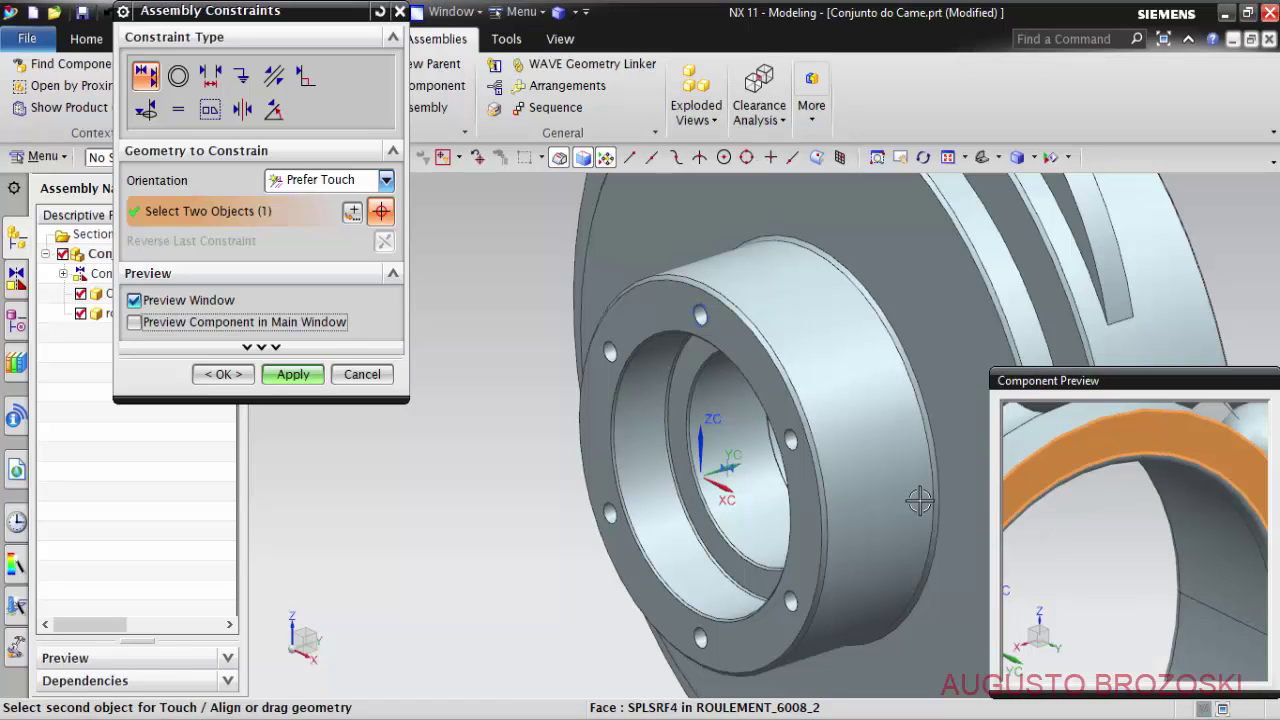
{"action": "left_click", "coordinate": [710, 368]}
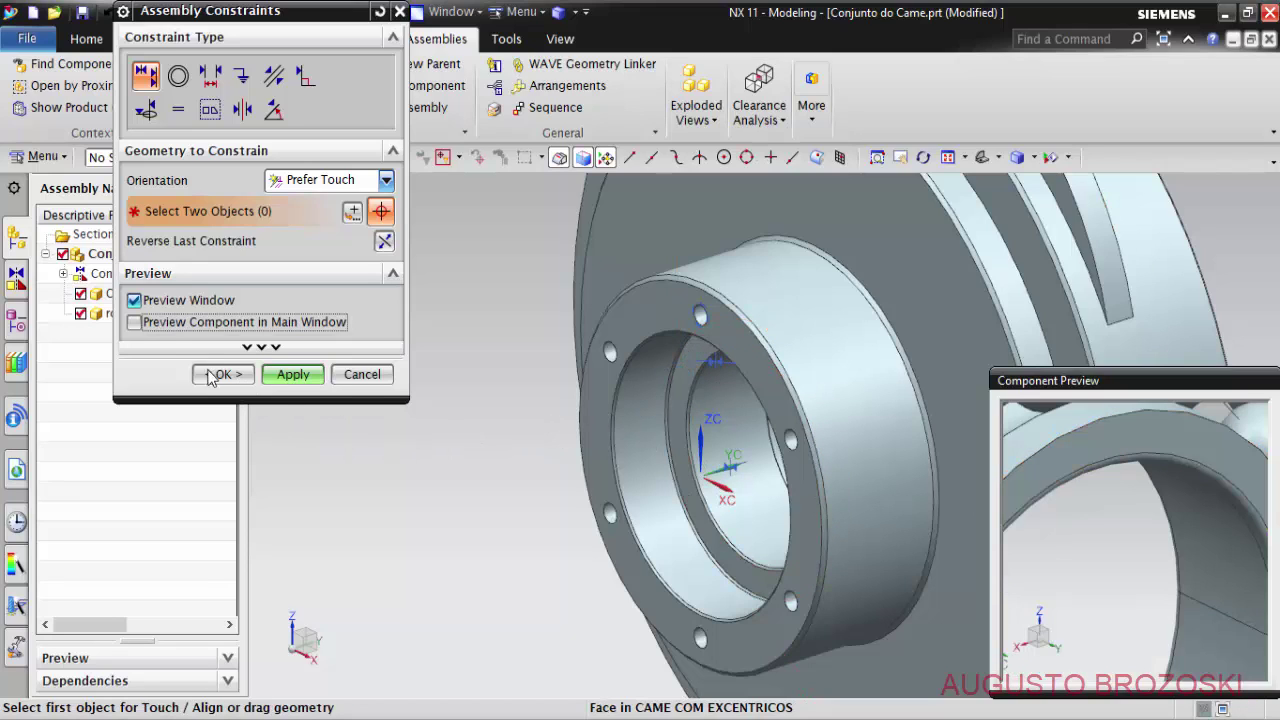
{"action": "left_click", "coordinate": [134, 323]}
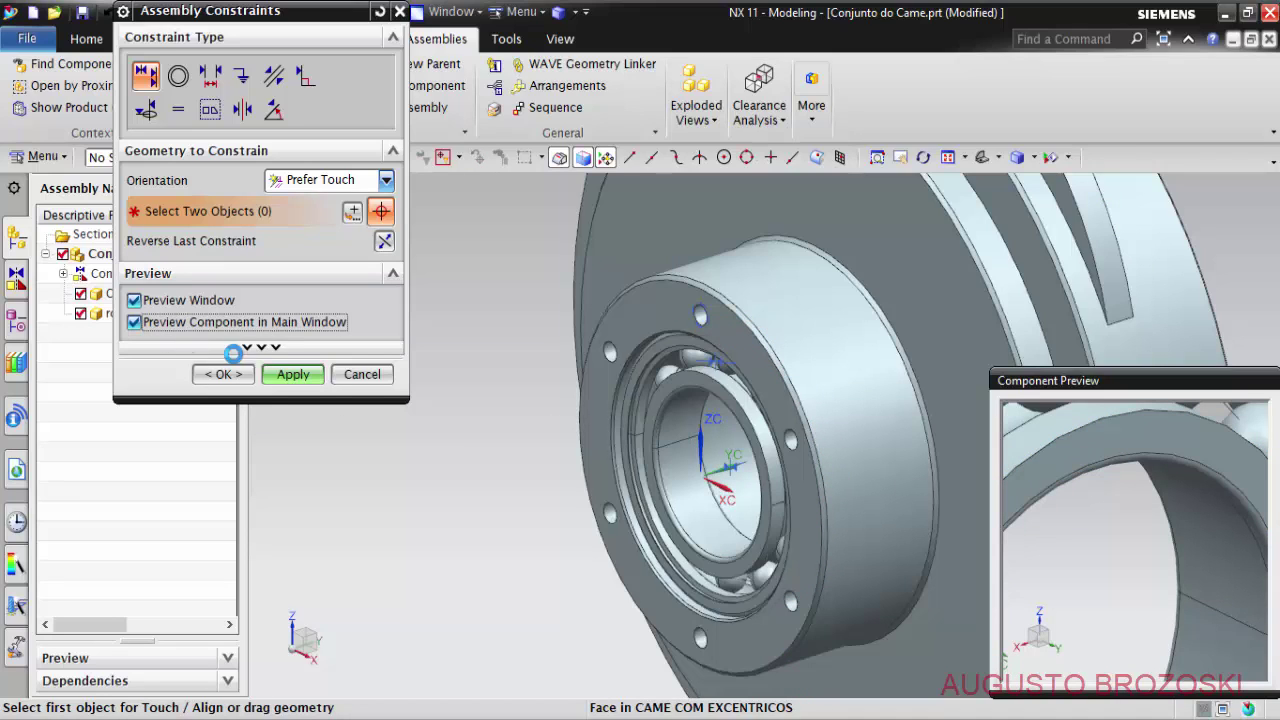
{"action": "left_click", "coordinate": [298, 382]}
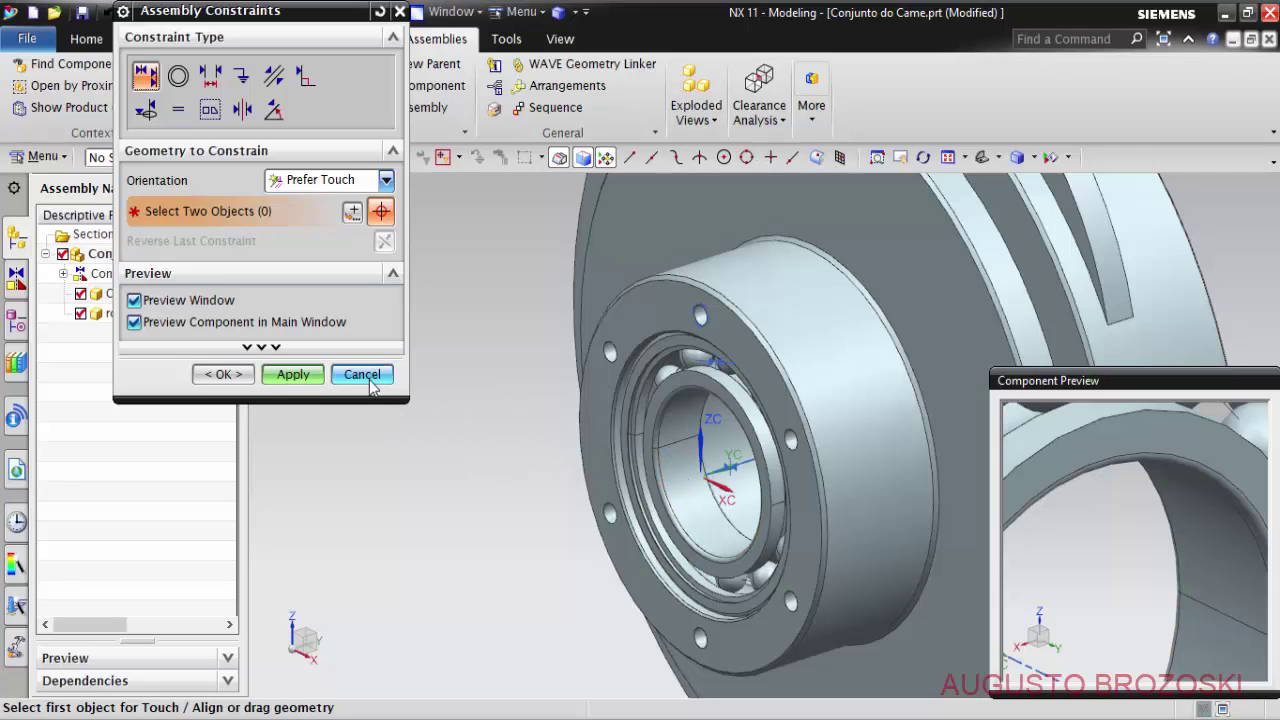
{"action": "left_click", "coordinate": [224, 374]}
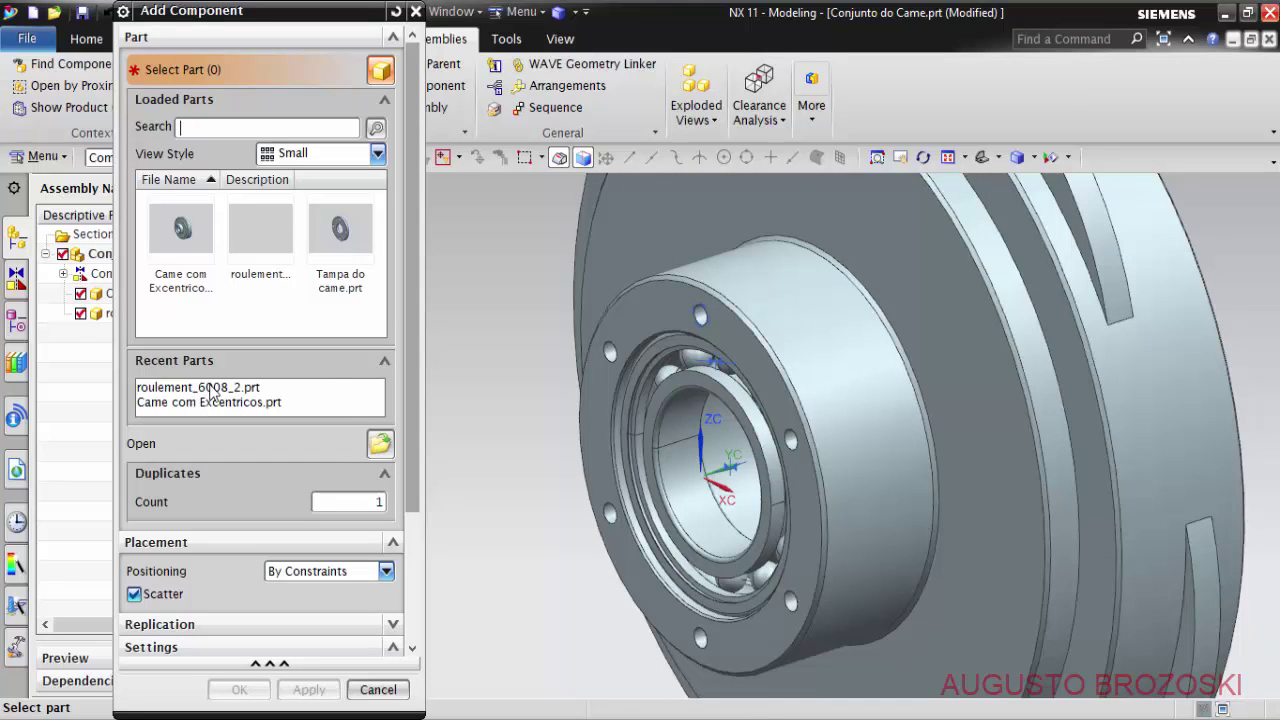
Pick roulement_6008_2.prt again from Recent Parts and orbit to the cam's back side.
{"action": "left_click", "coordinate": [211, 390]}
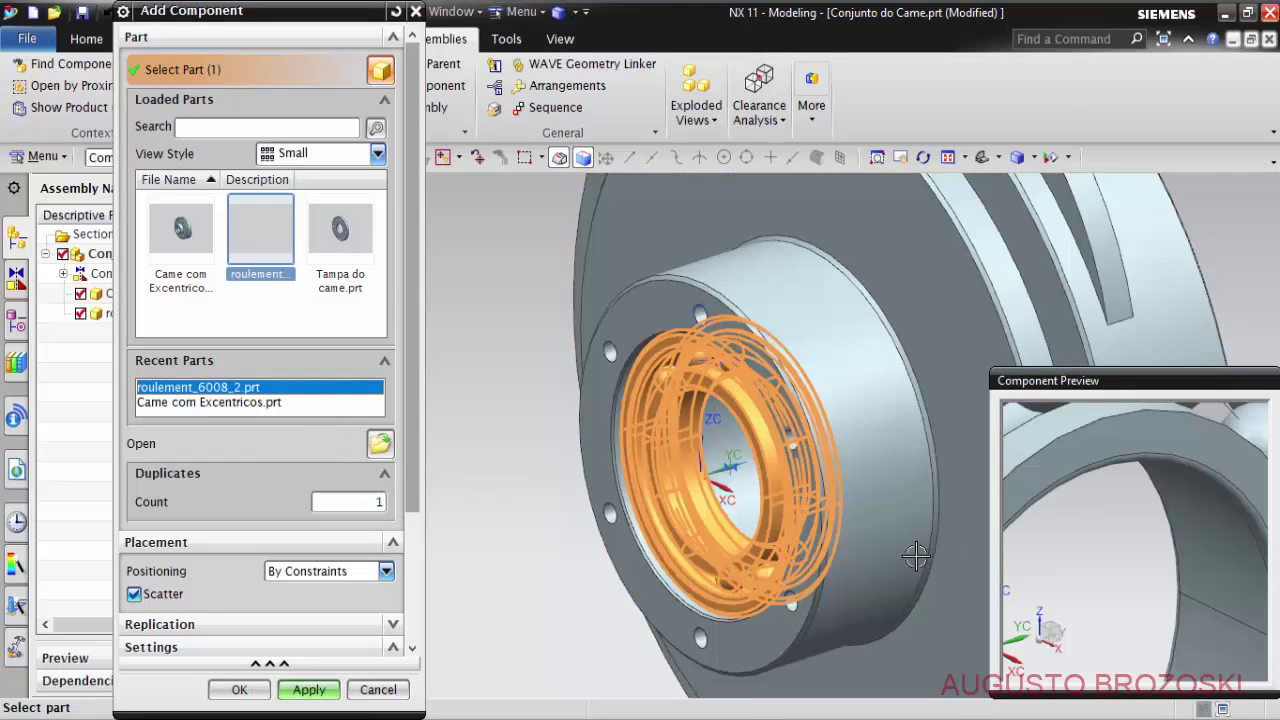
{"action": "scroll", "coordinate": [640, 507], "scroll_direction": "down", "scroll_amount": 2}
{"action": "scroll", "coordinate": [640, 500], "scroll_direction": "down", "scroll_amount": 2}
{"action": "mouse_move", "coordinate": [640, 500]}
{"action": "middle_mouse_down"}
{"action": "mouse_move", "coordinate": [708, 513]}
{"action": "mouse_move", "coordinate": [724, 537]}
{"action": "middle_mouse_up"}
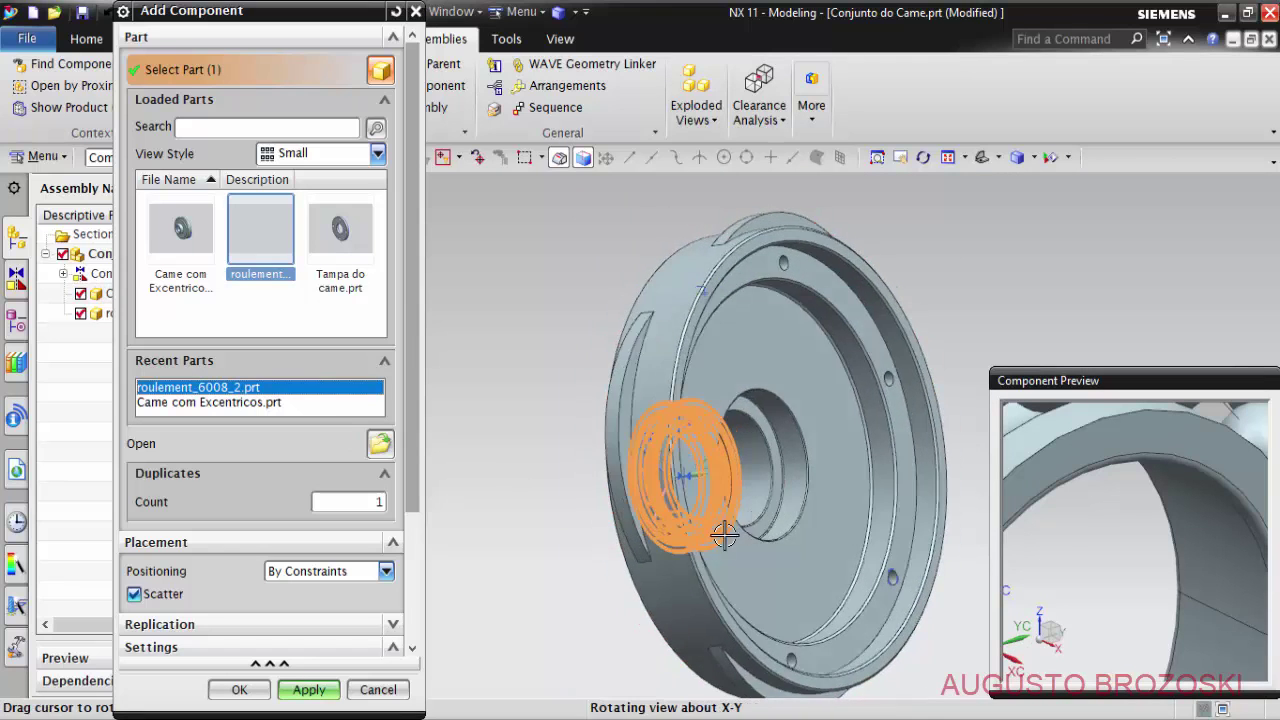
{"action": "scroll", "coordinate": [724, 537], "scroll_direction": "up", "scroll_amount": 2}
{"action": "scroll", "coordinate": [760, 490], "scroll_direction": "up", "scroll_amount": 2}
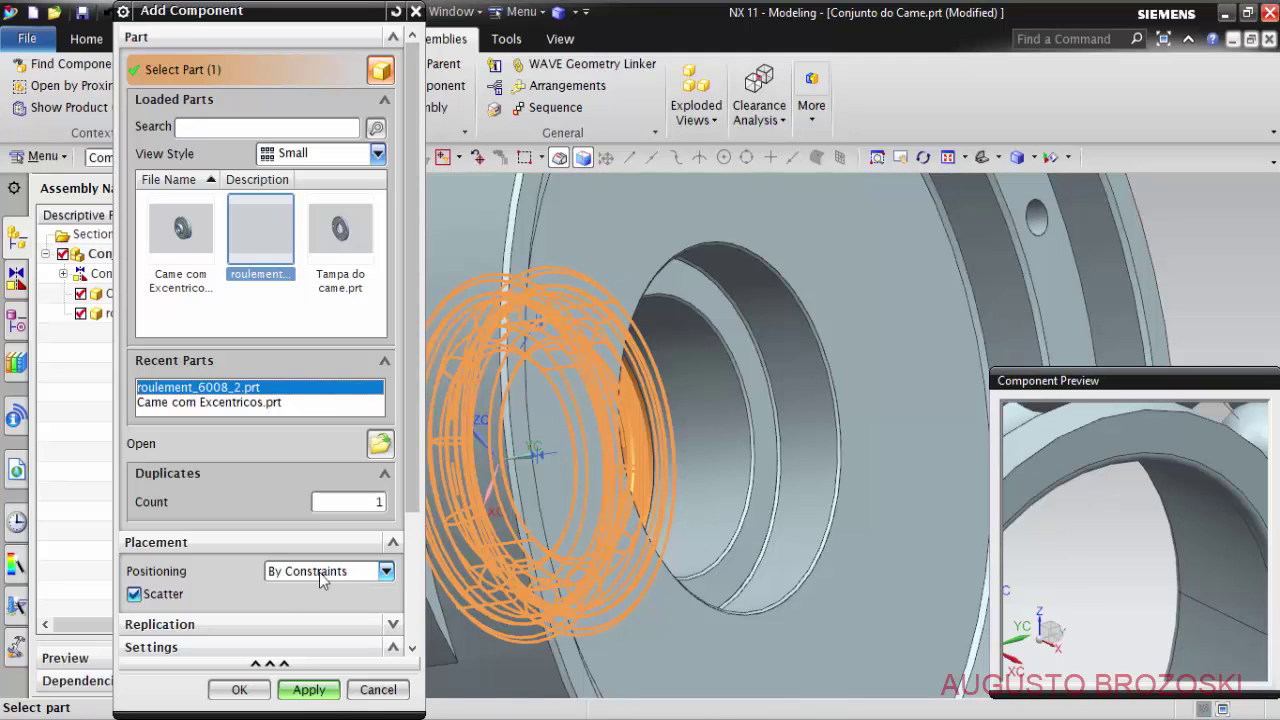
Add the second bearing and align its centreline with the cam's centreline.
{"action": "left_click", "coordinate": [240, 690]}
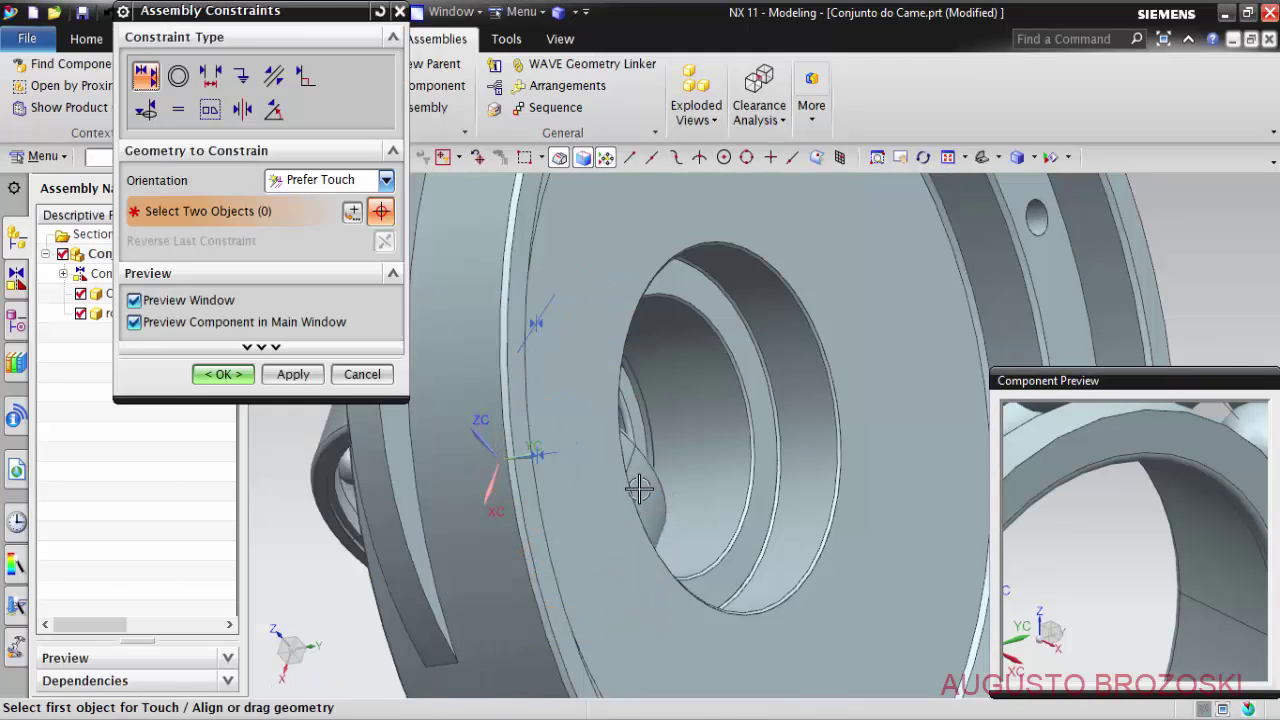
{"action": "middle_click_drag", "start_coordinate": [600, 556], "coordinate": [614, 528]}
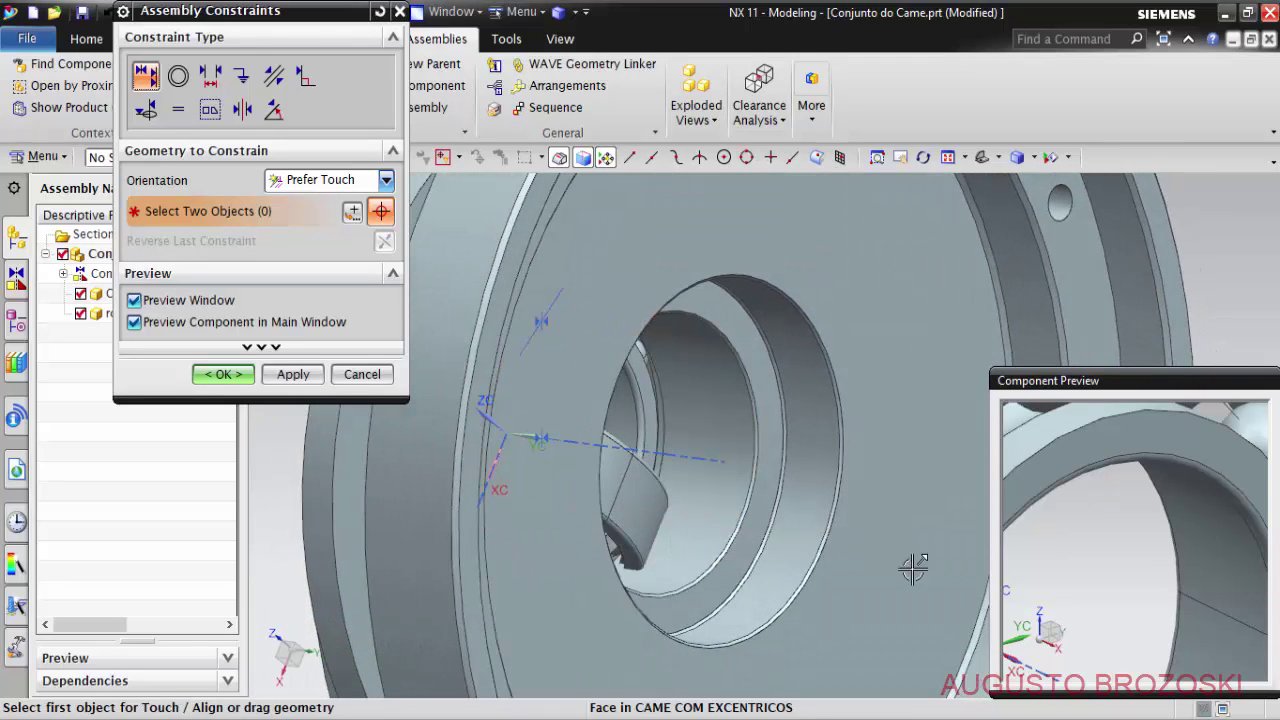
{"action": "scroll", "coordinate": [1094, 540], "scroll_direction": "down", "scroll_amount": 5}
{"action": "scroll", "coordinate": [1098, 592], "scroll_direction": "up", "scroll_amount": 3}
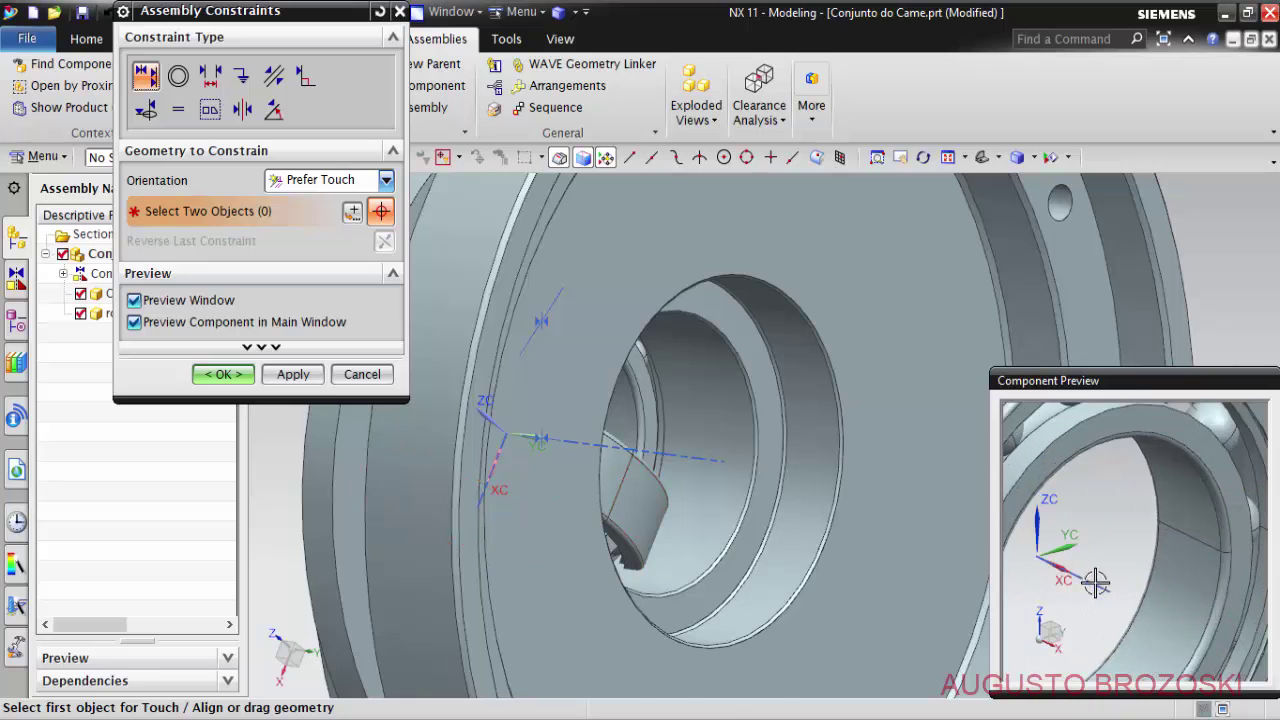
{"action": "left_click", "coordinate": [1098, 582]}
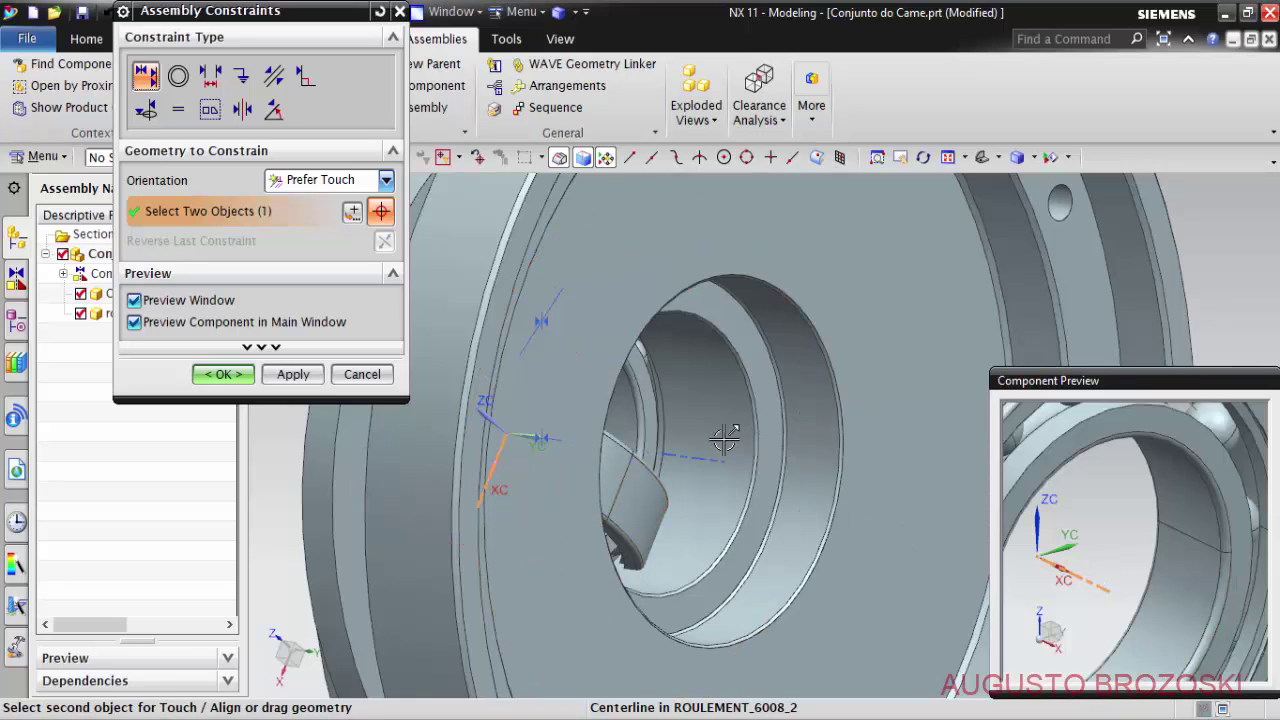
{"action": "left_click", "coordinate": [698, 458]}
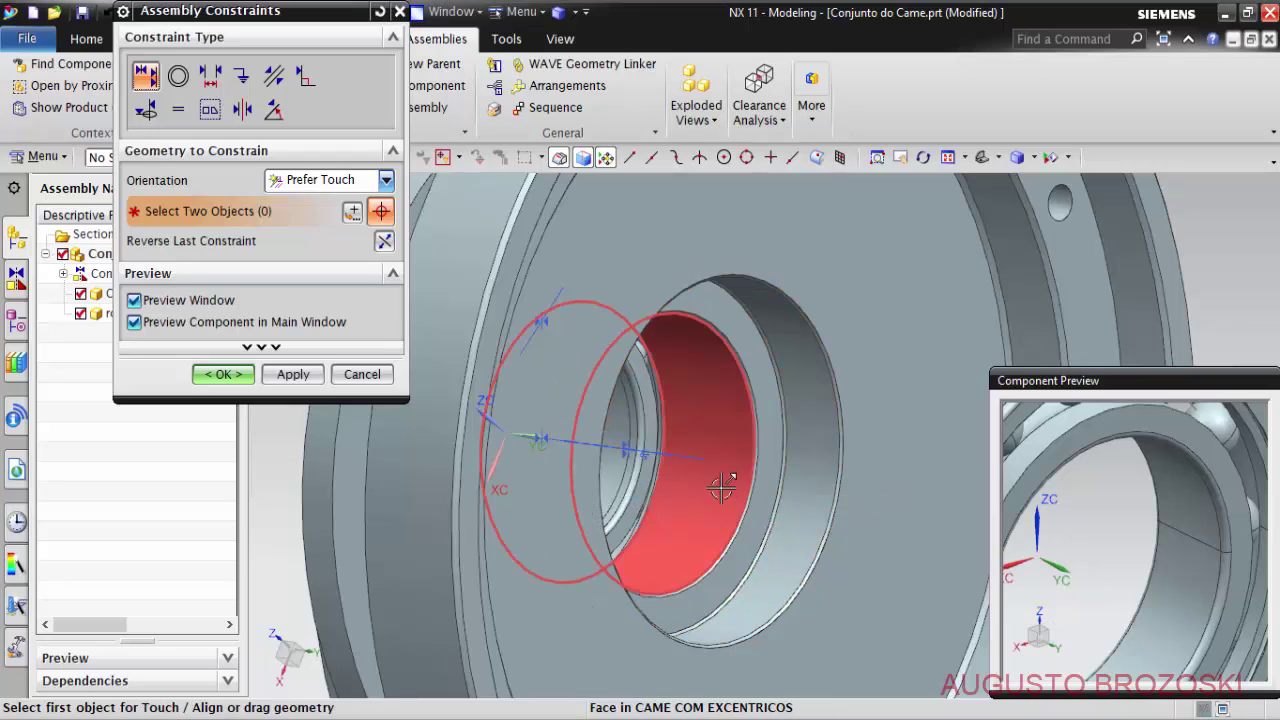
{"action": "left_click", "coordinate": [297, 377]}
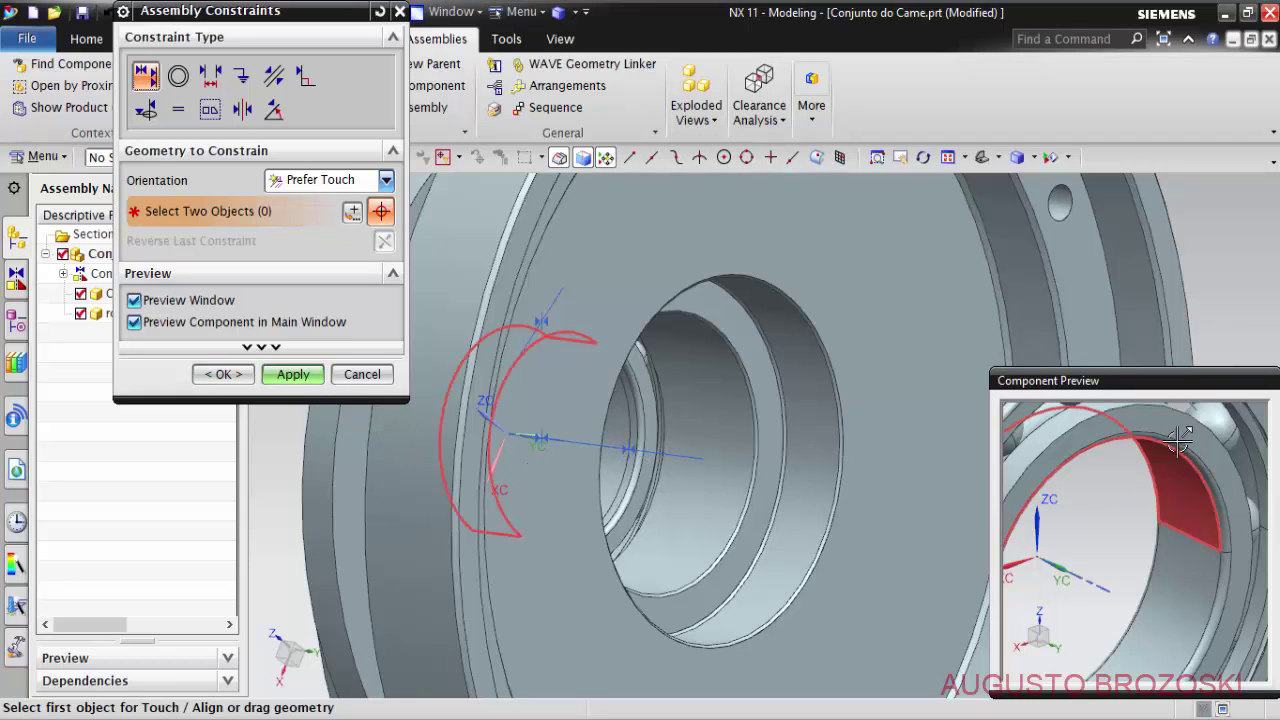
Touch the bearing's outer face to the cam bore face, reverse it, and confirm.
{"action": "left_click", "coordinate": [1133, 420]}
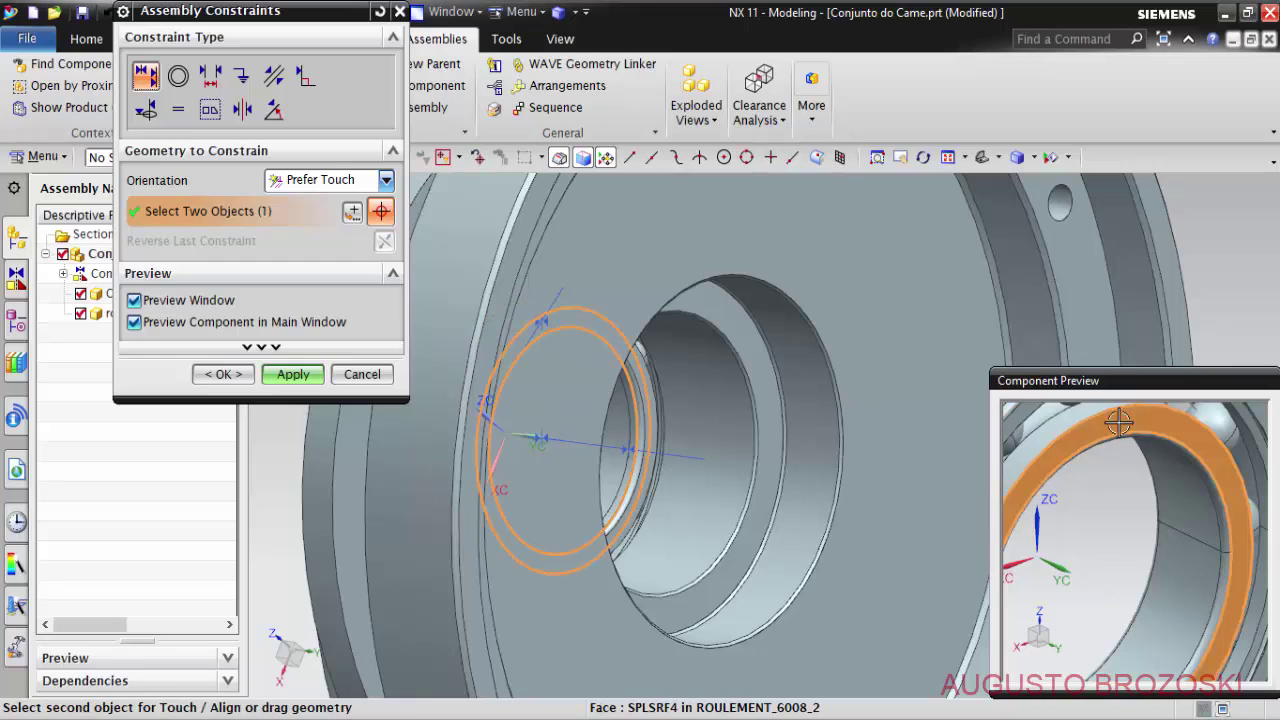
{"action": "left_click", "coordinate": [735, 337]}
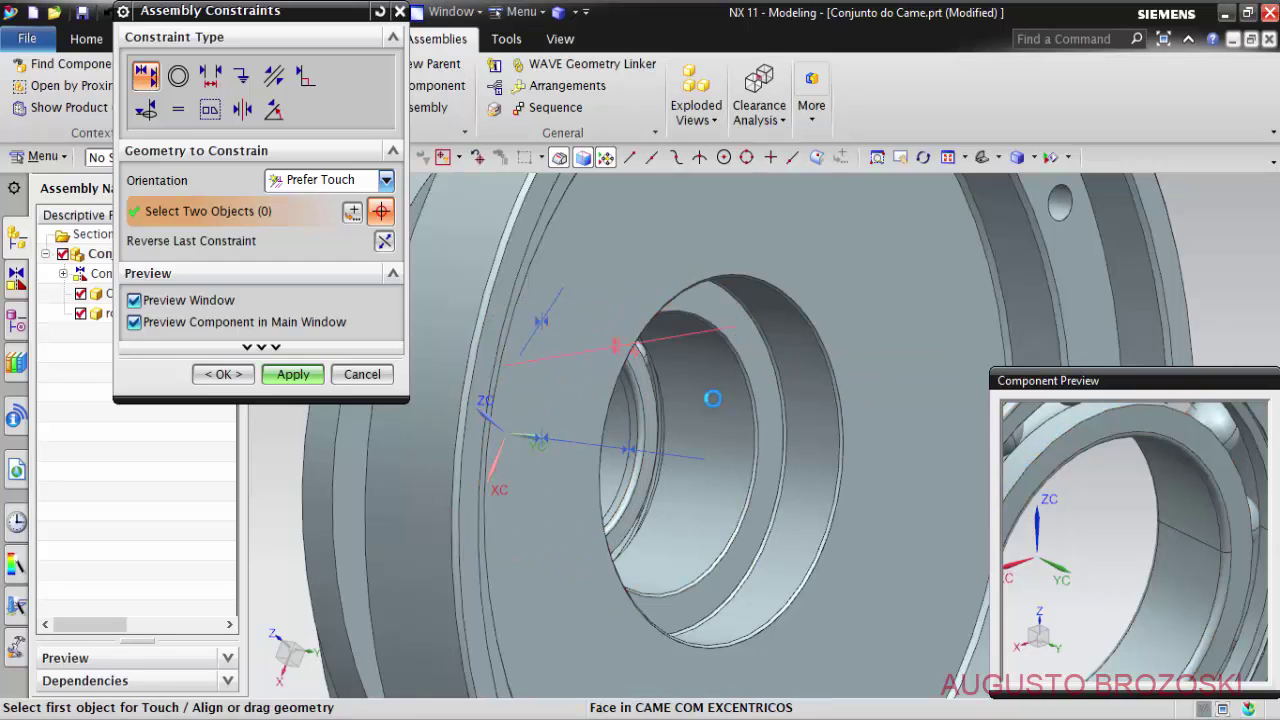
{"action": "left_click", "coordinate": [384, 241]}
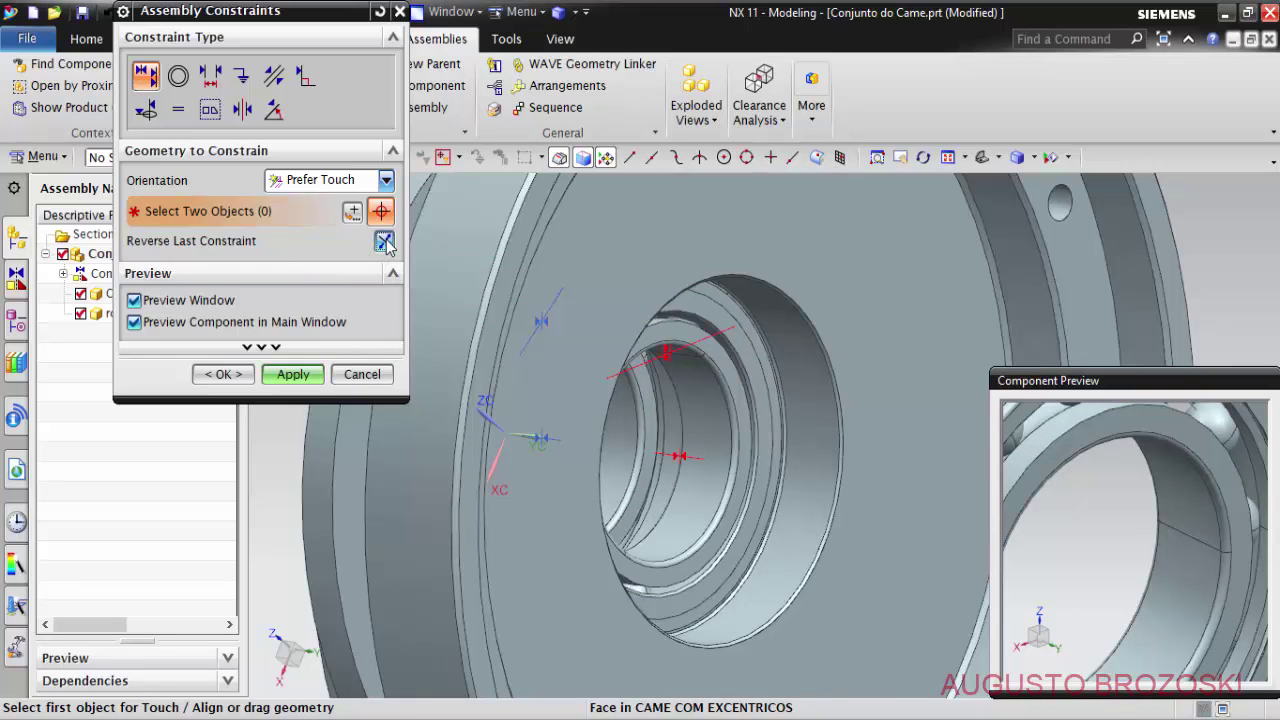
{"action": "left_click", "coordinate": [223, 372]}
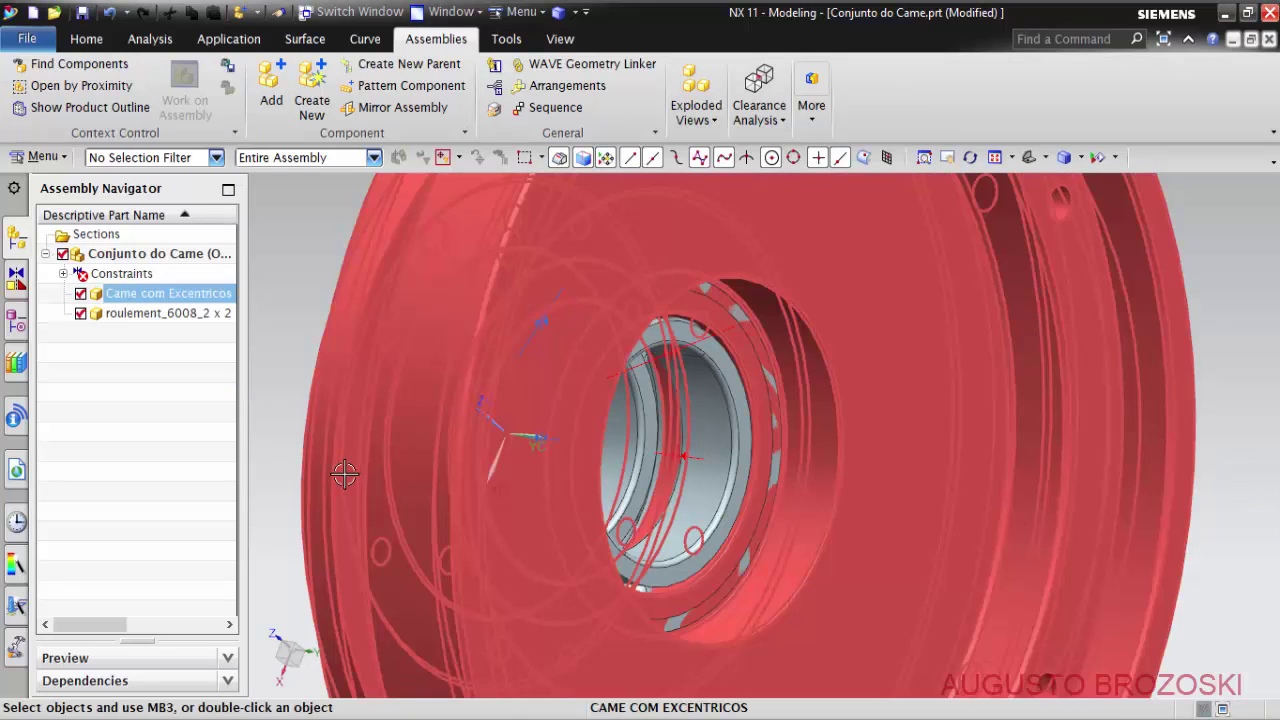
Redefine the bearing's Touch constraint in the Constraint Navigator, reversing it to Align.
{"action": "scroll", "coordinate": [528, 443], "scroll_direction": "down", "scroll_amount": 2}
{"action": "scroll", "coordinate": [528, 443], "scroll_direction": "down", "scroll_amount": 1}
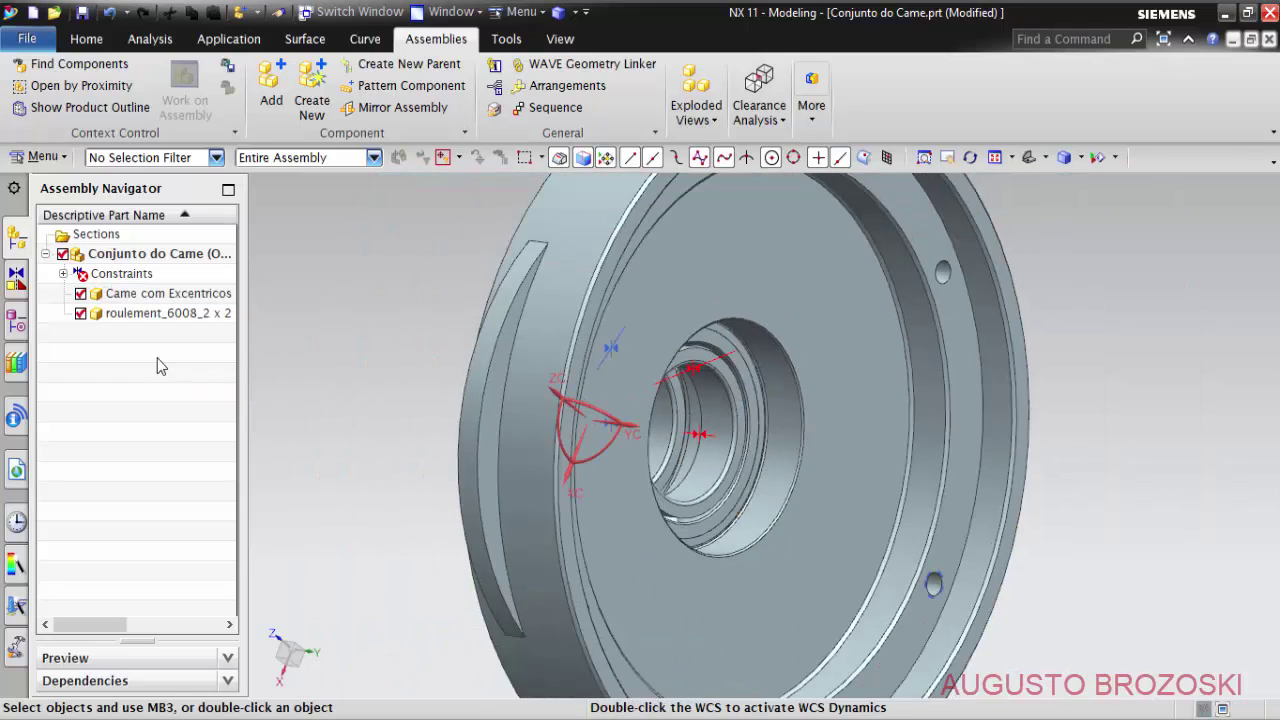
{"action": "left_click", "coordinate": [17, 280]}
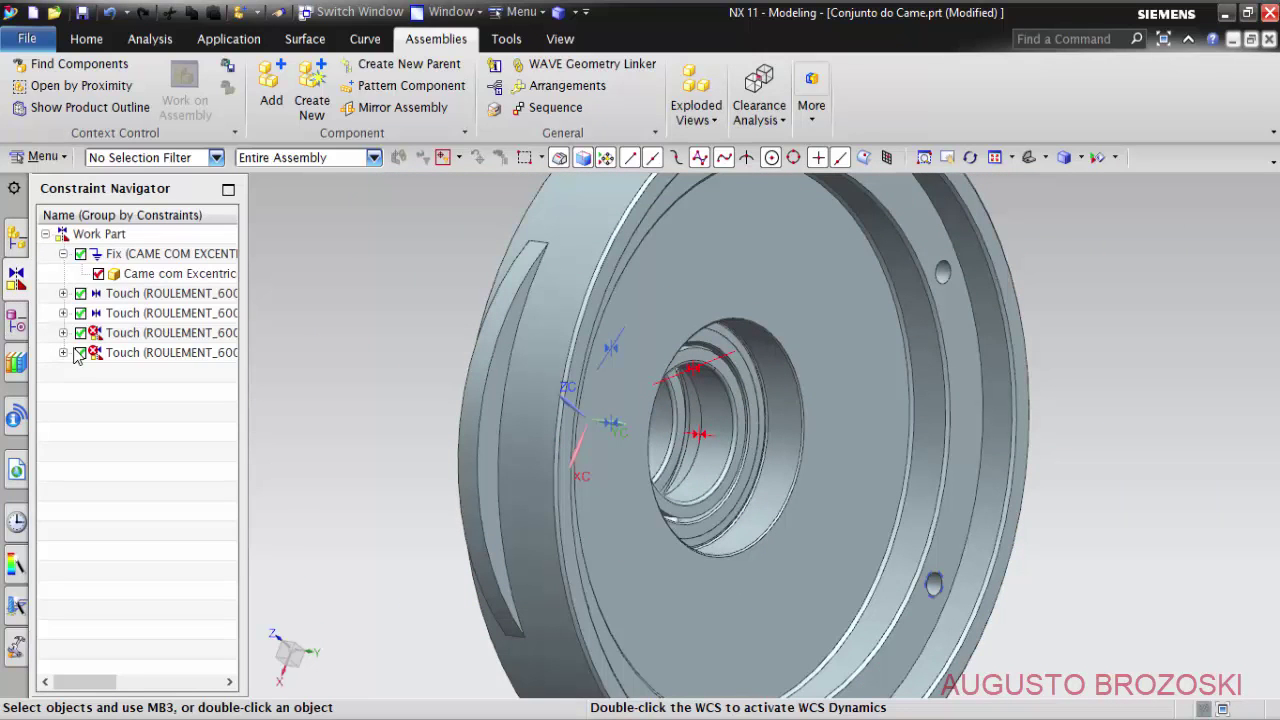
{"action": "left_click", "coordinate": [181, 343]}
{"action": "right_click", "coordinate": [176, 340]}
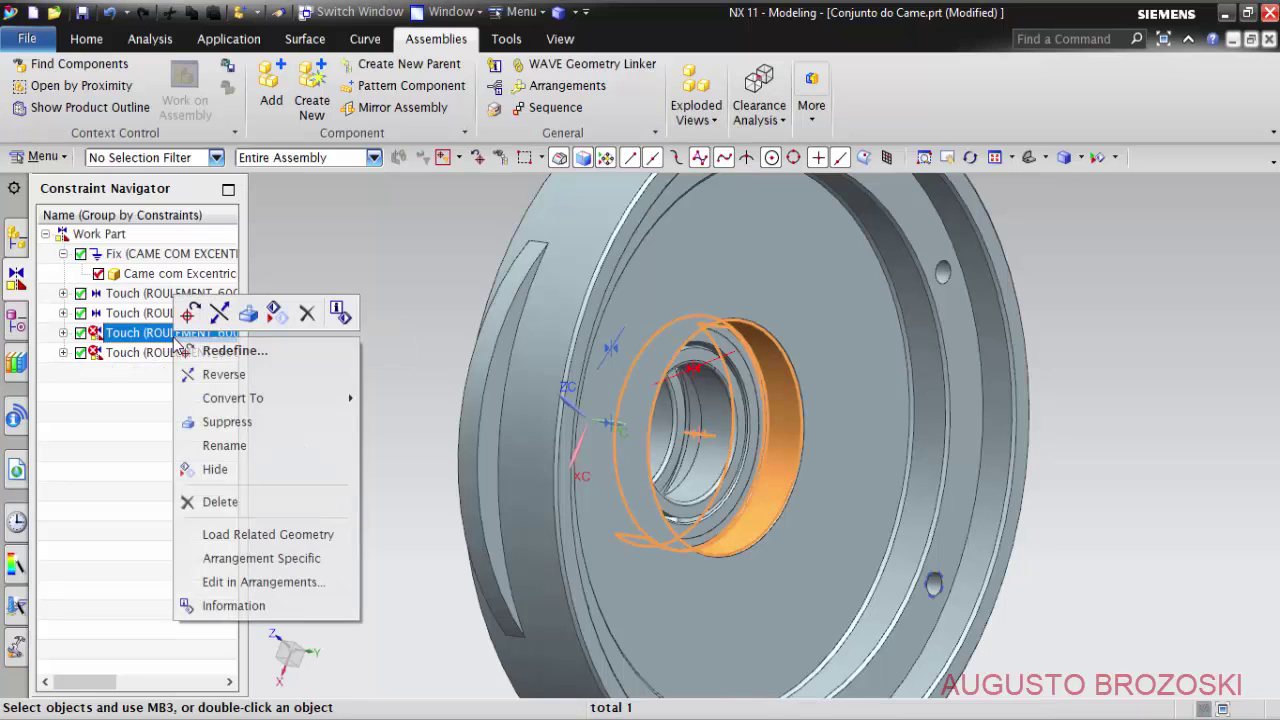
{"action": "left_click", "coordinate": [230, 354]}
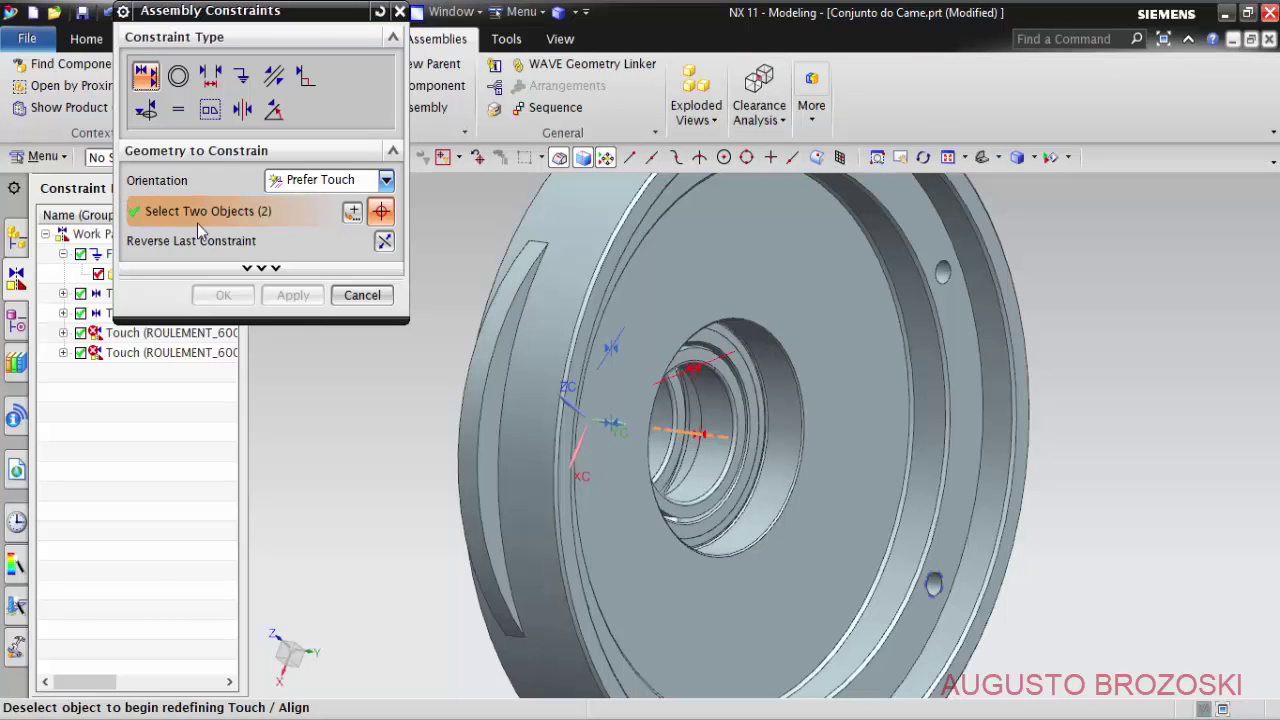
{"action": "left_click", "coordinate": [383, 242]}
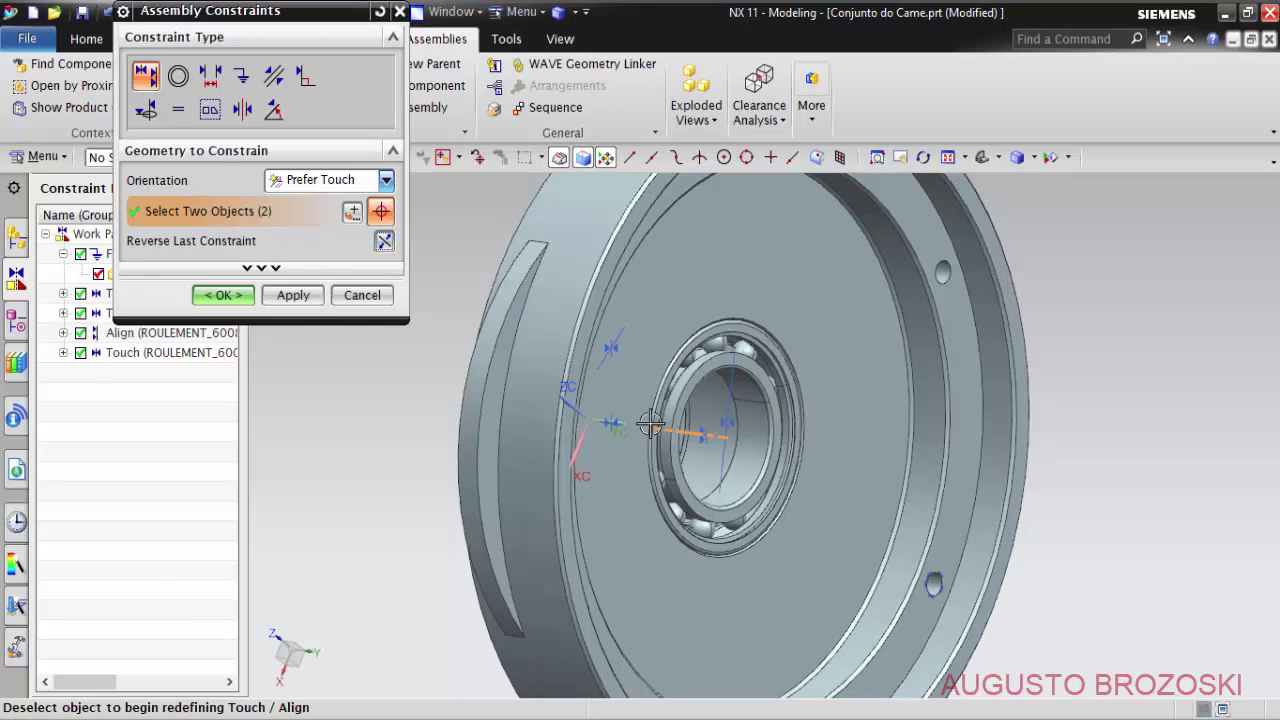
{"action": "scroll", "coordinate": [724, 419], "scroll_direction": "up", "scroll_amount": 5}
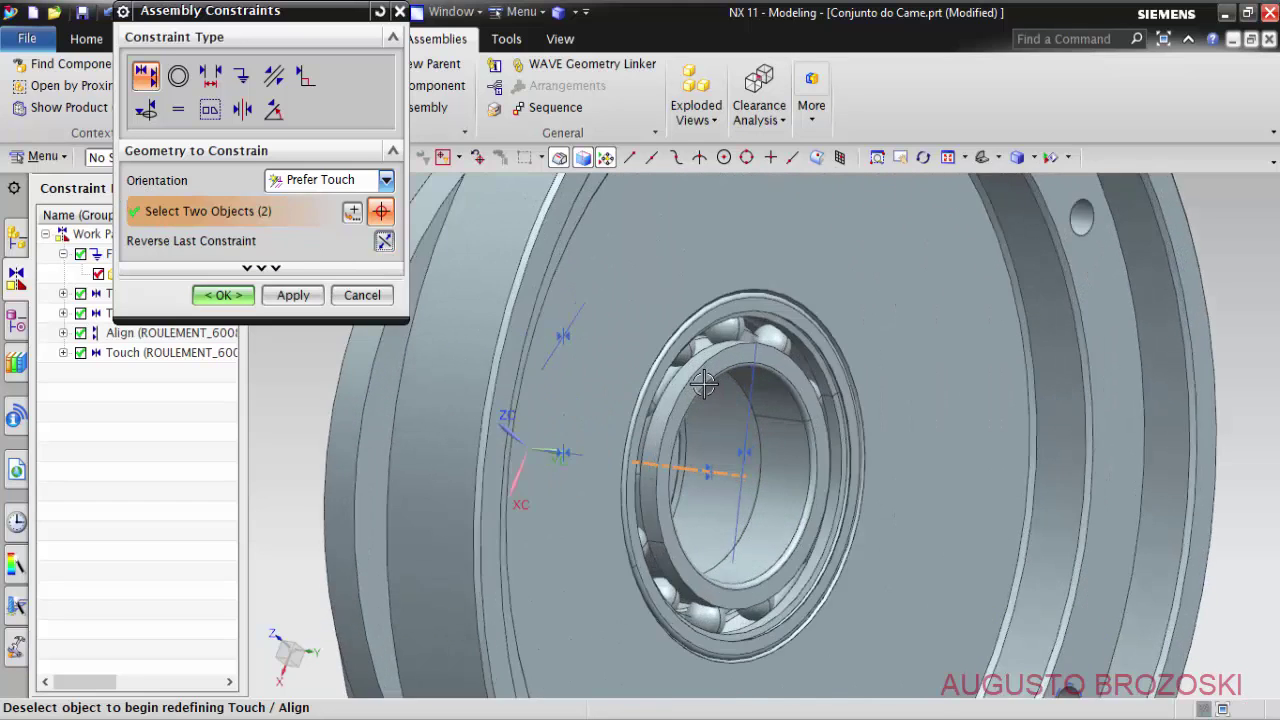
{"action": "left_click", "coordinate": [229, 297]}
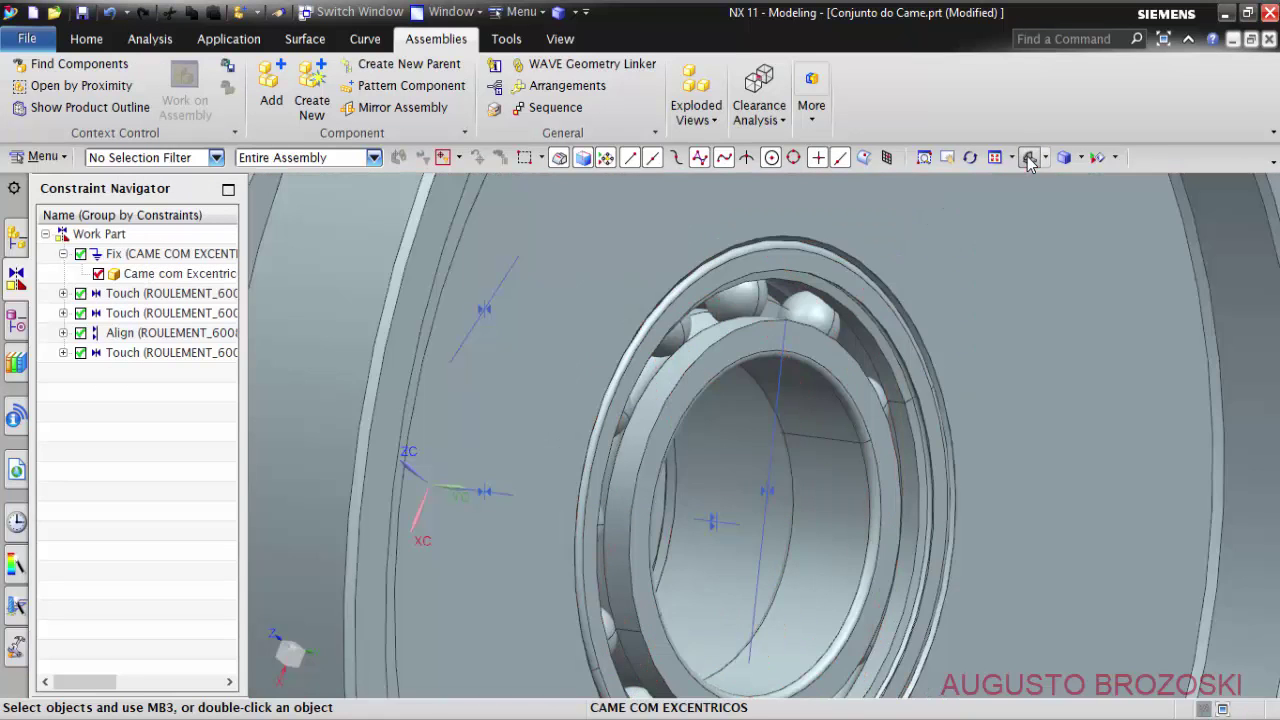
Orbit to a side-on view and save the Conjunto do Came assembly.
{"action": "middle_click_drag", "start_coordinate": [1020, 180], "coordinate": [945, 201]}
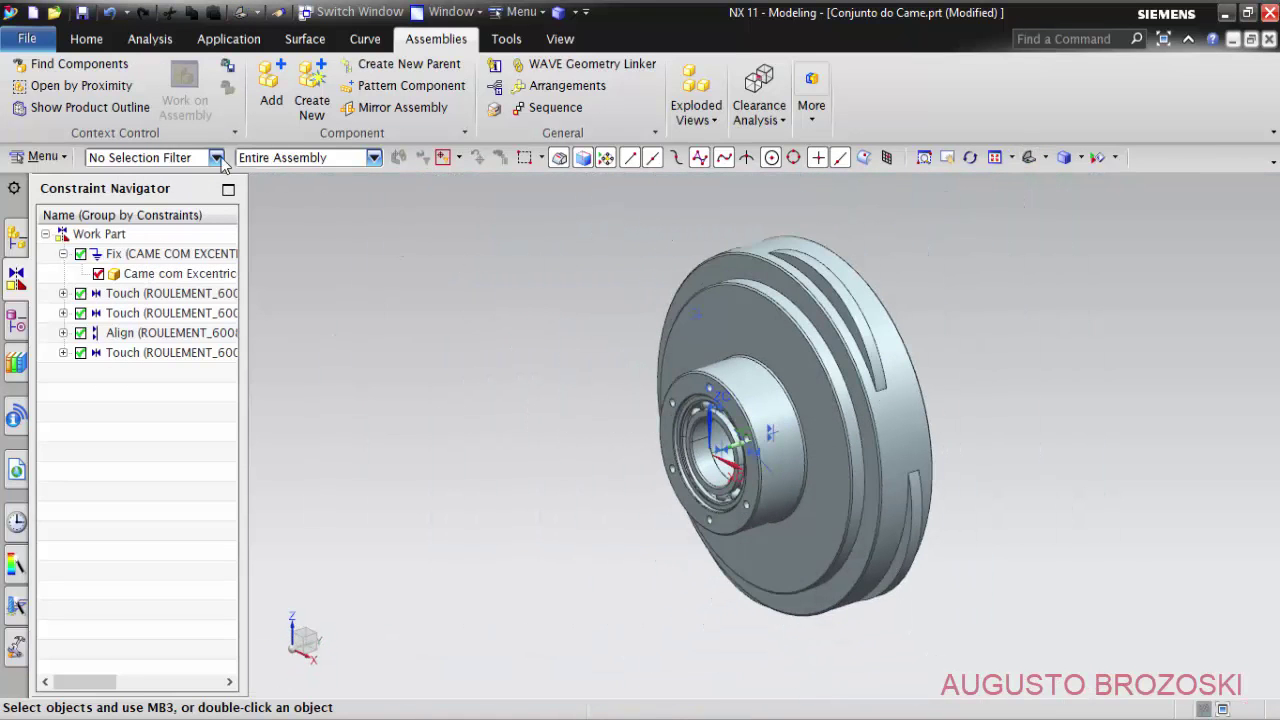
{"action": "left_click", "coordinate": [83, 13]}
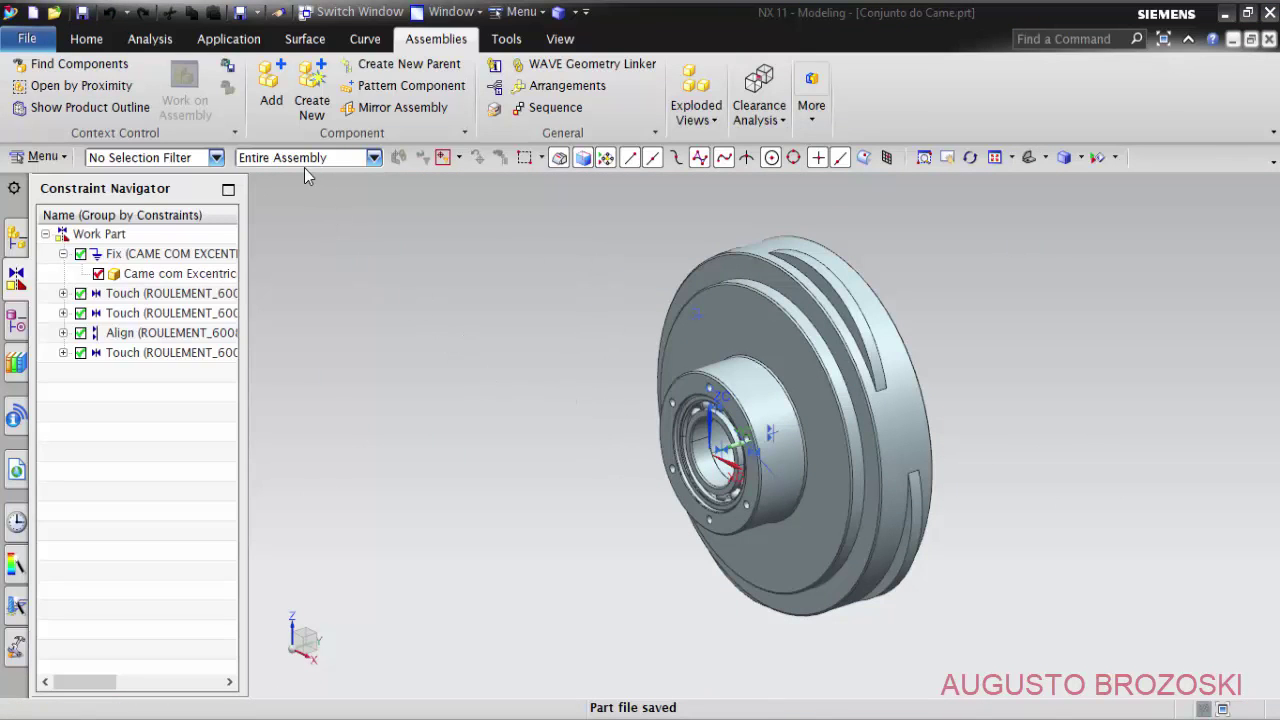
{"action": "left_click", "coordinate": [271, 88]}
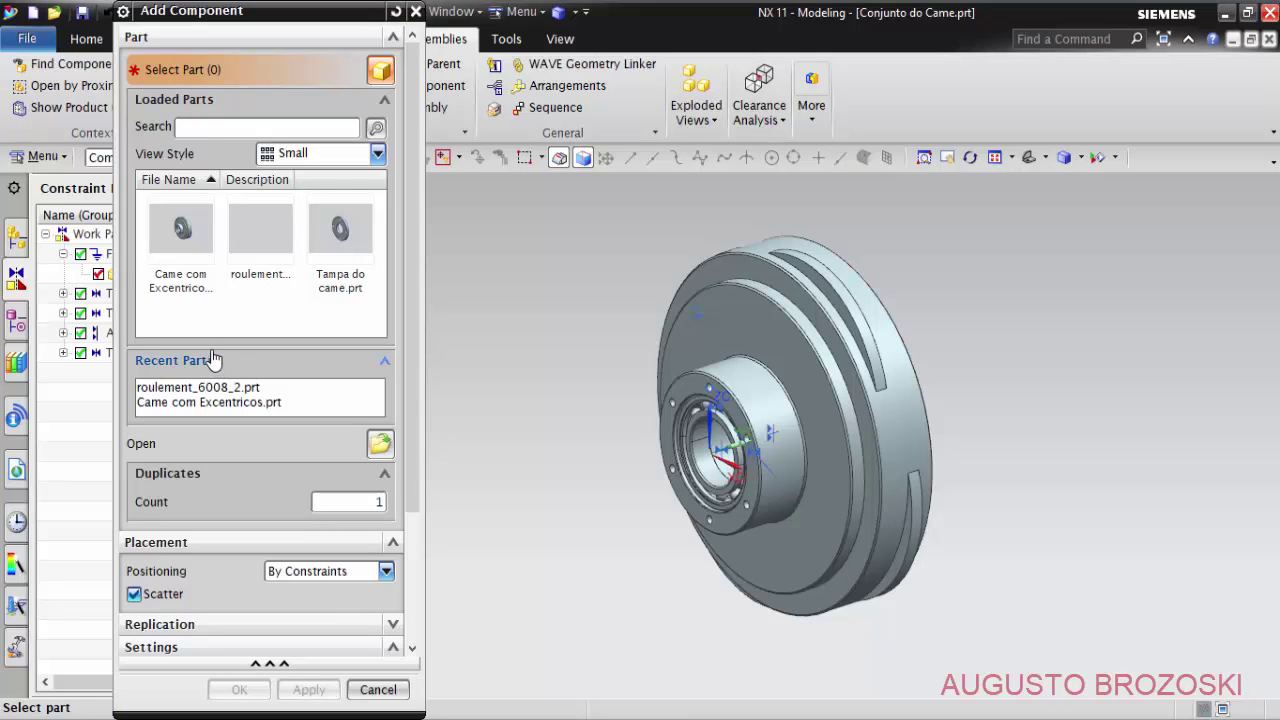
Load Excentrico do Came.prt from disk as the component to add.
{"action": "left_click", "coordinate": [381, 446]}
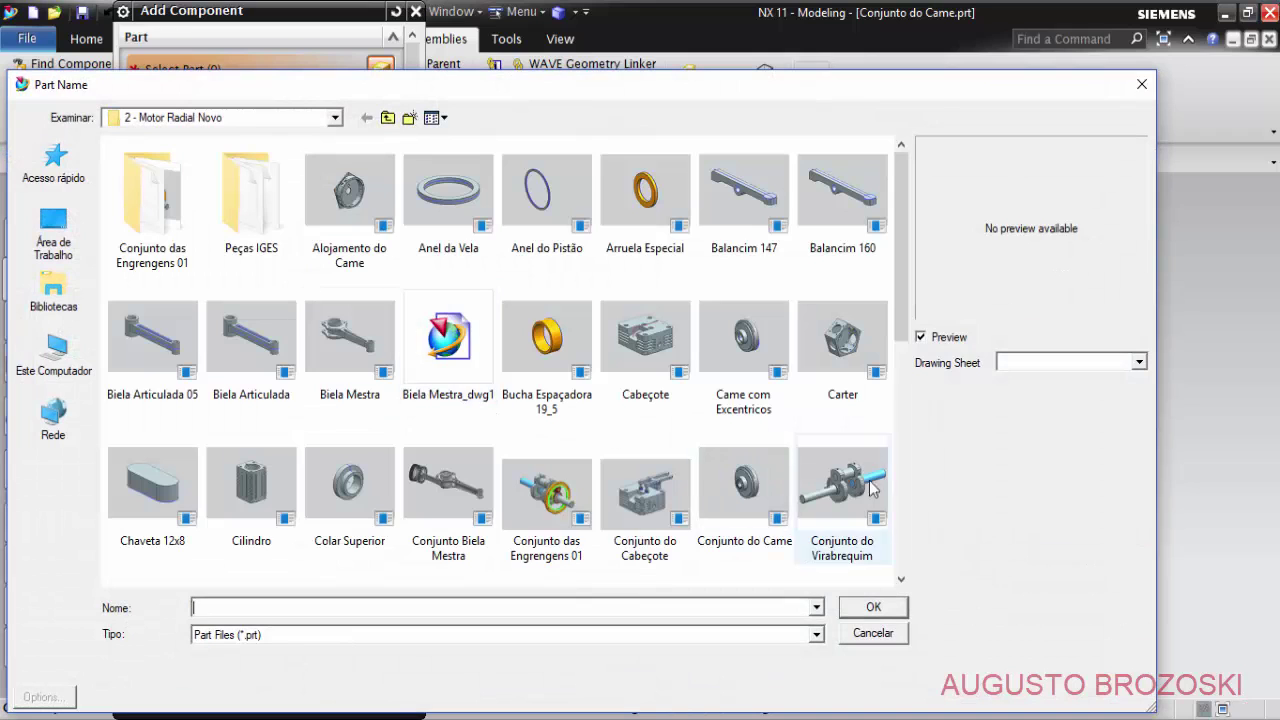
{"action": "left_click", "coordinate": [904, 540]}
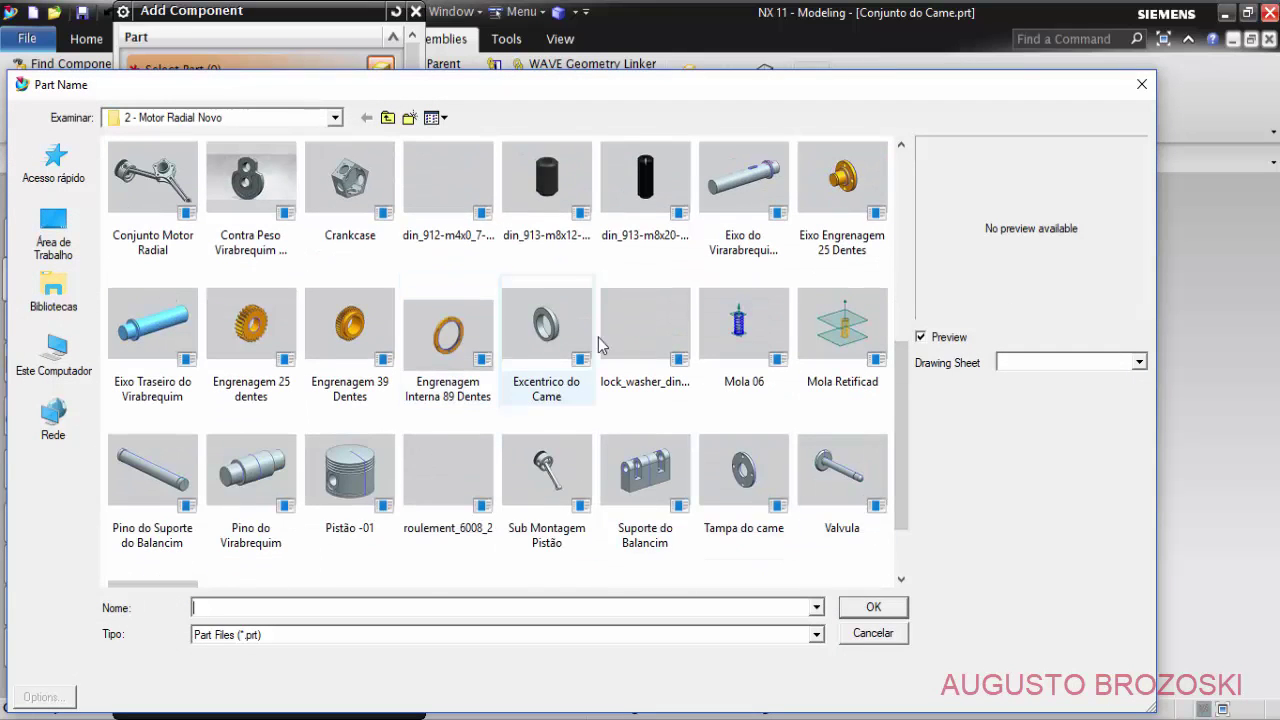
{"action": "left_click", "coordinate": [545, 354]}
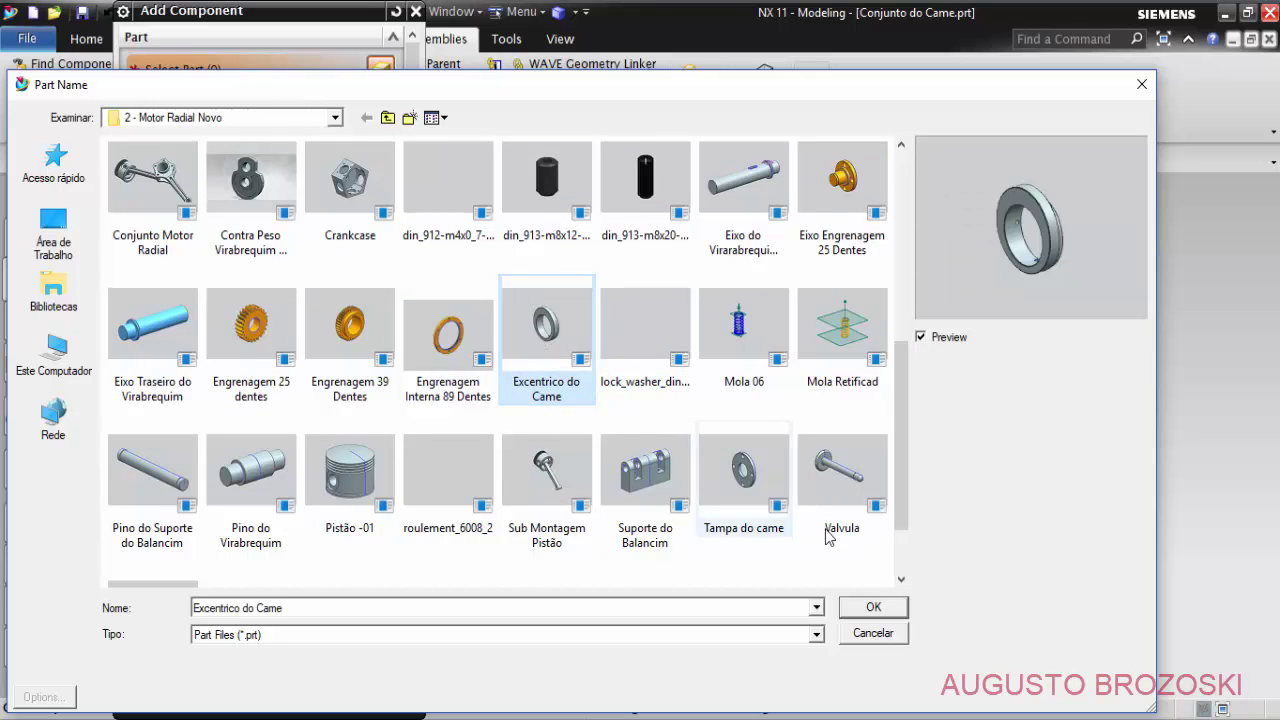
{"action": "left_click", "coordinate": [867, 610]}
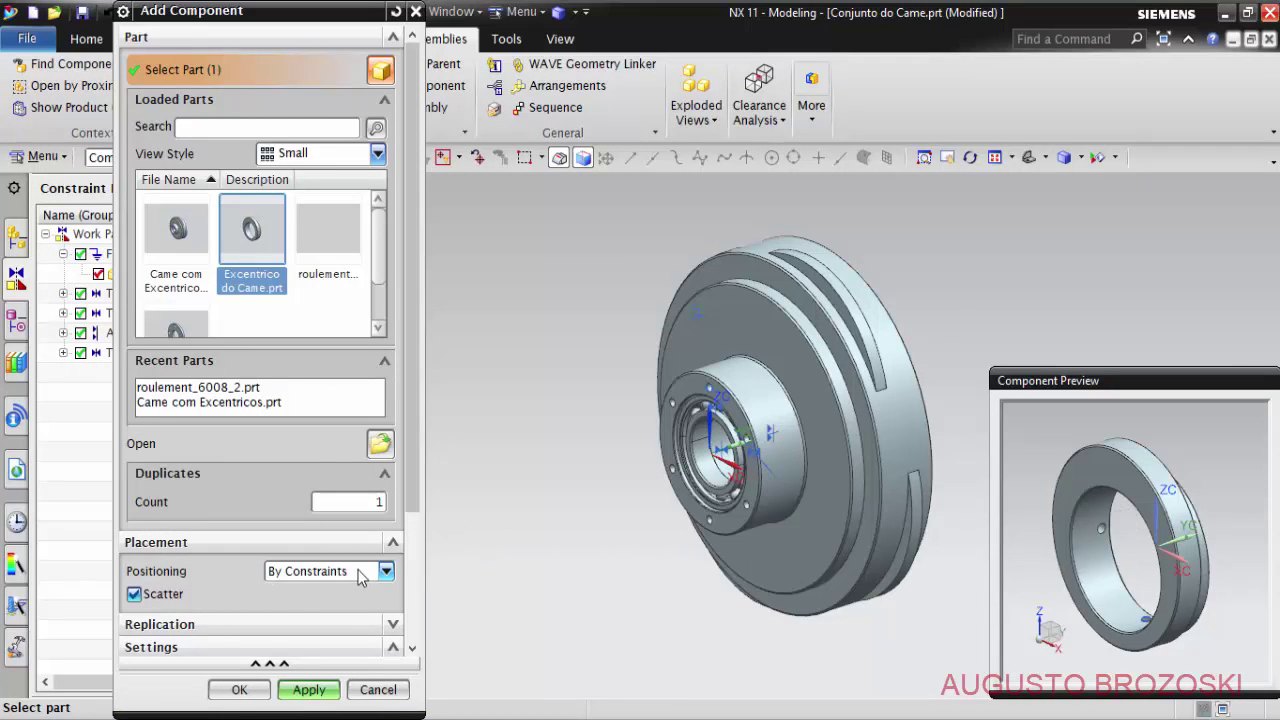
Add the eccentric and touch one of its faces to the cam face.
{"action": "left_click", "coordinate": [240, 690]}
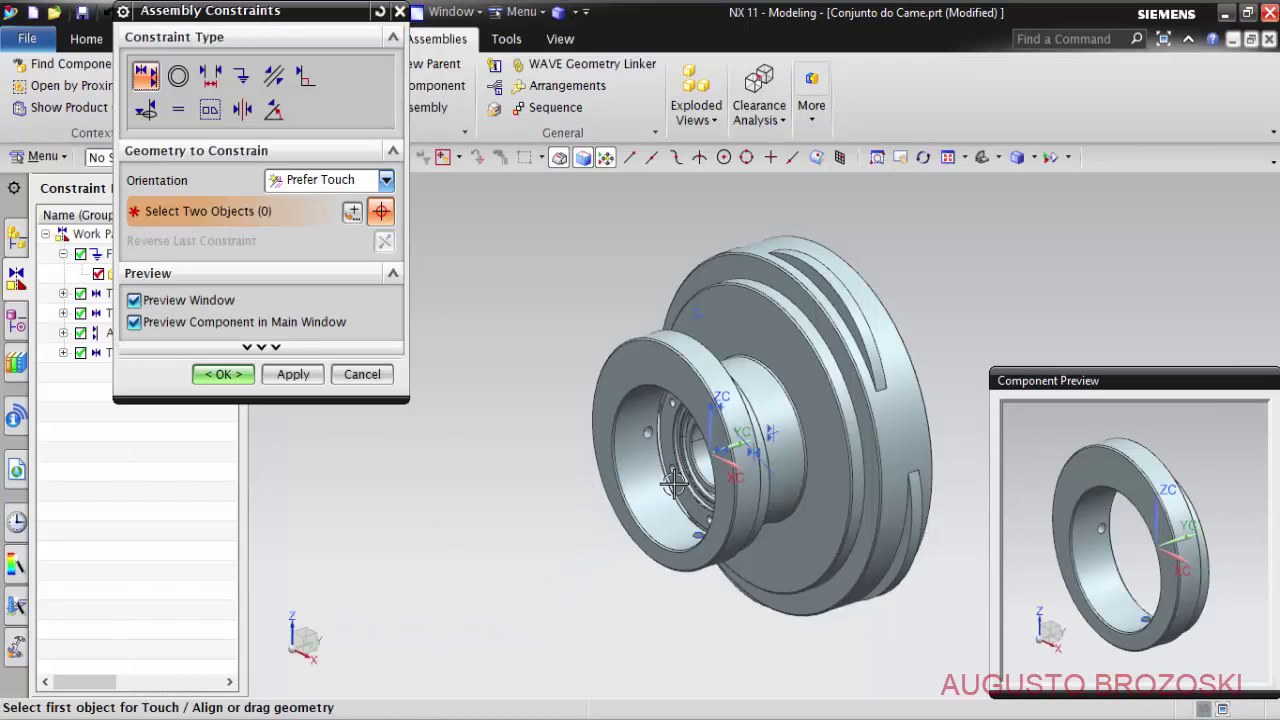
{"action": "middle_click_drag", "start_coordinate": [1088, 537], "coordinate": [1190, 468]}
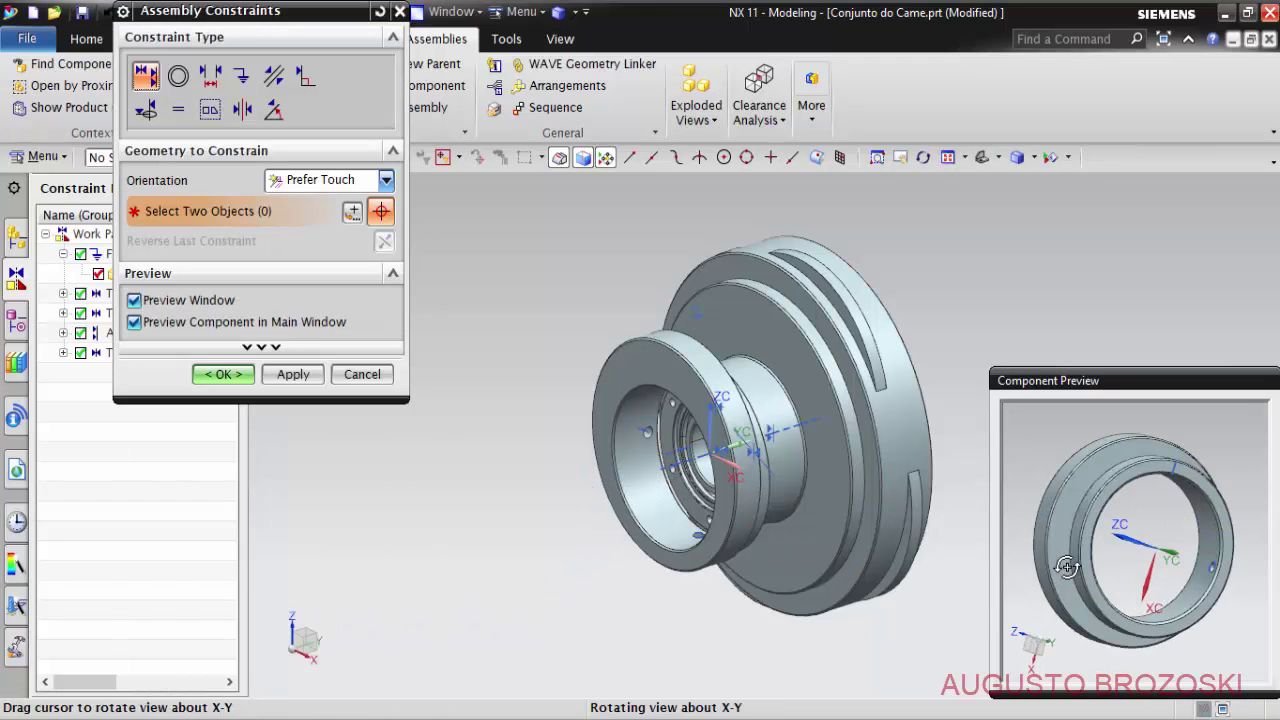
{"action": "scroll", "coordinate": [1140, 485], "scroll_direction": "down", "scroll_amount": 3}
{"action": "scroll", "coordinate": [1140, 487], "scroll_direction": "down", "scroll_amount": 1}
{"action": "scroll", "coordinate": [1120, 490], "scroll_direction": "down", "scroll_amount": 1}
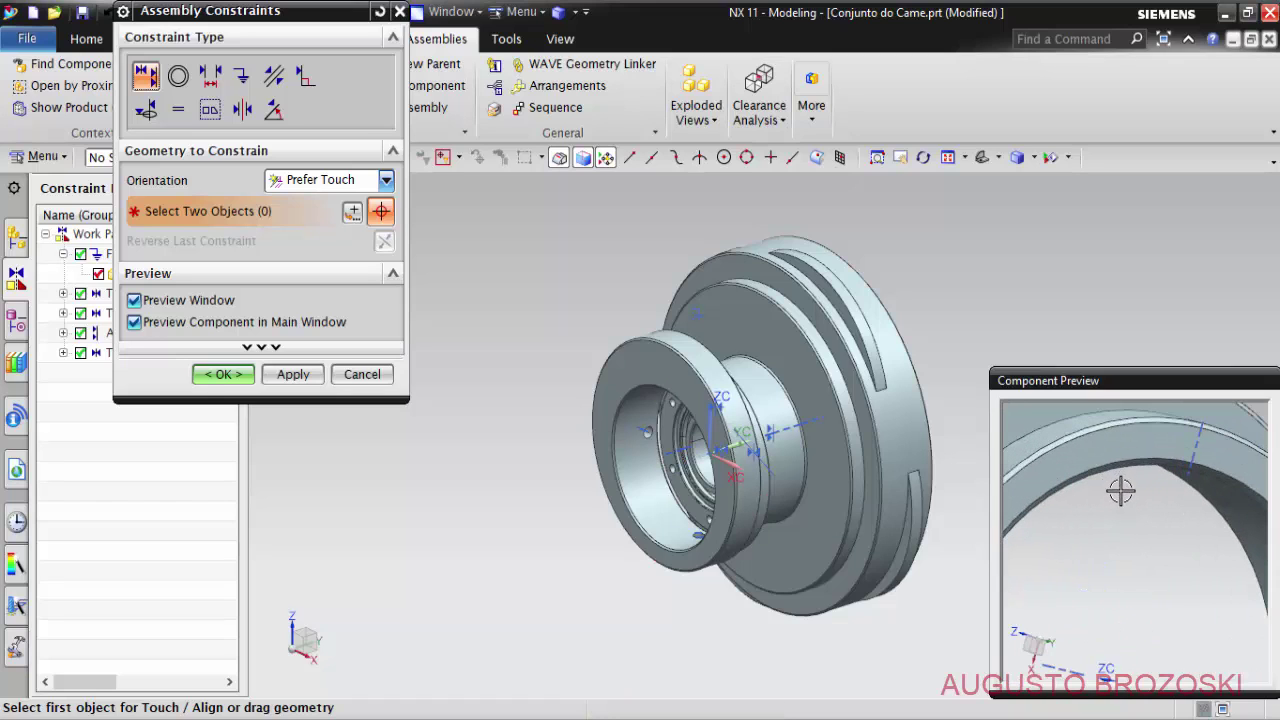
{"action": "left_click", "coordinate": [1155, 432]}
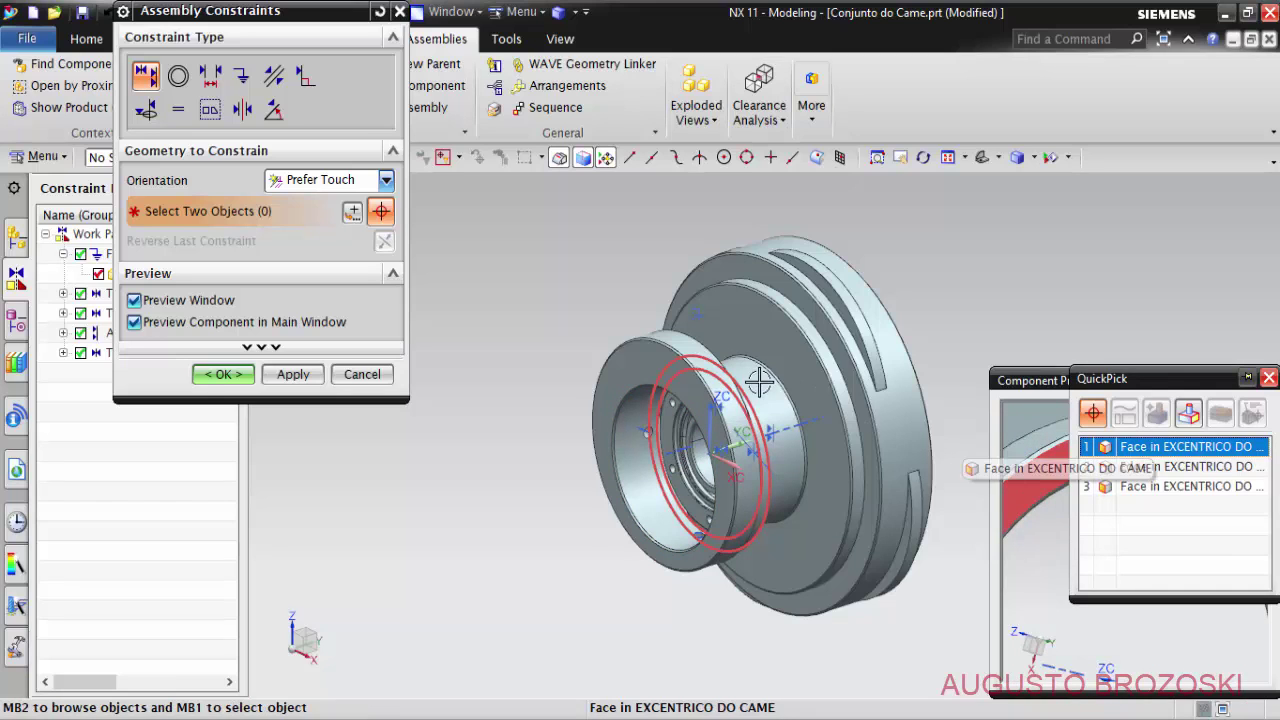
{"action": "scroll", "coordinate": [779, 369], "scroll_direction": "down", "scroll_amount": 3}
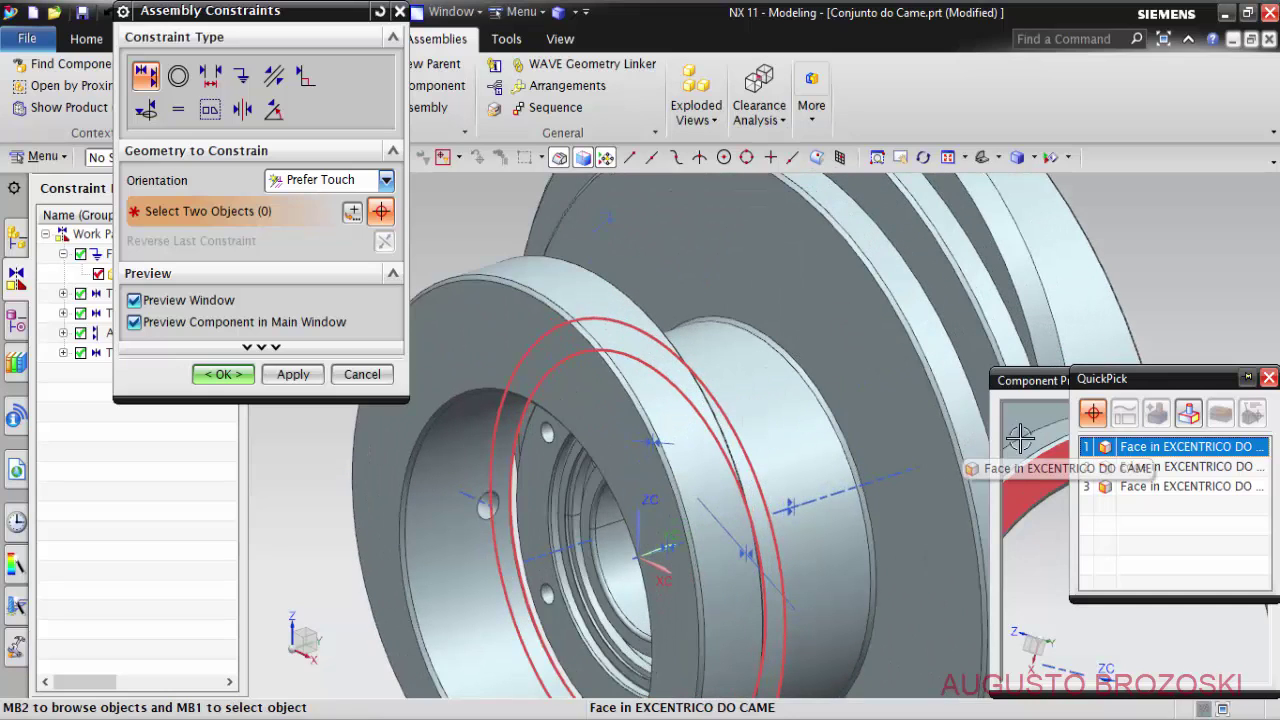
{"action": "left_click", "coordinate": [1150, 446]}
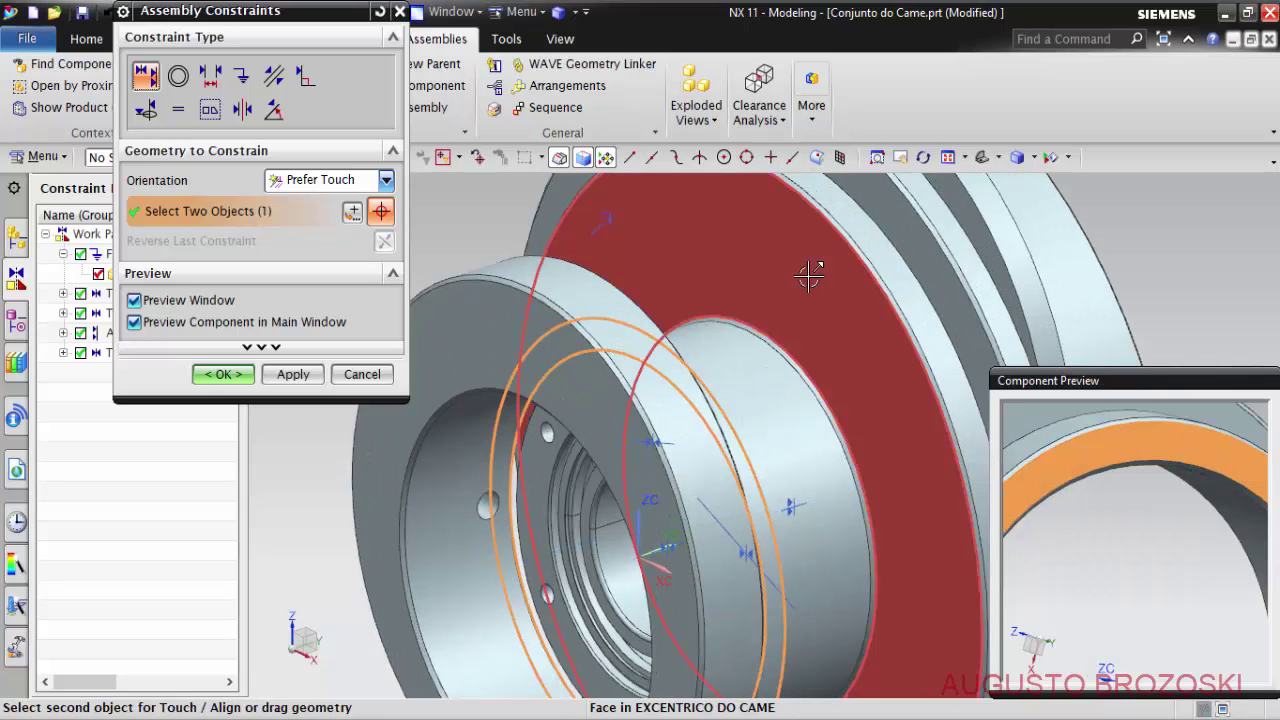
{"action": "left_click", "coordinate": [810, 276]}
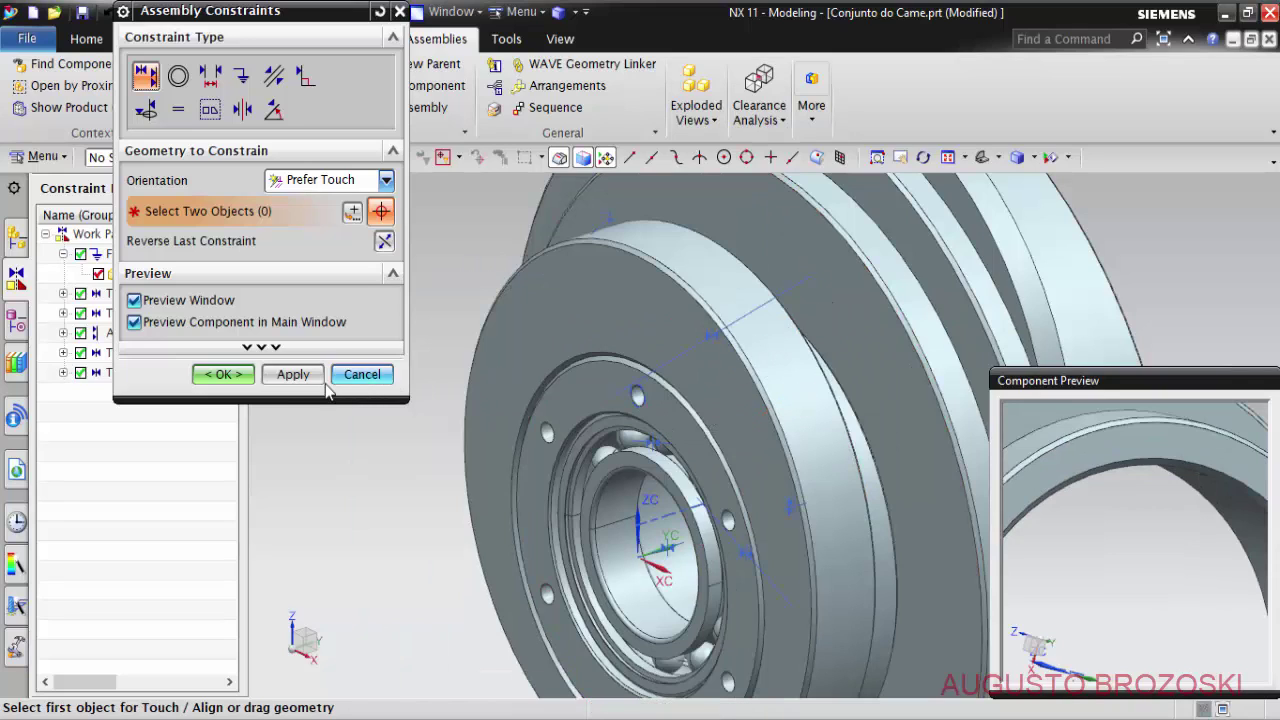
{"action": "left_click", "coordinate": [291, 374]}
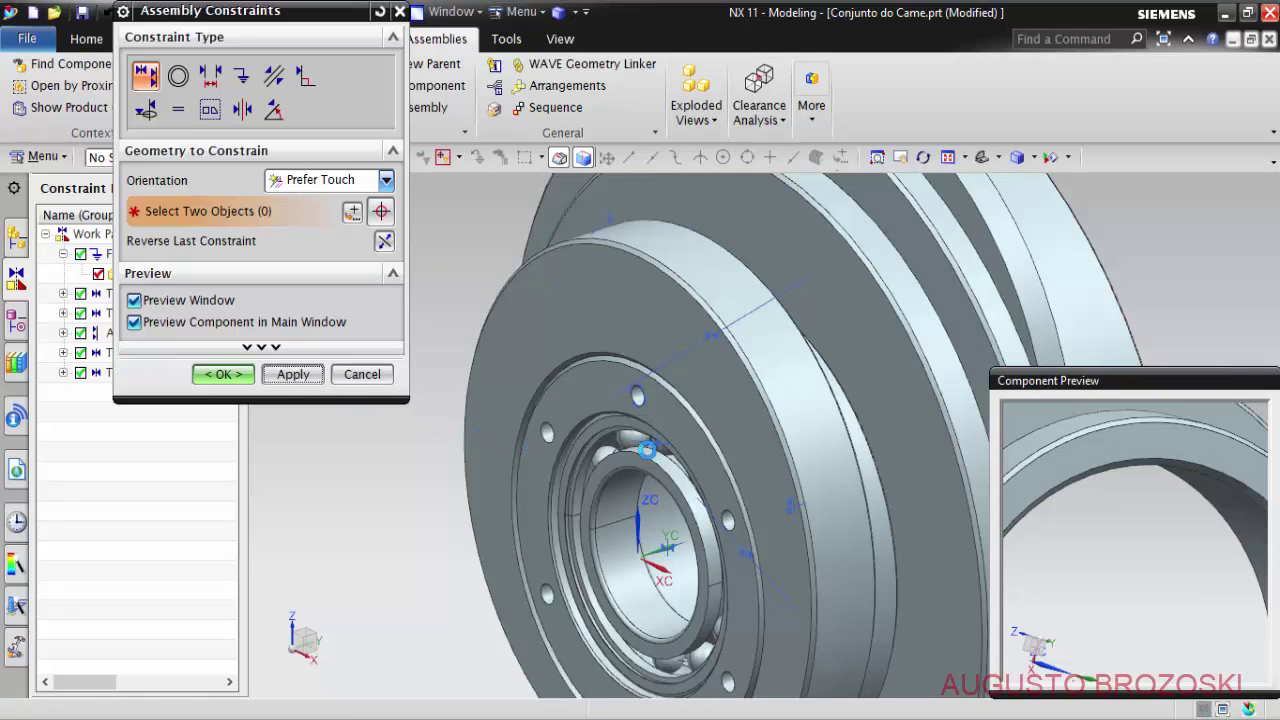
Touch-constrain the eccentric's centreline to the bearing face and apply.
{"action": "left_click", "coordinate": [134, 324]}
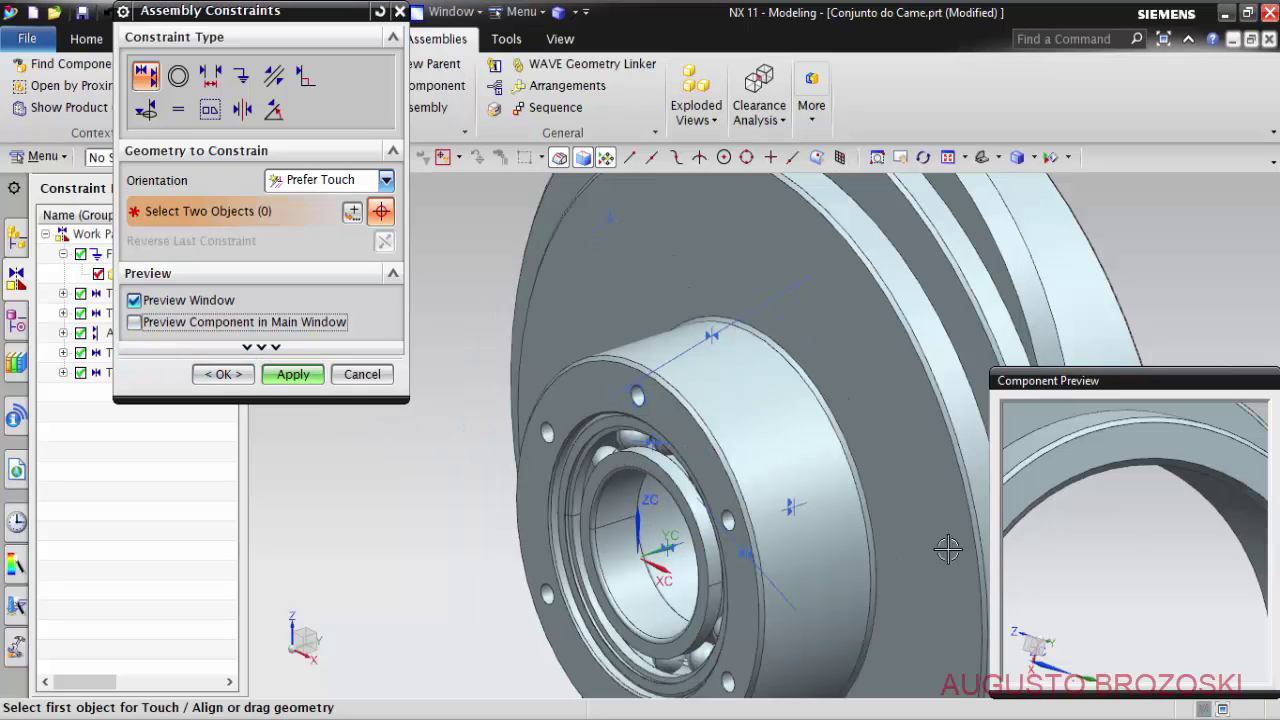
{"action": "mouse_move", "coordinate": [1116, 552]}
{"action": "middle_mouse_down"}
{"action": "mouse_move", "coordinate": [1128, 545]}
{"action": "mouse_move", "coordinate": [1130, 598]}
{"action": "mouse_move", "coordinate": [1167, 614]}
{"action": "mouse_move", "coordinate": [1140, 570]}
{"action": "middle_mouse_up"}
{"action": "scroll", "coordinate": [1135, 565], "scroll_direction": "up", "scroll_amount": 2}
{"action": "scroll", "coordinate": [1130, 560], "scroll_direction": "up", "scroll_amount": 2}
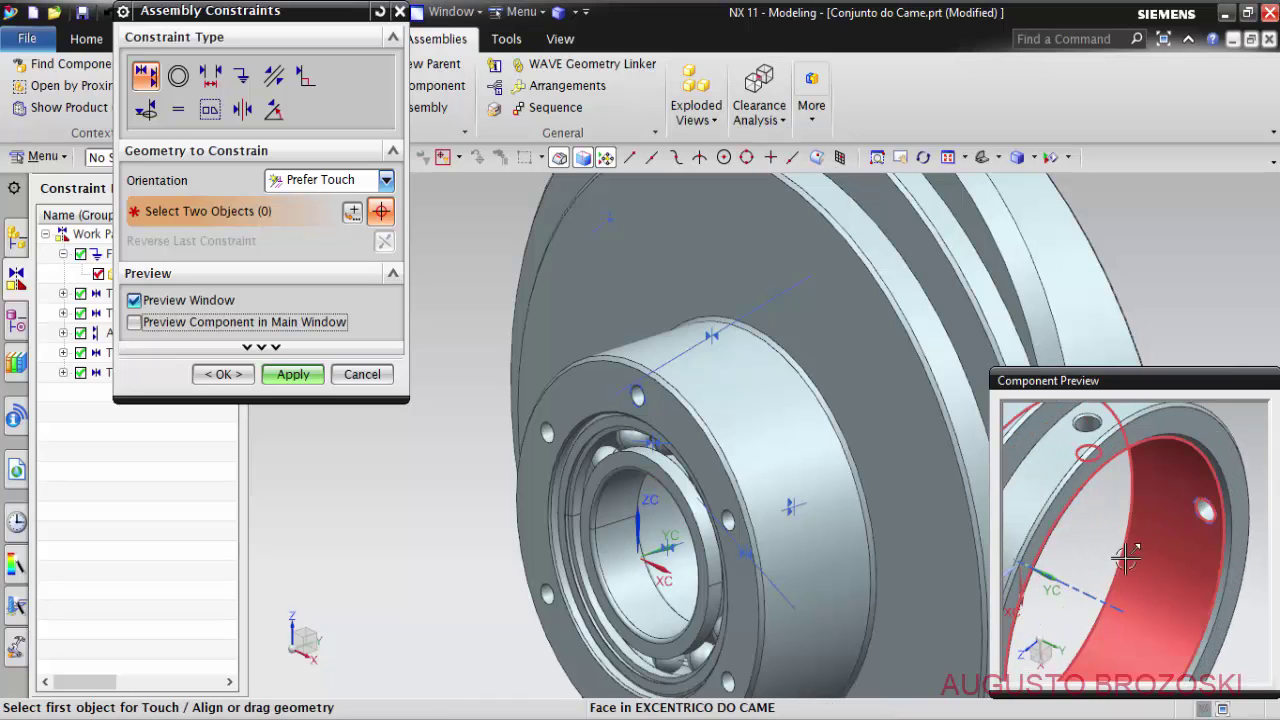
{"action": "left_click", "coordinate": [1084, 592]}
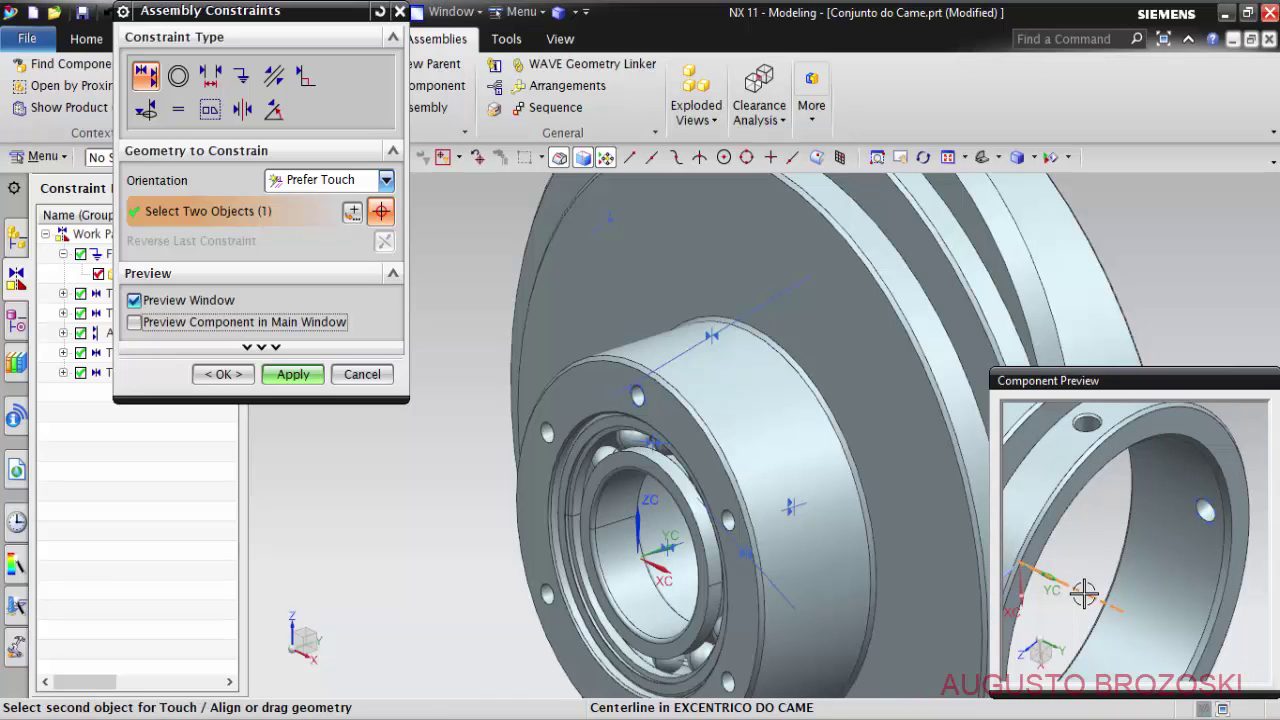
{"action": "scroll", "coordinate": [657, 511], "scroll_direction": "up", "scroll_amount": 1}
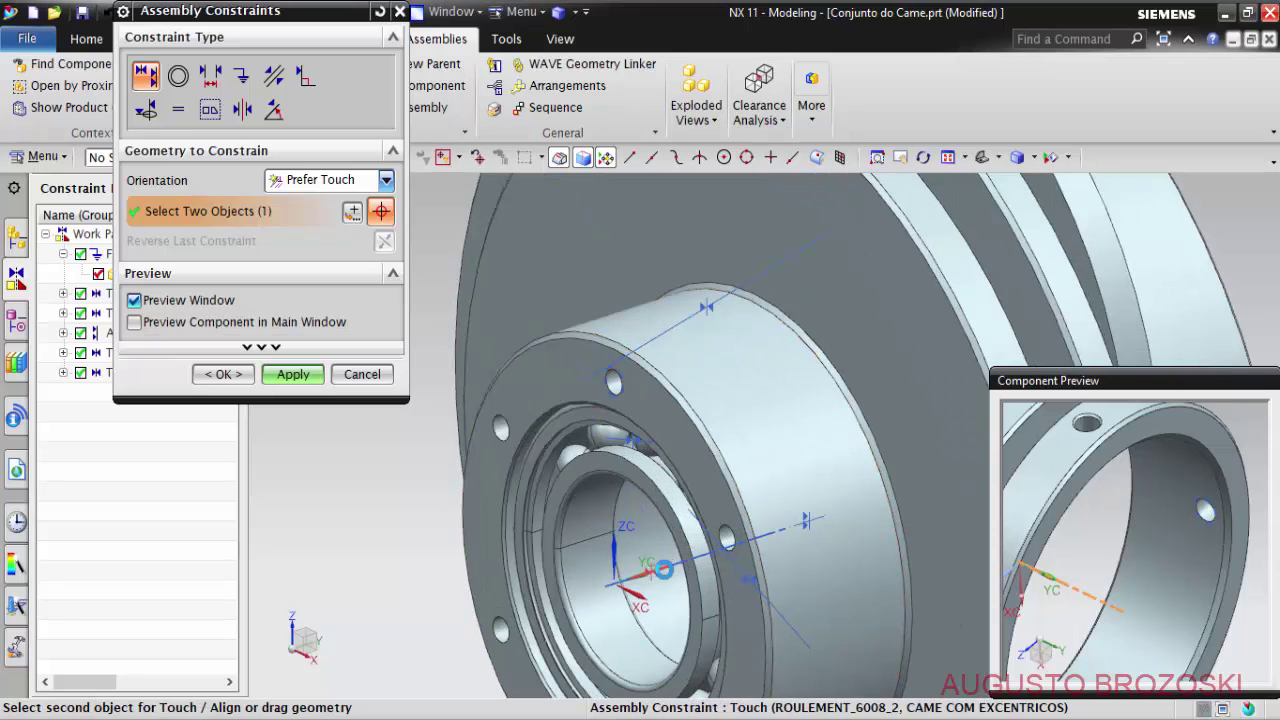
{"action": "left_click", "coordinate": [667, 569]}
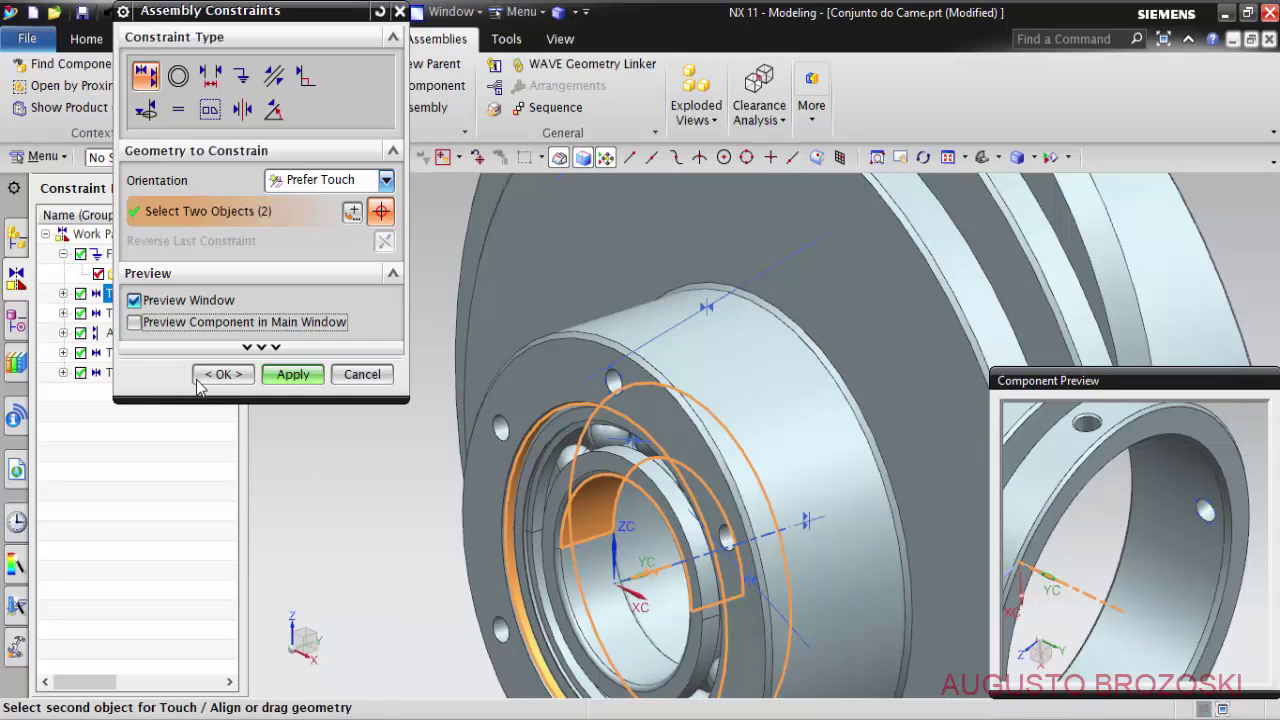
{"action": "left_click", "coordinate": [298, 382]}
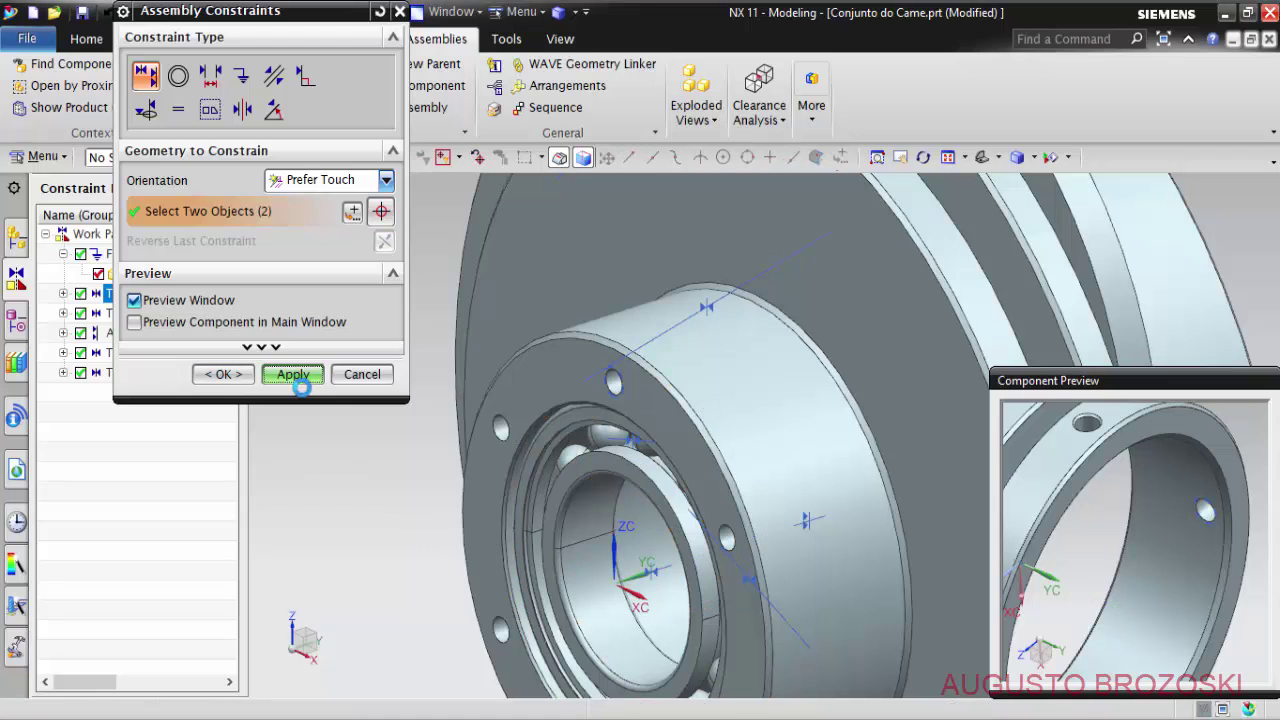
Preview the eccentric in the main window, orbit to a side-on view, and finish with OK.
{"action": "left_click", "coordinate": [134, 322]}
{"action": "scroll", "coordinate": [703, 428], "scroll_direction": "up", "scroll_amount": 1}
{"action": "scroll", "coordinate": [703, 428], "scroll_direction": "up", "scroll_amount": 2}
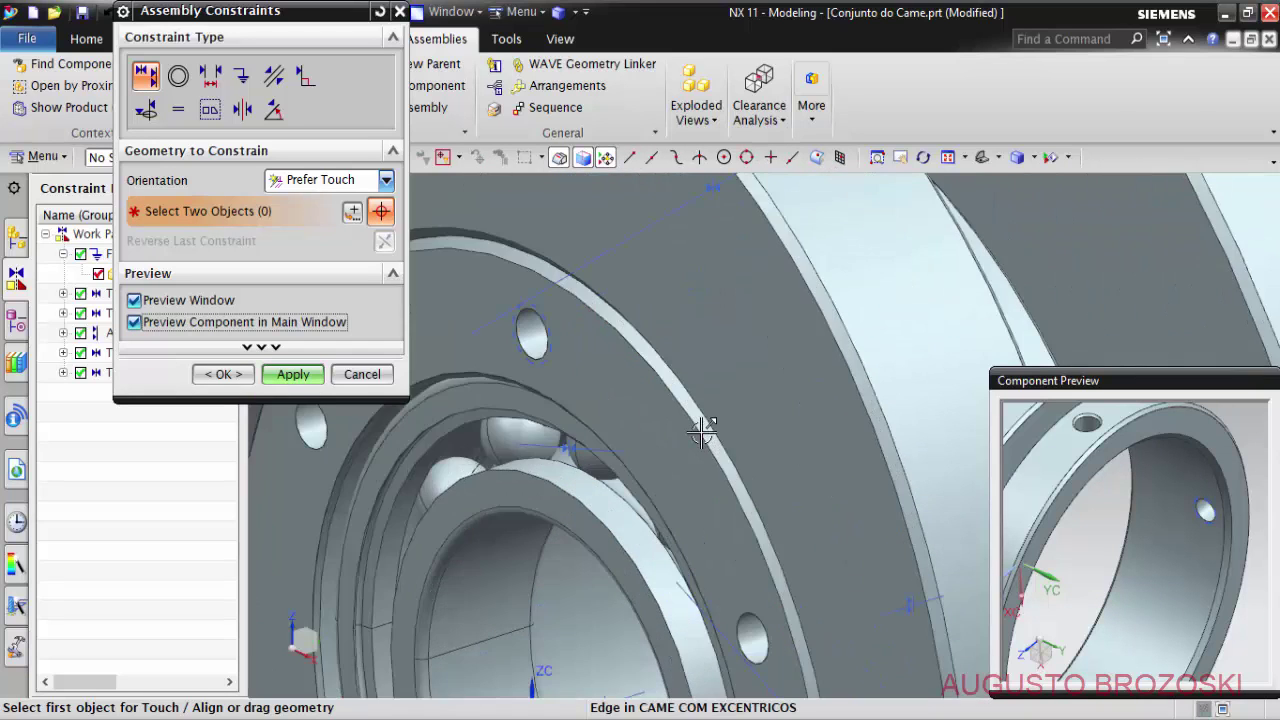
{"action": "scroll", "coordinate": [703, 428], "scroll_direction": "down", "scroll_amount": 3}
{"action": "scroll", "coordinate": [690, 520], "scroll_direction": "down", "scroll_amount": 1}
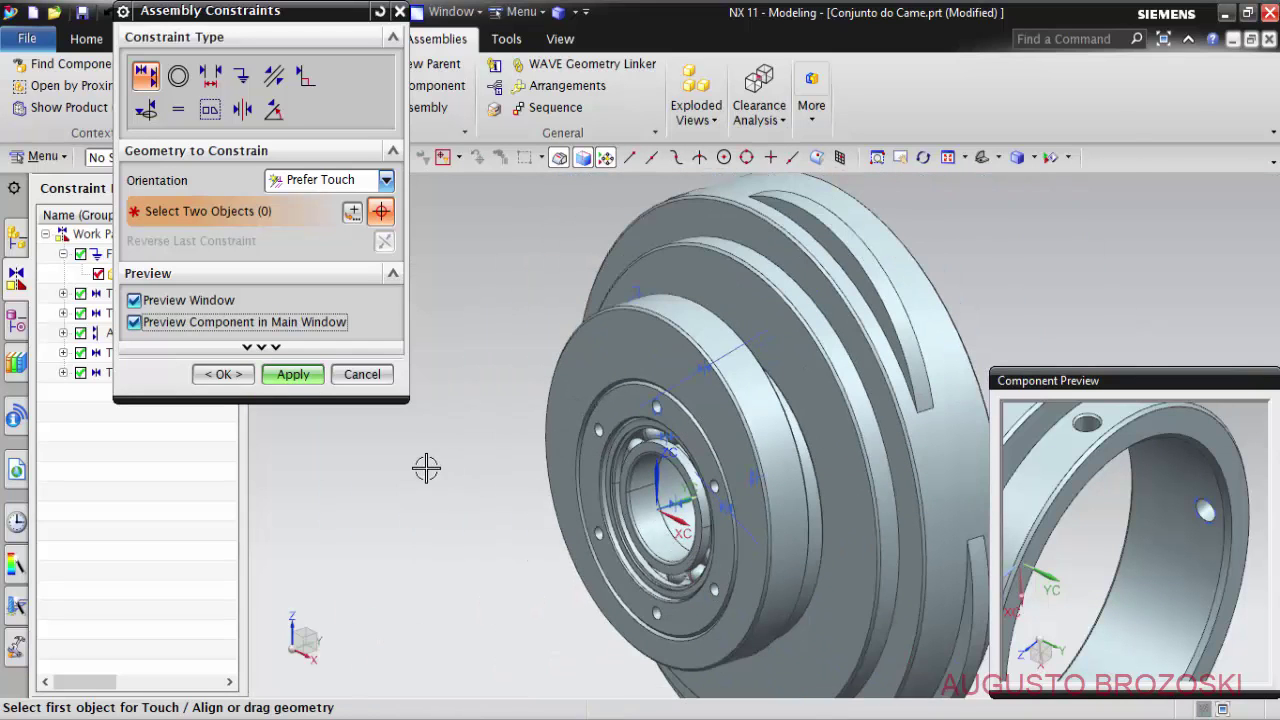
{"action": "middle_click_drag", "start_coordinate": [405, 502], "coordinate": [460, 523]}
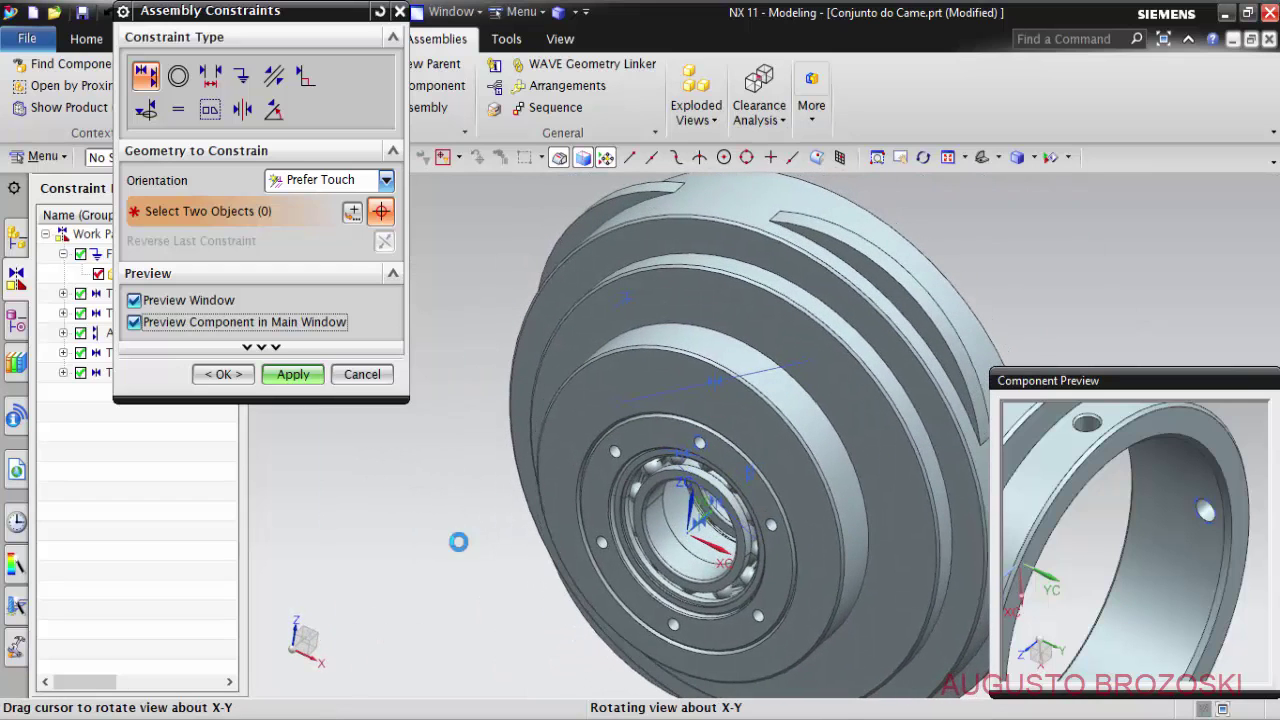
{"action": "left_click", "coordinate": [222, 375]}
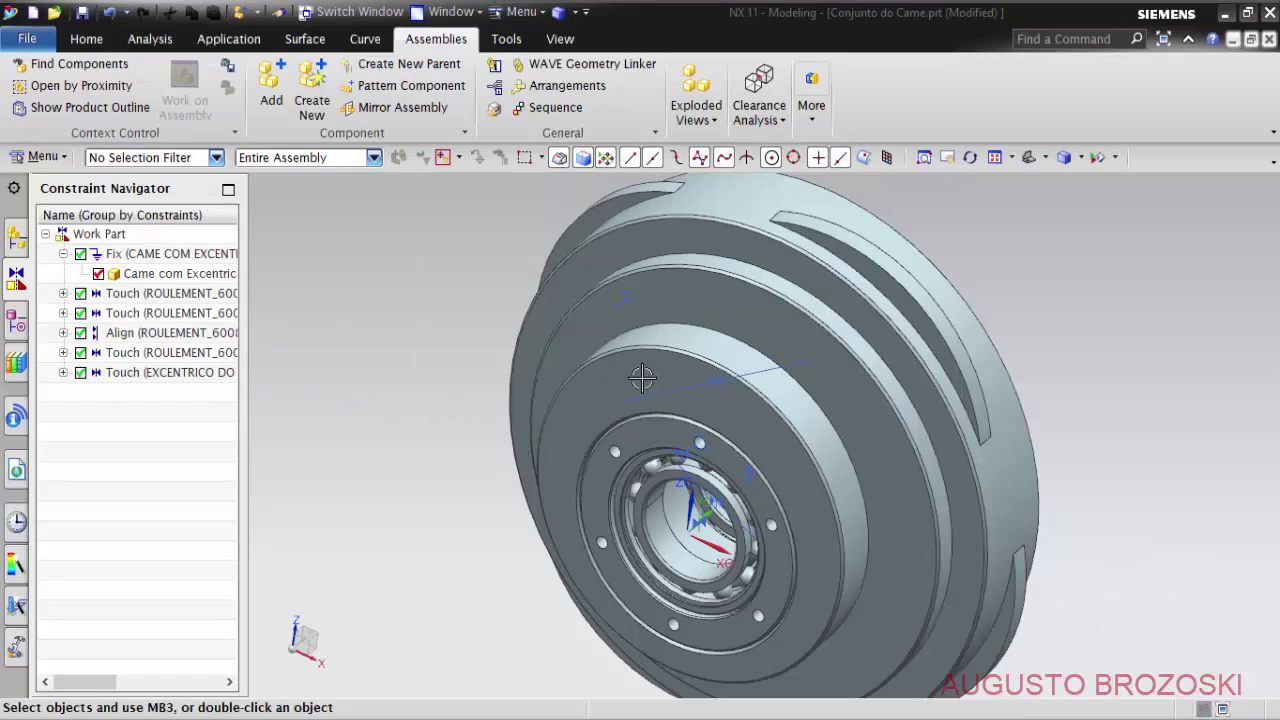
Rotate the view and hide the two roulement_6008_2 bearings in the Assembly Navigator.
{"action": "mouse_move", "coordinate": [642, 378]}
{"action": "middle_mouse_down"}
{"action": "mouse_move", "coordinate": [604, 336]}
{"action": "mouse_move", "coordinate": [606, 363]}
{"action": "middle_mouse_up"}
{"action": "mouse_move", "coordinate": [686, 315]}
{"action": "middle_mouse_down"}
{"action": "mouse_move", "coordinate": [697, 384]}
{"action": "mouse_move", "coordinate": [557, 494]}
{"action": "middle_mouse_up"}
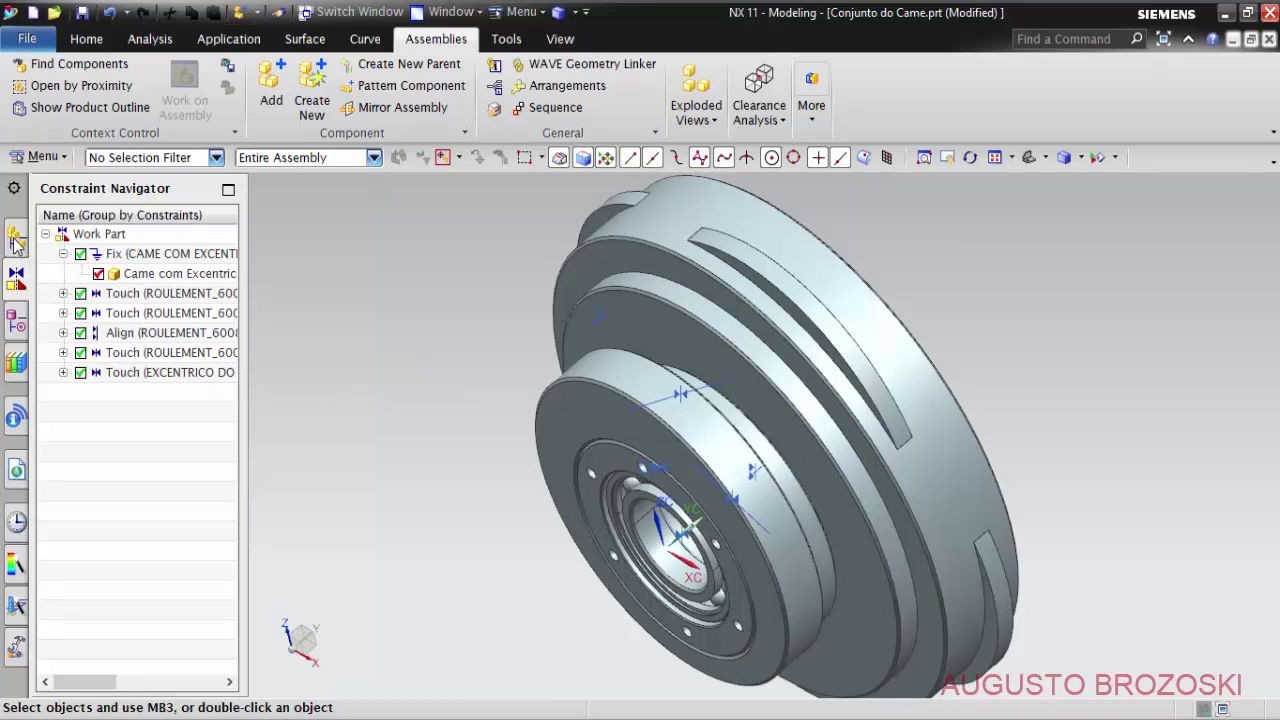
{"action": "left_click", "coordinate": [15, 241]}
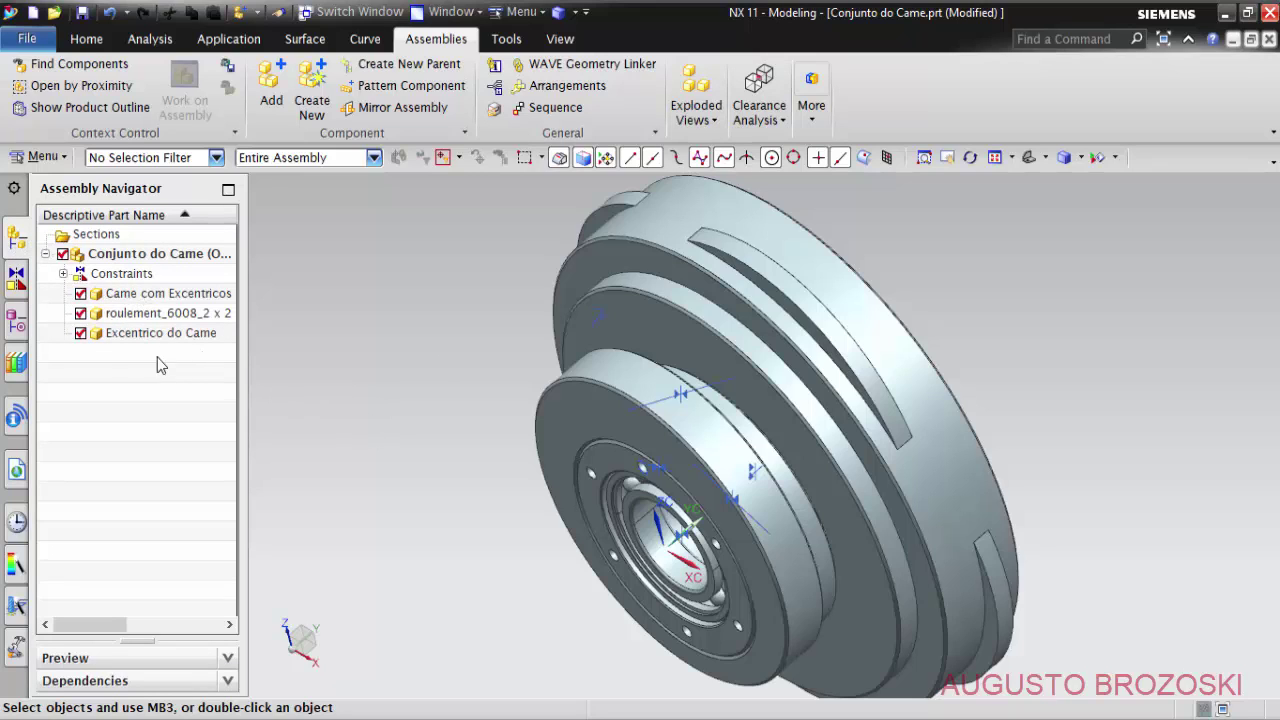
{"action": "left_click", "coordinate": [80, 314]}
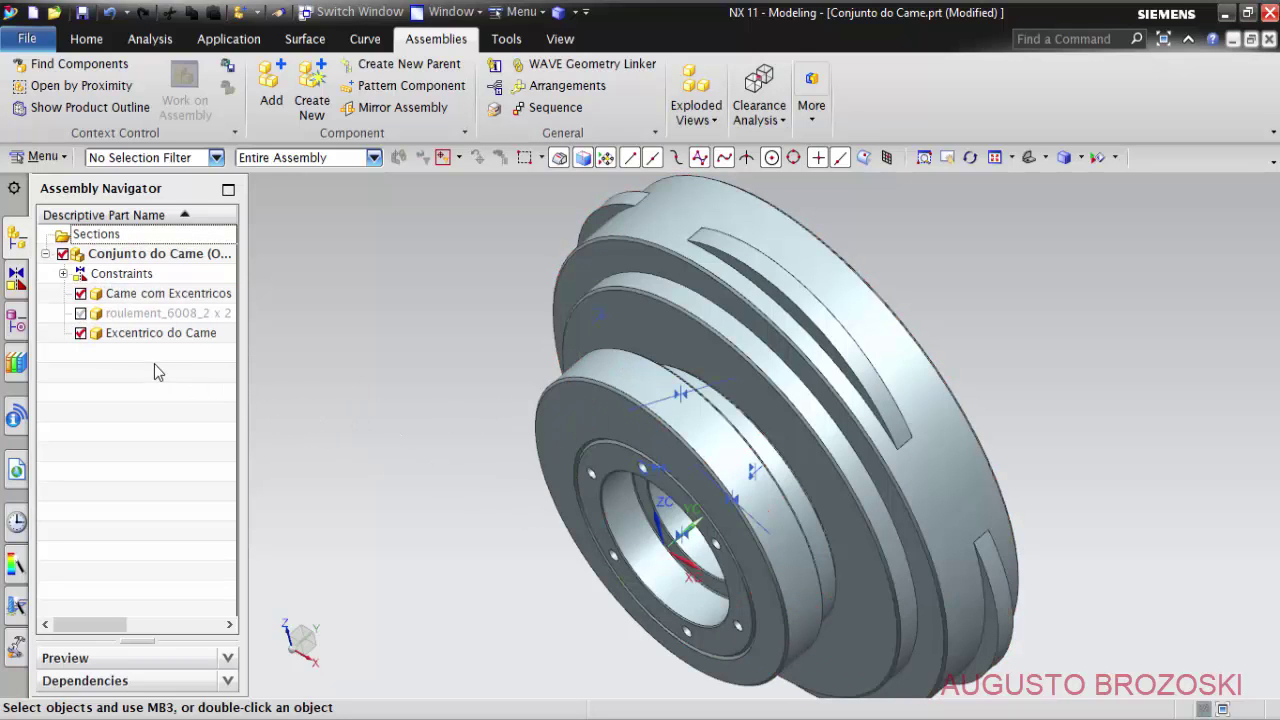
Switch Excentrico do Came's reference set to Entire Part.
{"action": "right_click", "coordinate": [140, 340]}
{"action": "mouse_move", "coordinate": [230, 378]}
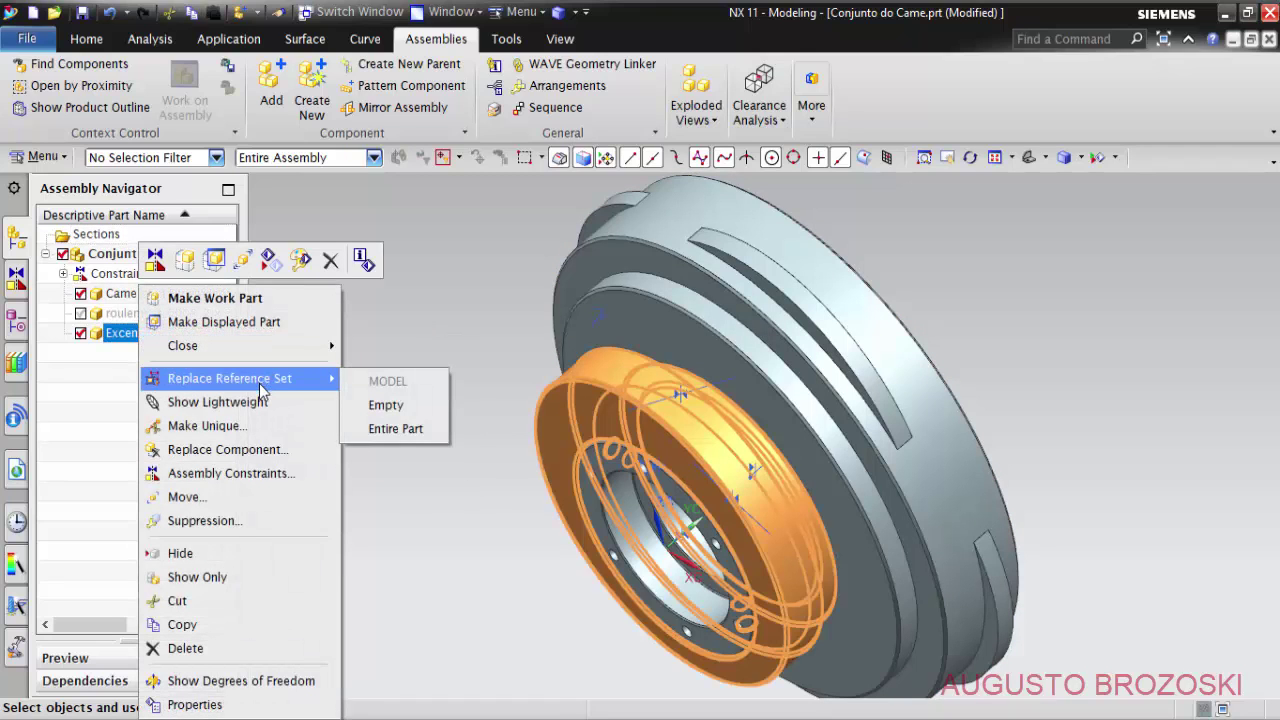
{"action": "left_click", "coordinate": [433, 440]}
{"action": "mouse_move", "coordinate": [466, 563]}
{"action": "middle_mouse_down"}
{"action": "mouse_move", "coordinate": [628, 544]}
{"action": "mouse_move", "coordinate": [775, 490]}
{"action": "middle_mouse_up"}
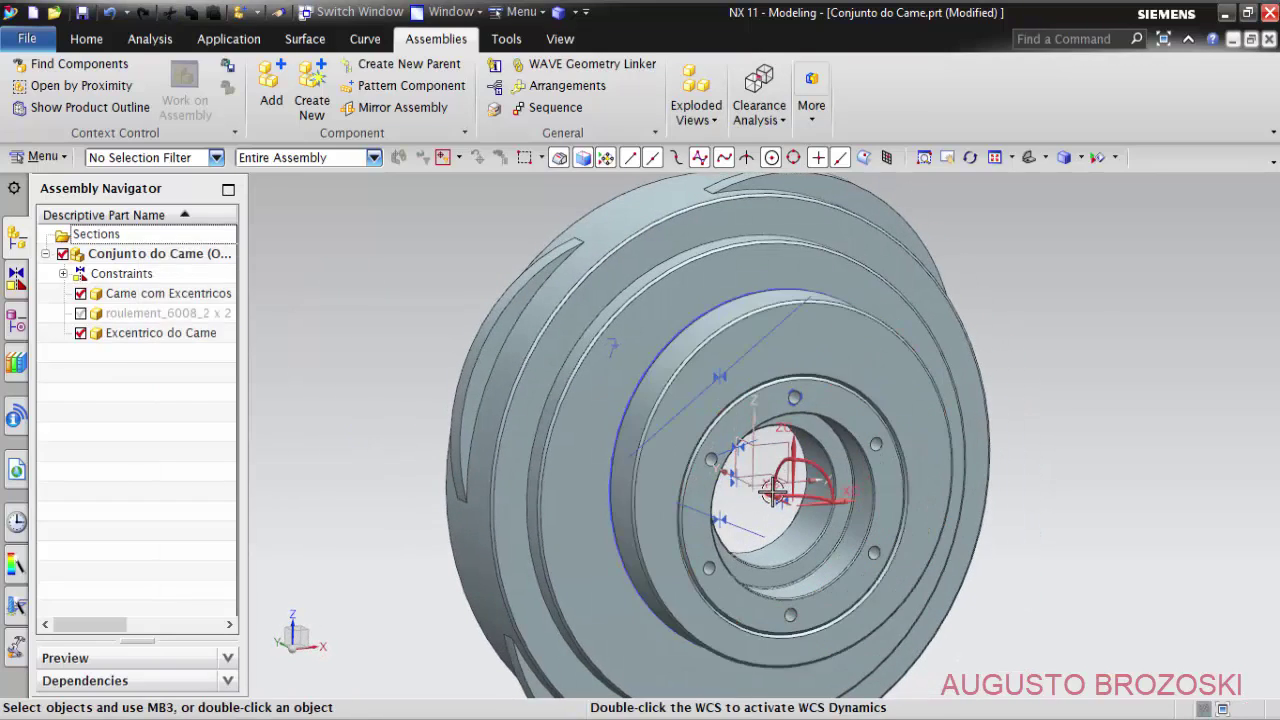
{"action": "scroll", "coordinate": [775, 490], "scroll_direction": "up", "scroll_amount": 3}
{"action": "scroll", "coordinate": [712, 456], "scroll_direction": "up", "scroll_amount": 2}
{"action": "scroll", "coordinate": [735, 437], "scroll_direction": "up", "scroll_amount": 3}
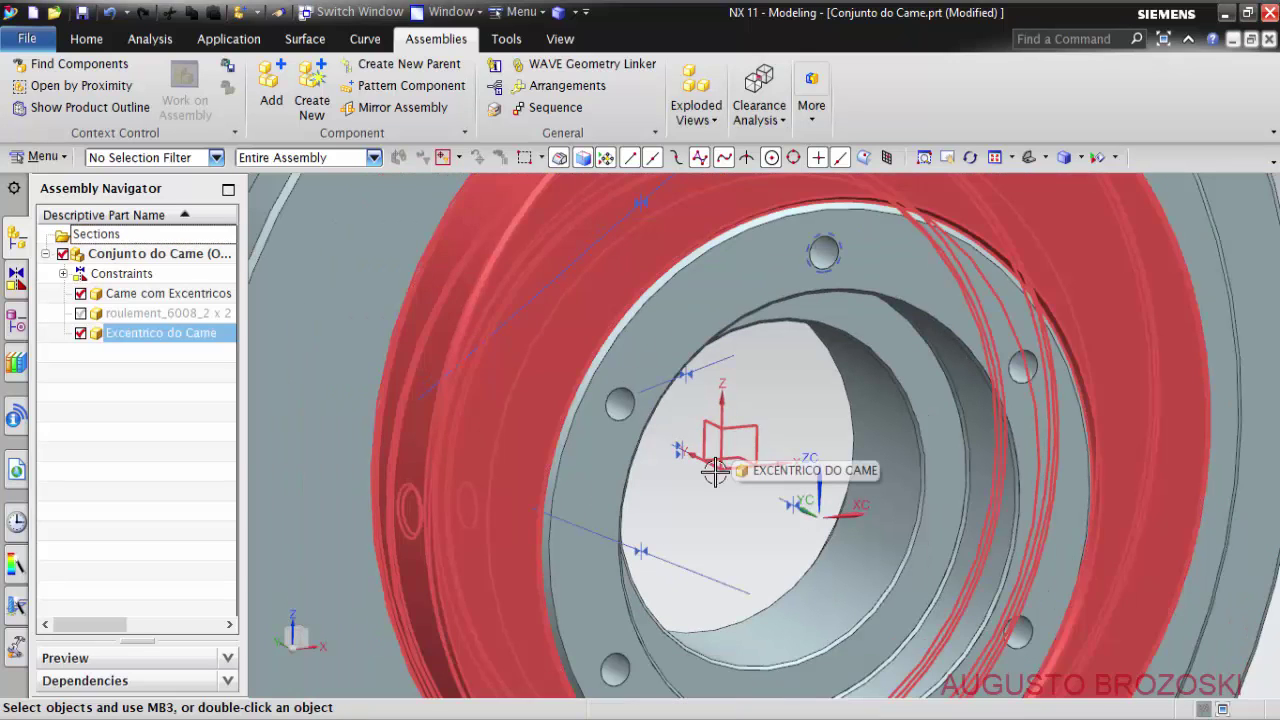
{"action": "key", "text": "Escape"}
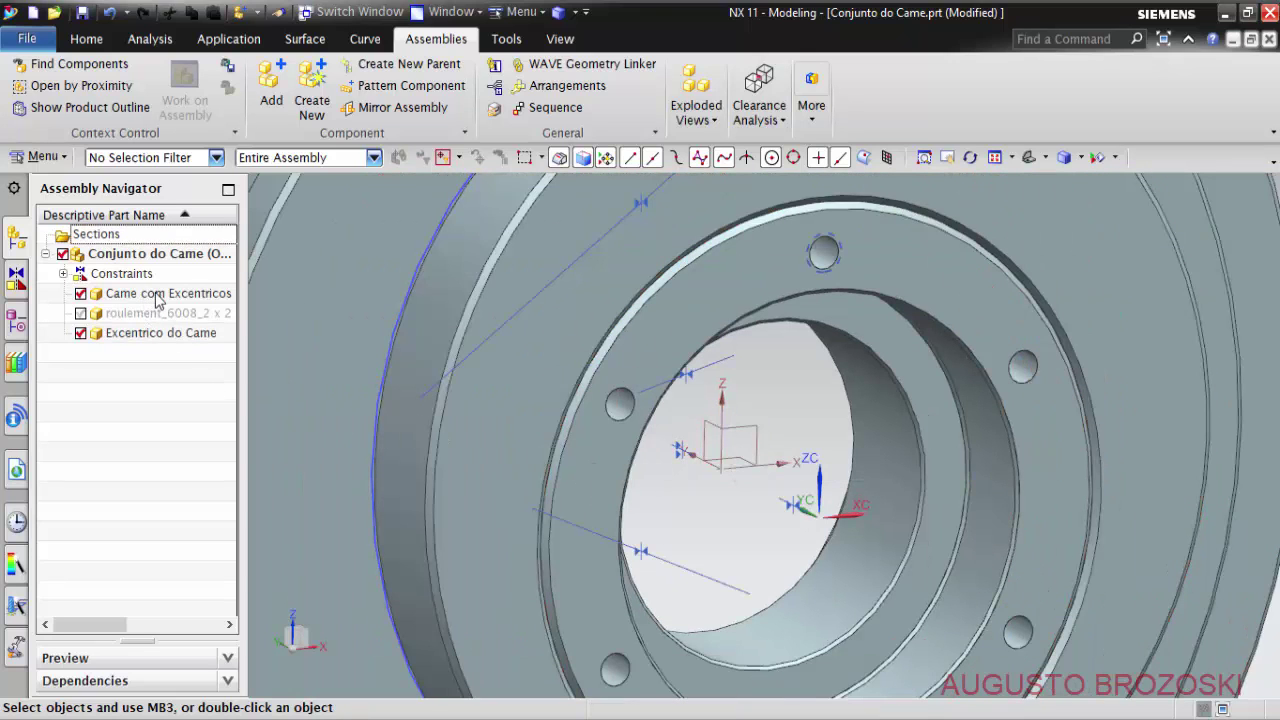
Switch Came com Excentricos's reference set to Entire Part and view the bore.
{"action": "right_click", "coordinate": [157, 300]}
{"action": "mouse_move", "coordinate": [246, 378]}
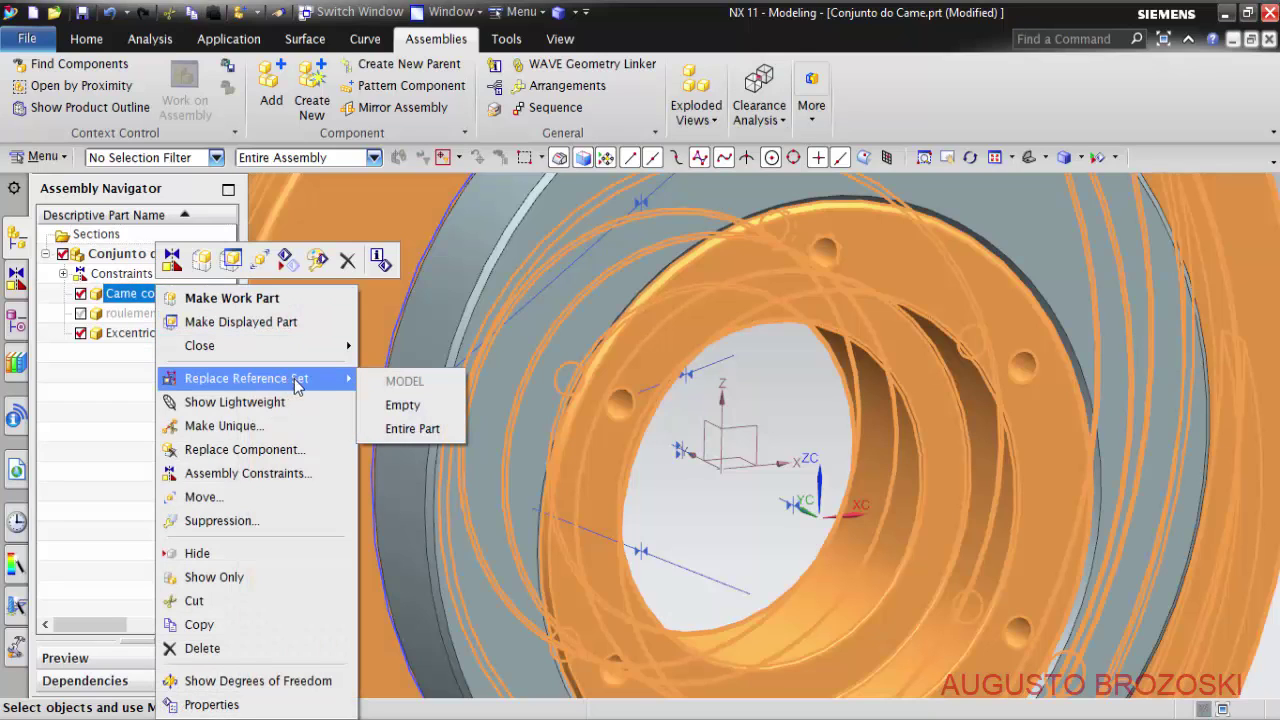
{"action": "left_click", "coordinate": [445, 432]}
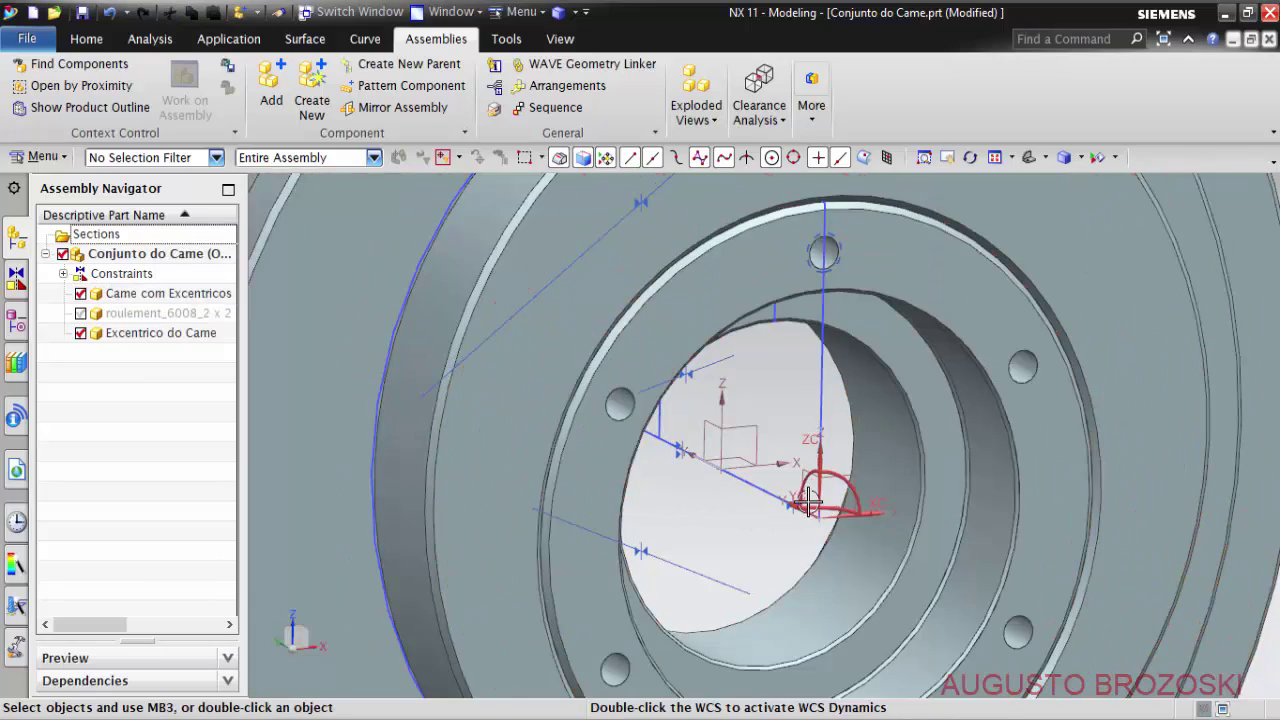
{"action": "scroll", "coordinate": [756, 490], "scroll_direction": "down", "scroll_amount": 2}
{"action": "scroll", "coordinate": [756, 490], "scroll_direction": "down", "scroll_amount": 1}
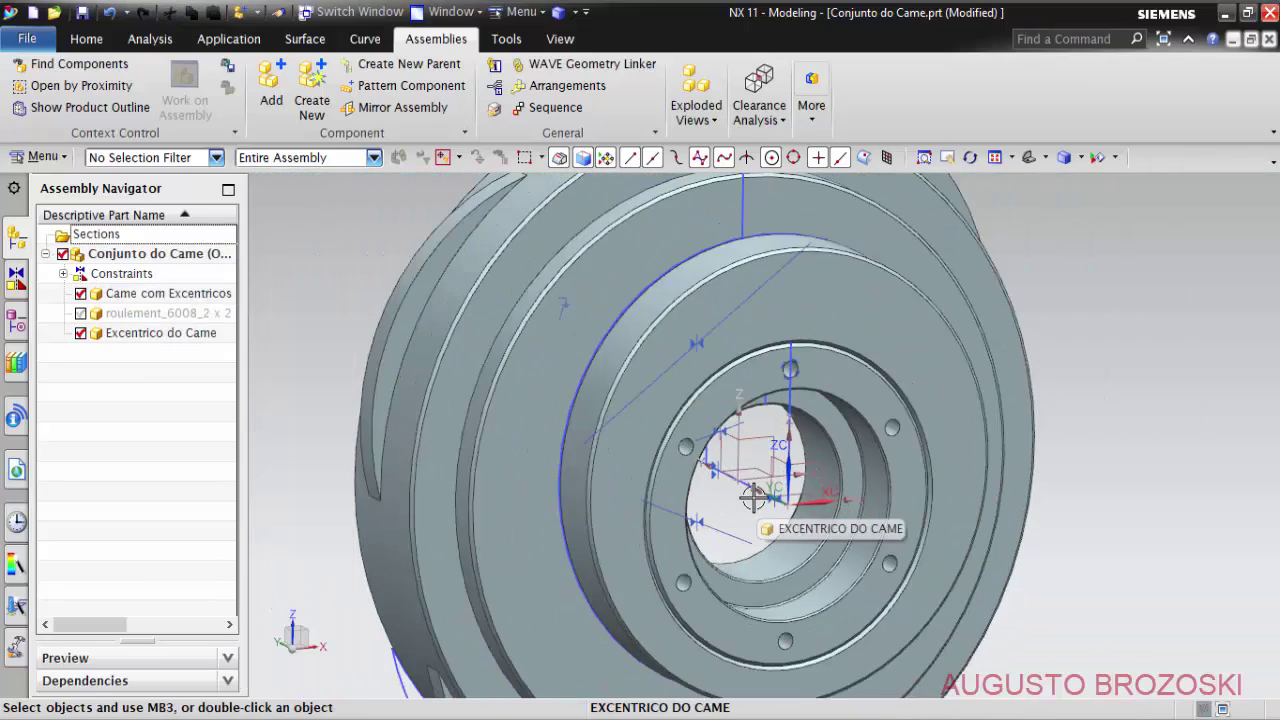
{"action": "mouse_move", "coordinate": [756, 490]}
{"action": "middle_mouse_down"}
{"action": "mouse_move", "coordinate": [703, 459]}
{"action": "mouse_move", "coordinate": [678, 463]}
{"action": "mouse_move", "coordinate": [357, 355]}
{"action": "middle_mouse_up"}
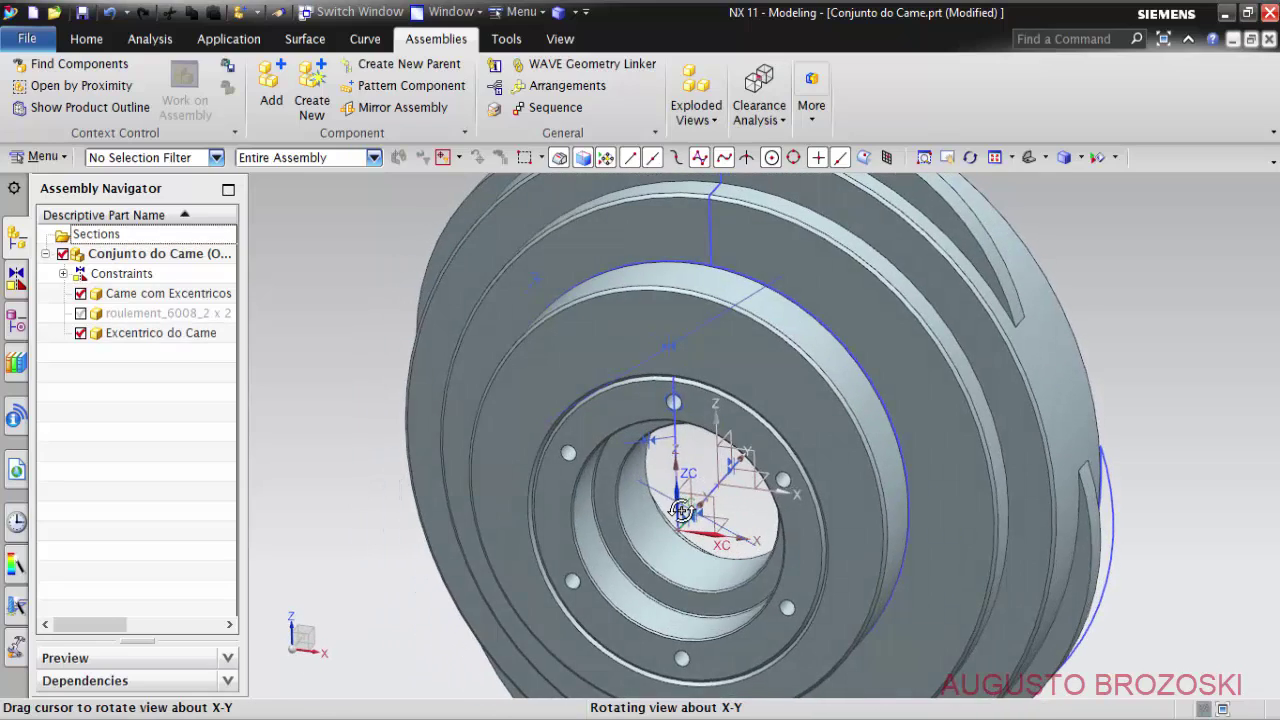
Start Assembly Constraints on the Excentrico do Came eccentric.
{"action": "right_click", "coordinate": [512, 380]}
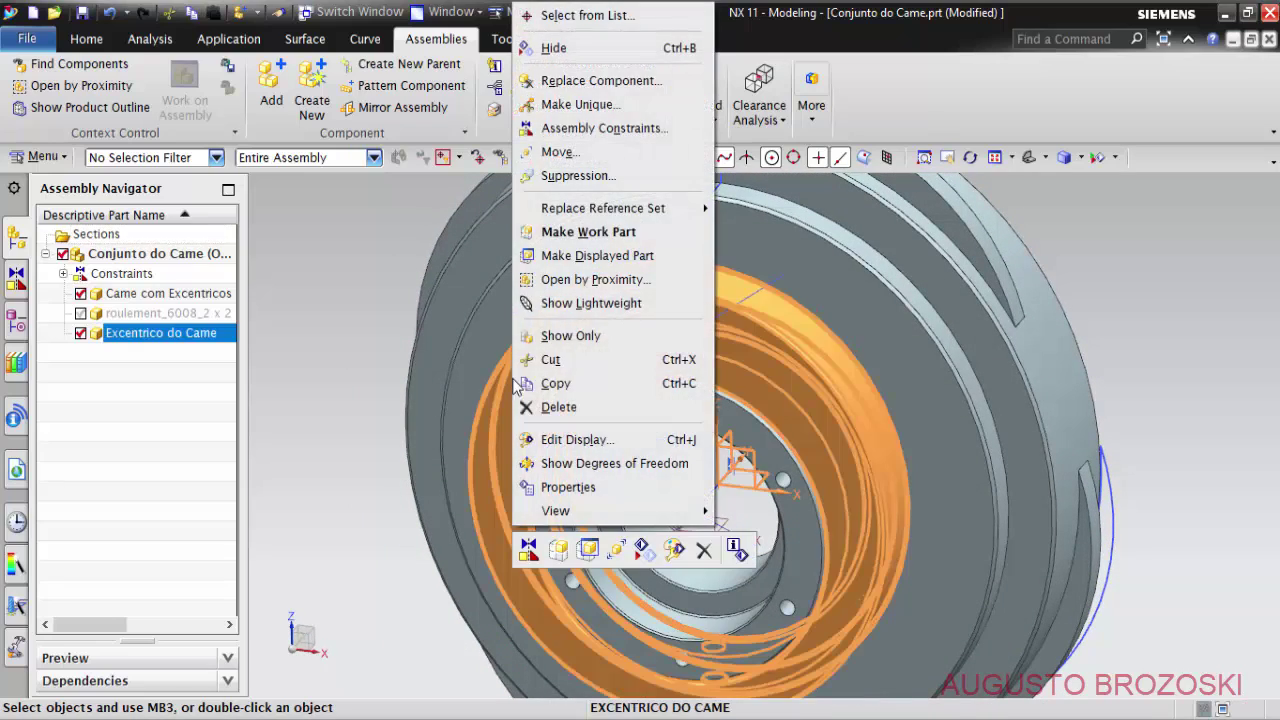
{"action": "left_click", "coordinate": [529, 550]}
{"action": "left_click", "coordinate": [529, 550]}
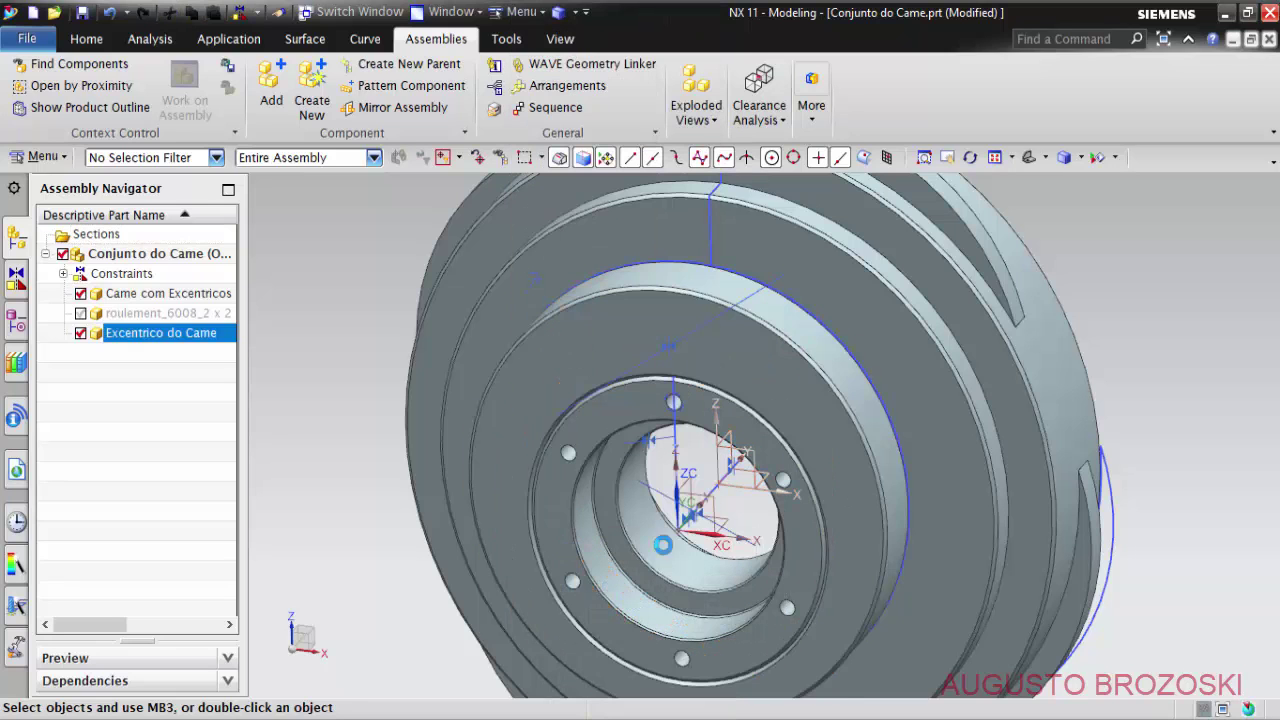
Touch a plane of the eccentric to the cam's YZ plane.
{"action": "scroll", "coordinate": [706, 511], "scroll_direction": "up", "scroll_amount": 2}
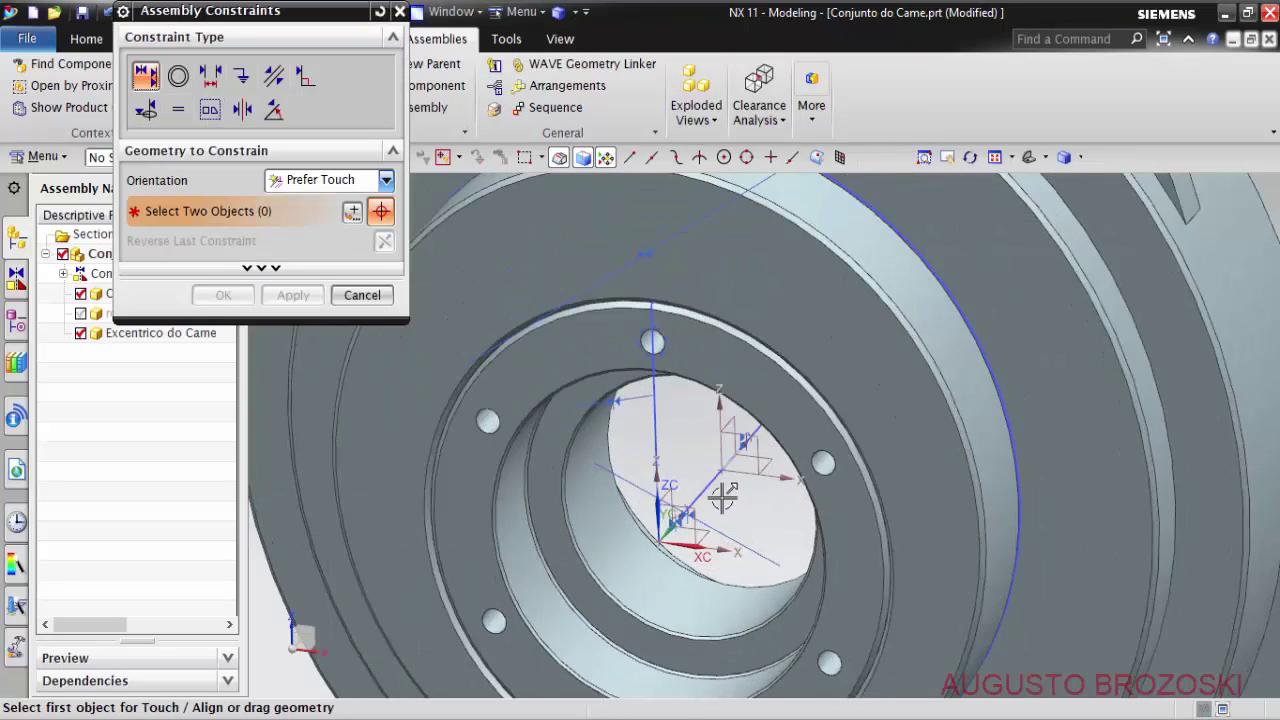
{"action": "scroll", "coordinate": [720, 460], "scroll_direction": "up", "scroll_amount": 2}
{"action": "left_click", "coordinate": [733, 405]}
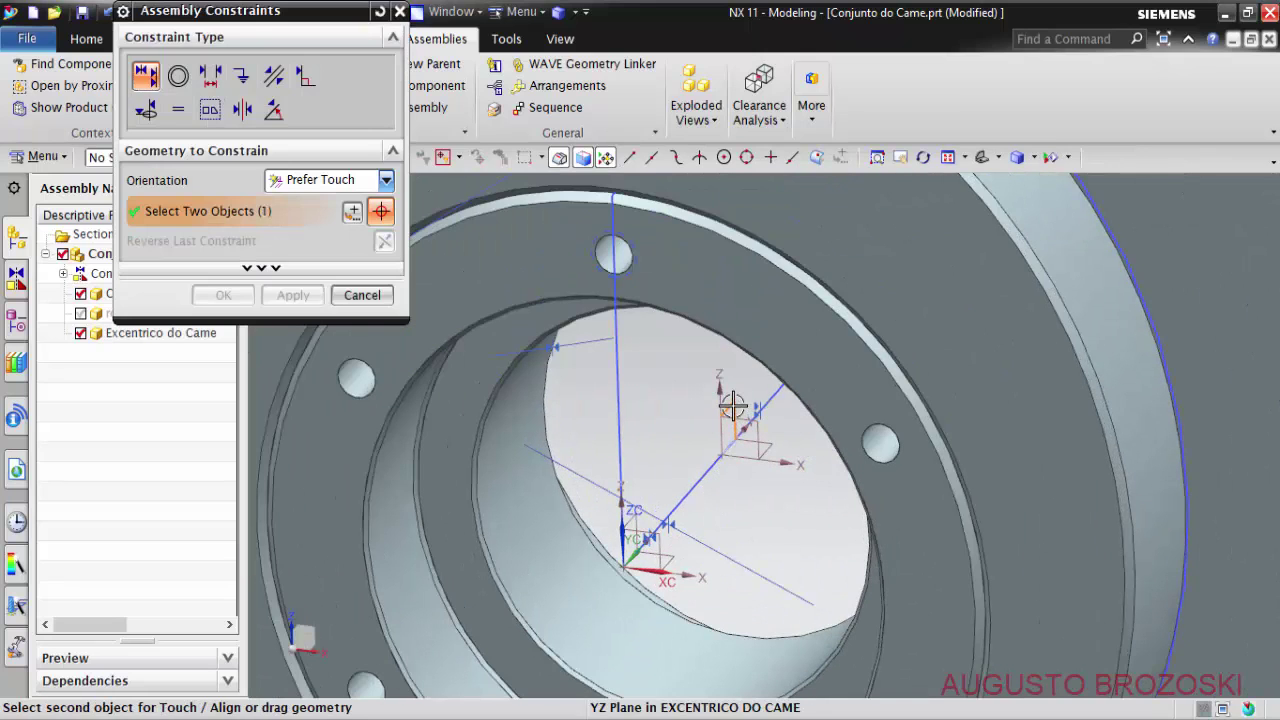
{"action": "left_click", "coordinate": [638, 514]}
{"action": "scroll", "coordinate": [703, 490], "scroll_direction": "down", "scroll_amount": 1}
{"action": "scroll", "coordinate": [703, 490], "scroll_direction": "down", "scroll_amount": 1}
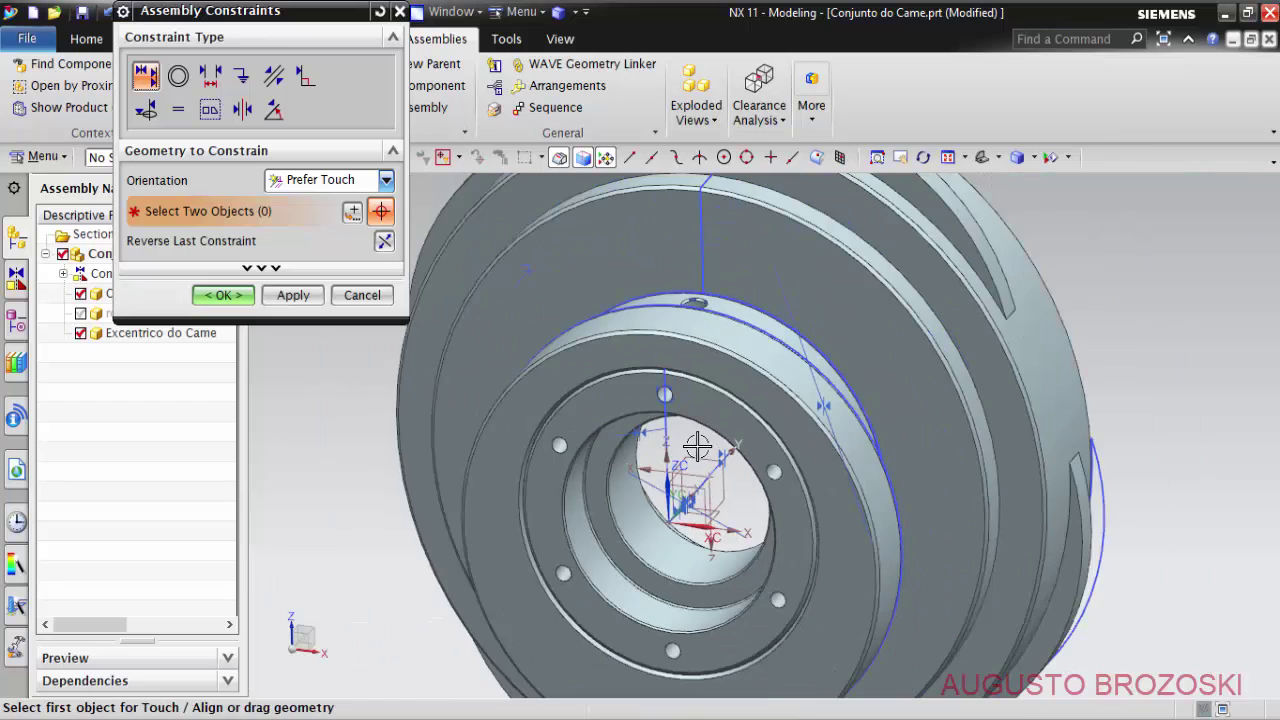
{"action": "scroll", "coordinate": [703, 490], "scroll_direction": "down", "scroll_amount": 1}
Check the seated eccentric in Front view, apply the Touch constraint and close the dialog.
{"action": "mouse_move", "coordinate": [703, 490]}
{"action": "middle_mouse_down"}
{"action": "mouse_move", "coordinate": [665, 541]}
{"action": "mouse_move", "coordinate": [662, 500]}
{"action": "mouse_move", "coordinate": [700, 430]}
{"action": "middle_mouse_up"}
{"action": "scroll", "coordinate": [705, 405], "scroll_direction": "up", "scroll_amount": 3}
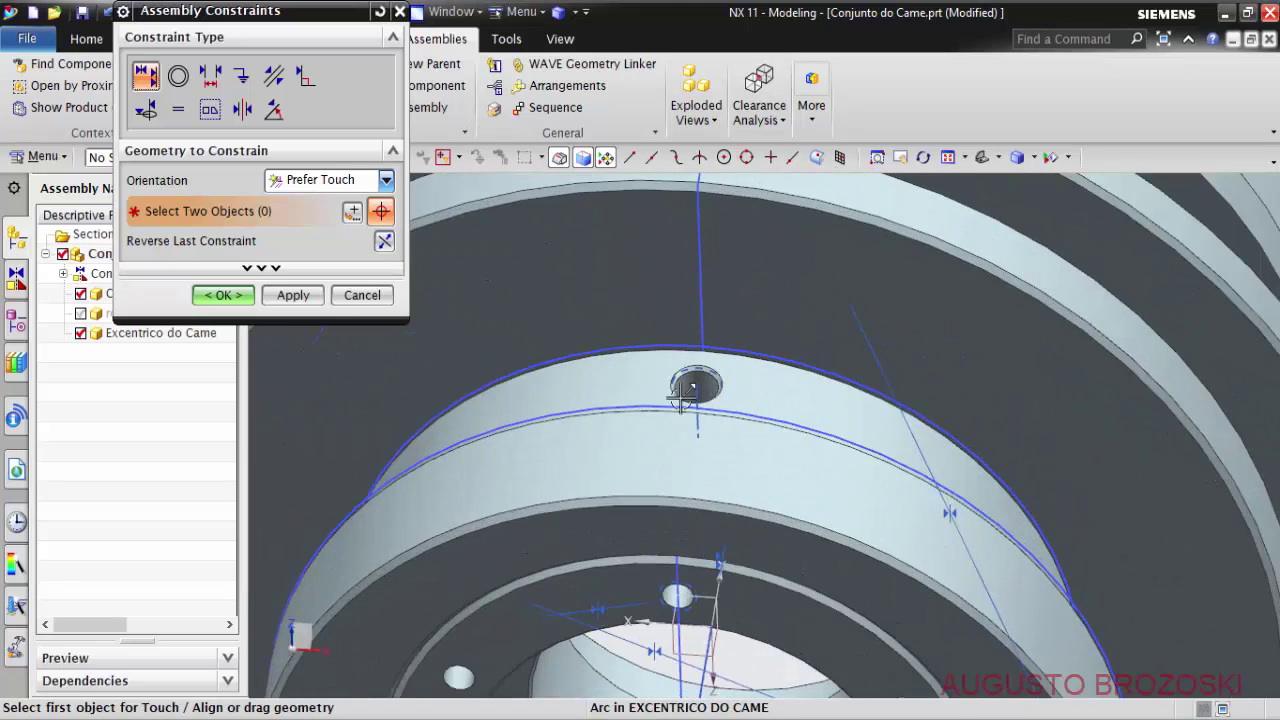
{"action": "scroll", "coordinate": [683, 398], "scroll_direction": "down", "scroll_amount": 3}
{"action": "scroll", "coordinate": [683, 398], "scroll_direction": "down", "scroll_amount": 2}
{"action": "middle_click_drag", "start_coordinate": [683, 398], "coordinate": [693, 358]}
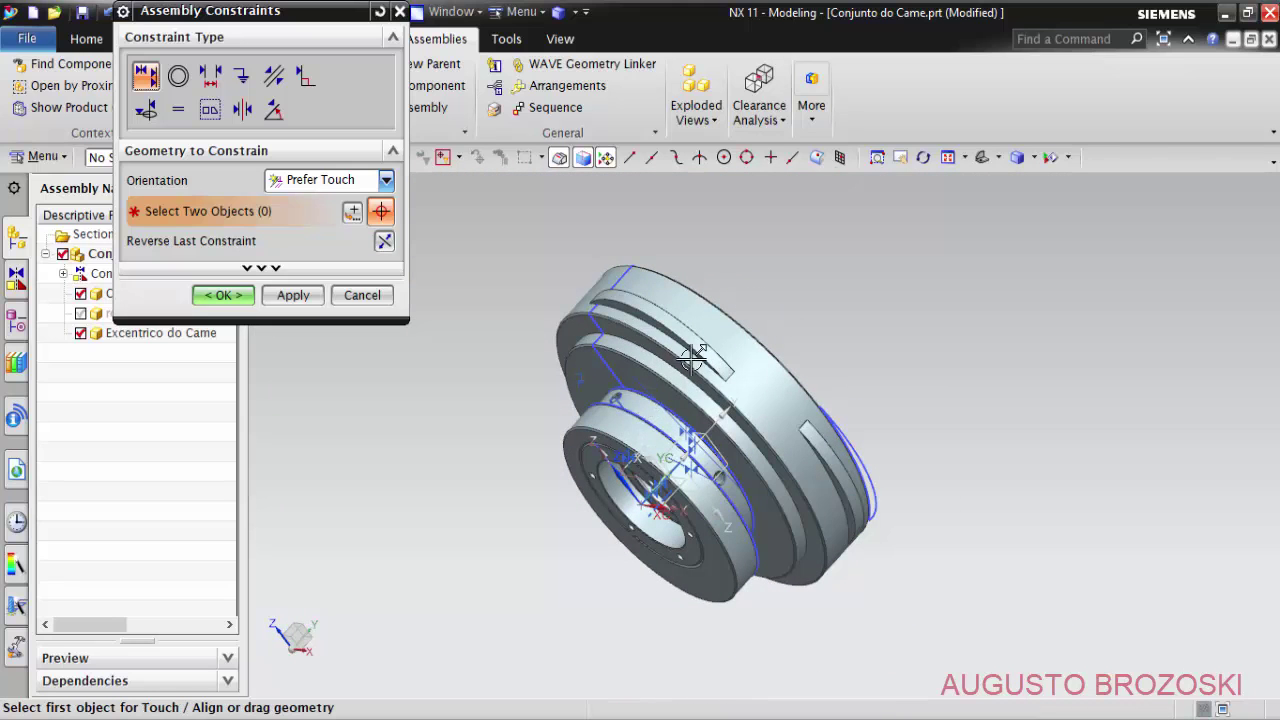
{"action": "left_click", "coordinate": [999, 158]}
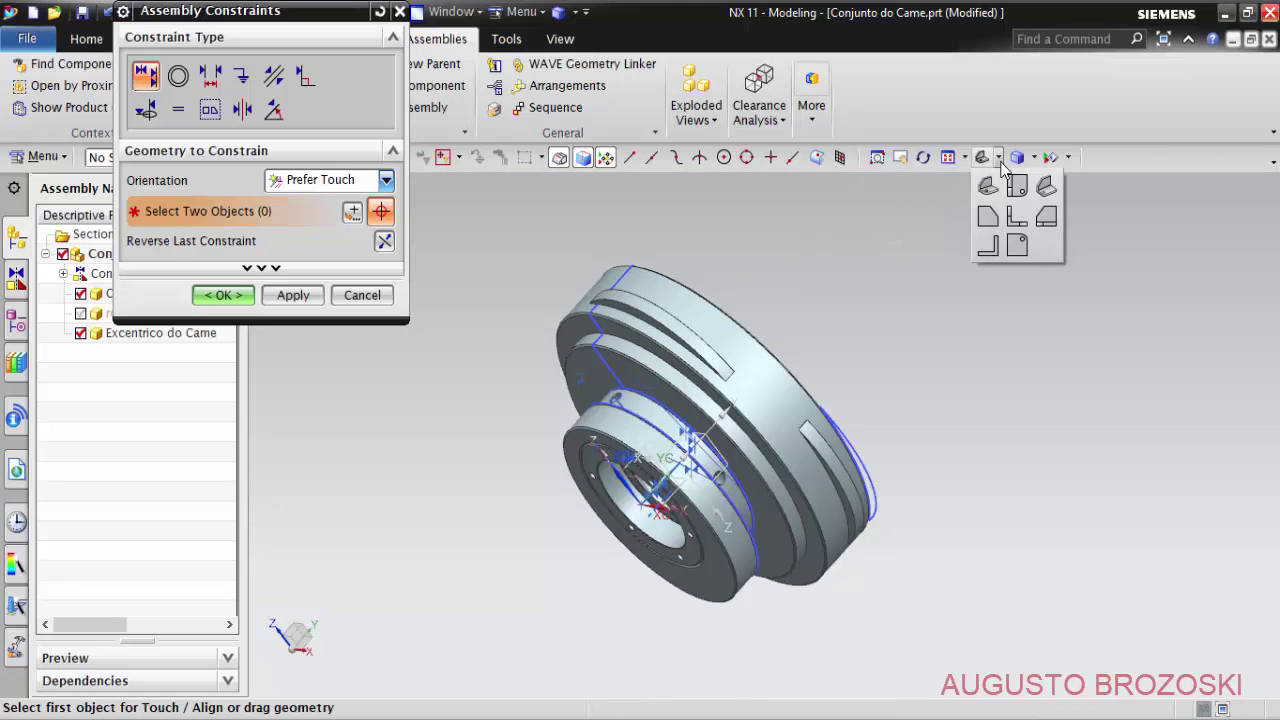
{"action": "left_click", "coordinate": [1015, 216]}
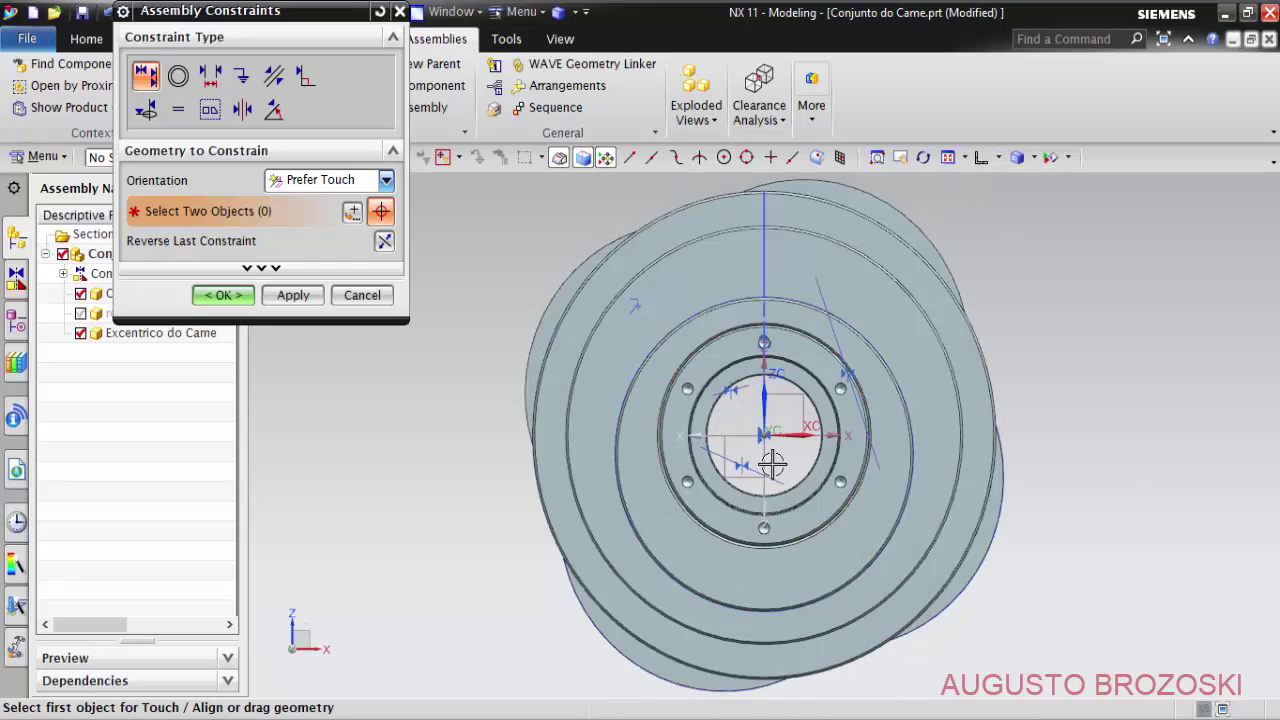
{"action": "scroll", "coordinate": [770, 478], "scroll_direction": "up", "scroll_amount": 1}
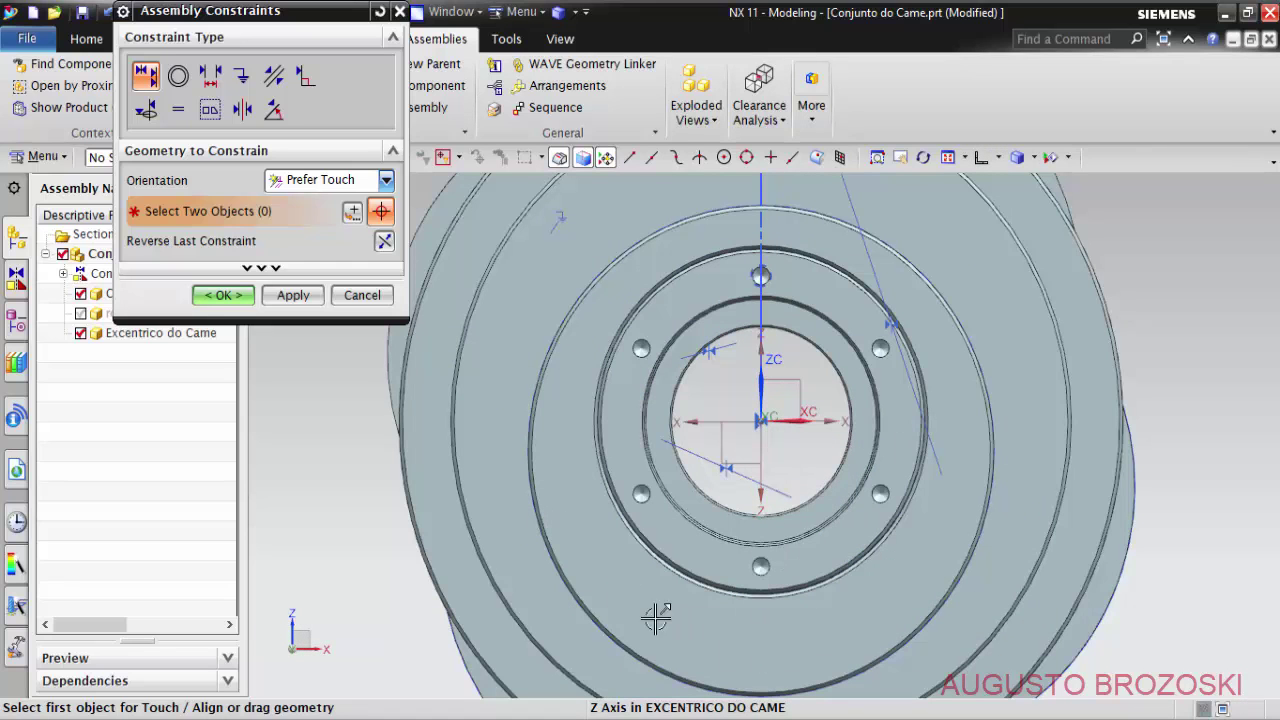
{"action": "left_click", "coordinate": [290, 298]}
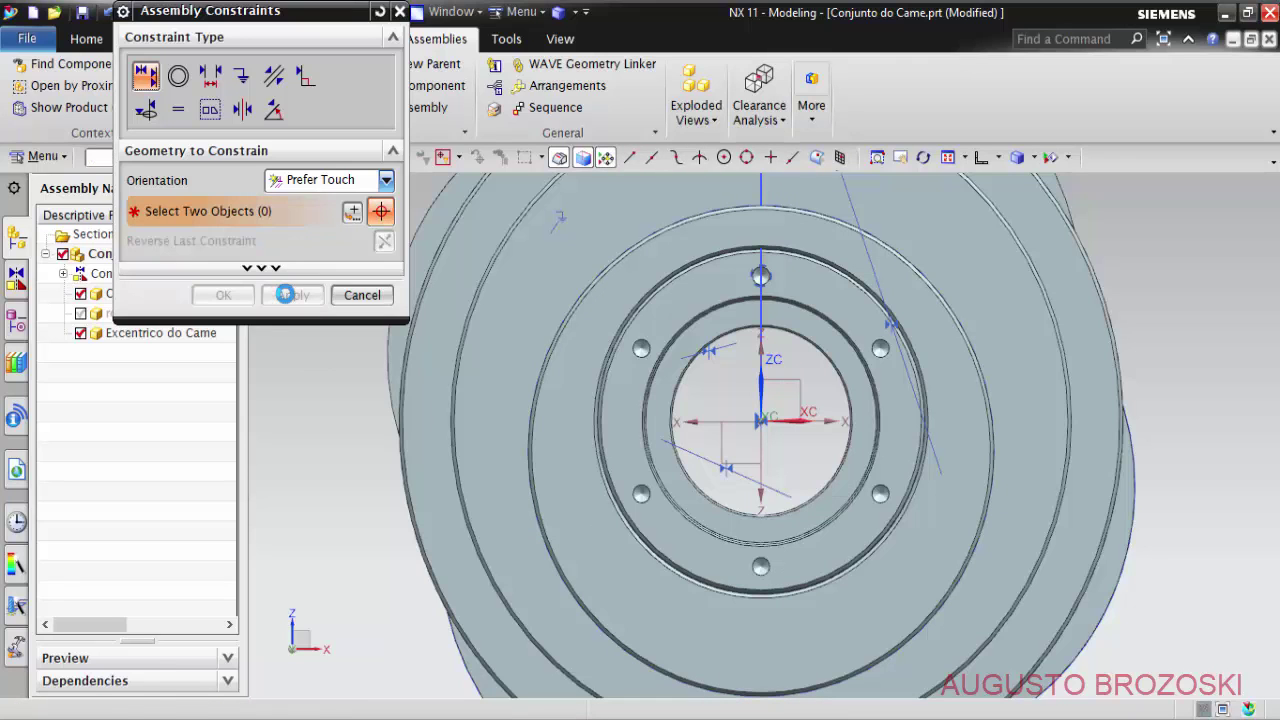
{"action": "left_click", "coordinate": [345, 295]}
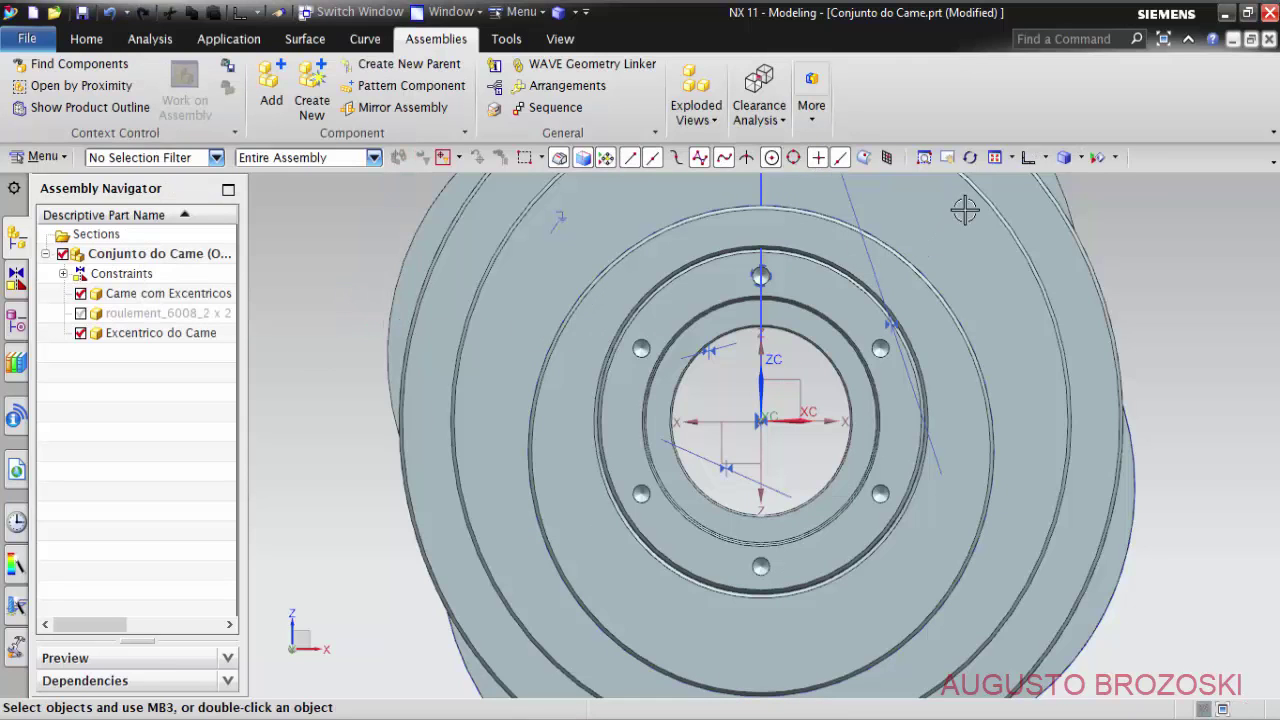
Return to Trimetric view, show the roulement_6008_2 bearings again, and bring up Class Selection with Ctrl+J.
{"action": "left_click", "coordinate": [1045, 157]}
{"action": "left_click", "coordinate": [1040, 186]}
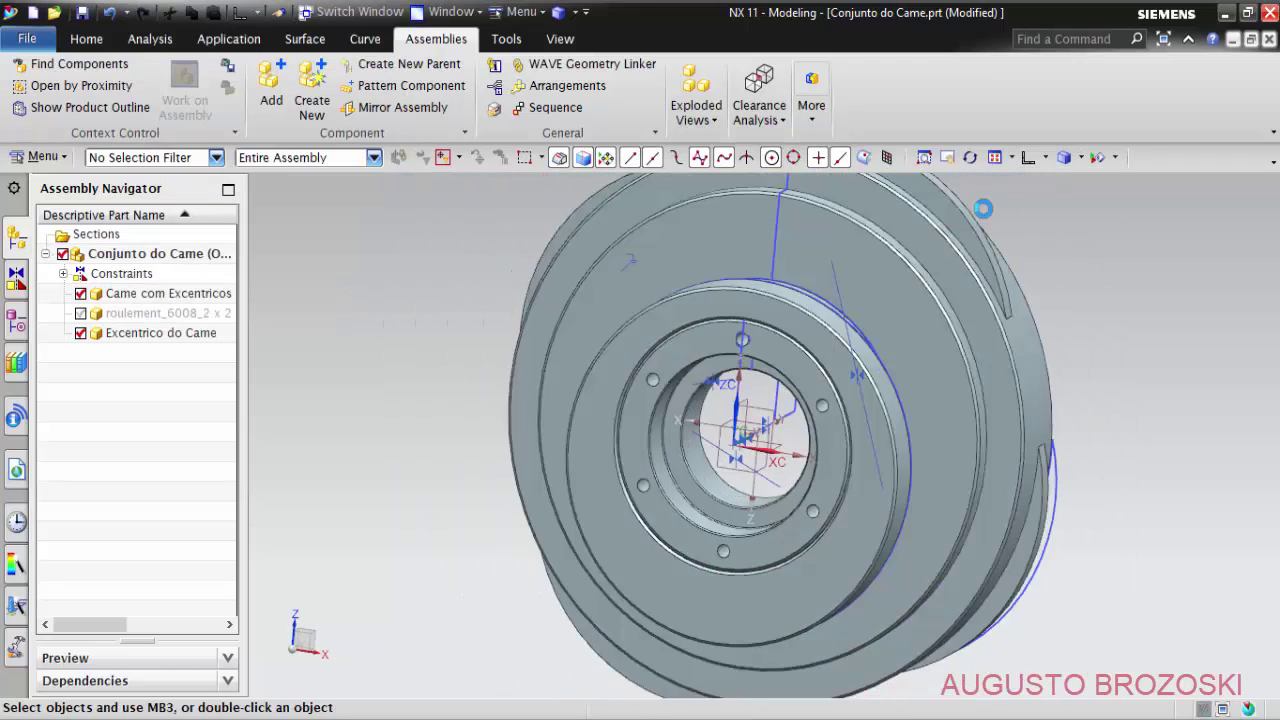
{"action": "left_click", "coordinate": [81, 314]}
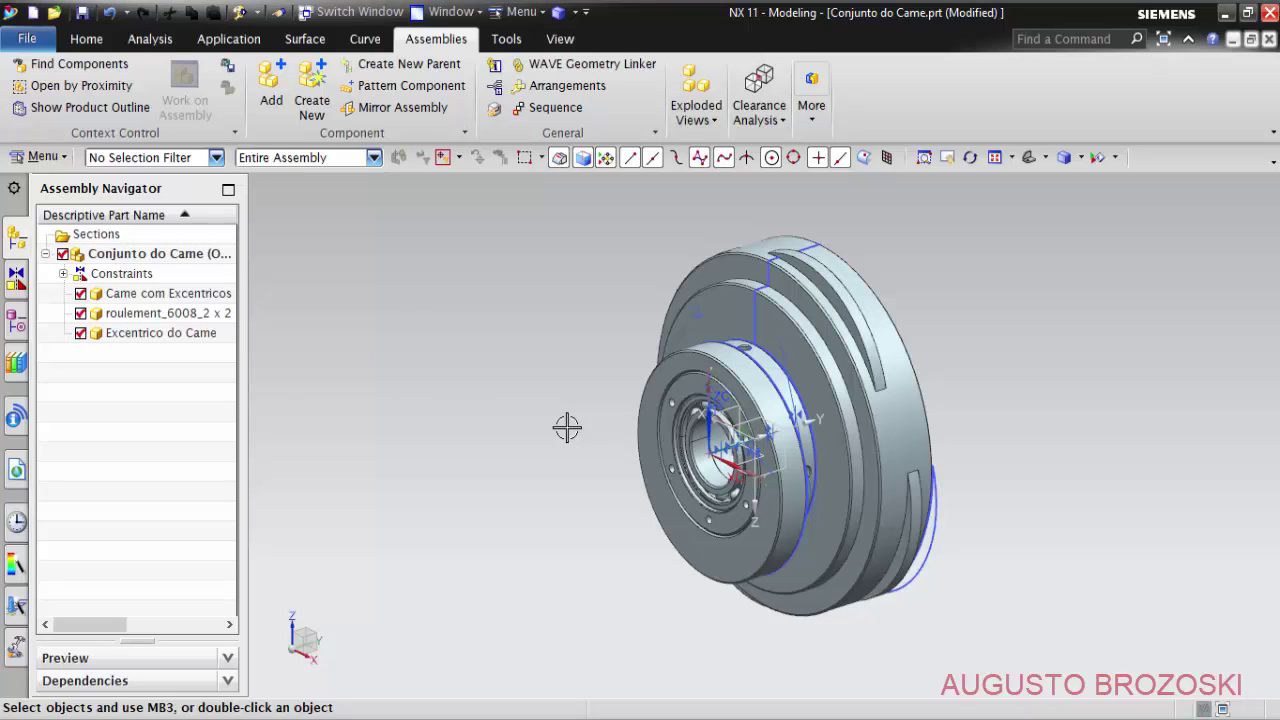
{"action": "key", "text": "ctrl+j"}
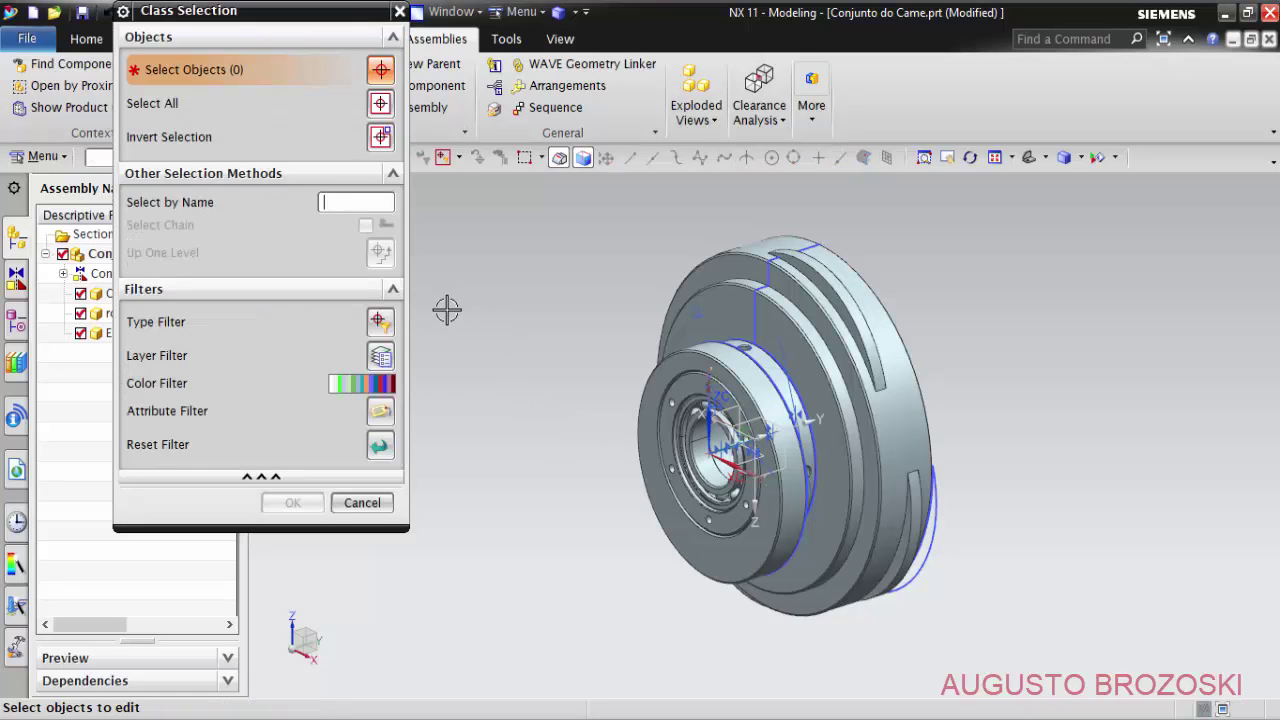
Give the Excentrico do Came ring an olive-yellow display colour.
{"action": "left_click", "coordinate": [643, 429]}
{"action": "left_click", "coordinate": [291, 501]}
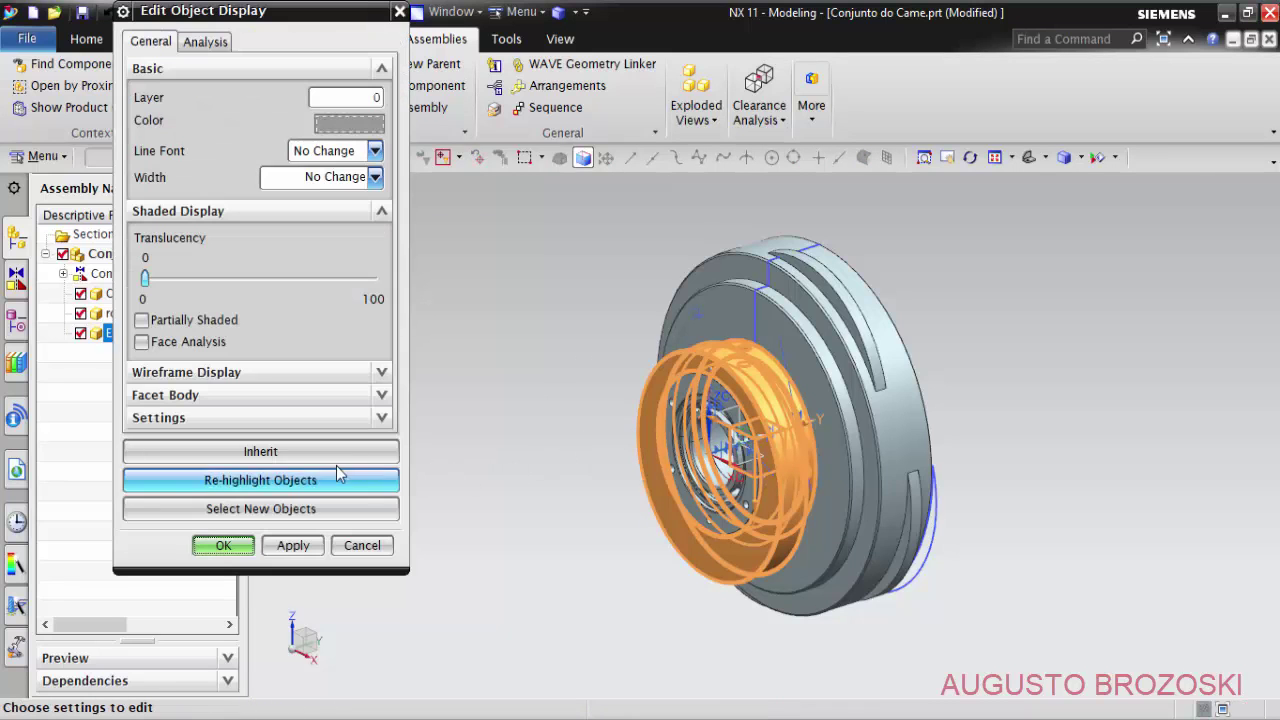
{"action": "left_click", "coordinate": [343, 124]}
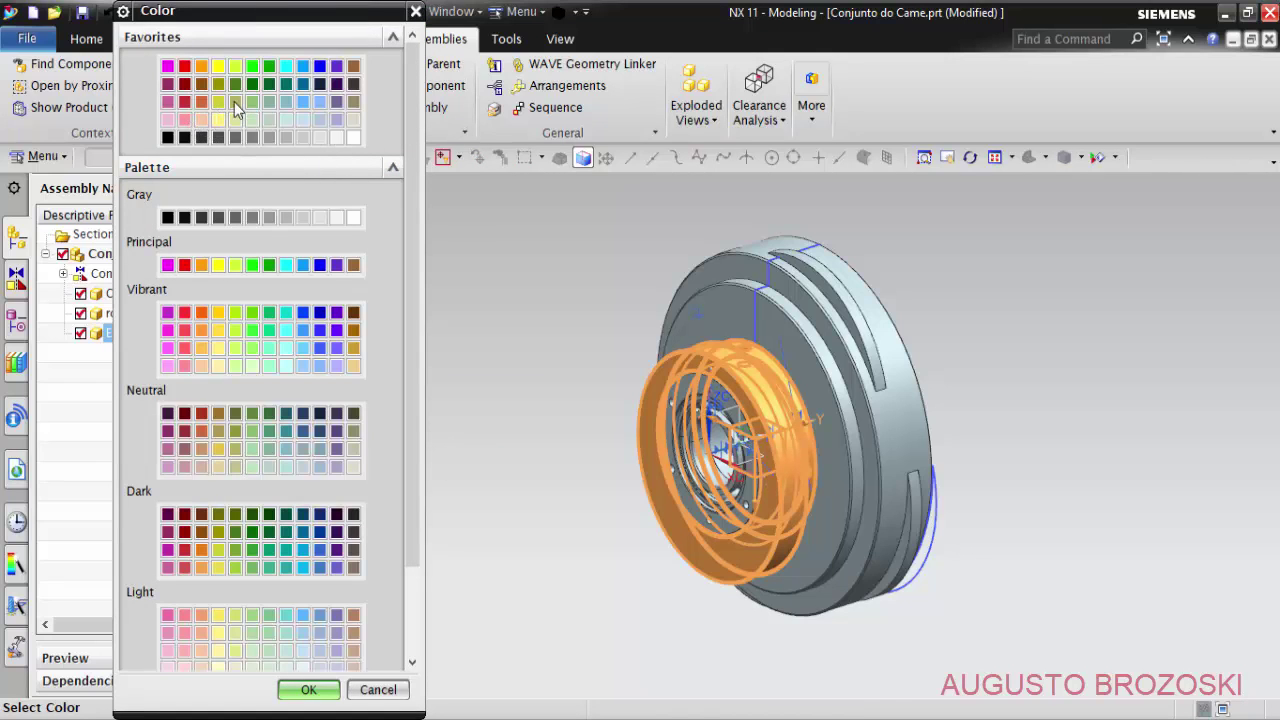
{"action": "left_click", "coordinate": [310, 697]}
{"action": "left_click", "coordinate": [225, 552]}
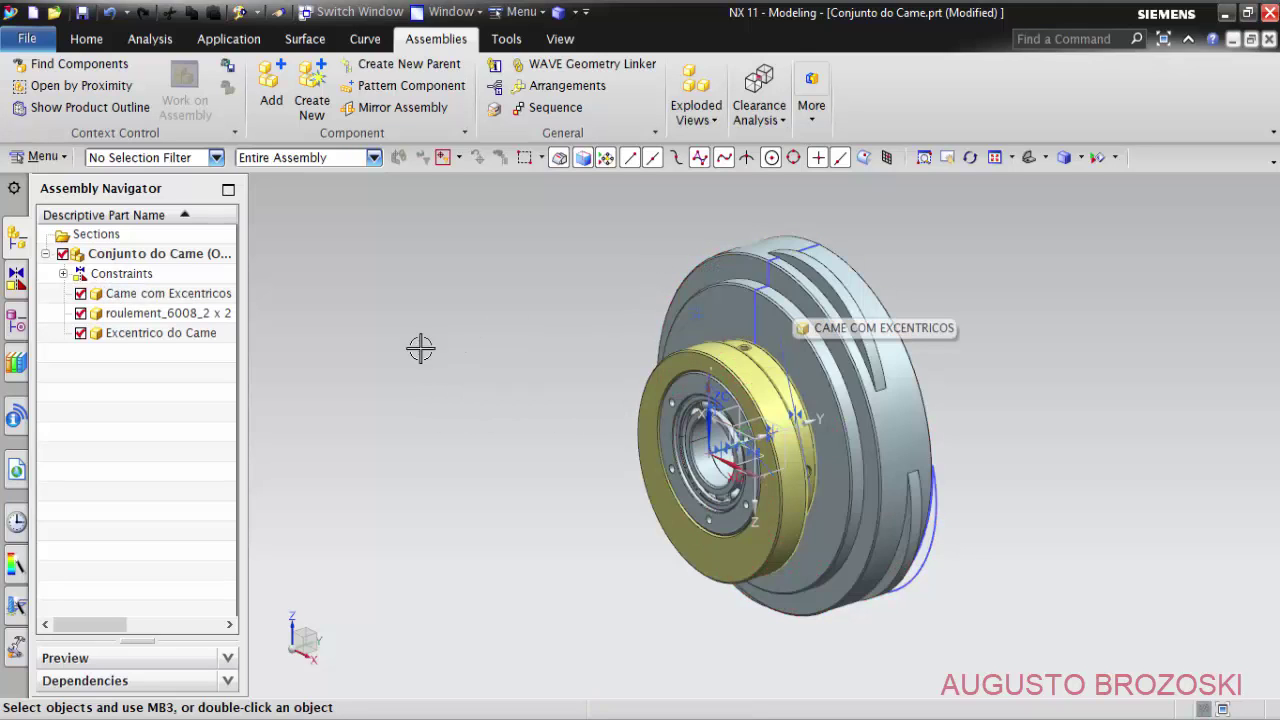
{"action": "key", "text": "ctrl+j"}
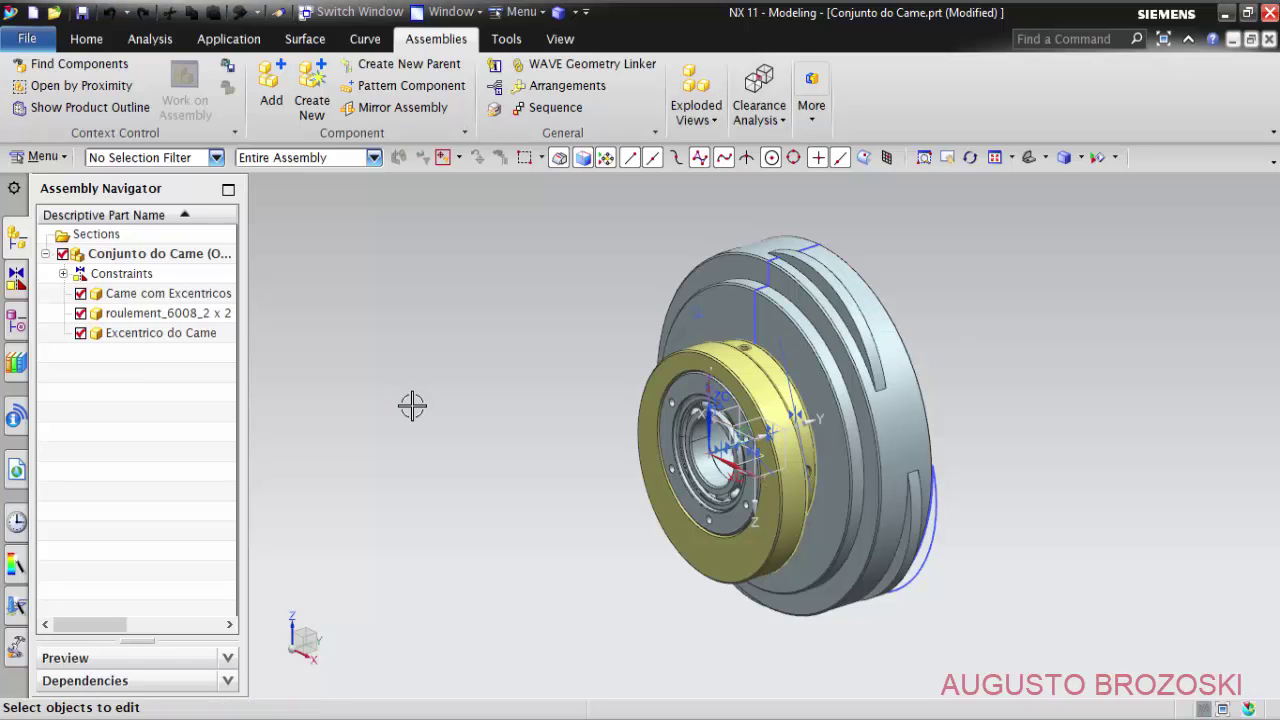
Give the Came com Excentricos cam an orange colour from the Favorites swatches.
{"action": "left_click", "coordinate": [743, 277]}
{"action": "left_click", "coordinate": [290, 503]}
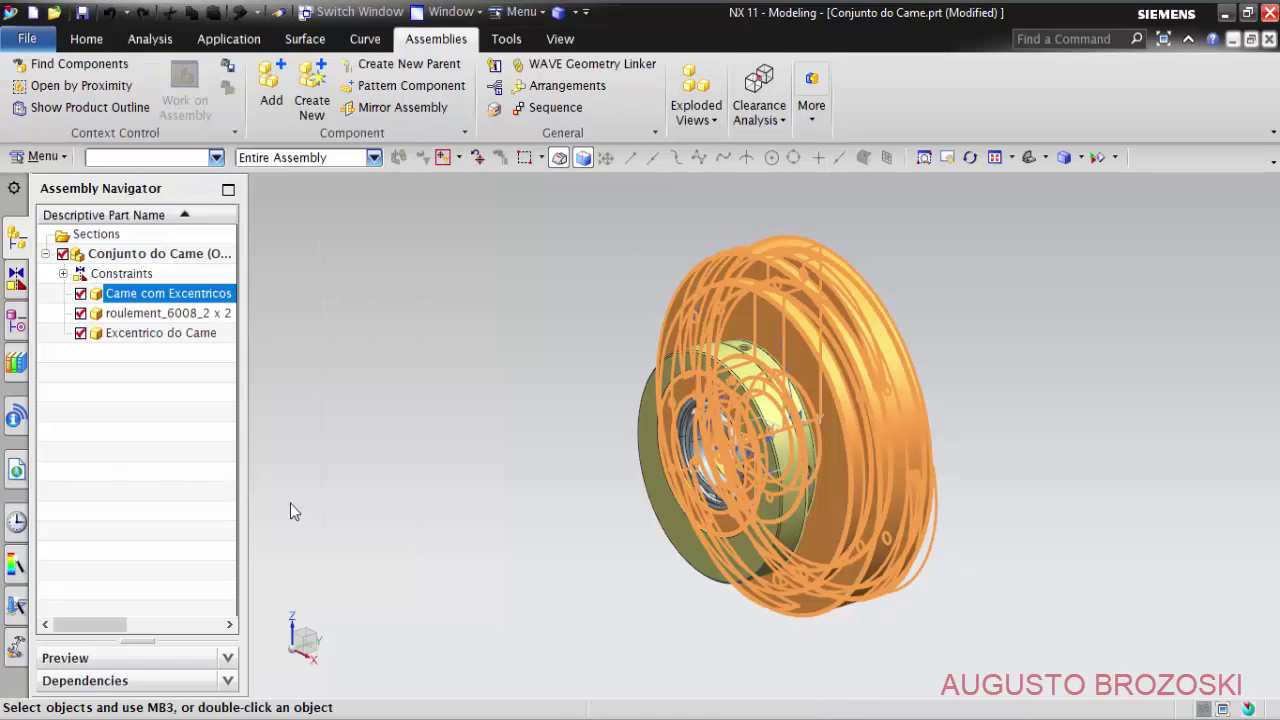
{"action": "left_click", "coordinate": [340, 126]}
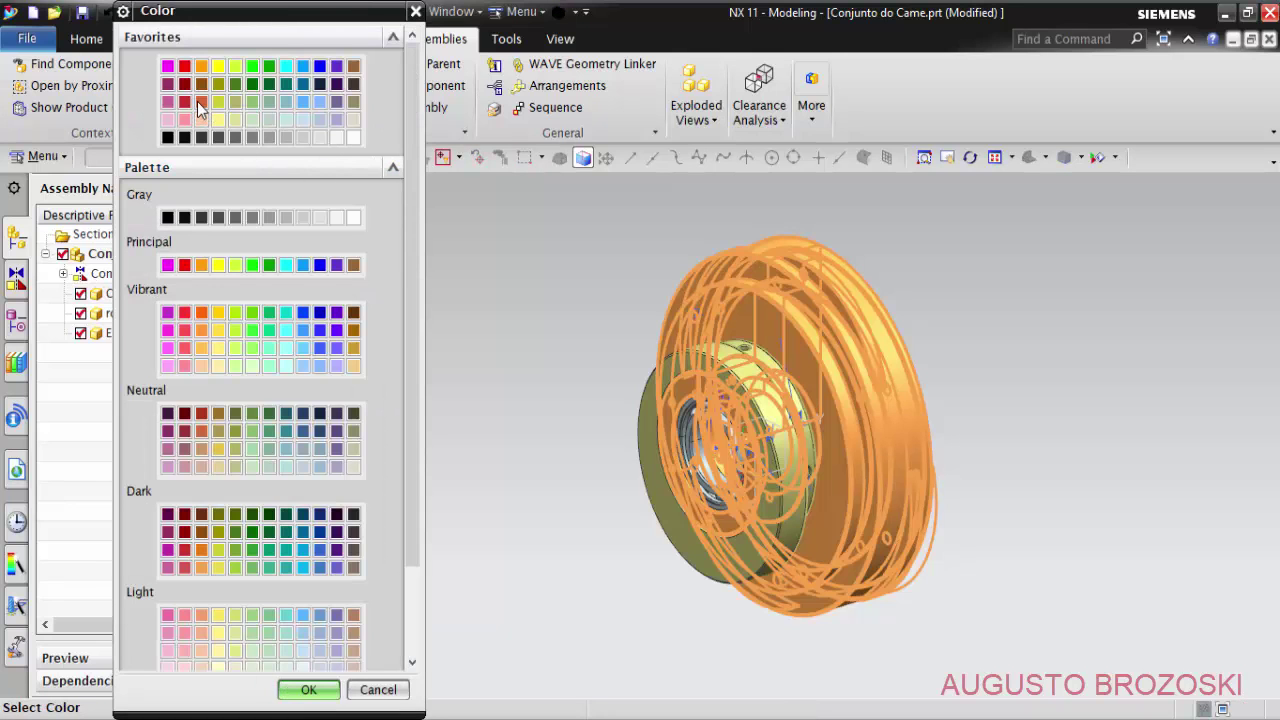
{"action": "left_click", "coordinate": [199, 102]}
{"action": "left_click", "coordinate": [308, 690]}
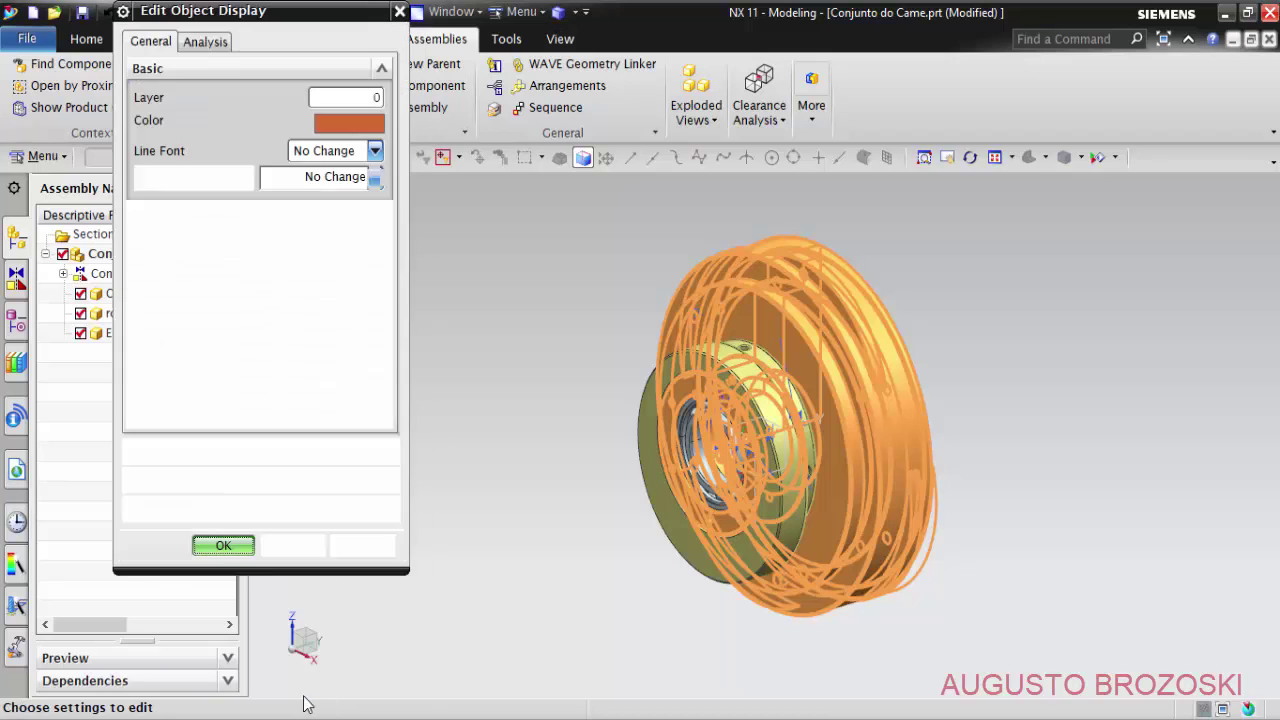
{"action": "left_click", "coordinate": [214, 543]}
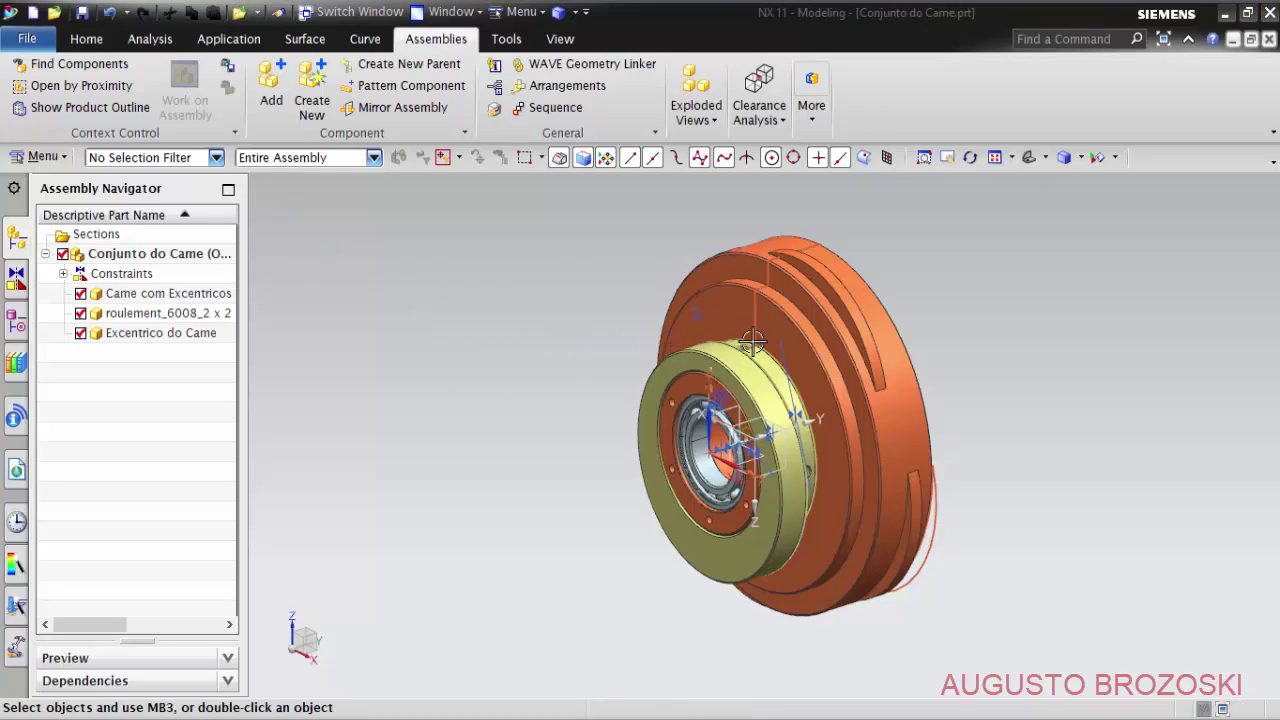
{"action": "scroll", "coordinate": [752, 343], "scroll_direction": "up", "scroll_amount": 2}
{"action": "scroll", "coordinate": [720, 400], "scroll_direction": "up", "scroll_amount": 3}
{"action": "scroll", "coordinate": [792, 424], "scroll_direction": "up", "scroll_amount": 2}
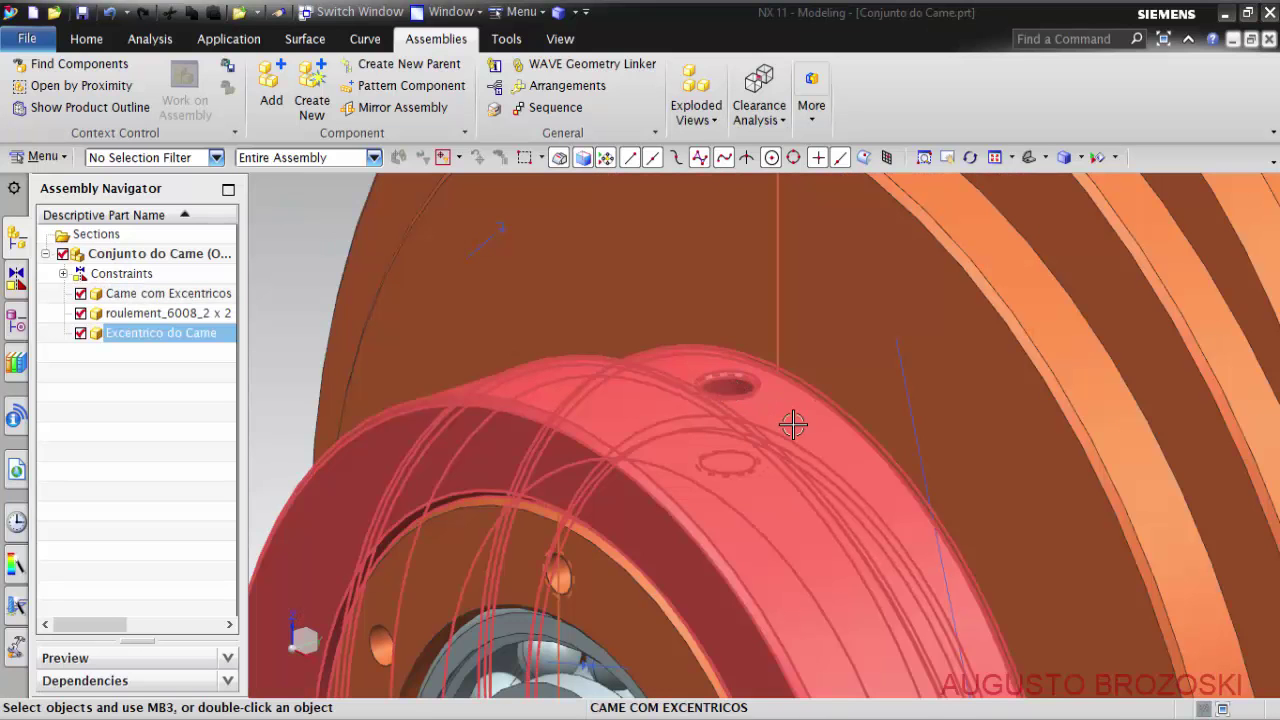
{"action": "scroll", "coordinate": [760, 430], "scroll_direction": "down", "scroll_amount": 3}
{"action": "scroll", "coordinate": [750, 405], "scroll_direction": "down", "scroll_amount": 2}
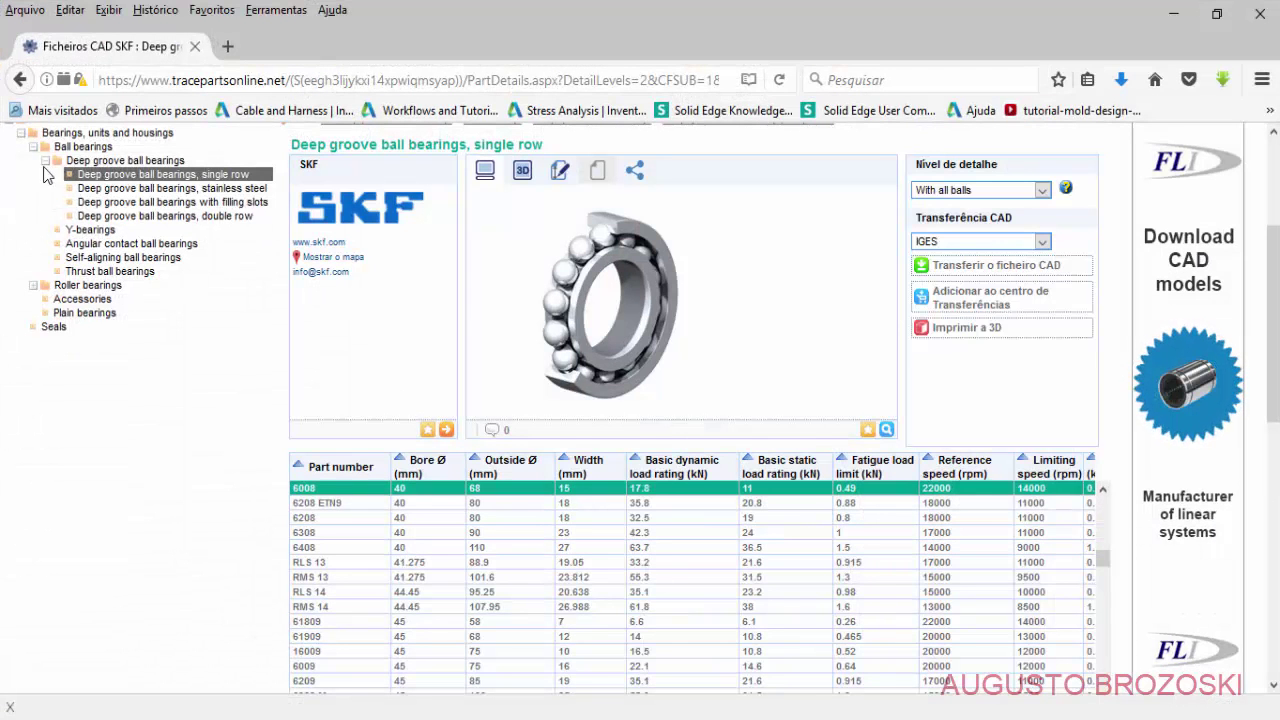
Set the TraceParts catalogue filter to DIN.
{"action": "scroll", "coordinate": [50, 180], "scroll_direction": "up", "scroll_amount": 1}
{"action": "scroll", "coordinate": [110, 260], "scroll_direction": "up", "scroll_amount": 4}
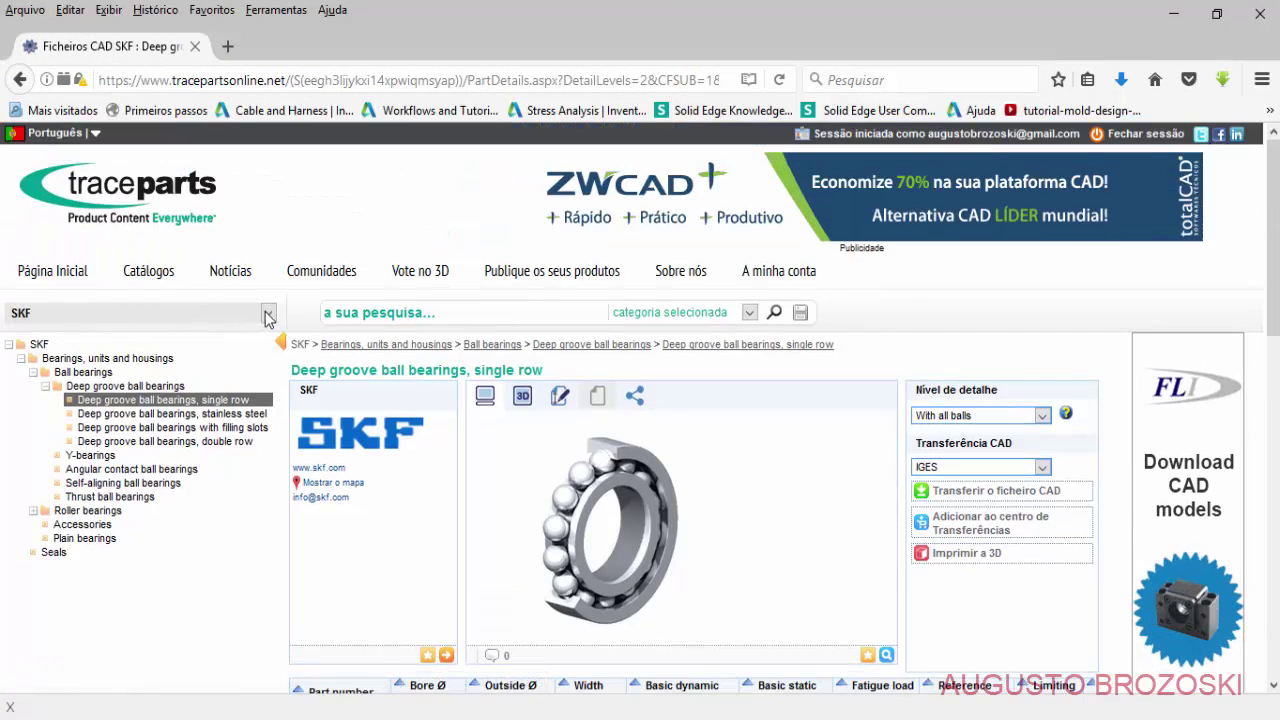
{"action": "left_click", "coordinate": [266, 313]}
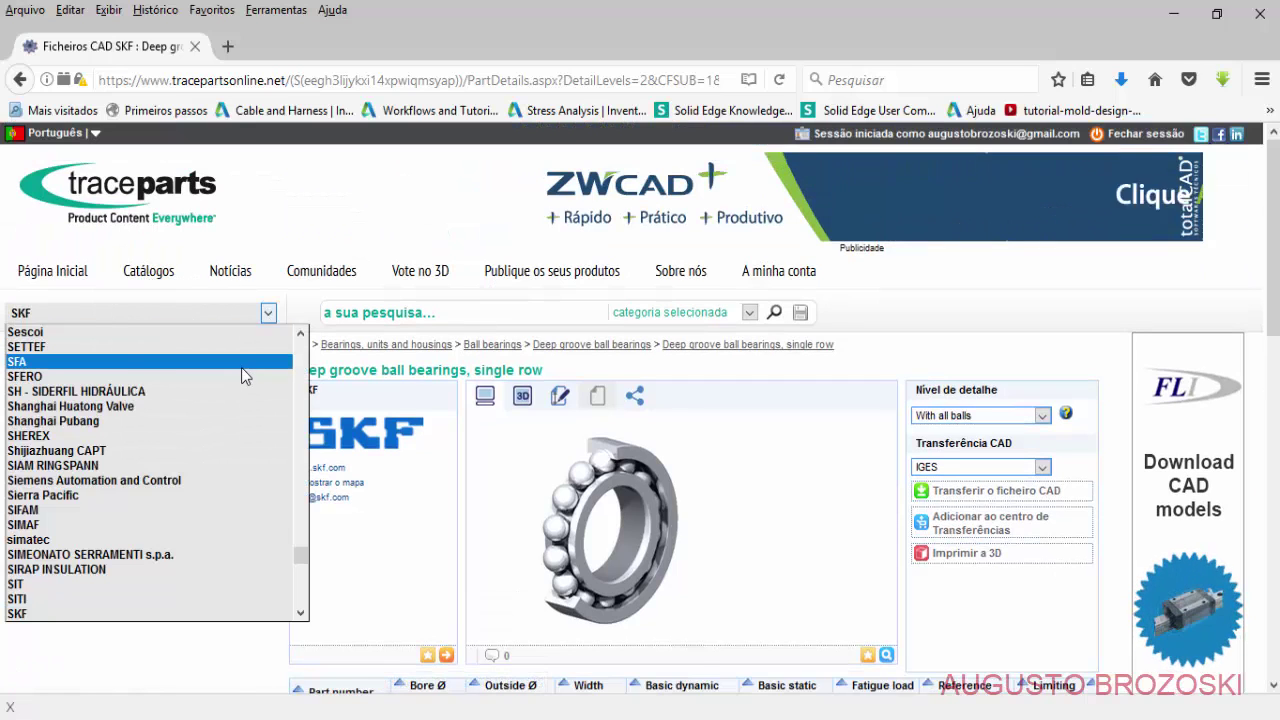
{"action": "type", "text": "de"}
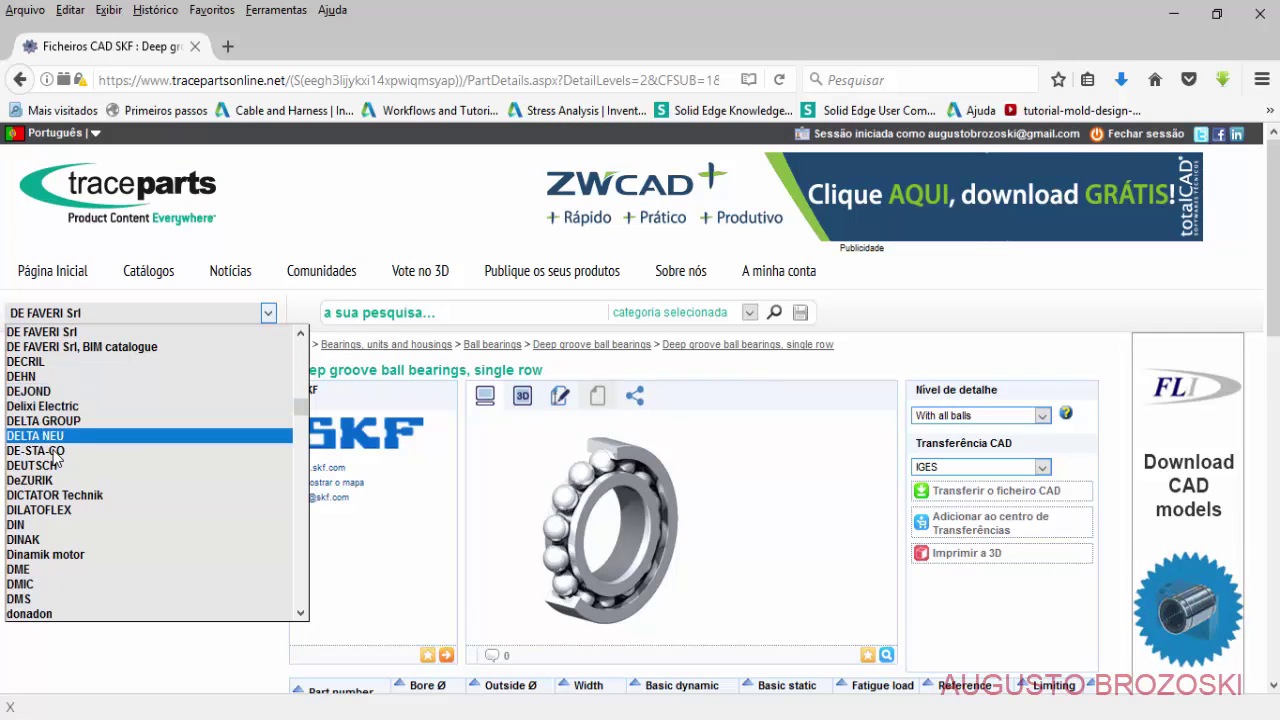
{"action": "left_click", "coordinate": [25, 524]}
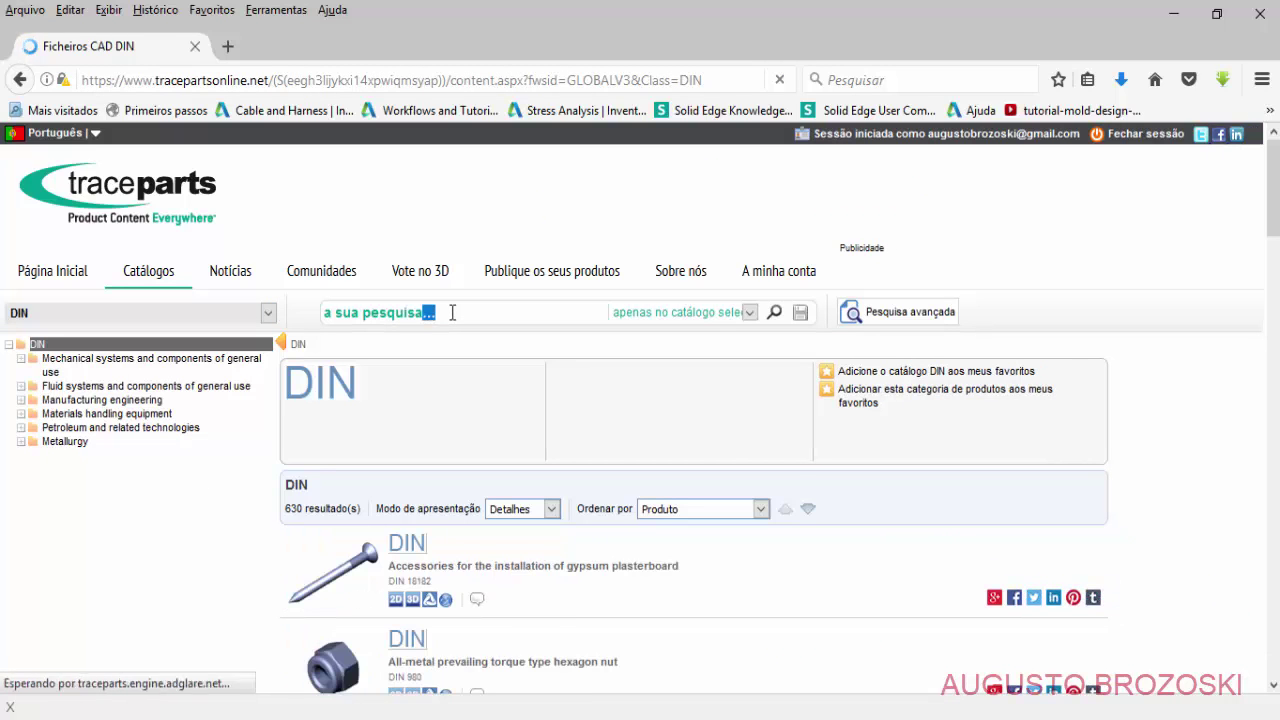
Search for "din 913" and open the first flat point hexagon socket set screw result.
{"action": "triple_click", "coordinate": [452, 312]}
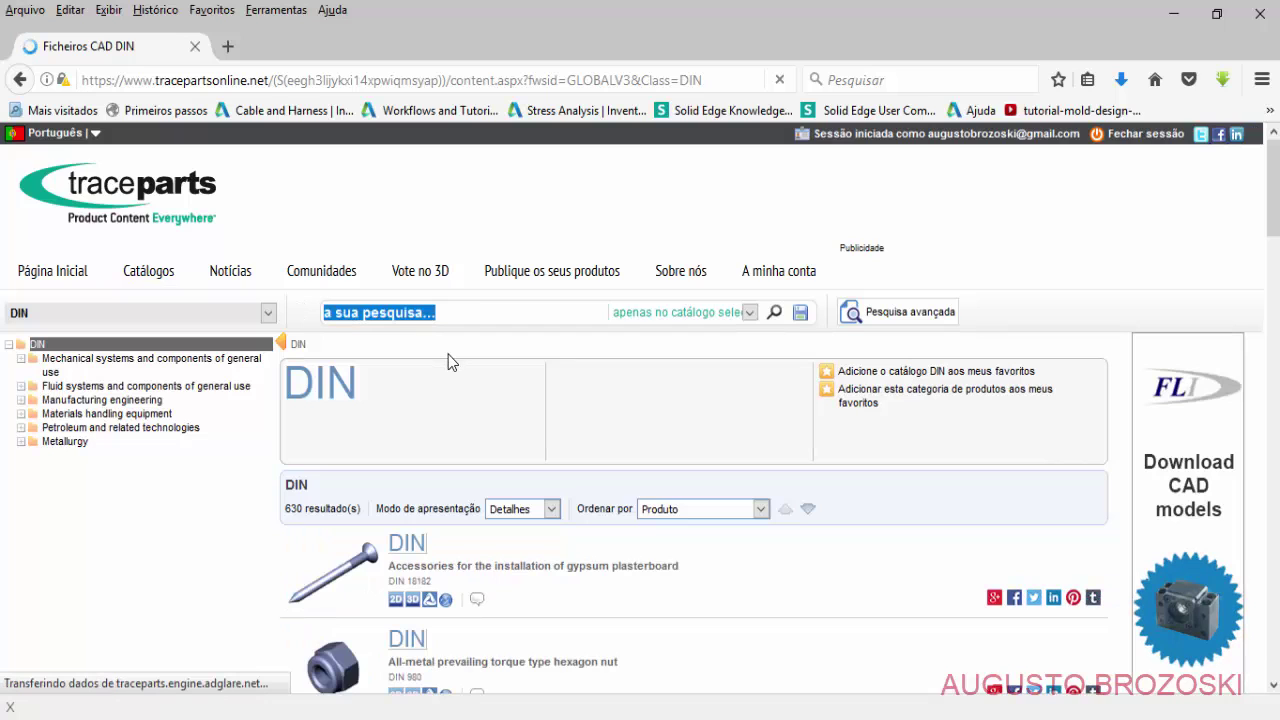
{"action": "type", "text": "din 9"}
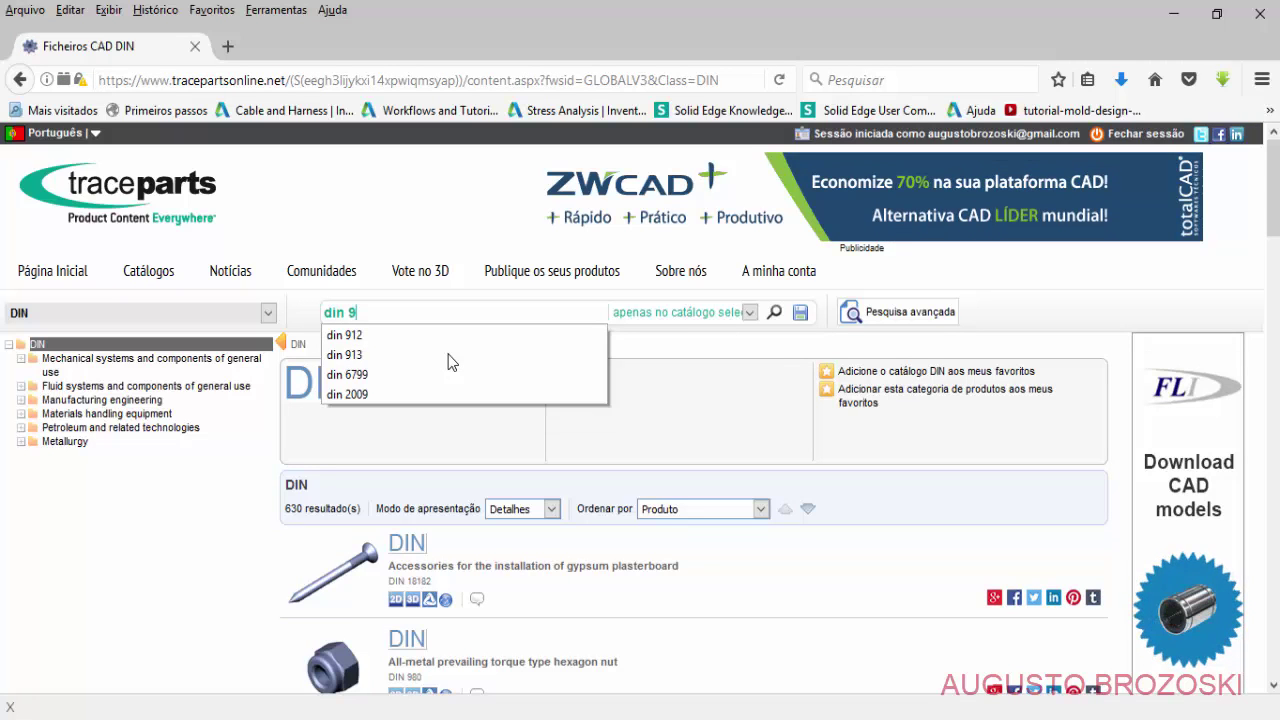
{"action": "type", "text": "63"}
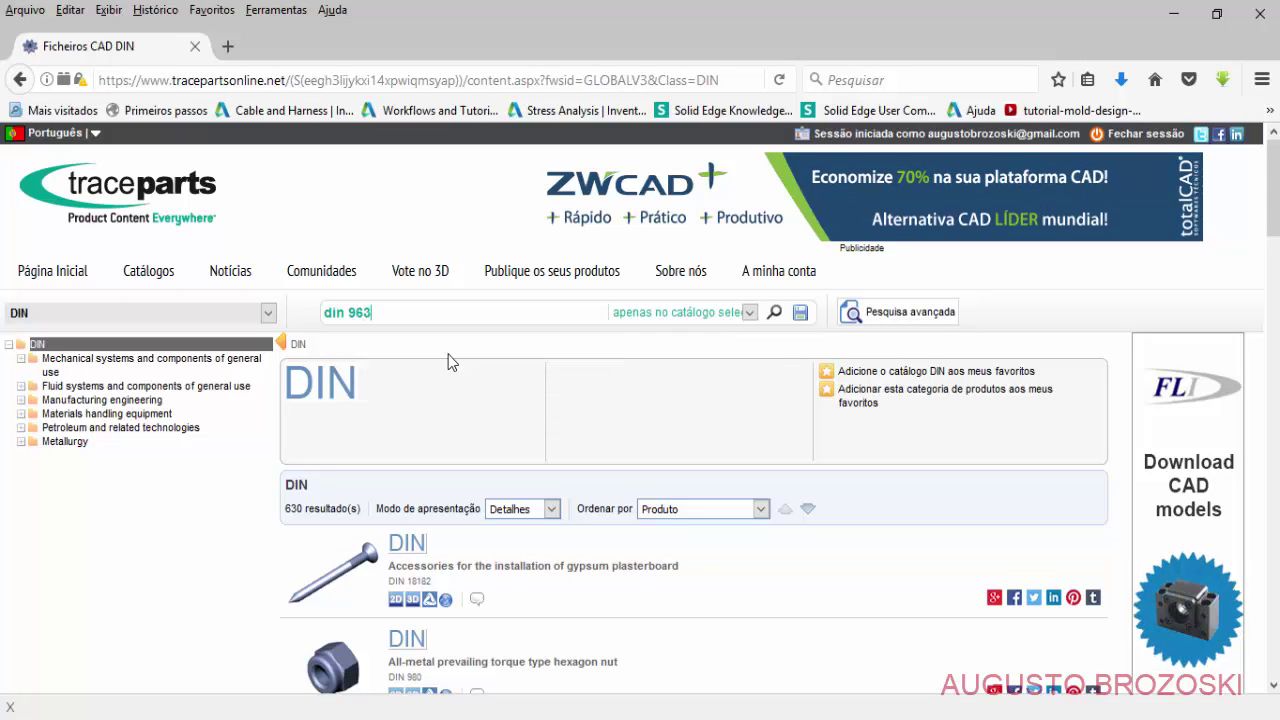
{"action": "key", "text": "BackSpace"}
{"action": "key", "text": "BackSpace"}
{"action": "type", "text": "13"}
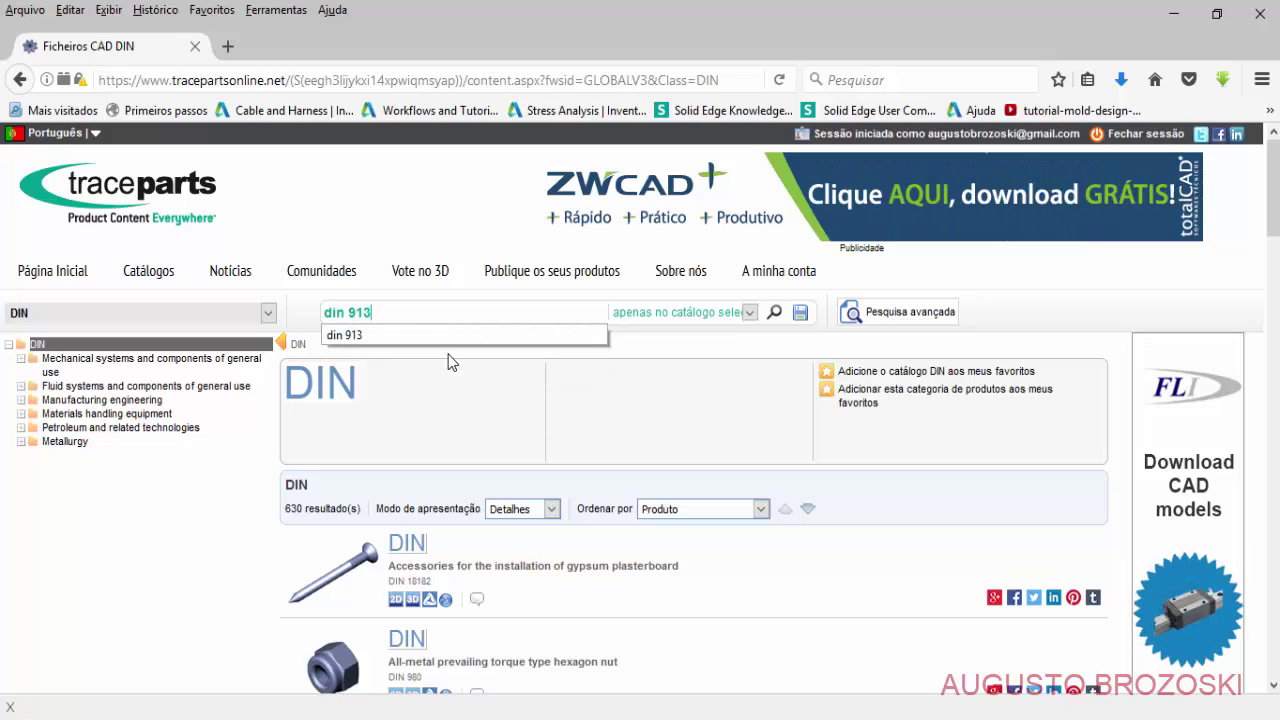
{"action": "key", "text": "Return"}
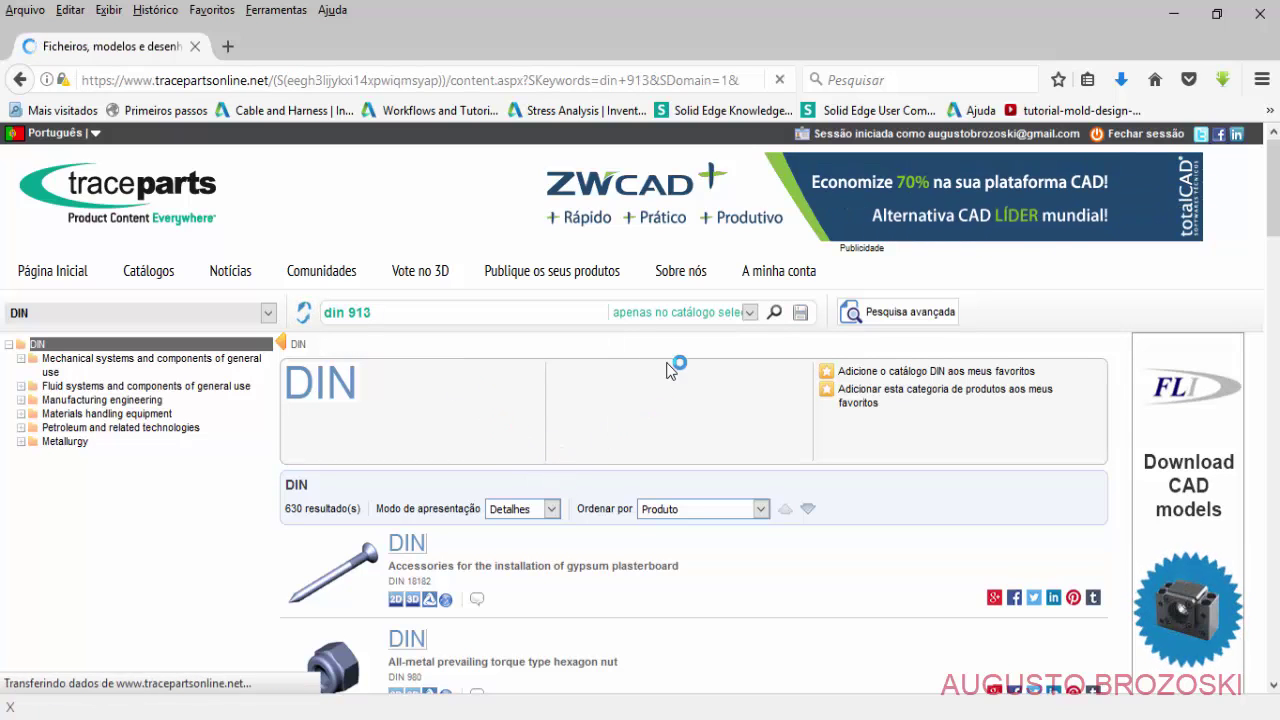
{"action": "scroll", "coordinate": [503, 534], "scroll_direction": "down", "scroll_amount": 2}
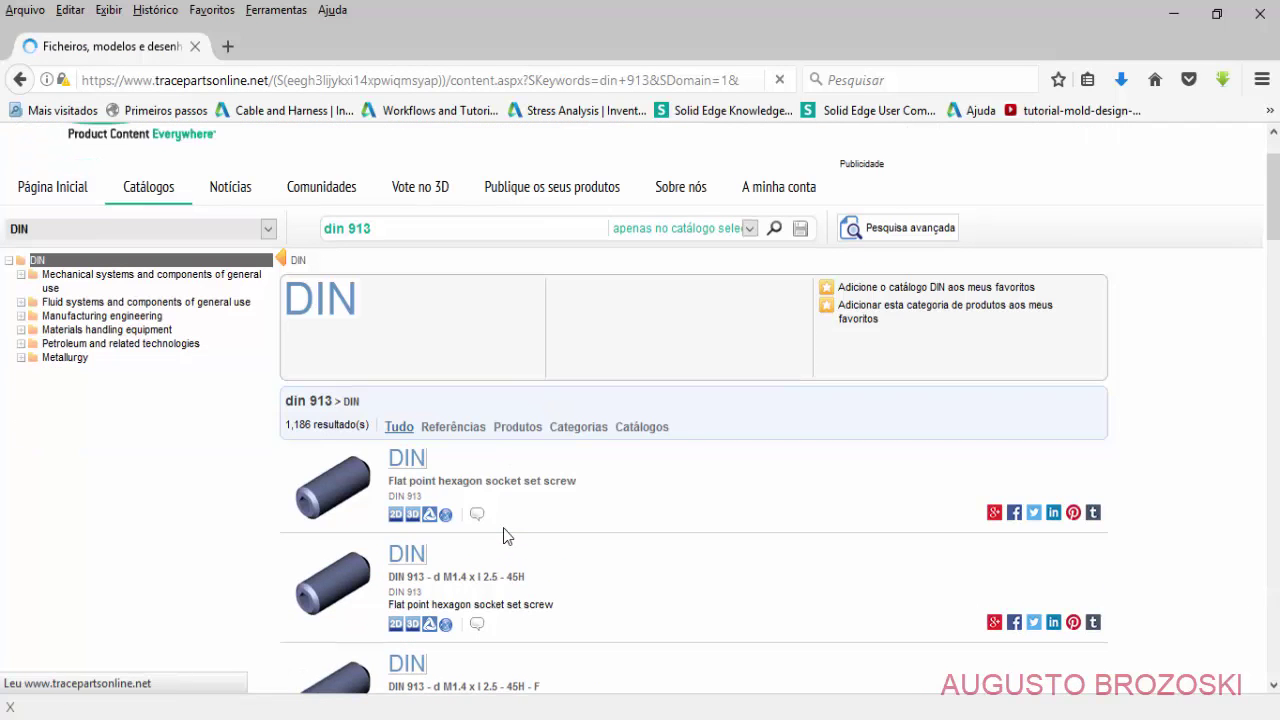
{"action": "left_click", "coordinate": [415, 437]}
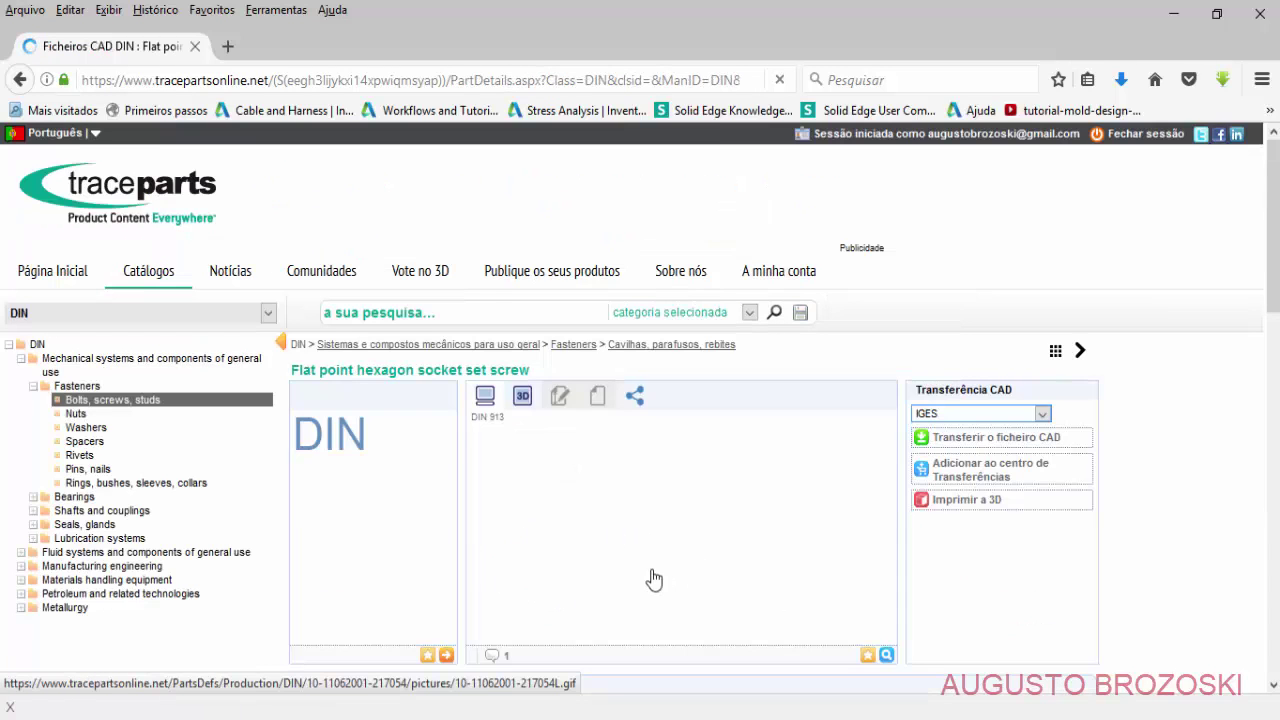
Review the DIN 913 set screw page, then return to the NX assembly.
{"action": "scroll", "coordinate": [651, 577], "scroll_direction": "down", "scroll_amount": 5}
{"action": "scroll", "coordinate": [640, 573], "scroll_direction": "down", "scroll_amount": 2}
{"action": "scroll", "coordinate": [600, 600], "scroll_direction": "down", "scroll_amount": 2}
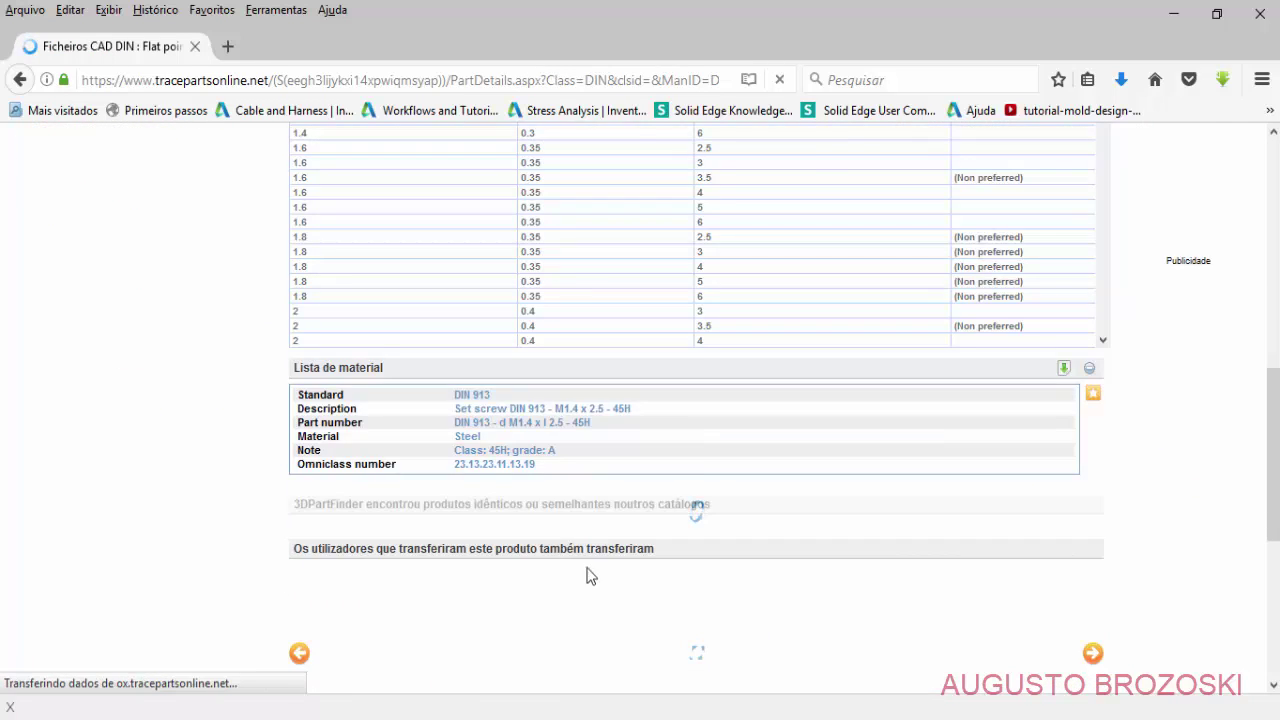
{"action": "scroll", "coordinate": [580, 570], "scroll_direction": "up", "scroll_amount": 5}
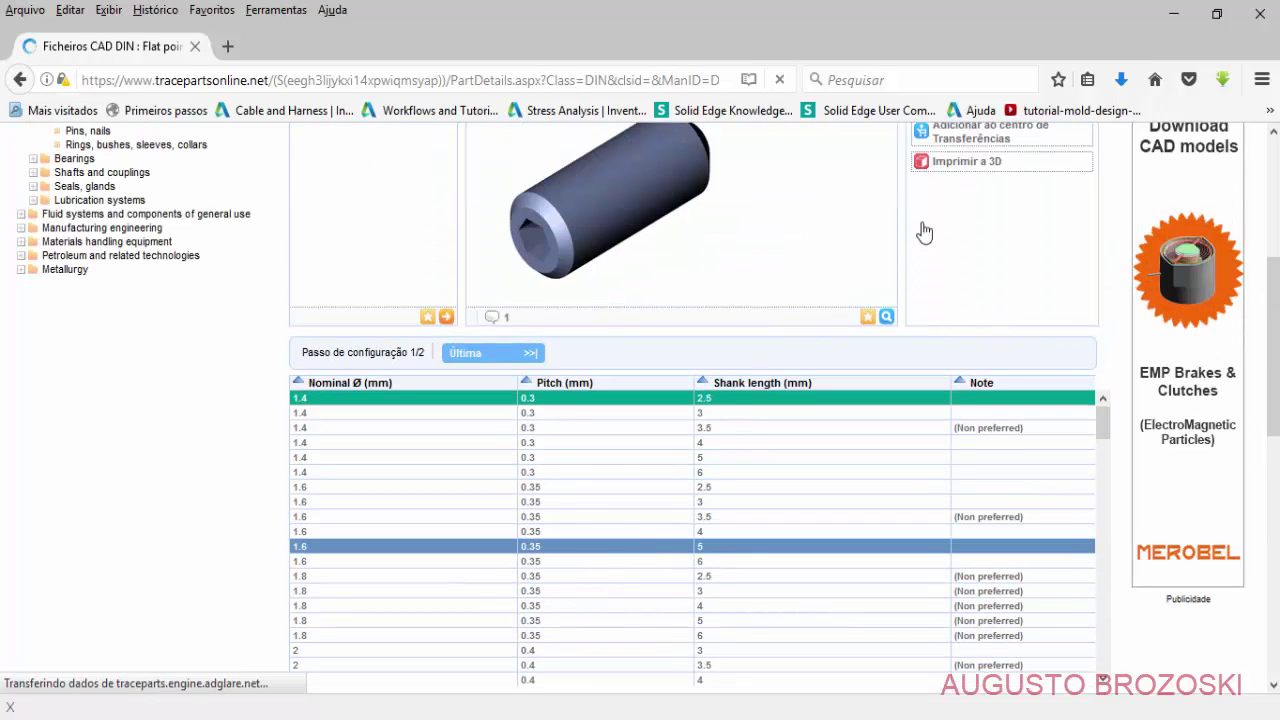
{"action": "left_click", "coordinate": [1174, 14]}
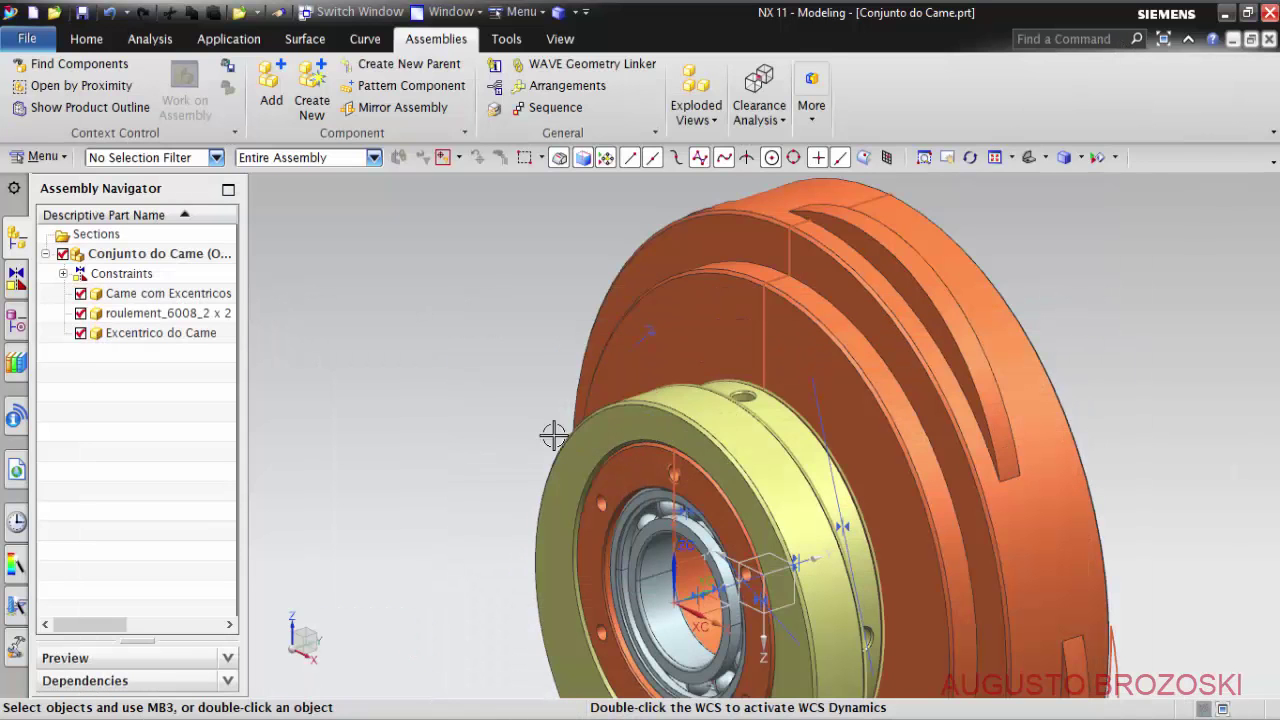
Add din_913-m8x12-45h.prt as a component positioned by constraints.
{"action": "left_click", "coordinate": [272, 82]}
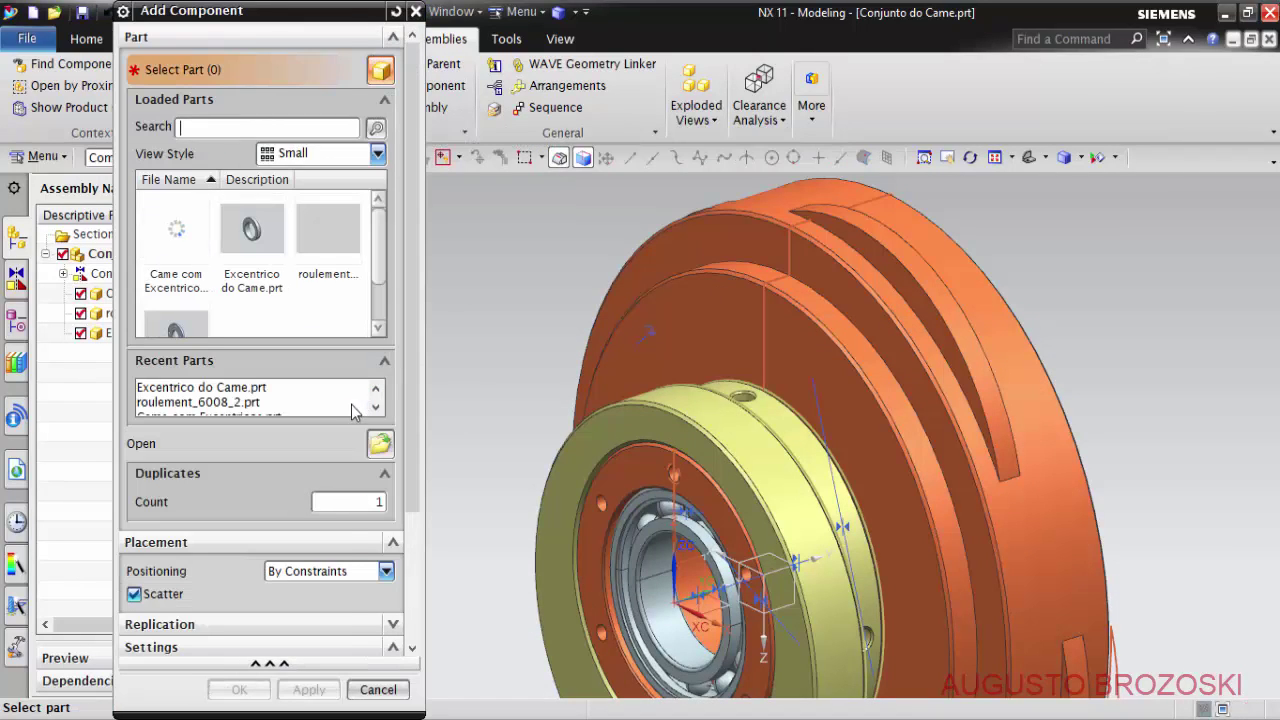
{"action": "left_click", "coordinate": [380, 444]}
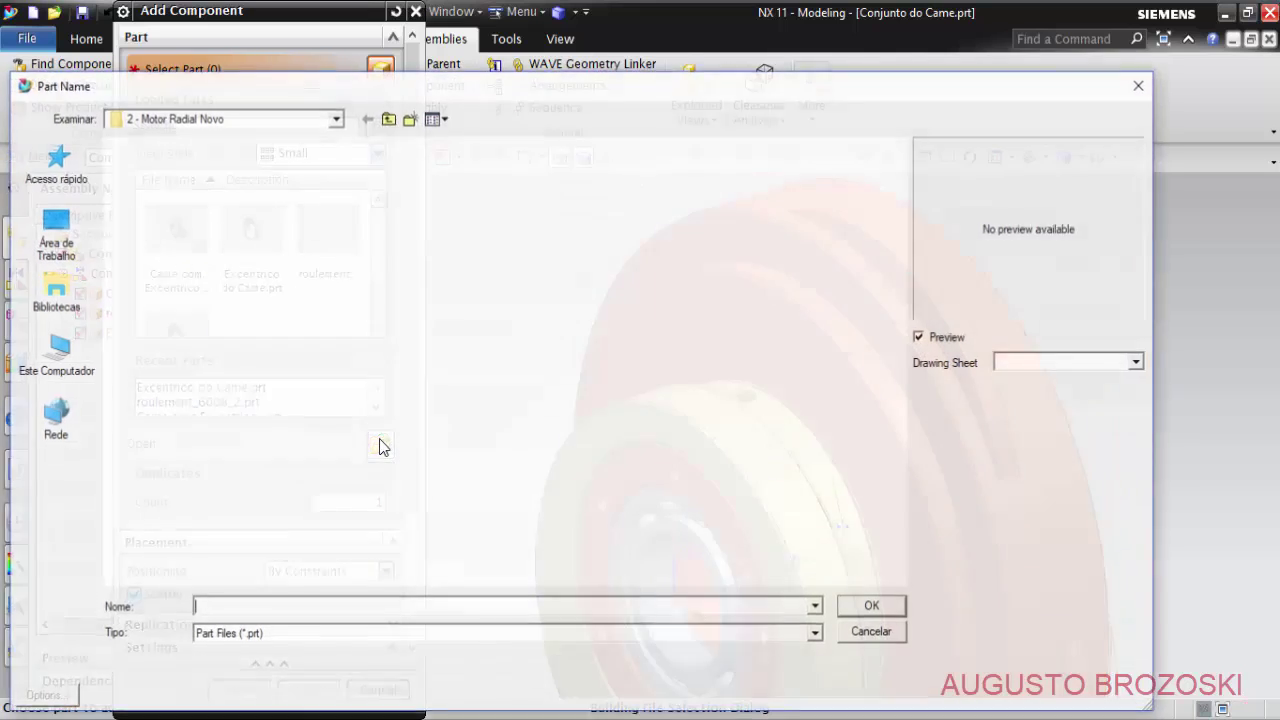
{"action": "scroll", "coordinate": [900, 555], "scroll_direction": "down", "scroll_amount": 3}
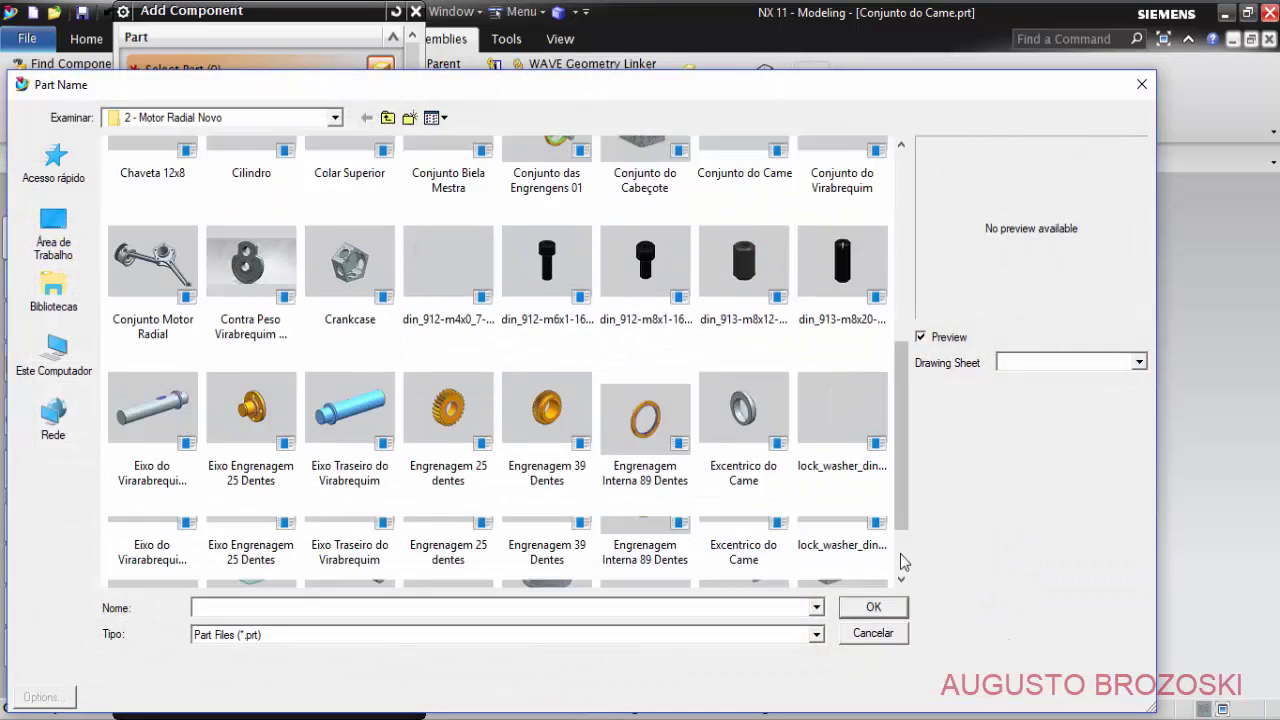
{"action": "scroll", "coordinate": [892, 530], "scroll_direction": "down", "scroll_amount": 2}
{"action": "left_click", "coordinate": [741, 181]}
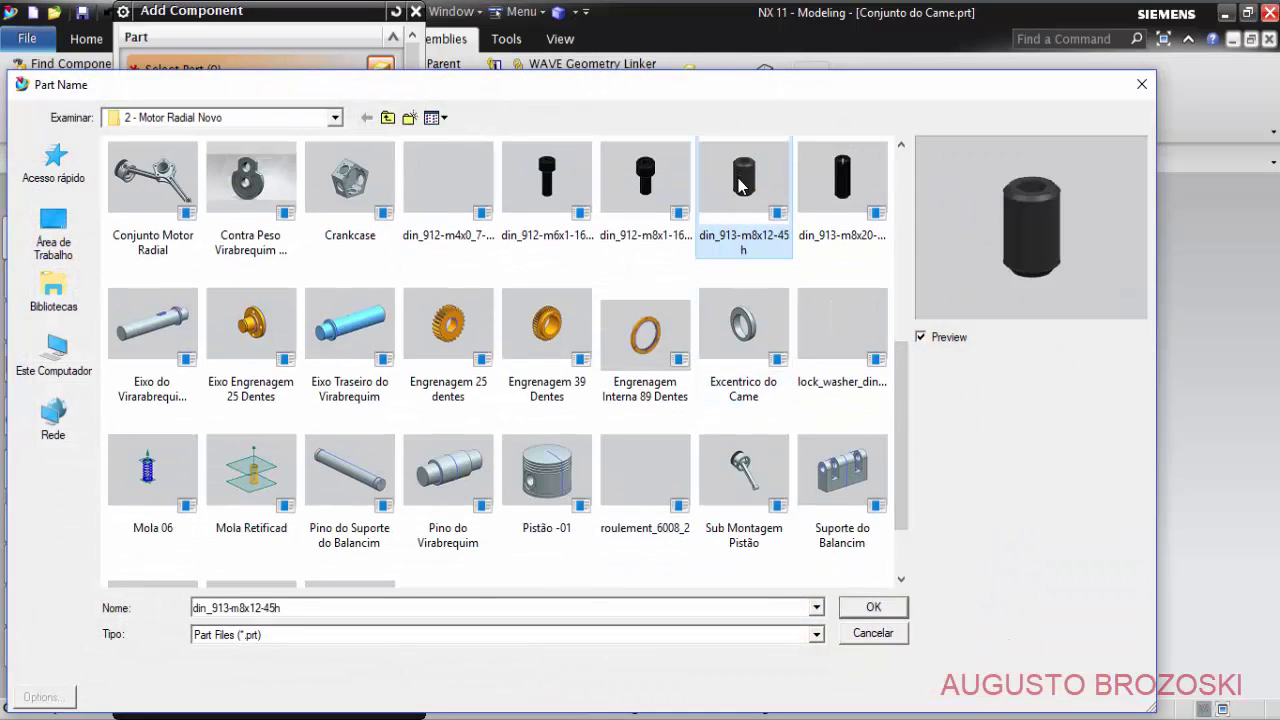
{"action": "left_click", "coordinate": [873, 609]}
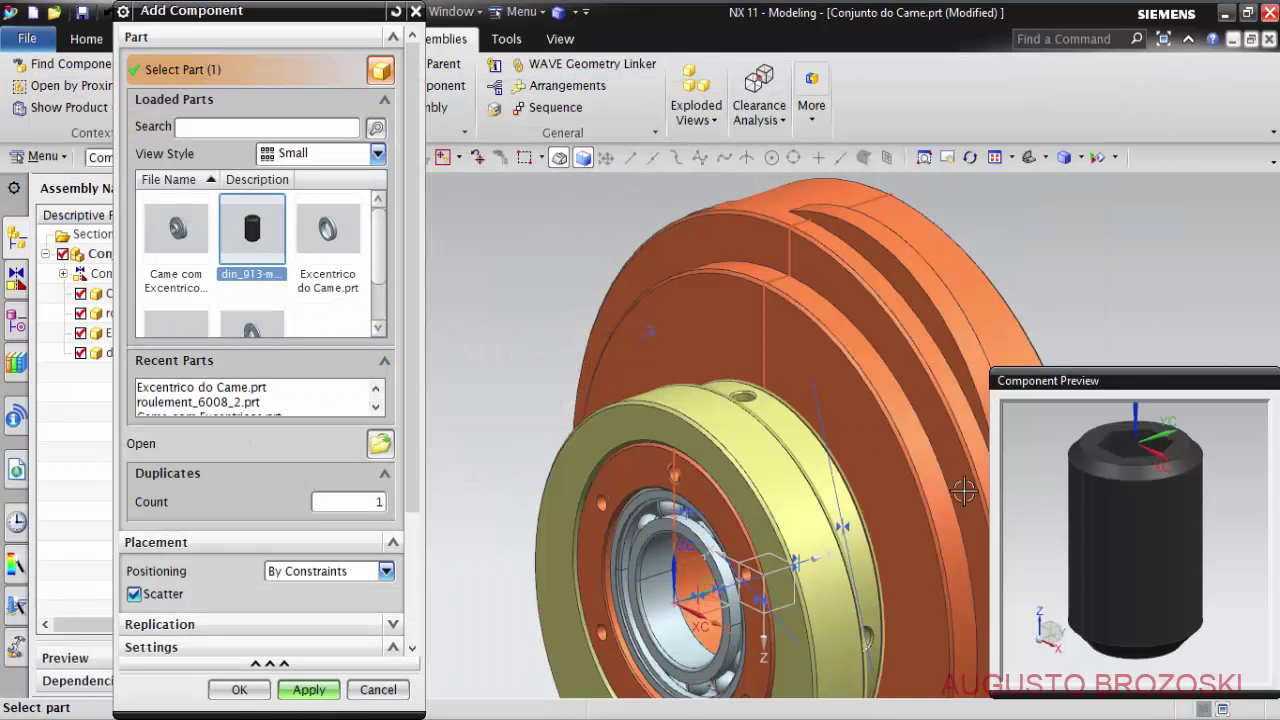
{"action": "middle_click_drag", "start_coordinate": [963, 490], "coordinate": [789, 556]}
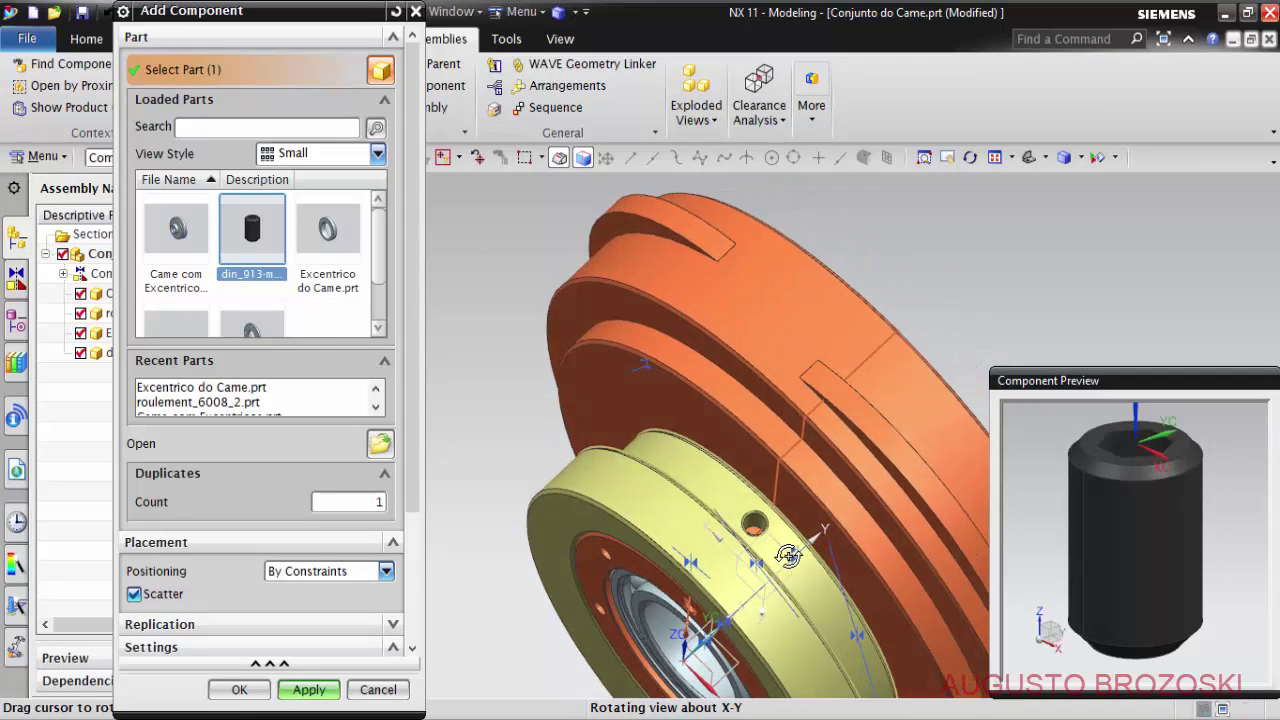
{"action": "scroll", "coordinate": [785, 560], "scroll_direction": "up", "scroll_amount": 5}
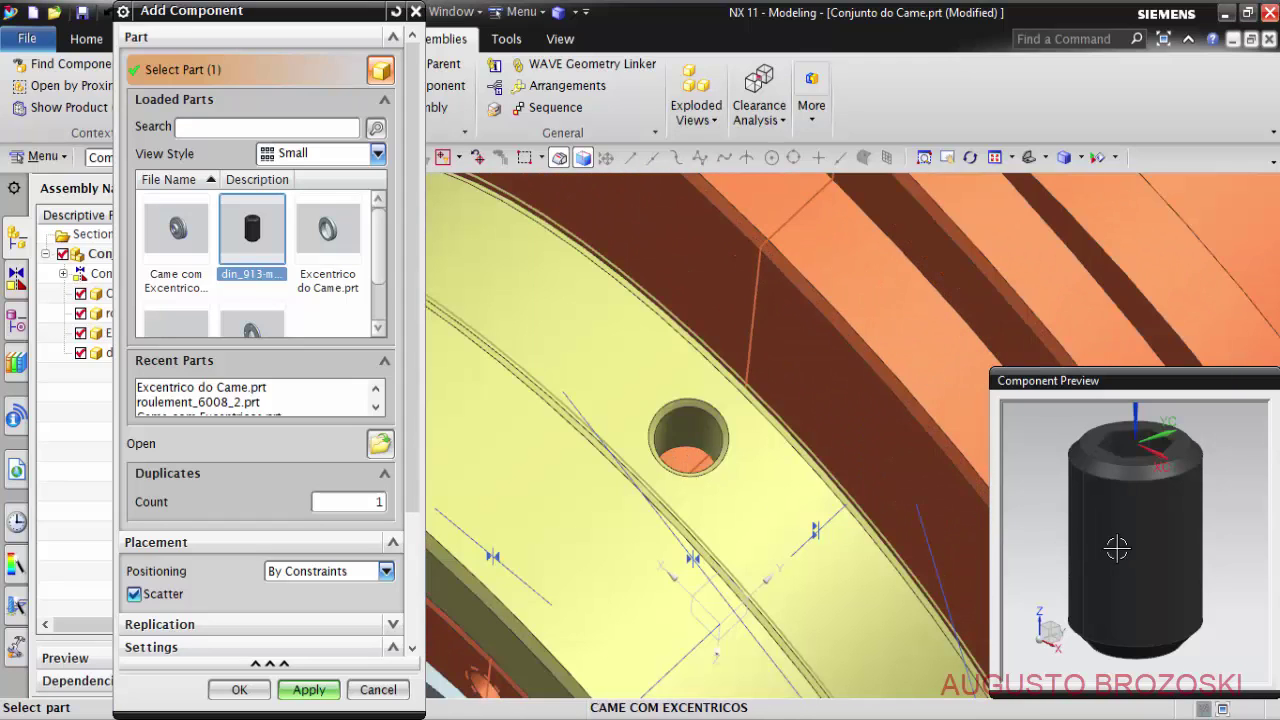
{"action": "middle_click_drag", "start_coordinate": [1086, 524], "coordinate": [1059, 468]}
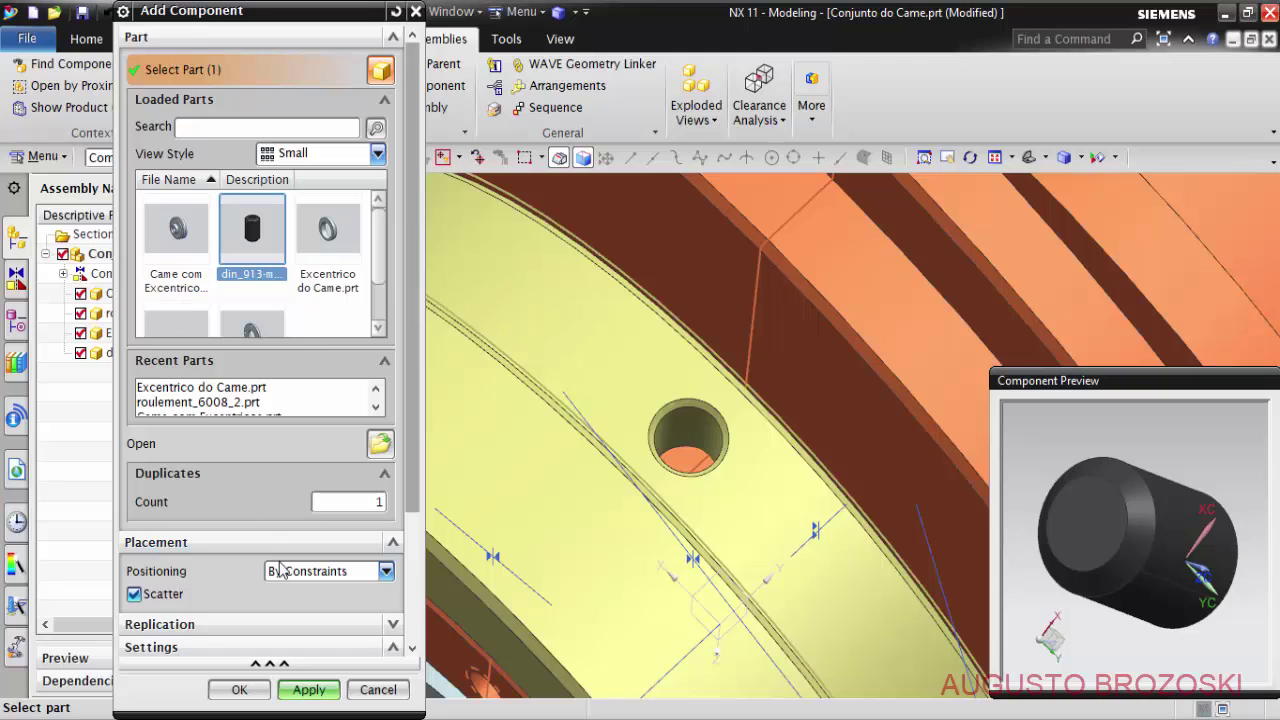
{"action": "left_click", "coordinate": [240, 689]}
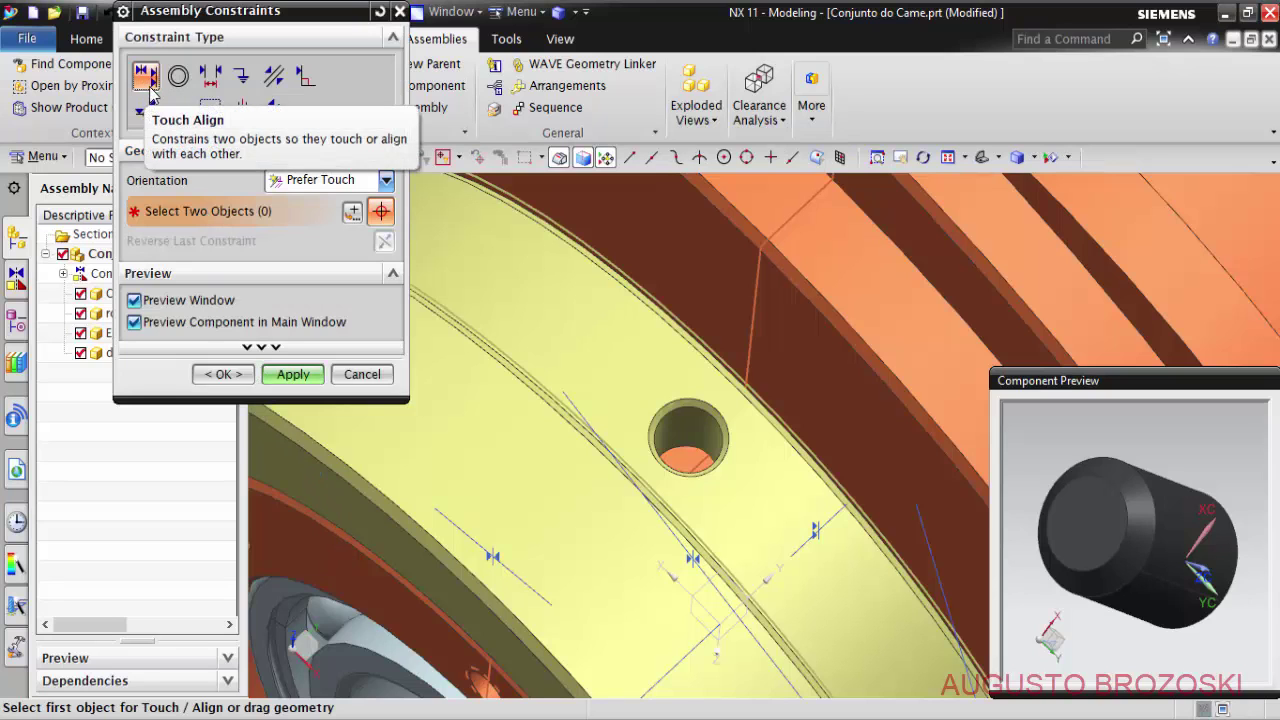
Touch the set screw's end face to the bottom face of the eccentric's hole.
{"action": "left_click", "coordinate": [1062, 516]}
{"action": "scroll", "coordinate": [697, 455], "scroll_direction": "up", "scroll_amount": 2}
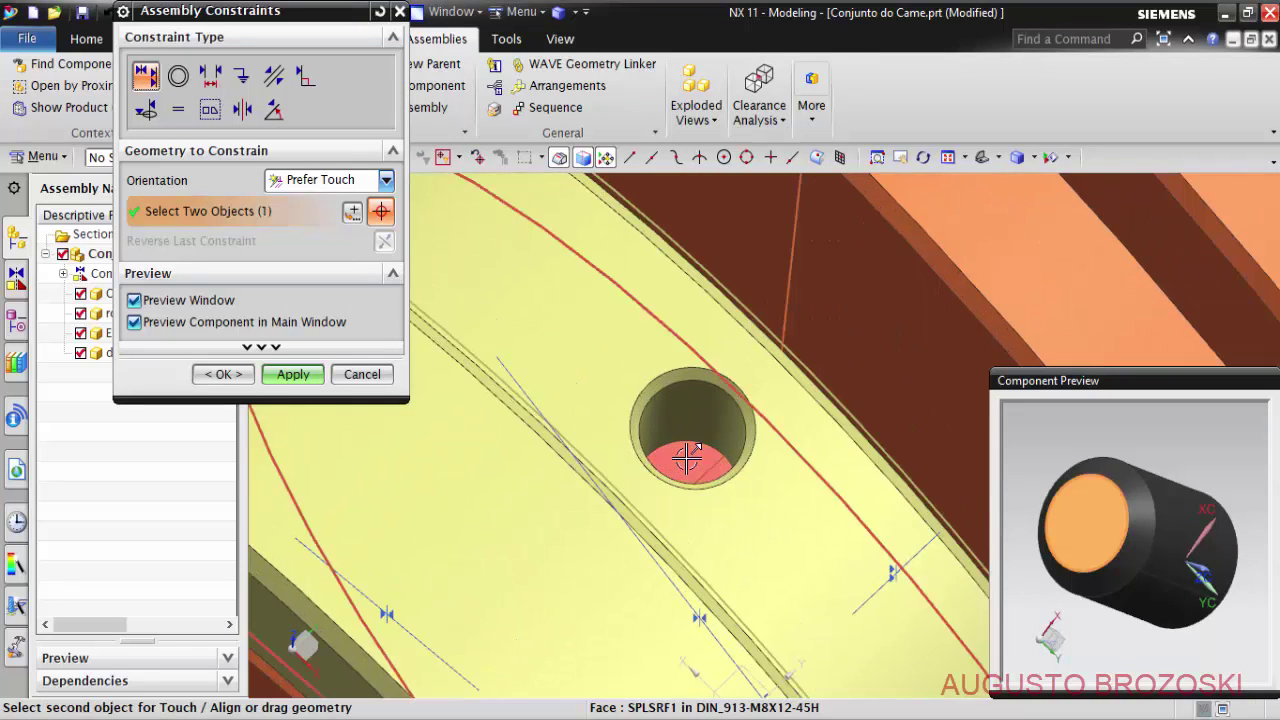
{"action": "scroll", "coordinate": [686, 457], "scroll_direction": "up", "scroll_amount": 2}
{"action": "left_click", "coordinate": [678, 462]}
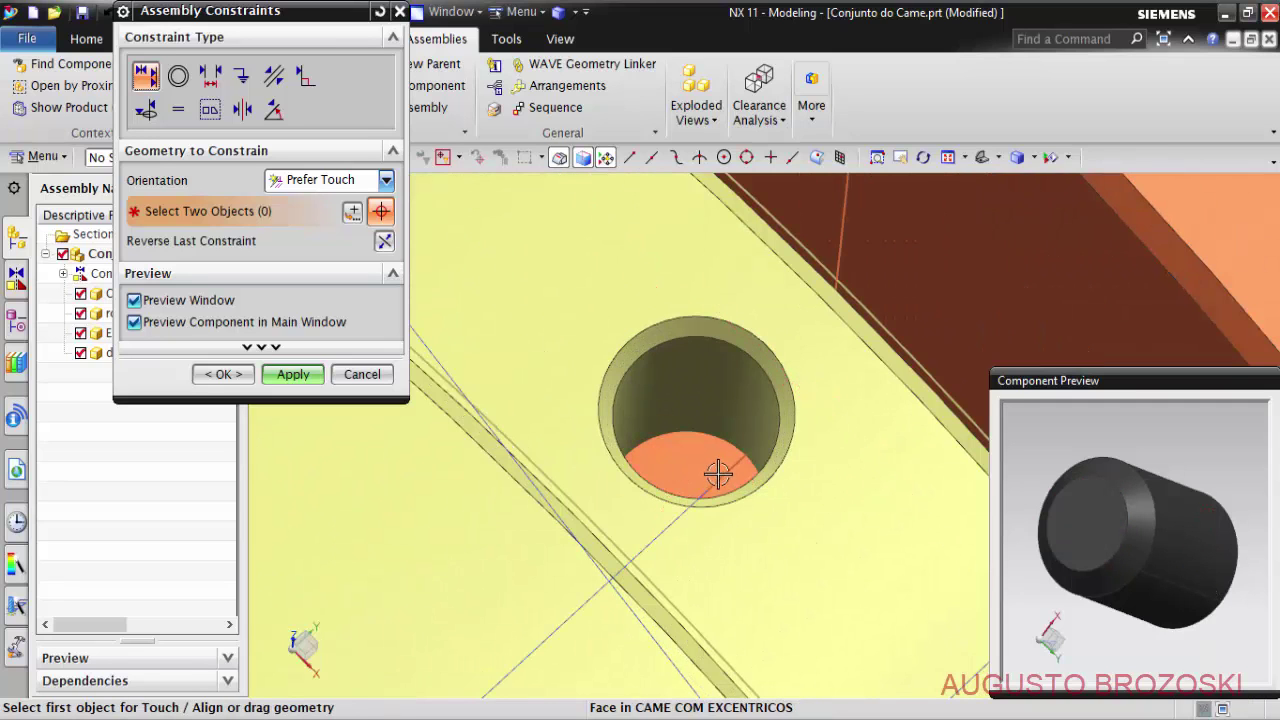
{"action": "scroll", "coordinate": [720, 472], "scroll_direction": "down", "scroll_amount": 1}
{"action": "scroll", "coordinate": [722, 460], "scroll_direction": "down", "scroll_amount": 2}
{"action": "scroll", "coordinate": [680, 500], "scroll_direction": "down", "scroll_amount": 2}
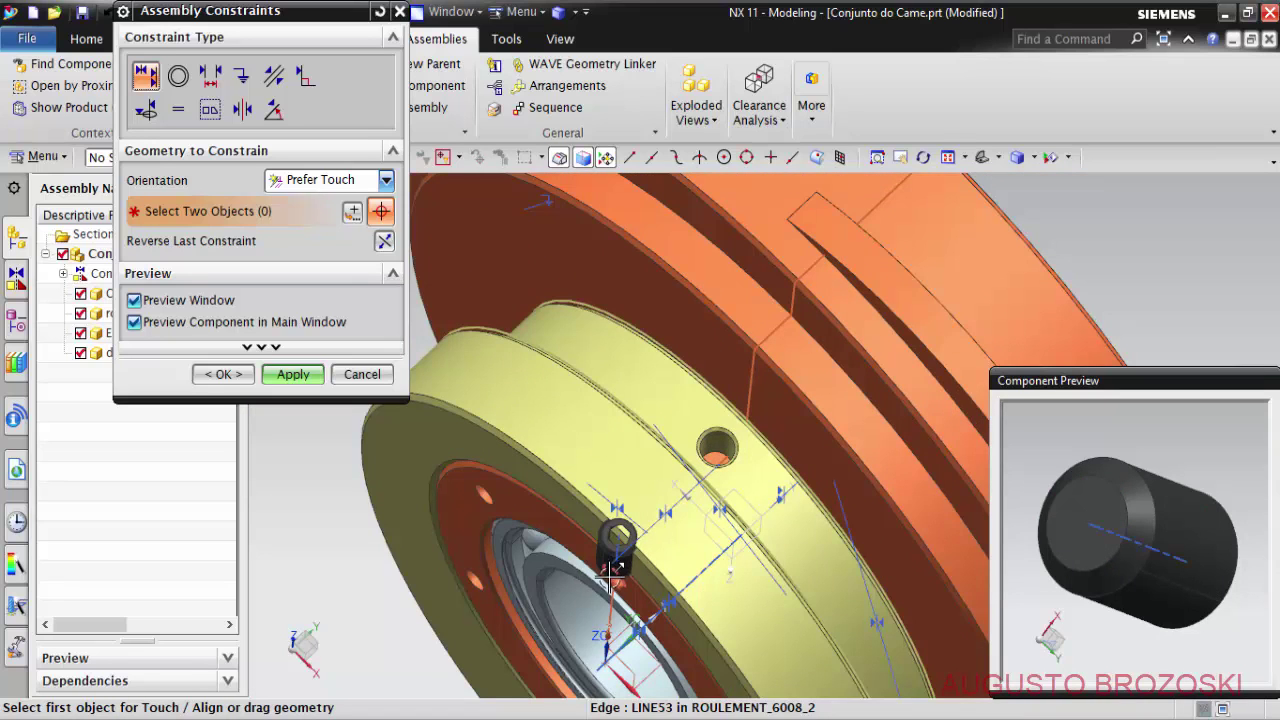
{"action": "scroll", "coordinate": [612, 572], "scroll_direction": "up", "scroll_amount": 2}
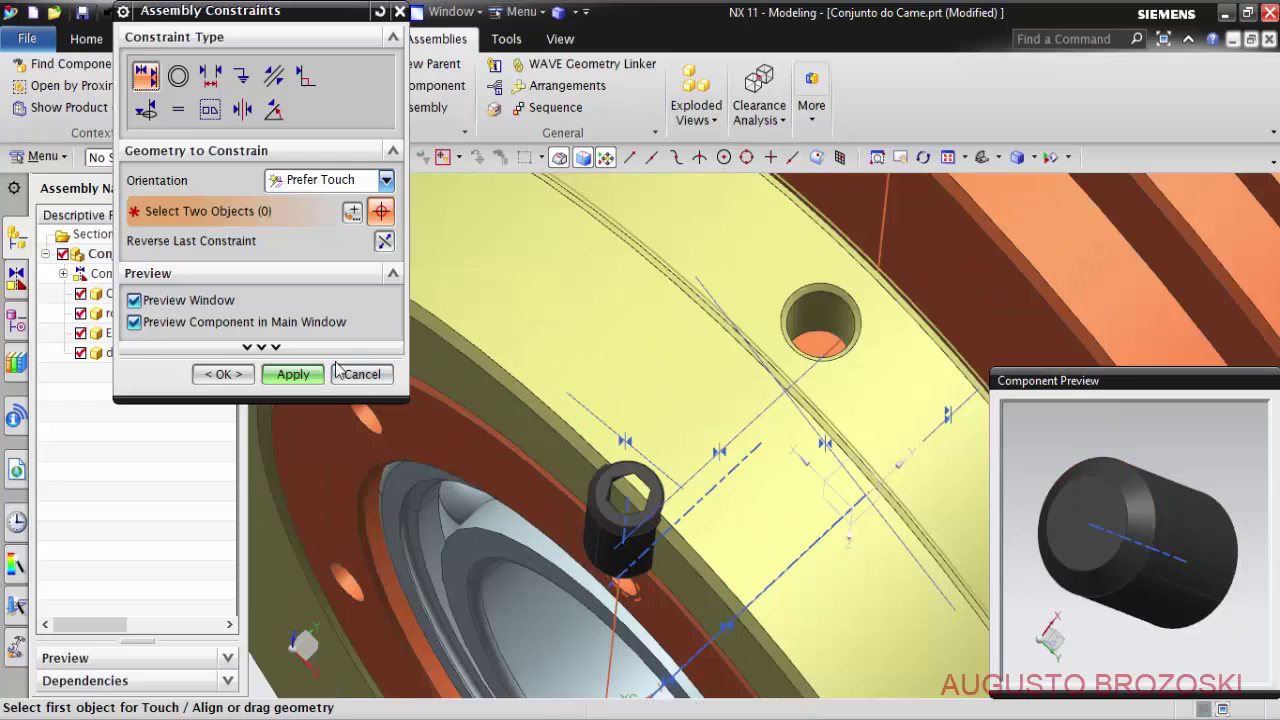
{"action": "left_click", "coordinate": [303, 380]}
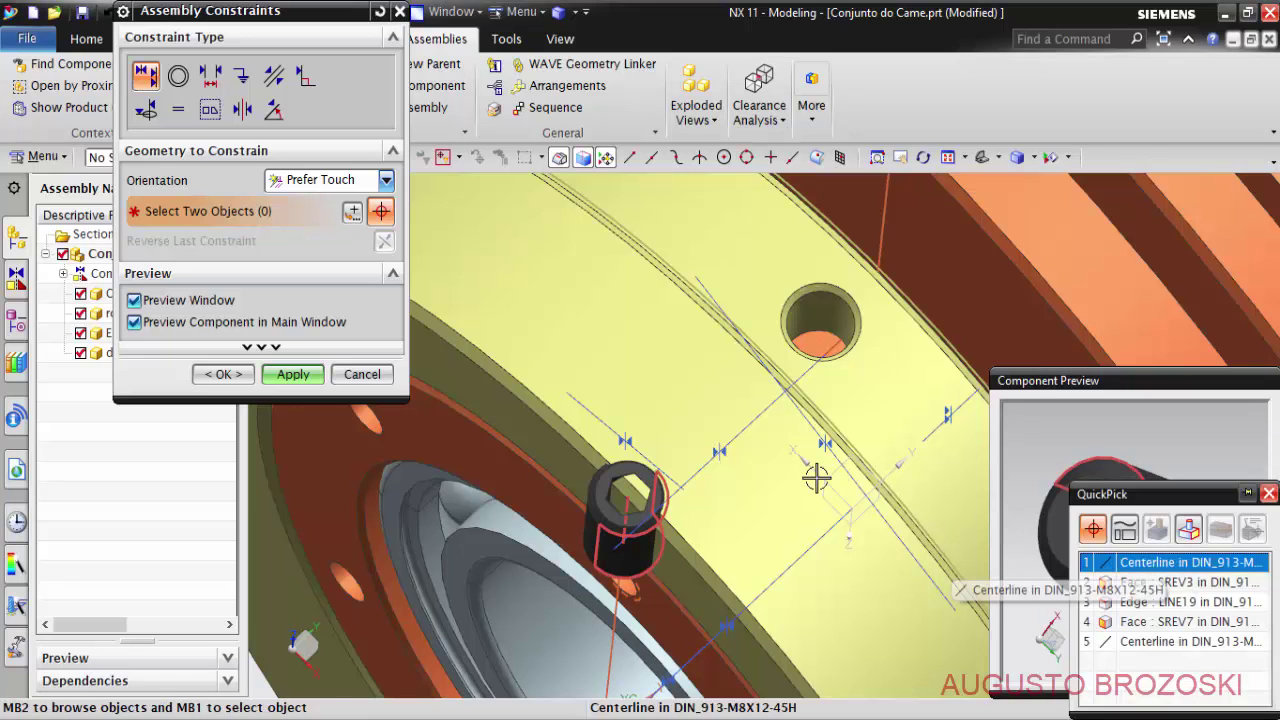
Align the screw's axis with the hole's centerline.
{"action": "scroll", "coordinate": [823, 360], "scroll_direction": "down", "scroll_amount": 2}
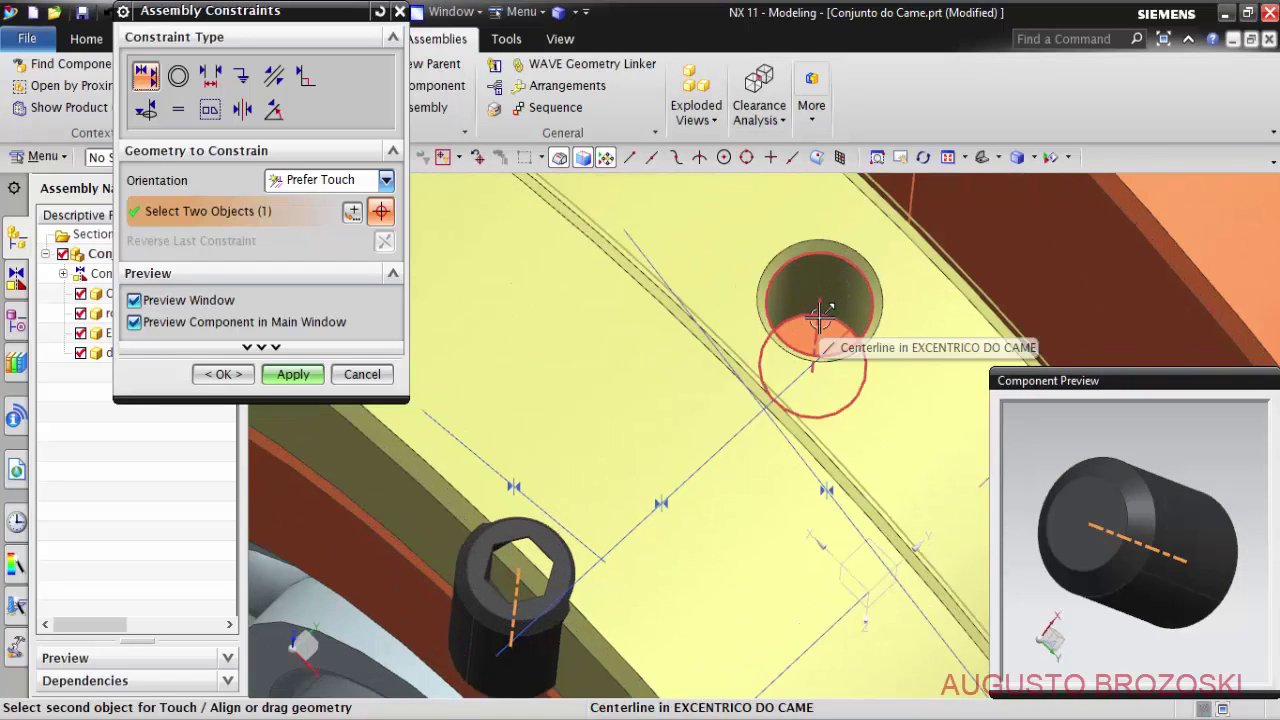
{"action": "left_click", "coordinate": [820, 316]}
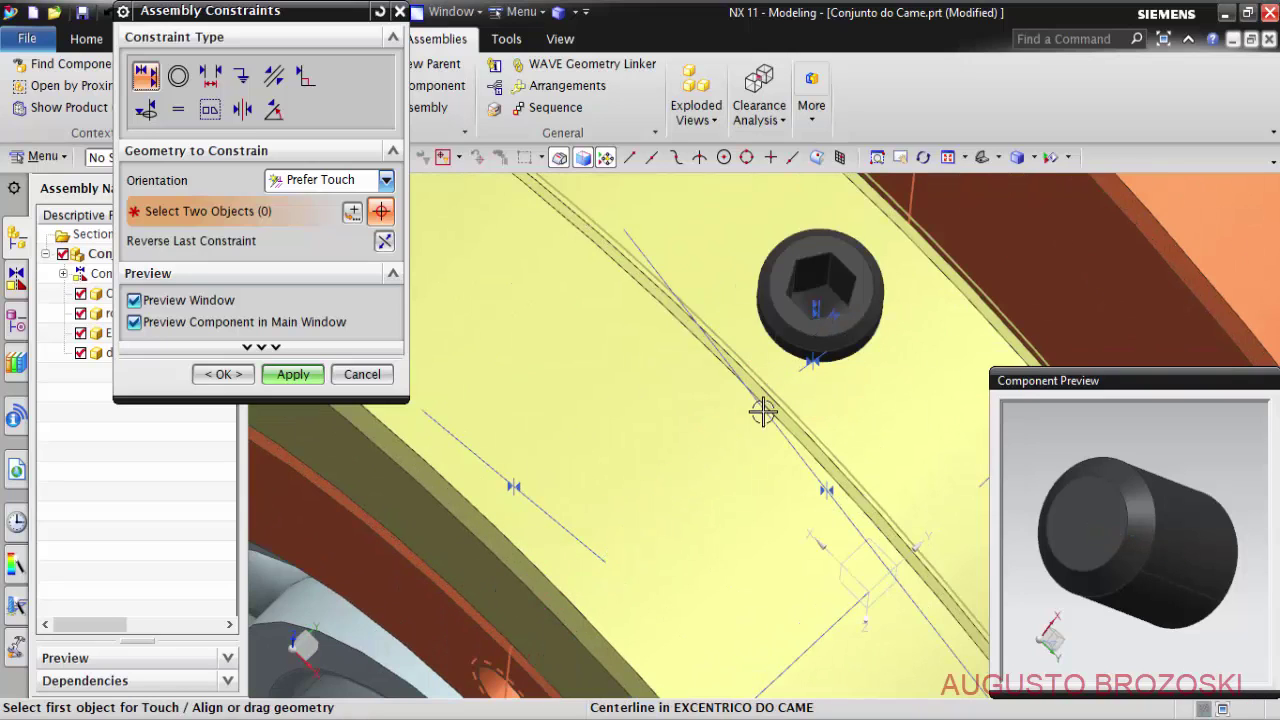
{"action": "left_click", "coordinate": [294, 375]}
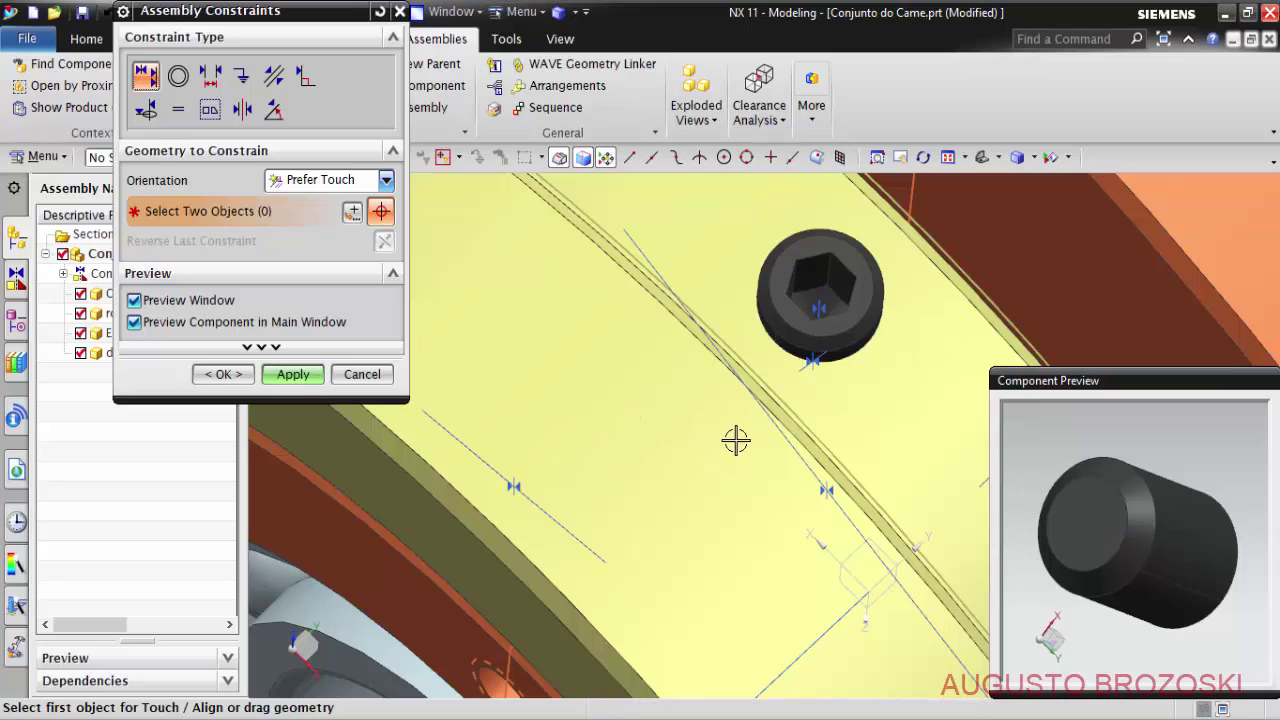
Make a hex socket face parallel to the eccentric and close the constraint dialog.
{"action": "left_click", "coordinate": [273, 76]}
{"action": "scroll", "coordinate": [815, 264], "scroll_direction": "up", "scroll_amount": 2}
{"action": "scroll", "coordinate": [815, 264], "scroll_direction": "up", "scroll_amount": 3}
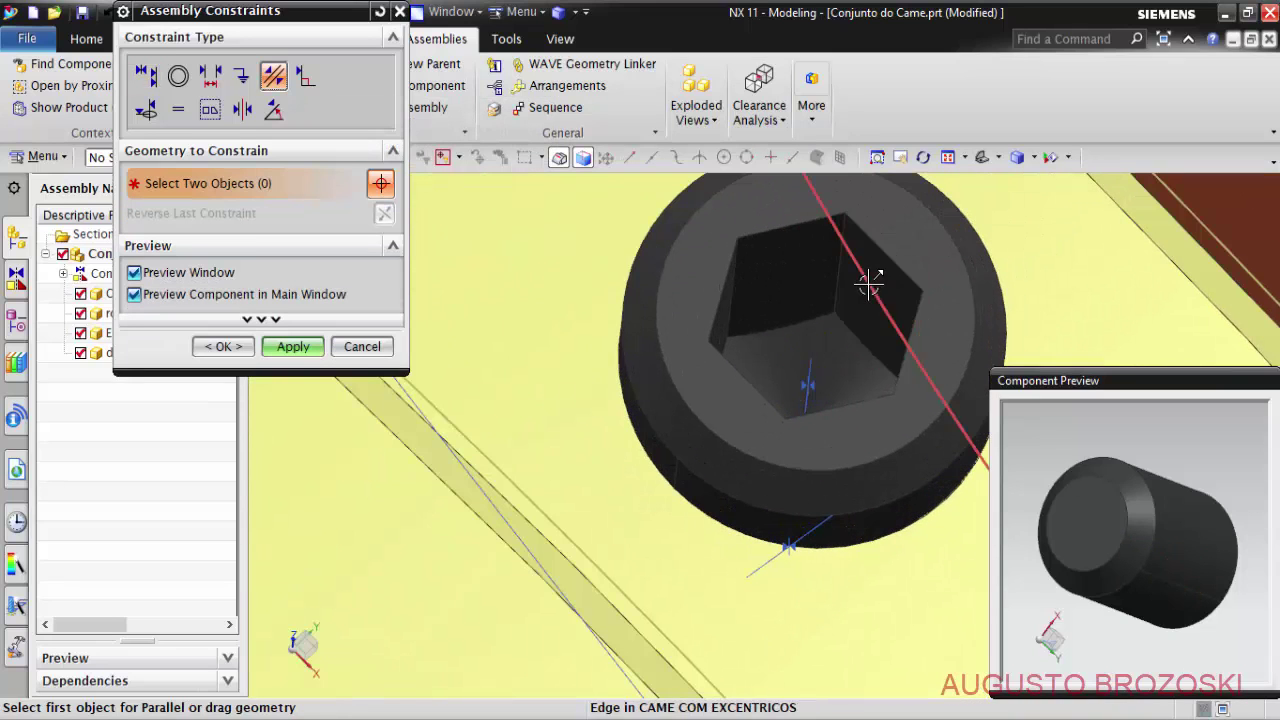
{"action": "left_click", "coordinate": [885, 270]}
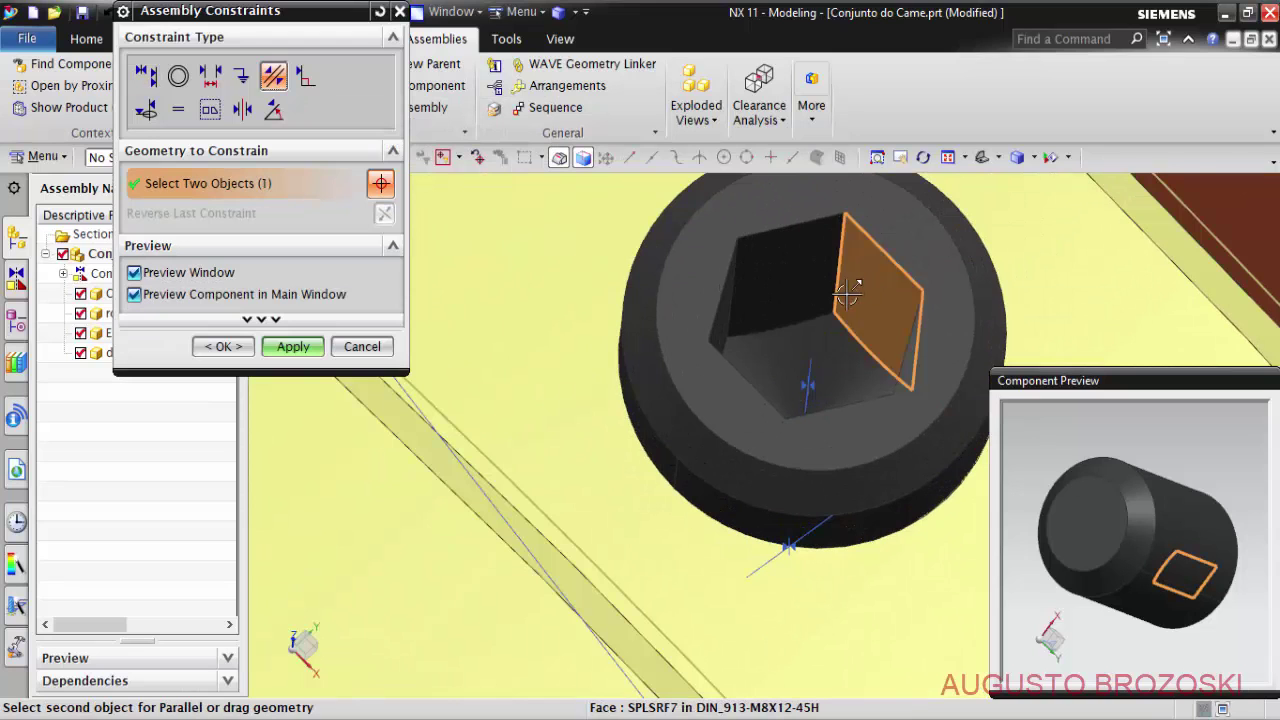
{"action": "scroll", "coordinate": [880, 275], "scroll_direction": "down", "scroll_amount": 5}
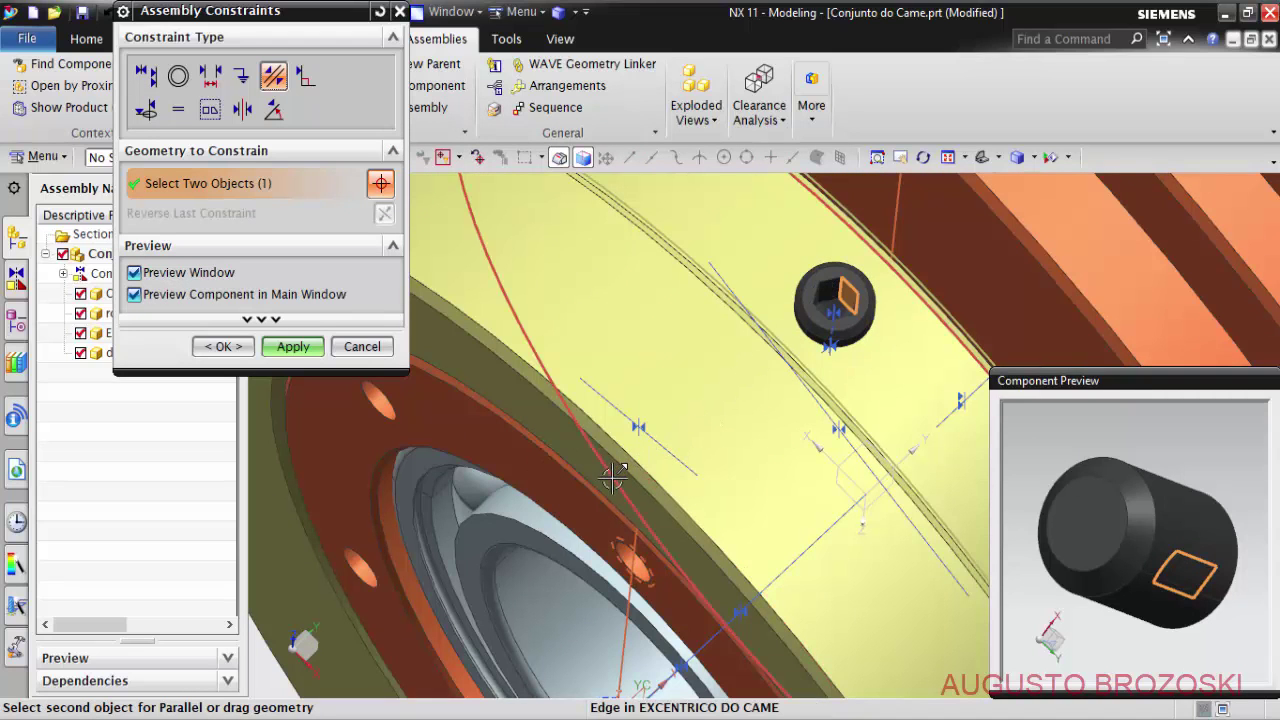
{"action": "left_click", "coordinate": [565, 438]}
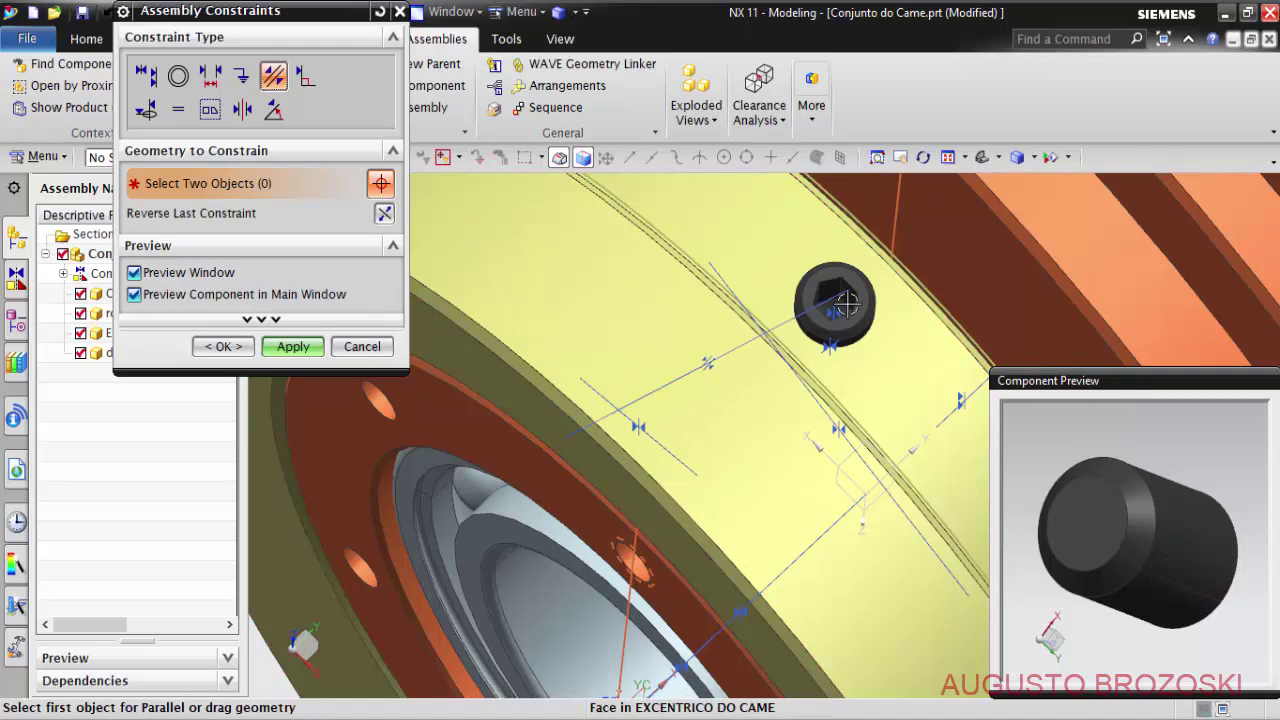
{"action": "left_click", "coordinate": [292, 346]}
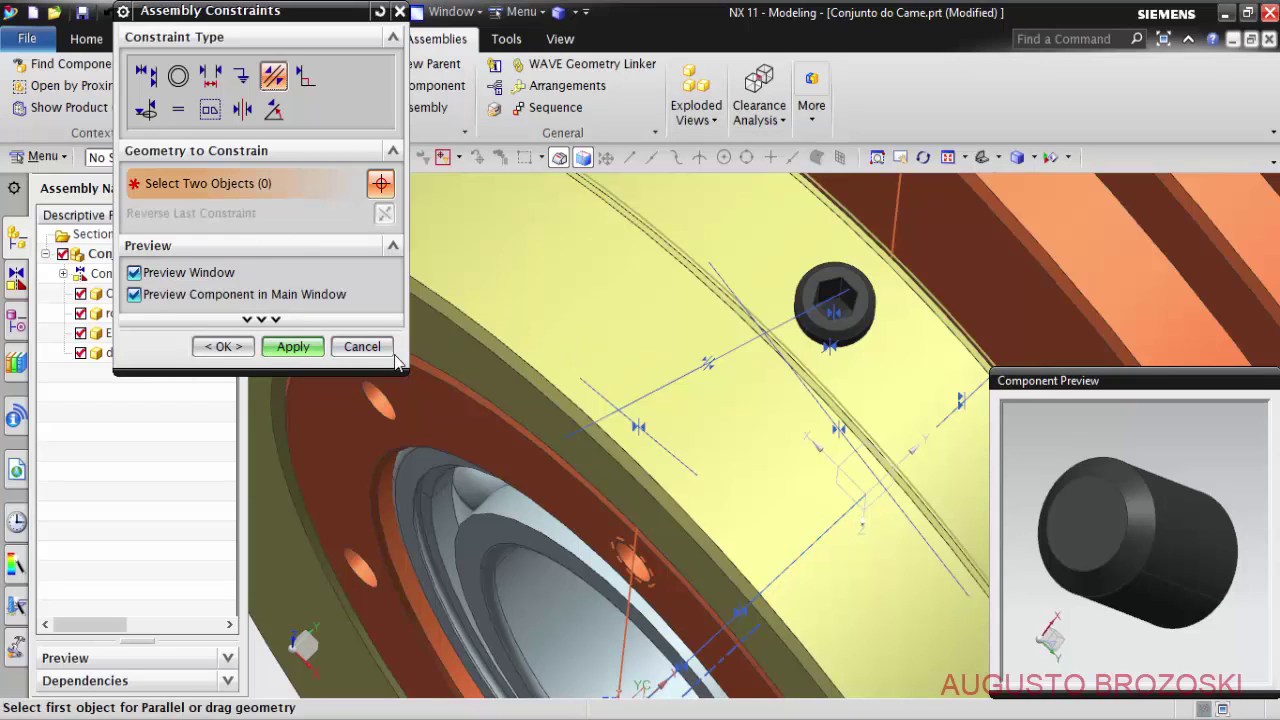
{"action": "left_click", "coordinate": [362, 346]}
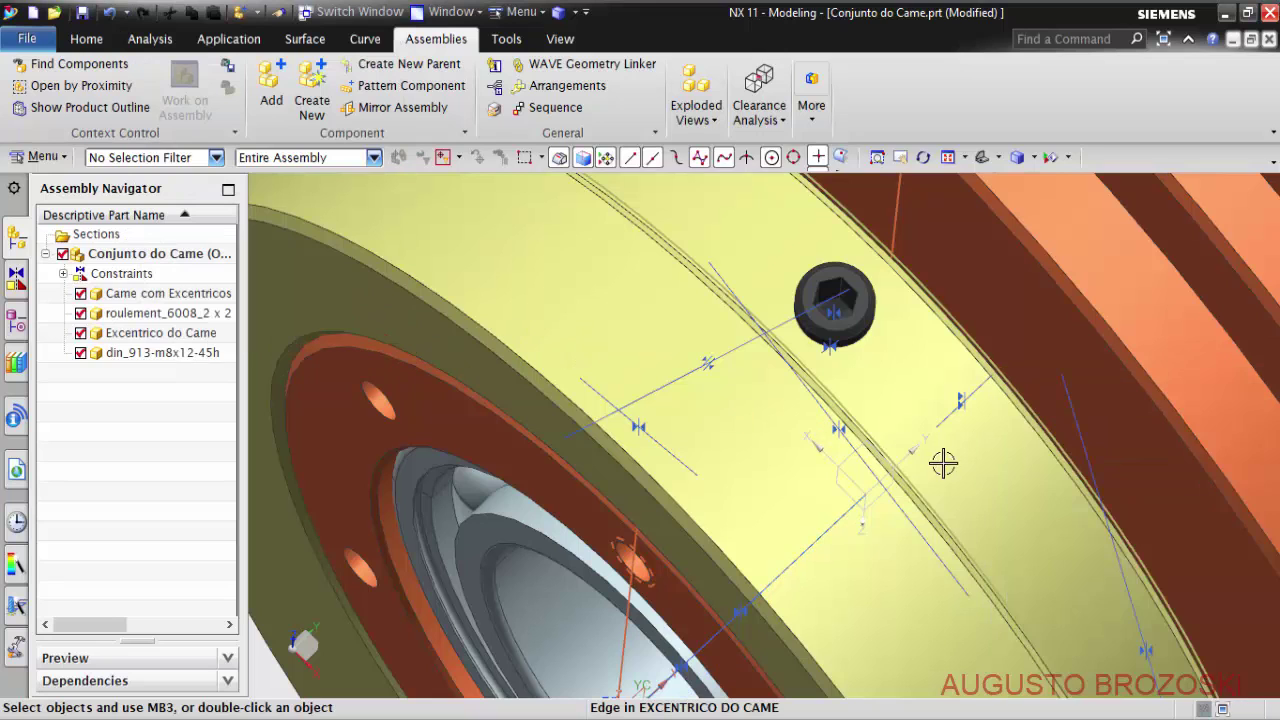
Open Pattern Component, showing a Circular layout with Count 4 and 90 deg pitch.
{"action": "scroll", "coordinate": [773, 410], "scroll_direction": "down", "scroll_amount": 4}
{"action": "scroll", "coordinate": [840, 444], "scroll_direction": "up", "scroll_amount": 1}
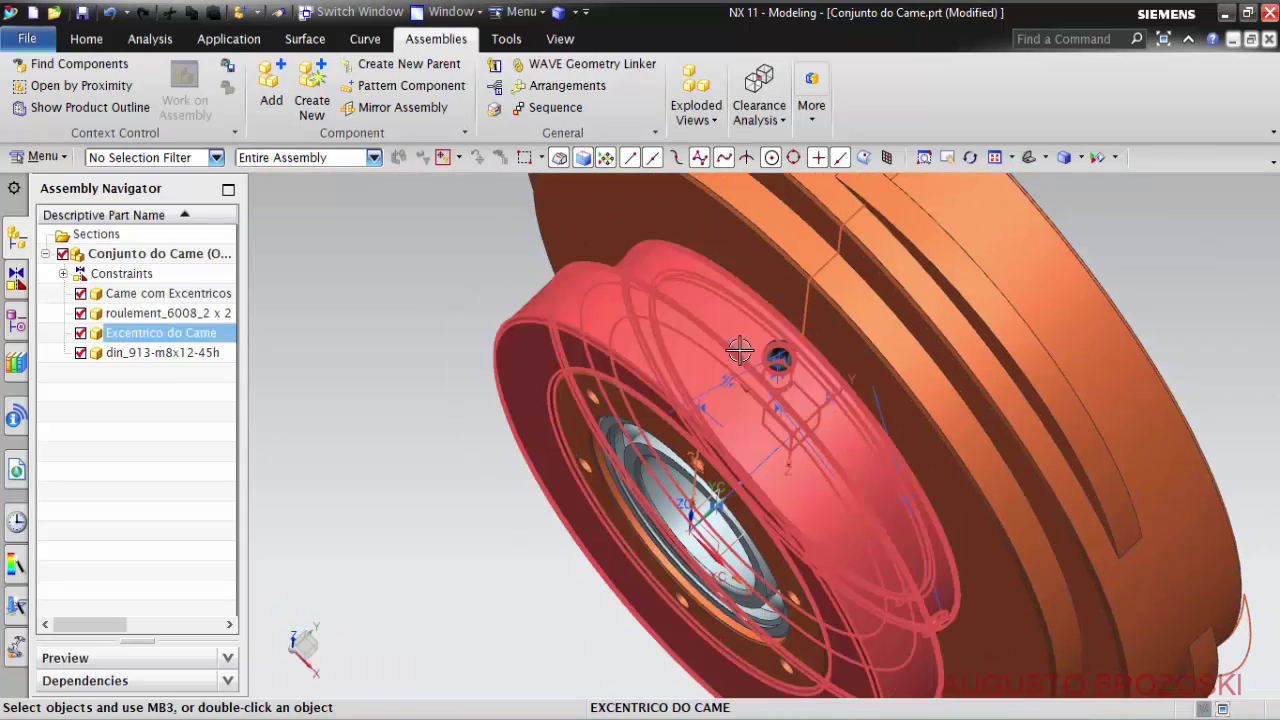
{"action": "scroll", "coordinate": [840, 444], "scroll_direction": "up", "scroll_amount": 1}
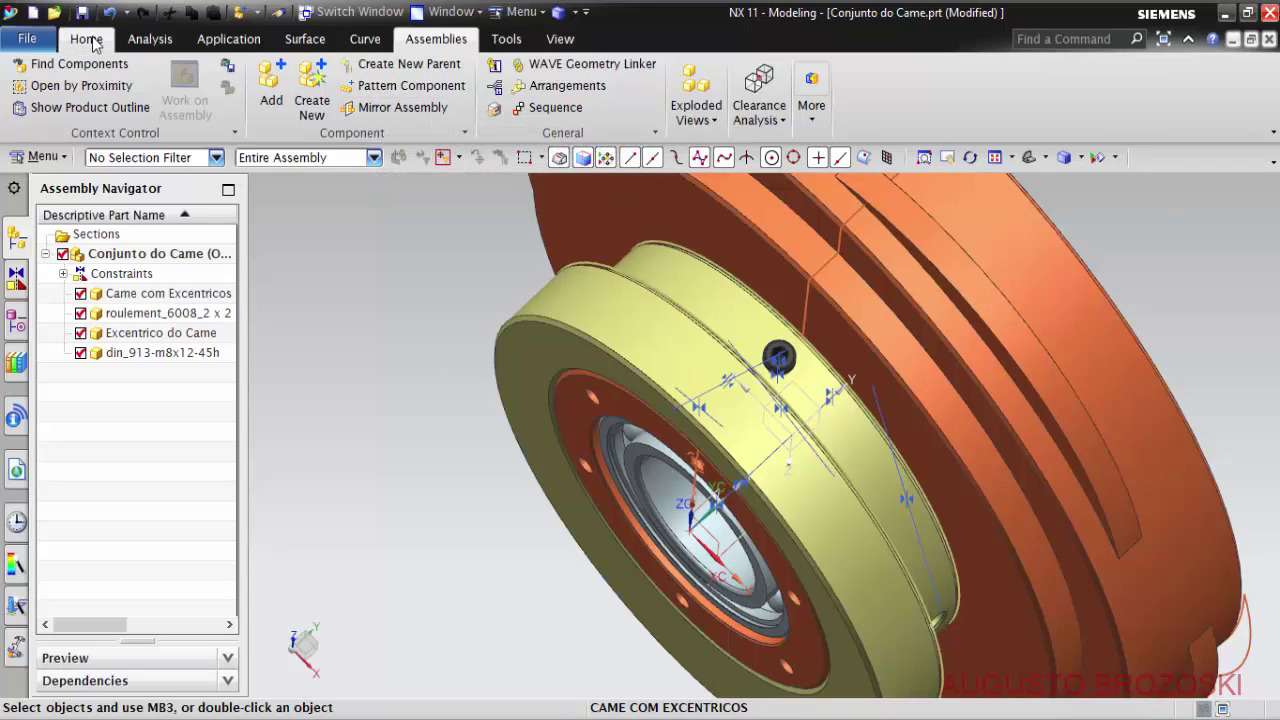
{"action": "left_click", "coordinate": [86, 39]}
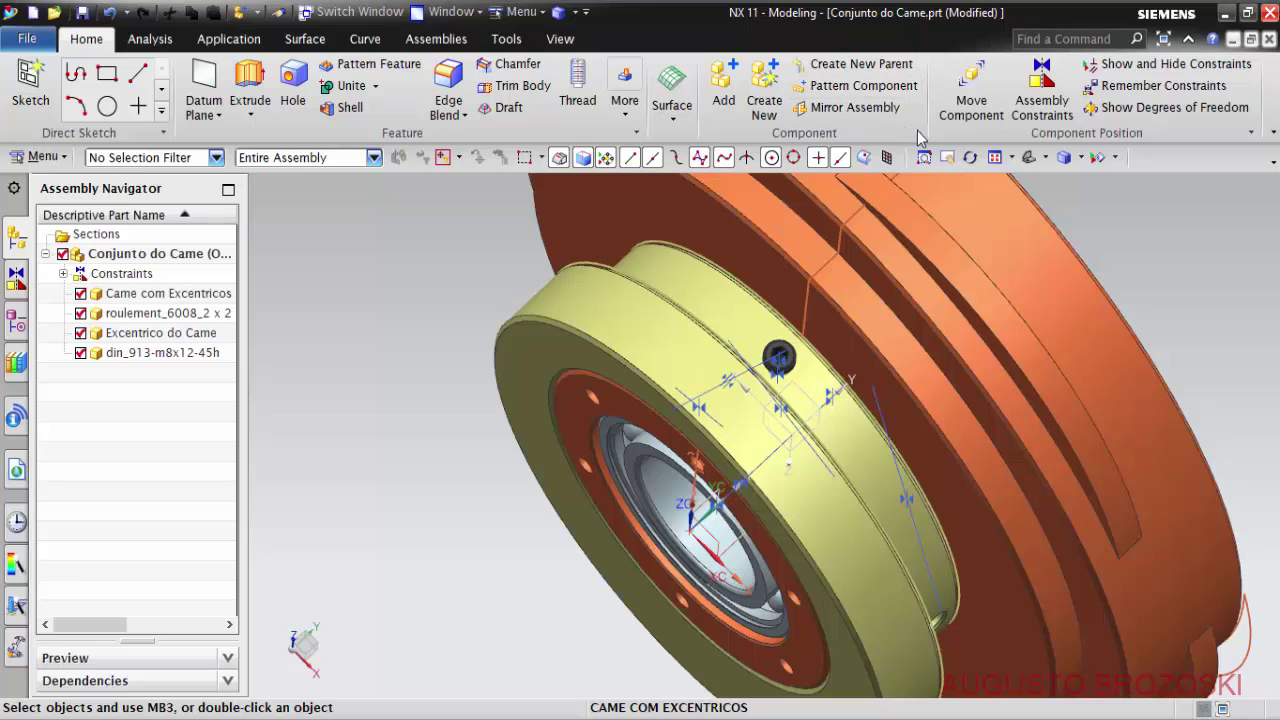
{"action": "left_click", "coordinate": [918, 134]}
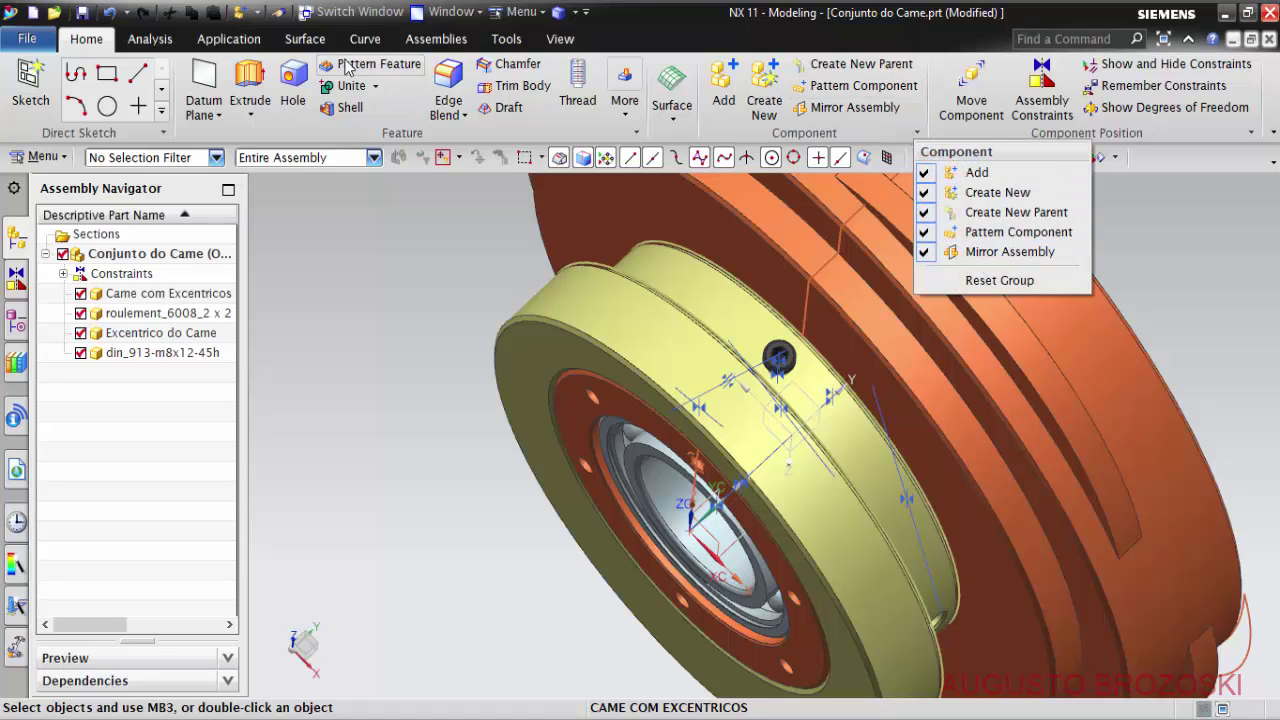
{"action": "left_click", "coordinate": [436, 38]}
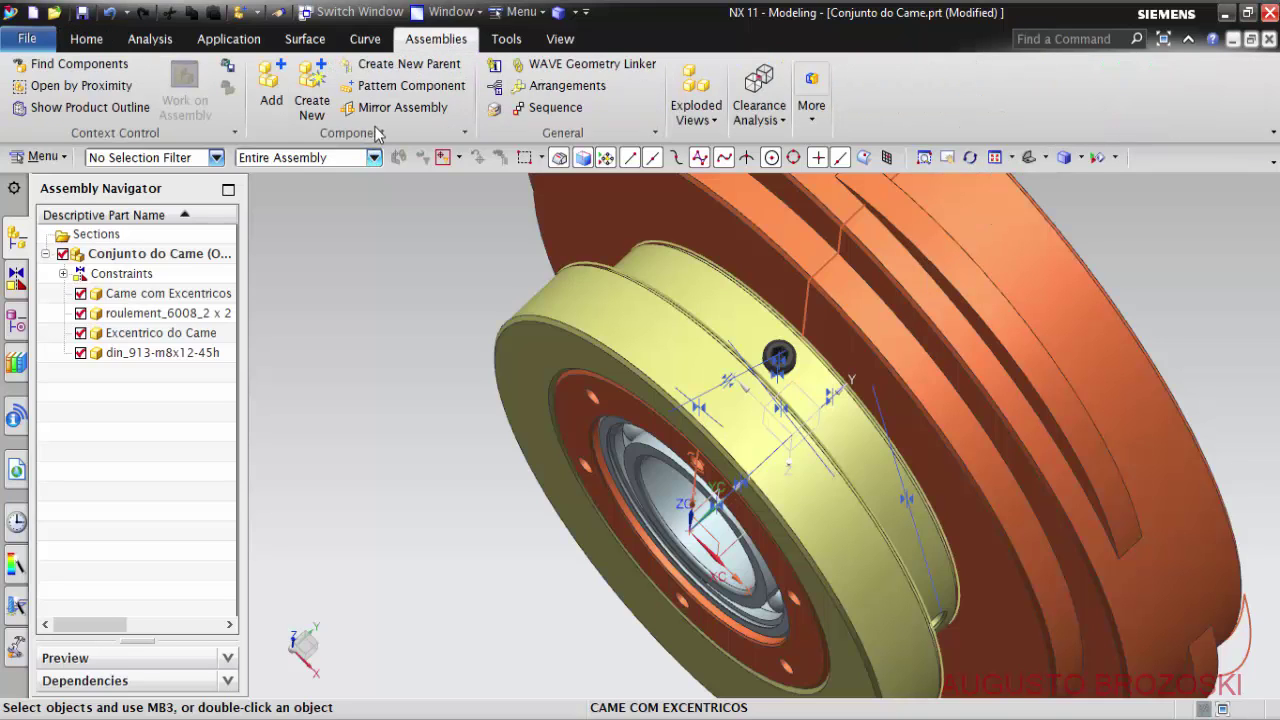
{"action": "left_click", "coordinate": [405, 86]}
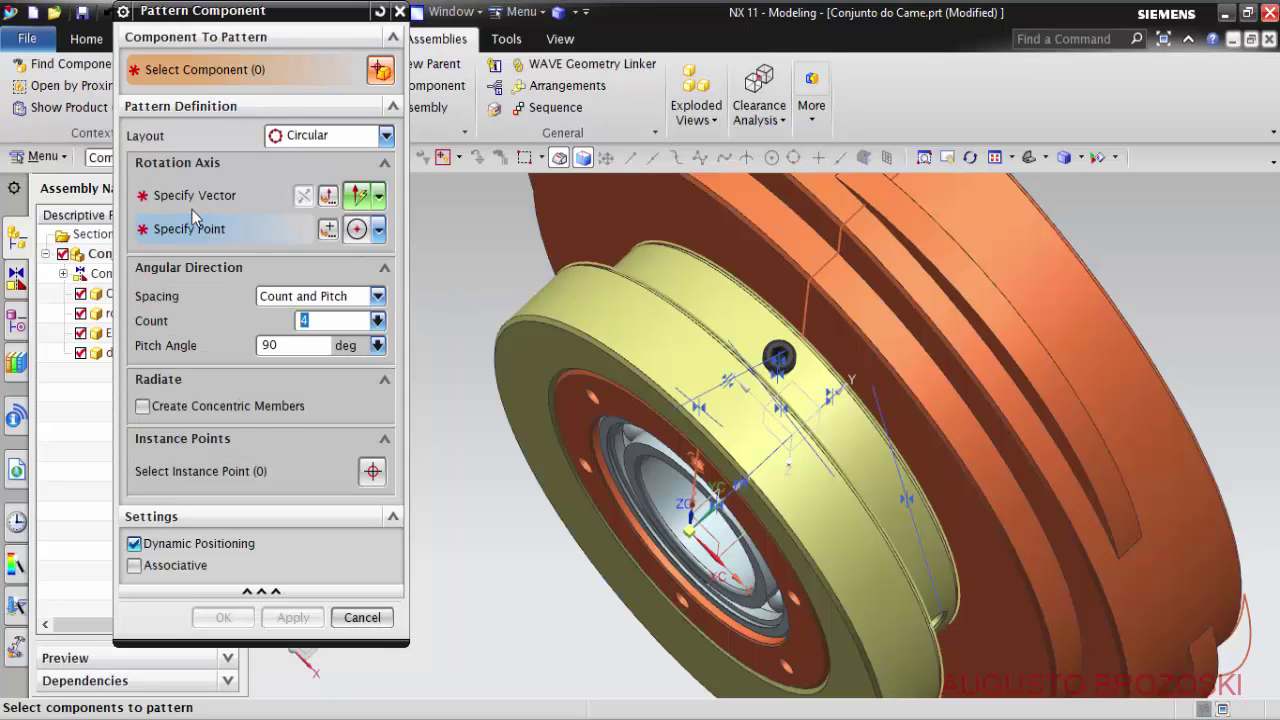
Select the DIN 913 set screw to pattern and set the Y axis as the rotation axis.
{"action": "left_click_drag", "start_coordinate": [262, 11], "coordinate": [358, 23]}
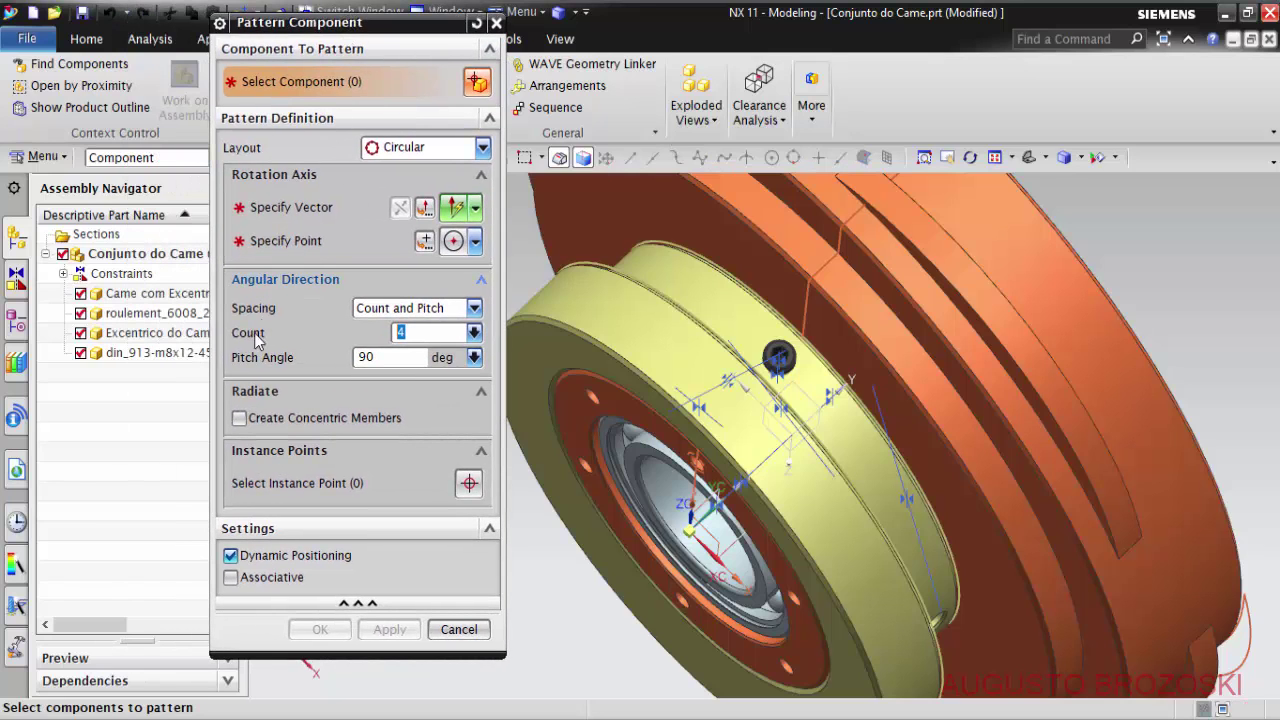
{"action": "left_click", "coordinate": [155, 355]}
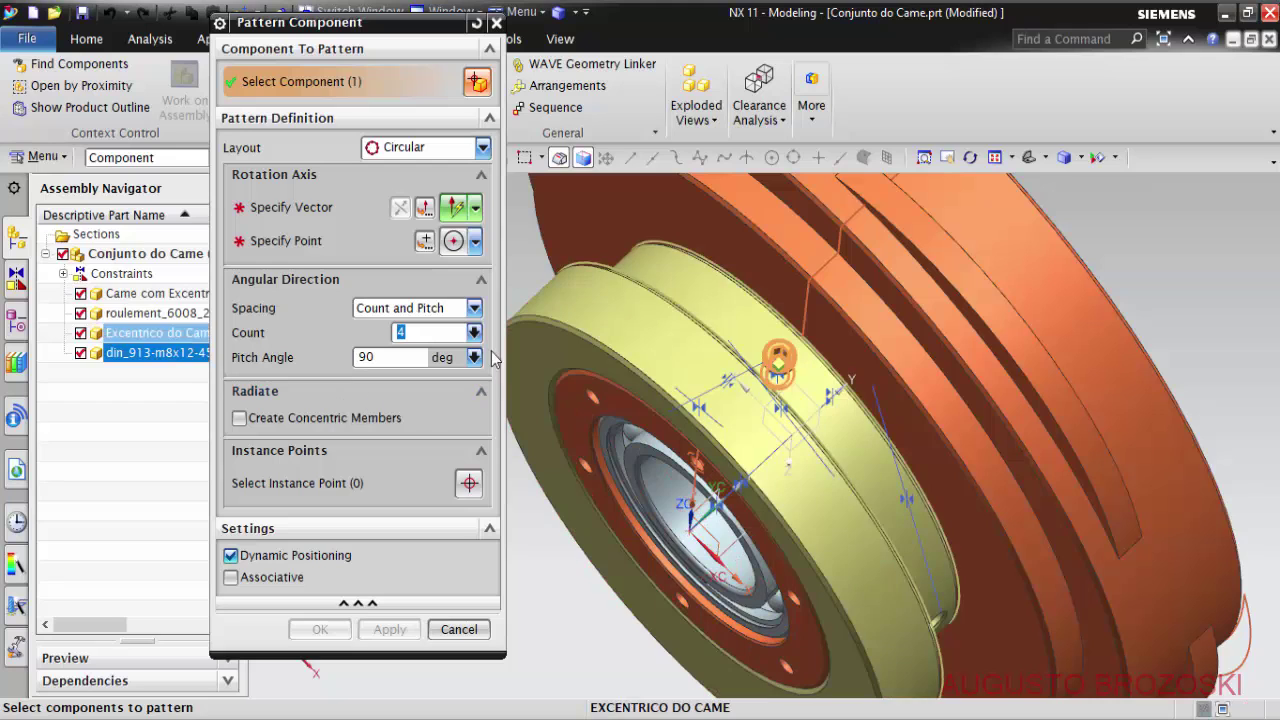
{"action": "left_click", "coordinate": [276, 212]}
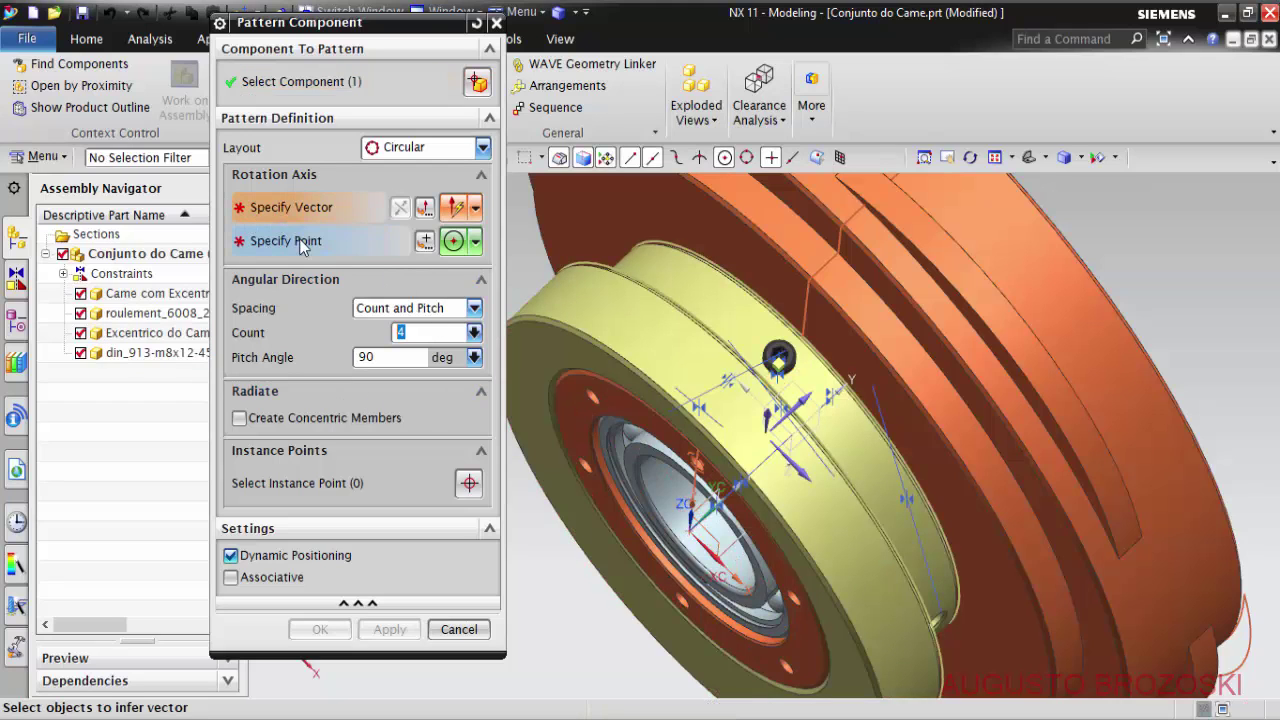
{"action": "left_click", "coordinate": [806, 400]}
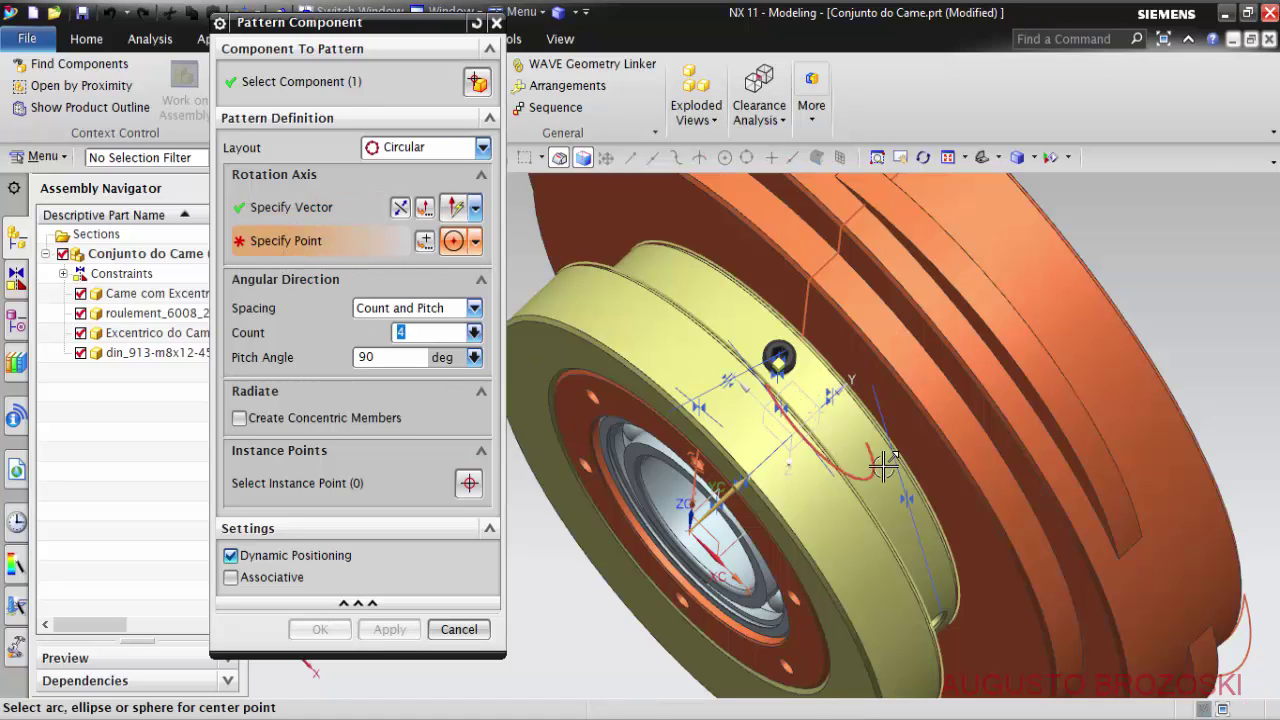
{"action": "scroll", "coordinate": [885, 440], "scroll_direction": "up", "scroll_amount": 5}
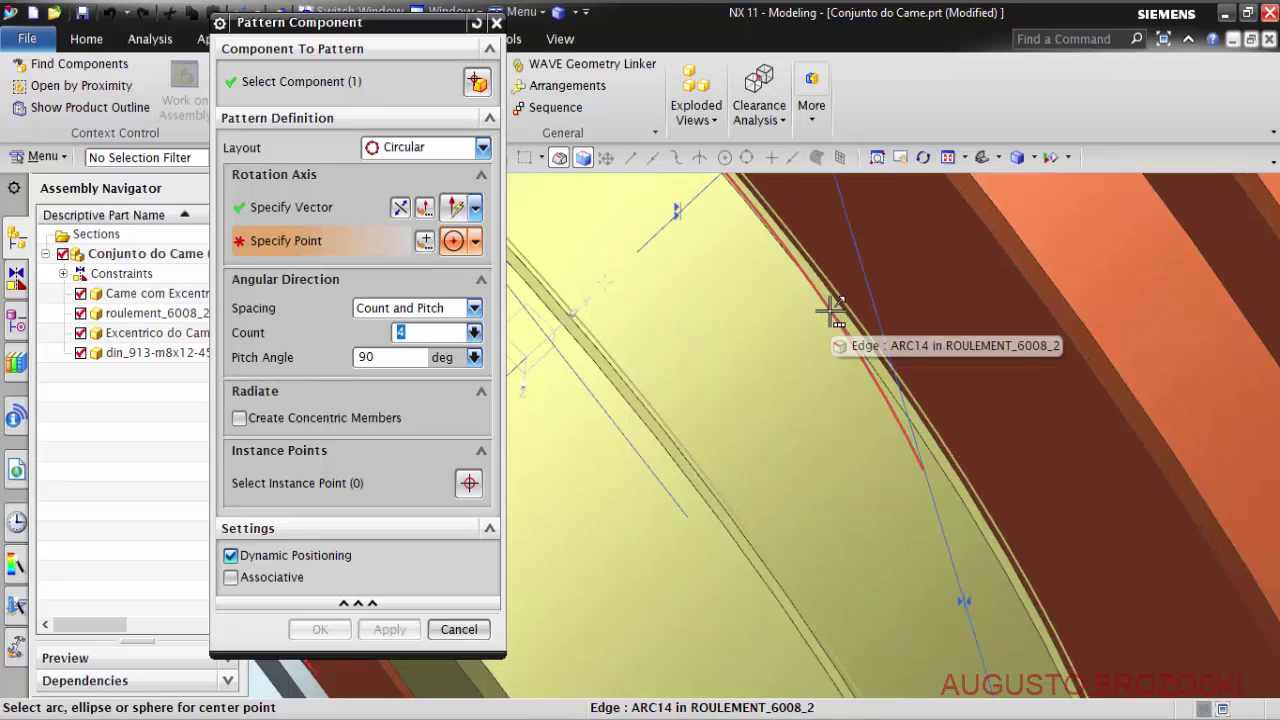
Pick the centre point and create the circular pattern with Count 2 at 90°.
{"action": "left_click", "coordinate": [940, 462]}
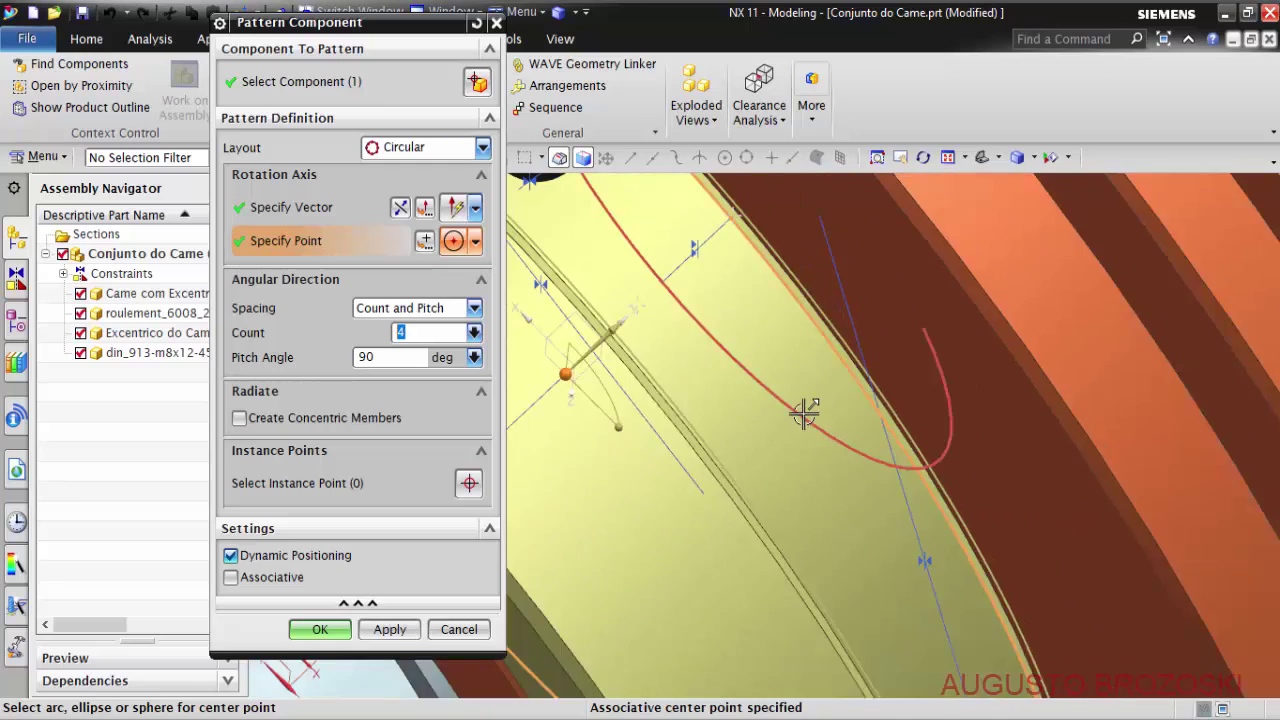
{"action": "scroll", "coordinate": [805, 412], "scroll_direction": "down", "scroll_amount": 5}
{"action": "middle_click_drag", "start_coordinate": [752, 452], "coordinate": [821, 496]}
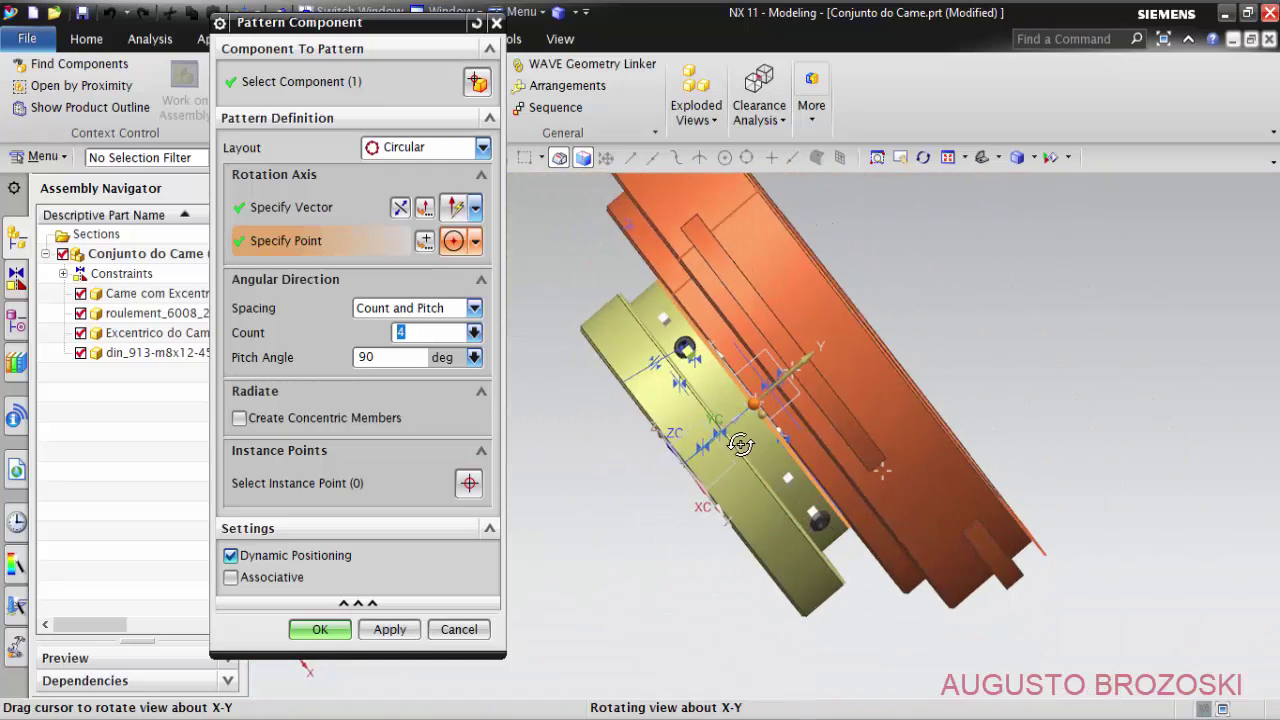
{"action": "scroll", "coordinate": [800, 475], "scroll_direction": "up", "scroll_amount": 3}
{"action": "scroll", "coordinate": [771, 451], "scroll_direction": "up", "scroll_amount": 2}
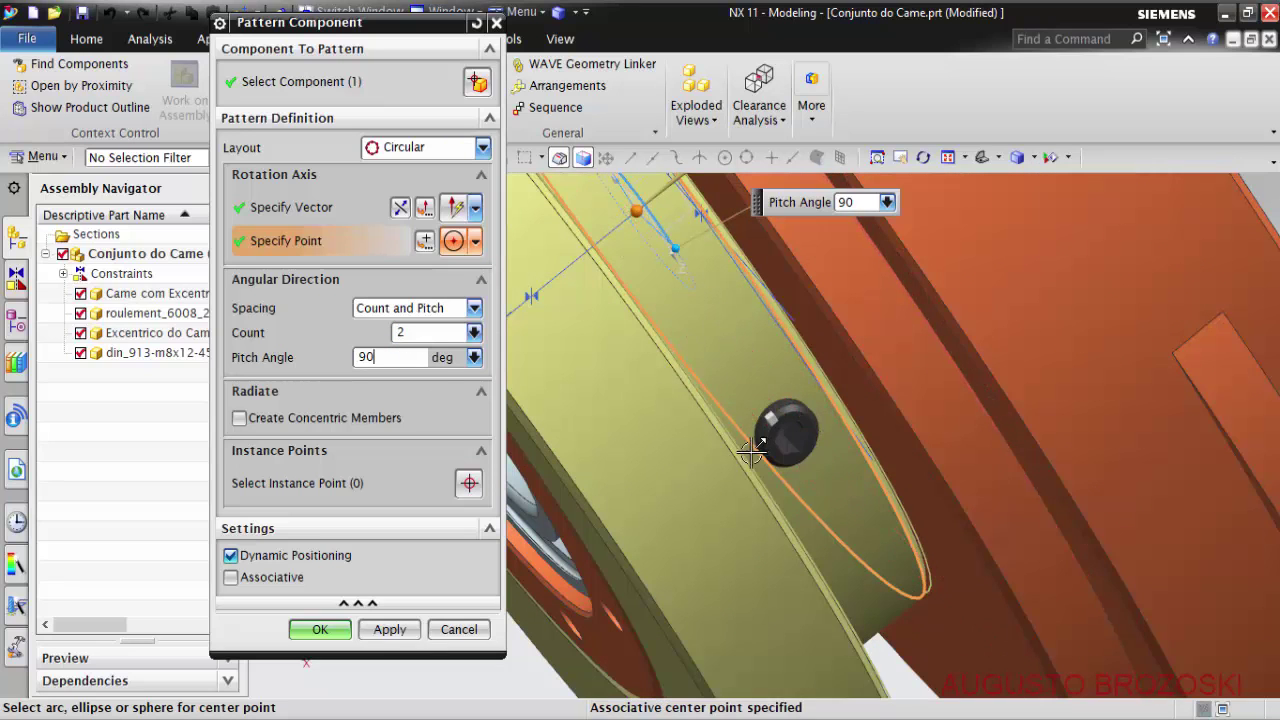
{"action": "scroll", "coordinate": [813, 455], "scroll_direction": "up", "scroll_amount": 3}
{"action": "left_click", "coordinate": [813, 455]}
{"action": "scroll", "coordinate": [530, 542], "scroll_direction": "down", "scroll_amount": 5}
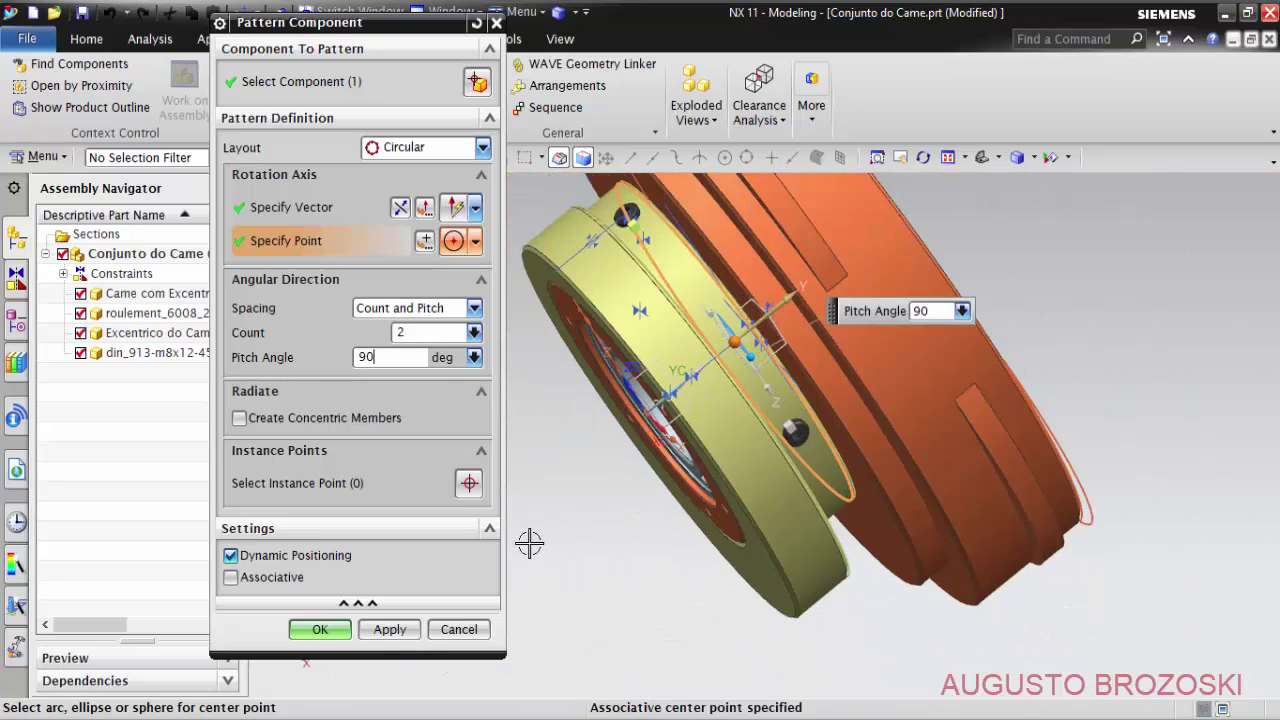
{"action": "left_click", "coordinate": [390, 627]}
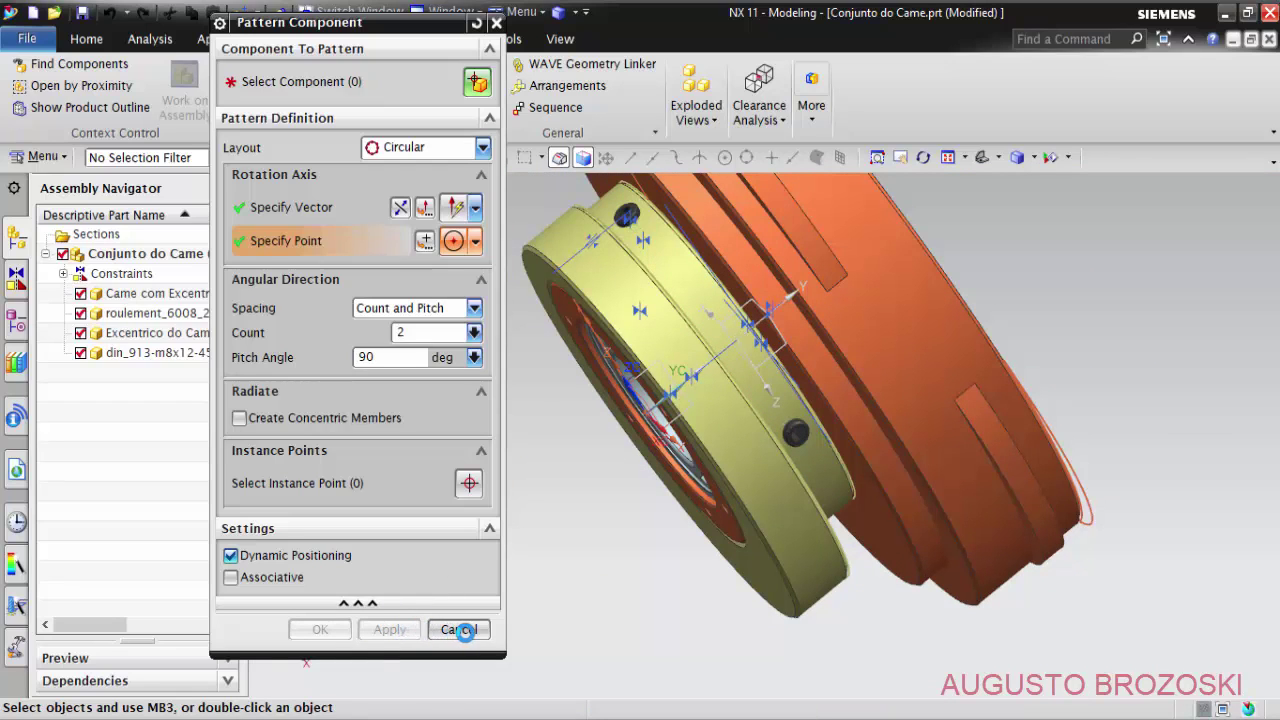
{"action": "left_click", "coordinate": [460, 630]}
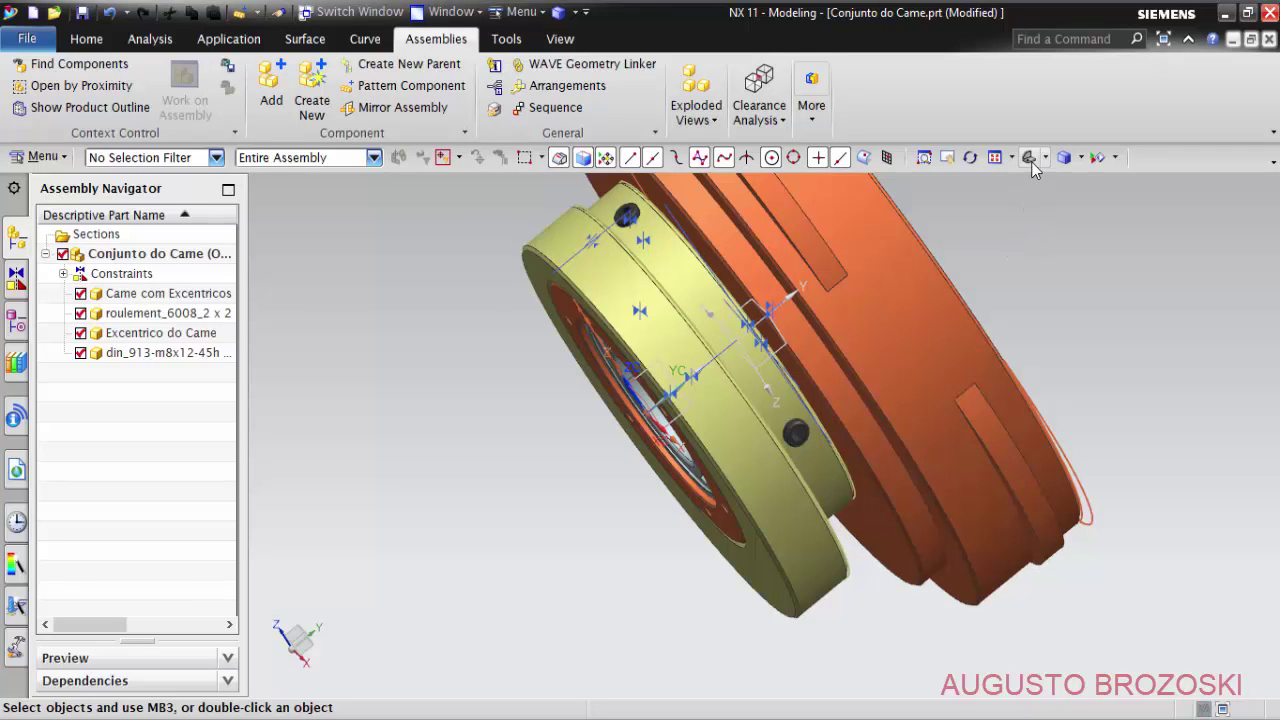
Switch to Trimetric view and hide all assembly constraint symbols via Show and Hide.
{"action": "left_click", "coordinate": [1029, 158]}
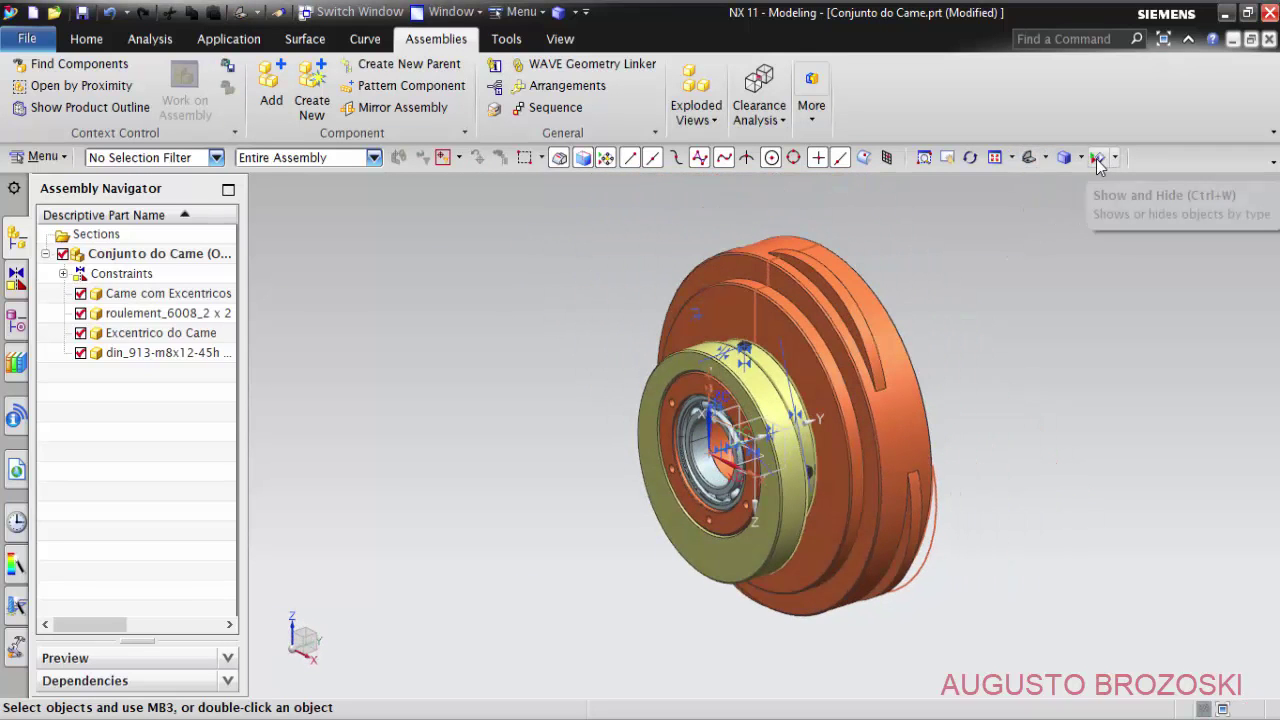
{"action": "left_click", "coordinate": [1097, 160]}
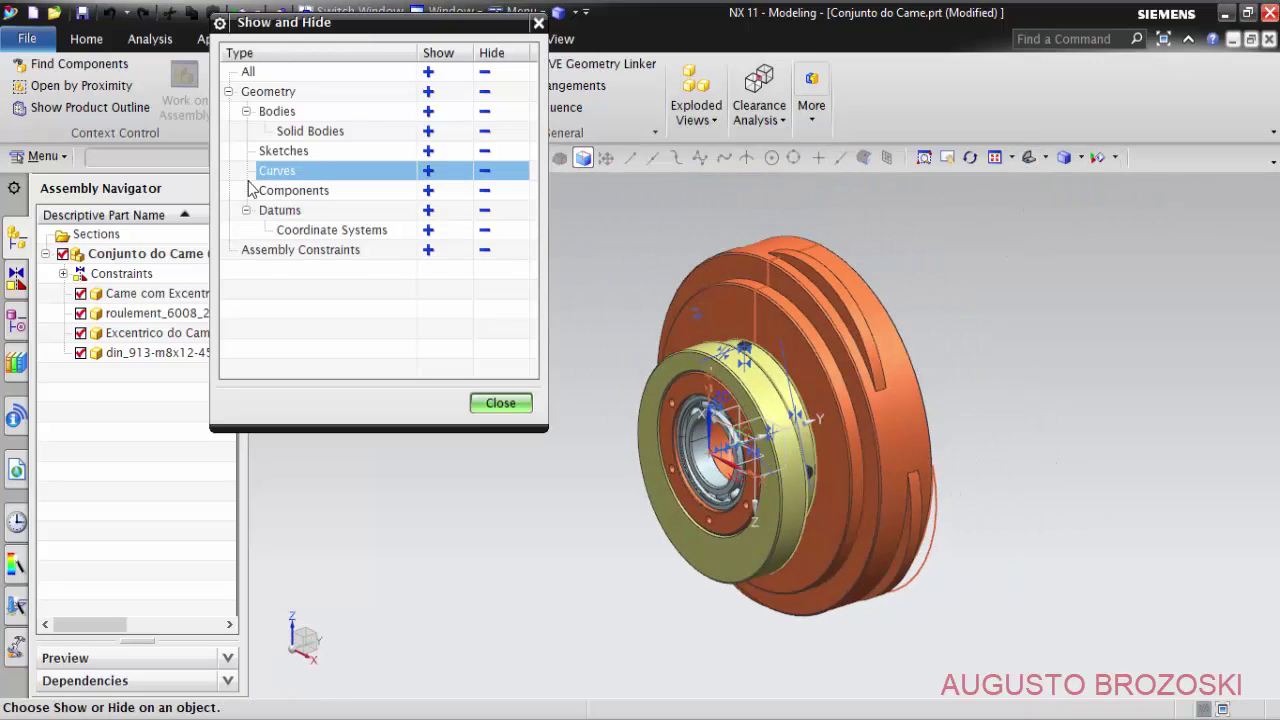
{"action": "left_click", "coordinate": [485, 251]}
{"action": "left_click", "coordinate": [500, 404]}
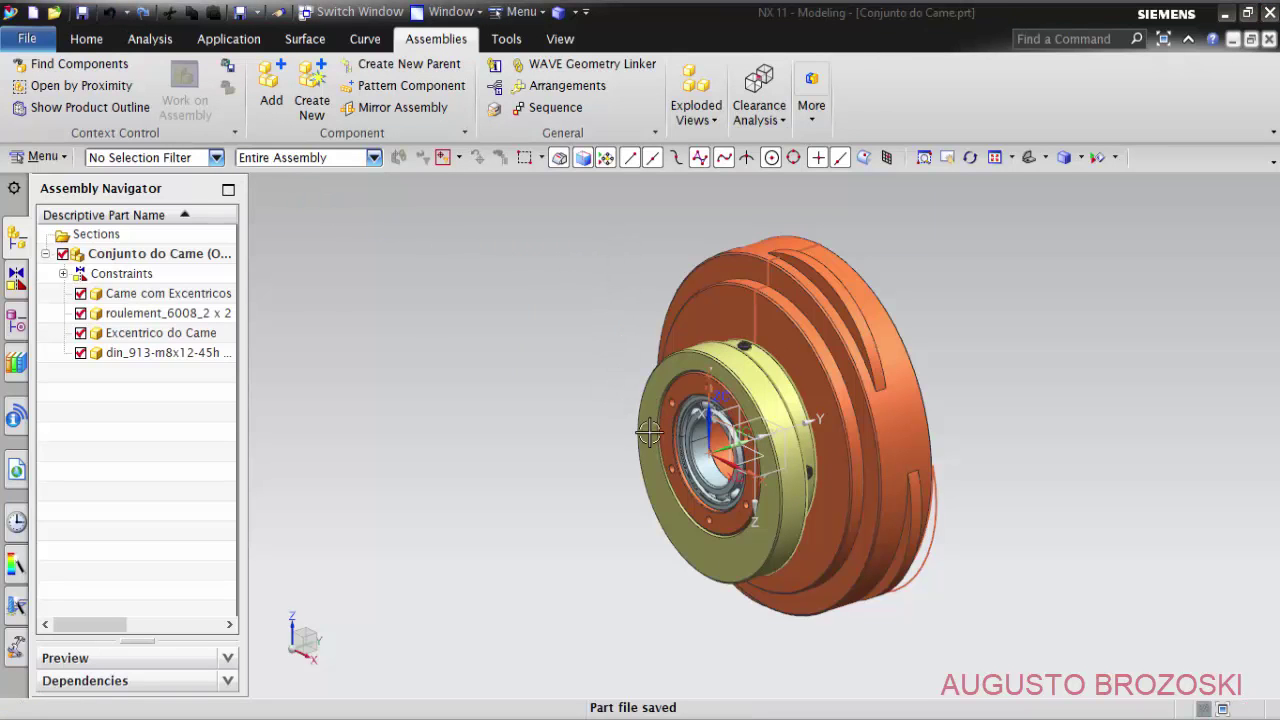
{"action": "scroll", "coordinate": [651, 434], "scroll_direction": "up", "scroll_amount": 2}
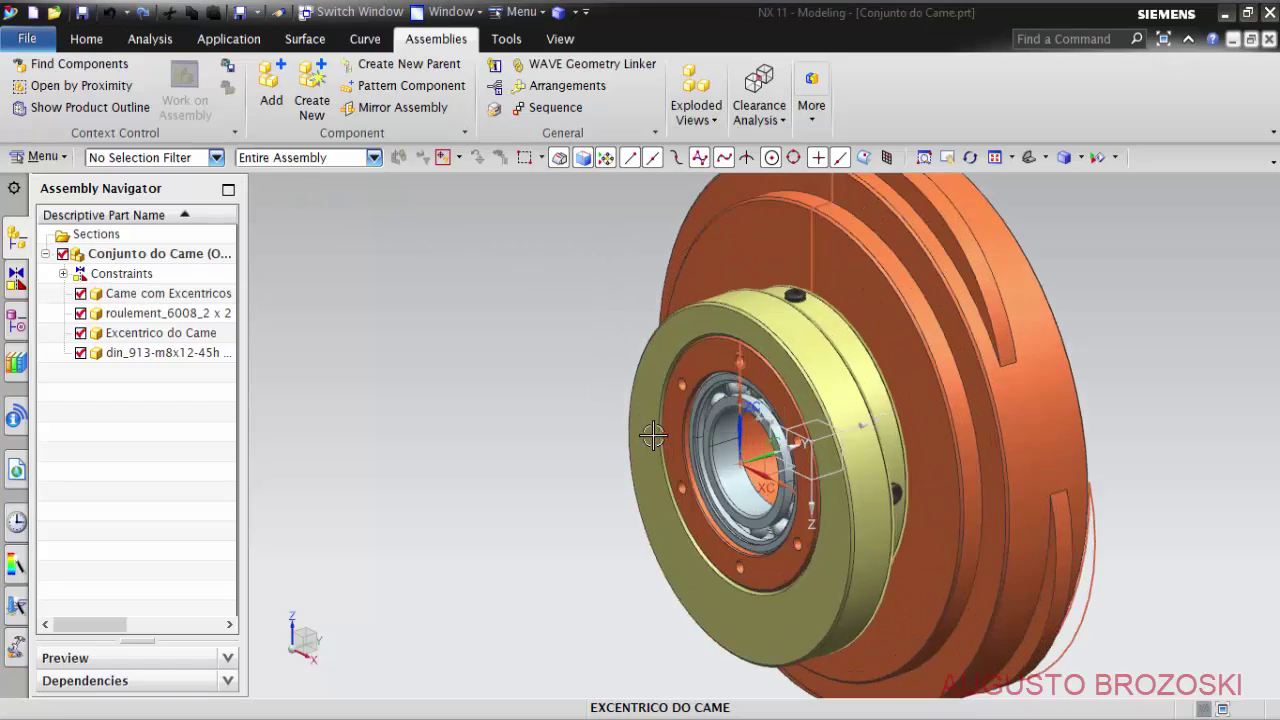
{"action": "scroll", "coordinate": [651, 434], "scroll_direction": "up", "scroll_amount": 3}
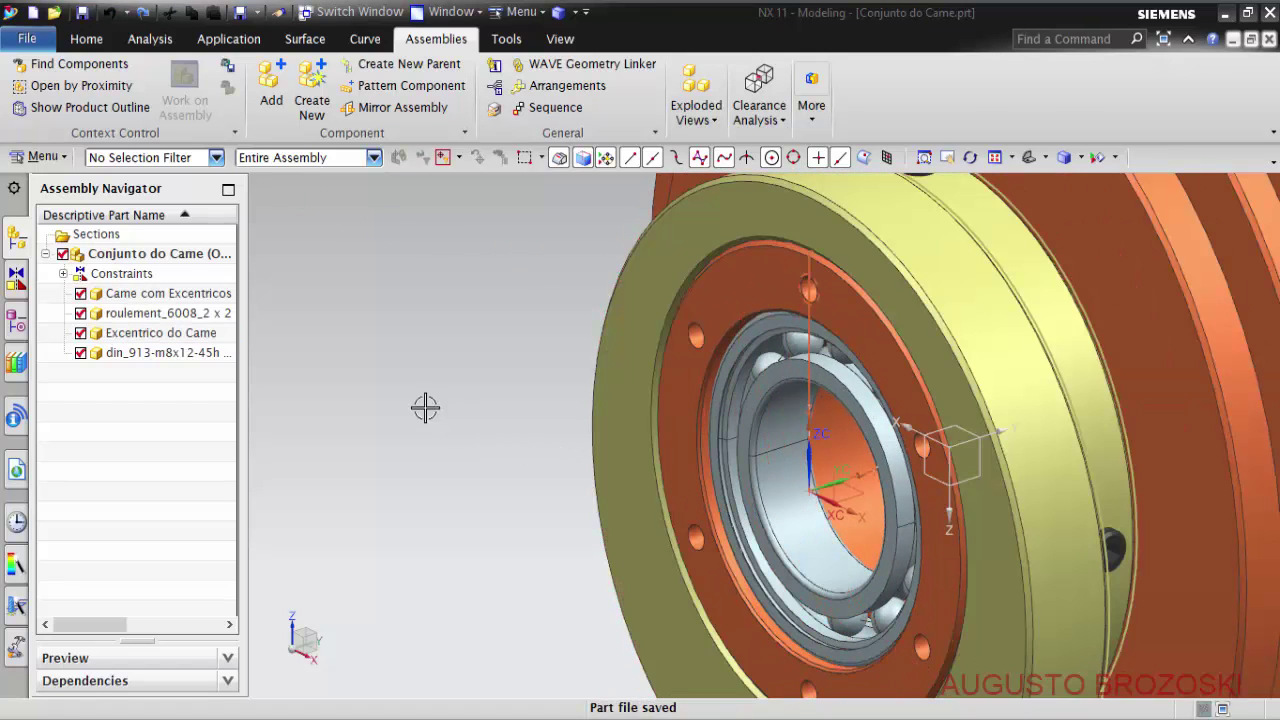
Add Tampa do came.prt from Loaded Parts, positioned By Constraints.
{"action": "left_click", "coordinate": [272, 95]}
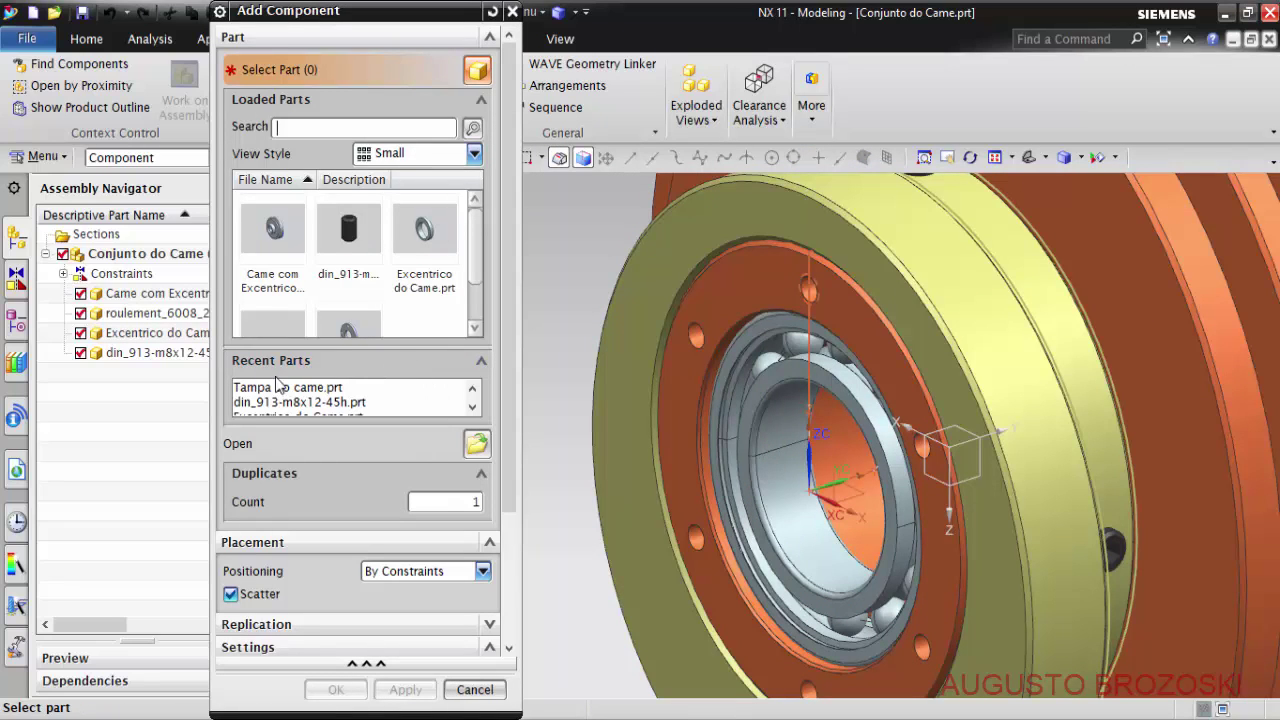
{"action": "scroll", "coordinate": [340, 272], "scroll_direction": "down", "scroll_amount": 1}
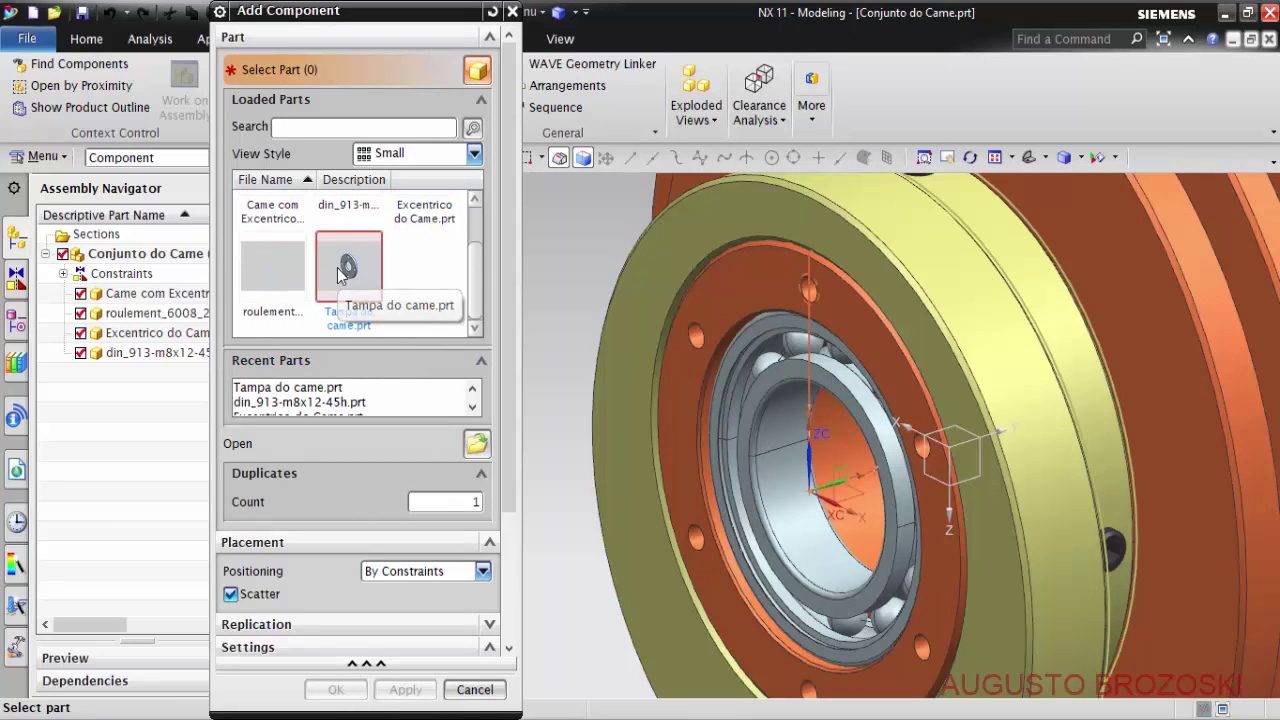
{"action": "left_click", "coordinate": [340, 272]}
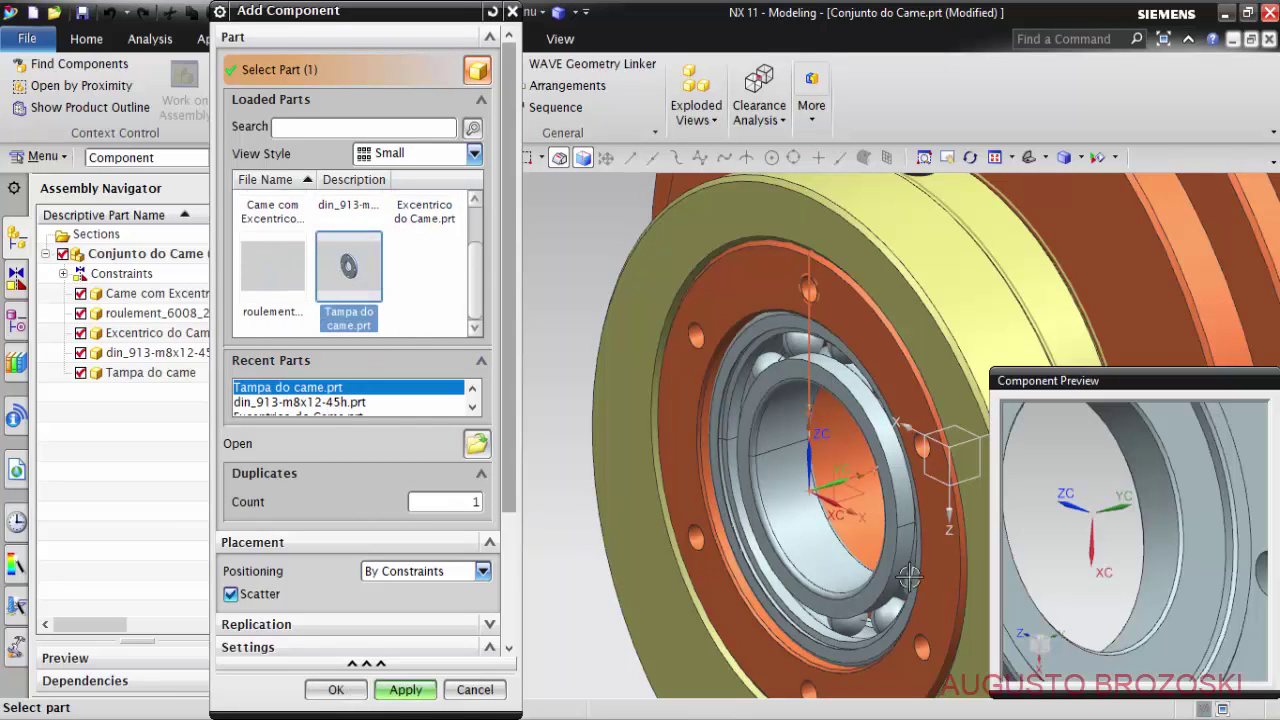
{"action": "scroll", "coordinate": [1099, 556], "scroll_direction": "down", "scroll_amount": 2}
{"action": "scroll", "coordinate": [1095, 540], "scroll_direction": "down", "scroll_amount": 2}
{"action": "scroll", "coordinate": [1060, 530], "scroll_direction": "down", "scroll_amount": 2}
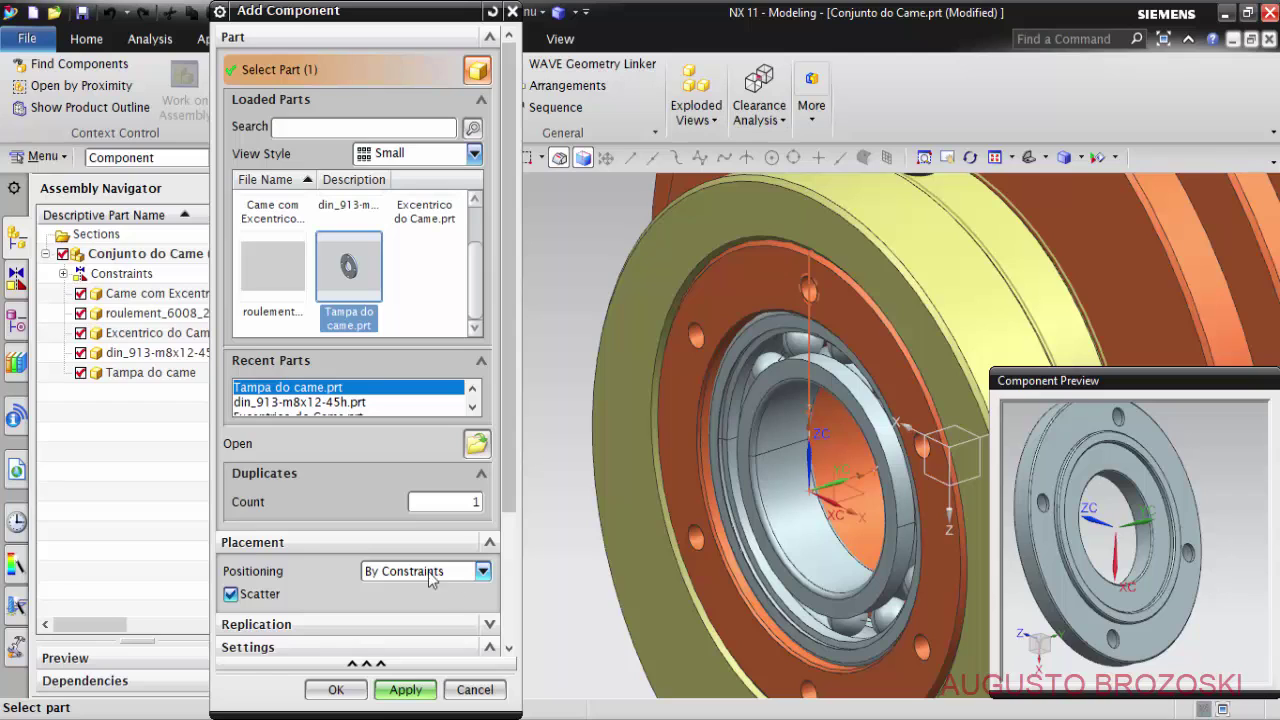
{"action": "left_click", "coordinate": [335, 689]}
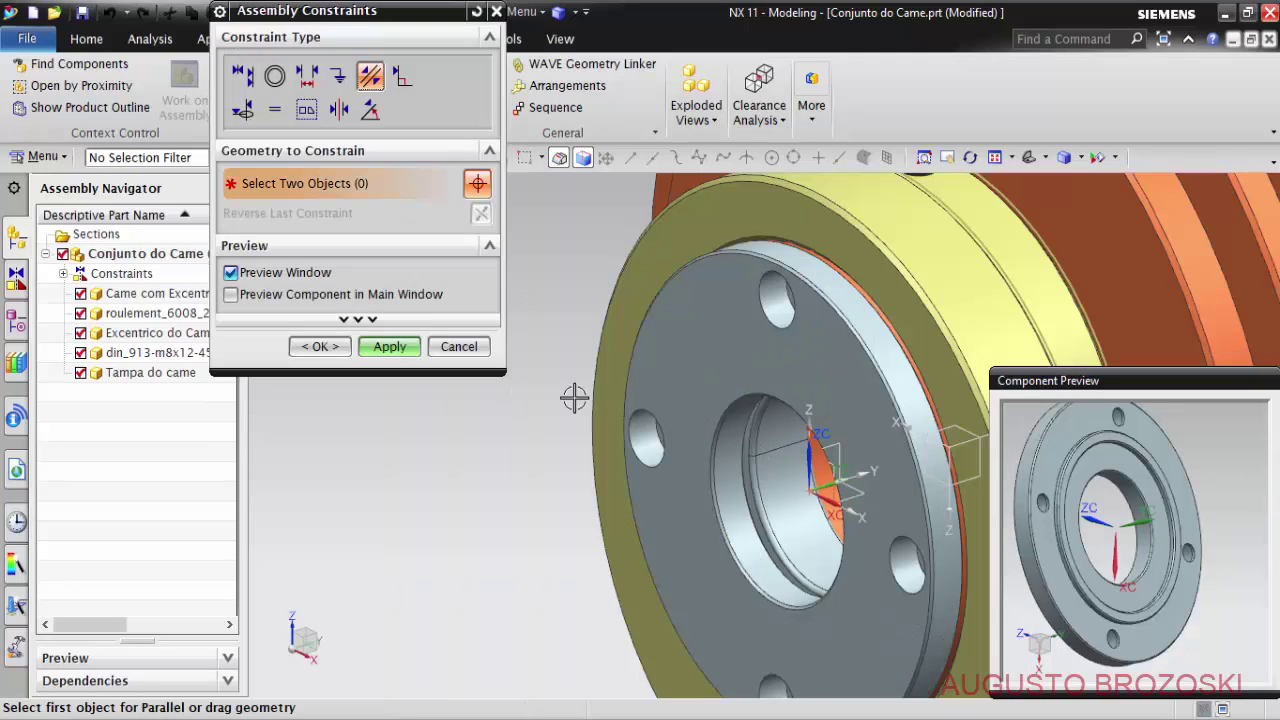
Apply a Touch Align constraint making the cover's flange face touch the cam face.
{"action": "left_click", "coordinate": [231, 296]}
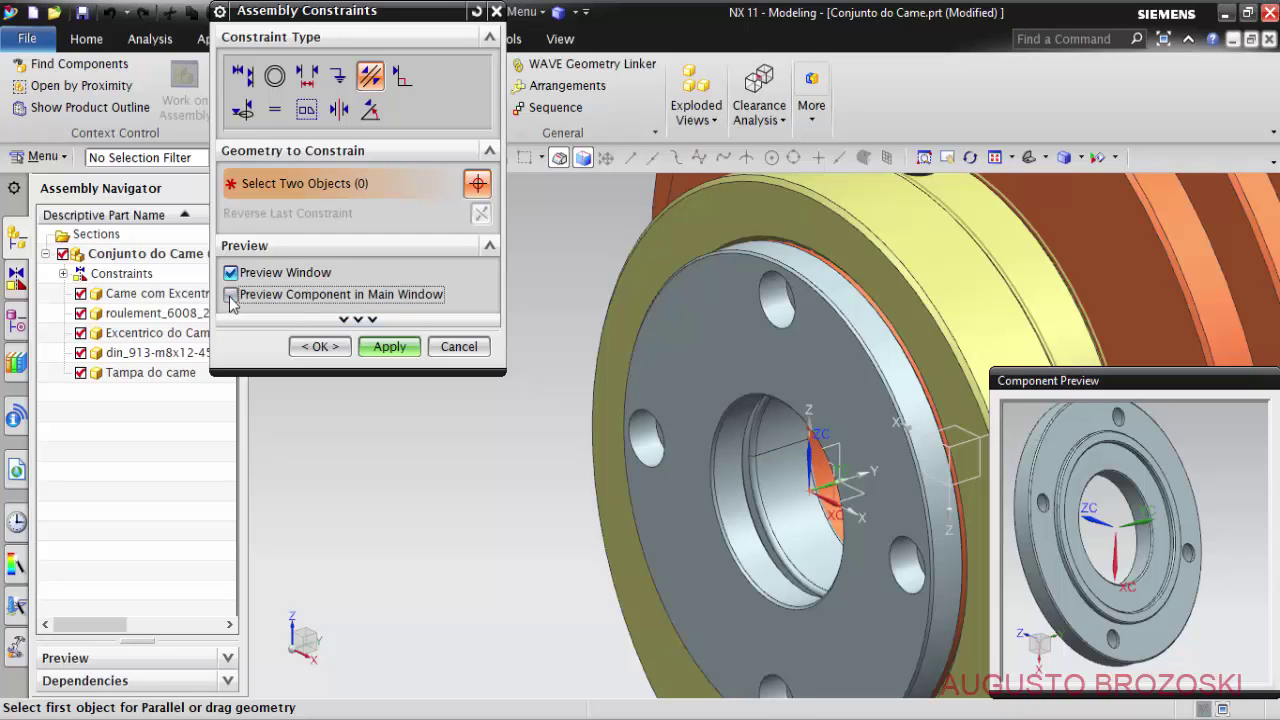
{"action": "left_click", "coordinate": [231, 296]}
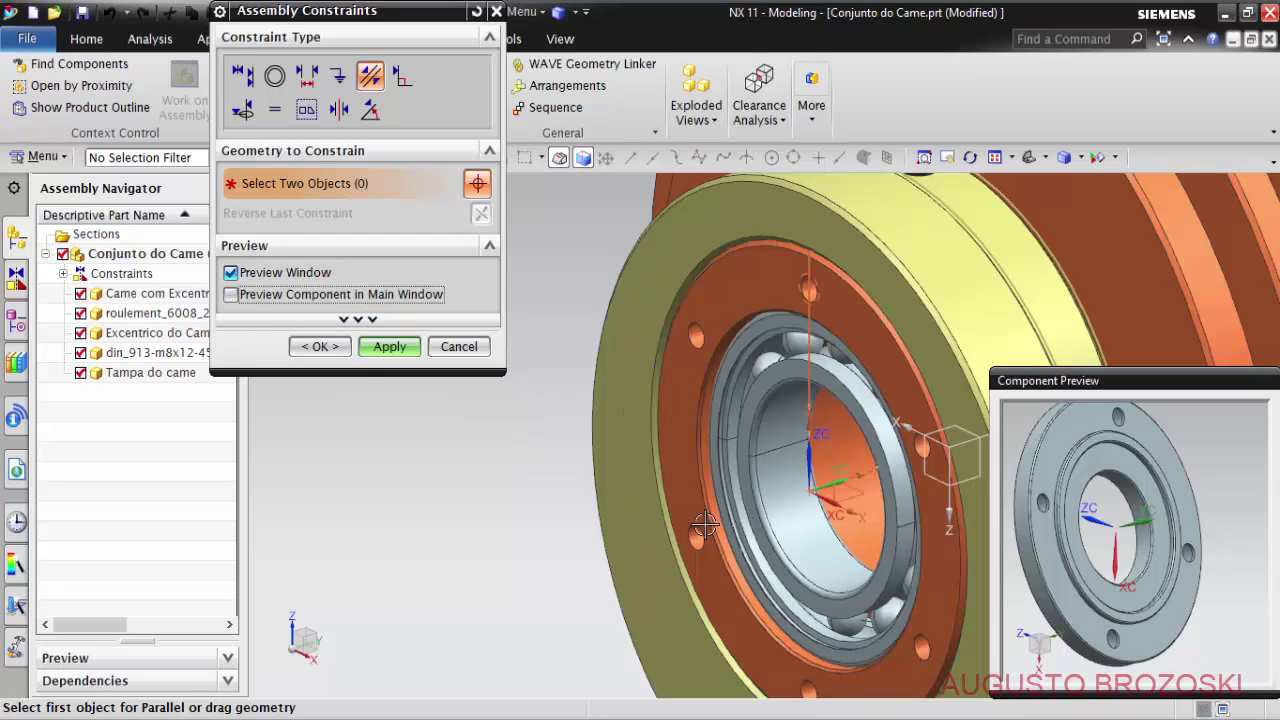
{"action": "scroll", "coordinate": [1124, 452], "scroll_direction": "up", "scroll_amount": 3}
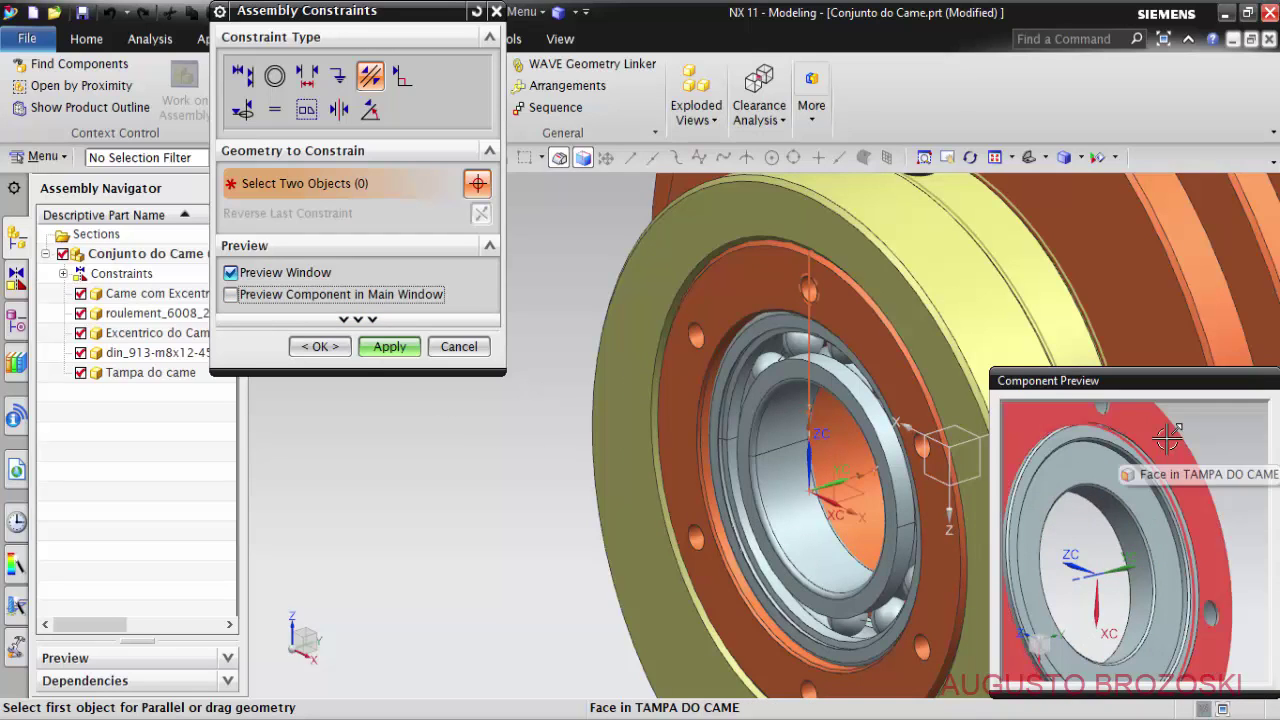
{"action": "left_click", "coordinate": [241, 76]}
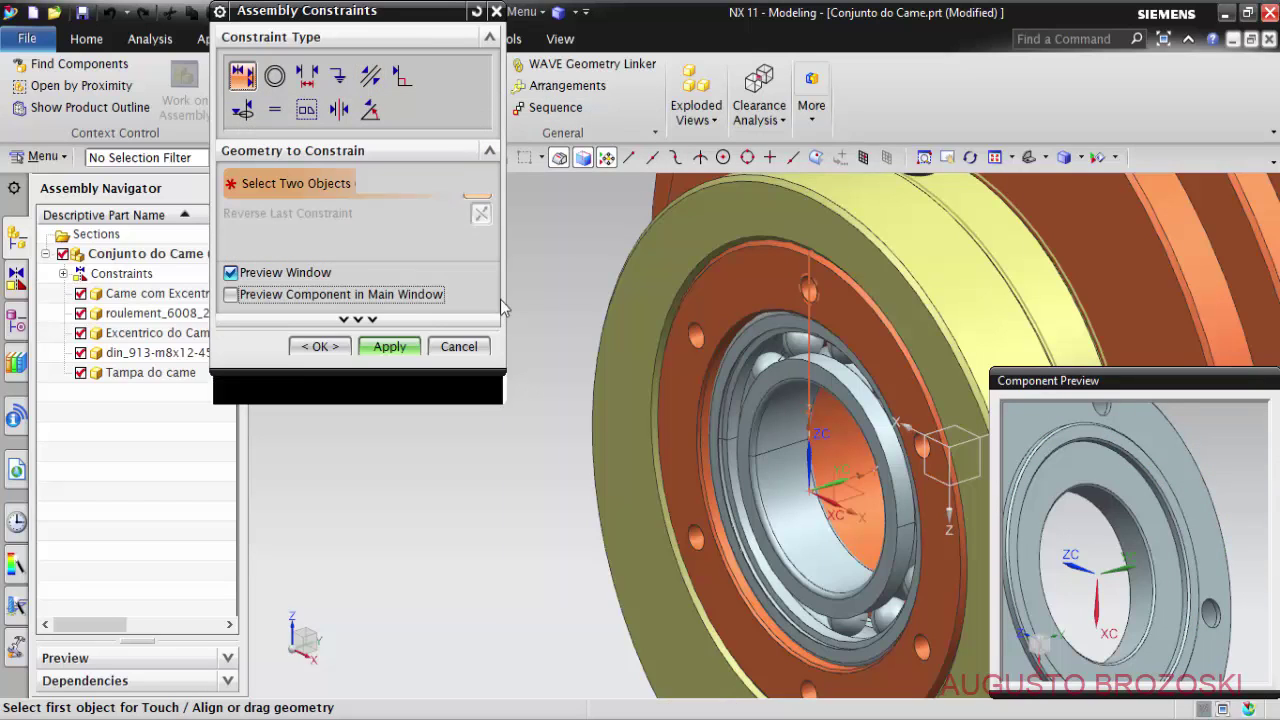
{"action": "left_click", "coordinate": [1183, 476]}
{"action": "scroll", "coordinate": [723, 330], "scroll_direction": "up", "scroll_amount": 3}
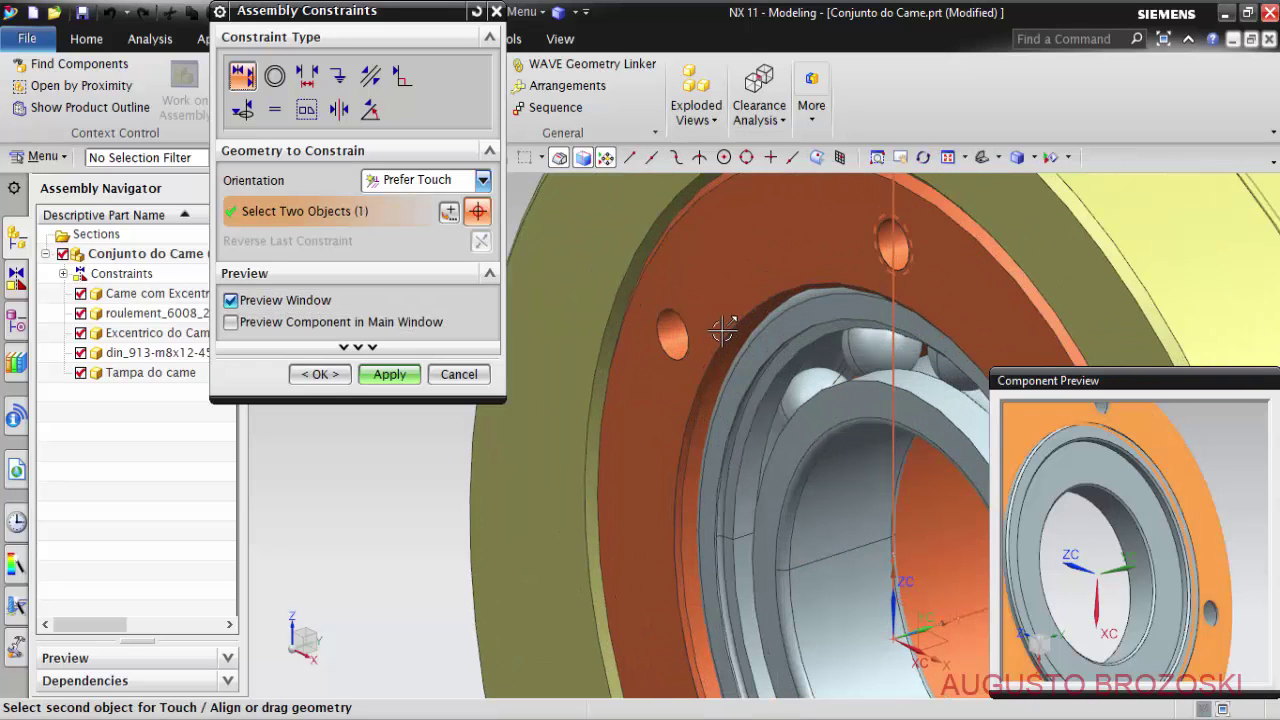
{"action": "left_click", "coordinate": [718, 265]}
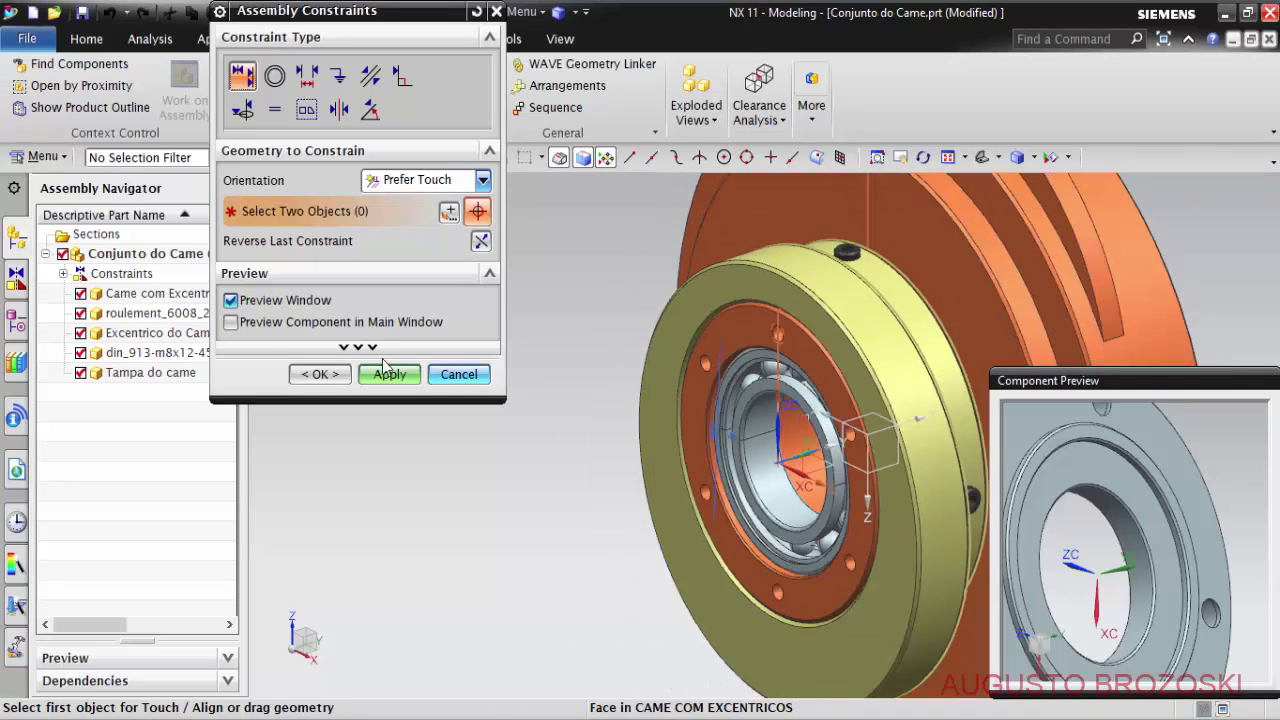
{"action": "left_click", "coordinate": [231, 324]}
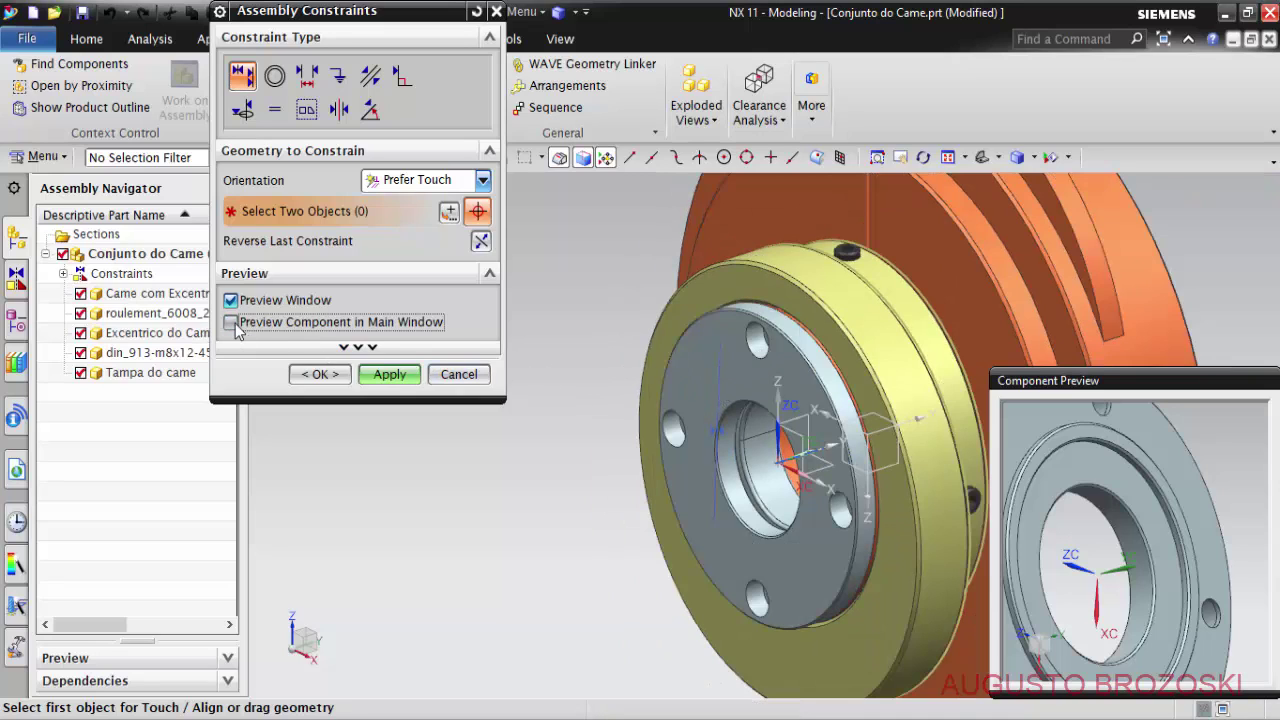
{"action": "left_click", "coordinate": [390, 376]}
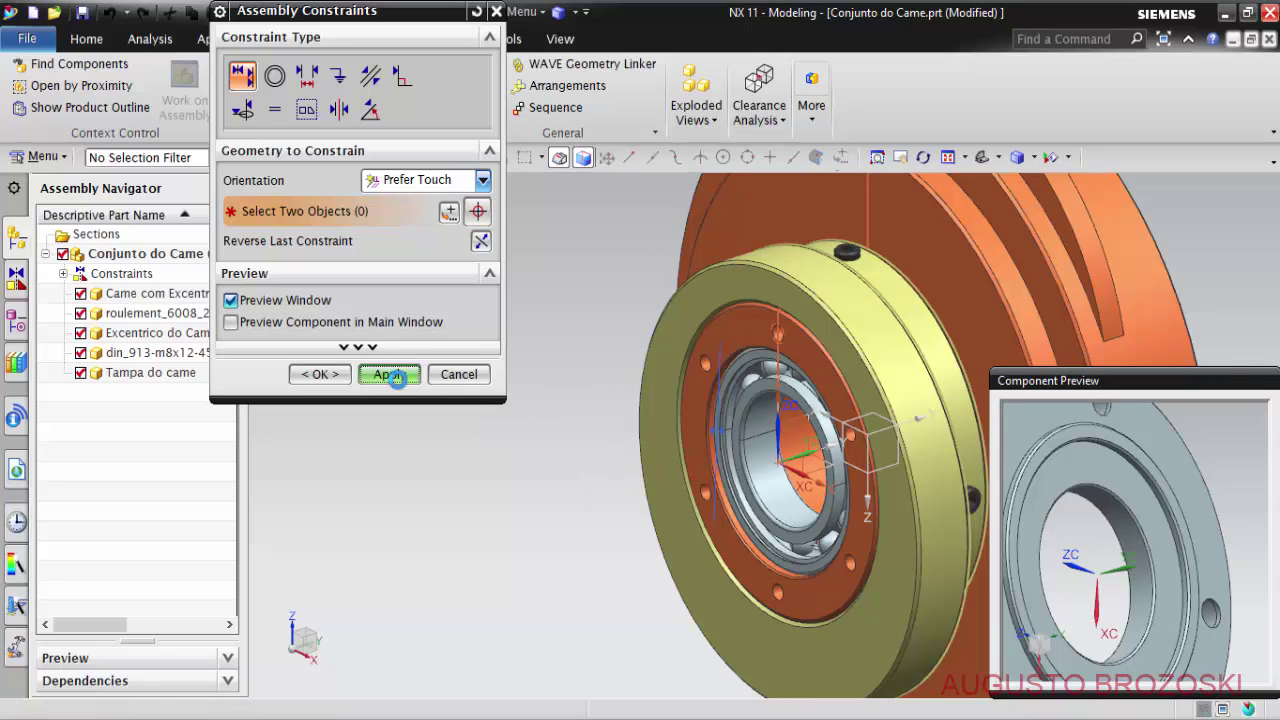
Pick the cover's centerline as the first object for aligning it with the cam.
{"action": "scroll", "coordinate": [1172, 497], "scroll_direction": "up", "scroll_amount": 5}
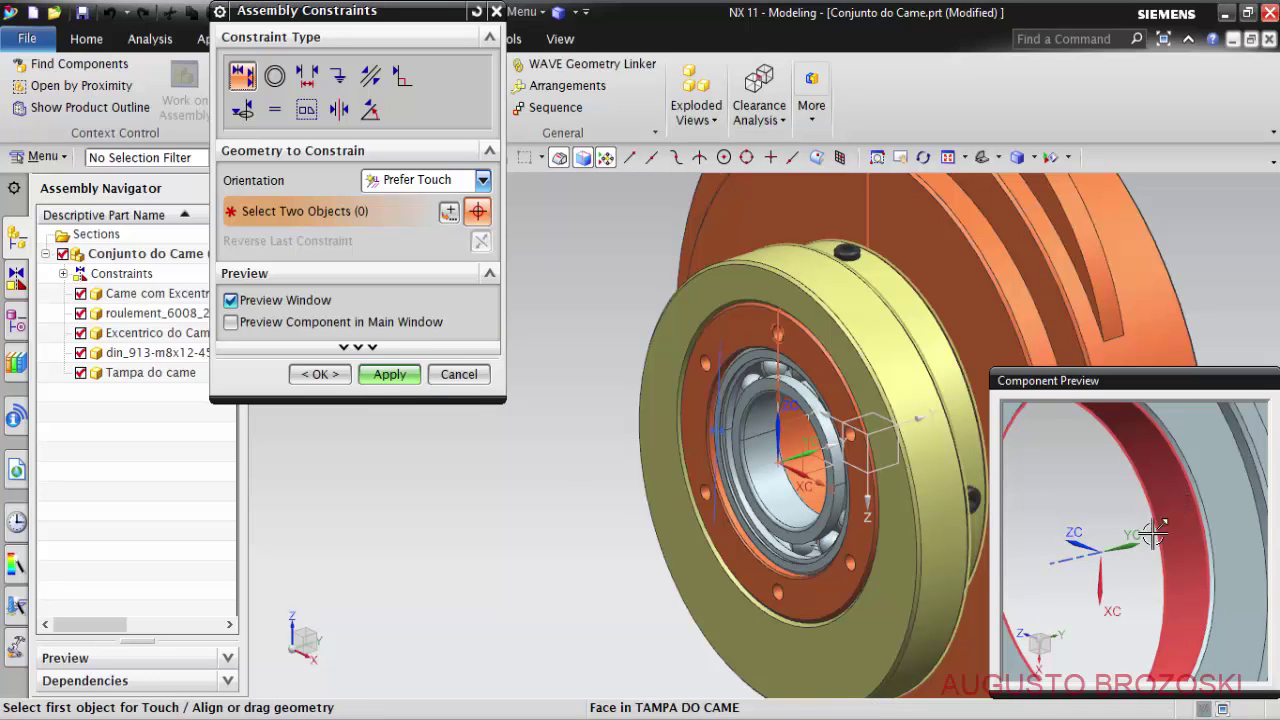
{"action": "left_click", "coordinate": [1080, 553]}
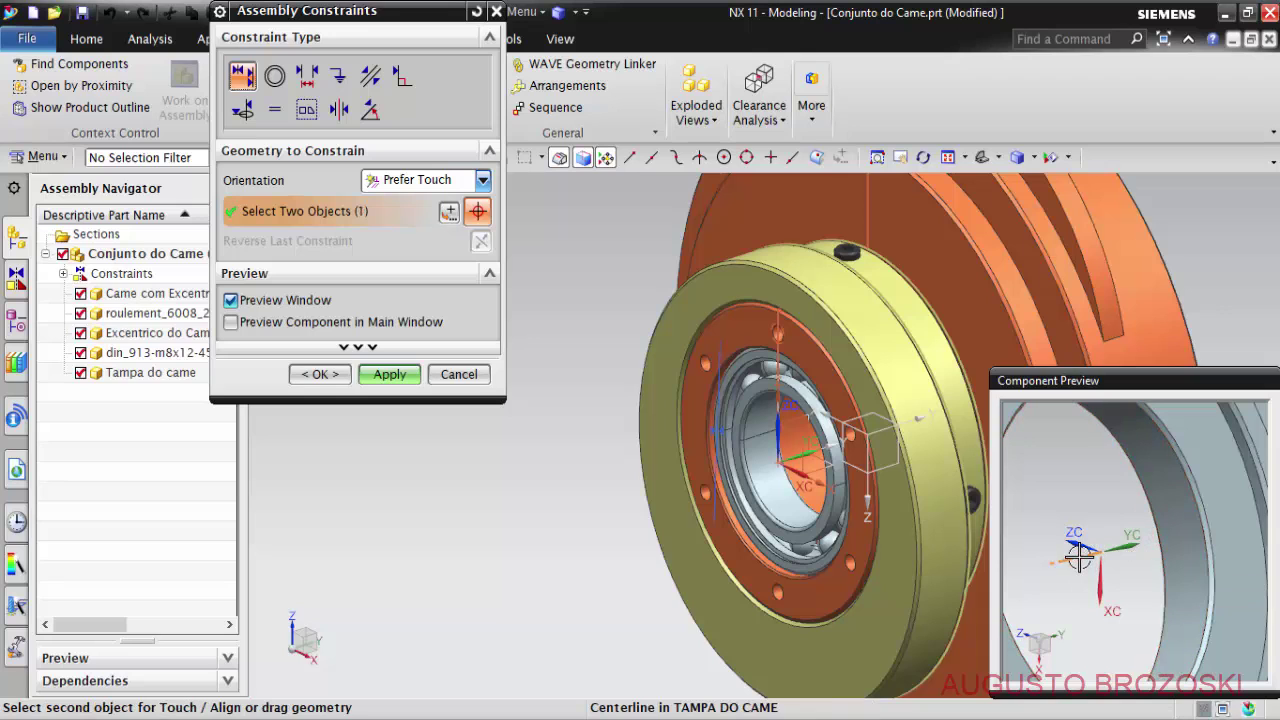
{"action": "scroll", "coordinate": [802, 460], "scroll_direction": "up", "scroll_amount": 2}
{"action": "scroll", "coordinate": [790, 462], "scroll_direction": "up", "scroll_amount": 2}
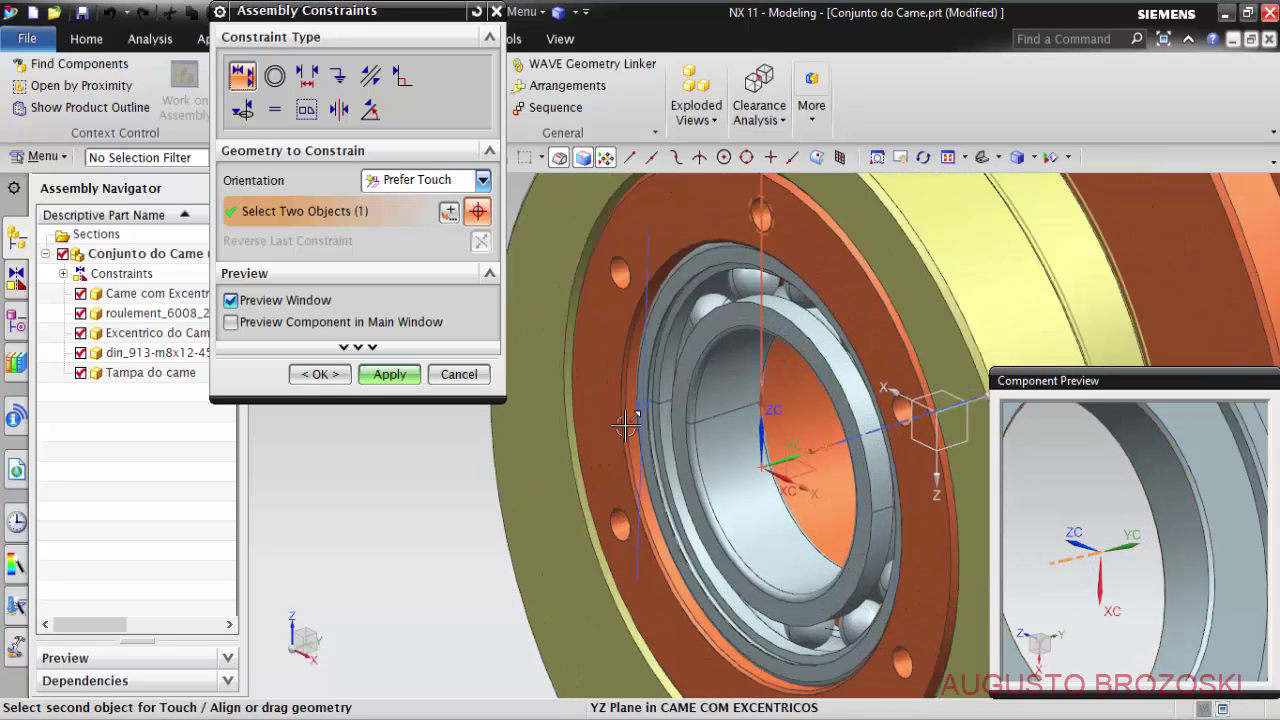
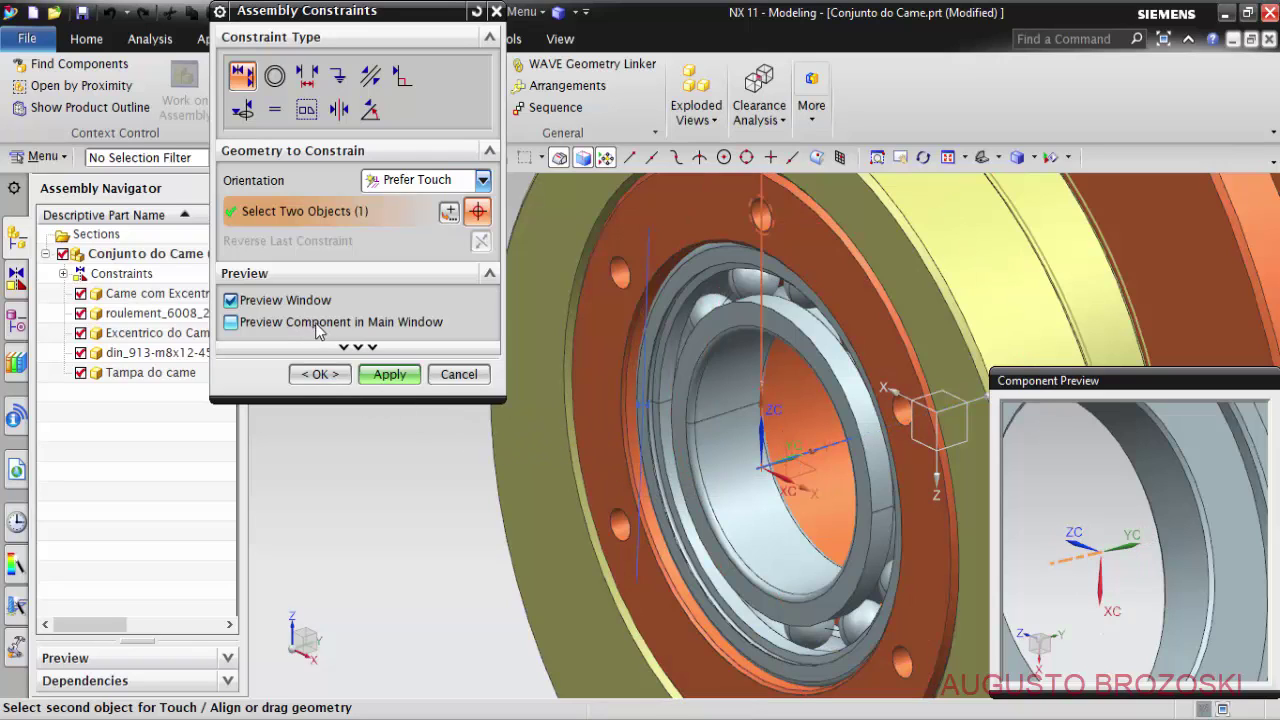
Preview the moving component in the main window and apply the pending constraint.
{"action": "left_click", "coordinate": [231, 322]}
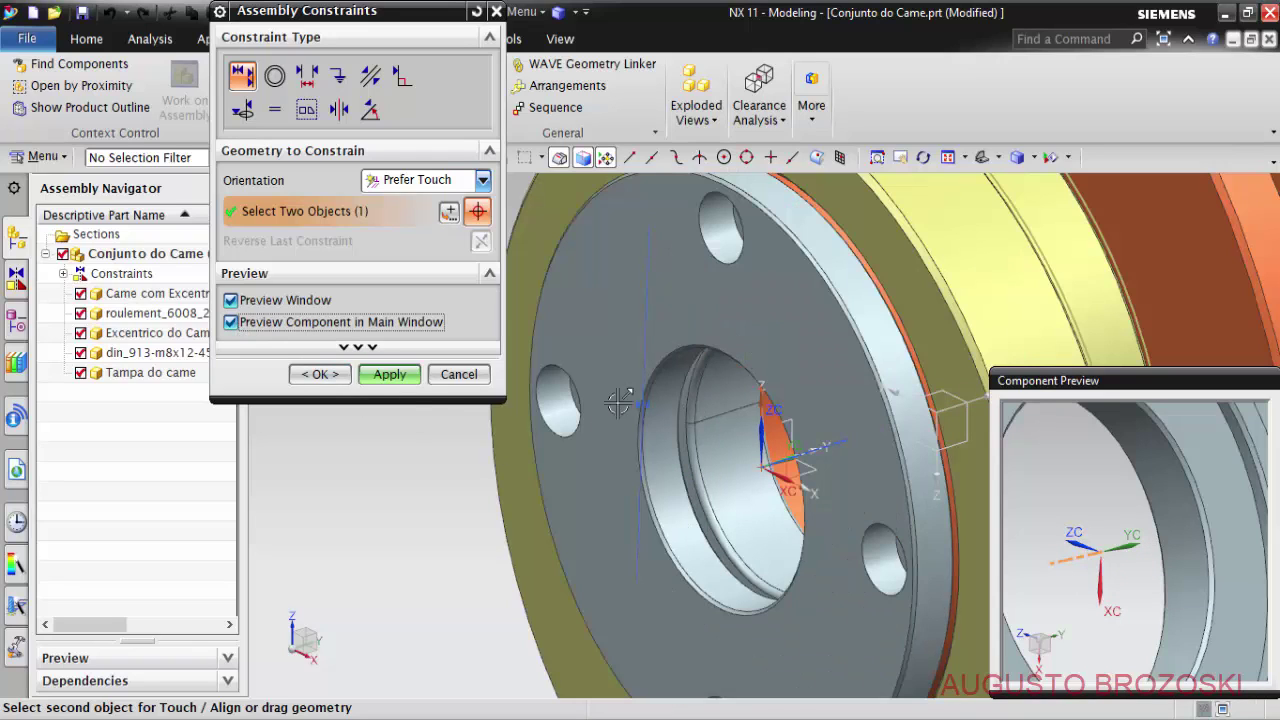
{"action": "left_click", "coordinate": [405, 376]}
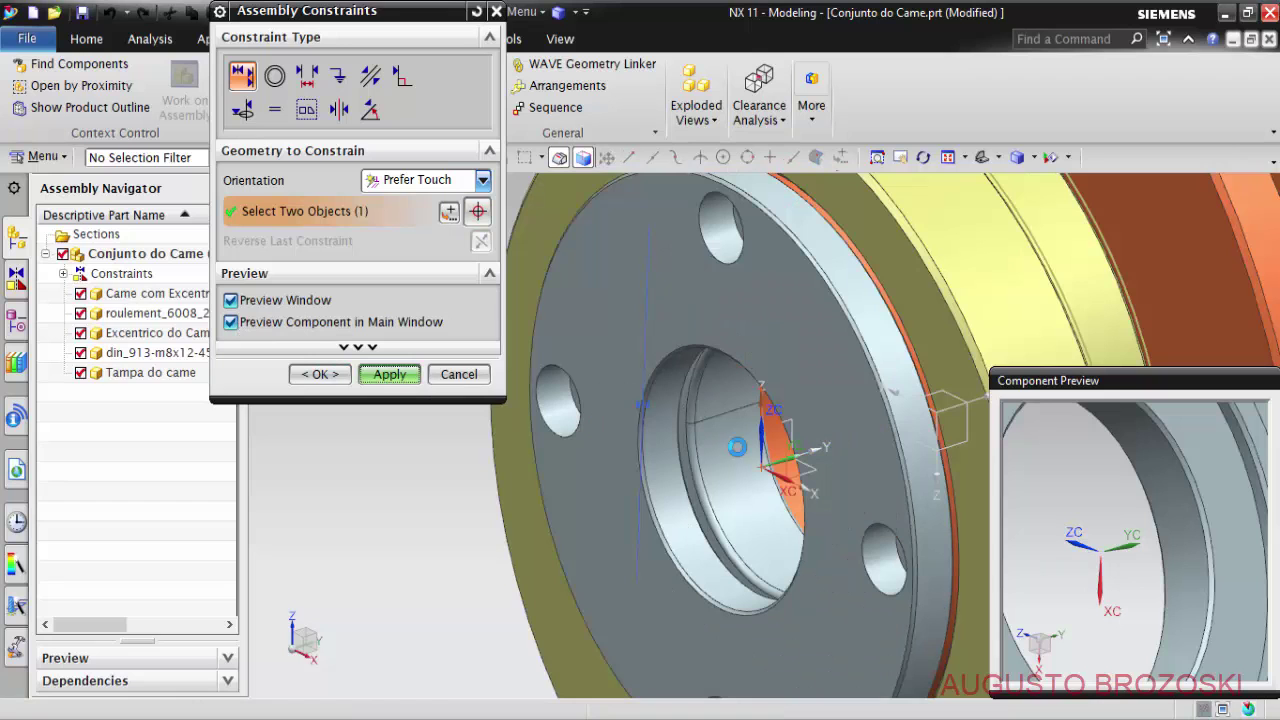
{"action": "scroll", "coordinate": [708, 440], "scroll_direction": "down", "scroll_amount": 3}
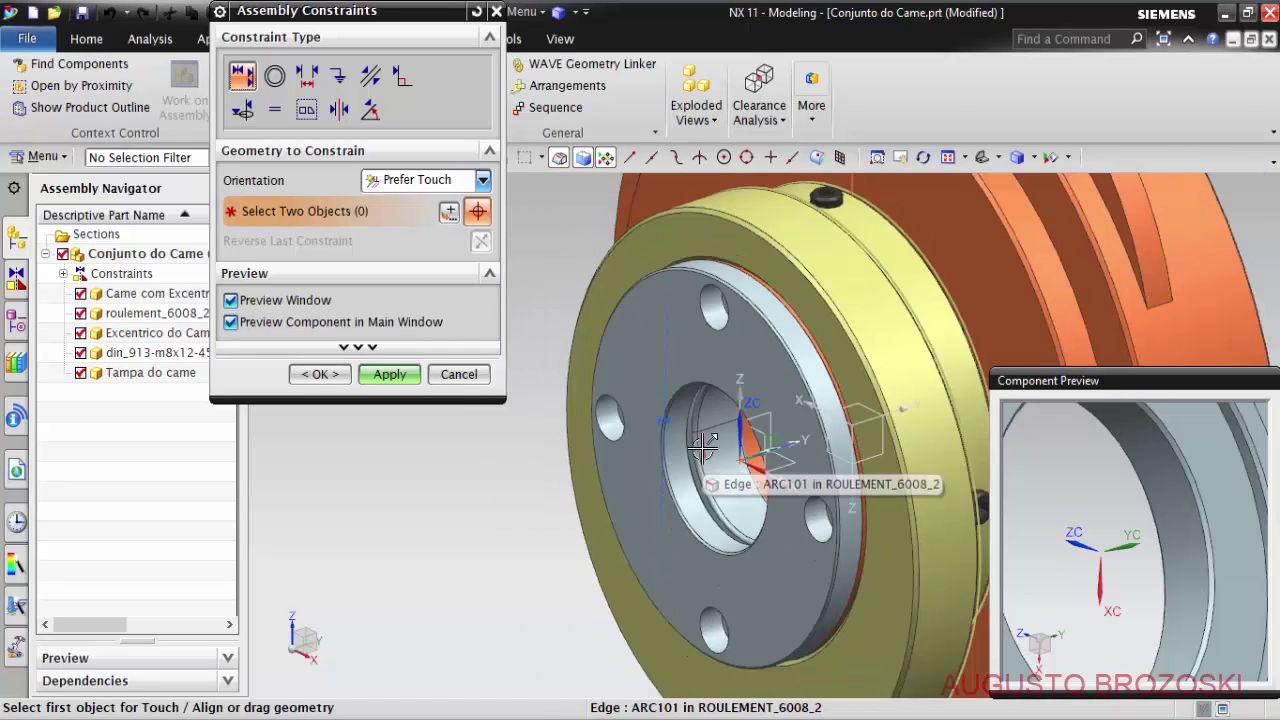
{"action": "scroll", "coordinate": [710, 437], "scroll_direction": "down", "scroll_amount": 2}
{"action": "mouse_move", "coordinate": [710, 437]}
{"action": "middle_mouse_down"}
{"action": "mouse_move", "coordinate": [740, 360]}
{"action": "mouse_move", "coordinate": [857, 357]}
{"action": "middle_mouse_up"}
{"action": "scroll", "coordinate": [750, 340], "scroll_direction": "up", "scroll_amount": 3}
{"action": "scroll", "coordinate": [763, 327], "scroll_direction": "up", "scroll_amount": 3}
{"action": "scroll", "coordinate": [857, 357], "scroll_direction": "up", "scroll_amount": 2}
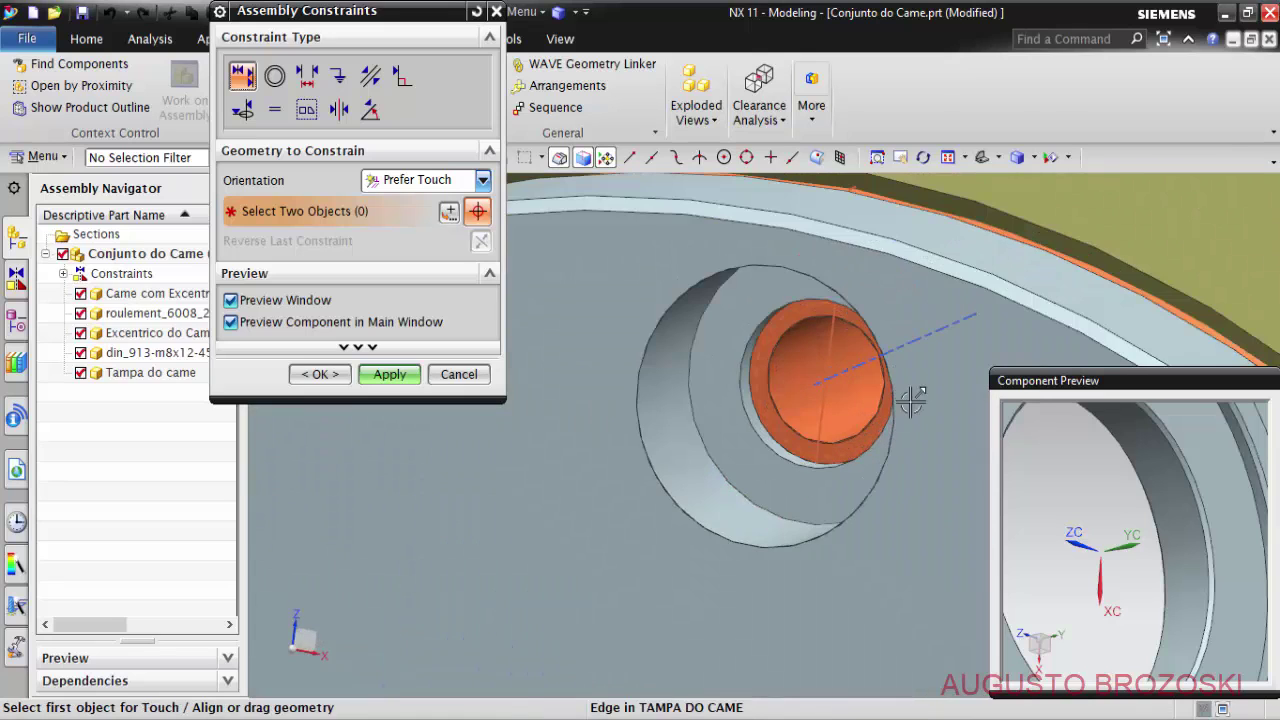
{"action": "scroll", "coordinate": [908, 400], "scroll_direction": "up", "scroll_amount": 2}
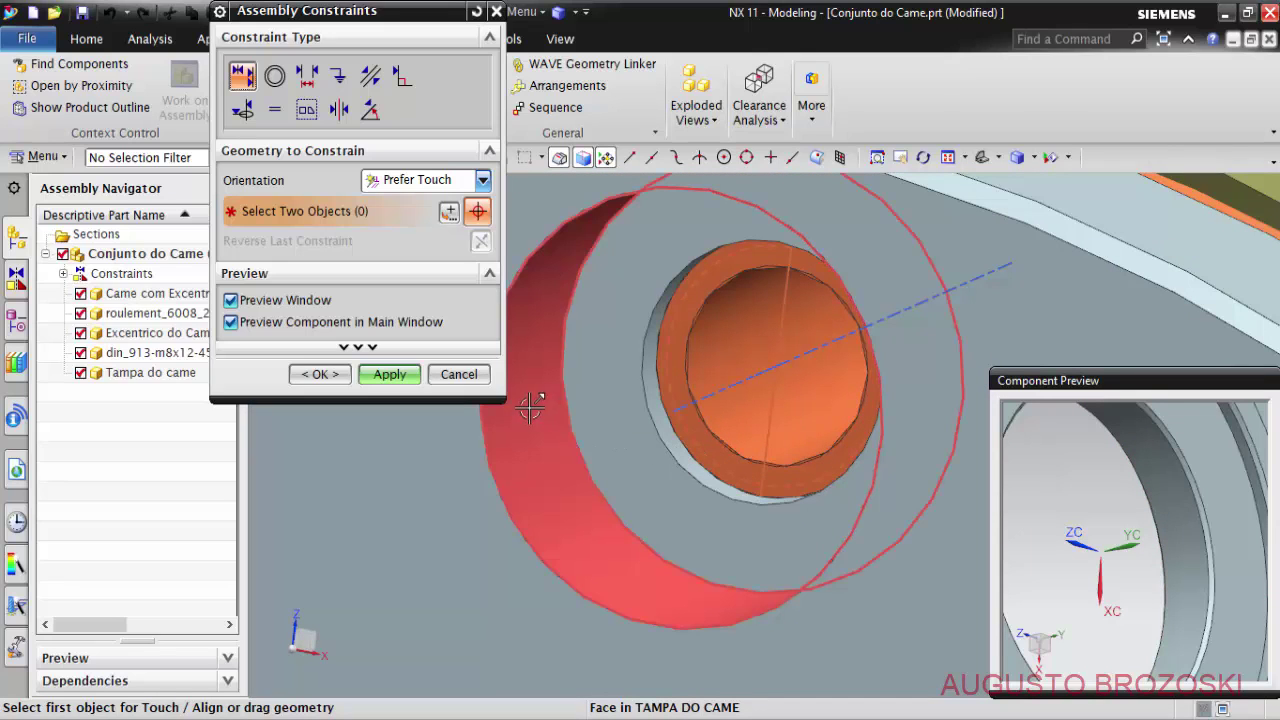
Align the Tampa do came bolt-hole centerline with the cam hole centerline.
{"action": "left_click", "coordinate": [705, 400]}
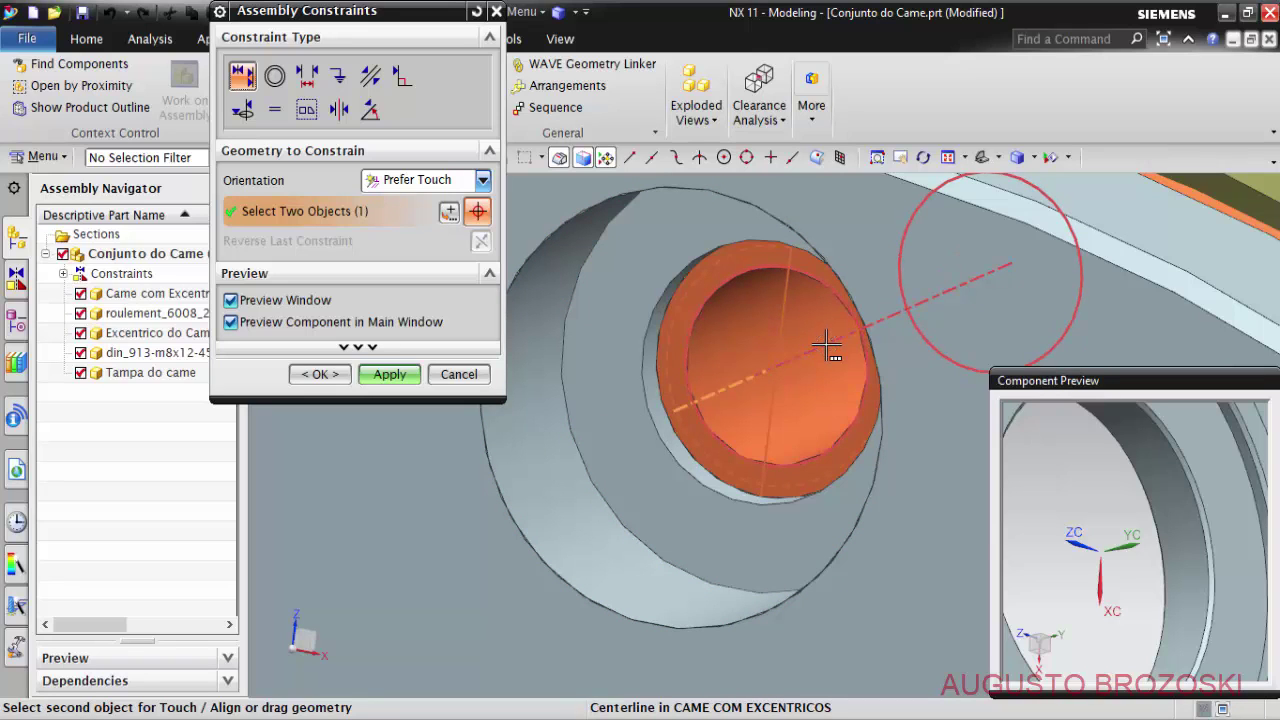
{"action": "left_click", "coordinate": [832, 338]}
{"action": "left_click", "coordinate": [880, 385]}
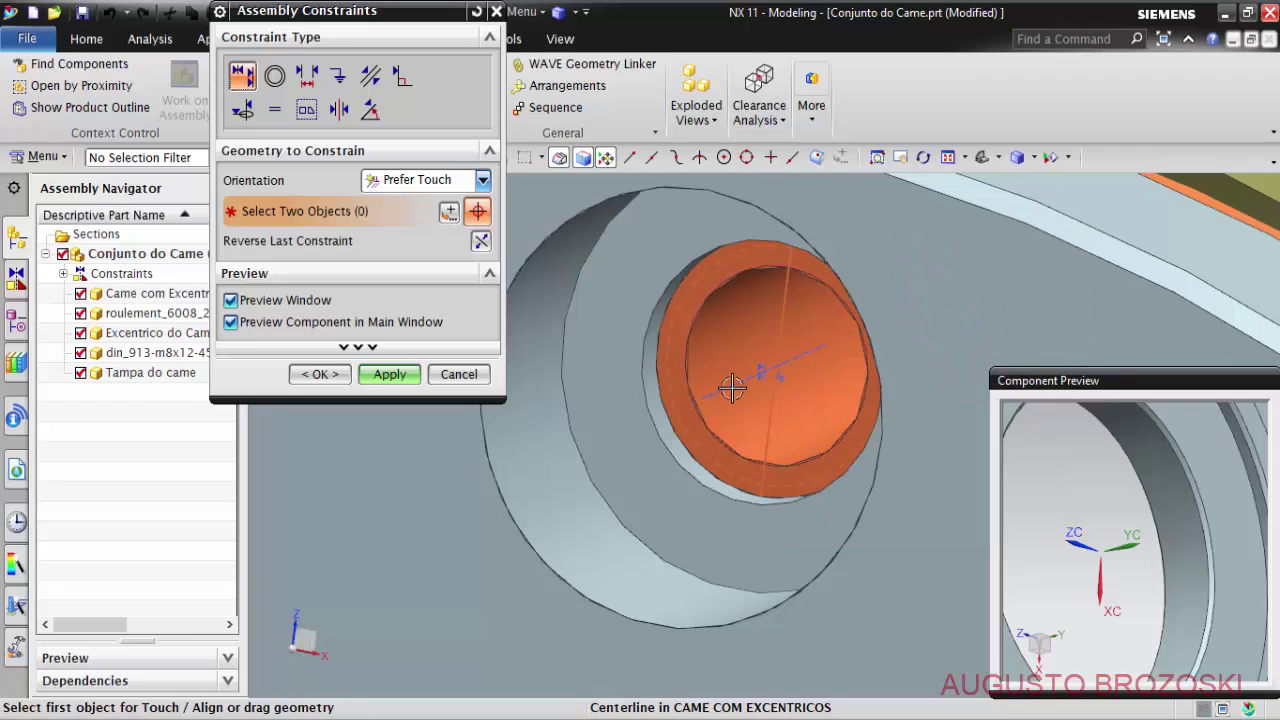
{"action": "left_click", "coordinate": [386, 376]}
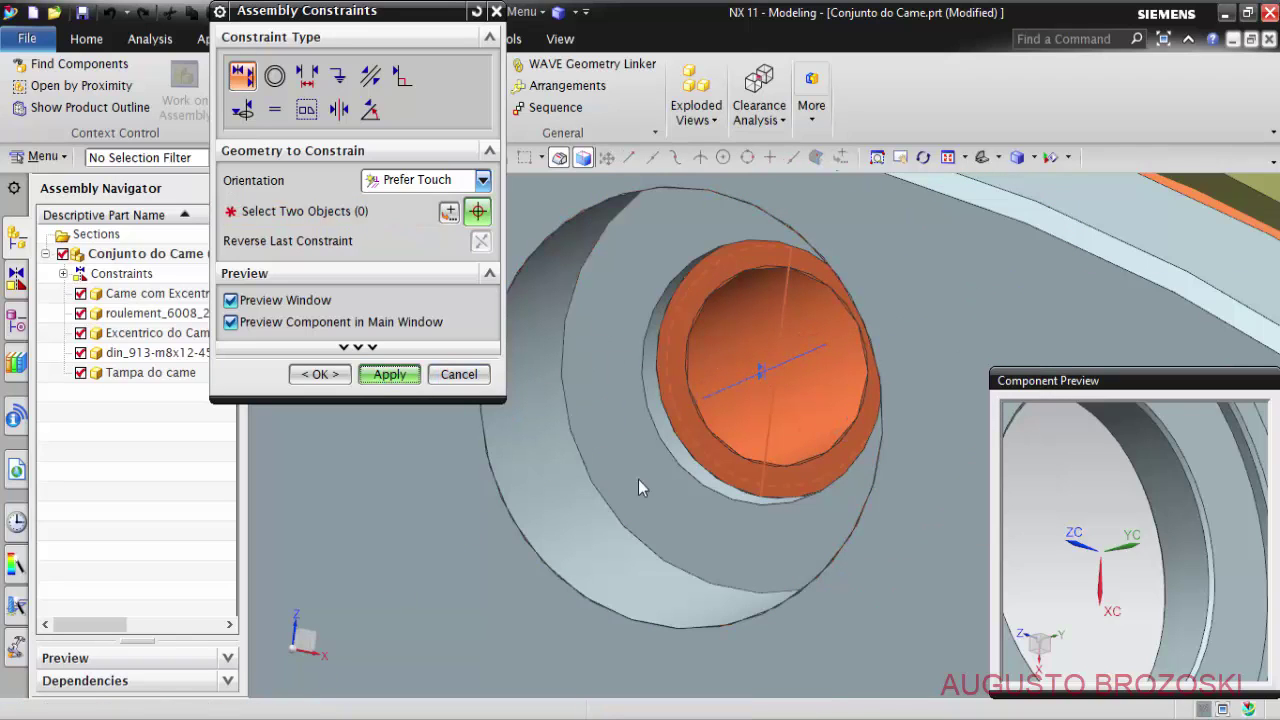
Close Assembly Constraints and fit the cam assembly in a near-front view.
{"action": "left_click", "coordinate": [459, 376]}
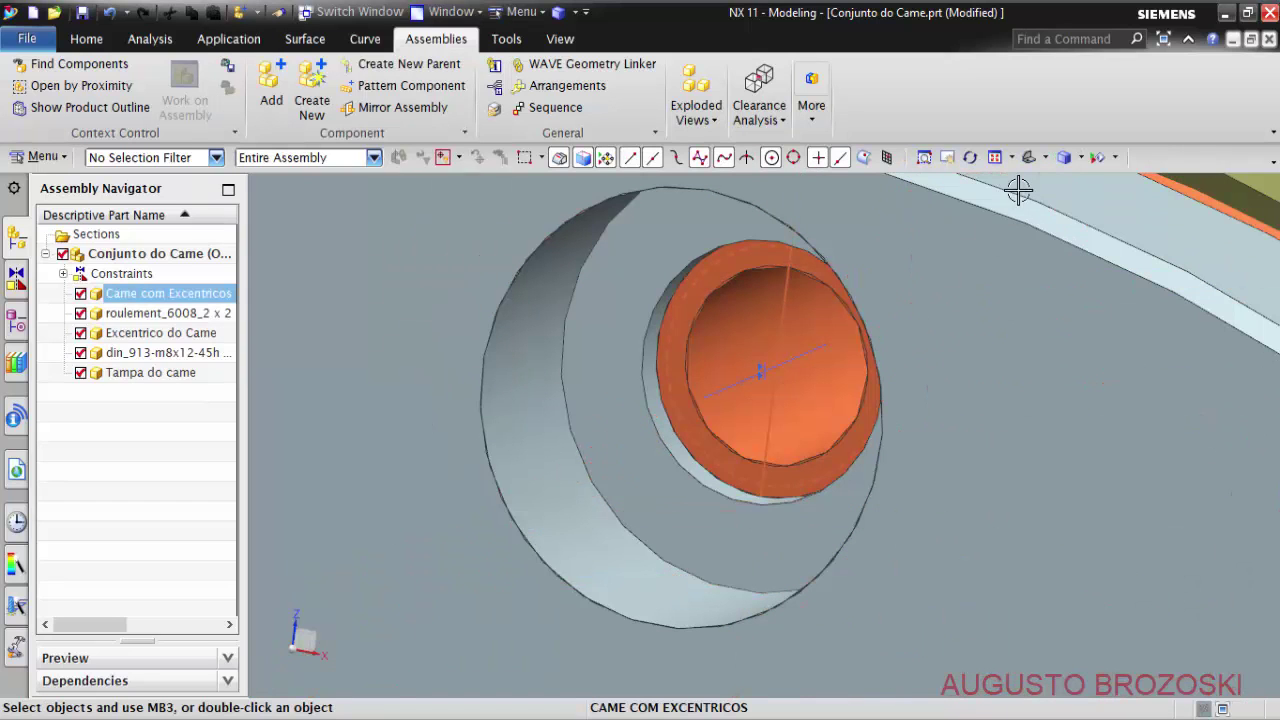
{"action": "left_click", "coordinate": [1029, 158]}
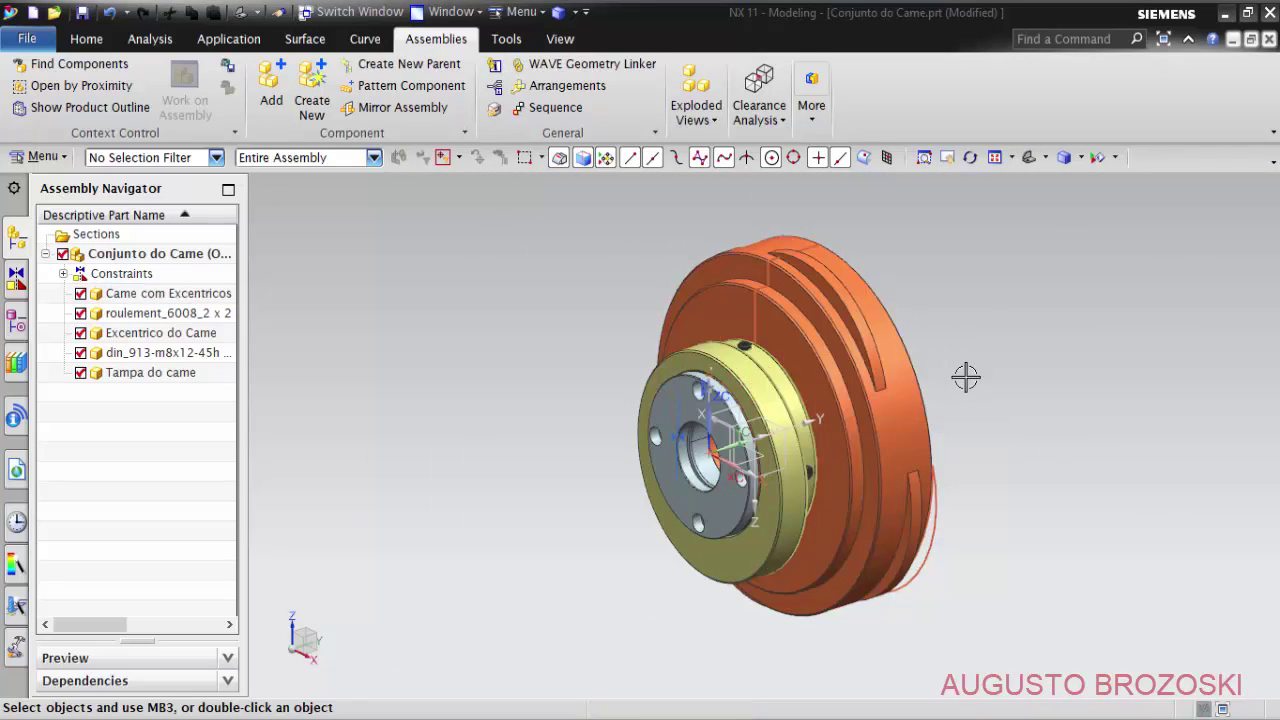
{"action": "middle_click_drag", "start_coordinate": [966, 374], "coordinate": [575, 388]}
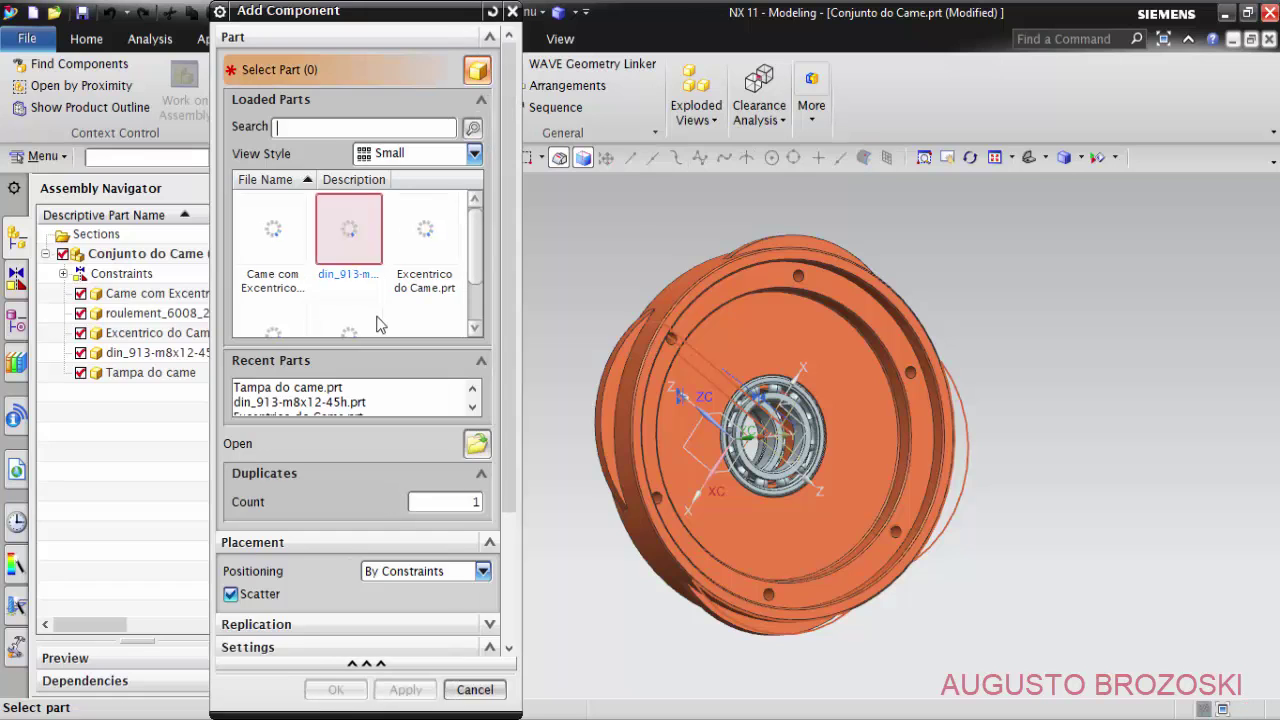
Load and place the Engrenagem Interna 89 Dentes part in the assembly.
{"action": "left_click", "coordinate": [478, 443]}
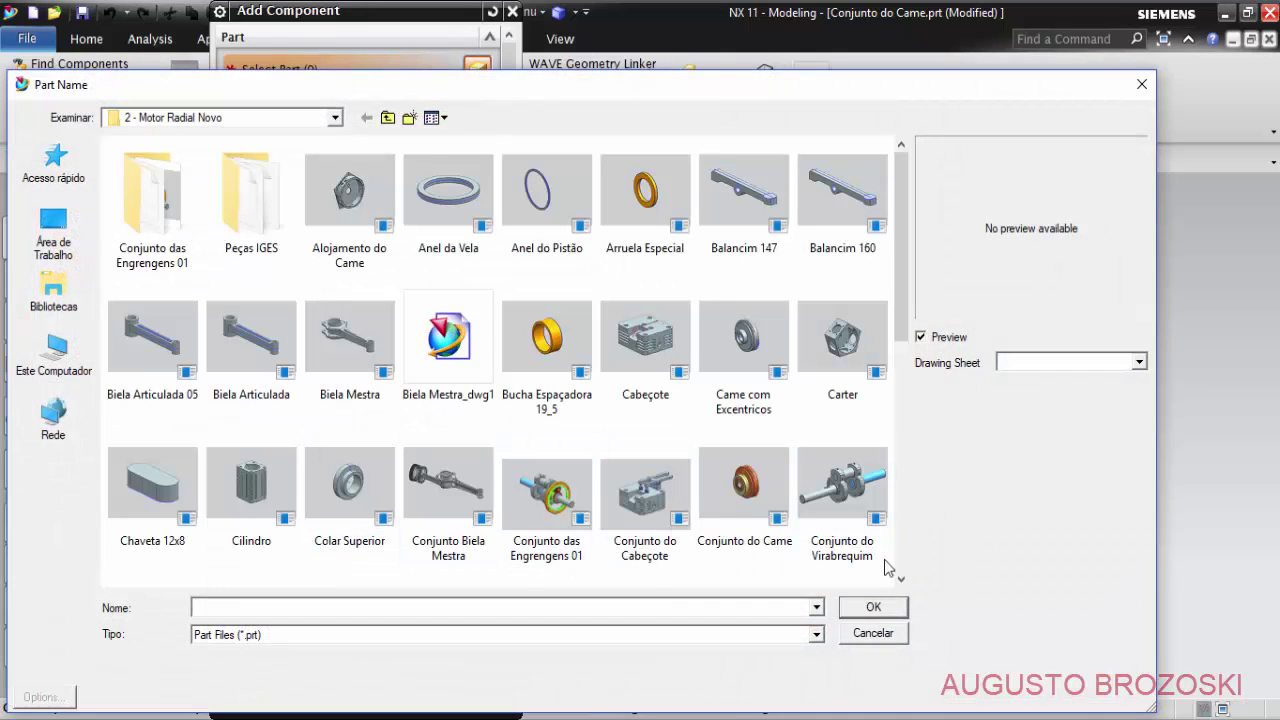
{"action": "left_click", "coordinate": [903, 571]}
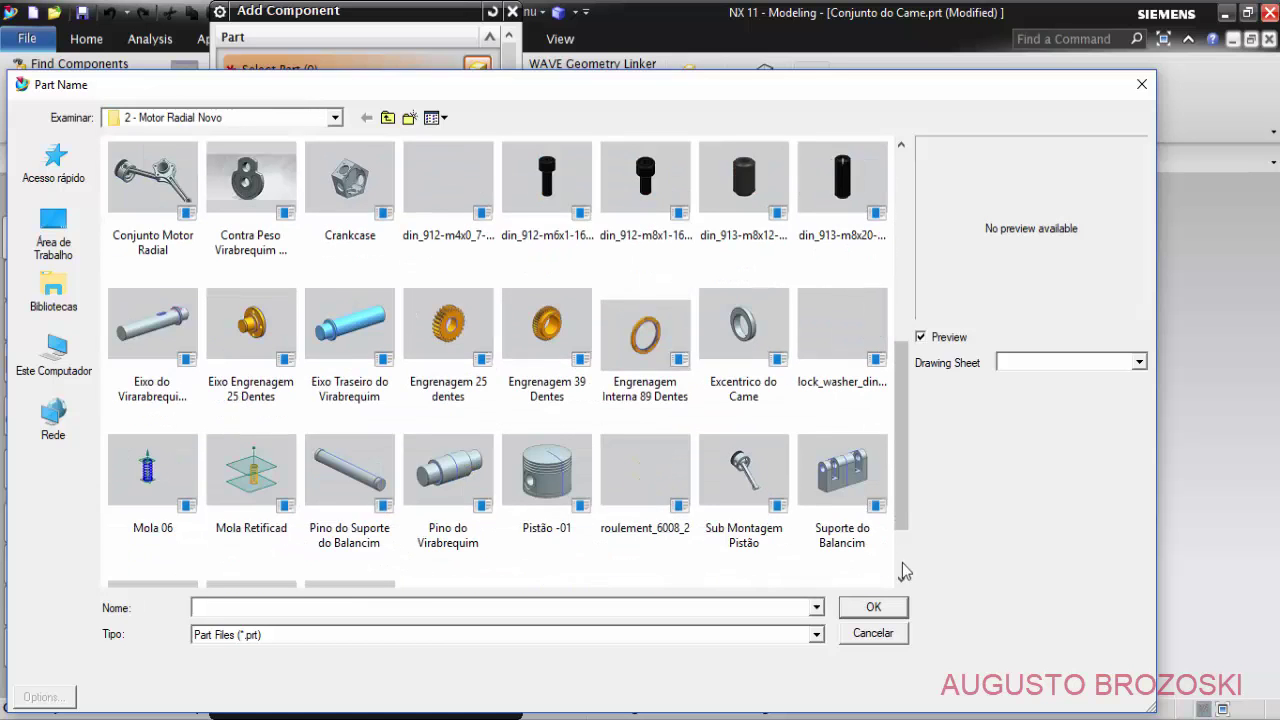
{"action": "left_click", "coordinate": [645, 350]}
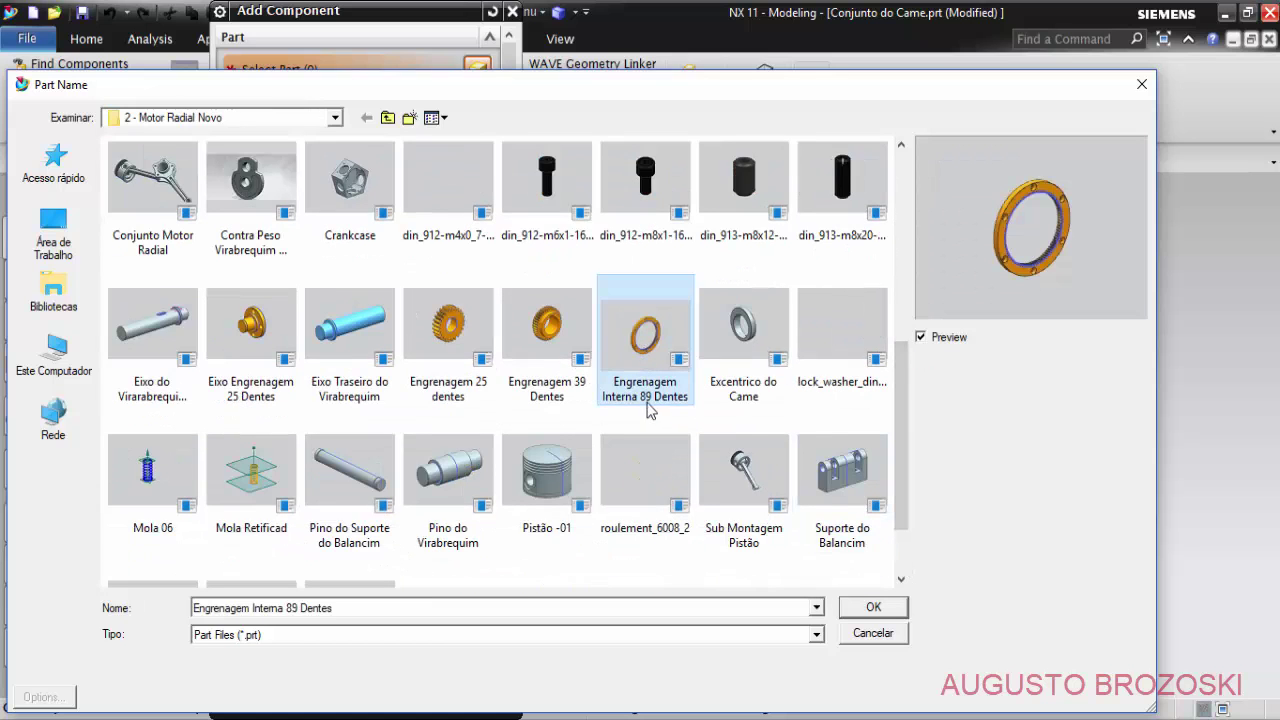
{"action": "left_click", "coordinate": [873, 608]}
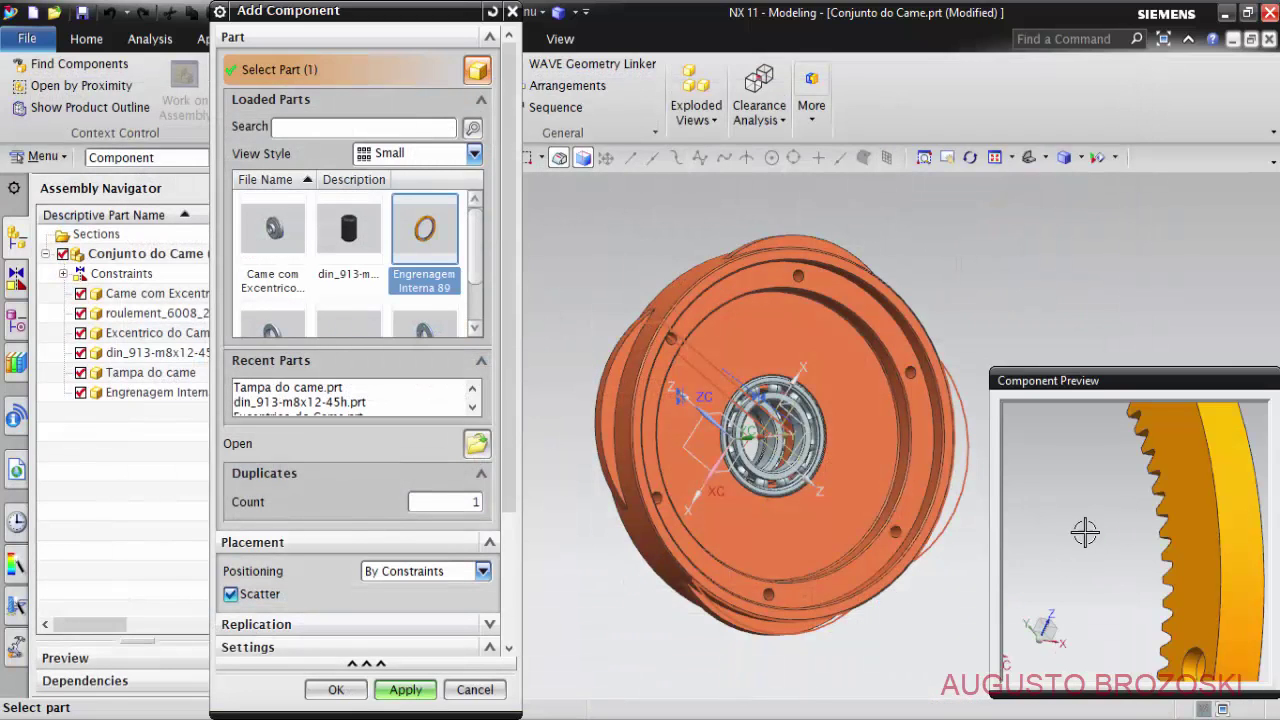
{"action": "scroll", "coordinate": [1123, 534], "scroll_direction": "down", "scroll_amount": 5}
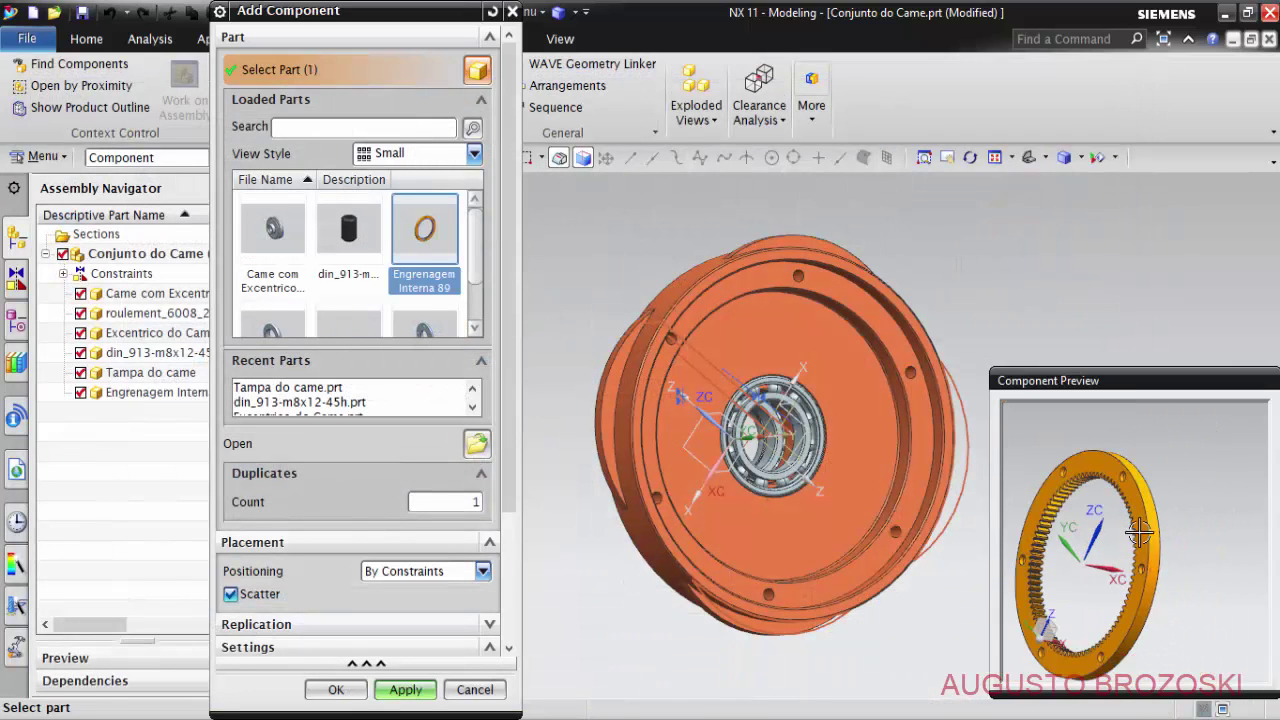
{"action": "middle_click_drag", "start_coordinate": [1123, 534], "coordinate": [1098, 550]}
{"action": "scroll", "coordinate": [1098, 550], "scroll_direction": "up", "scroll_amount": 3}
{"action": "scroll", "coordinate": [1160, 486], "scroll_direction": "up", "scroll_amount": 2}
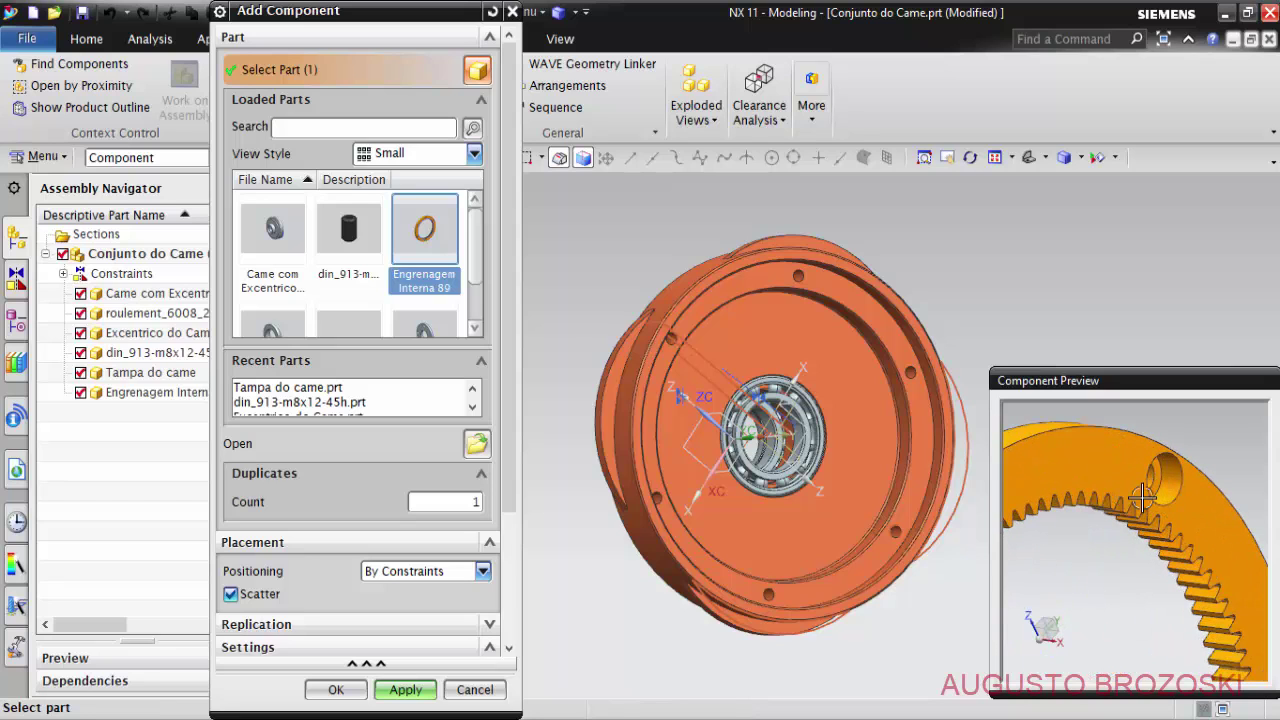
{"action": "middle_click_drag", "start_coordinate": [1142, 497], "coordinate": [1158, 516]}
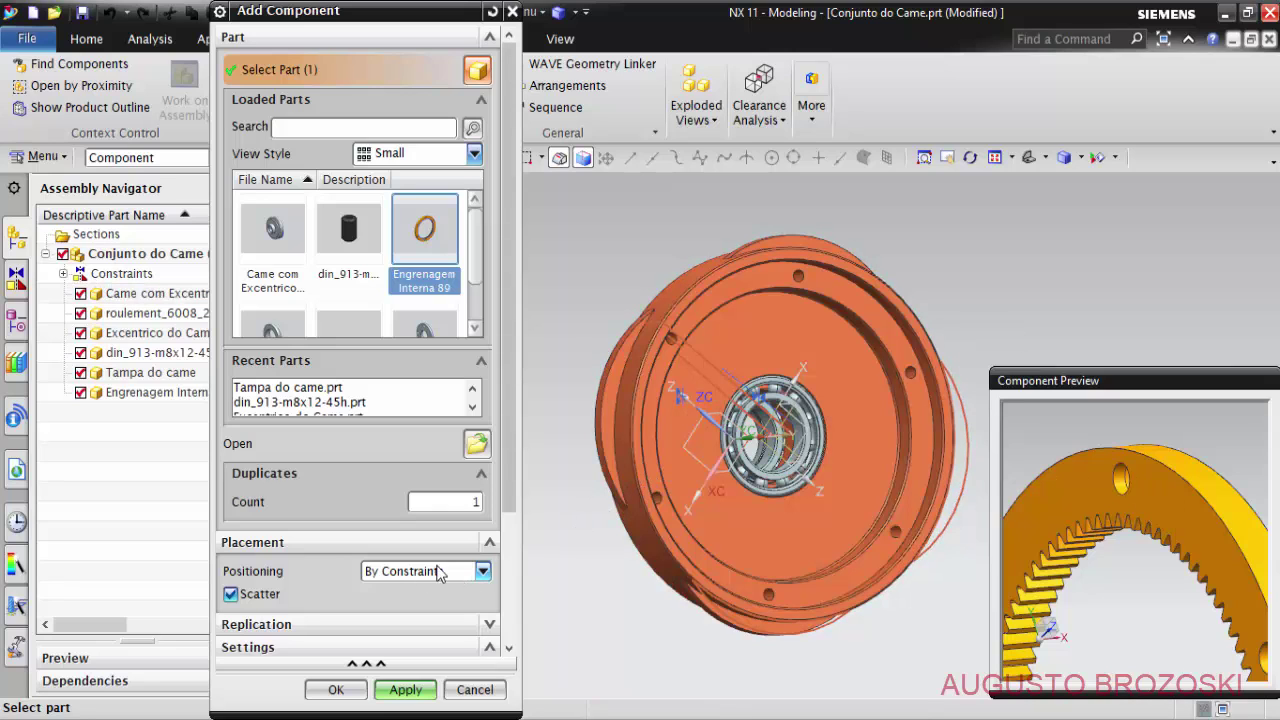
{"action": "left_click", "coordinate": [348, 692]}
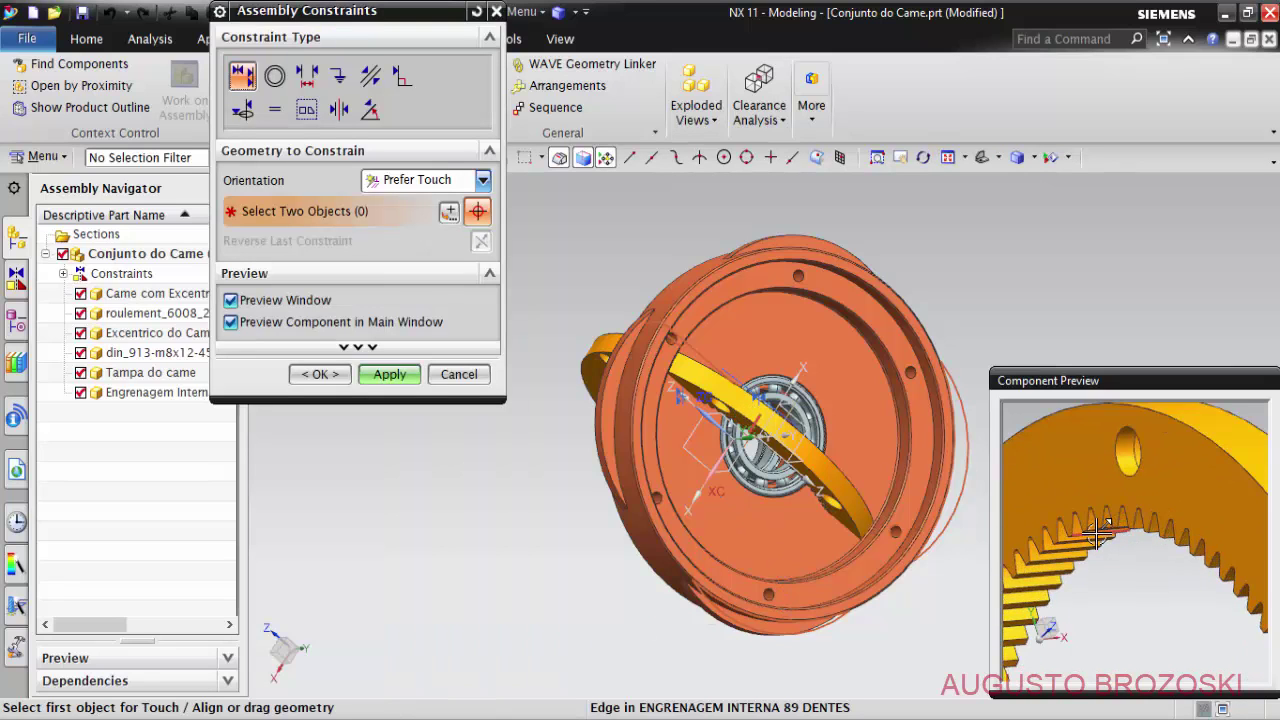
Touch Align a flat face of Engrenagem Interna 89 against the Came com Excentricos face.
{"action": "scroll", "coordinate": [1090, 490], "scroll_direction": "up", "scroll_amount": 2}
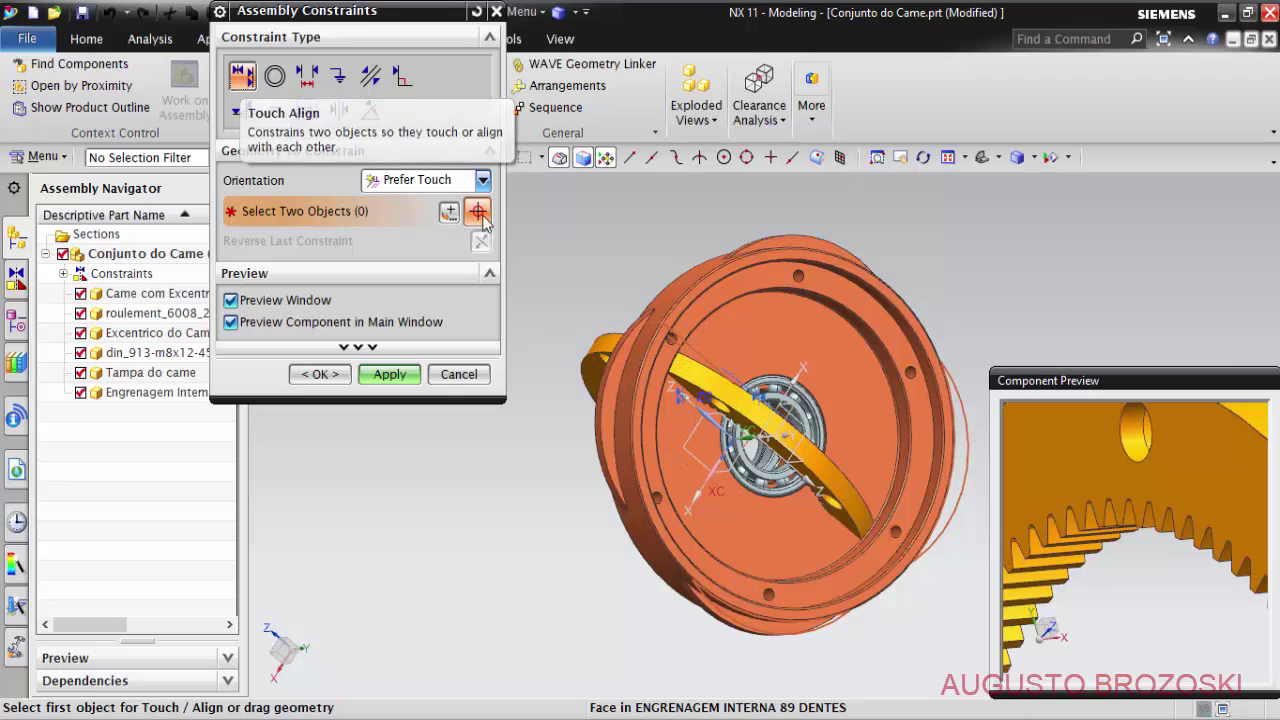
{"action": "left_click", "coordinate": [1060, 439]}
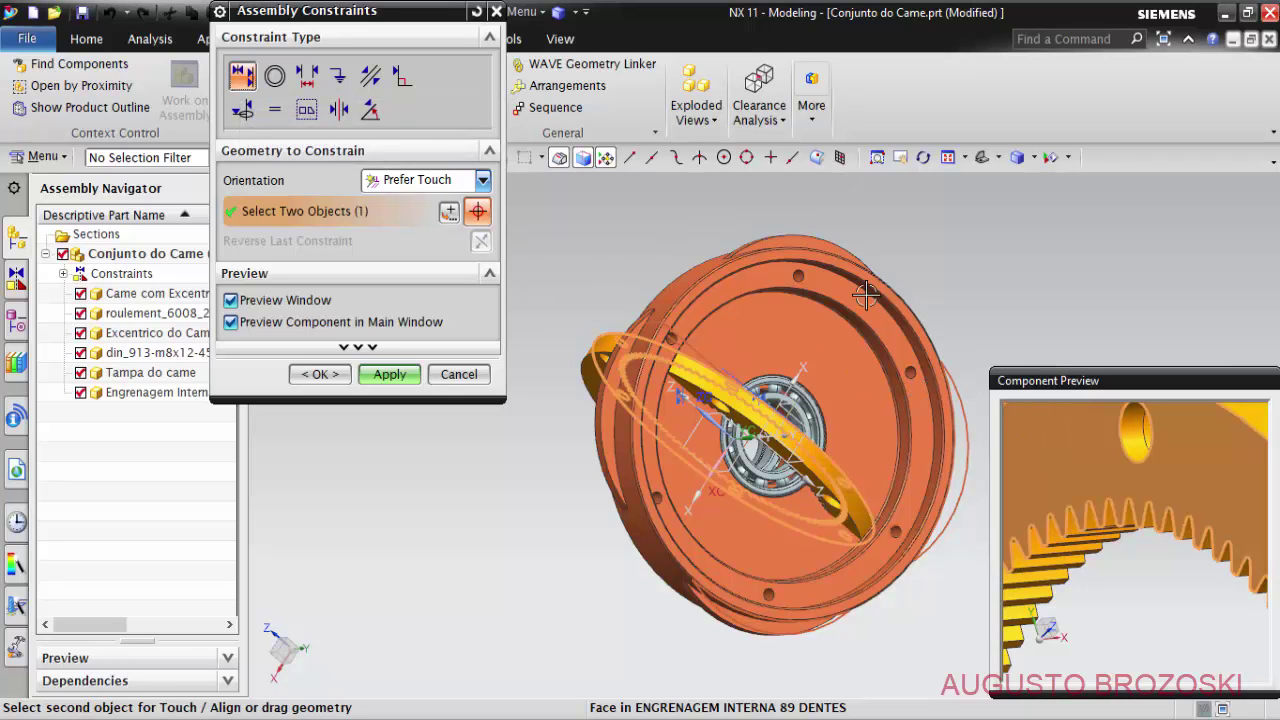
{"action": "scroll", "coordinate": [866, 295], "scroll_direction": "up", "scroll_amount": 5}
{"action": "left_click", "coordinate": [768, 327]}
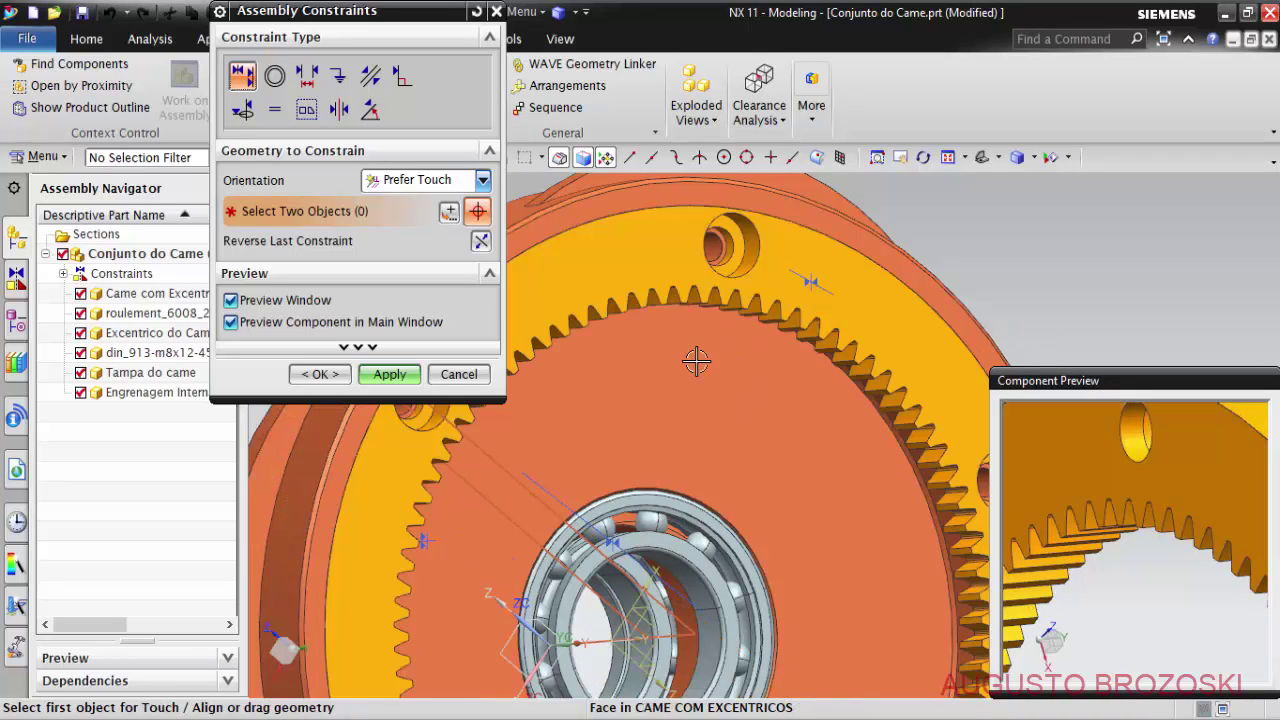
{"action": "scroll", "coordinate": [819, 422], "scroll_direction": "down", "scroll_amount": 3}
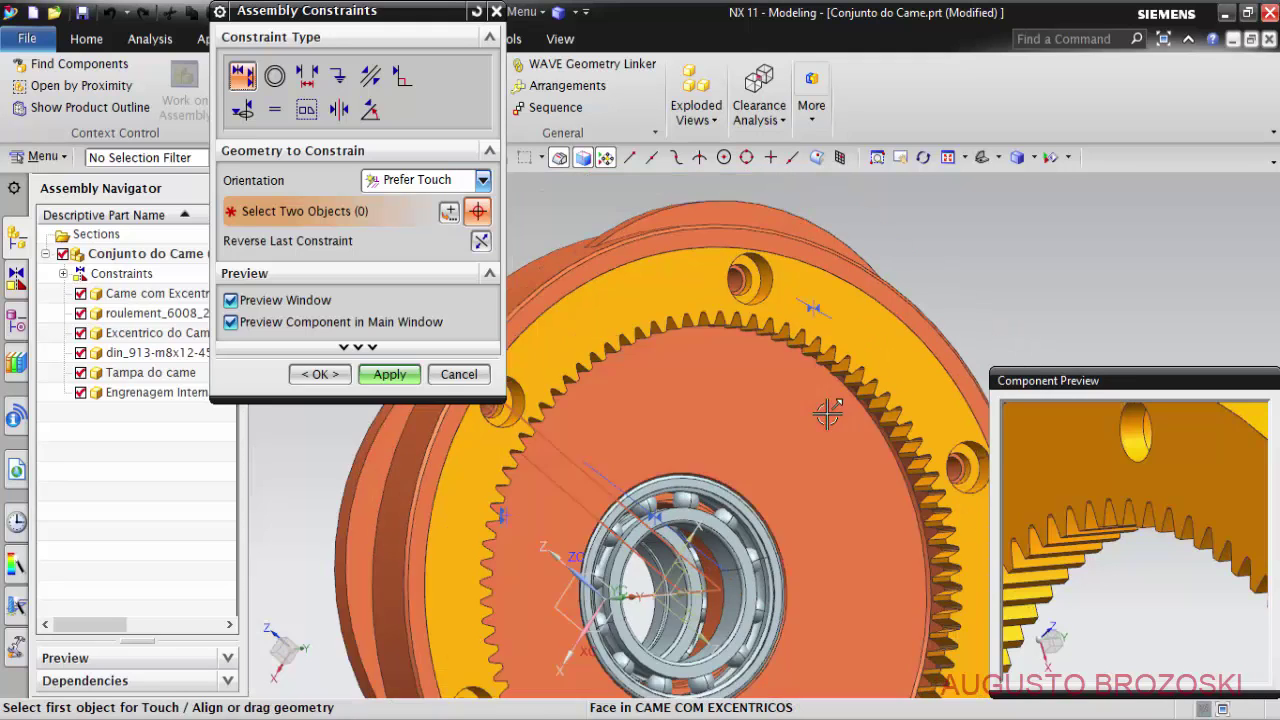
{"action": "scroll", "coordinate": [819, 422], "scroll_direction": "down", "scroll_amount": 2}
{"action": "left_click", "coordinate": [387, 378]}
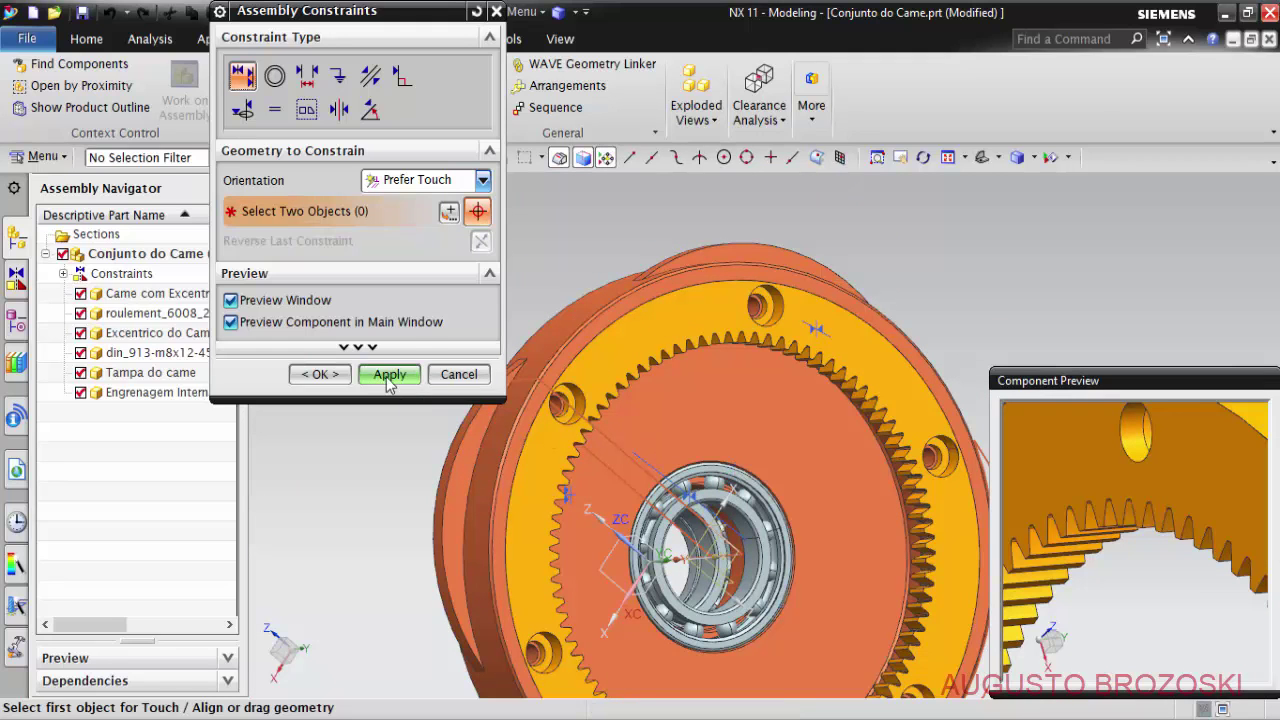
Align the internal gear's centerline with the cam's sketch line.
{"action": "left_click", "coordinate": [231, 323]}
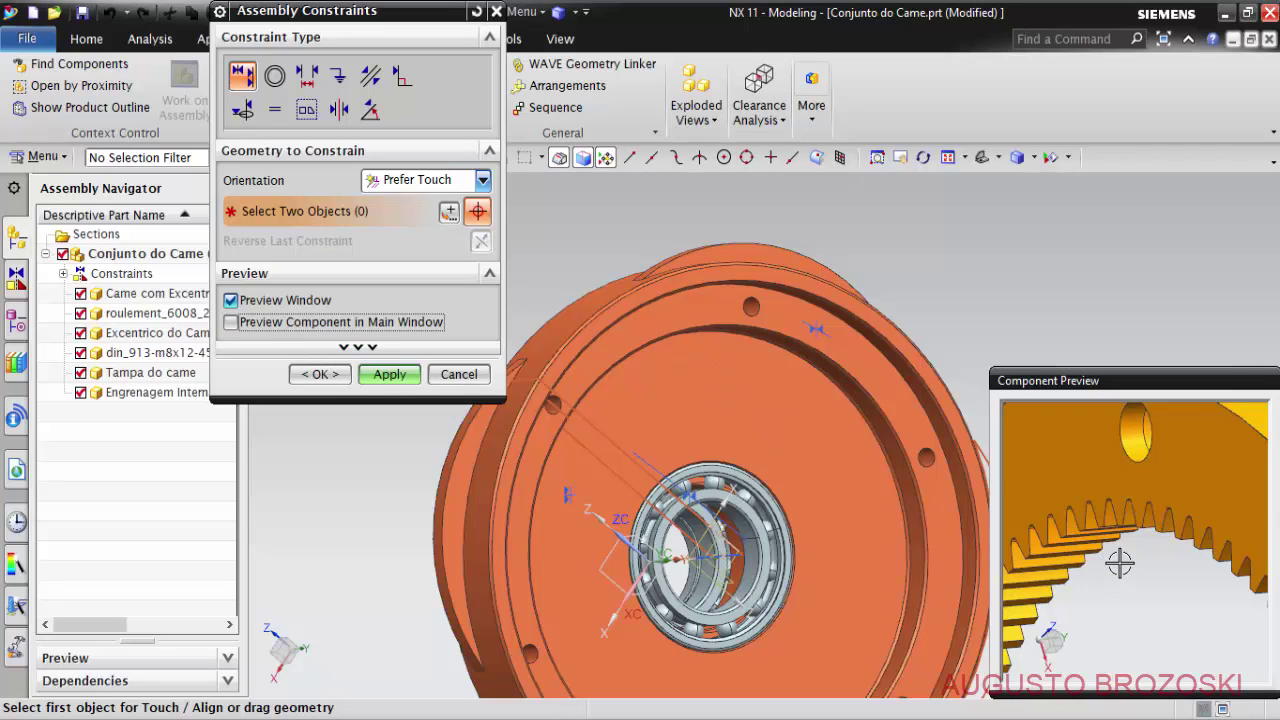
{"action": "scroll", "coordinate": [1119, 563], "scroll_direction": "down", "scroll_amount": 4}
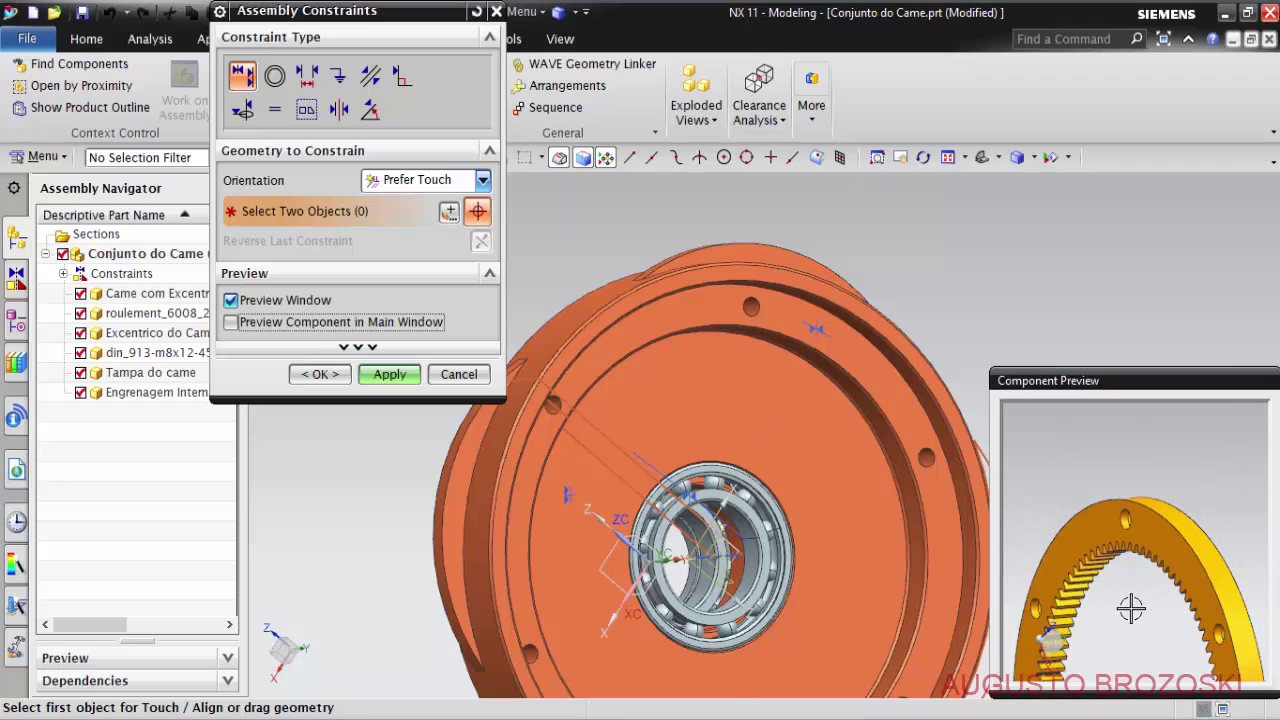
{"action": "middle_click_drag", "start_coordinate": [1131, 608], "coordinate": [1121, 482]}
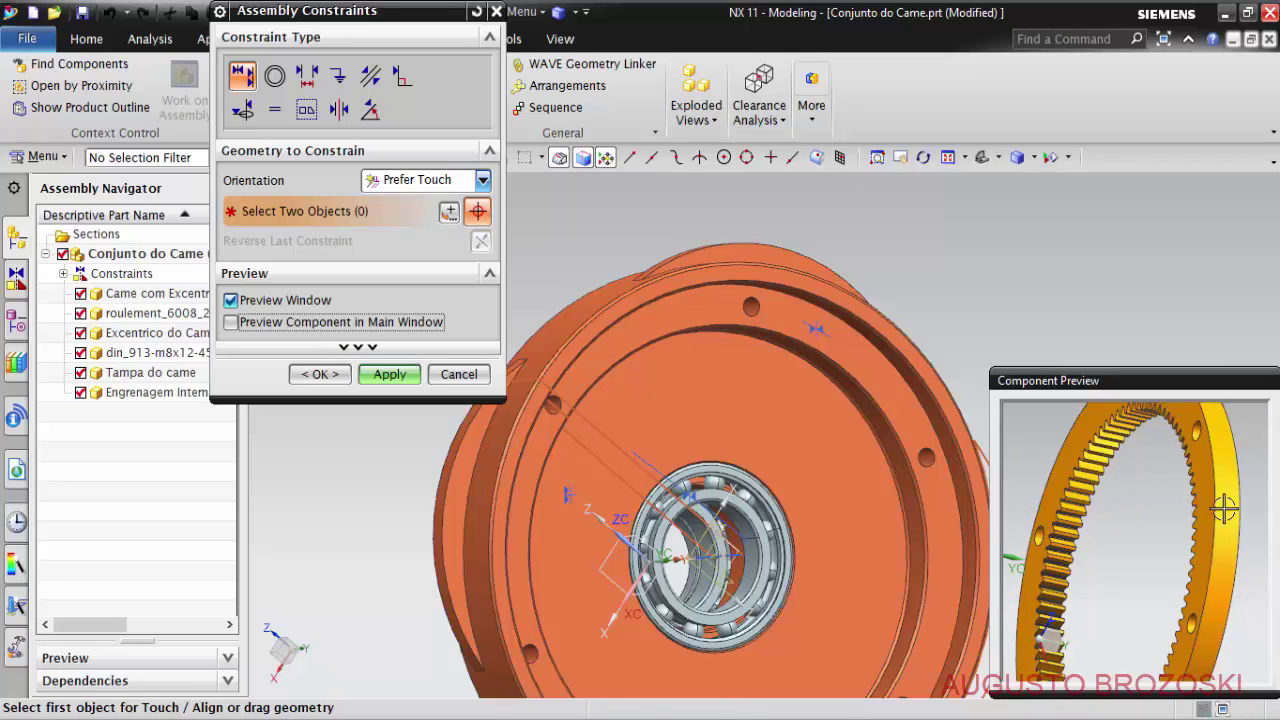
{"action": "left_click", "coordinate": [1133, 585]}
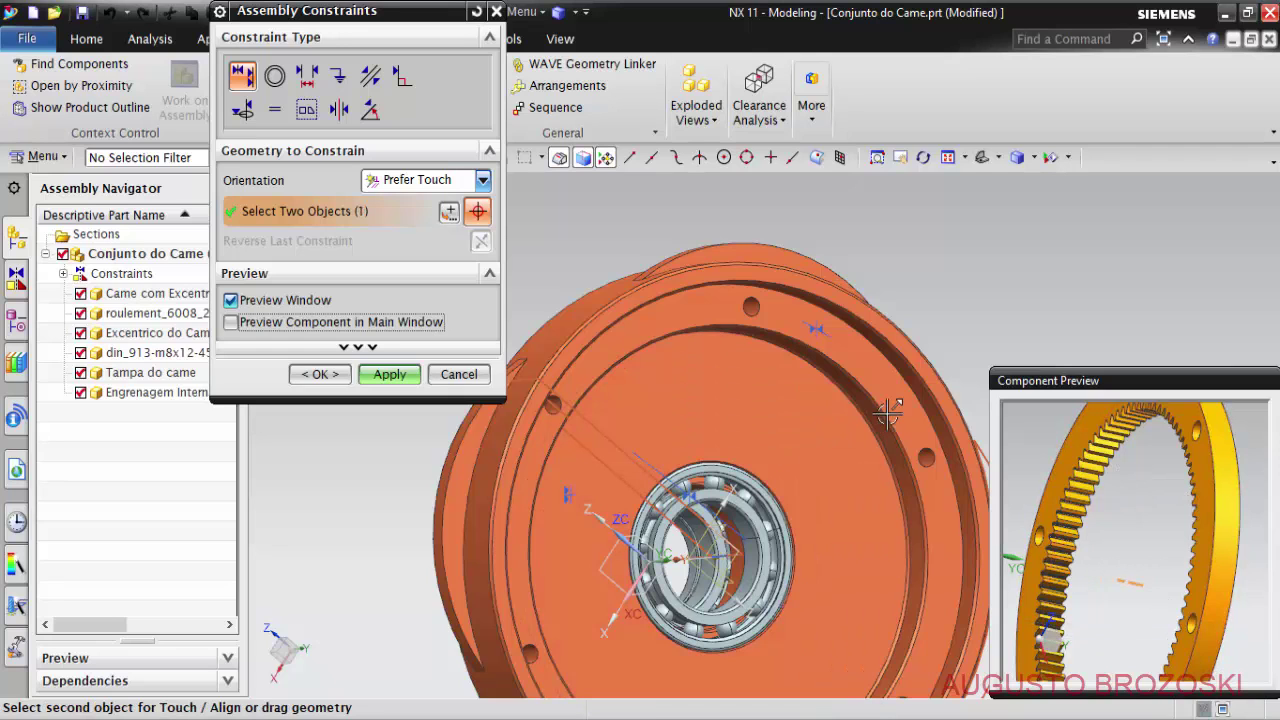
{"action": "mouse_move", "coordinate": [900, 423]}
{"action": "middle_mouse_down"}
{"action": "mouse_move", "coordinate": [955, 466]}
{"action": "mouse_move", "coordinate": [929, 539]}
{"action": "middle_mouse_up"}
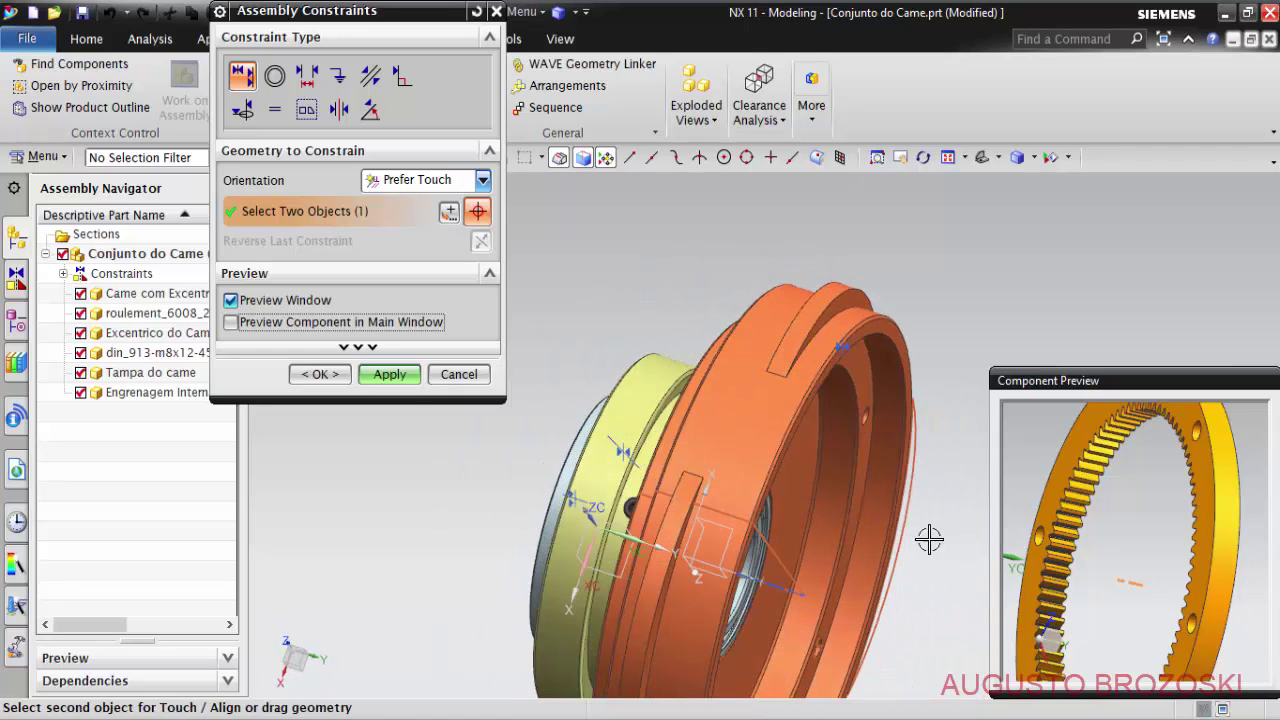
{"action": "left_click", "coordinate": [787, 592]}
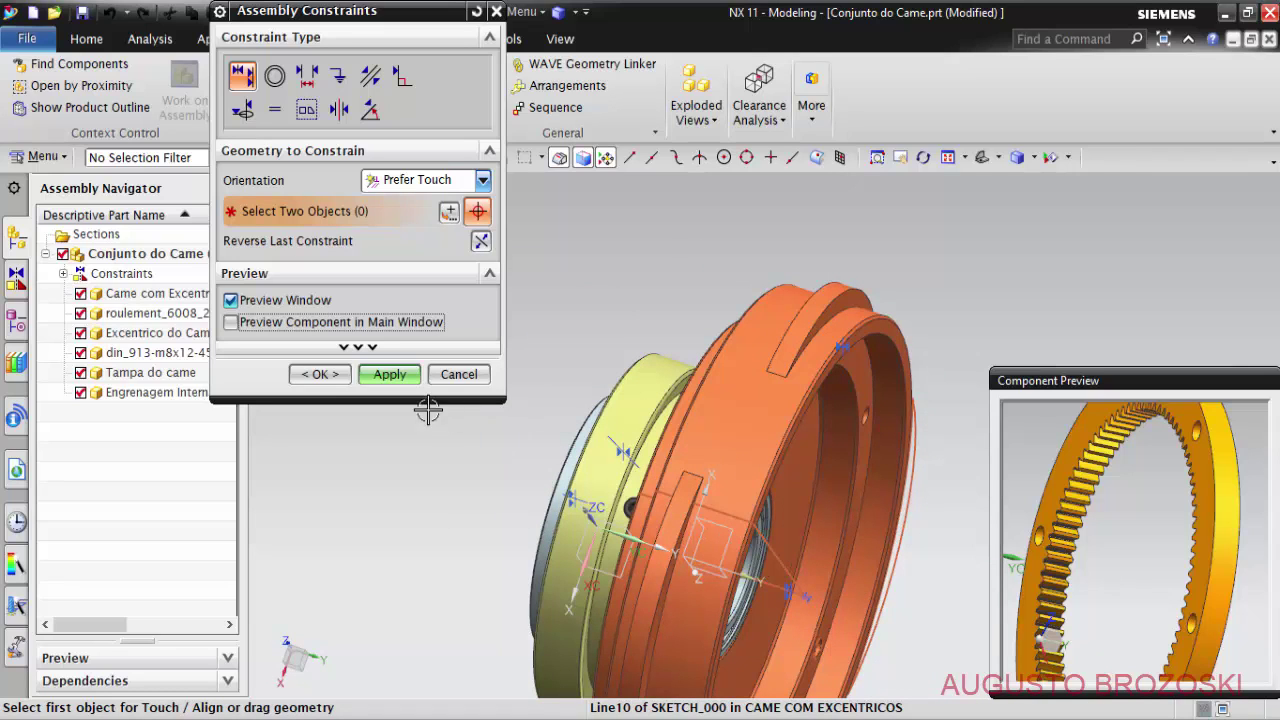
{"action": "left_click", "coordinate": [393, 374]}
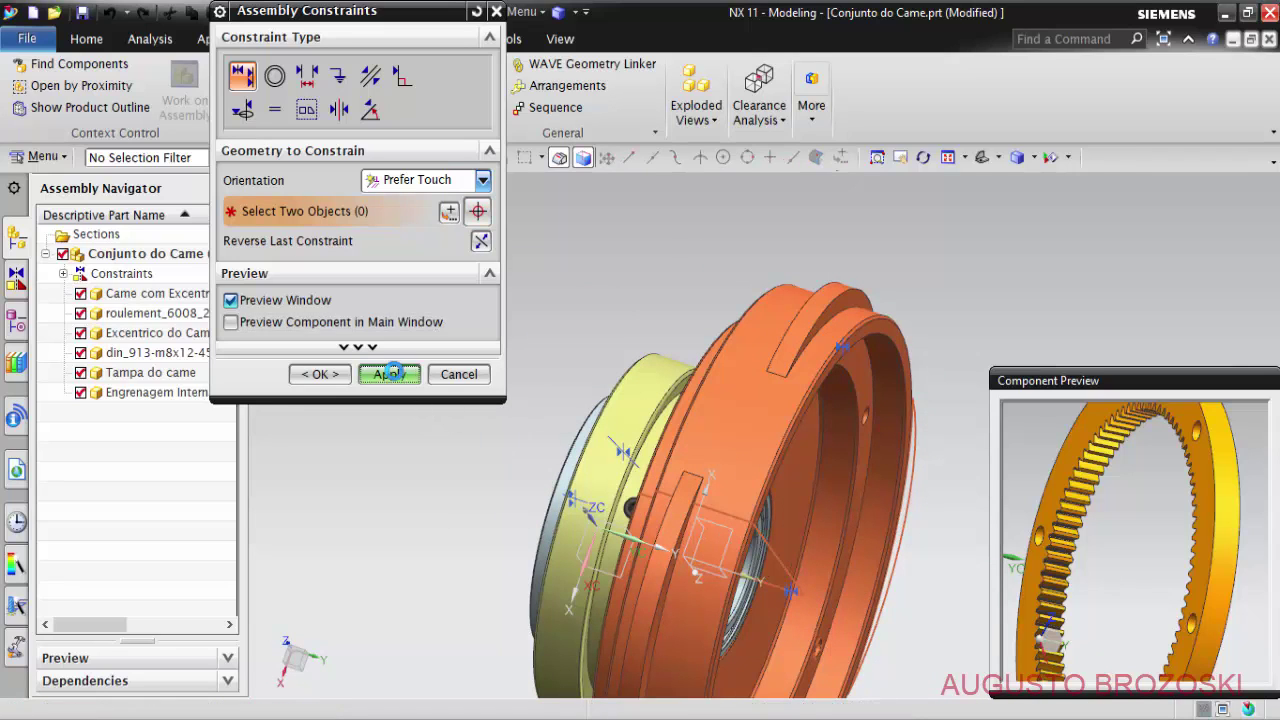
Align a gear bolt-hole centerline with the cam's bolt hole, then close constraints.
{"action": "left_click", "coordinate": [240, 322]}
{"action": "mouse_move", "coordinate": [757, 434]}
{"action": "middle_mouse_down"}
{"action": "mouse_move", "coordinate": [740, 397]}
{"action": "mouse_move", "coordinate": [533, 357]}
{"action": "middle_mouse_up"}
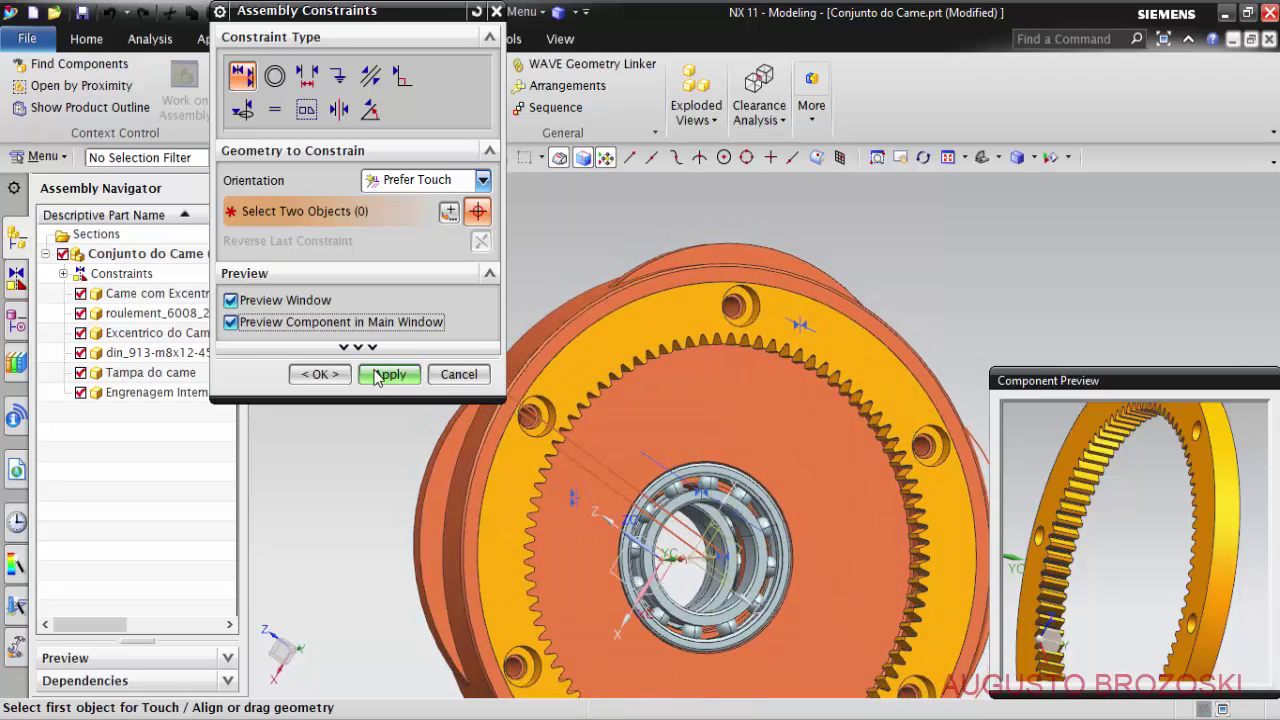
{"action": "left_click", "coordinate": [408, 374]}
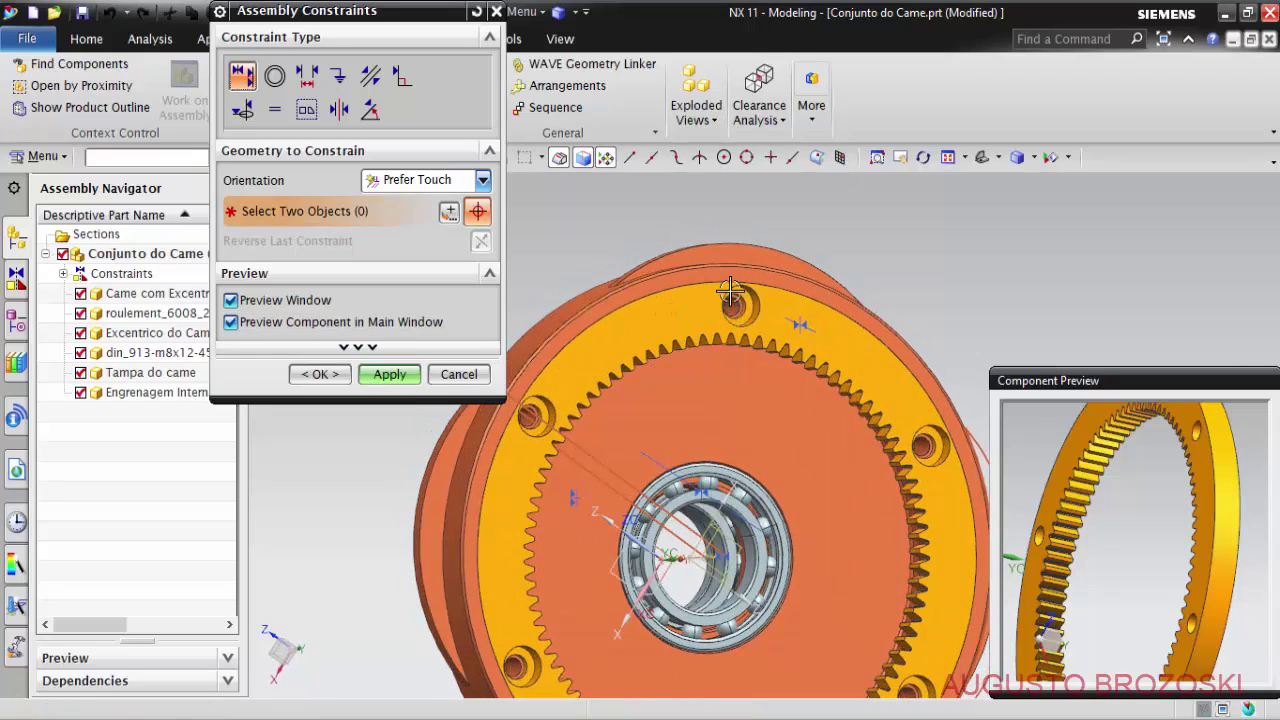
{"action": "scroll", "coordinate": [732, 300], "scroll_direction": "up", "scroll_amount": 2}
{"action": "scroll", "coordinate": [737, 309], "scroll_direction": "up", "scroll_amount": 2}
{"action": "scroll", "coordinate": [760, 330], "scroll_direction": "up", "scroll_amount": 2}
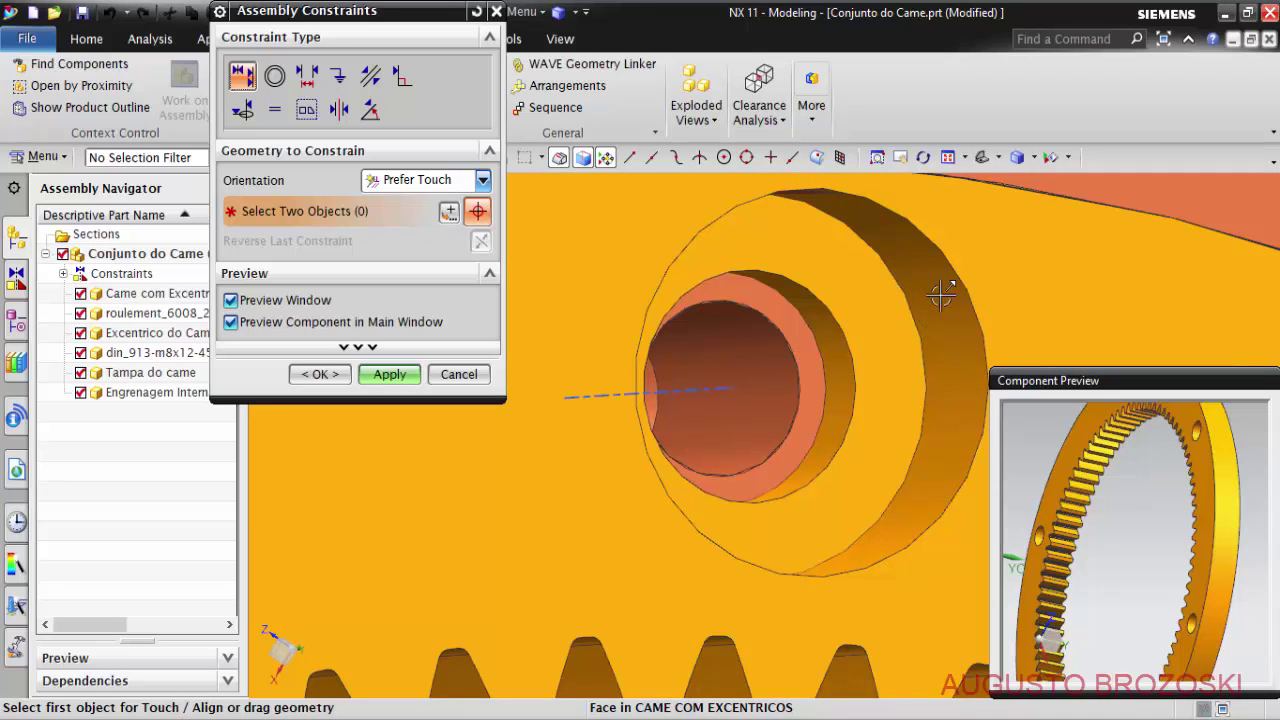
{"action": "left_click", "coordinate": [808, 386]}
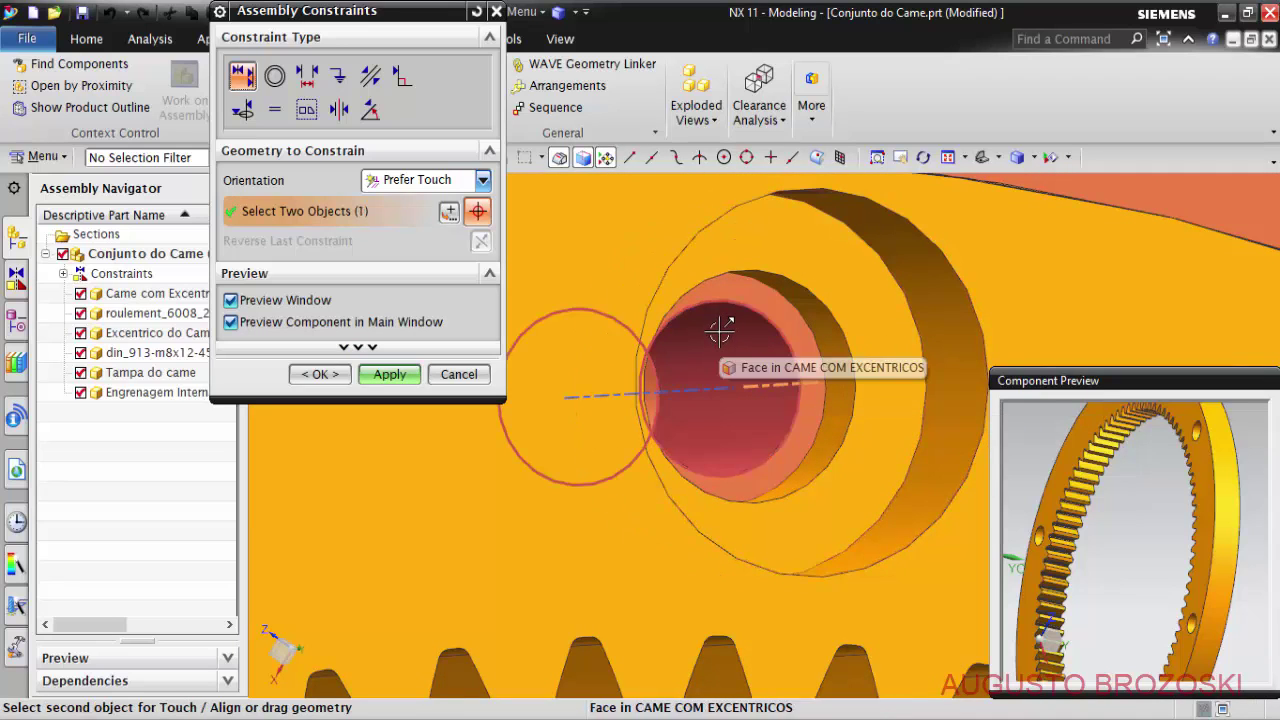
{"action": "left_click", "coordinate": [697, 390]}
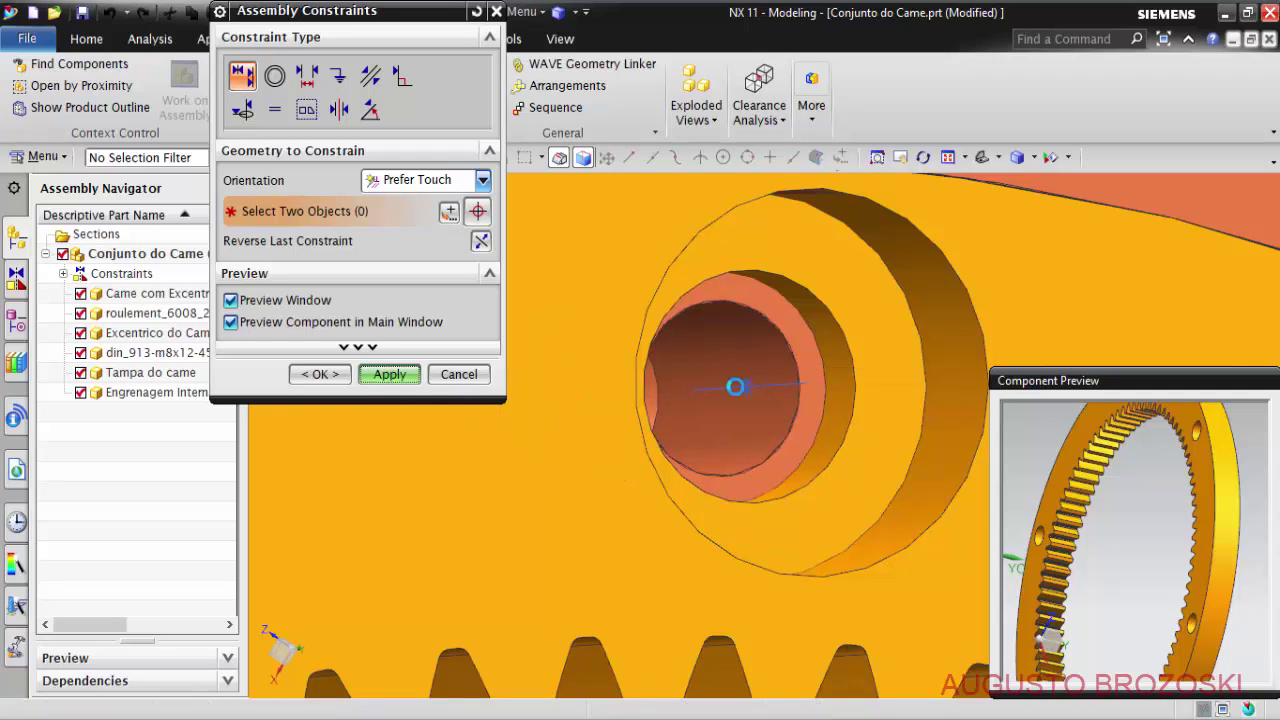
{"action": "left_click", "coordinate": [389, 374]}
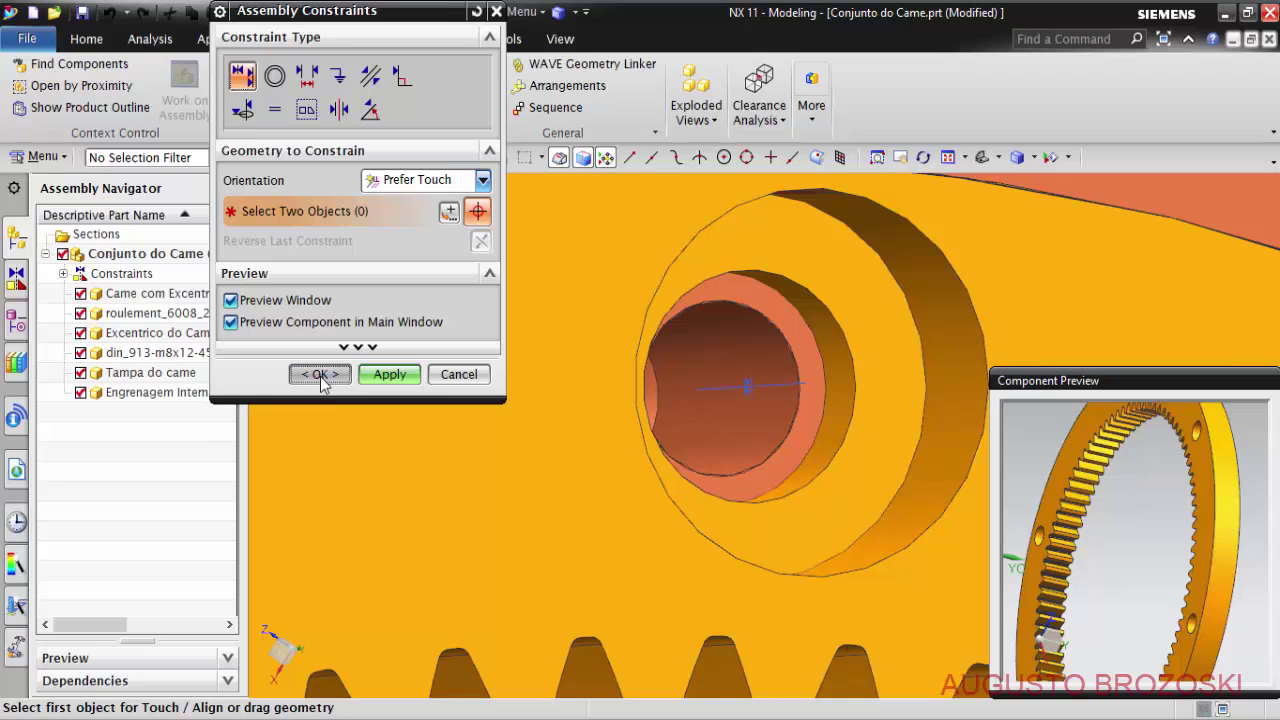
{"action": "left_click", "coordinate": [320, 376]}
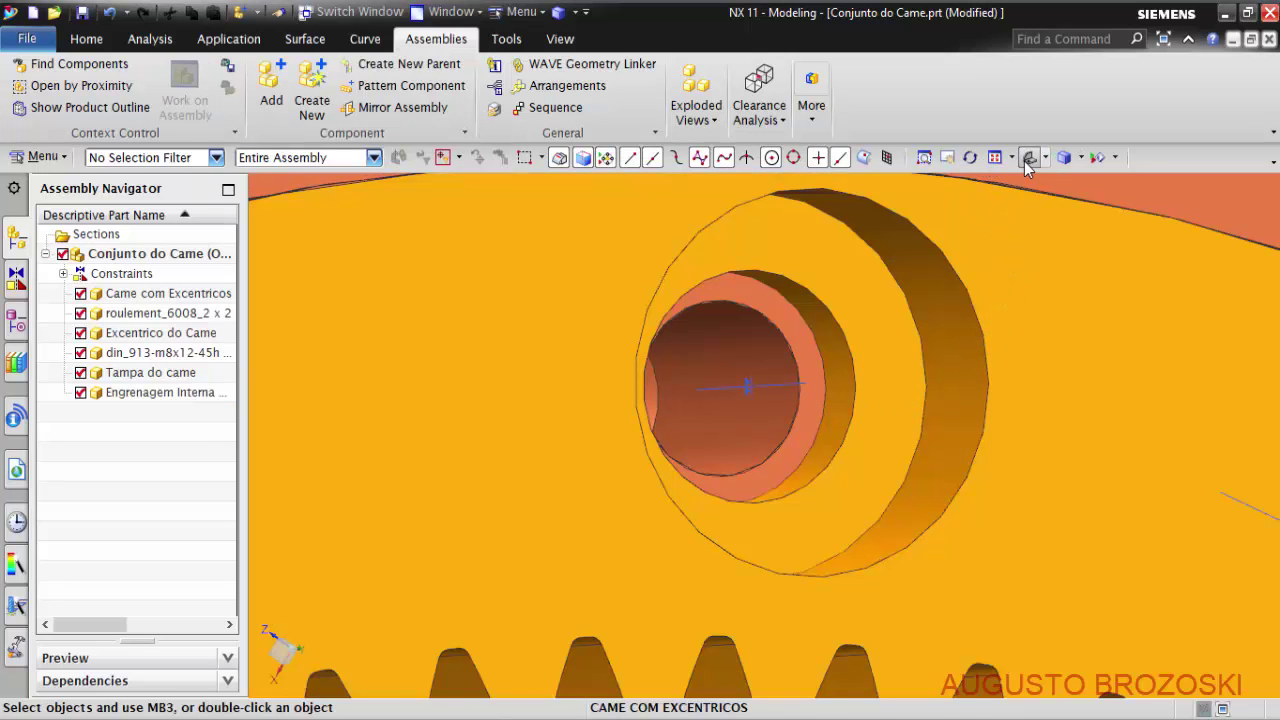
Browse to din_912-m6x1-16-8_8 and place the M6 socket screw in Conjunto do Came.
{"action": "left_click", "coordinate": [1024, 161]}
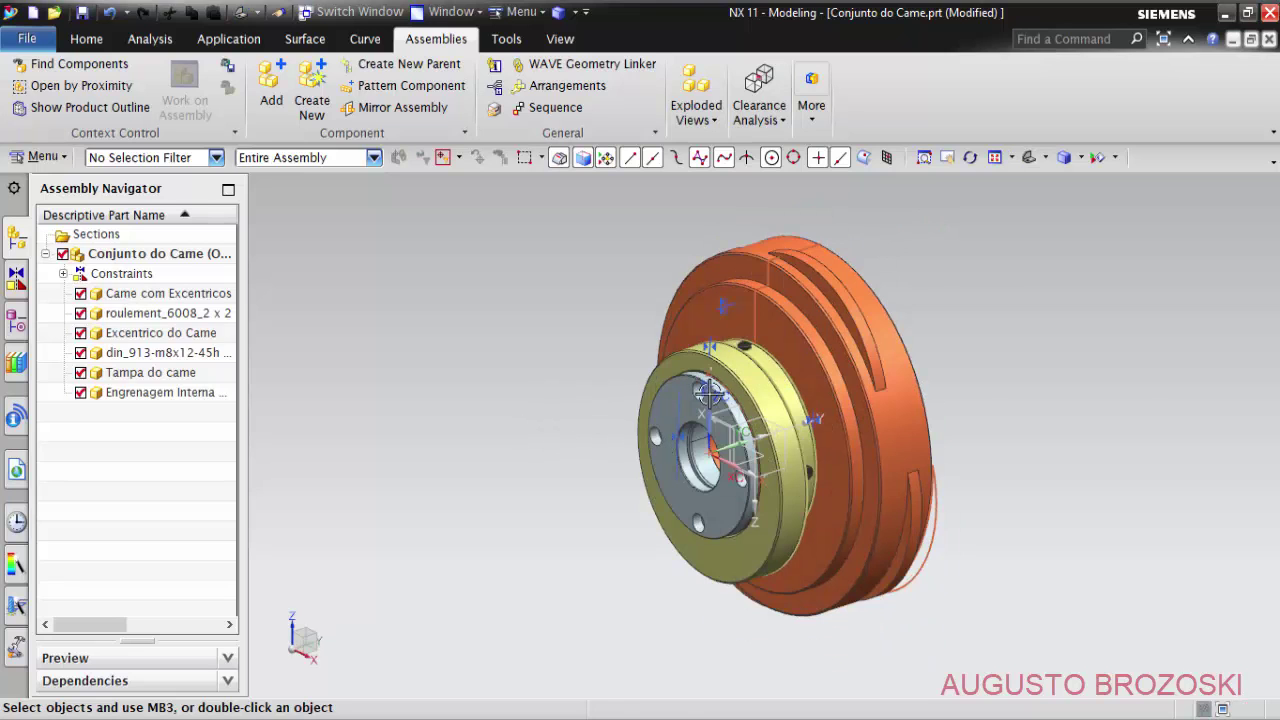
{"action": "scroll", "coordinate": [707, 393], "scroll_direction": "up", "scroll_amount": 2}
{"action": "scroll", "coordinate": [707, 393], "scroll_direction": "up", "scroll_amount": 2}
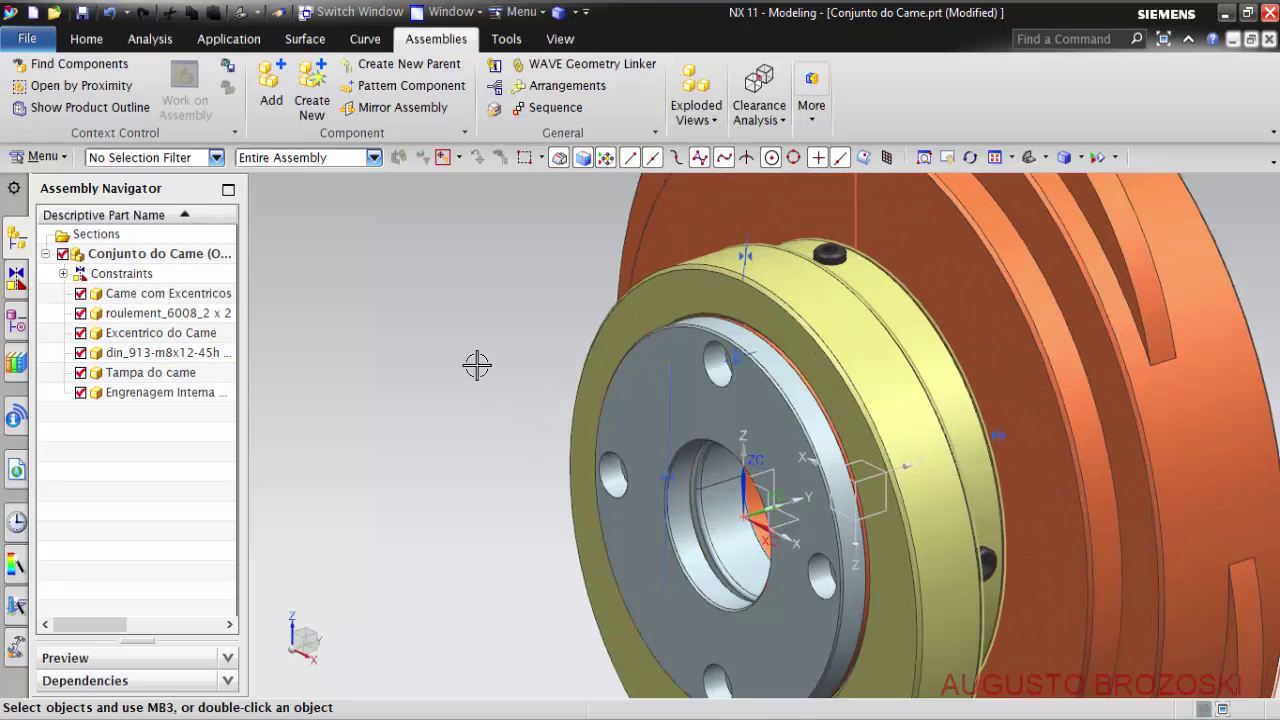
{"action": "left_click", "coordinate": [271, 85]}
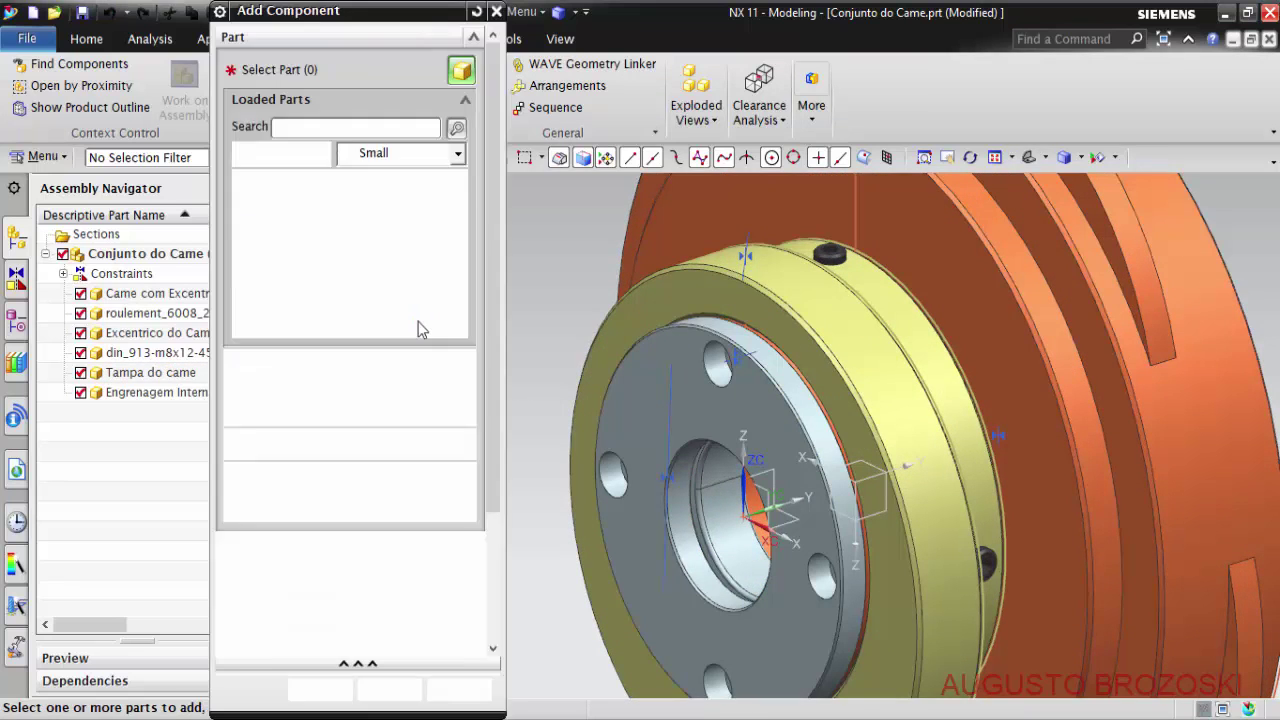
{"action": "left_click", "coordinate": [477, 445]}
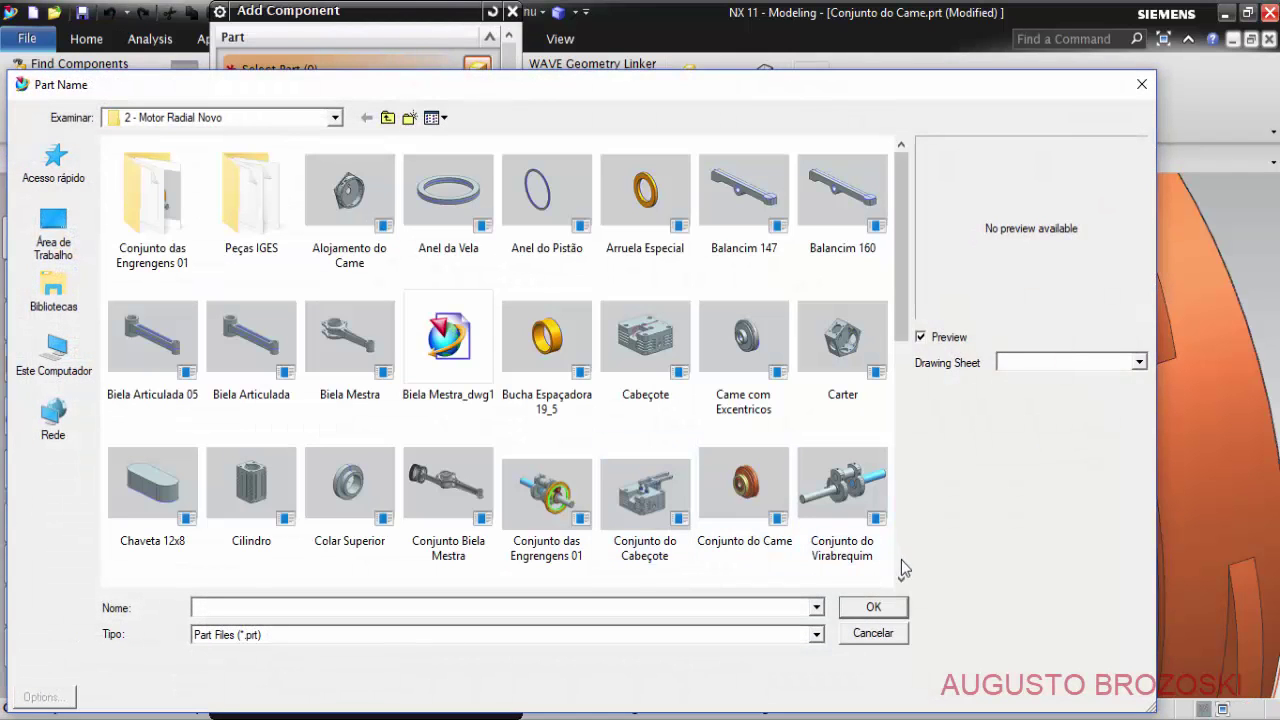
{"action": "scroll", "coordinate": [901, 559], "scroll_direction": "down", "scroll_amount": 5}
{"action": "scroll", "coordinate": [901, 559], "scroll_direction": "down", "scroll_amount": 3}
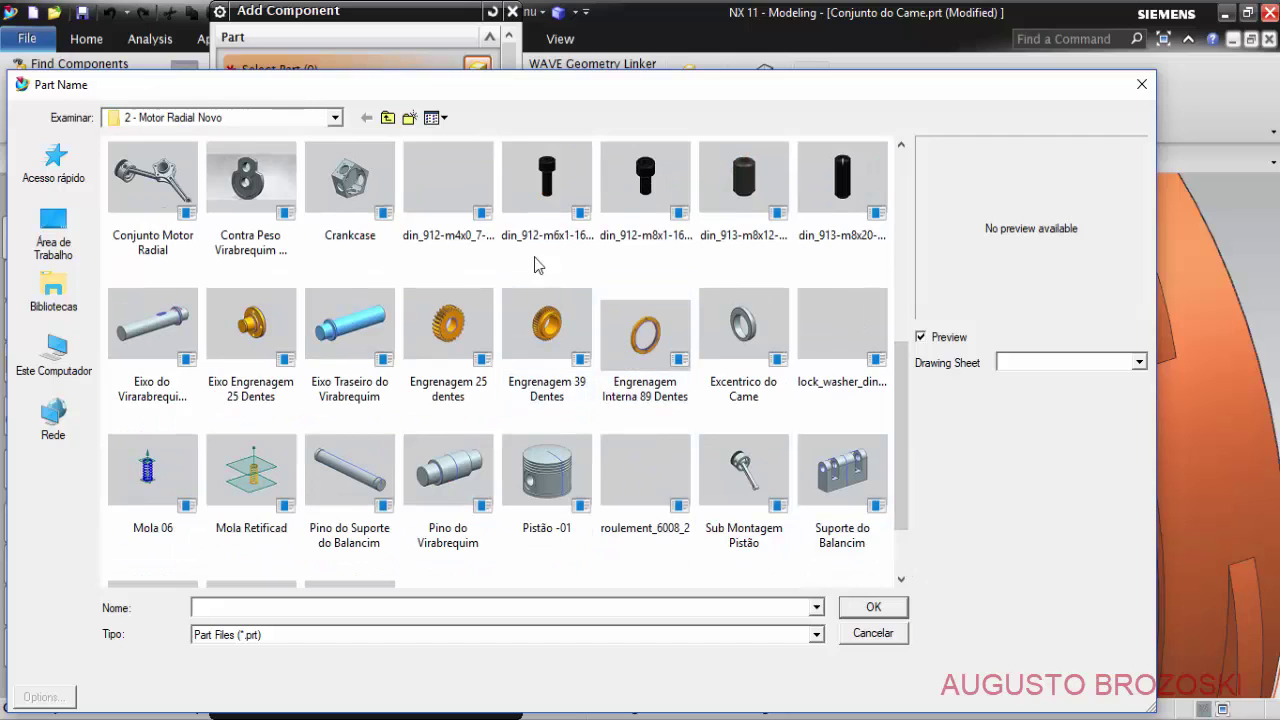
{"action": "left_click", "coordinate": [547, 200]}
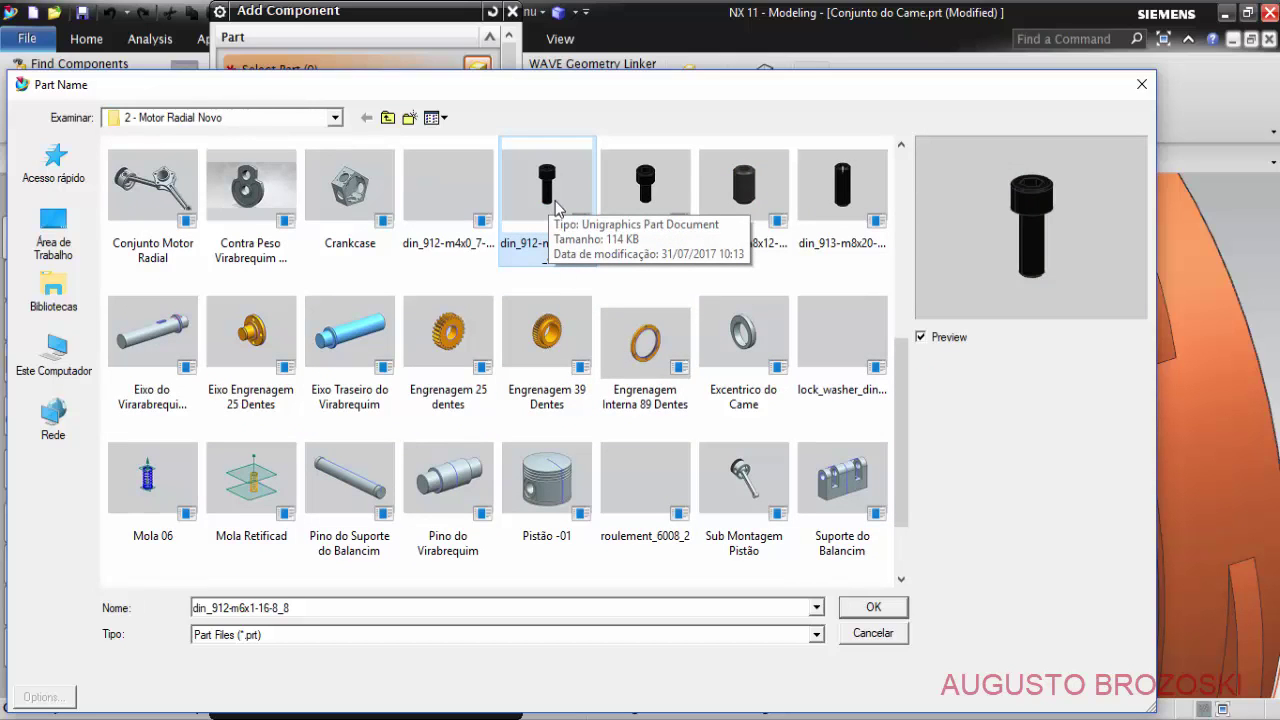
{"action": "left_click", "coordinate": [868, 610]}
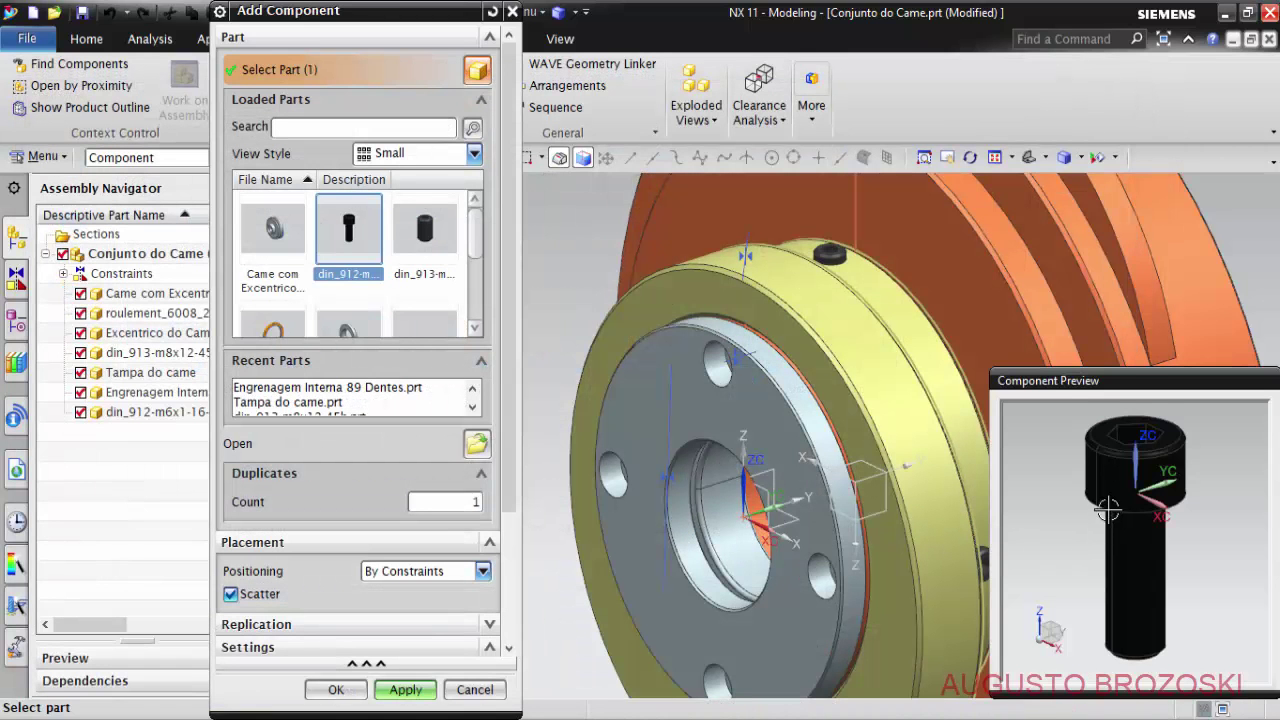
{"action": "middle_click_drag", "start_coordinate": [1108, 511], "coordinate": [1085, 537]}
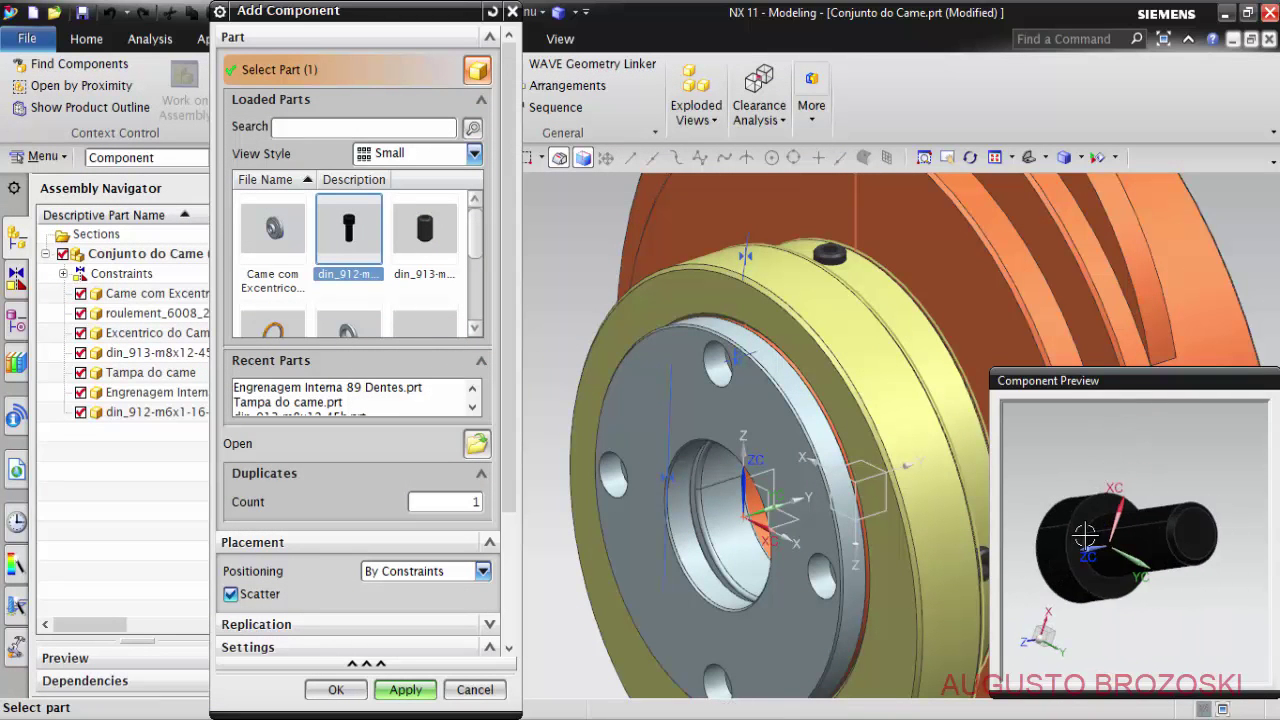
{"action": "scroll", "coordinate": [1090, 525], "scroll_direction": "up", "scroll_amount": 3}
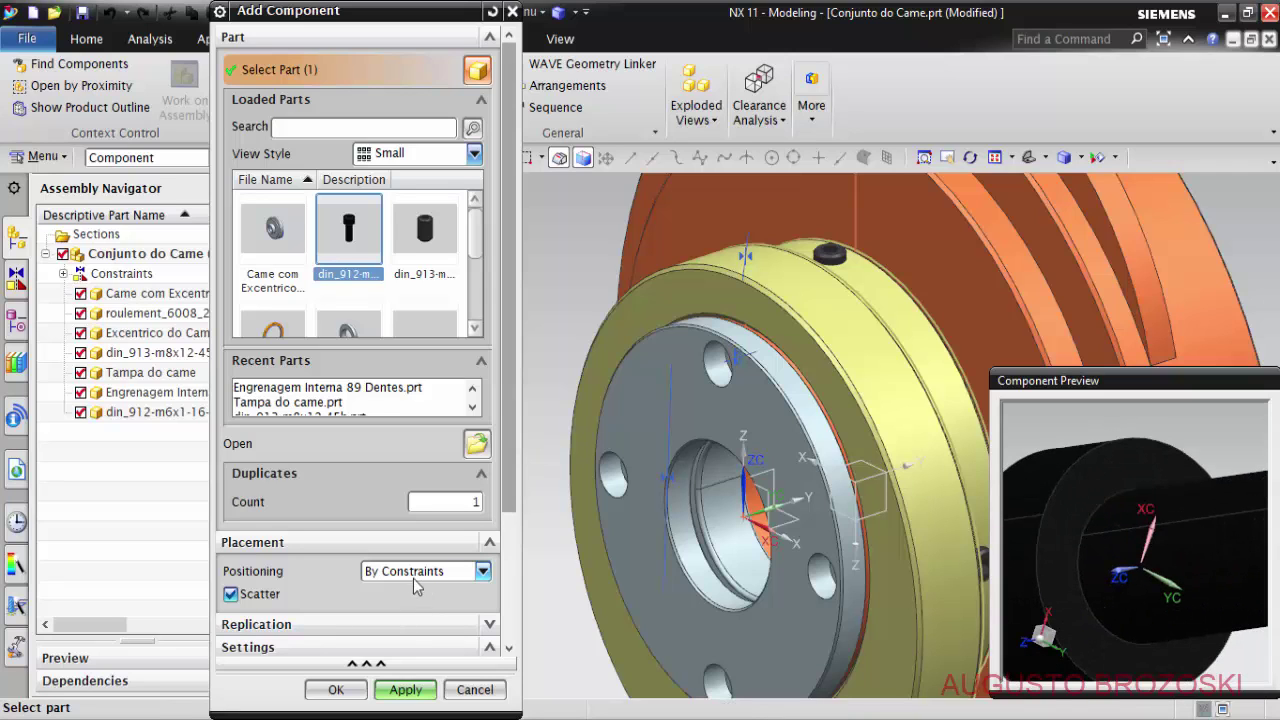
{"action": "left_click", "coordinate": [338, 690]}
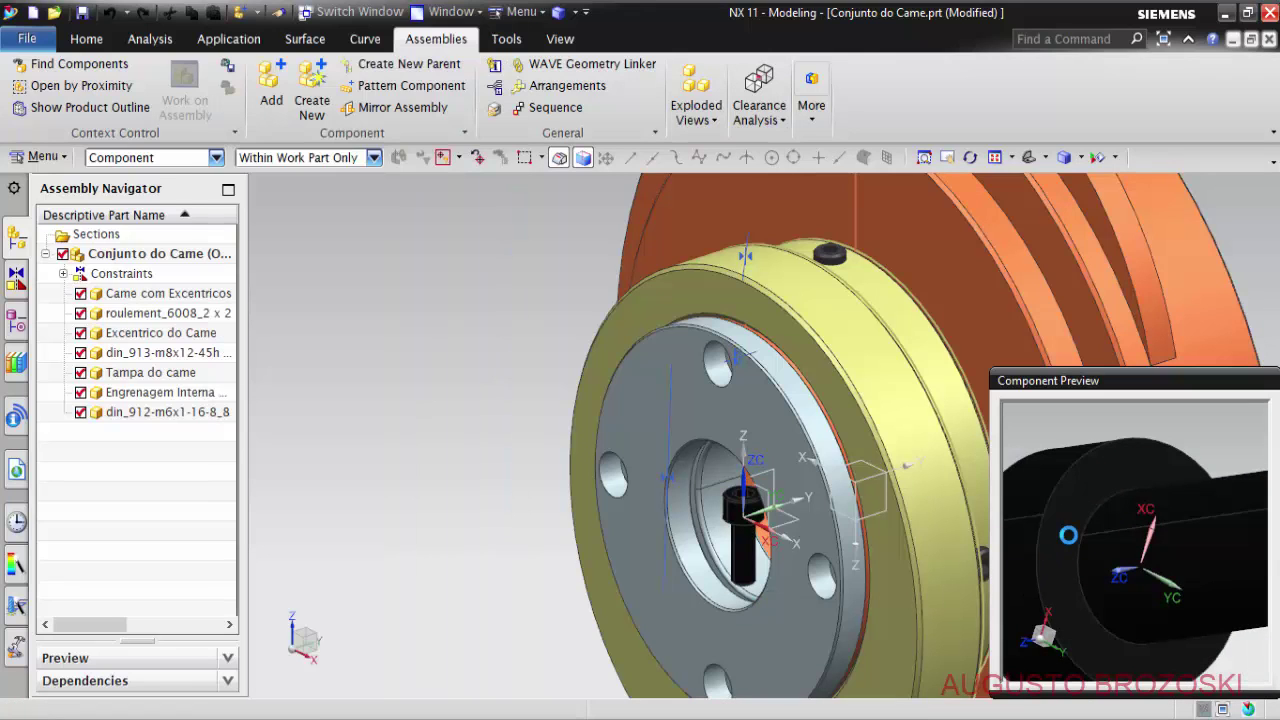
Touch the M6 screw head face against the cover screw hole.
{"action": "left_click", "coordinate": [1117, 459]}
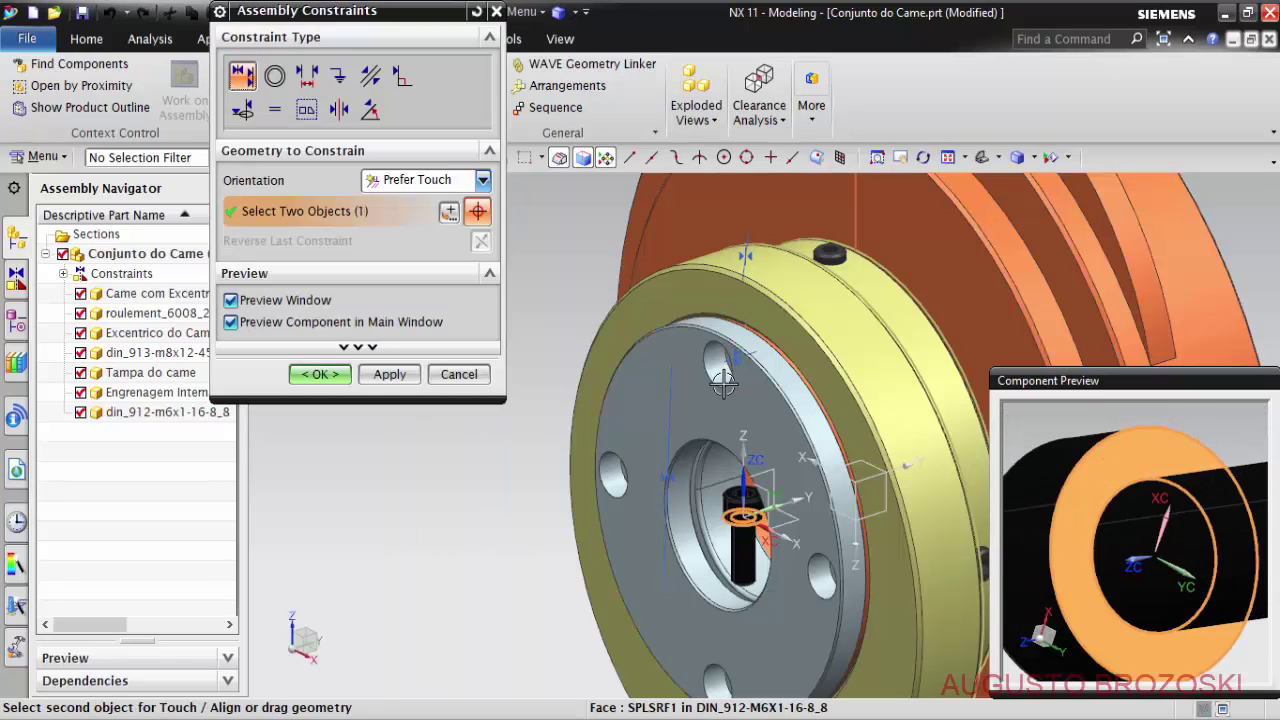
{"action": "middle_click_drag", "start_coordinate": [723, 383], "coordinate": [785, 382]}
{"action": "scroll", "coordinate": [789, 381], "scroll_direction": "up", "scroll_amount": 3}
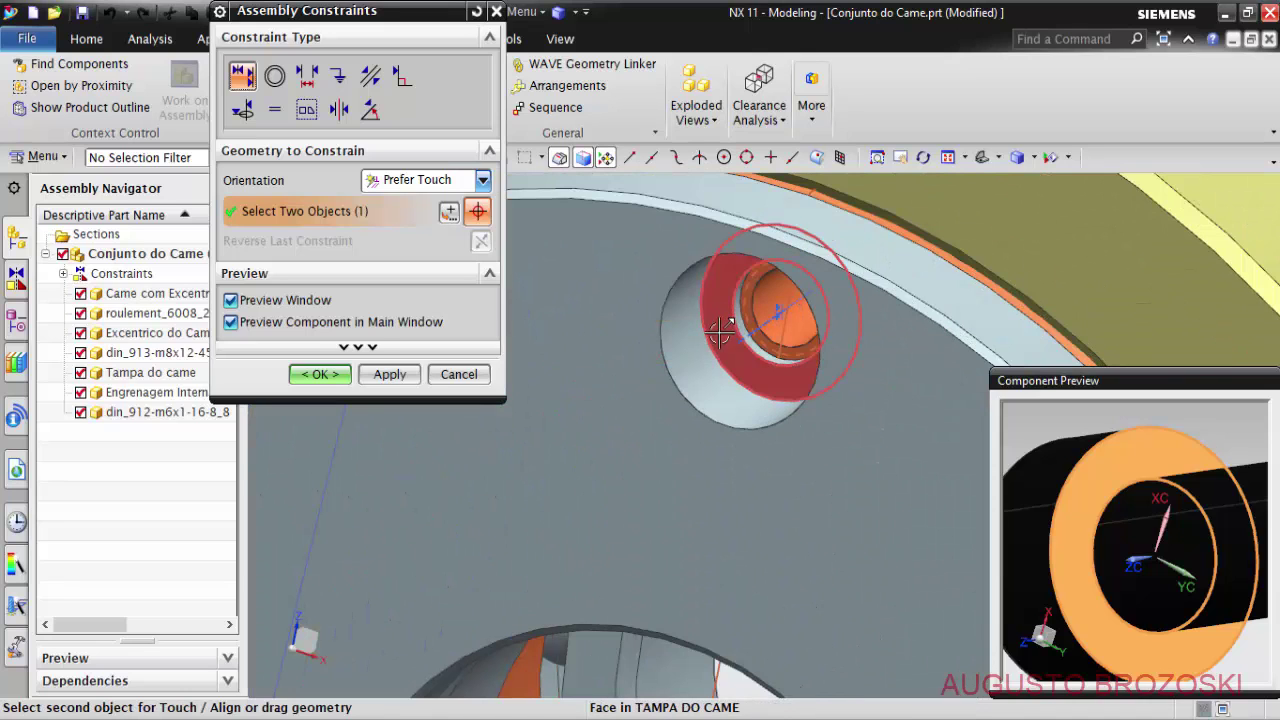
{"action": "scroll", "coordinate": [572, 418], "scroll_direction": "down", "scroll_amount": 4}
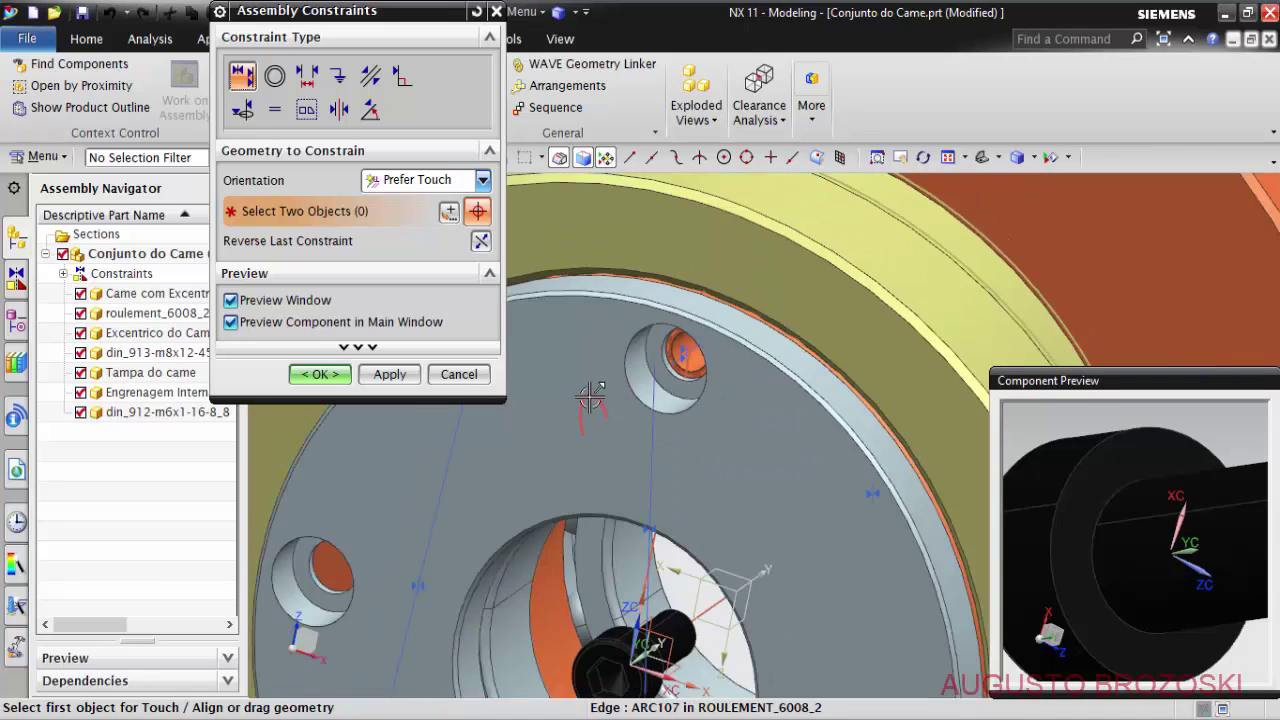
{"action": "left_click", "coordinate": [390, 374]}
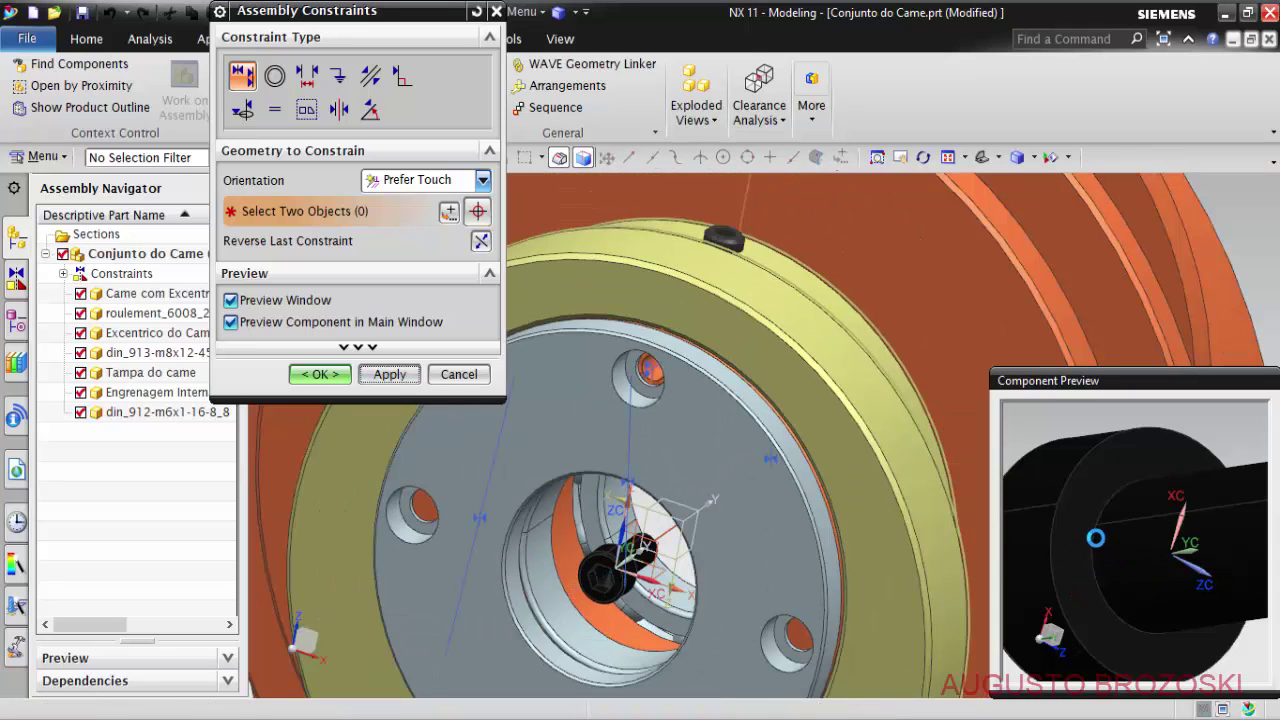
Align the screw's centerline with the Tampa do came hole centerline.
{"action": "middle_click_drag", "start_coordinate": [1129, 534], "coordinate": [1240, 537]}
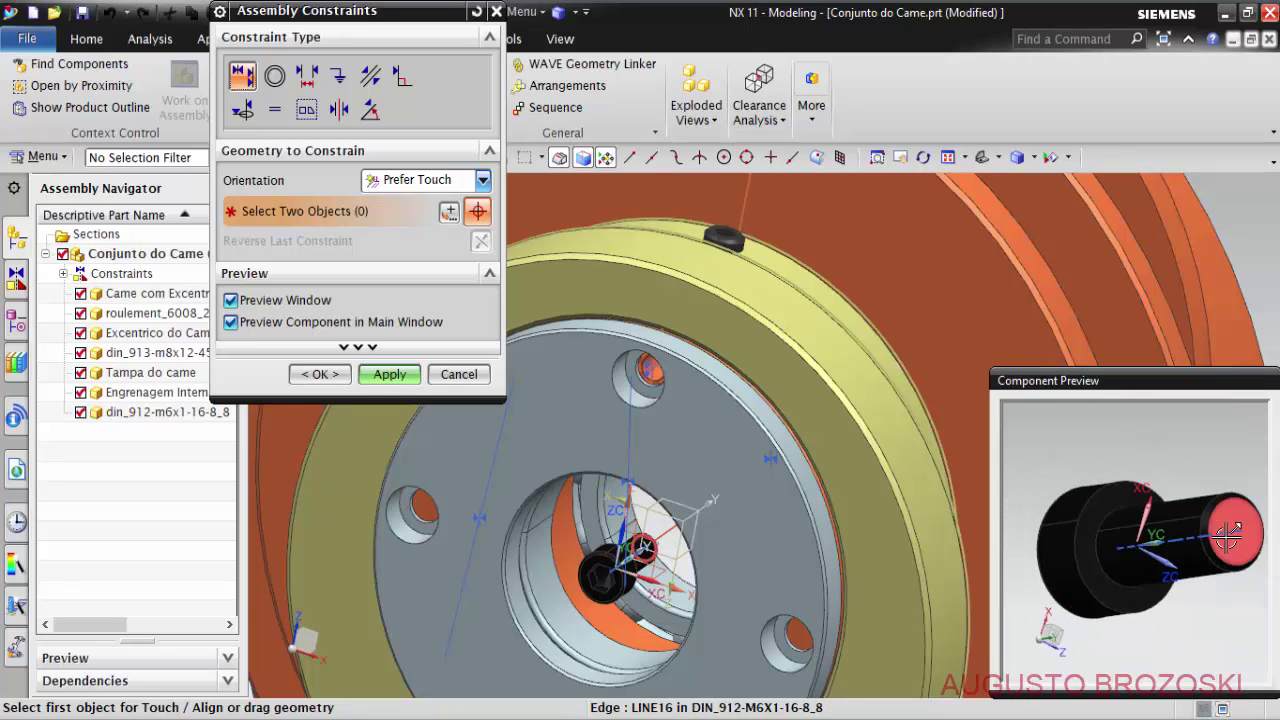
{"action": "scroll", "coordinate": [1228, 535], "scroll_direction": "up", "scroll_amount": 2}
{"action": "scroll", "coordinate": [1200, 535], "scroll_direction": "up", "scroll_amount": 2}
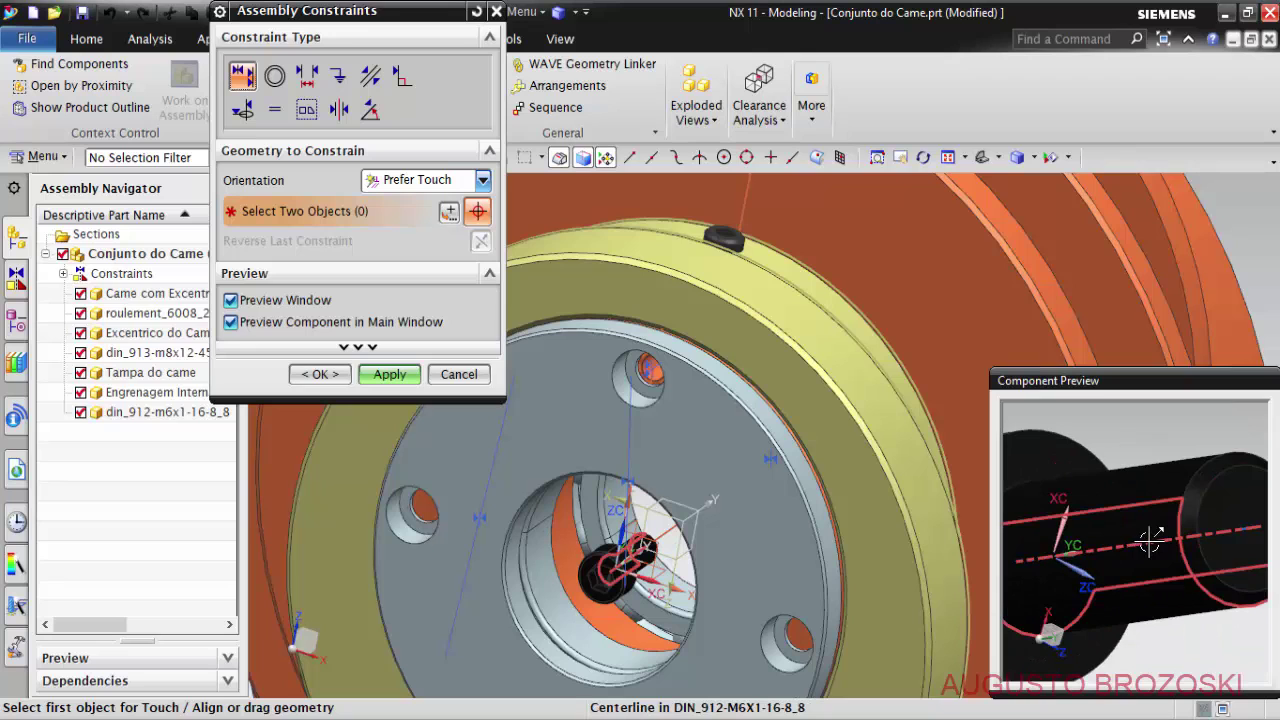
{"action": "left_click", "coordinate": [1150, 540]}
{"action": "scroll", "coordinate": [657, 357], "scroll_direction": "up", "scroll_amount": 3}
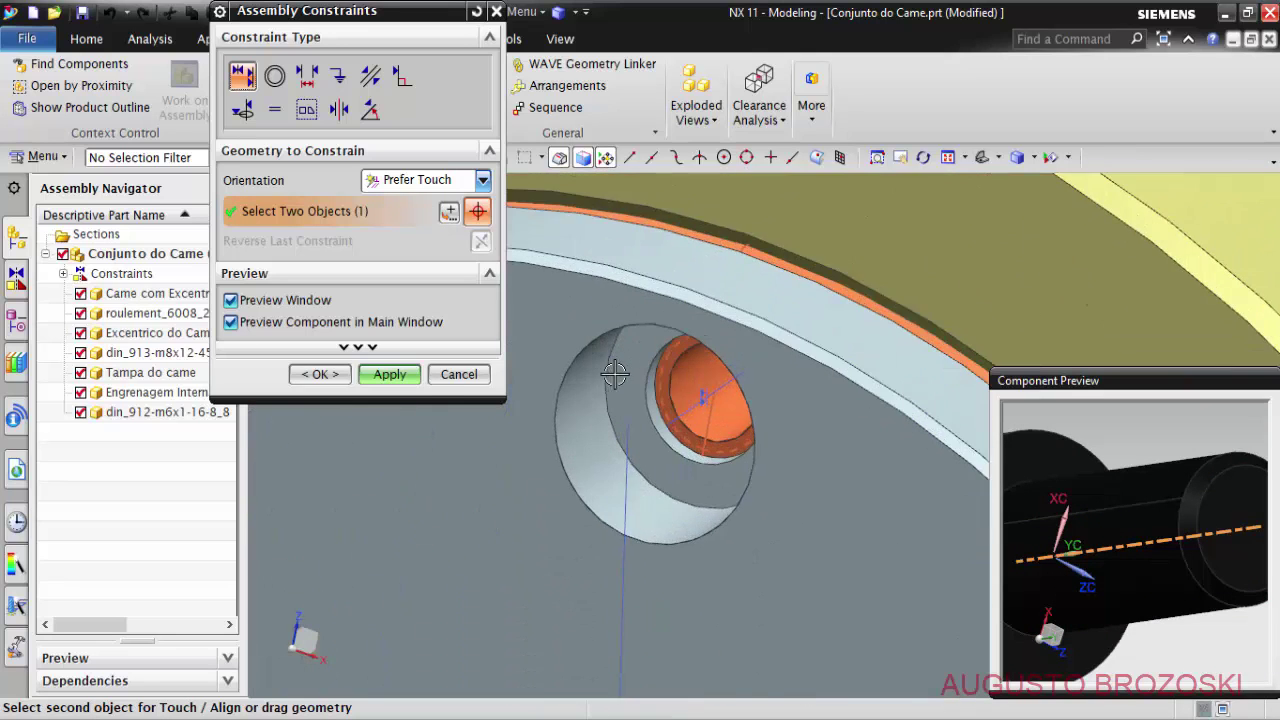
{"action": "scroll", "coordinate": [575, 398], "scroll_direction": "up", "scroll_amount": 2}
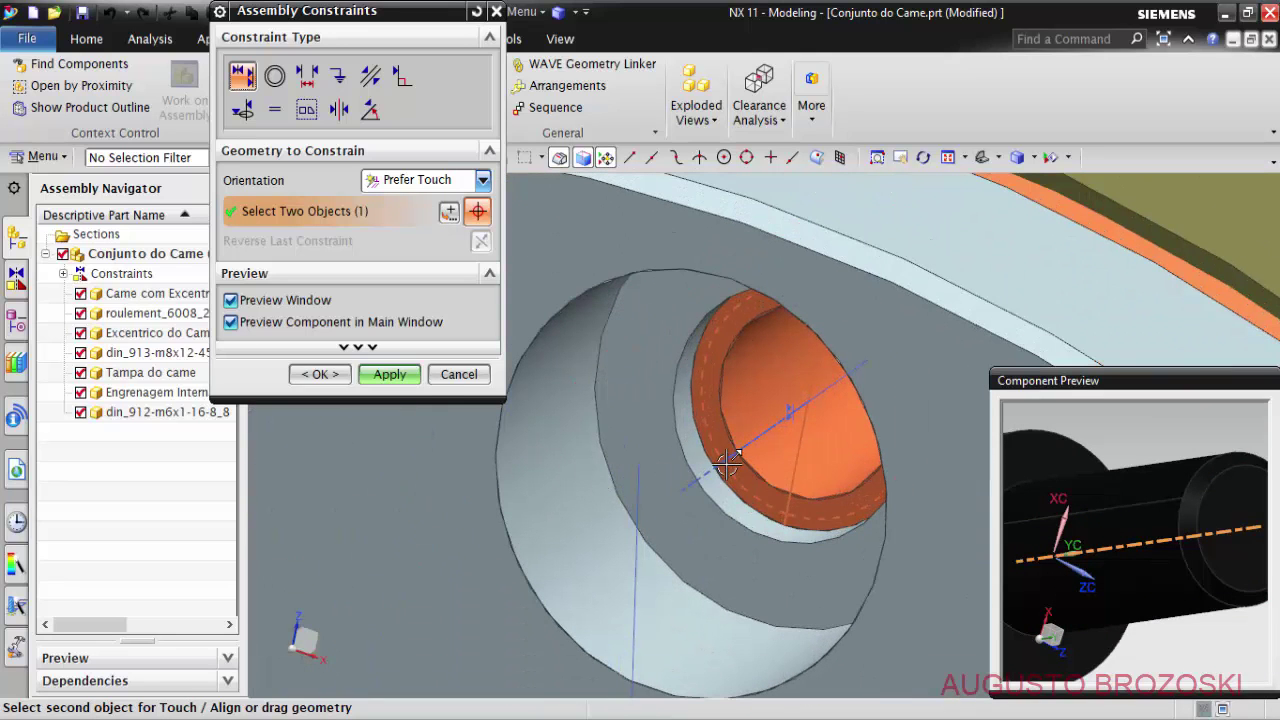
{"action": "left_click", "coordinate": [751, 440]}
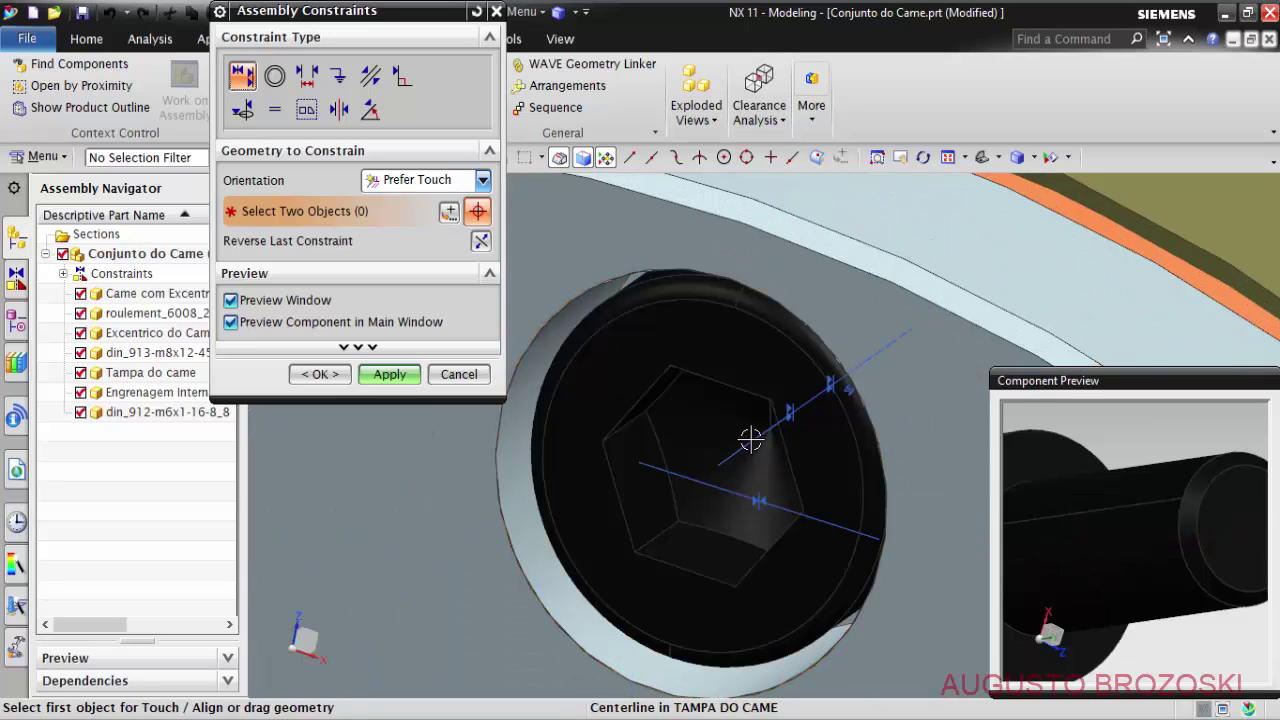
{"action": "left_click", "coordinate": [403, 381]}
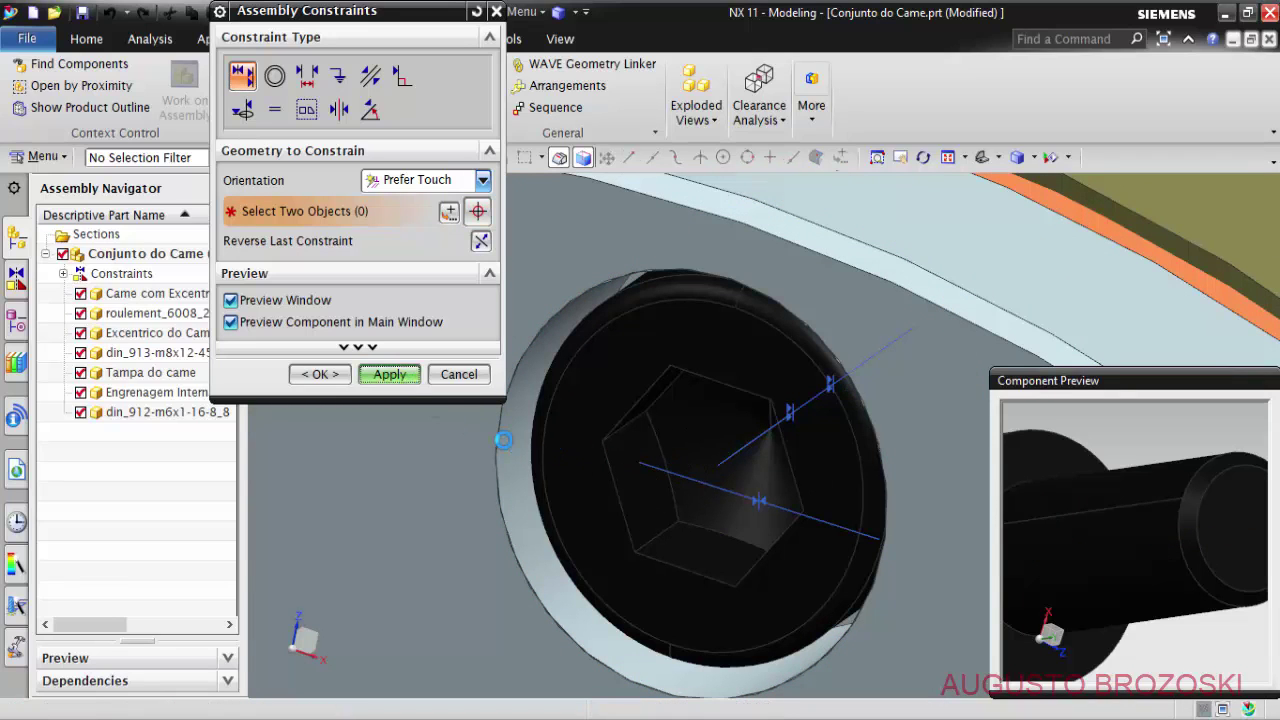
Finish the M6 screw constraints and orbit the view to show the gear and cam.
{"action": "left_click", "coordinate": [322, 374]}
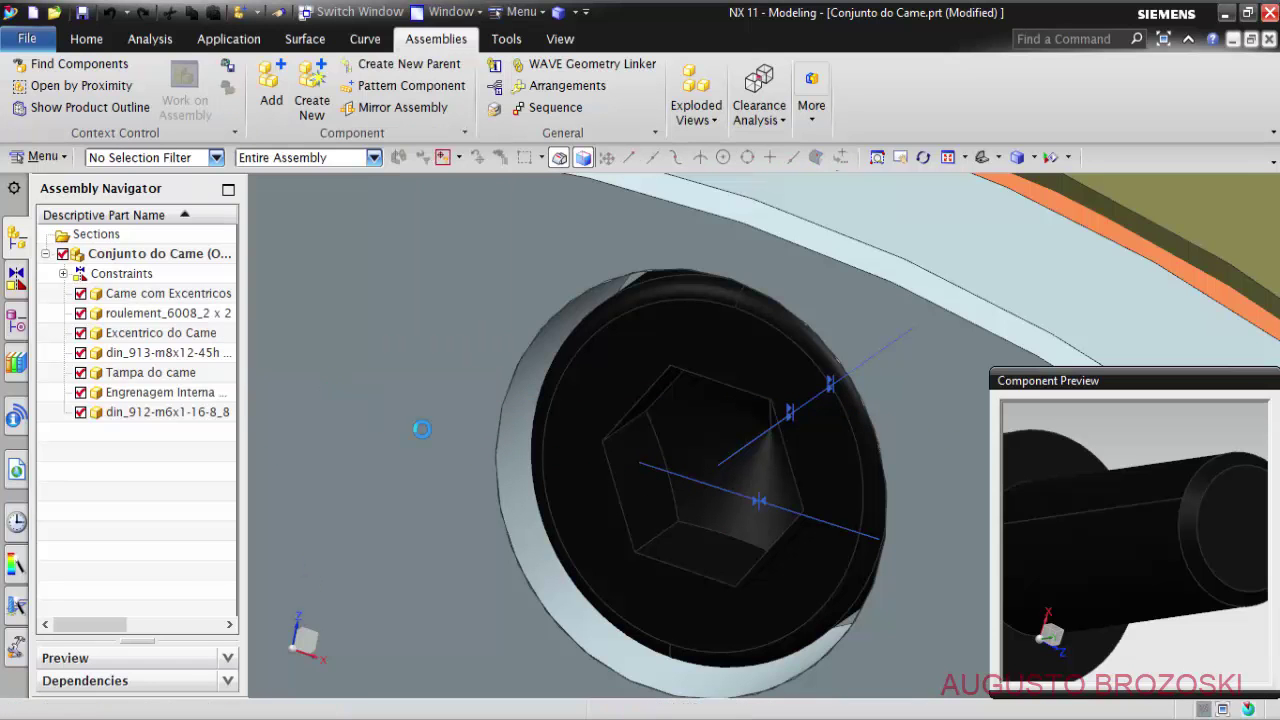
{"action": "scroll", "coordinate": [586, 471], "scroll_direction": "down", "scroll_amount": 3}
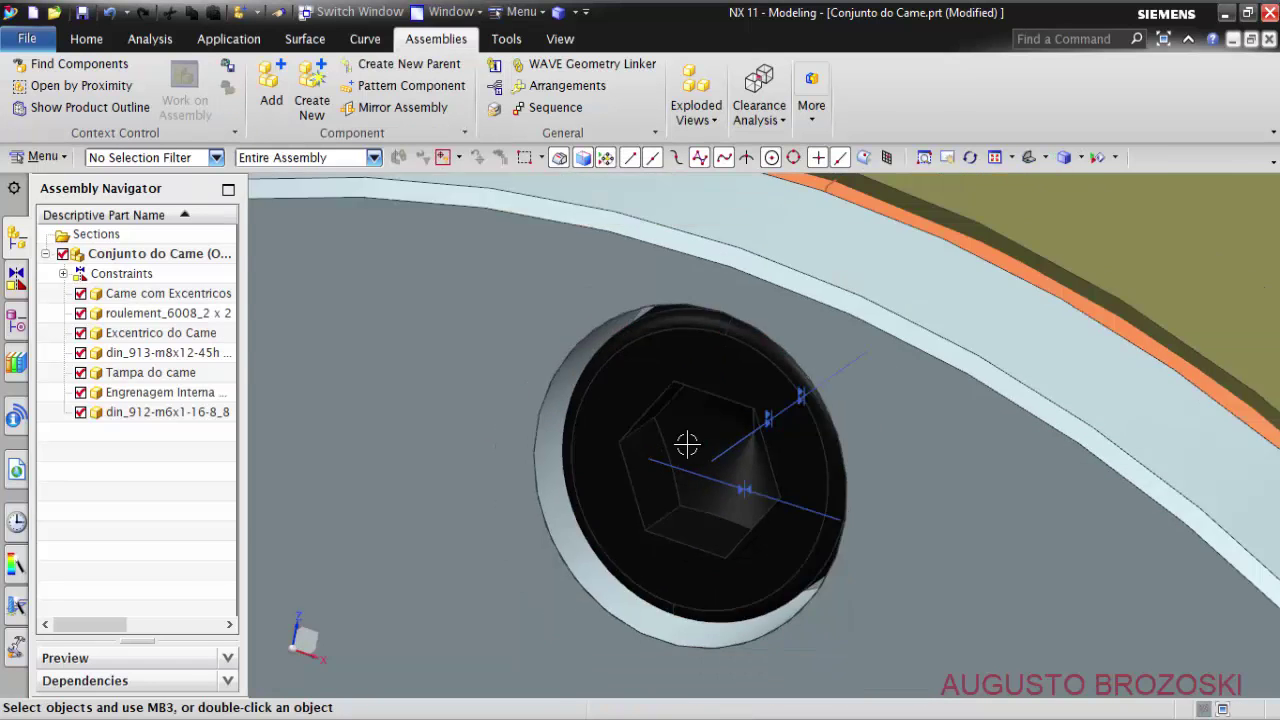
{"action": "middle_click_drag", "start_coordinate": [686, 523], "coordinate": [640, 531]}
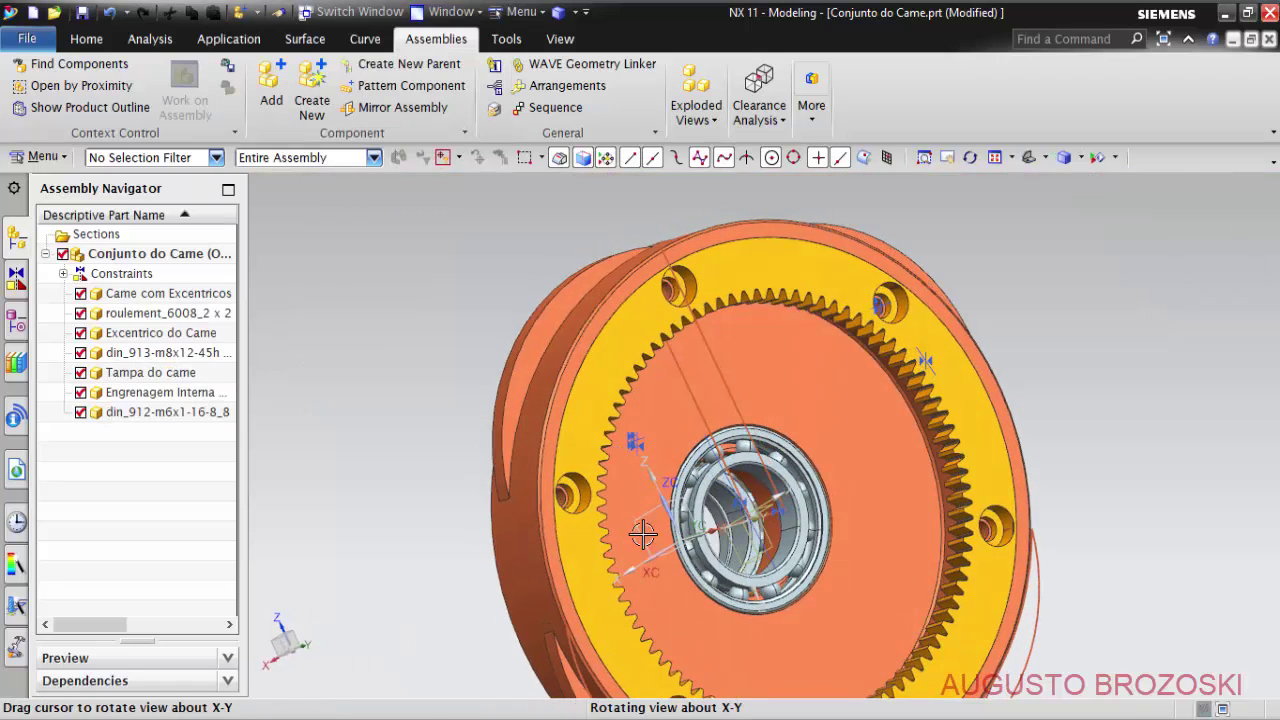
{"action": "scroll", "coordinate": [660, 290], "scroll_direction": "up", "scroll_amount": 3}
{"action": "scroll", "coordinate": [660, 308], "scroll_direction": "up", "scroll_amount": 3}
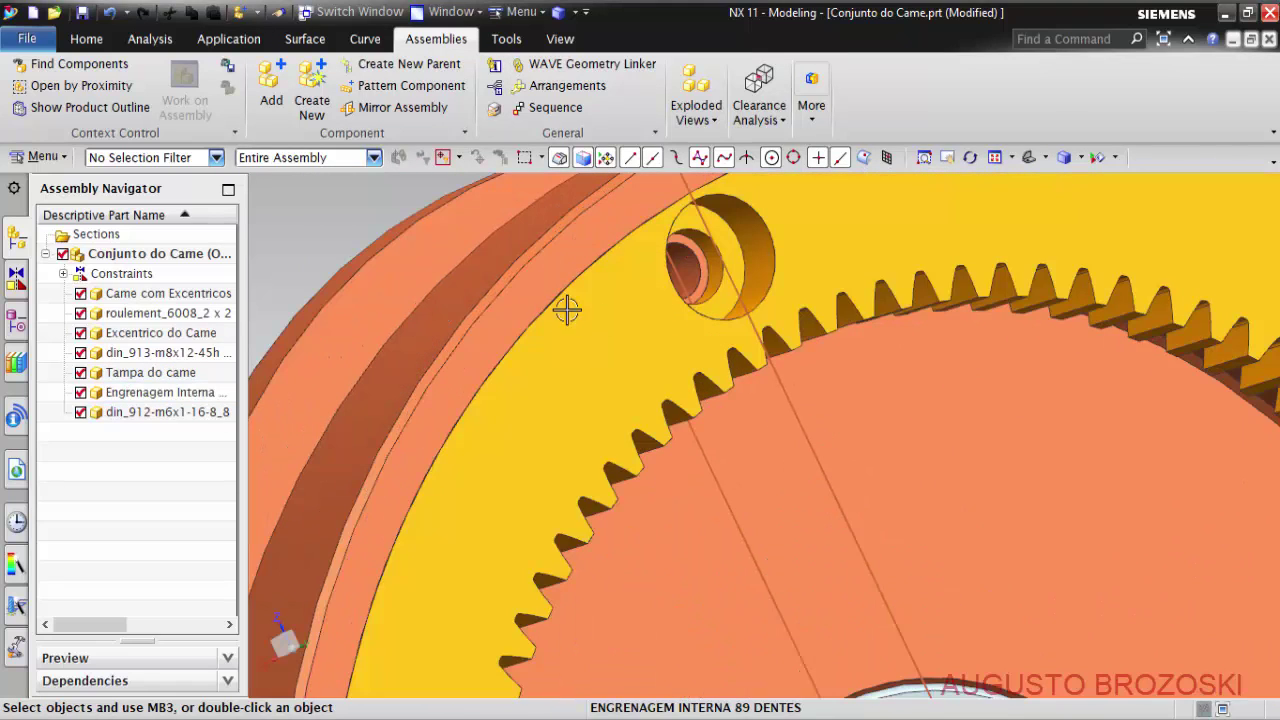
Choose the din_912-m8x1-16-8_8 screw file as the new component to add.
{"action": "left_click", "coordinate": [271, 88]}
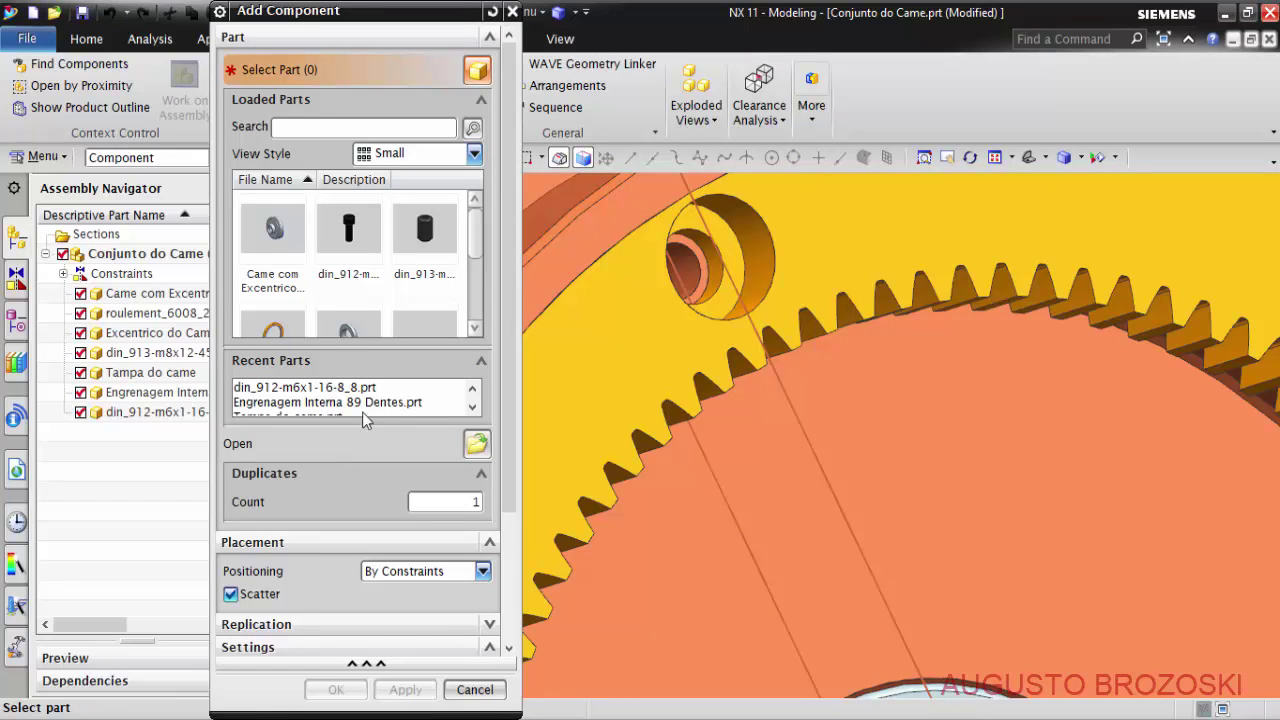
{"action": "left_click", "coordinate": [478, 444]}
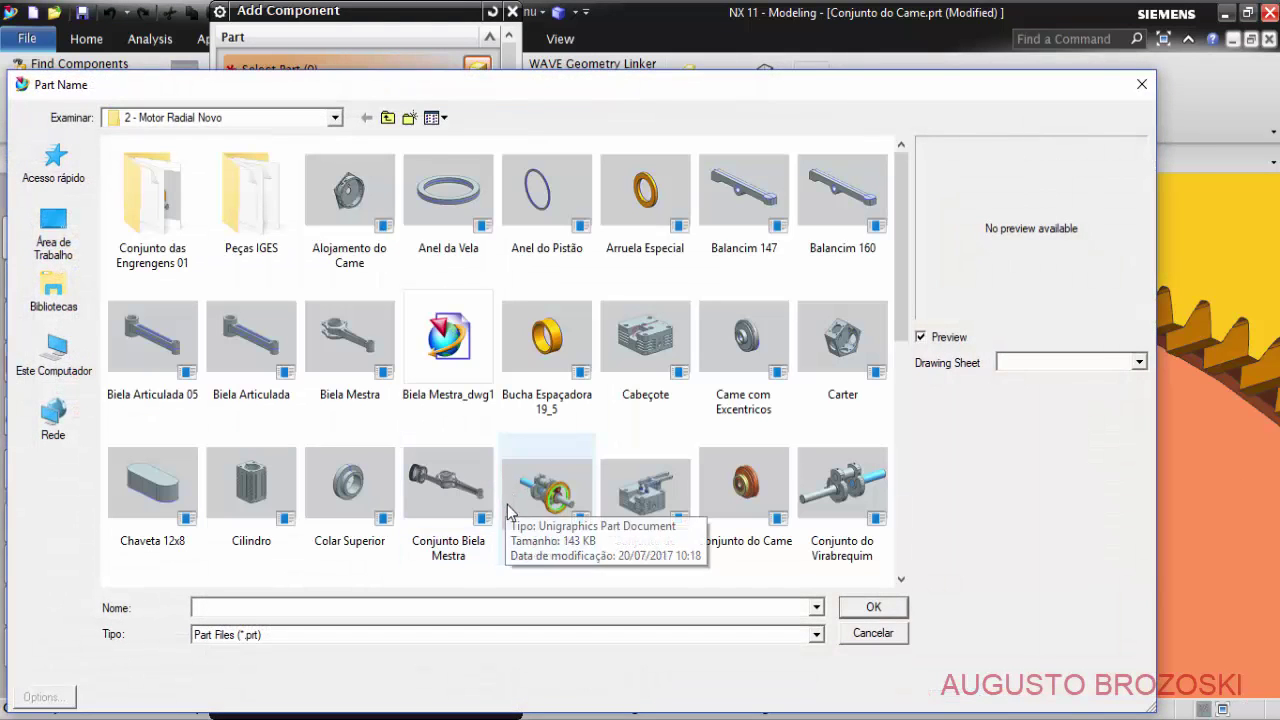
{"action": "scroll", "coordinate": [907, 572], "scroll_direction": "down", "scroll_amount": 3}
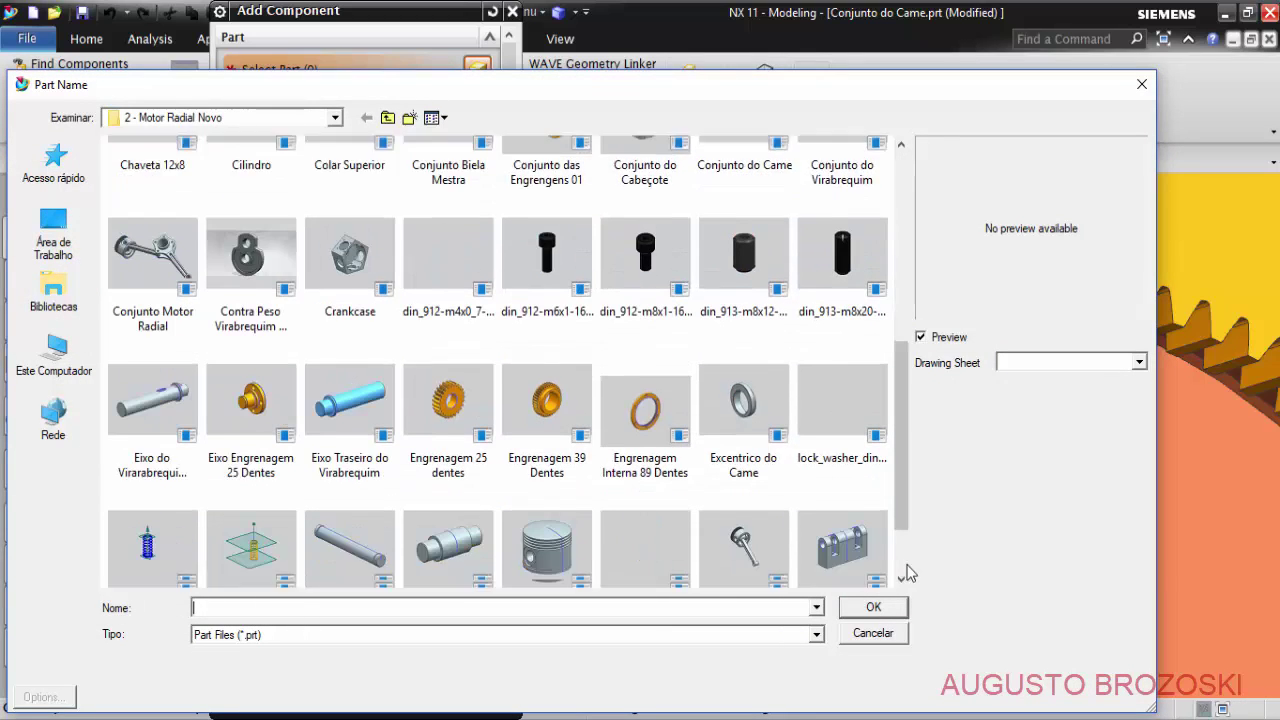
{"action": "scroll", "coordinate": [907, 572], "scroll_direction": "down", "scroll_amount": 3}
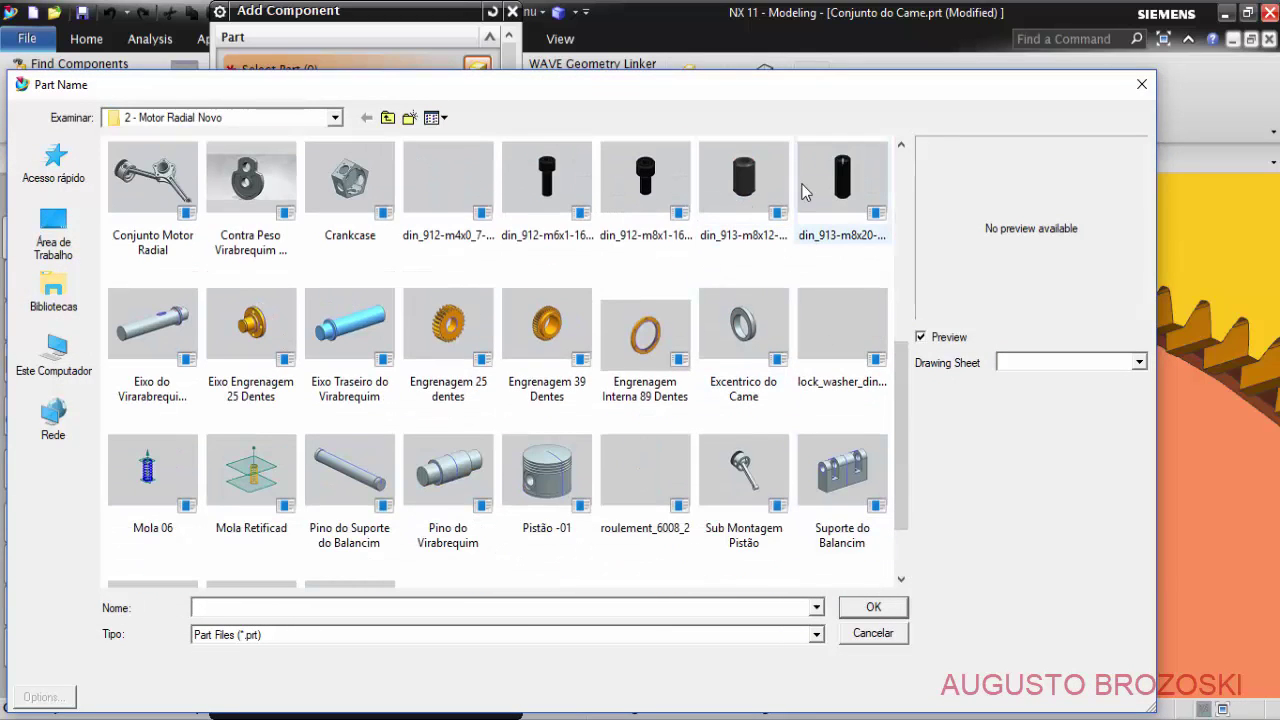
{"action": "left_click", "coordinate": [648, 180]}
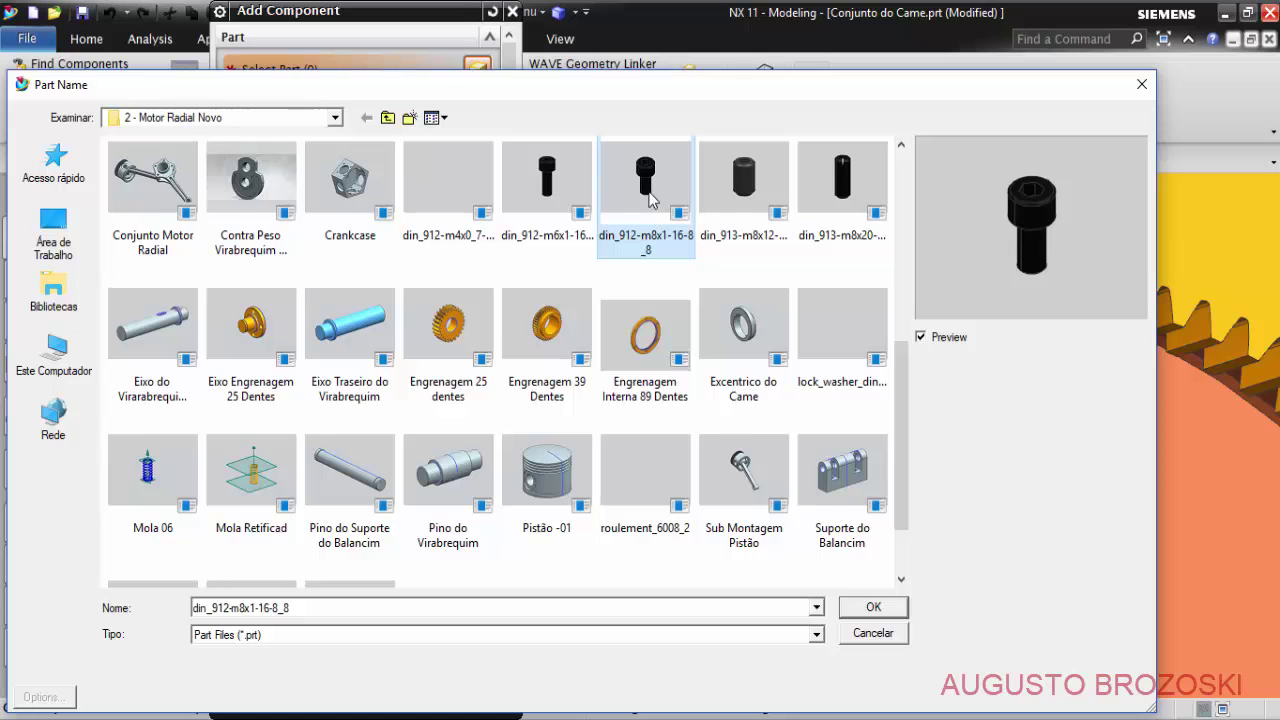
{"action": "left_click", "coordinate": [863, 606]}
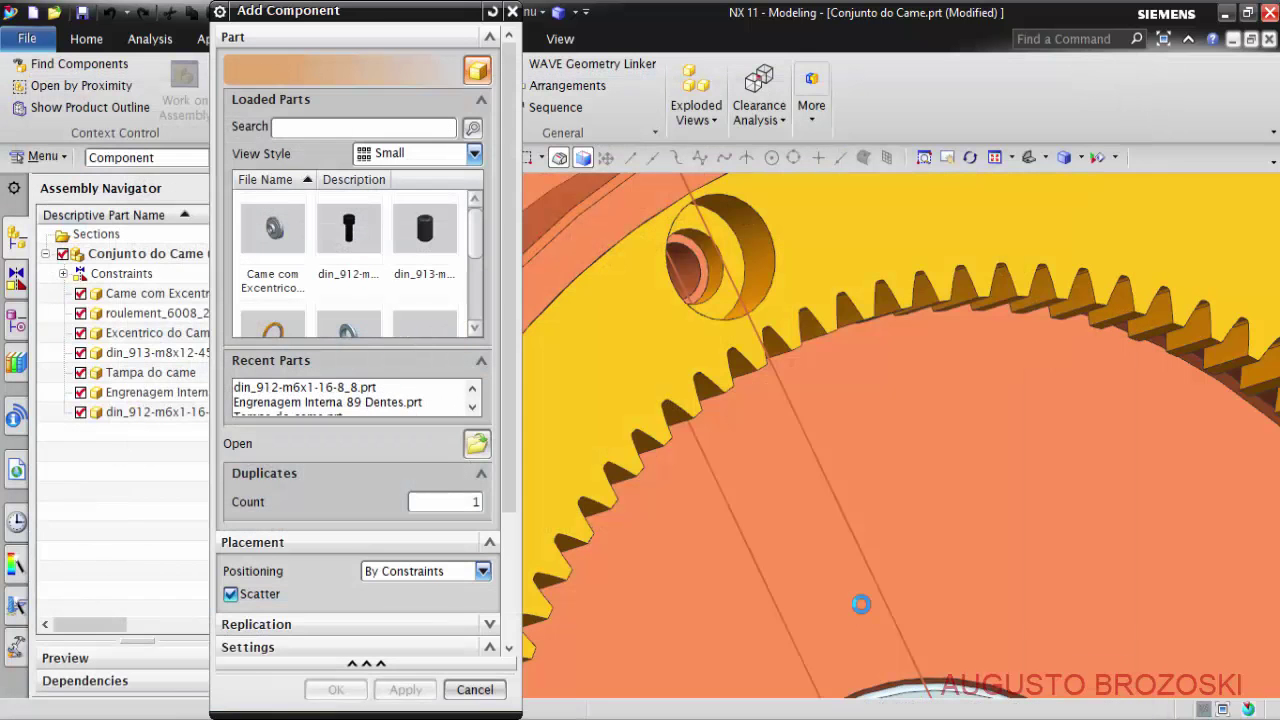
Touch the M8 screw head underside against the gear's counterbore face.
{"action": "middle_click_drag", "start_coordinate": [1133, 512], "coordinate": [1148, 462]}
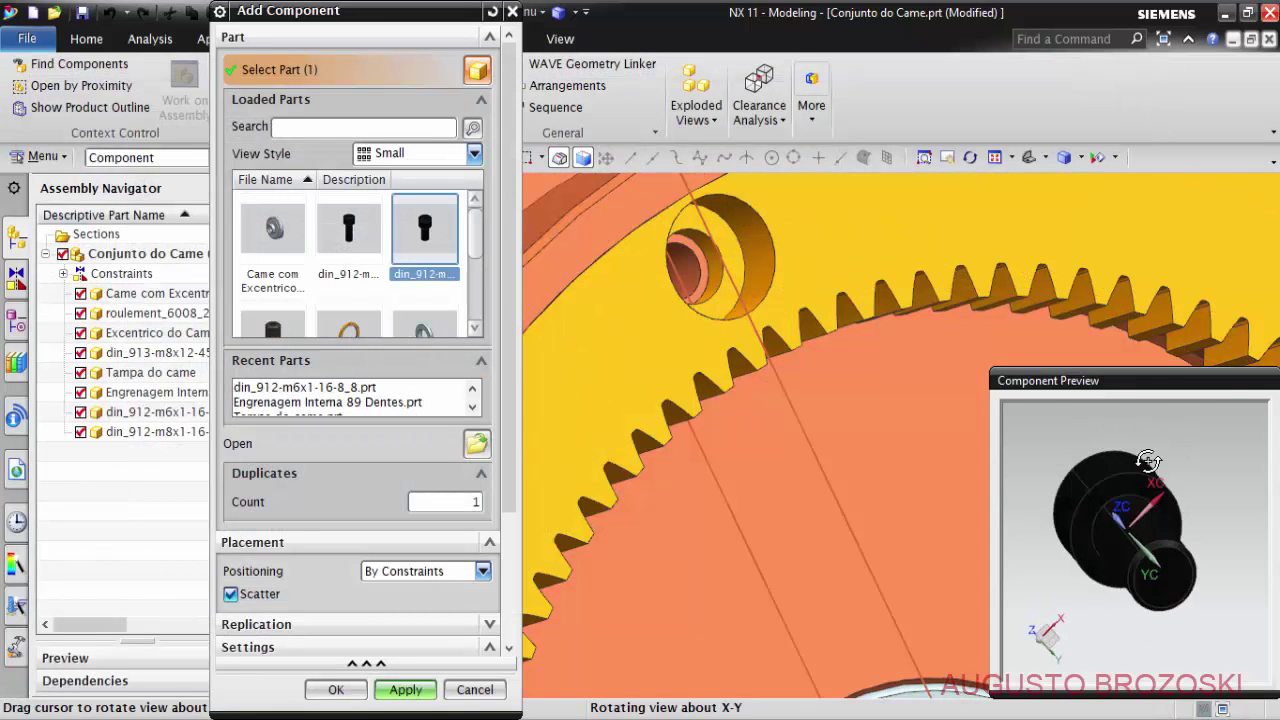
{"action": "scroll", "coordinate": [1120, 490], "scroll_direction": "up", "scroll_amount": 3}
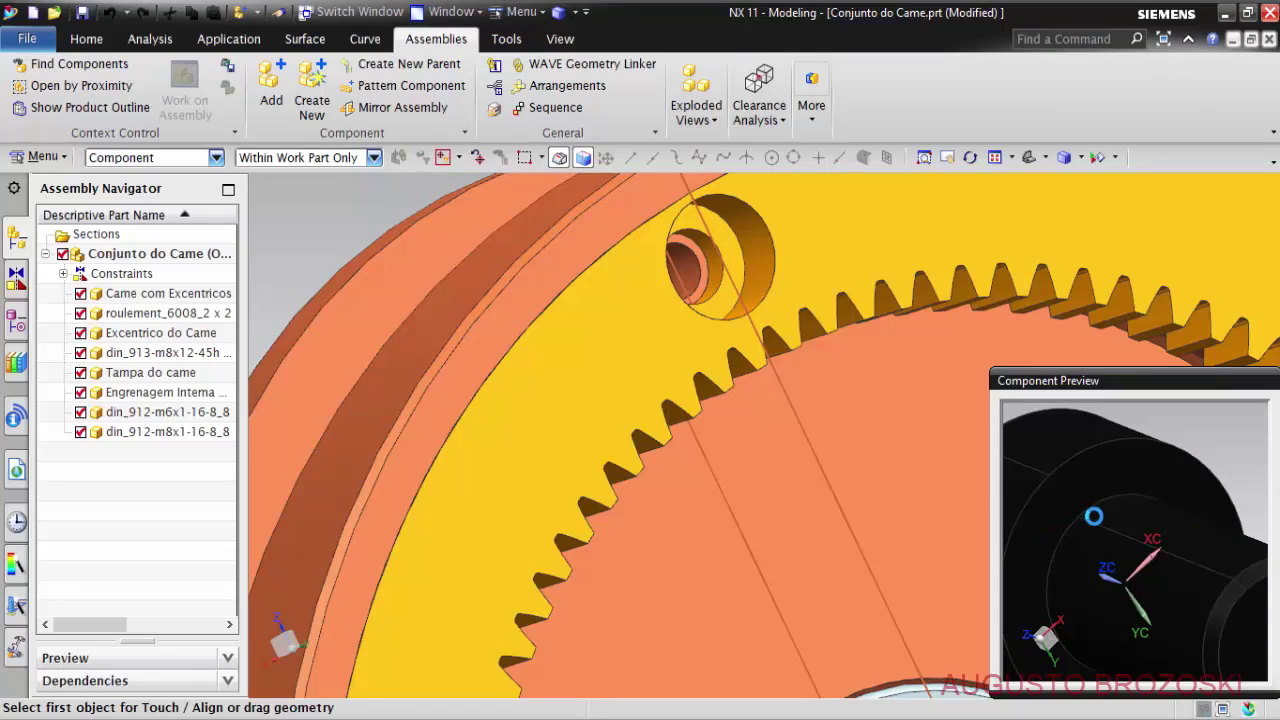
{"action": "left_click", "coordinate": [1150, 465]}
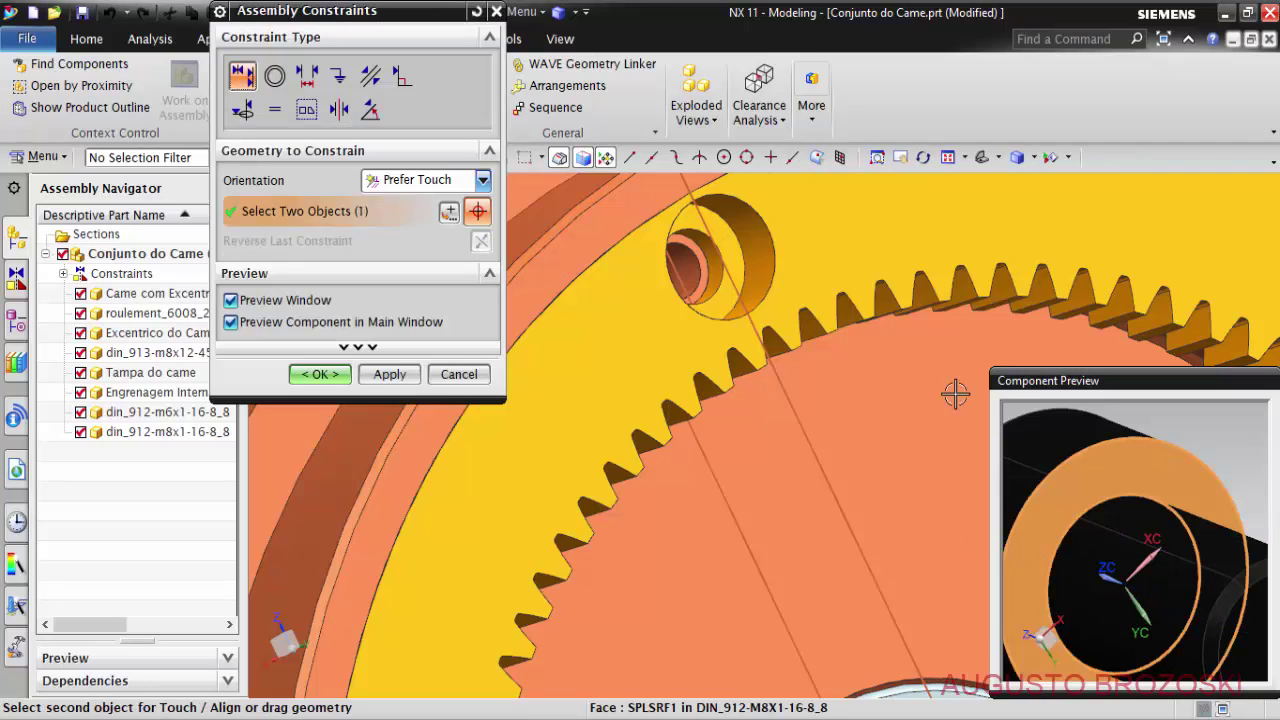
{"action": "scroll", "coordinate": [713, 213], "scroll_direction": "up", "scroll_amount": 3}
{"action": "left_click", "coordinate": [748, 338]}
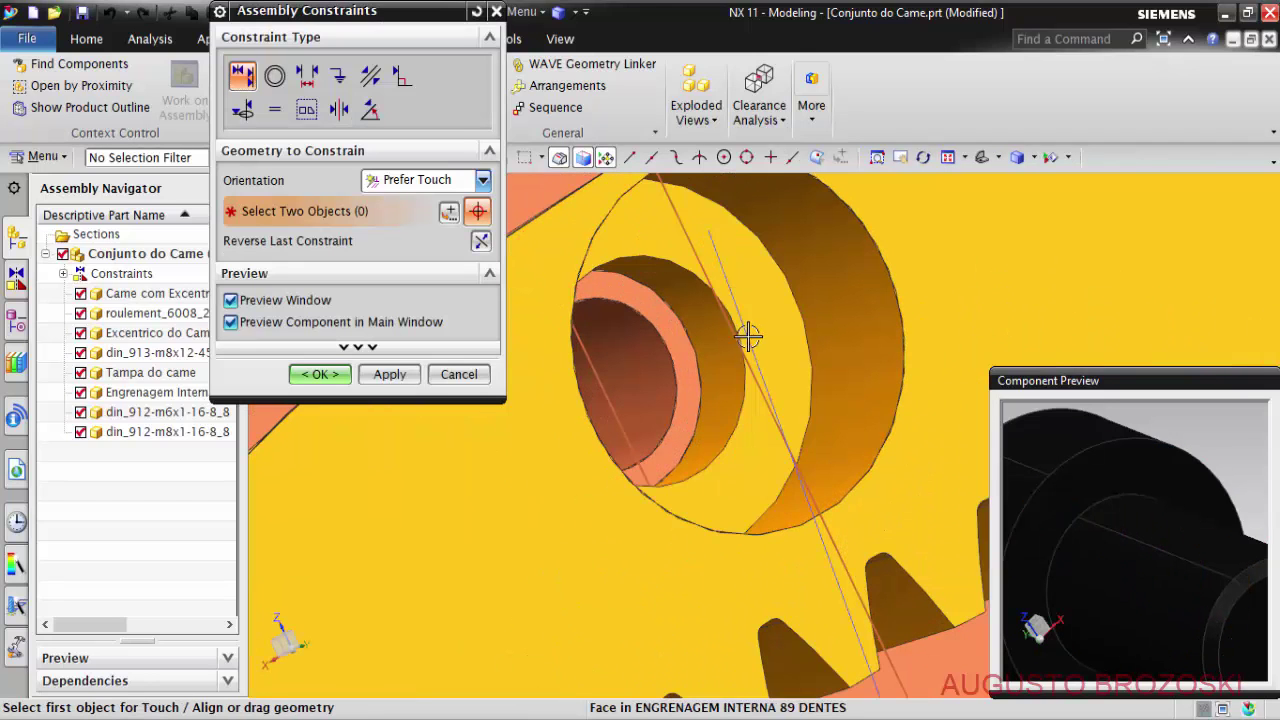
{"action": "scroll", "coordinate": [824, 426], "scroll_direction": "down", "scroll_amount": 3}
{"action": "scroll", "coordinate": [850, 480], "scroll_direction": "down", "scroll_amount": 3}
{"action": "scroll", "coordinate": [880, 530], "scroll_direction": "down", "scroll_amount": 2}
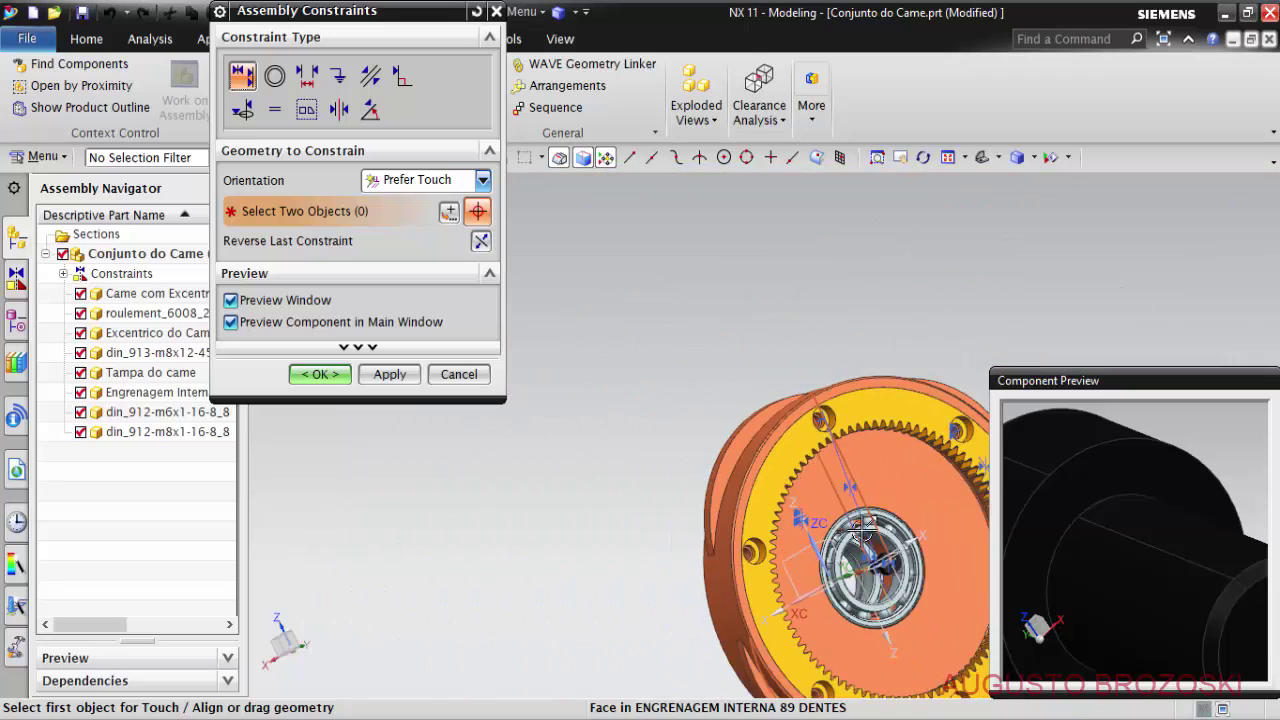
{"action": "scroll", "coordinate": [903, 570], "scroll_direction": "up", "scroll_amount": 1}
{"action": "scroll", "coordinate": [903, 570], "scroll_direction": "up", "scroll_amount": 3}
{"action": "scroll", "coordinate": [880, 530], "scroll_direction": "down", "scroll_amount": 4}
{"action": "scroll", "coordinate": [860, 470], "scroll_direction": "down", "scroll_amount": 2}
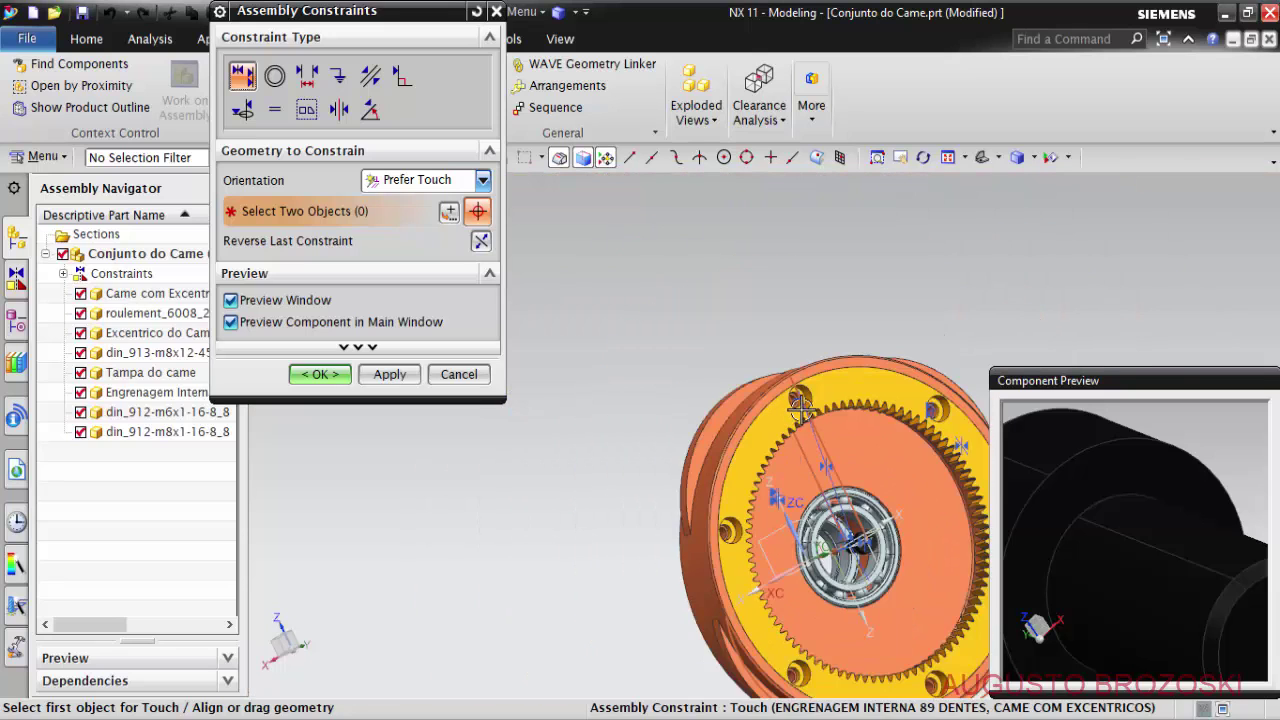
{"action": "scroll", "coordinate": [848, 422], "scroll_direction": "up", "scroll_amount": 5}
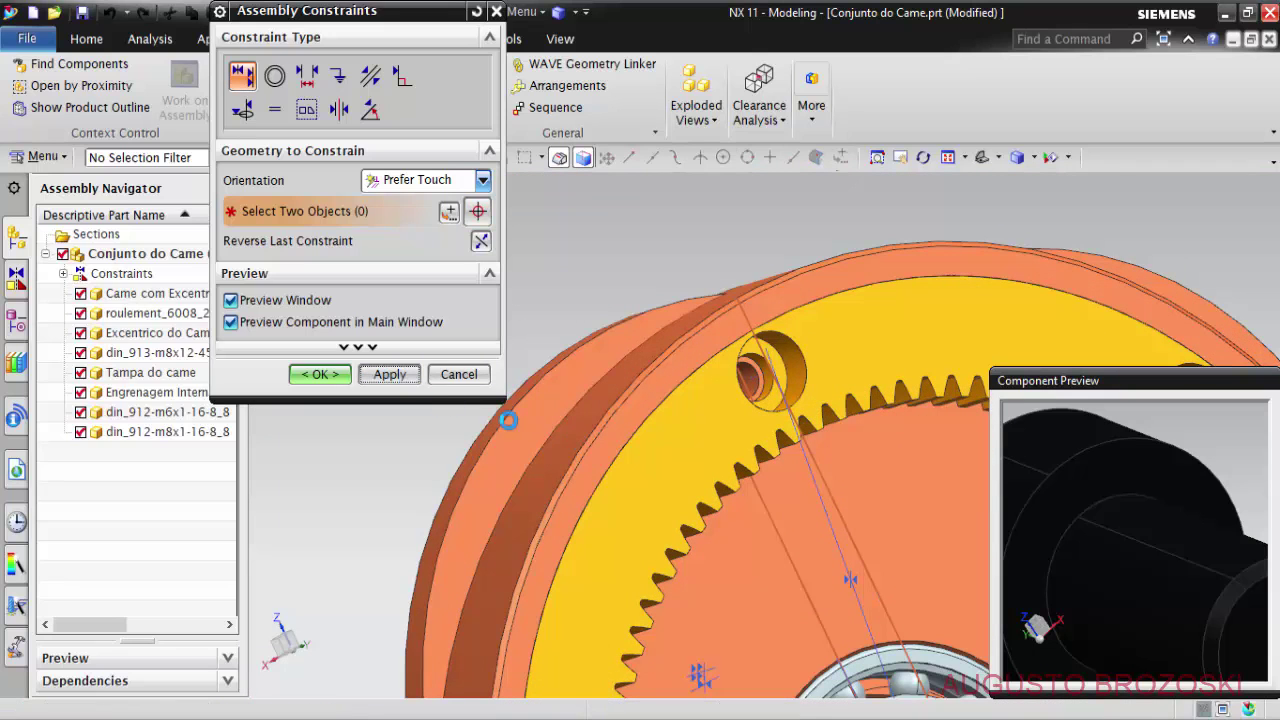
Align the M8 screw's centerline with the gear hole and close Assembly Constraints.
{"action": "middle_click_drag", "start_coordinate": [1123, 521], "coordinate": [1193, 567]}
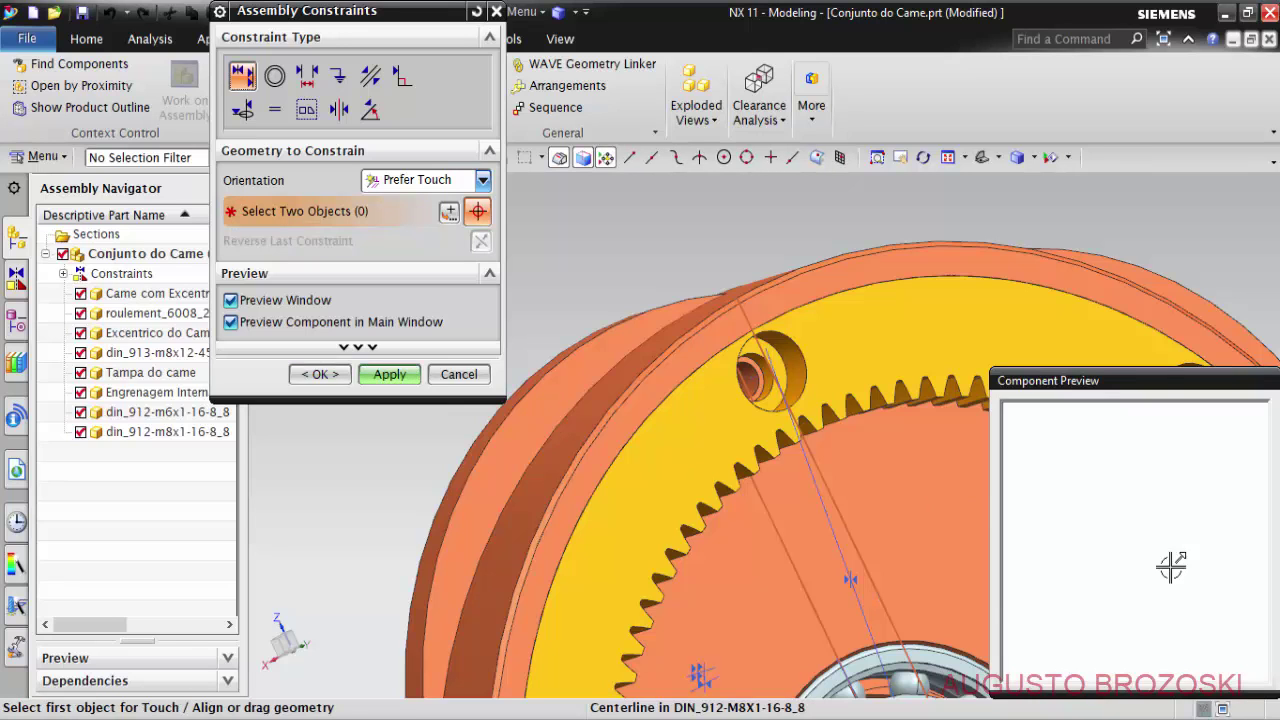
{"action": "left_click", "coordinate": [1171, 567]}
{"action": "scroll", "coordinate": [812, 392], "scroll_direction": "up", "scroll_amount": 3}
{"action": "scroll", "coordinate": [766, 363], "scroll_direction": "up", "scroll_amount": 2}
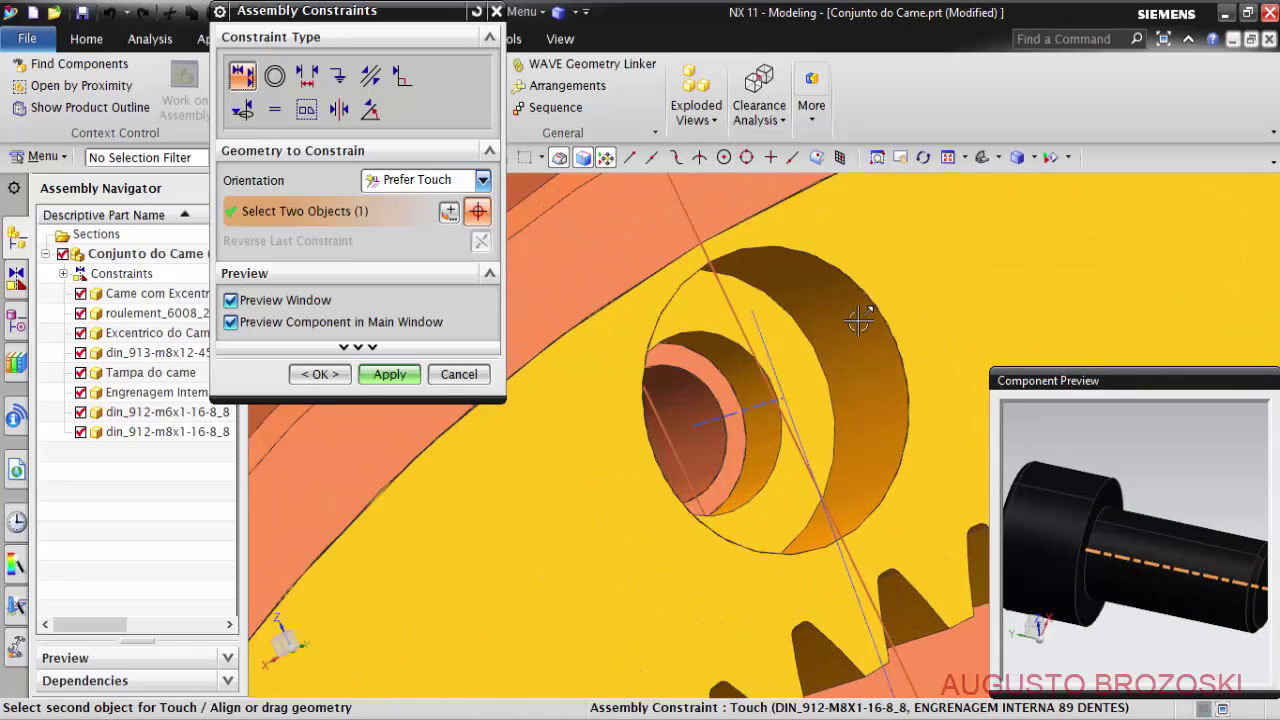
{"action": "left_click", "coordinate": [740, 410]}
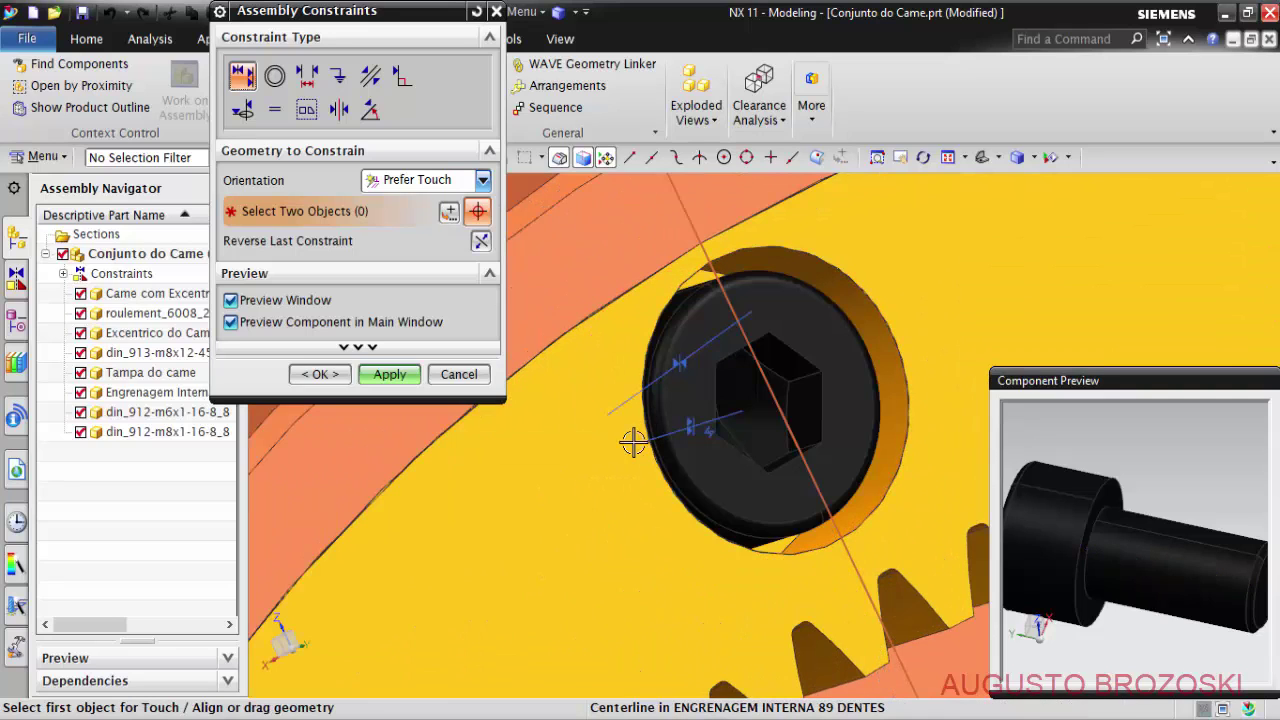
{"action": "left_click", "coordinate": [380, 376]}
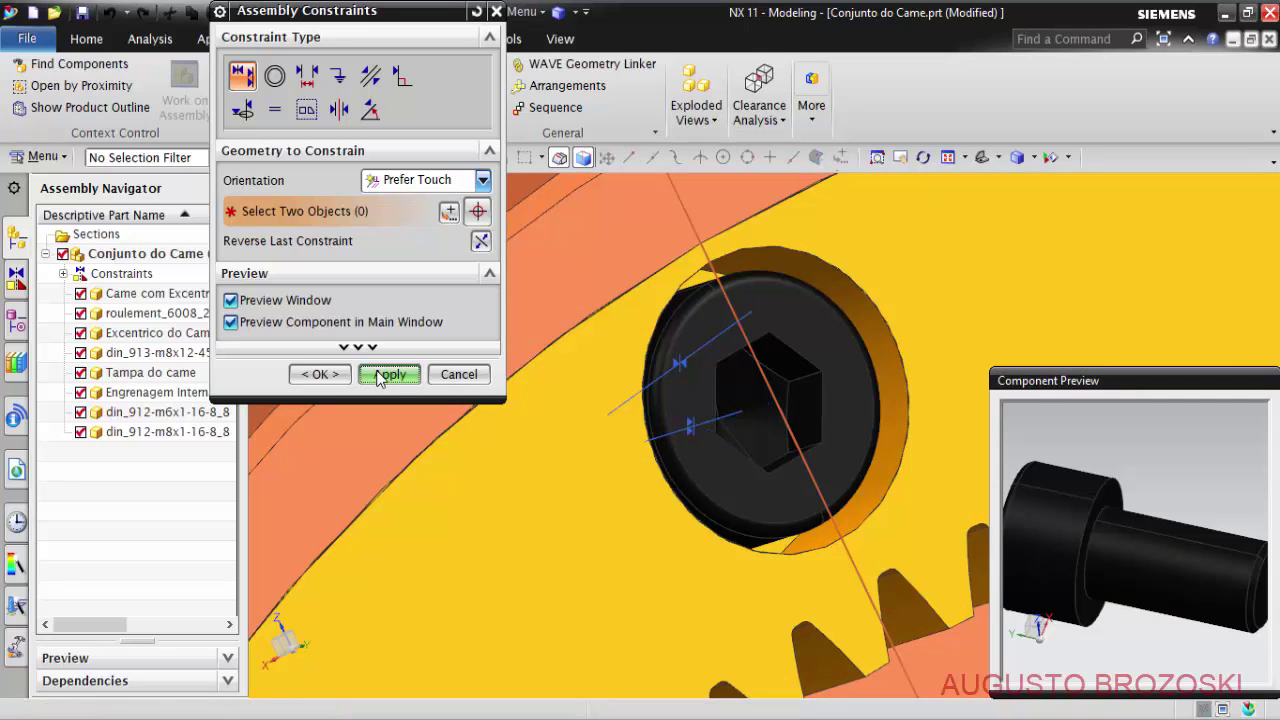
{"action": "left_click", "coordinate": [320, 374]}
{"action": "scroll", "coordinate": [733, 421], "scroll_direction": "up", "scroll_amount": 2}
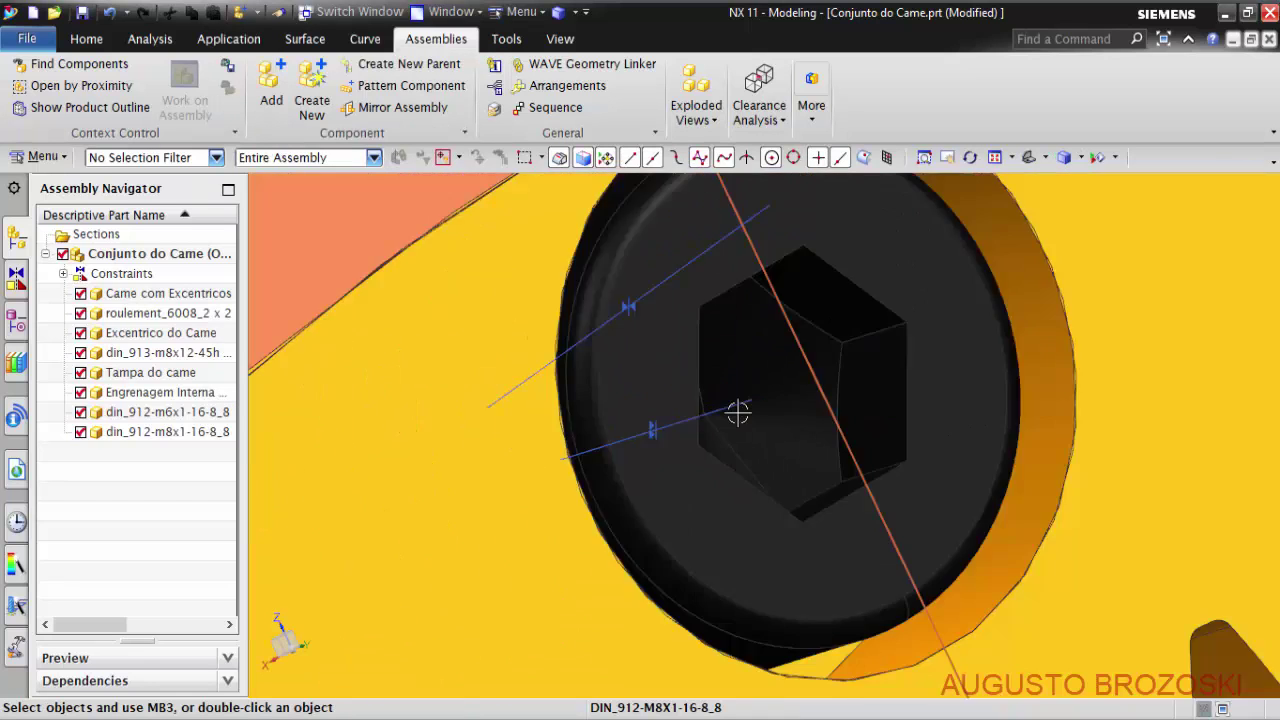
{"action": "scroll", "coordinate": [737, 414], "scroll_direction": "down", "scroll_amount": 5}
{"action": "scroll", "coordinate": [745, 410], "scroll_direction": "down", "scroll_amount": 3}
{"action": "scroll", "coordinate": [758, 425], "scroll_direction": "up", "scroll_amount": 1}
{"action": "scroll", "coordinate": [745, 410], "scroll_direction": "up", "scroll_amount": 2}
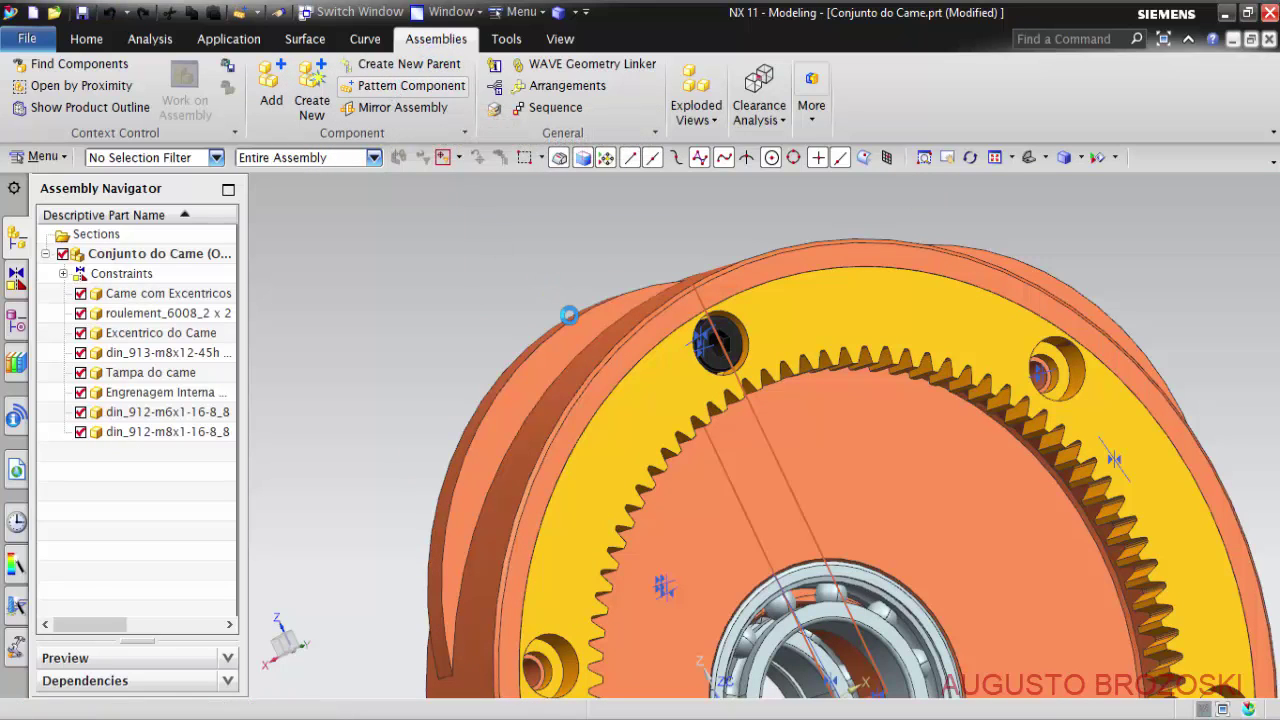
Pattern the M8 screw about its Y-axis, pivoting on the gear rim's arc centre.
{"action": "scroll", "coordinate": [686, 337], "scroll_direction": "up", "scroll_amount": 2}
{"action": "scroll", "coordinate": [728, 343], "scroll_direction": "up", "scroll_amount": 3}
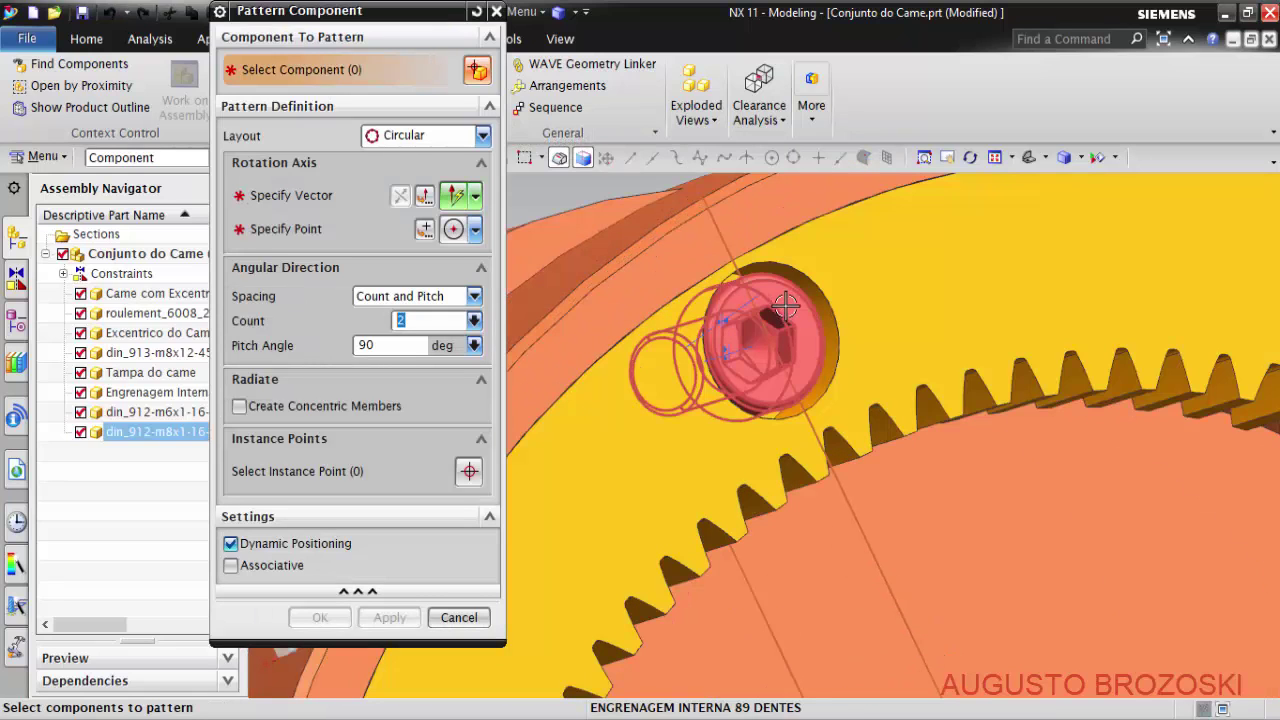
{"action": "left_click", "coordinate": [728, 343]}
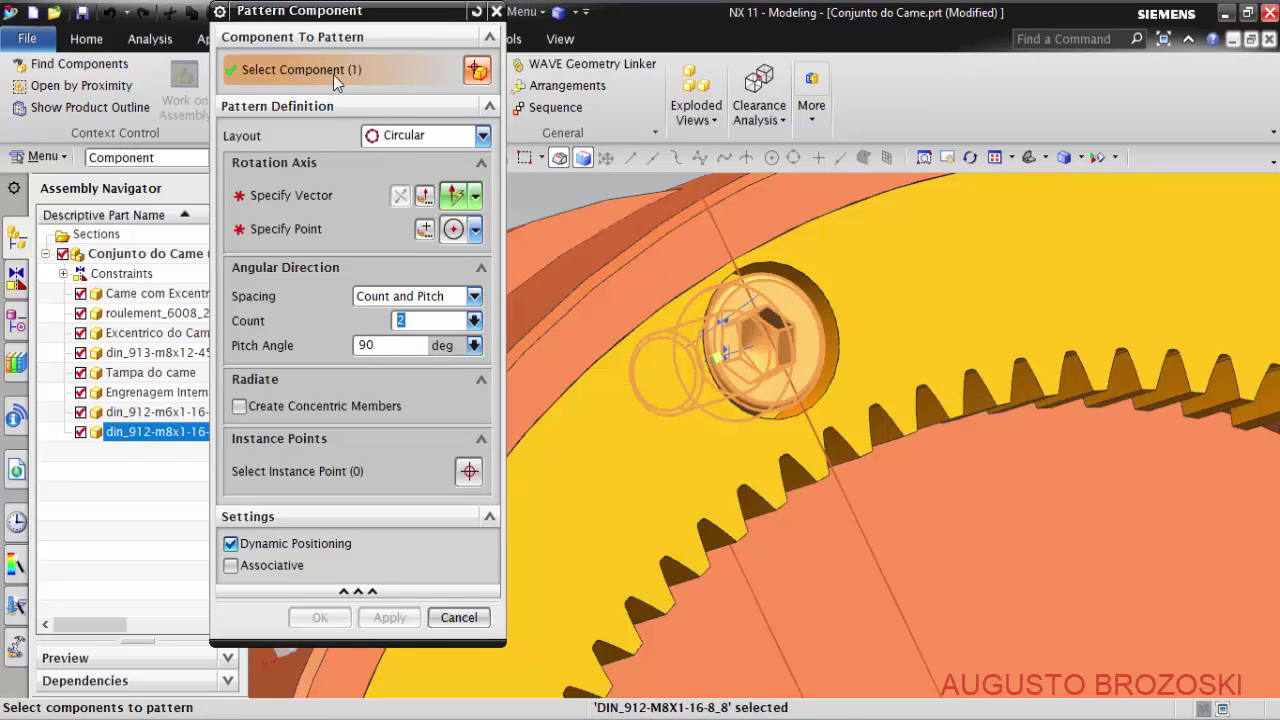
{"action": "left_click", "coordinate": [320, 196]}
{"action": "scroll", "coordinate": [776, 400], "scroll_direction": "up", "scroll_amount": 4}
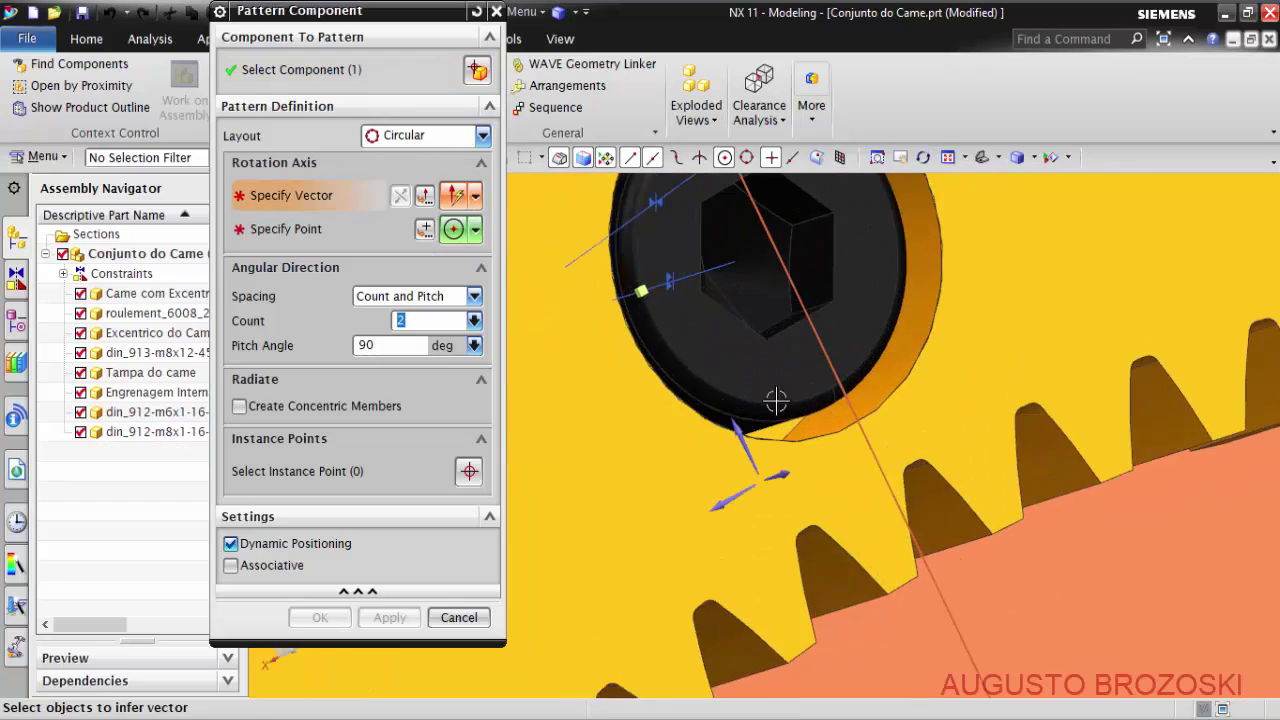
{"action": "scroll", "coordinate": [777, 380], "scroll_direction": "down", "scroll_amount": 3}
{"action": "scroll", "coordinate": [786, 405], "scroll_direction": "up", "scroll_amount": 2}
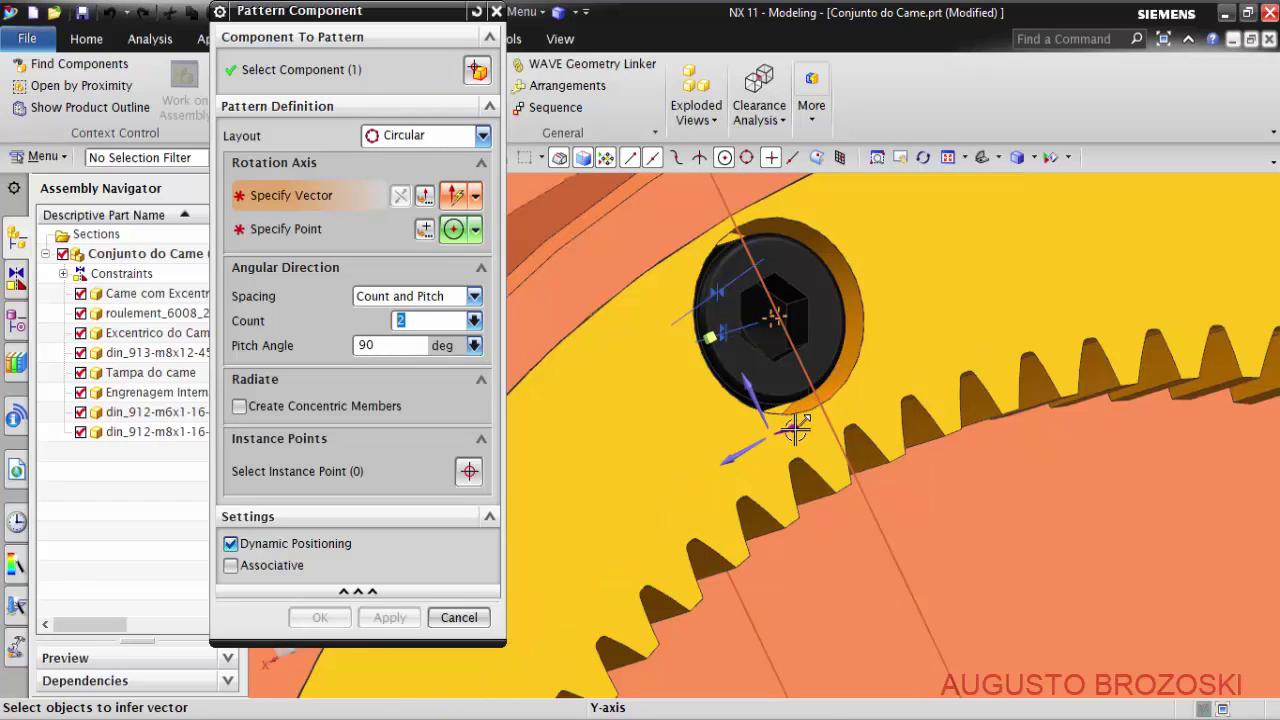
{"action": "left_click", "coordinate": [723, 435]}
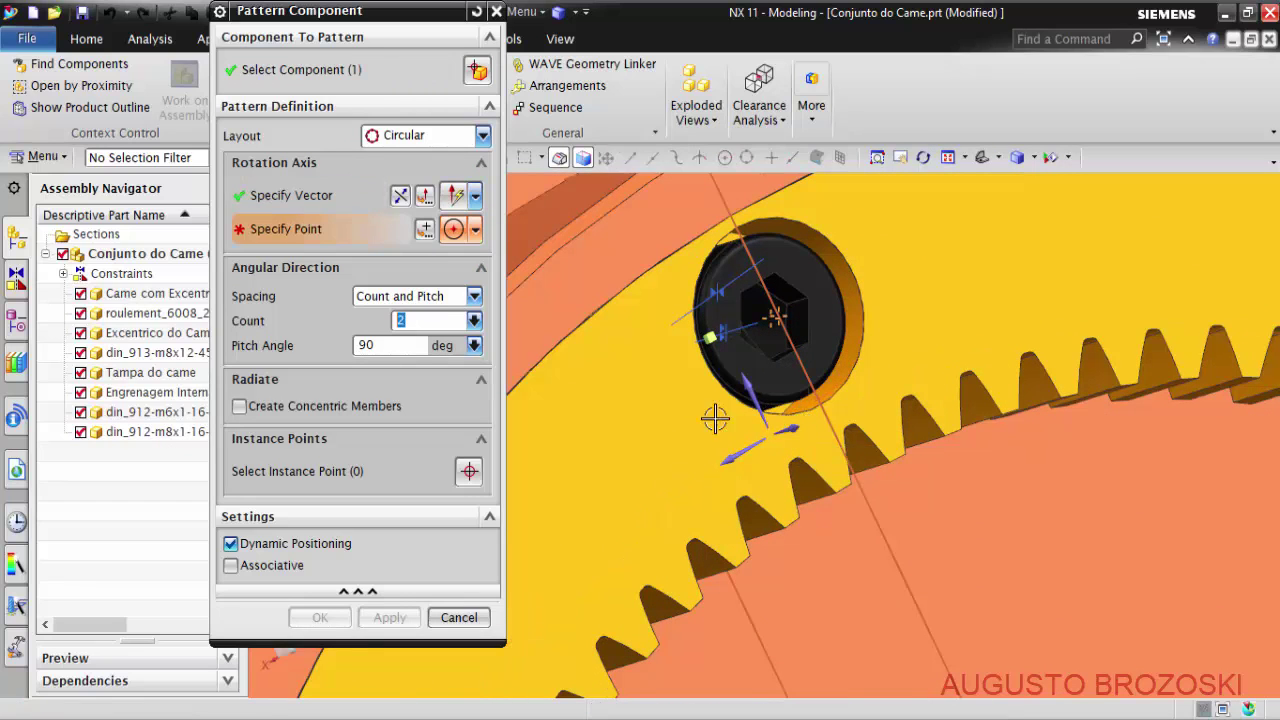
{"action": "scroll", "coordinate": [715, 370], "scroll_direction": "down", "scroll_amount": 3}
{"action": "scroll", "coordinate": [722, 370], "scroll_direction": "down", "scroll_amount": 2}
{"action": "scroll", "coordinate": [722, 365], "scroll_direction": "up", "scroll_amount": 1}
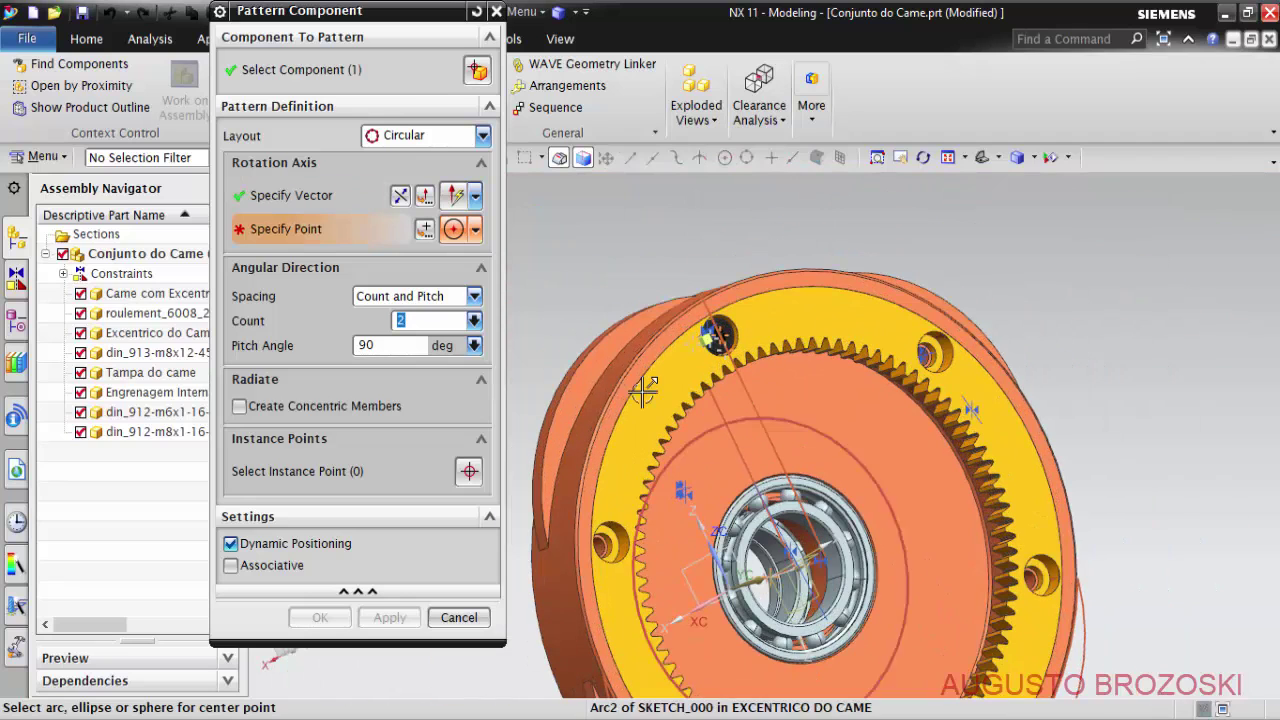
{"action": "left_click", "coordinate": [455, 231]}
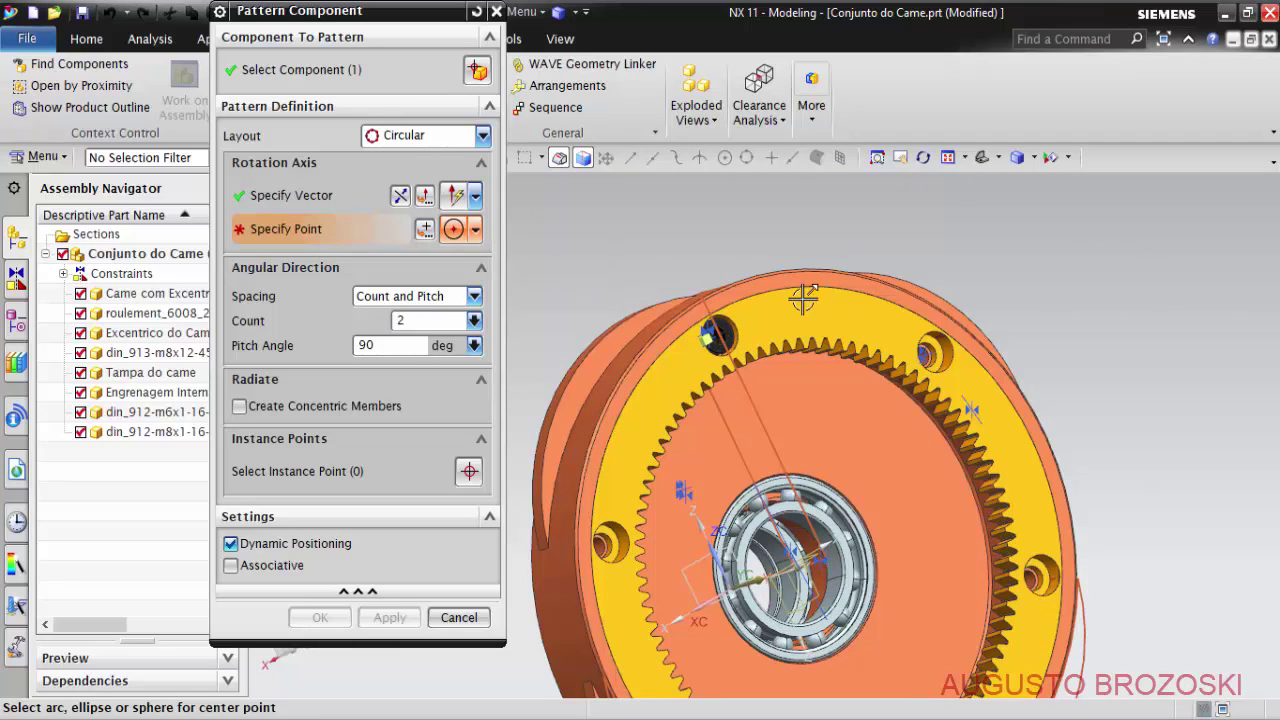
{"action": "scroll", "coordinate": [803, 298], "scroll_direction": "up", "scroll_amount": 4}
{"action": "left_click", "coordinate": [817, 260]}
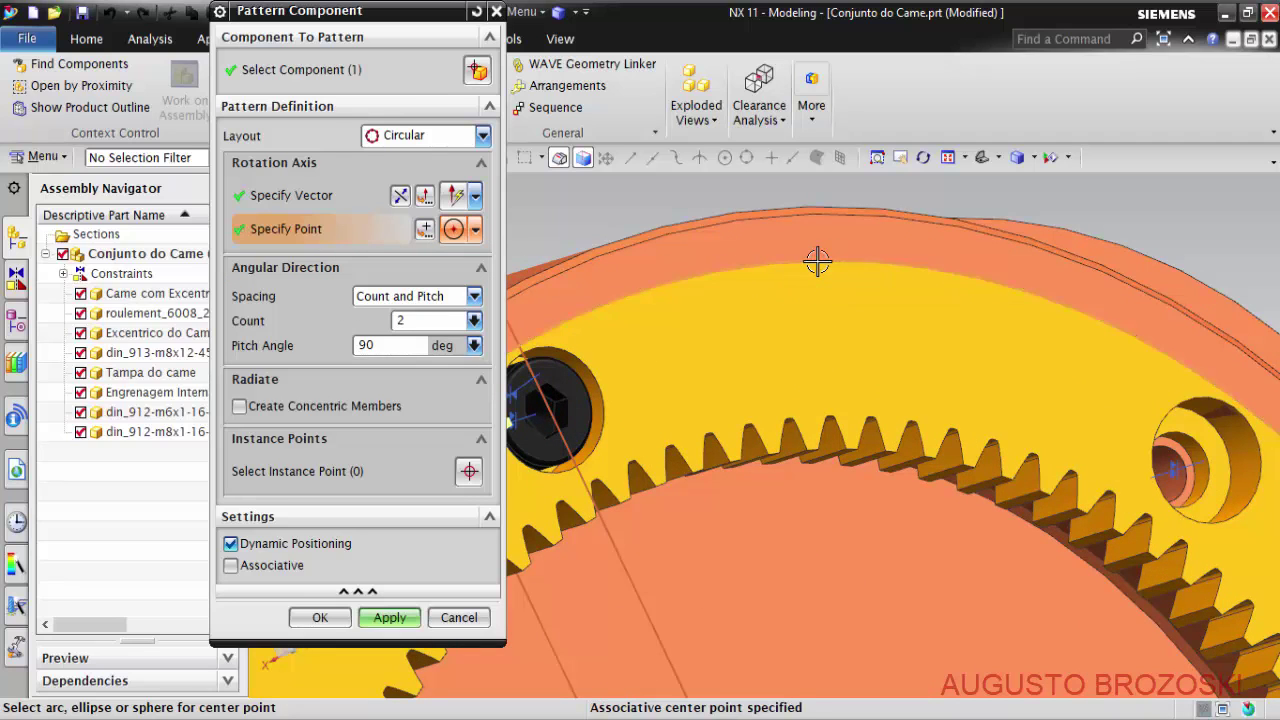
Set Count 6 and Pitch Angle 60°, then create the circular pattern.
{"action": "scroll", "coordinate": [810, 285], "scroll_direction": "down", "scroll_amount": 2}
{"action": "scroll", "coordinate": [800, 322], "scroll_direction": "down", "scroll_amount": 2}
{"action": "scroll", "coordinate": [797, 365], "scroll_direction": "down", "scroll_amount": 1}
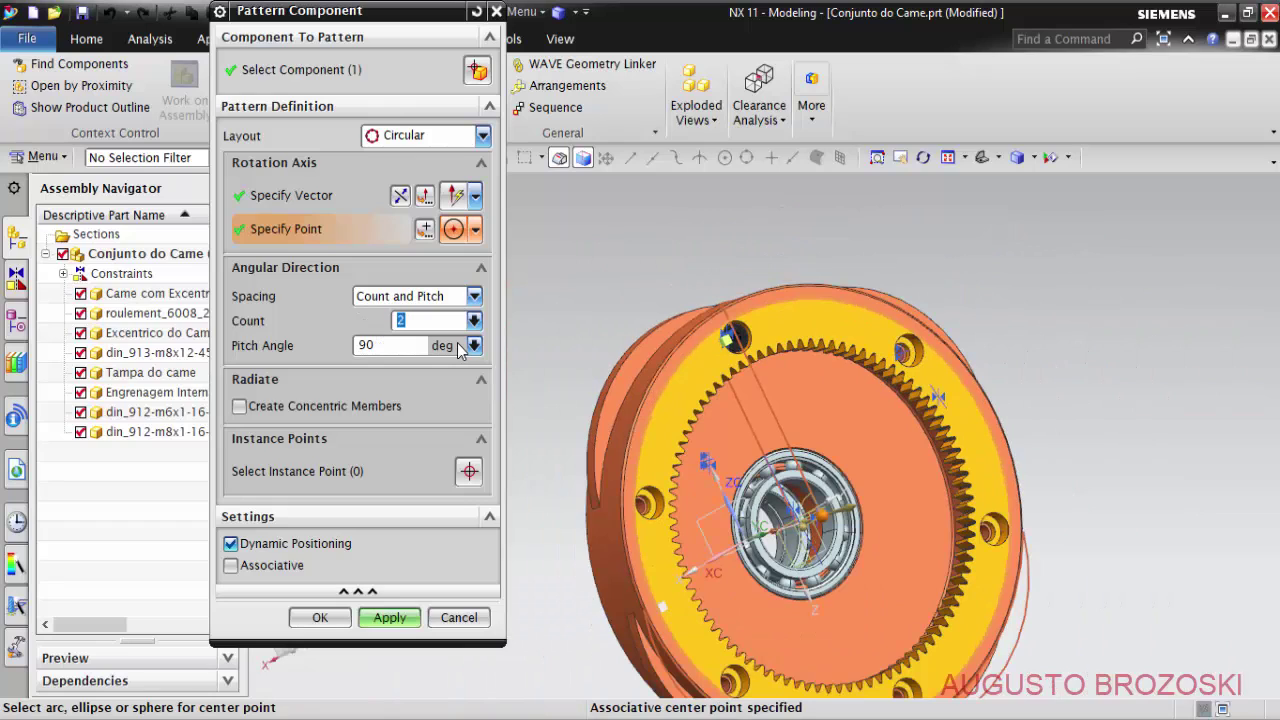
{"action": "type", "text": "6"}
{"action": "key", "text": "Tab"}
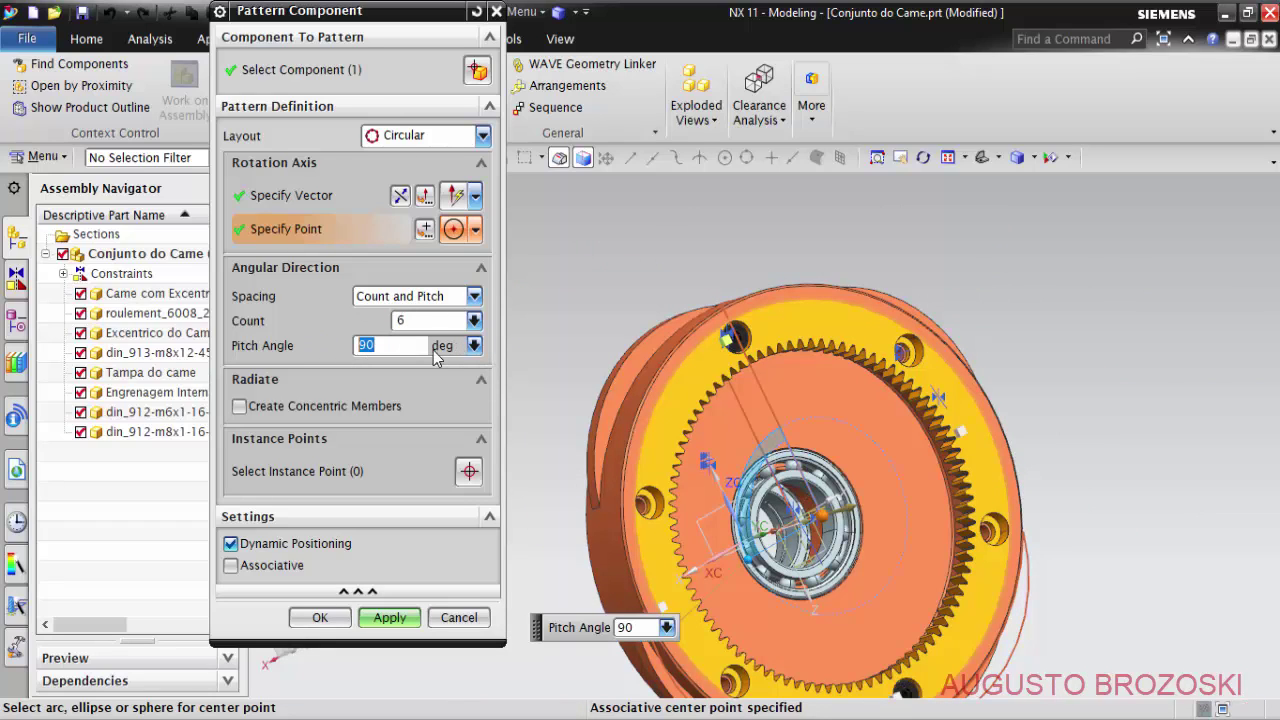
{"action": "type", "text": "60"}
{"action": "left_click", "coordinate": [423, 320]}
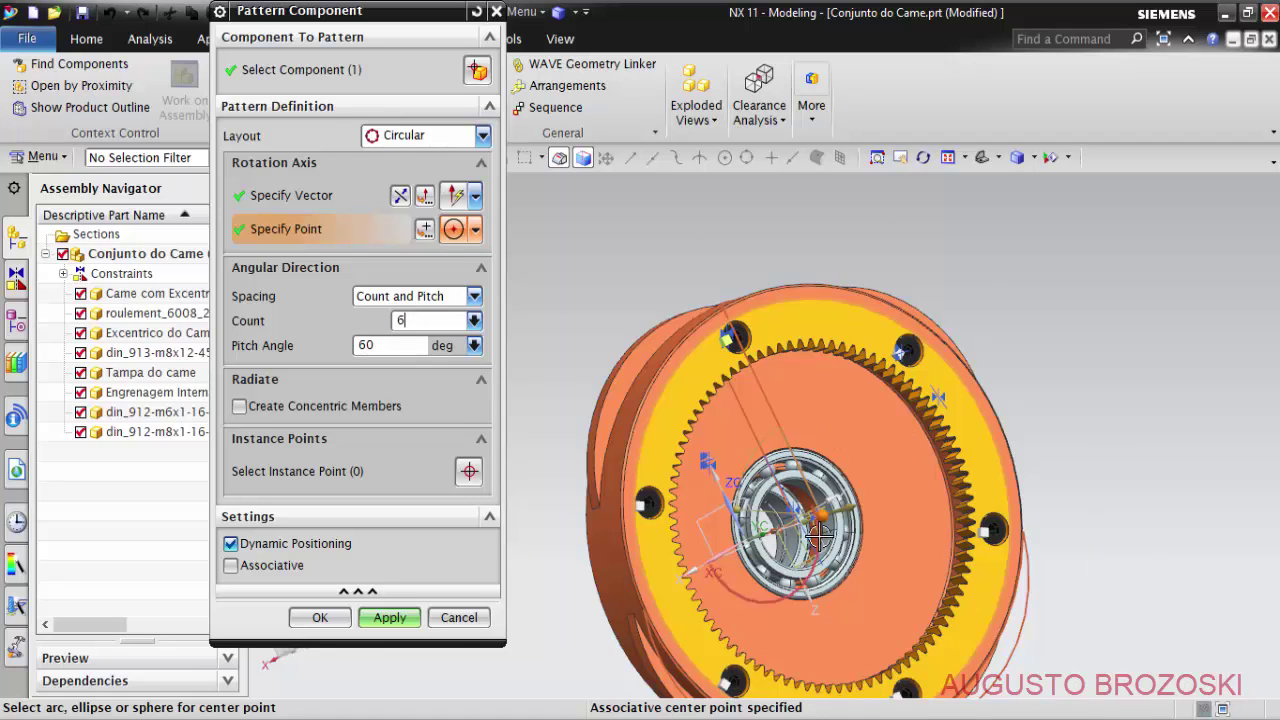
{"action": "scroll", "coordinate": [820, 548], "scroll_direction": "up", "scroll_amount": 1}
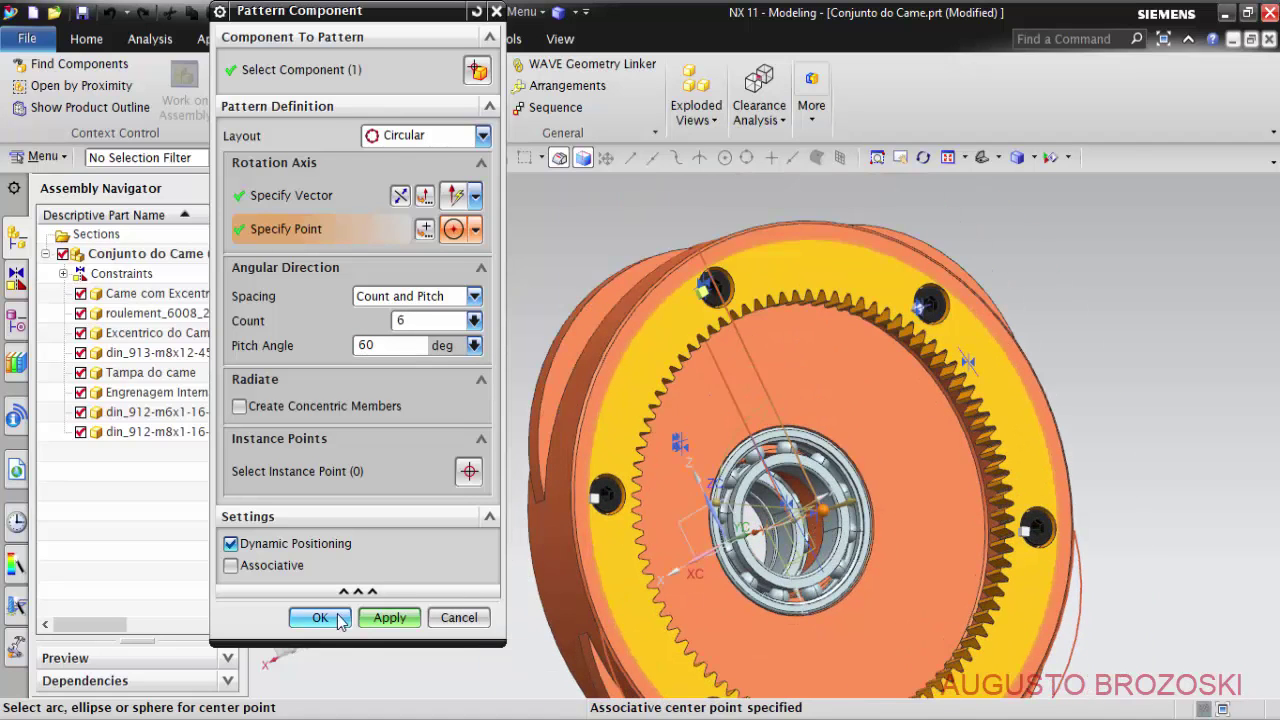
{"action": "left_click", "coordinate": [375, 617]}
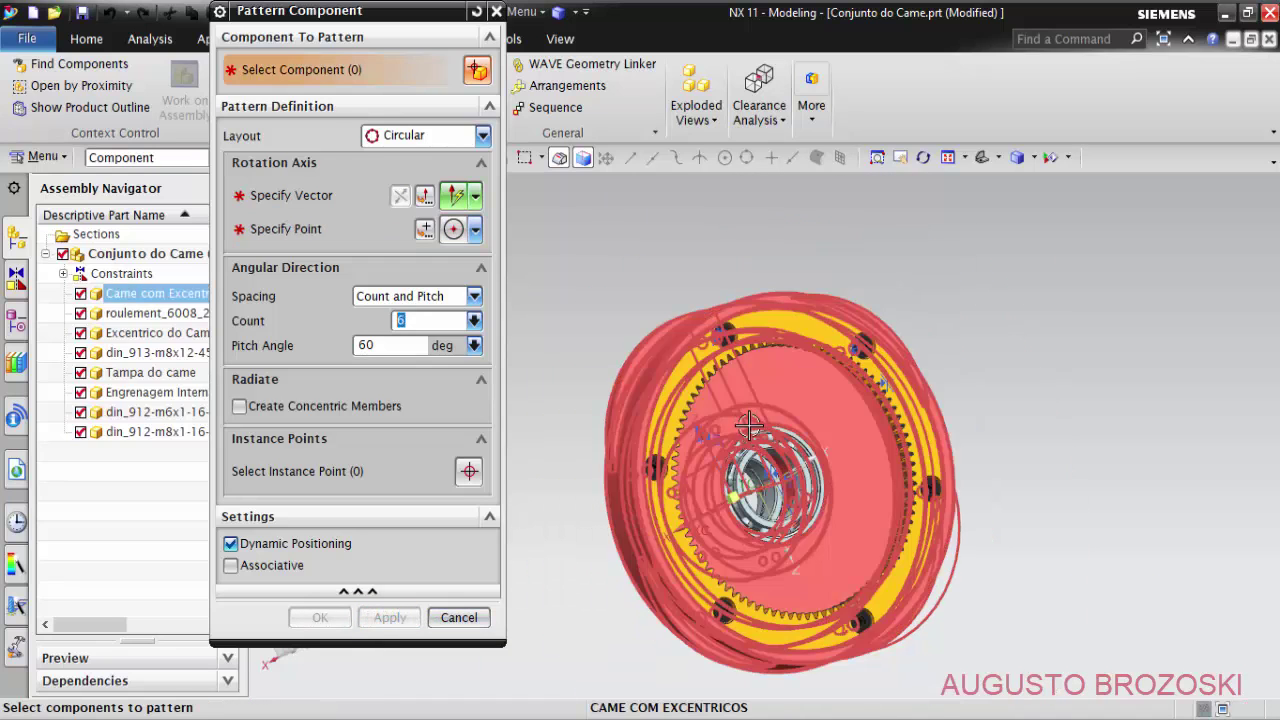
Select the M6 cover screw and set the circular pattern's rotation axis to its Y-axis.
{"action": "middle_click_drag", "start_coordinate": [700, 475], "coordinate": [818, 455]}
{"action": "scroll", "coordinate": [818, 455], "scroll_direction": "up", "scroll_amount": 2}
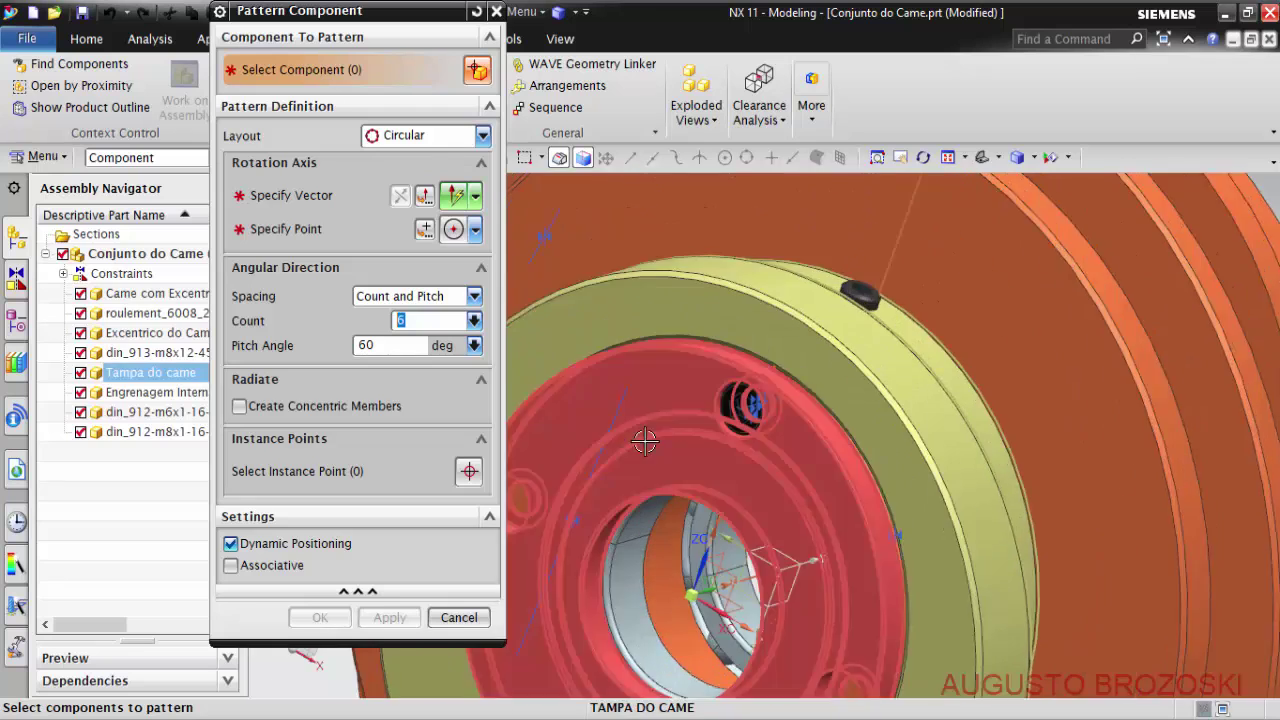
{"action": "scroll", "coordinate": [720, 425], "scroll_direction": "up", "scroll_amount": 2}
{"action": "scroll", "coordinate": [638, 398], "scroll_direction": "up", "scroll_amount": 2}
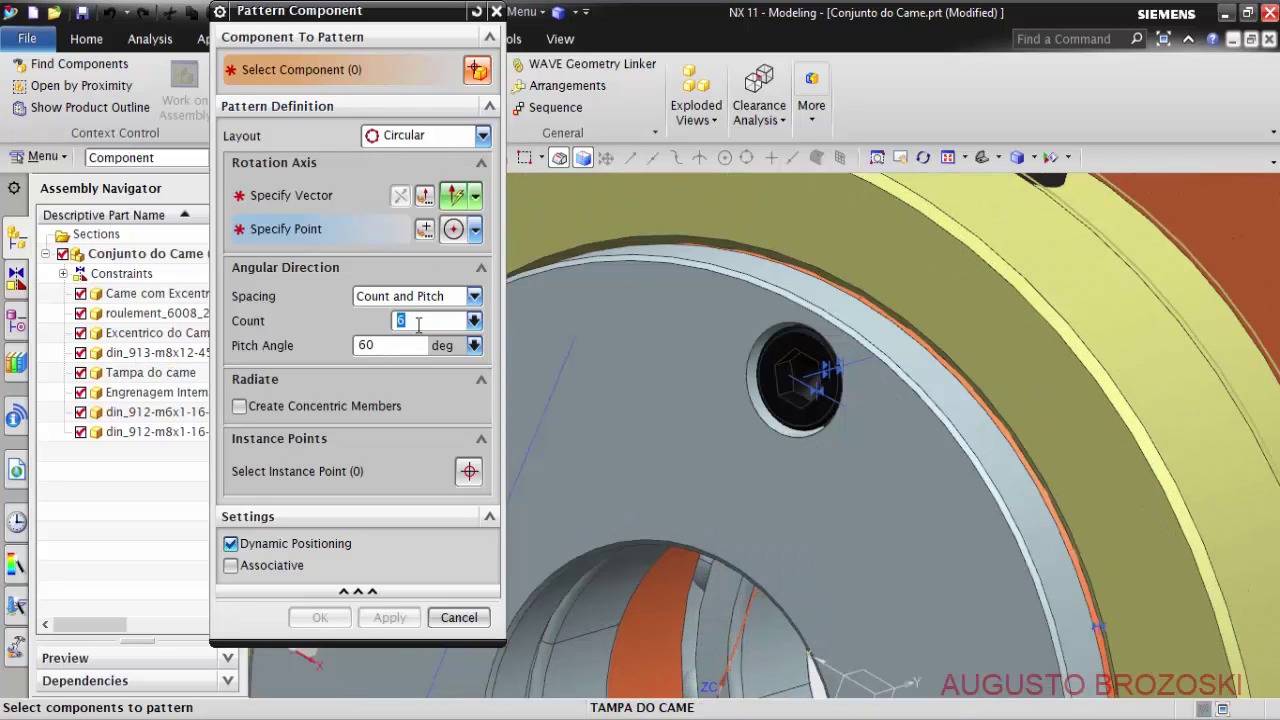
{"action": "scroll", "coordinate": [785, 355], "scroll_direction": "up", "scroll_amount": 1}
{"action": "left_click", "coordinate": [784, 350]}
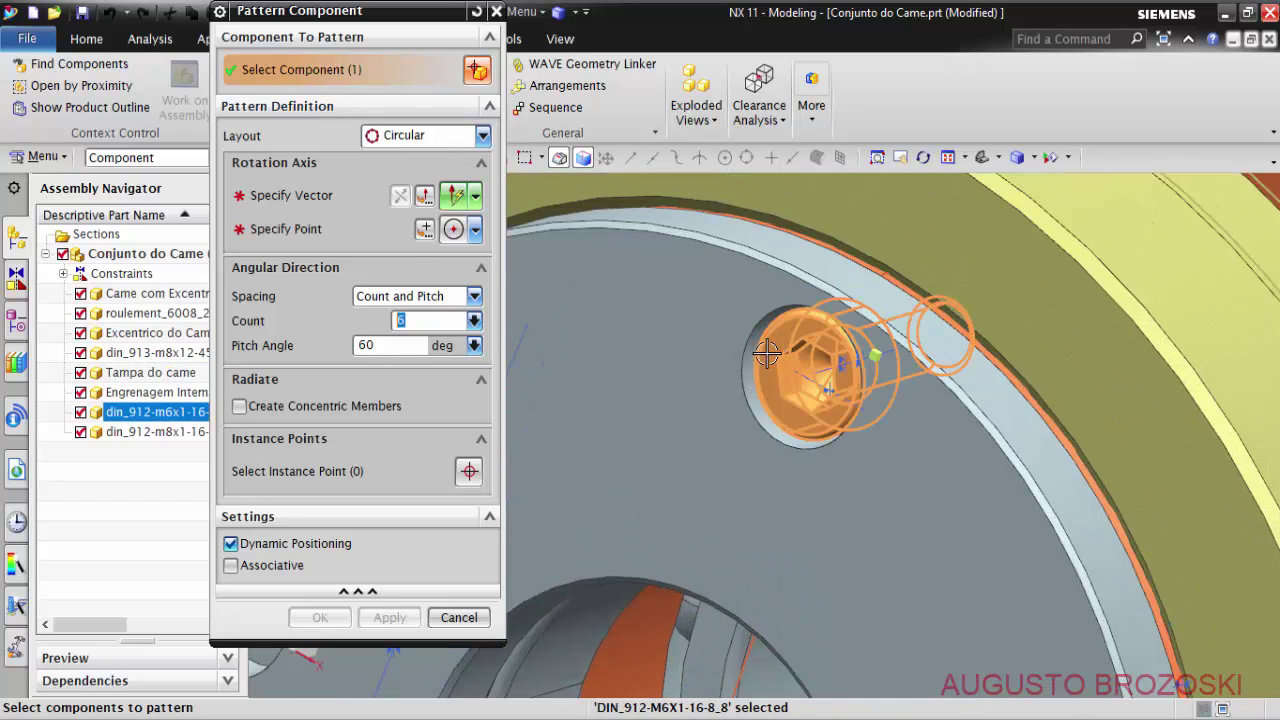
{"action": "left_click", "coordinate": [305, 195]}
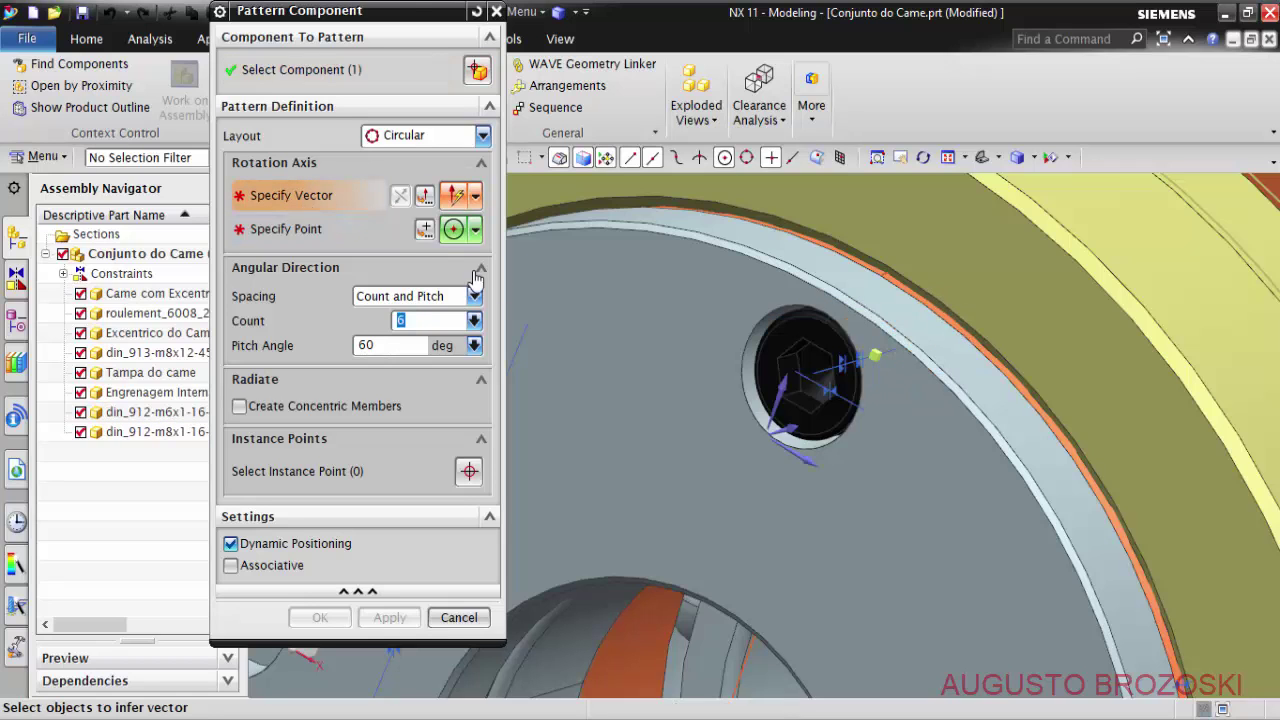
{"action": "scroll", "coordinate": [775, 430], "scroll_direction": "up", "scroll_amount": 2}
{"action": "scroll", "coordinate": [772, 428], "scroll_direction": "up", "scroll_amount": 1}
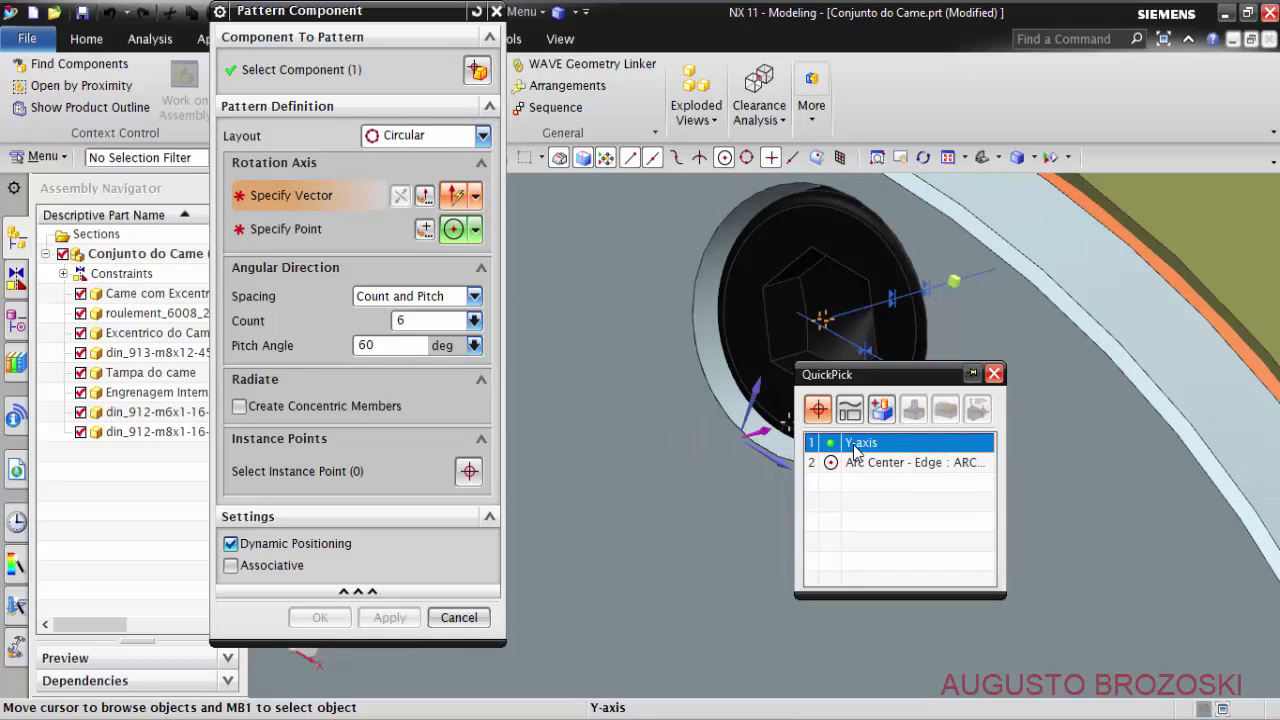
{"action": "left_click", "coordinate": [858, 448]}
Pivot the pattern on the cover ring edge's centre, making 4 copies at 90° pitch.
{"action": "scroll", "coordinate": [723, 423], "scroll_direction": "down", "scroll_amount": 3}
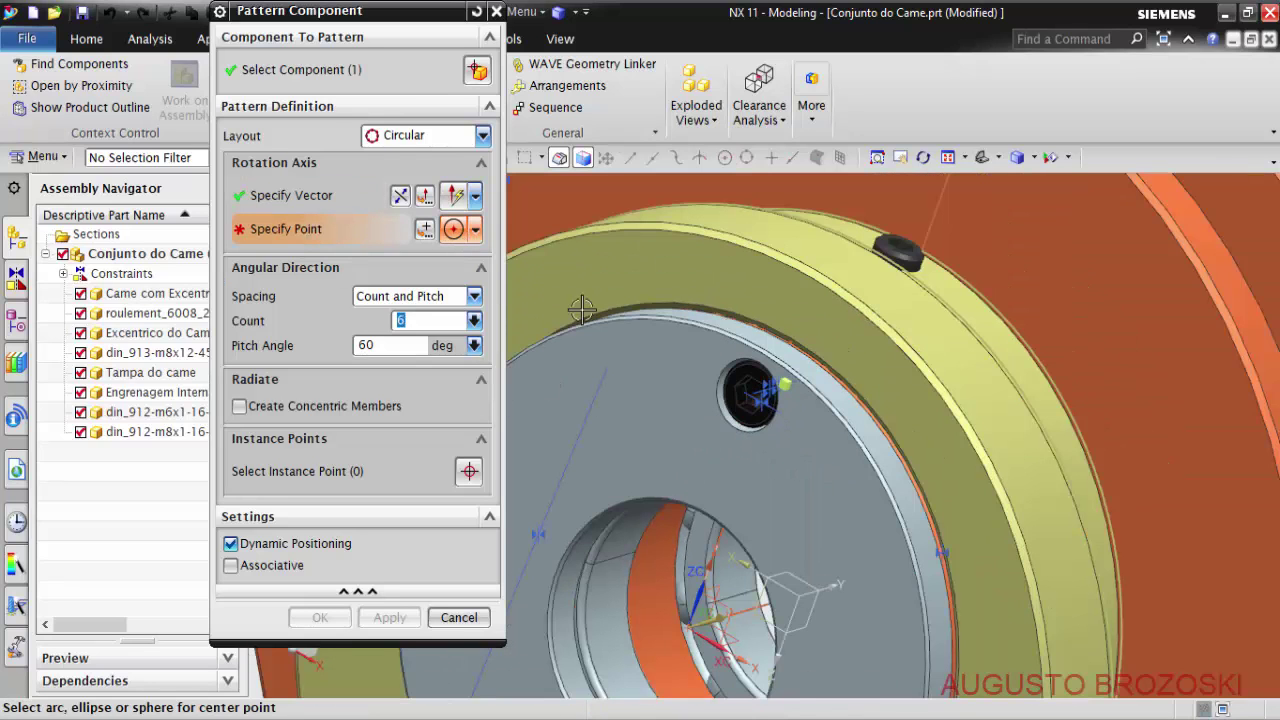
{"action": "scroll", "coordinate": [674, 343], "scroll_direction": "up", "scroll_amount": 1}
{"action": "left_click", "coordinate": [688, 314]}
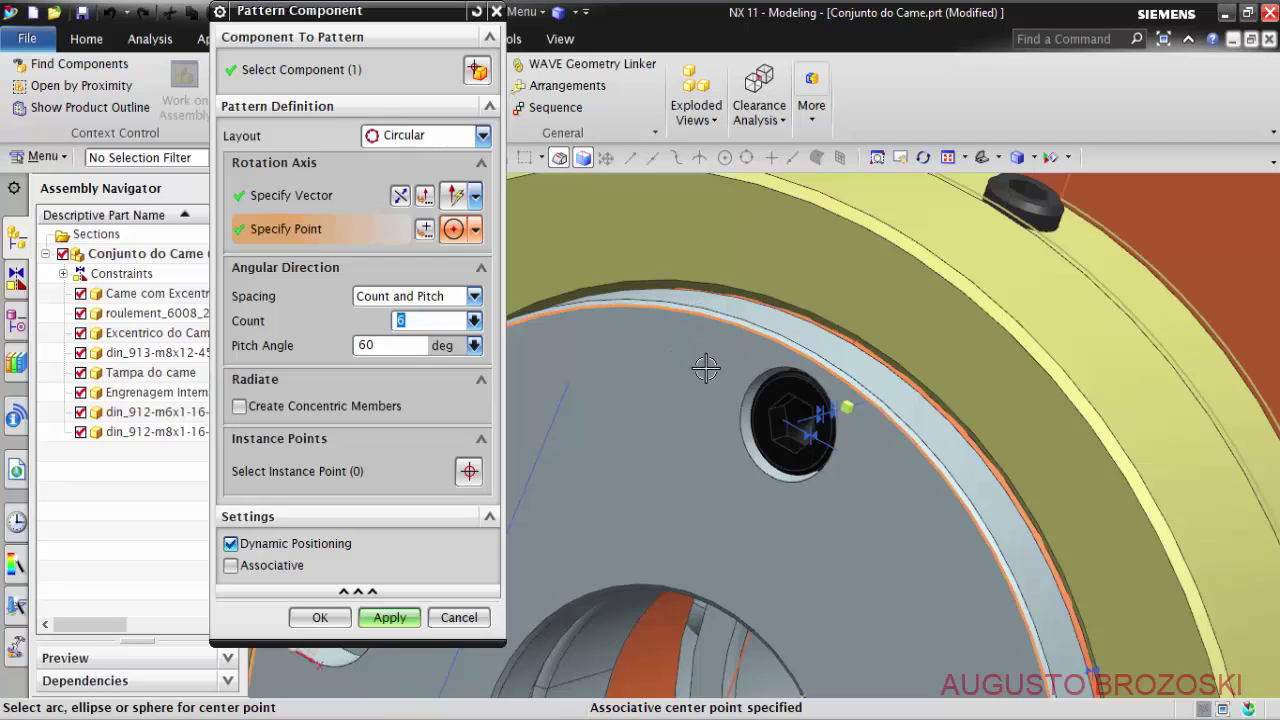
{"action": "scroll", "coordinate": [705, 368], "scroll_direction": "down", "scroll_amount": 3}
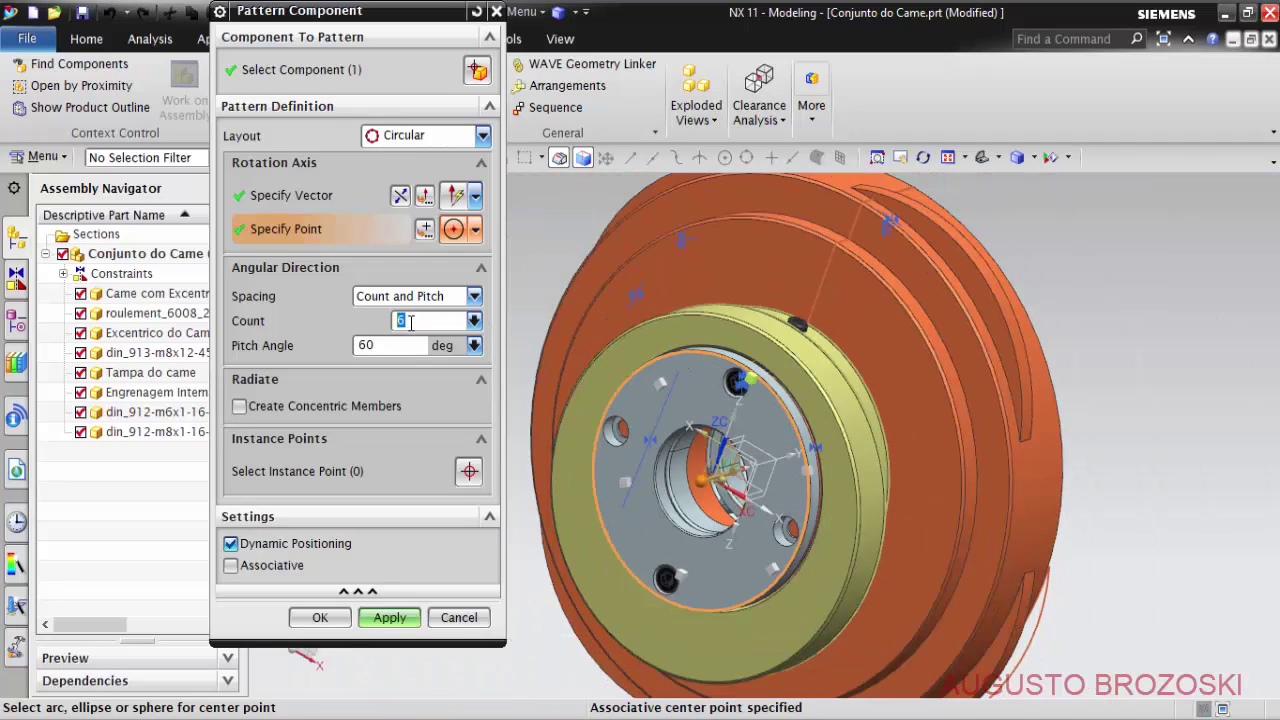
{"action": "type", "text": "4"}
{"action": "left_click", "coordinate": [390, 345]}
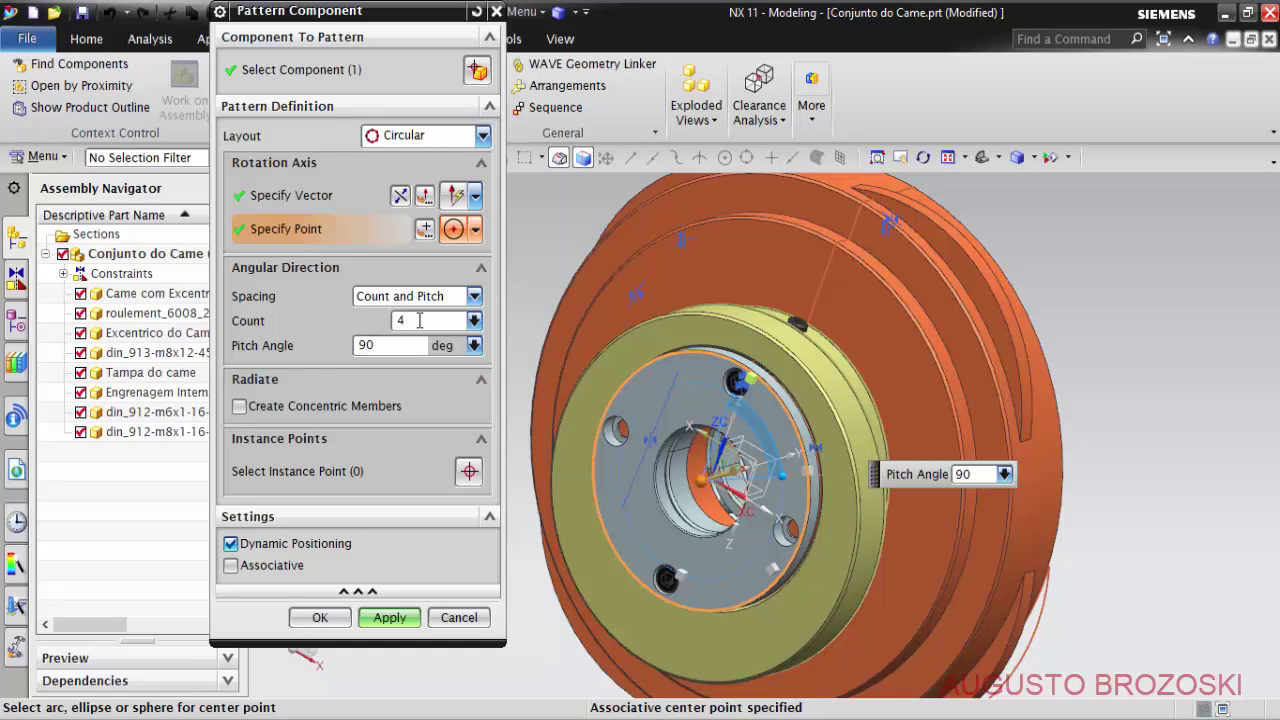
{"action": "scroll", "coordinate": [630, 518], "scroll_direction": "up", "scroll_amount": 2}
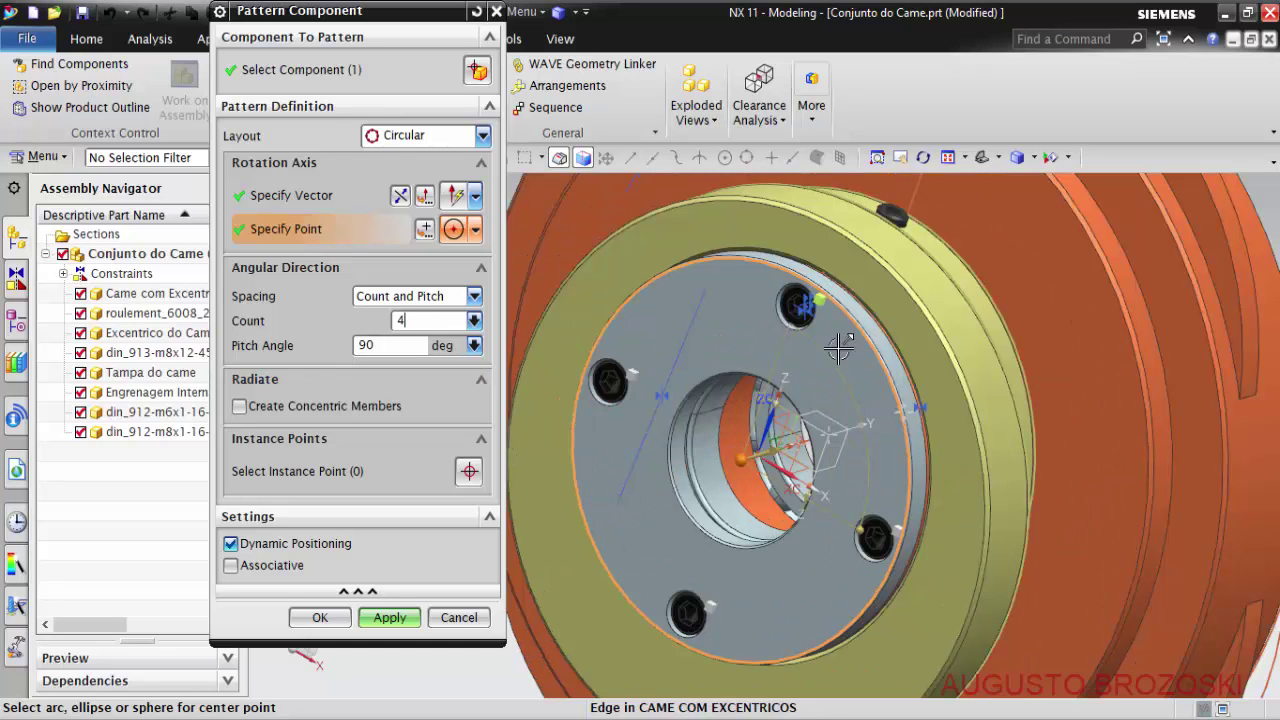
{"action": "left_click", "coordinate": [320, 617]}
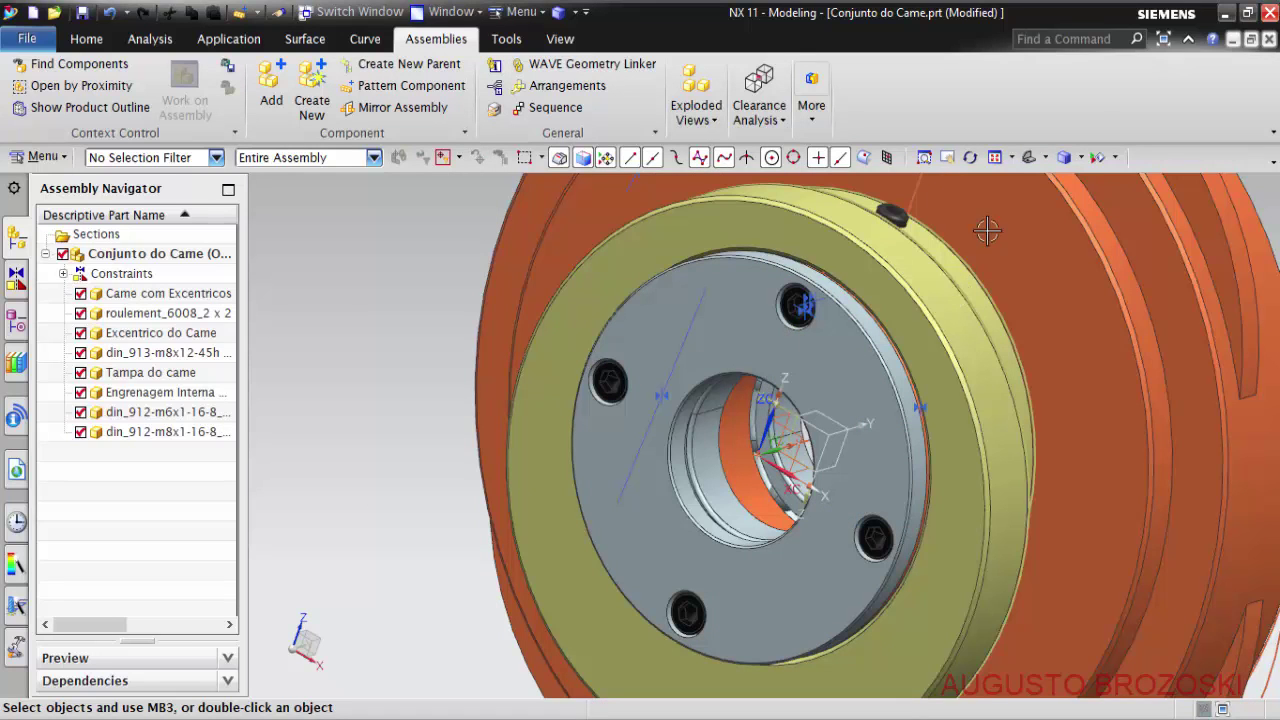
Return to trimetric view and hide assembly constraints, coordinate systems and curves via Show and Hide.
{"action": "left_click", "coordinate": [1027, 158]}
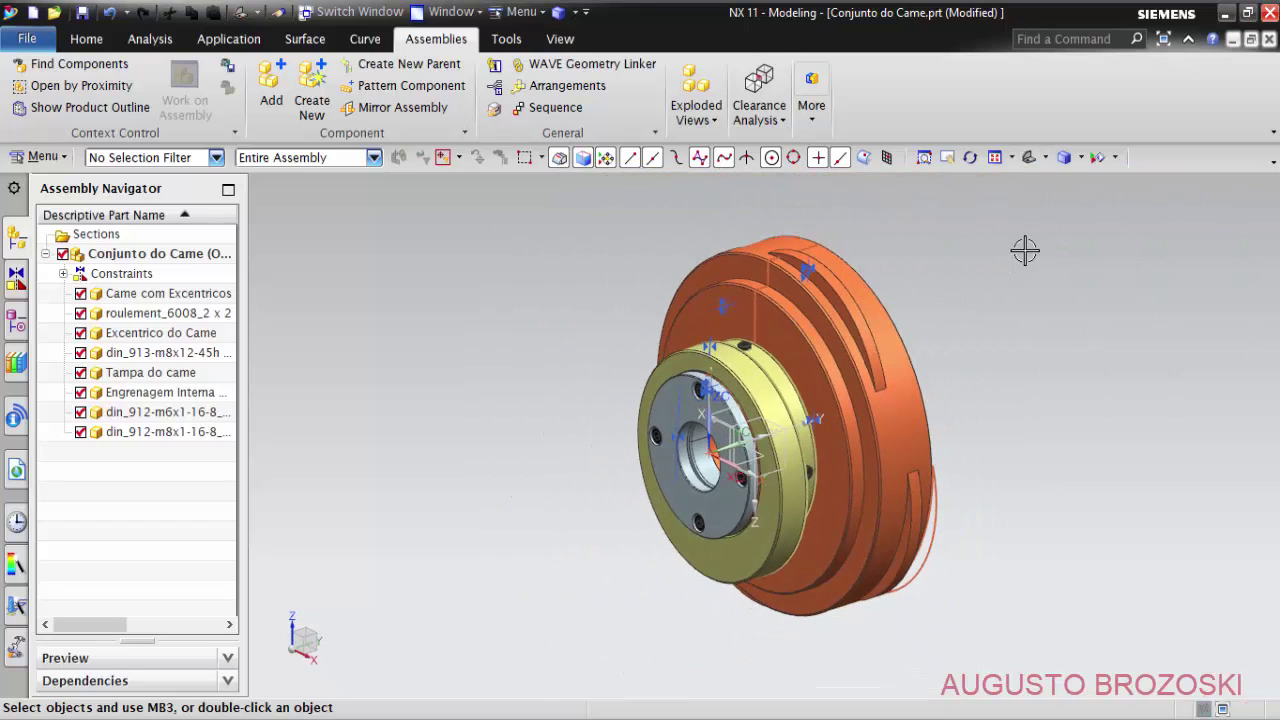
{"action": "left_click", "coordinate": [1099, 158]}
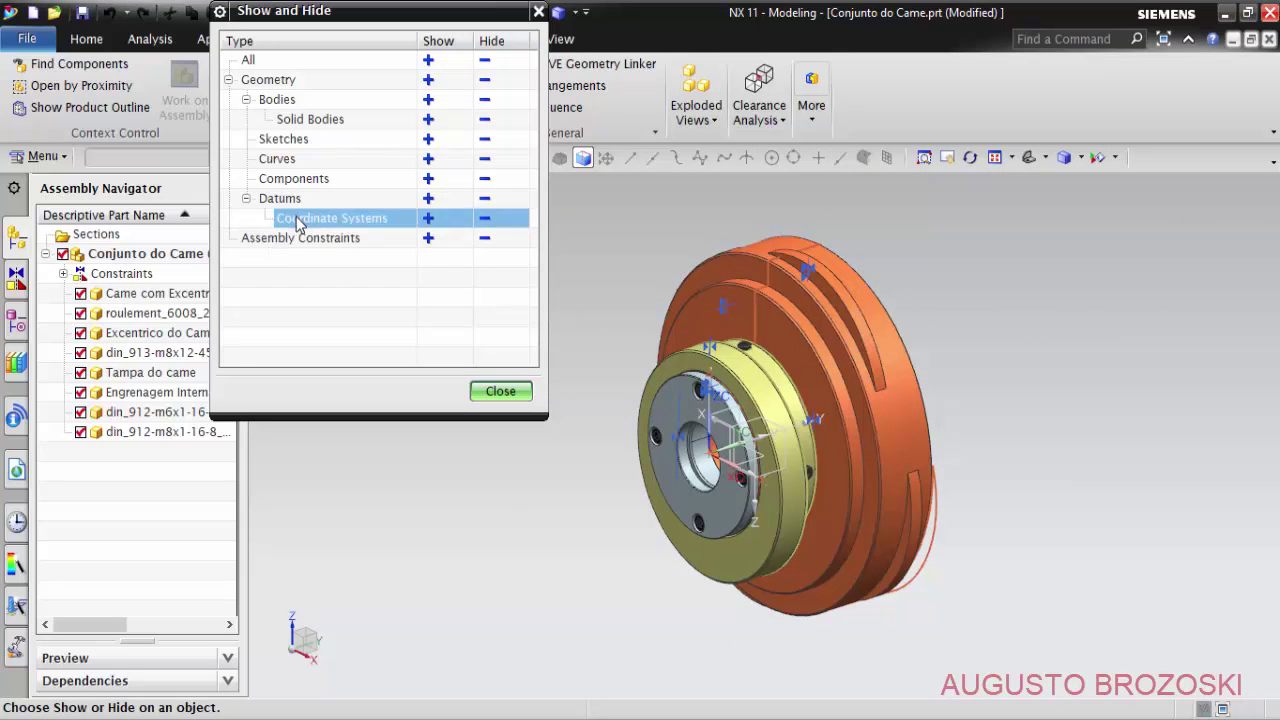
{"action": "left_click", "coordinate": [484, 238]}
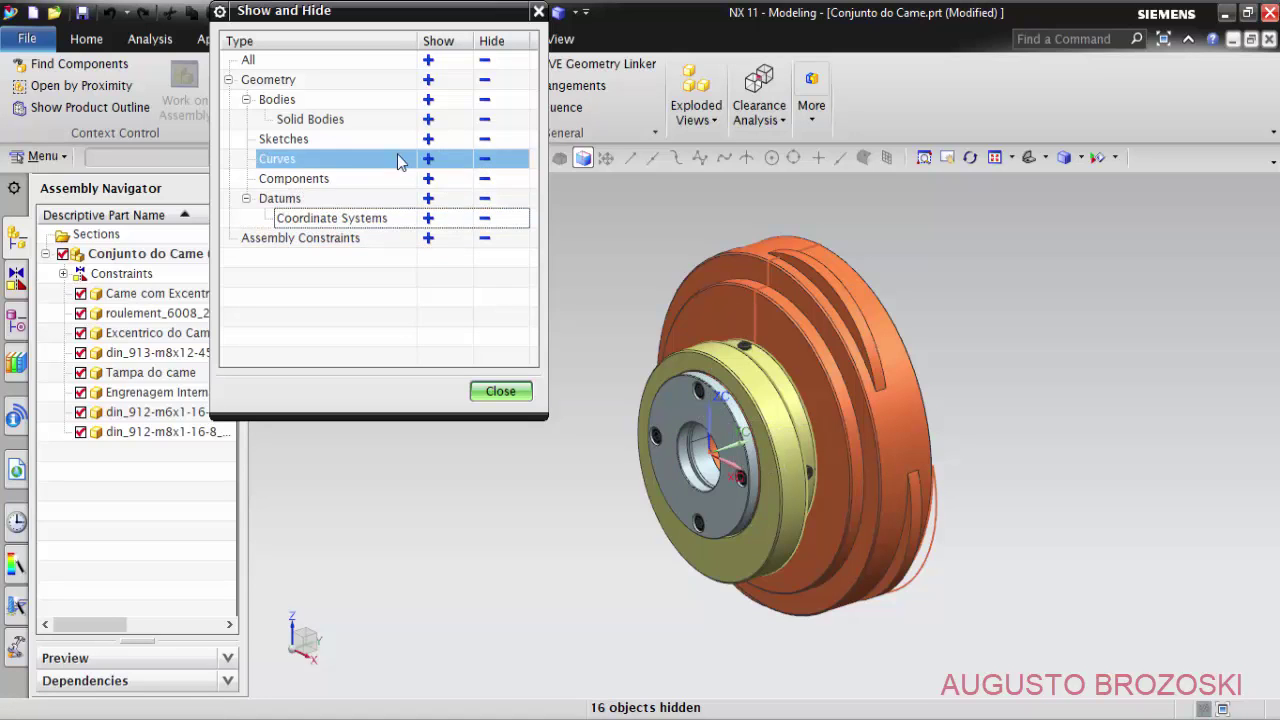
{"action": "left_click", "coordinate": [484, 158]}
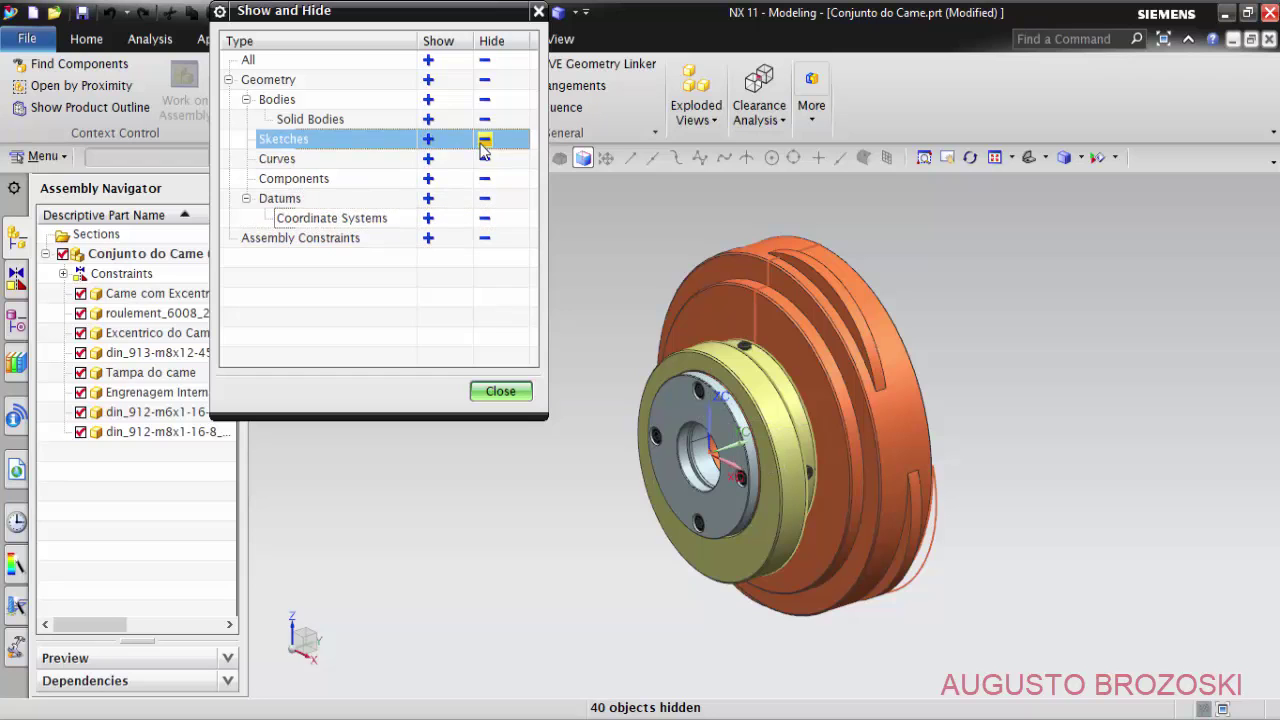
{"action": "left_click", "coordinate": [500, 391]}
{"action": "mouse_move", "coordinate": [778, 468]}
{"action": "middle_mouse_down"}
{"action": "mouse_move", "coordinate": [825, 460]}
{"action": "mouse_move", "coordinate": [647, 405]}
{"action": "mouse_move", "coordinate": [791, 403]}
{"action": "middle_mouse_up"}
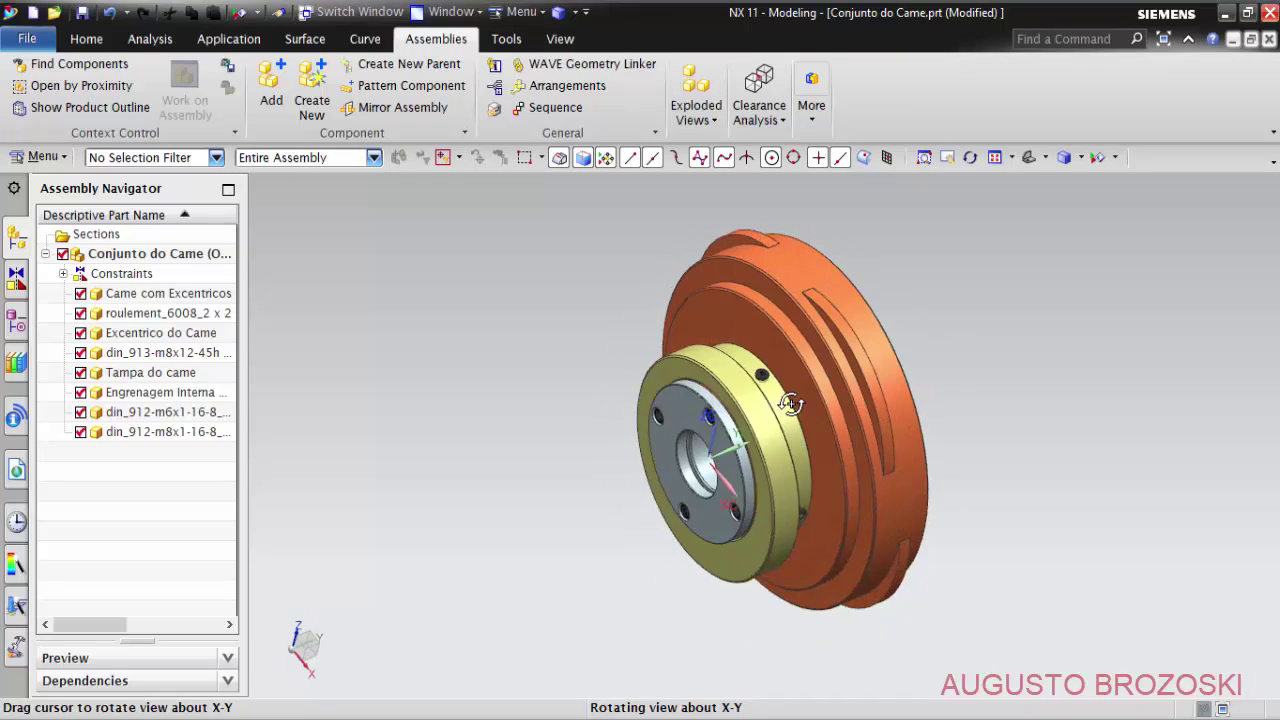
Inspect the patterned cover screws, then save the Conjunto do Came assembly file.
{"action": "scroll", "coordinate": [740, 405], "scroll_direction": "up", "scroll_amount": 3}
{"action": "mouse_move", "coordinate": [740, 405]}
{"action": "middle_mouse_down"}
{"action": "mouse_move", "coordinate": [756, 414]}
{"action": "mouse_move", "coordinate": [738, 428]}
{"action": "middle_mouse_up"}
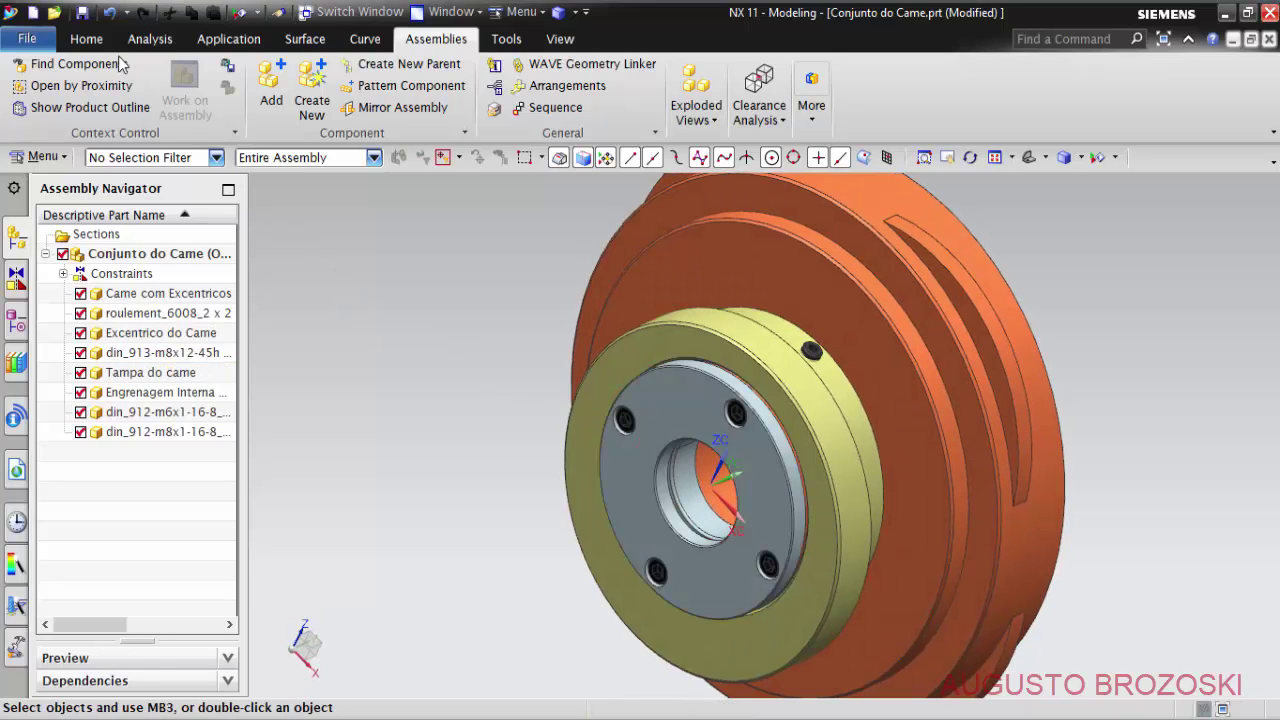
{"action": "left_click", "coordinate": [84, 12]}
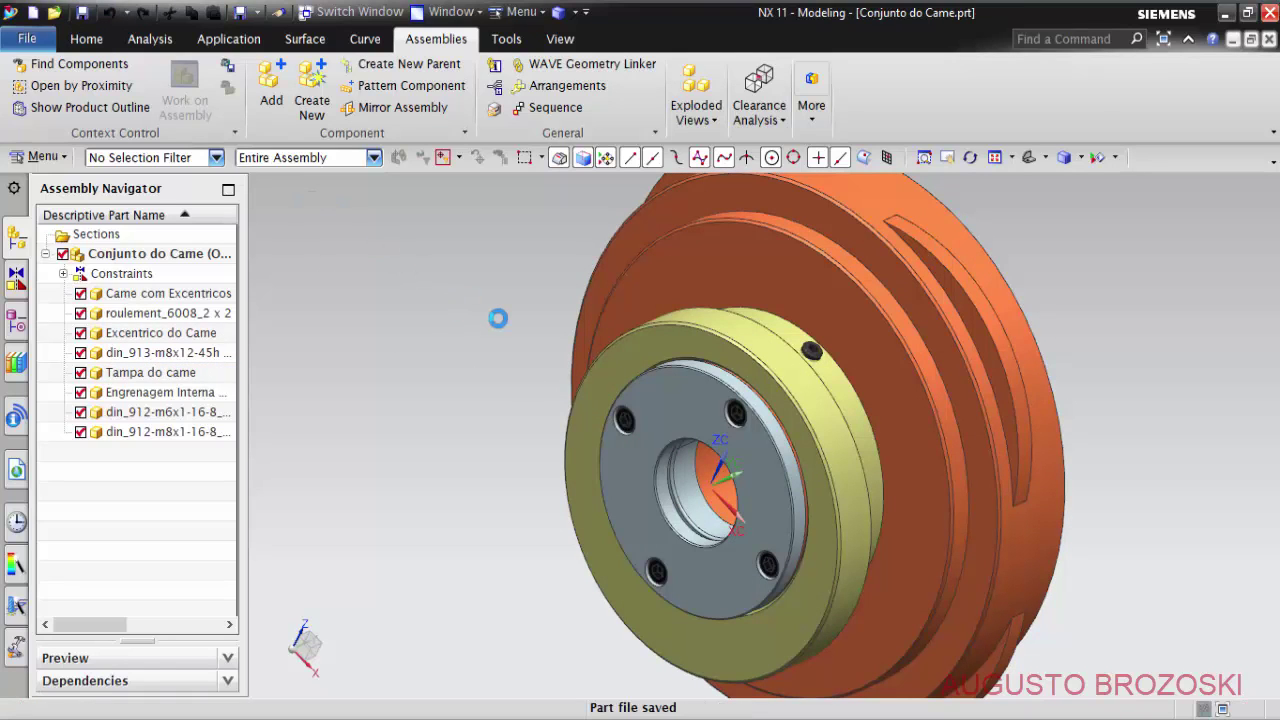